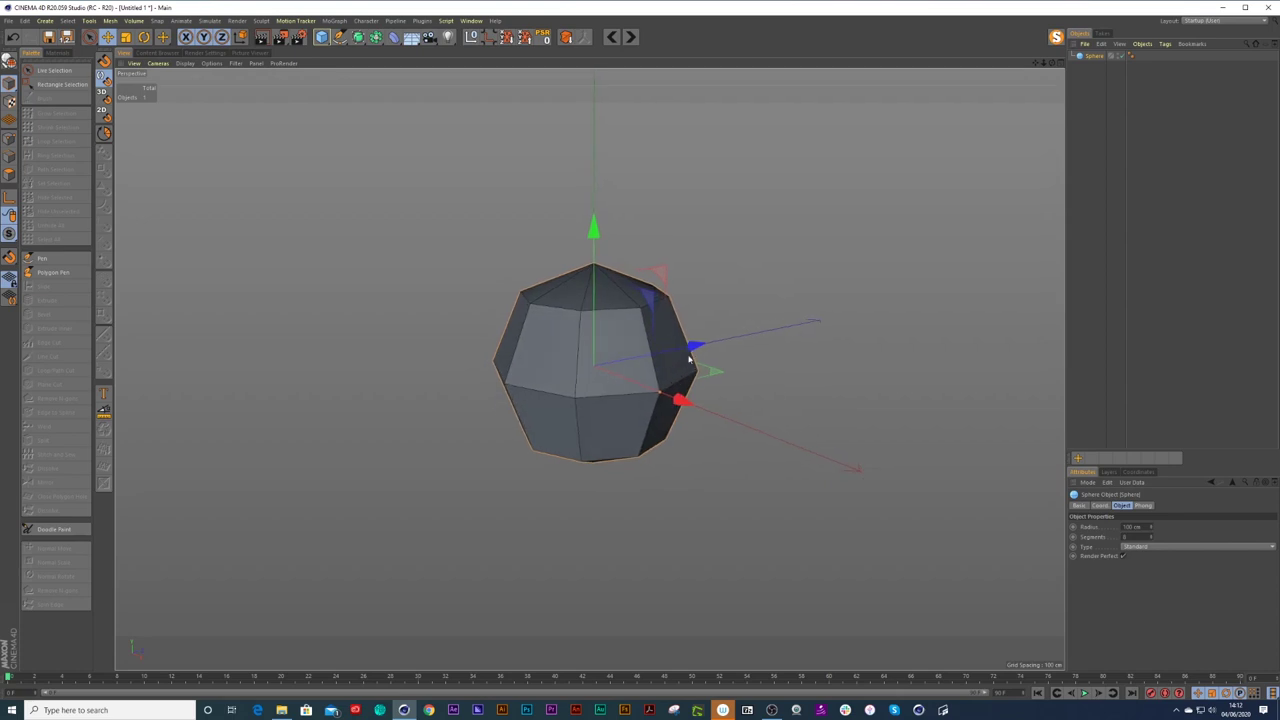
Make the sphere editable and delete the pole point at its underside.
key(c)
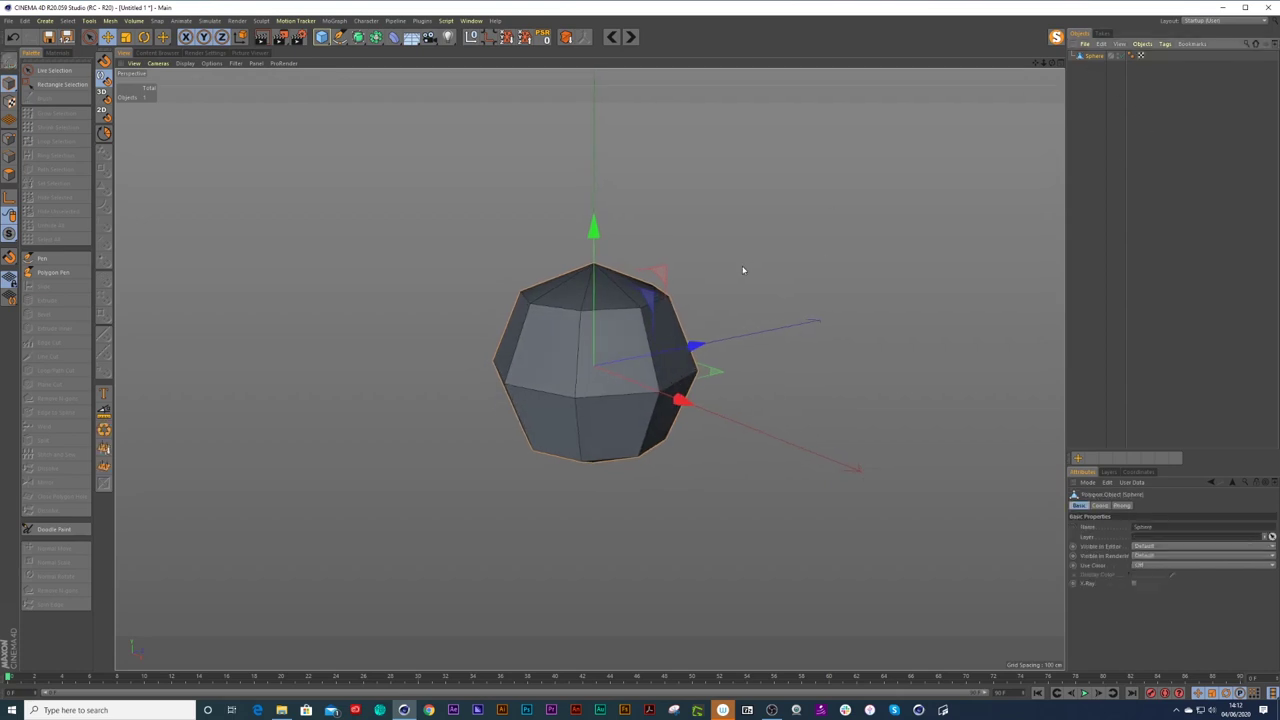
alt+right_drag(571, 355, 620, 346)
alt+middle_drag(625, 351, 600, 354)
key(space)
alt+drag(565, 445, 563, 310)
click(11, 143)
click(577, 625)
alt+drag(582, 574, 590, 621)
key(Delete)
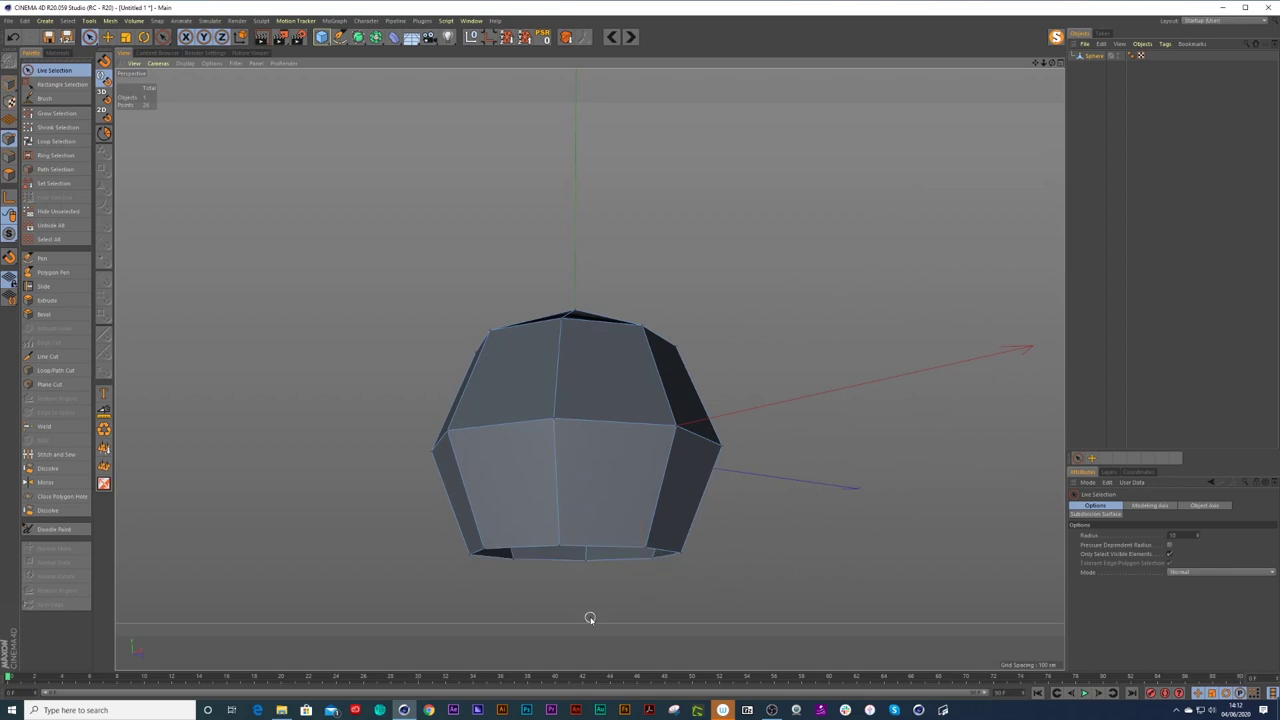
Extrude the boundary edge loop of the sphere's bottom hole slightly downward and scale it inward into a smaller ring.
alt+drag(588, 540, 556, 472)
click(9, 158)
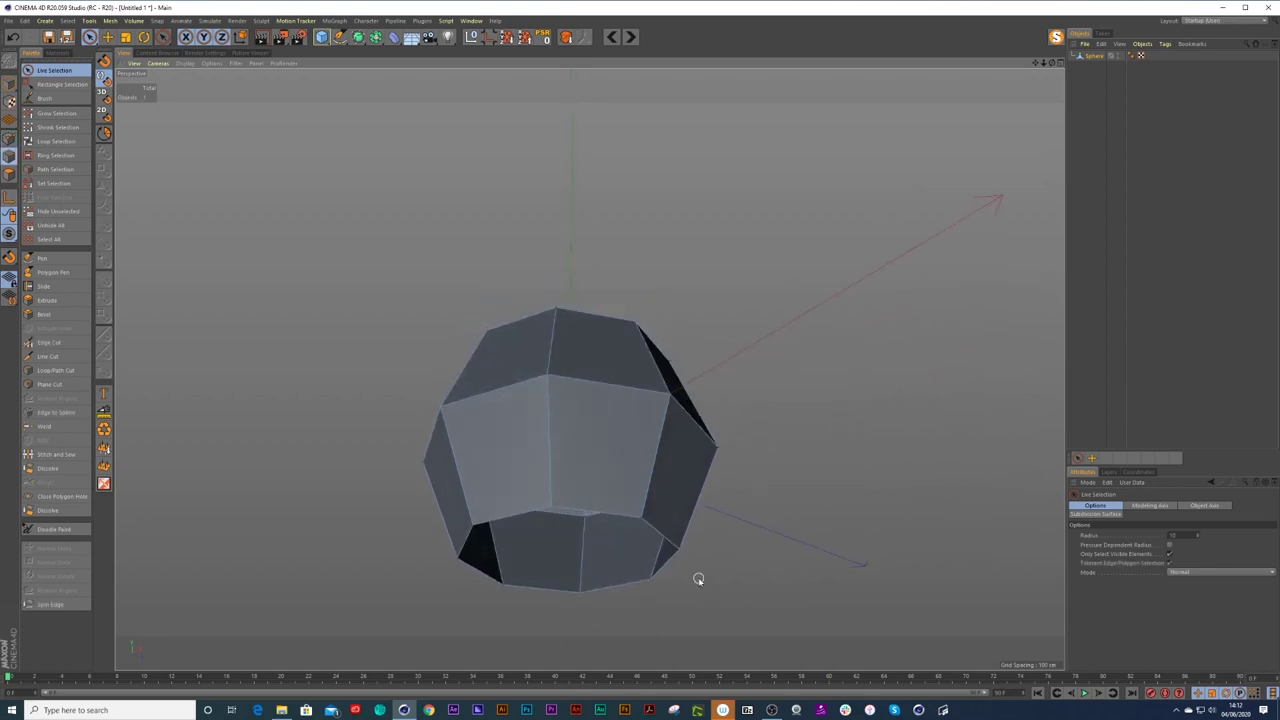
key(e)
double_click(592, 513)
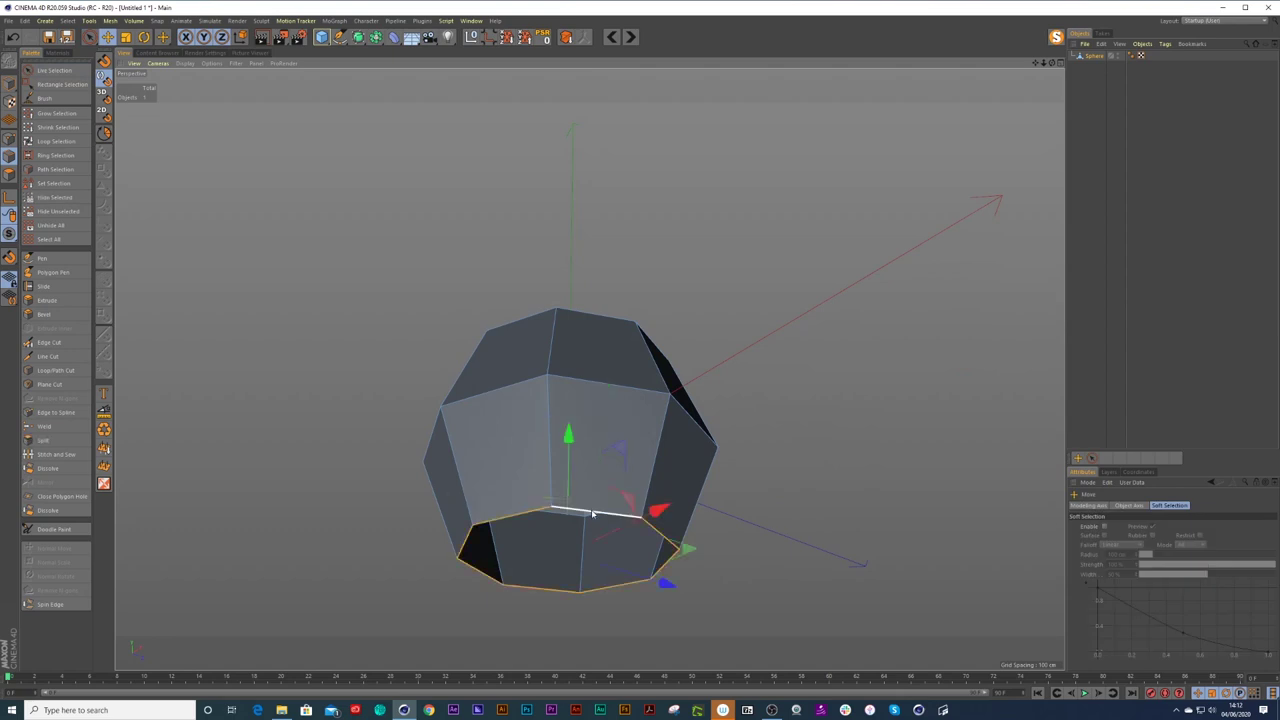
alt+drag(596, 500, 599, 541)
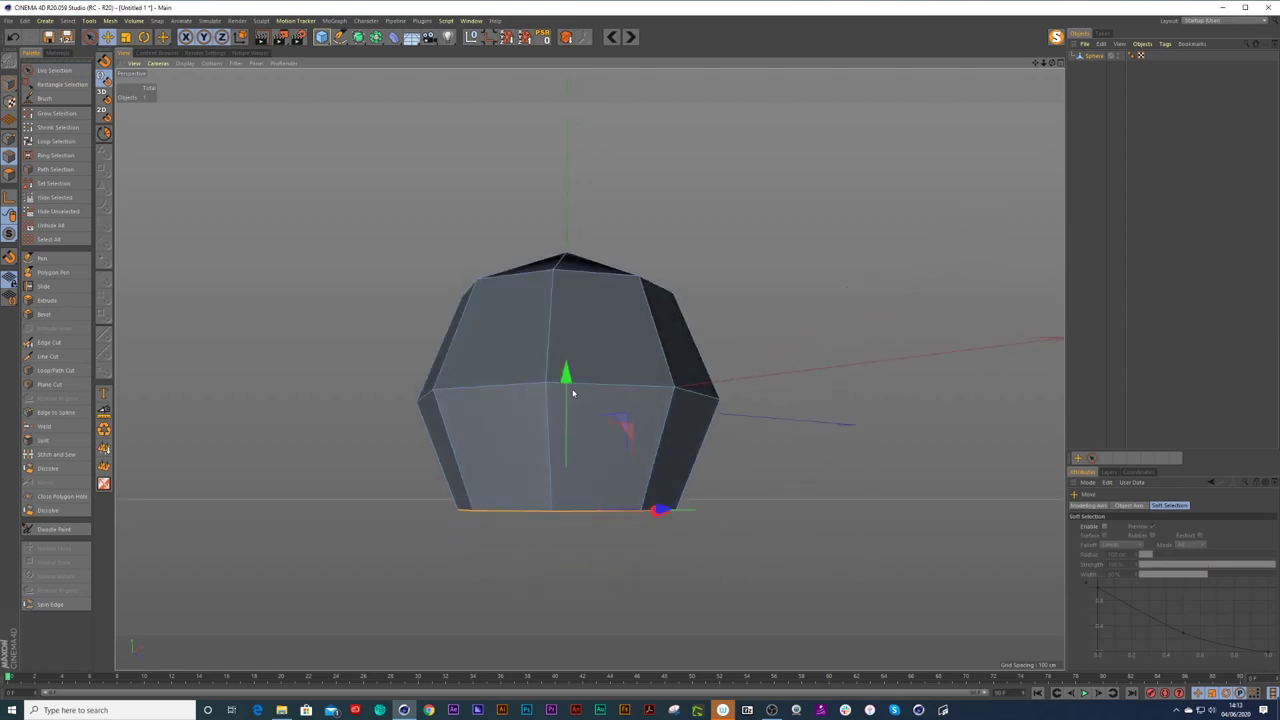
ctrl+drag(573, 384, 576, 404)
key(t)
drag(854, 420, 643, 364)
click(677, 367)
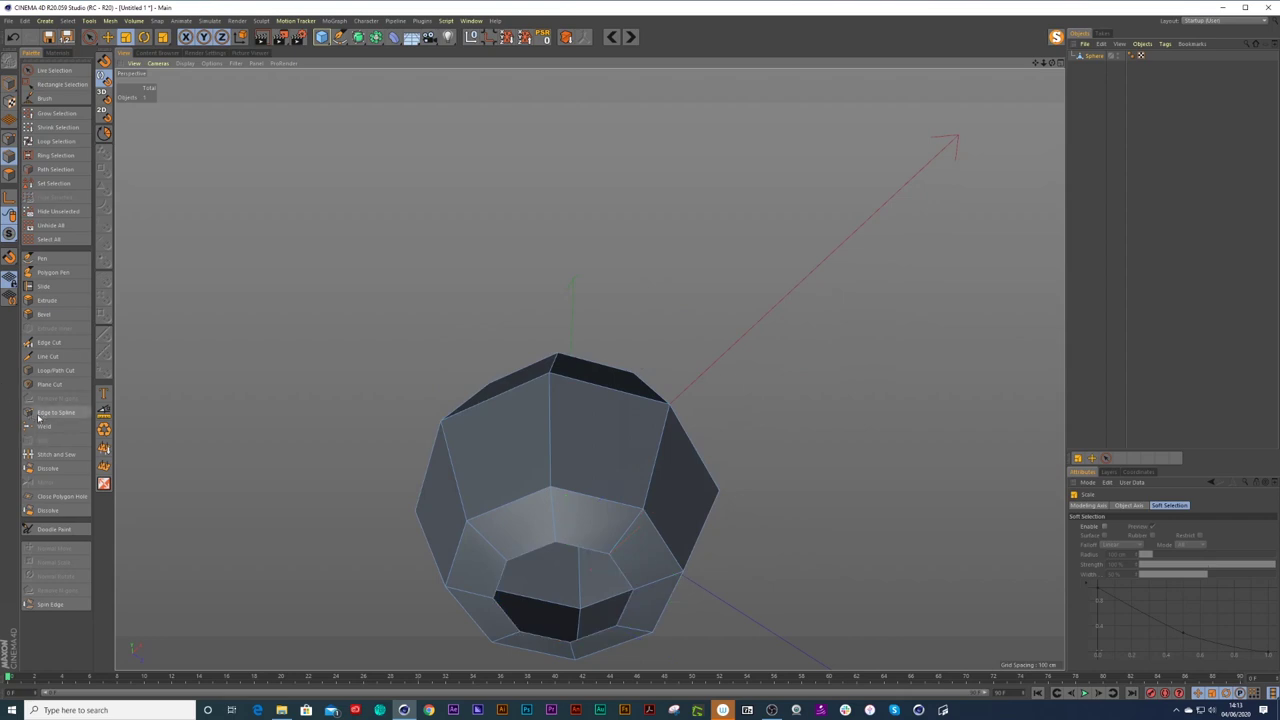
Close the remaining polygon hole at the sphere's underside.
click(55, 496)
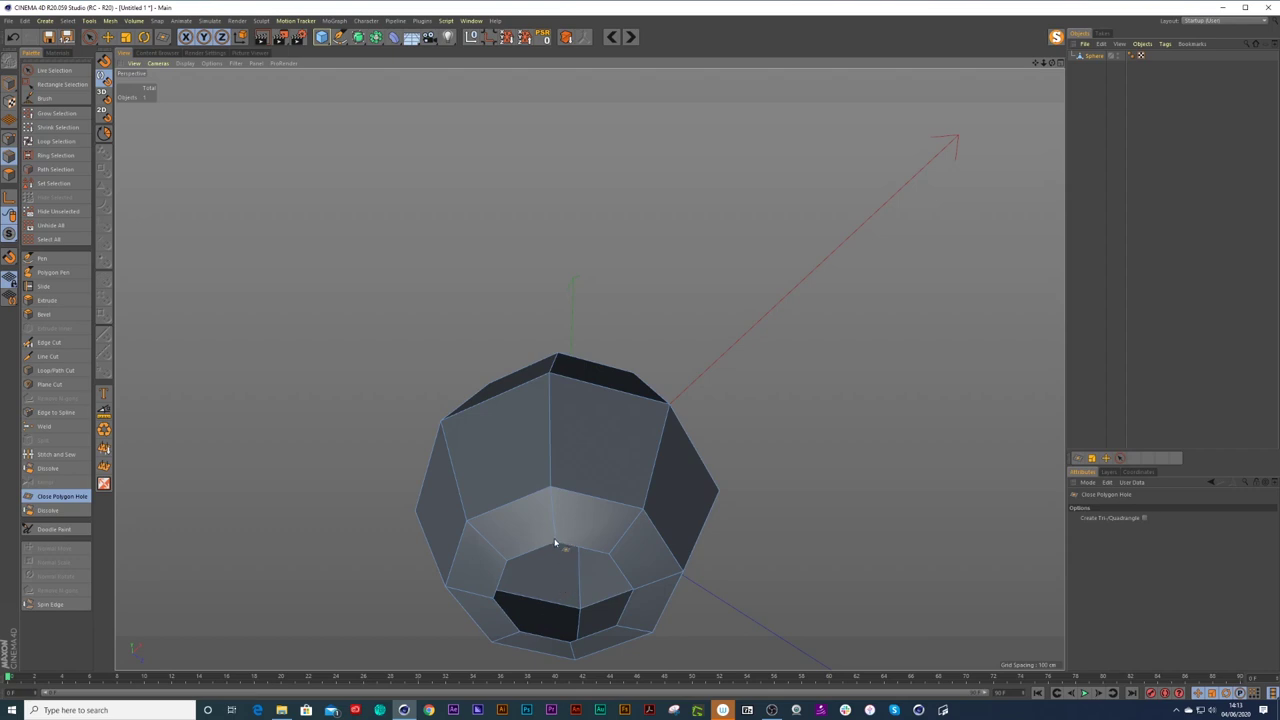
click(558, 545)
key(9)
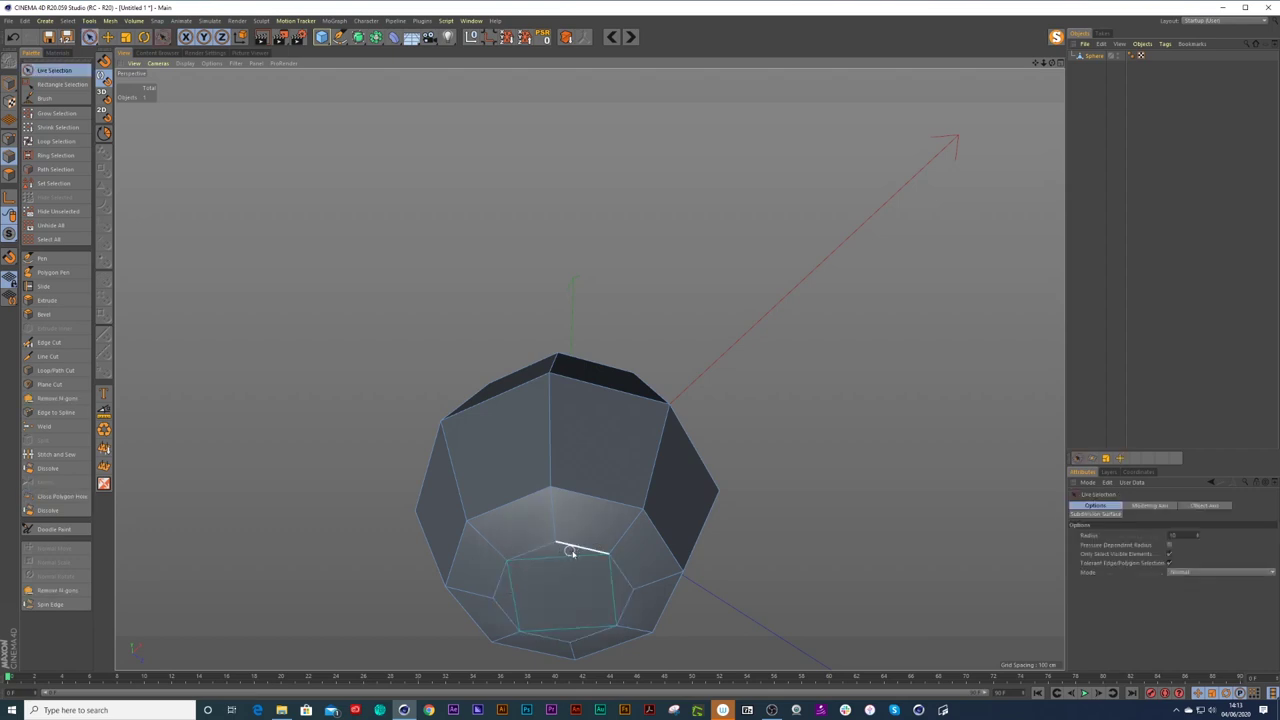
alt+drag(566, 531, 810, 283)
alt+drag(606, 361, 357, 571)
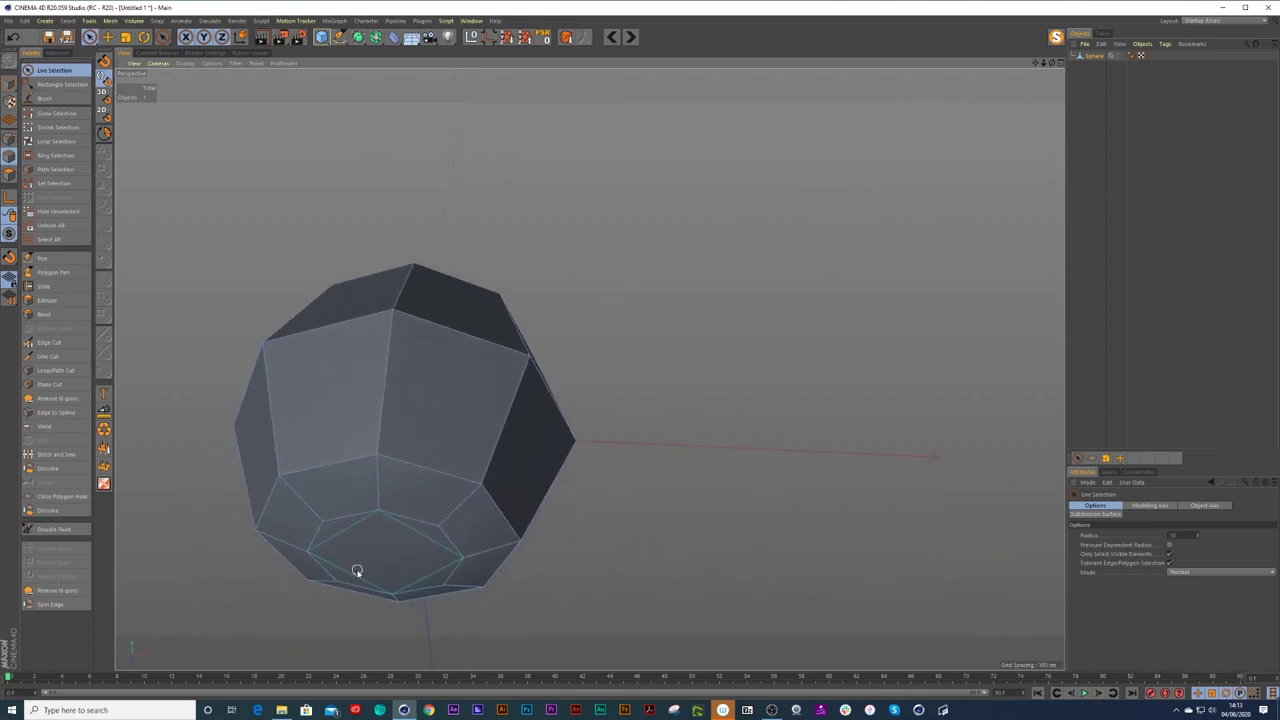
Cut the bottom cap into four quads with two crossing line cuts between opposite corner points.
click(49, 357)
click(380, 514)
click(392, 597)
click(463, 557)
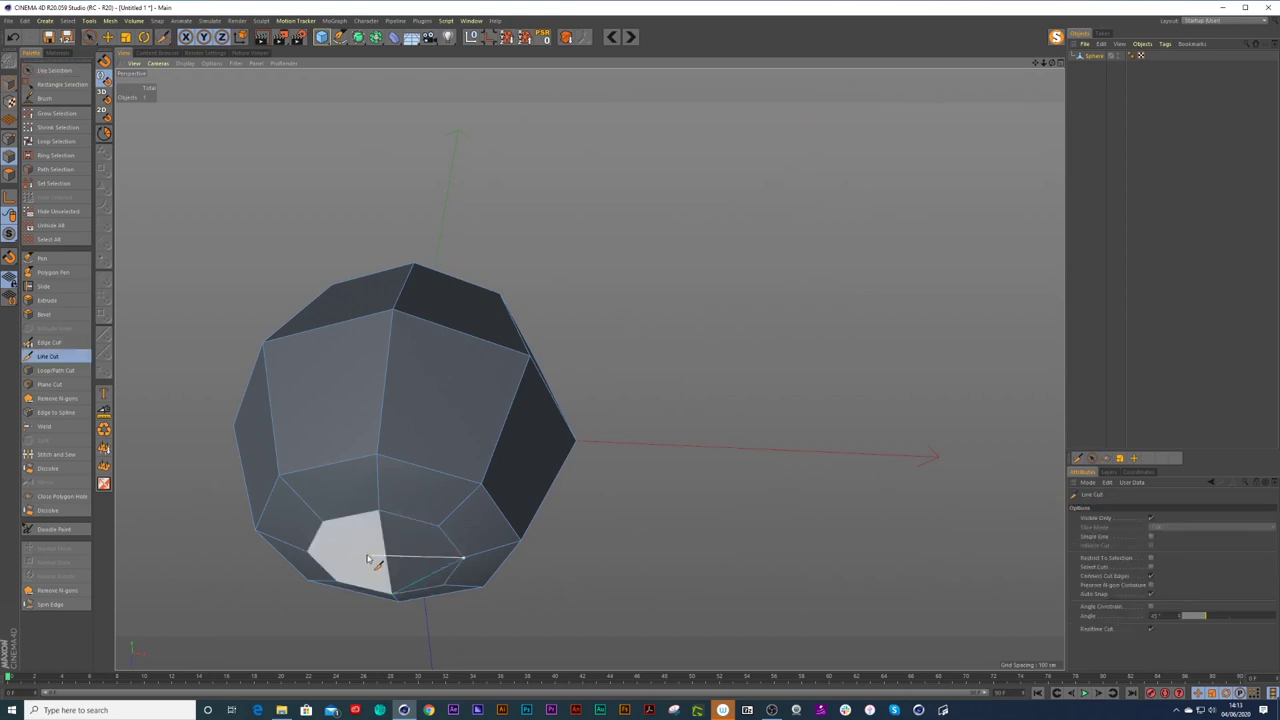
click(309, 551)
key(Escape)
key(space)
alt+drag(374, 534, 363, 520)
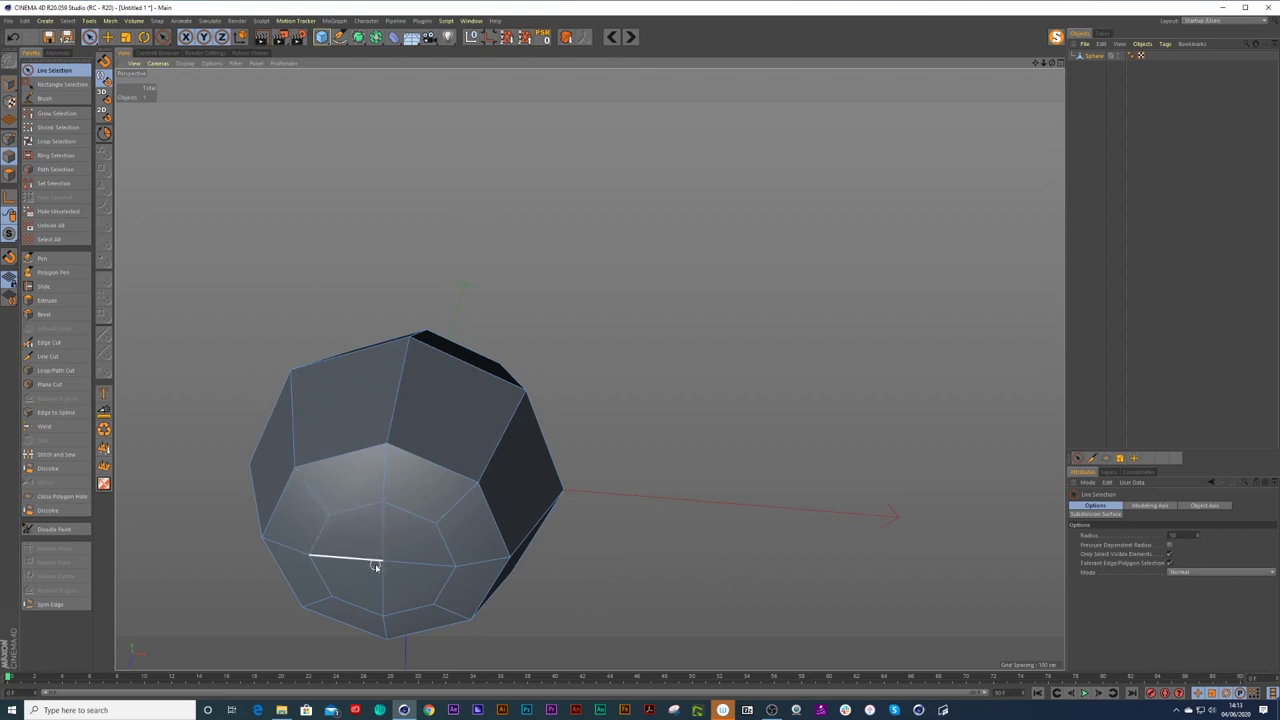
alt+drag(471, 531, 391, 575)
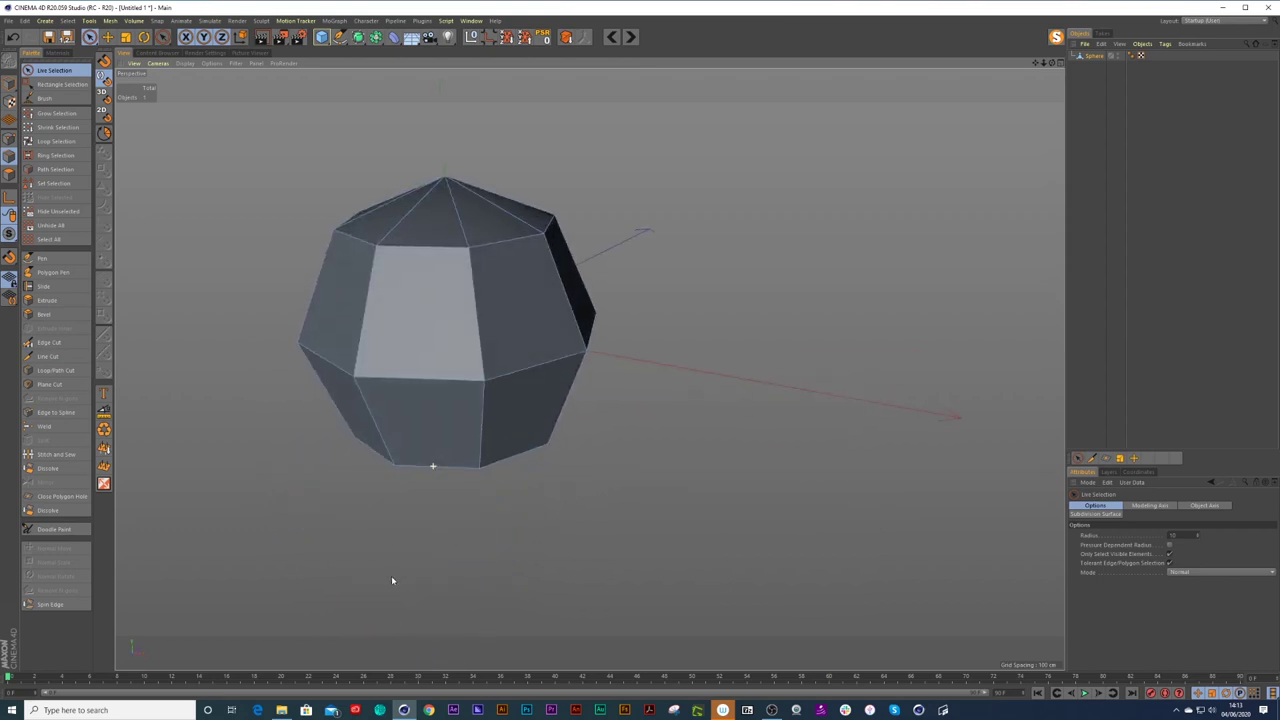
Add a loop cut around the sphere's top pole at a 66.667% offset.
alt+drag(457, 248, 484, 264)
click(1098, 56)
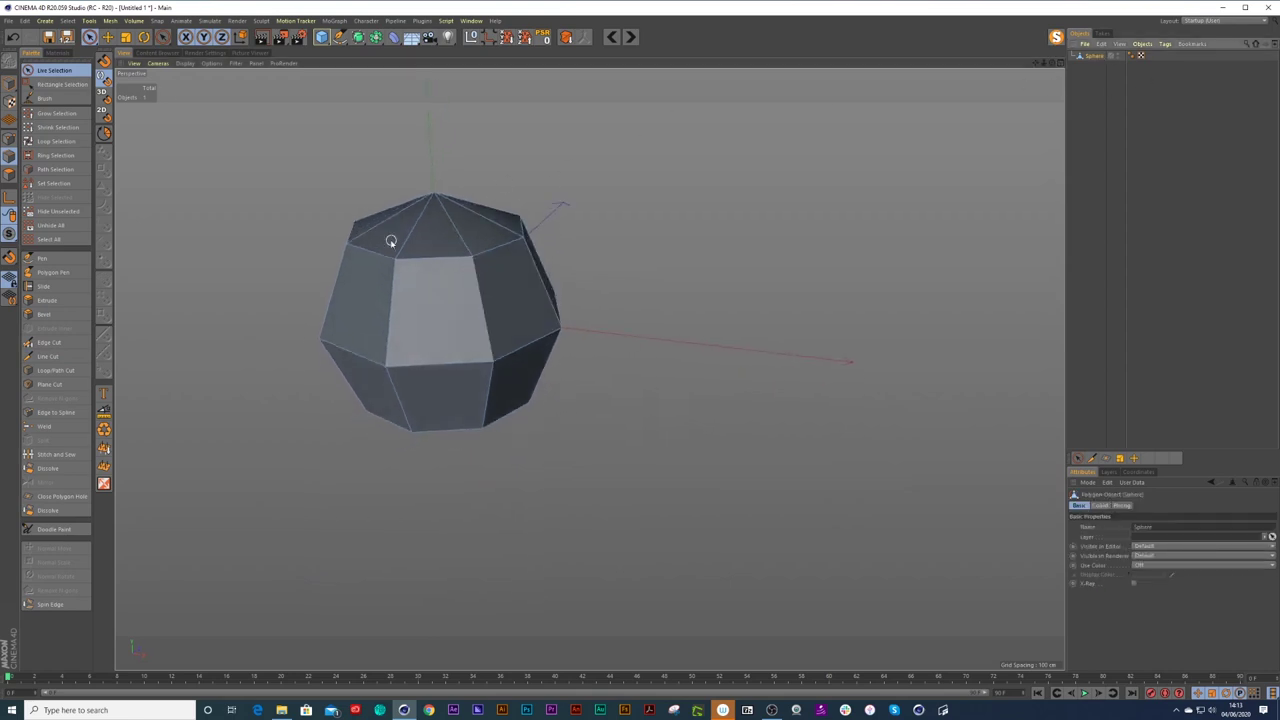
scroll(391, 241, up, 3)
click(55, 370)
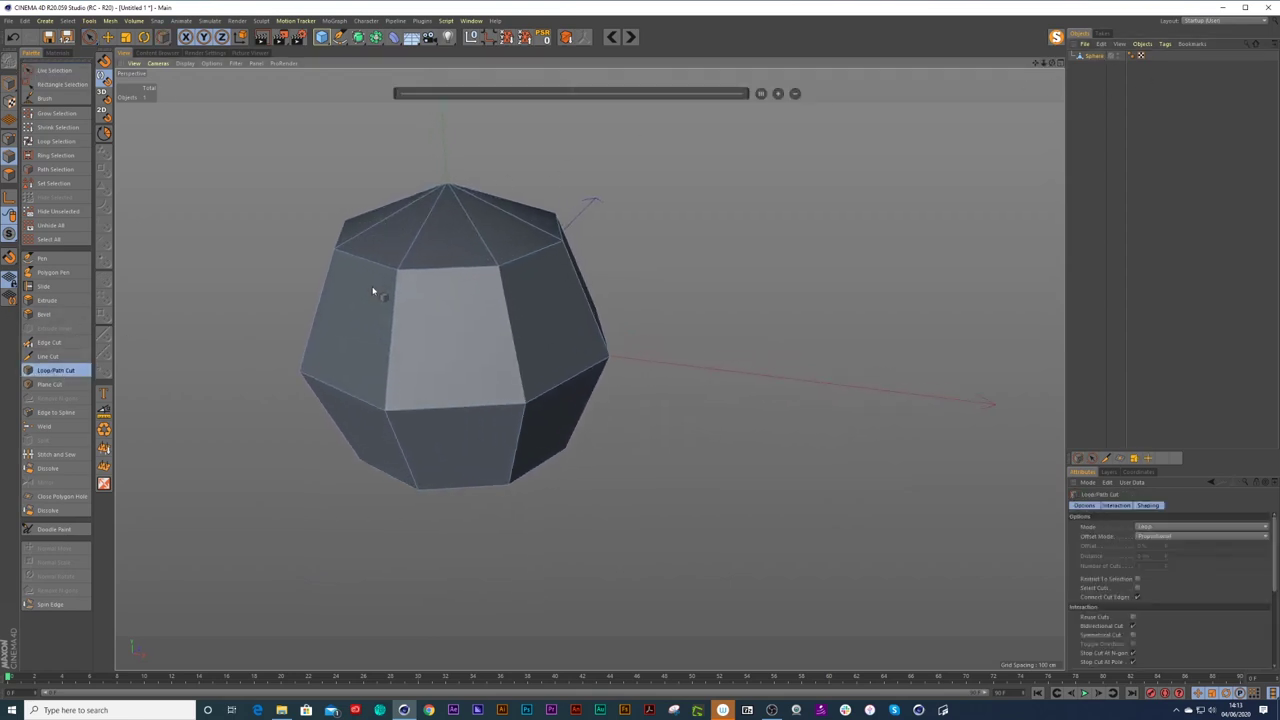
click(437, 212)
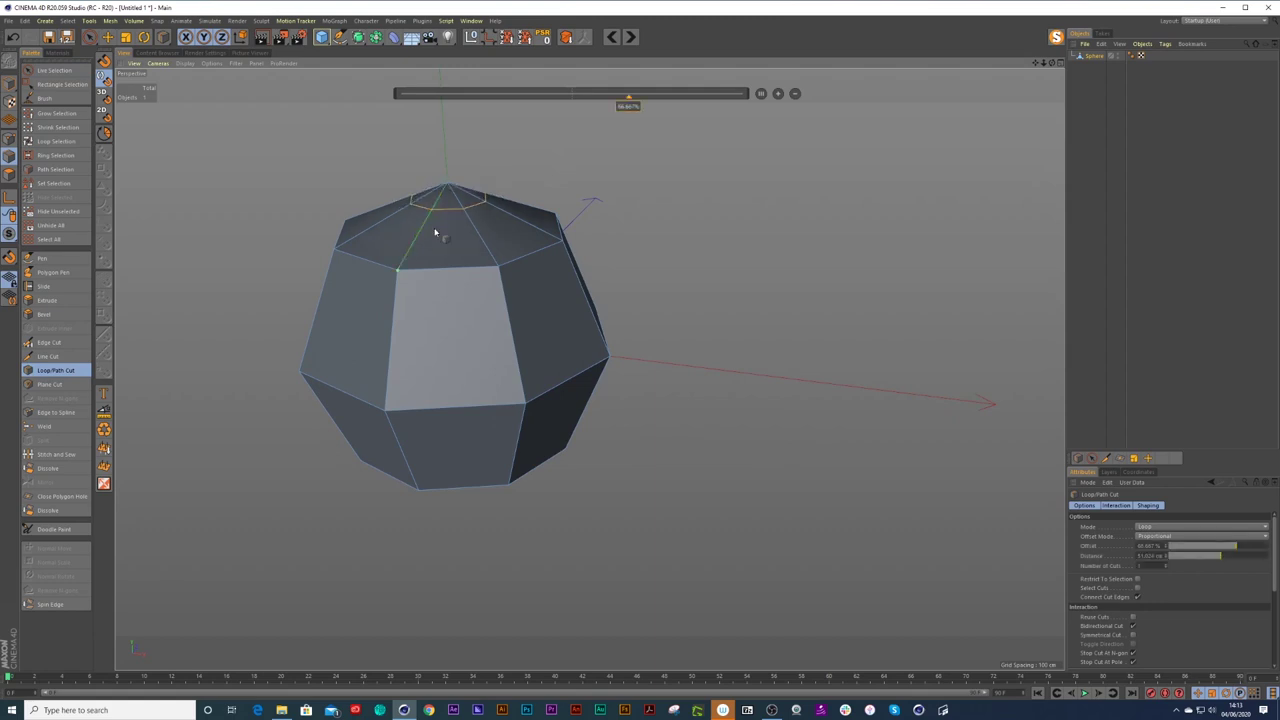
mouse_move(418, 239)
alt+mouse_down()
mouse_move(448, 216)
mouse_move(432, 232)
mouse_move(437, 251)
alt+mouse_up()
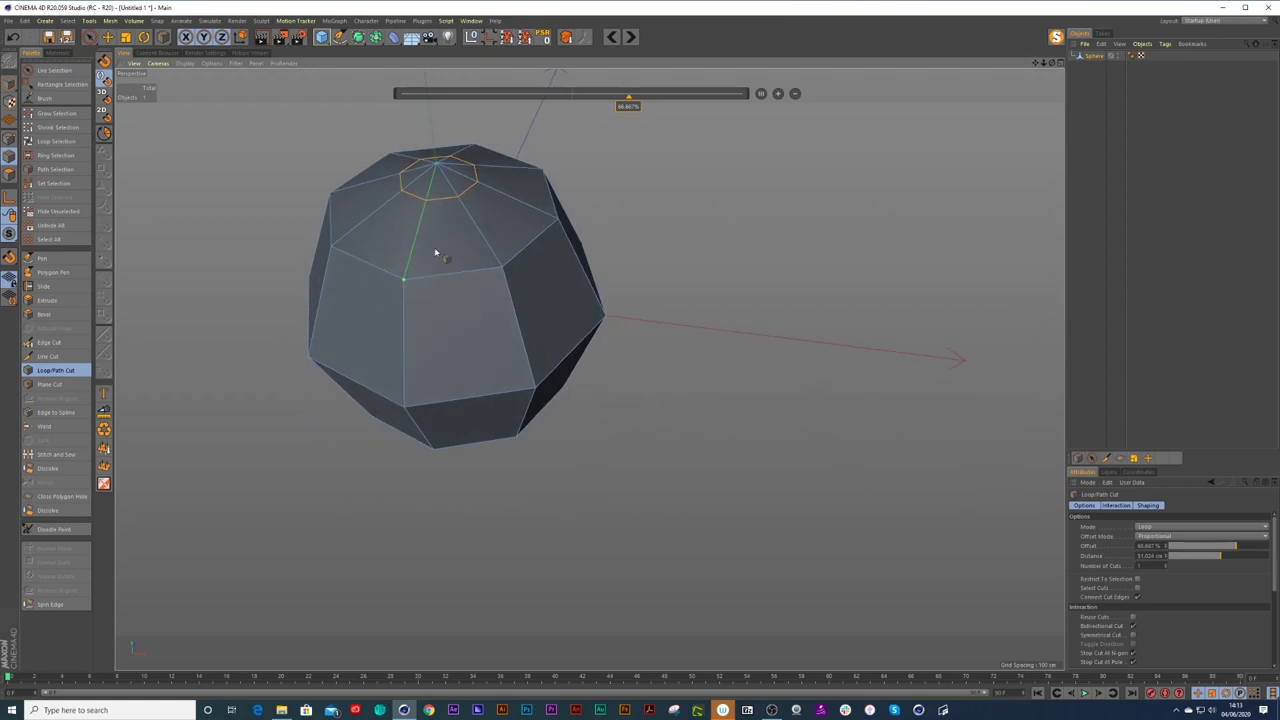
key(space)
Delete the pole point at the top of the sphere to open a small hole.
click(9, 139)
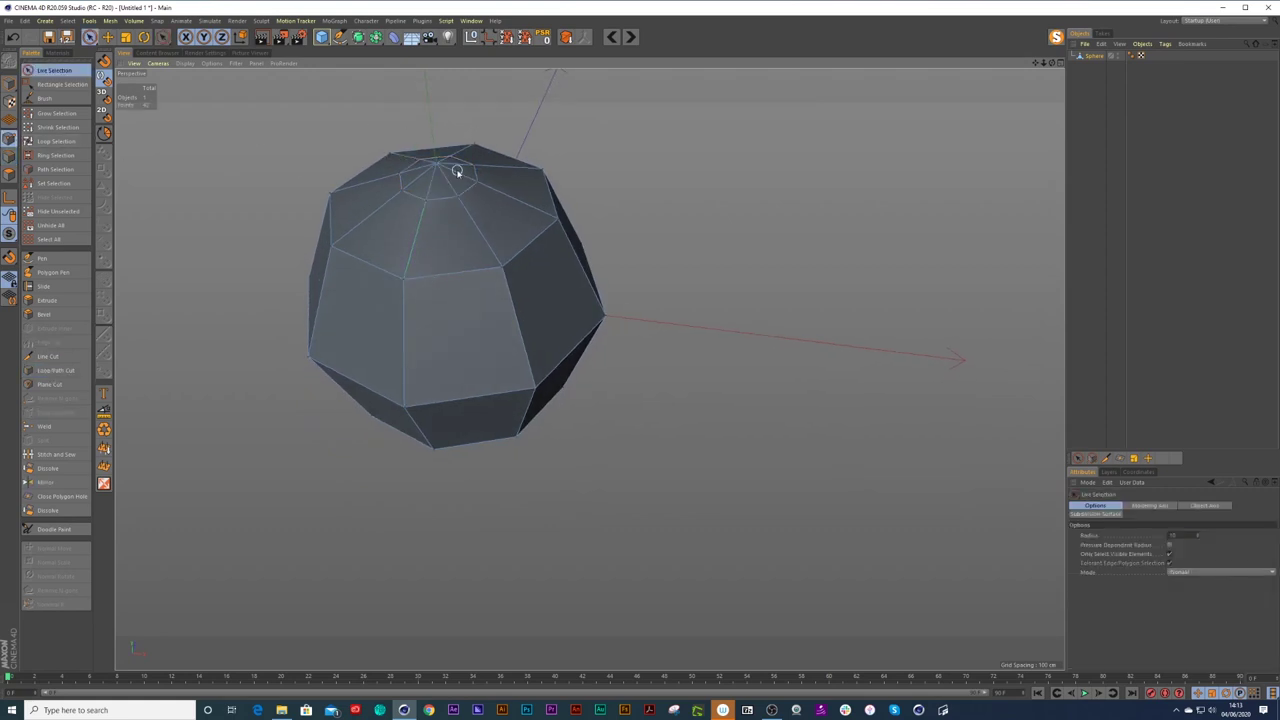
click(436, 163)
alt+drag(436, 163, 518, 298)
key(Delete)
scroll(500, 298, up, 2)
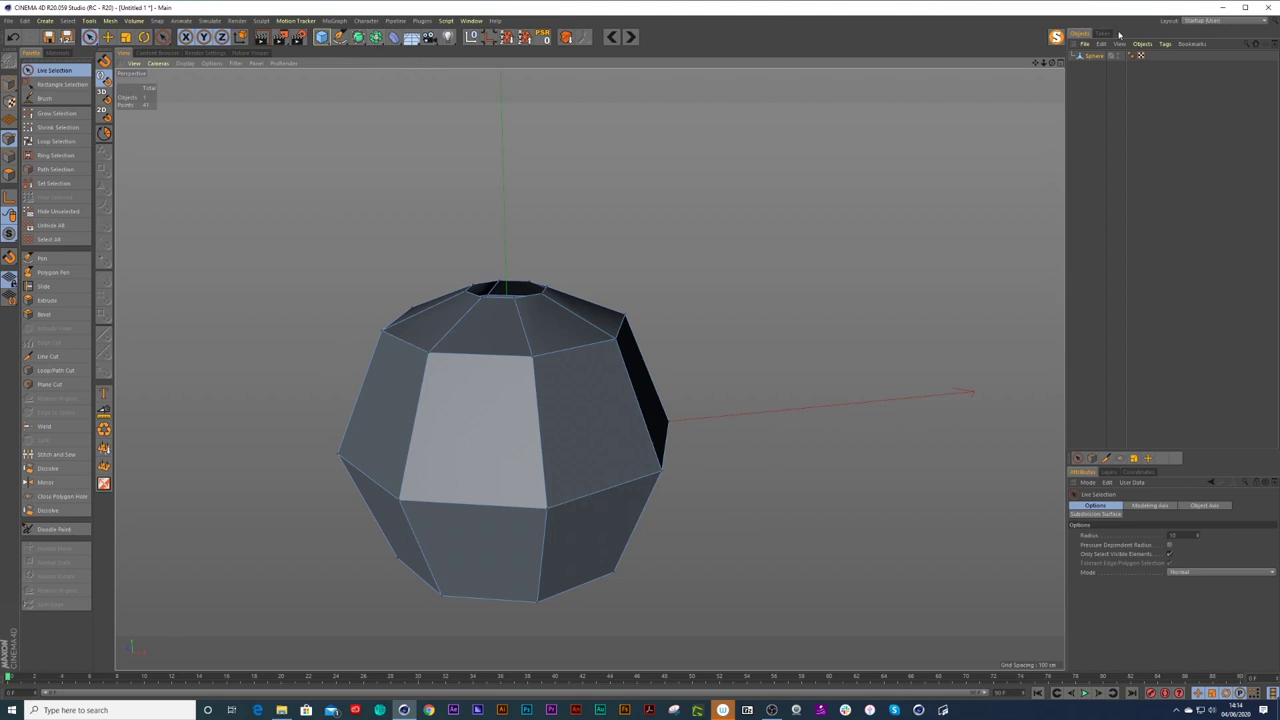
Rename the sphere object as holder.
click(1096, 56)
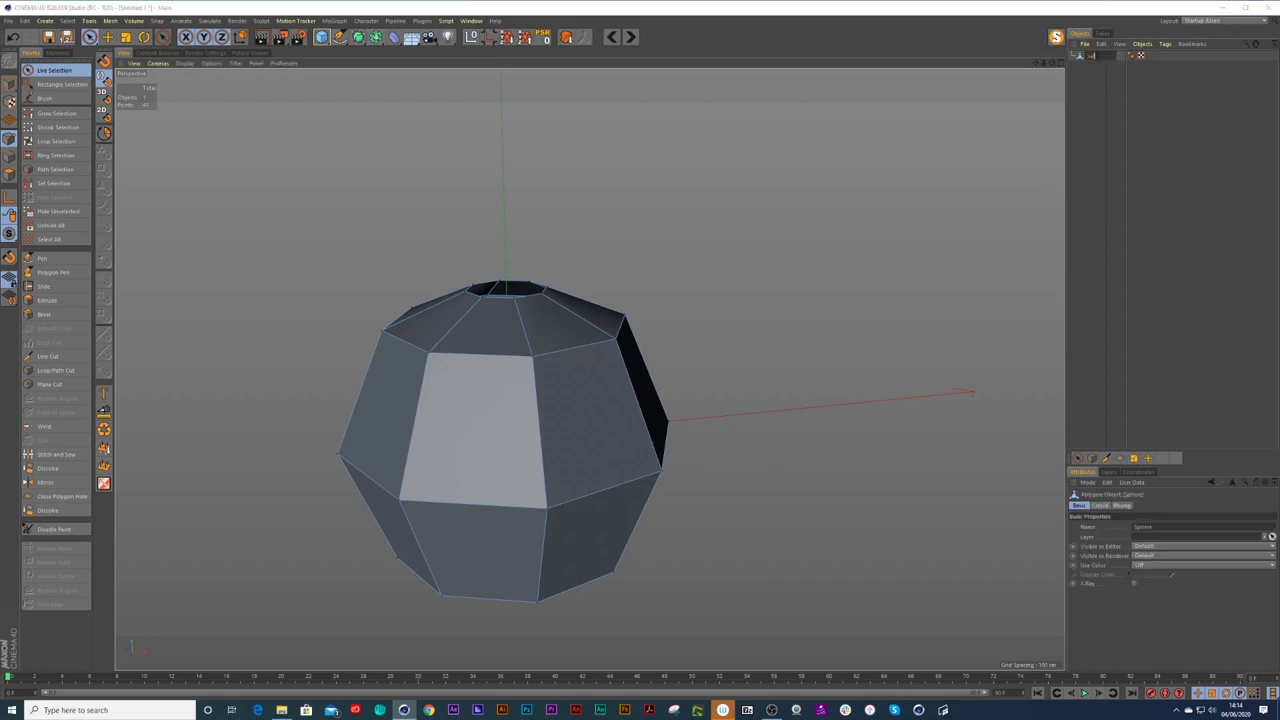
text(holder)
key(Return)
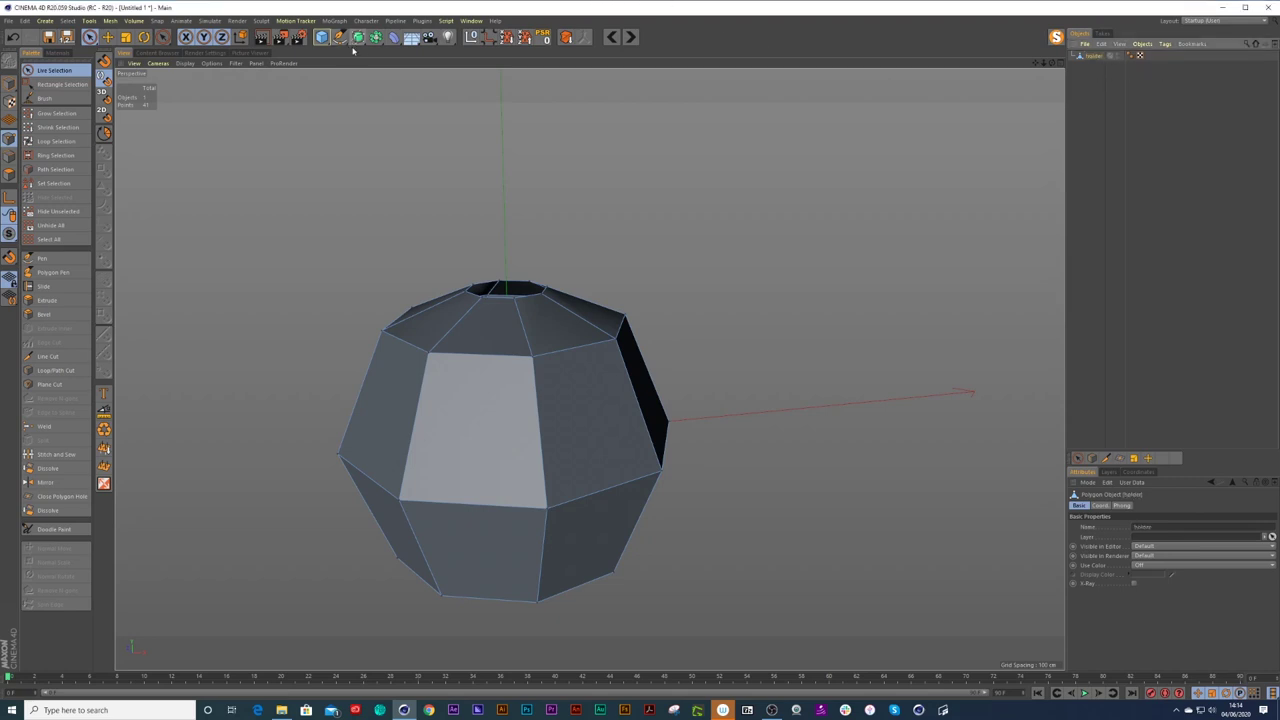
Add a Subdivision Surface as parent of the holder and switch its smoothing off.
drag(359, 42, 385, 53)
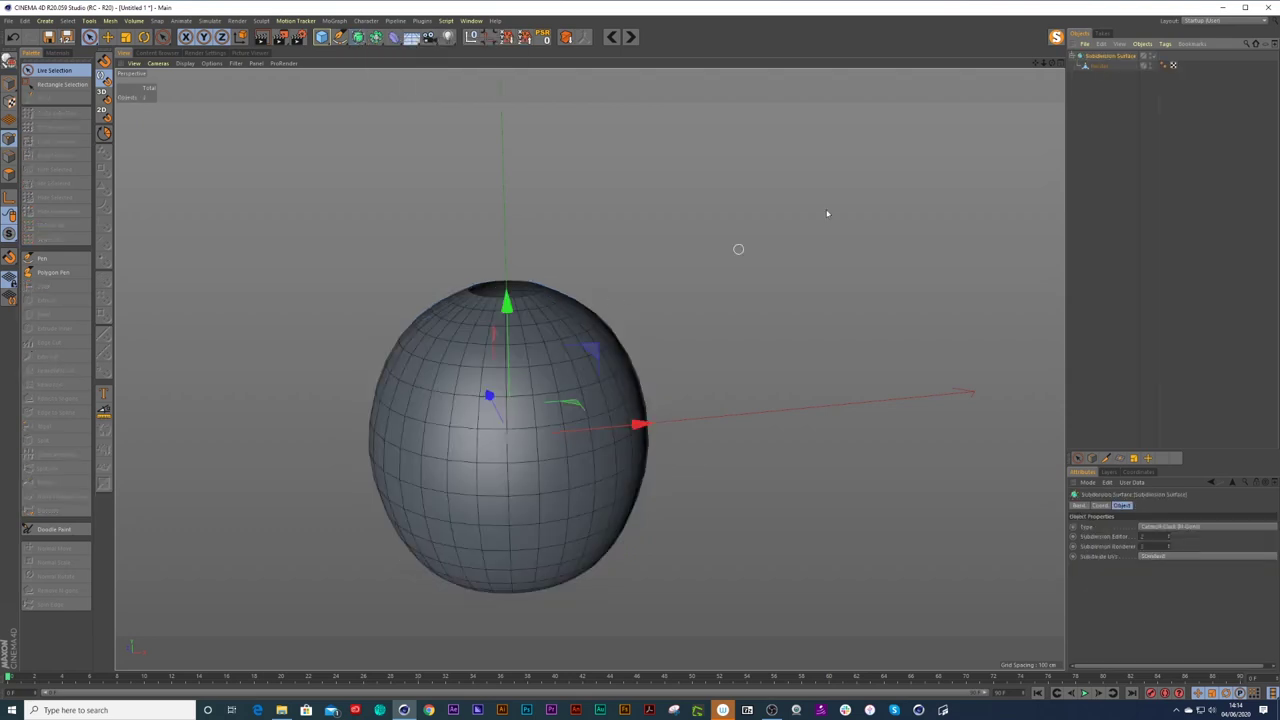
click(1153, 57)
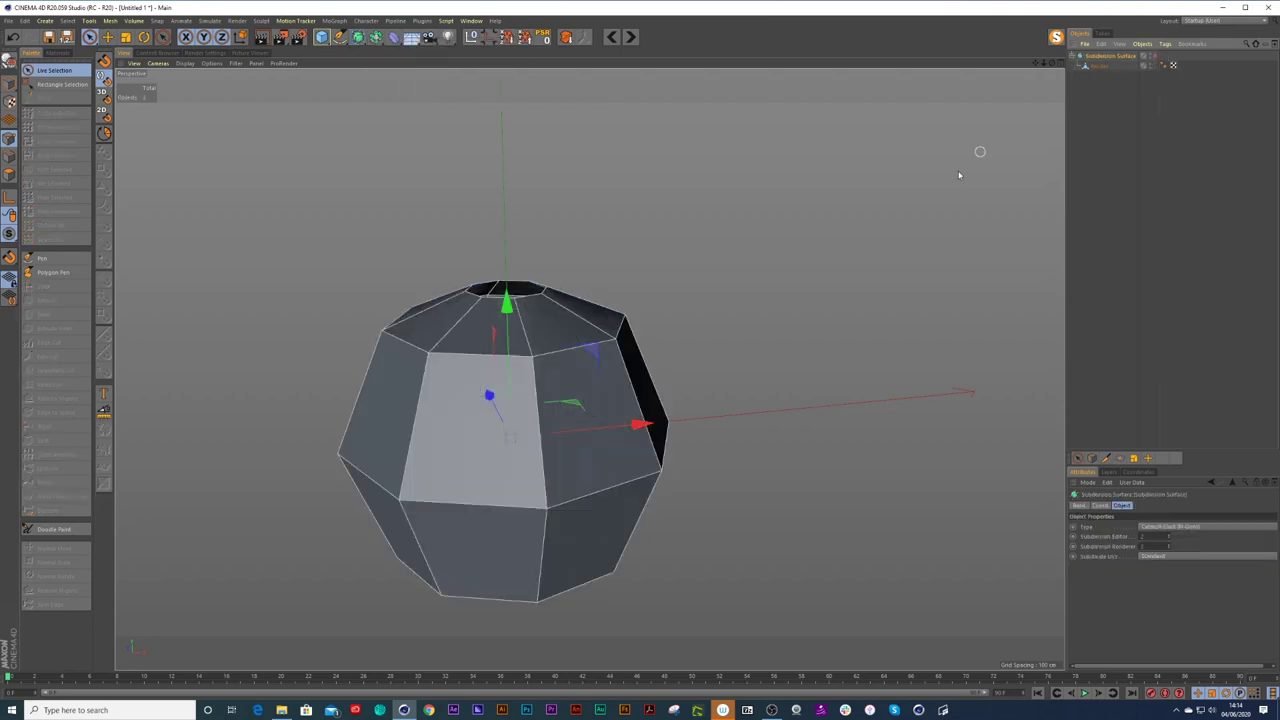
alt+drag(467, 479, 460, 469)
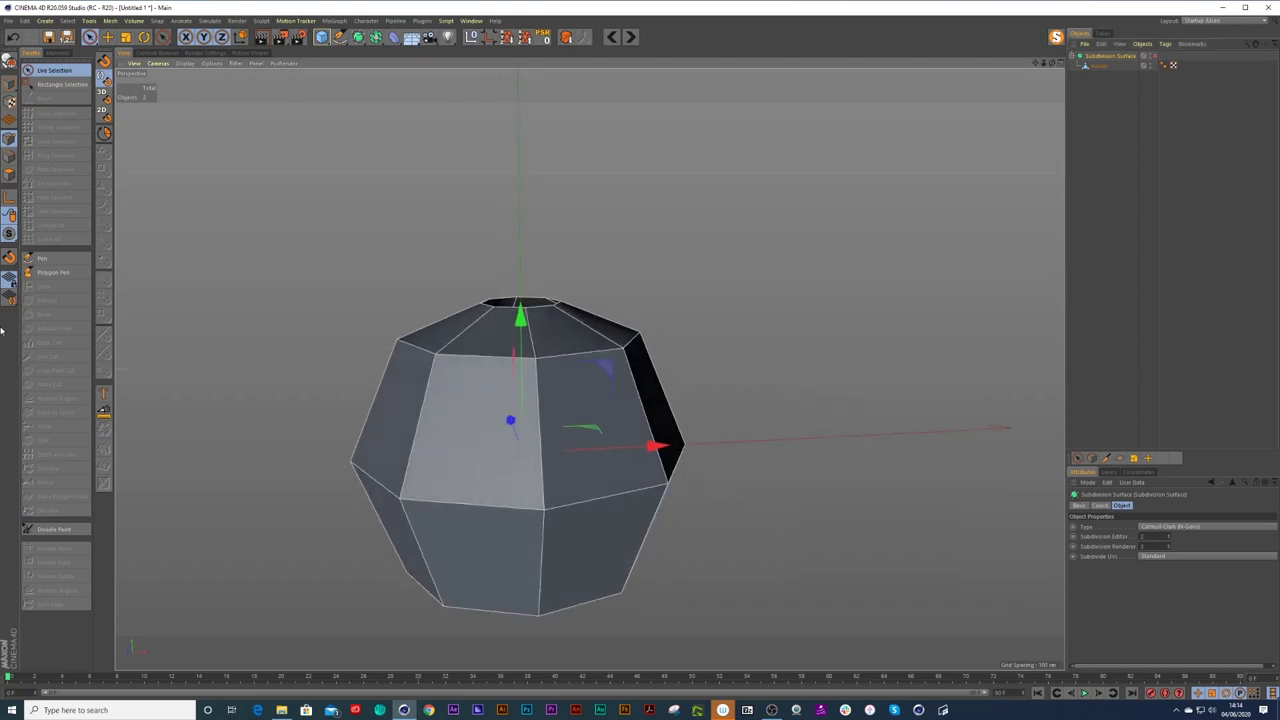
Select the holder's top opening edge loop and extrude it straight up into a short neck.
click(9, 157)
scroll(528, 302, up, 3)
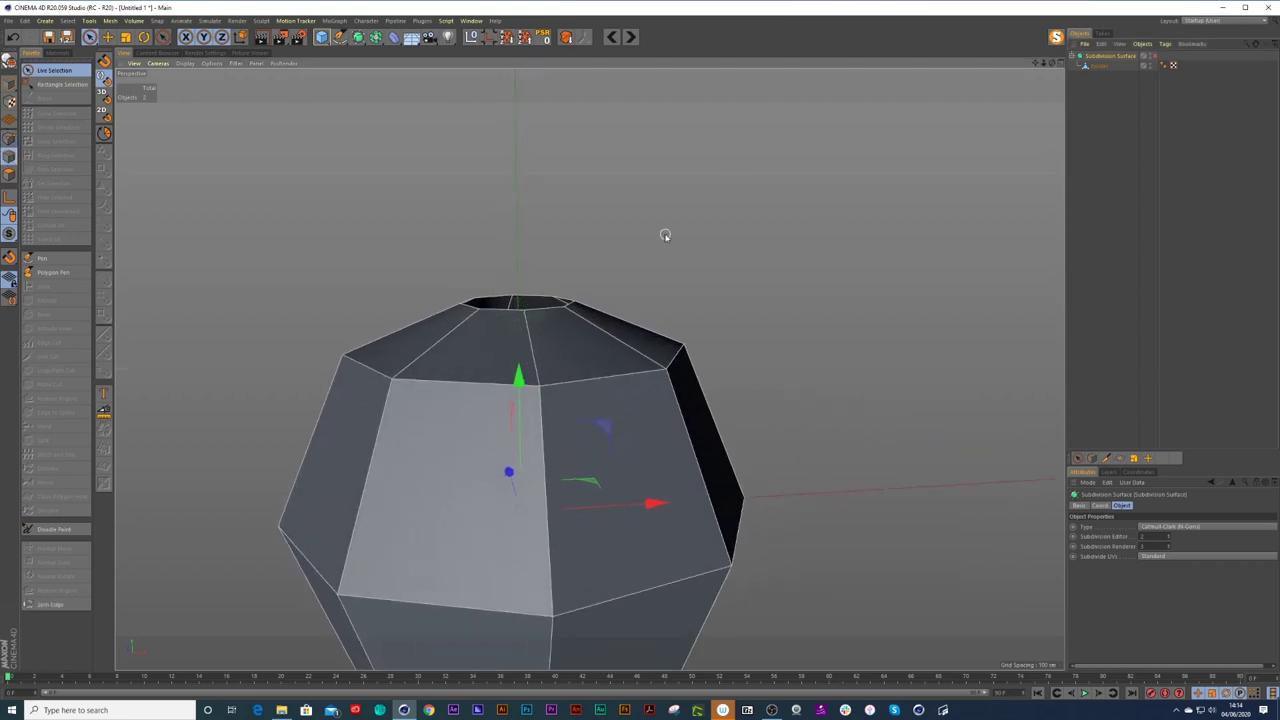
click(1098, 65)
alt+drag(471, 340, 491, 323)
key(e)
double_click(503, 310)
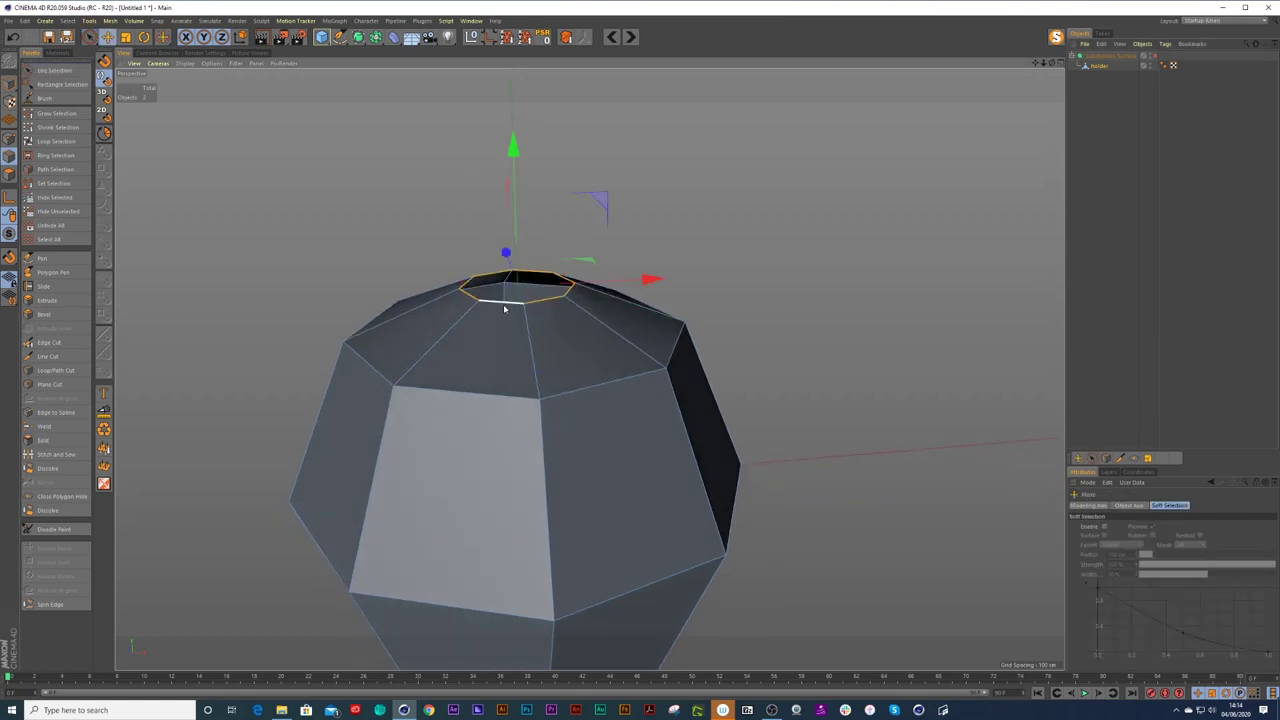
alt+drag(492, 305, 505, 284)
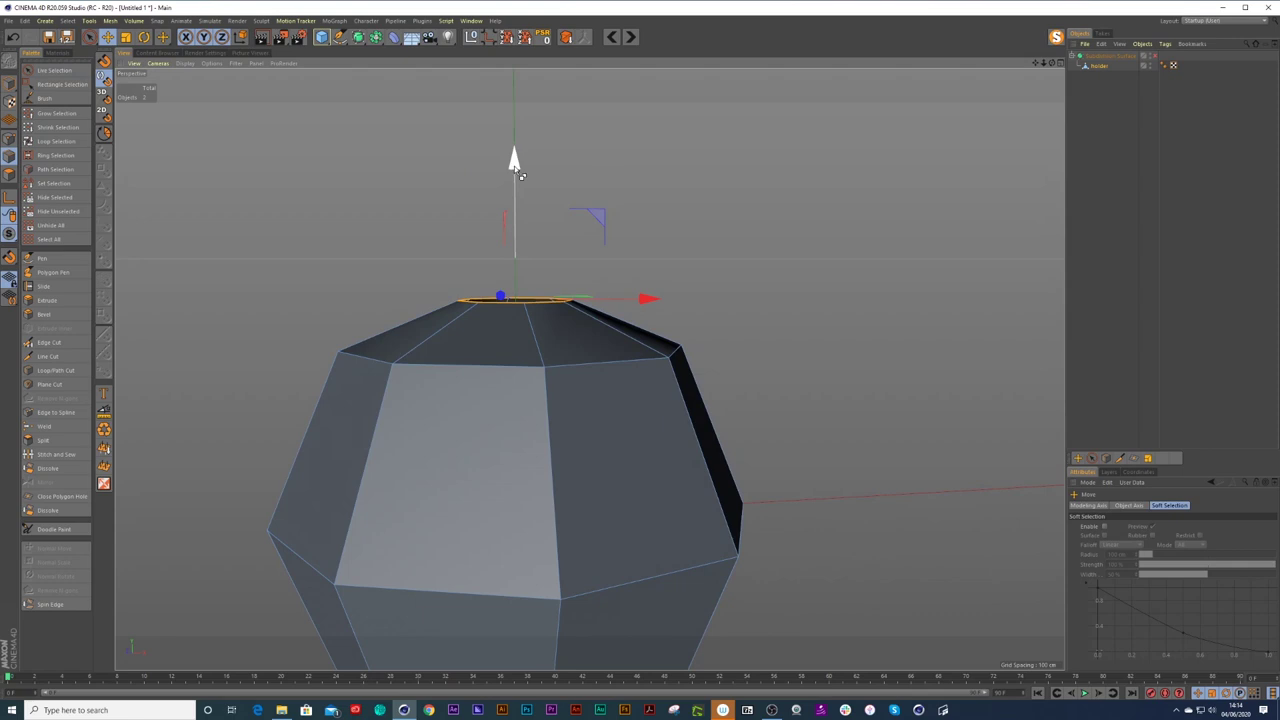
ctrl+drag(518, 172, 521, 135)
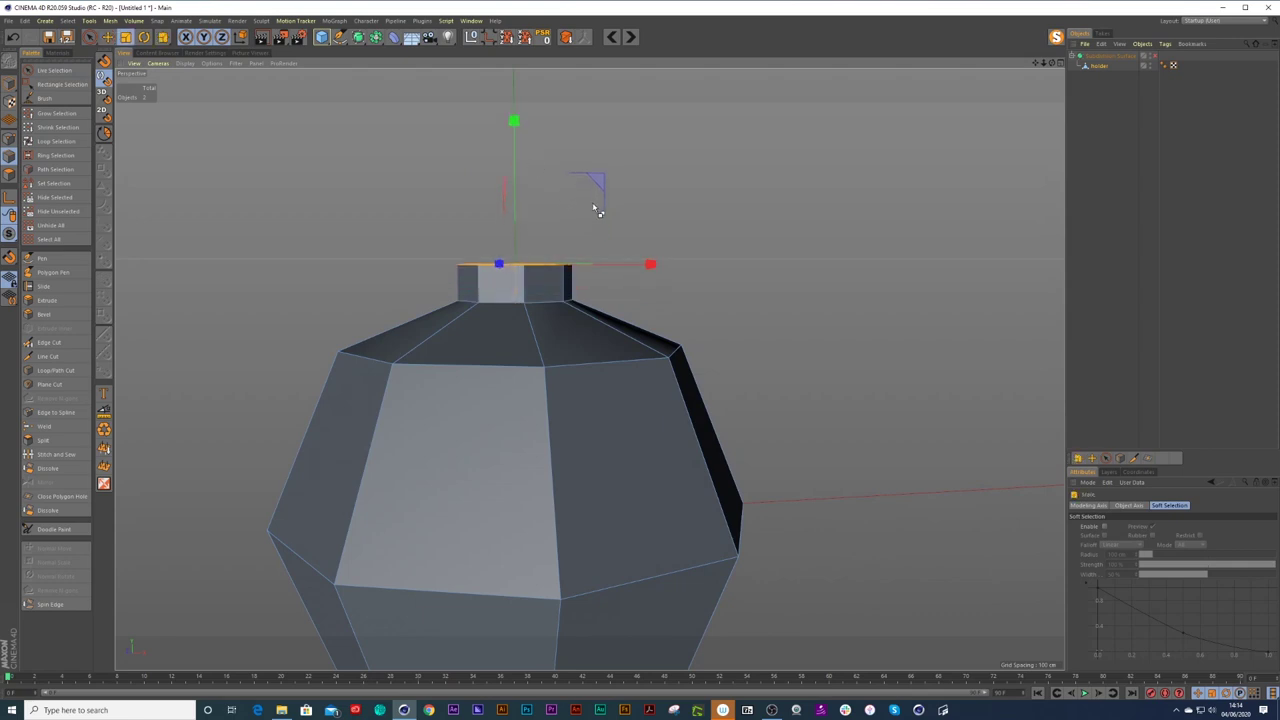
Extrude the neck's top edge loop outward and raise it into a wider collar.
key(9)
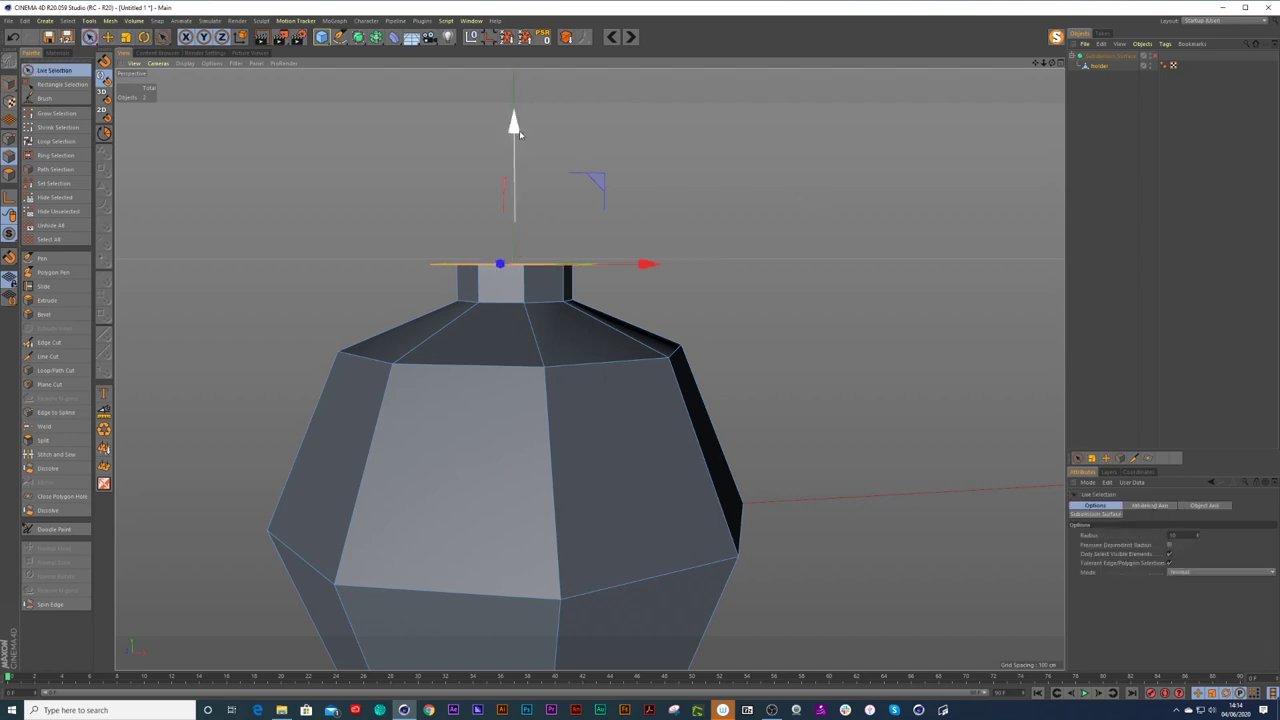
ctrl+drag(518, 133, 517, 83)
mouse_move(522, 268)
alt+mouse_down()
mouse_move(495, 322)
mouse_move(511, 282)
alt+mouse_up()
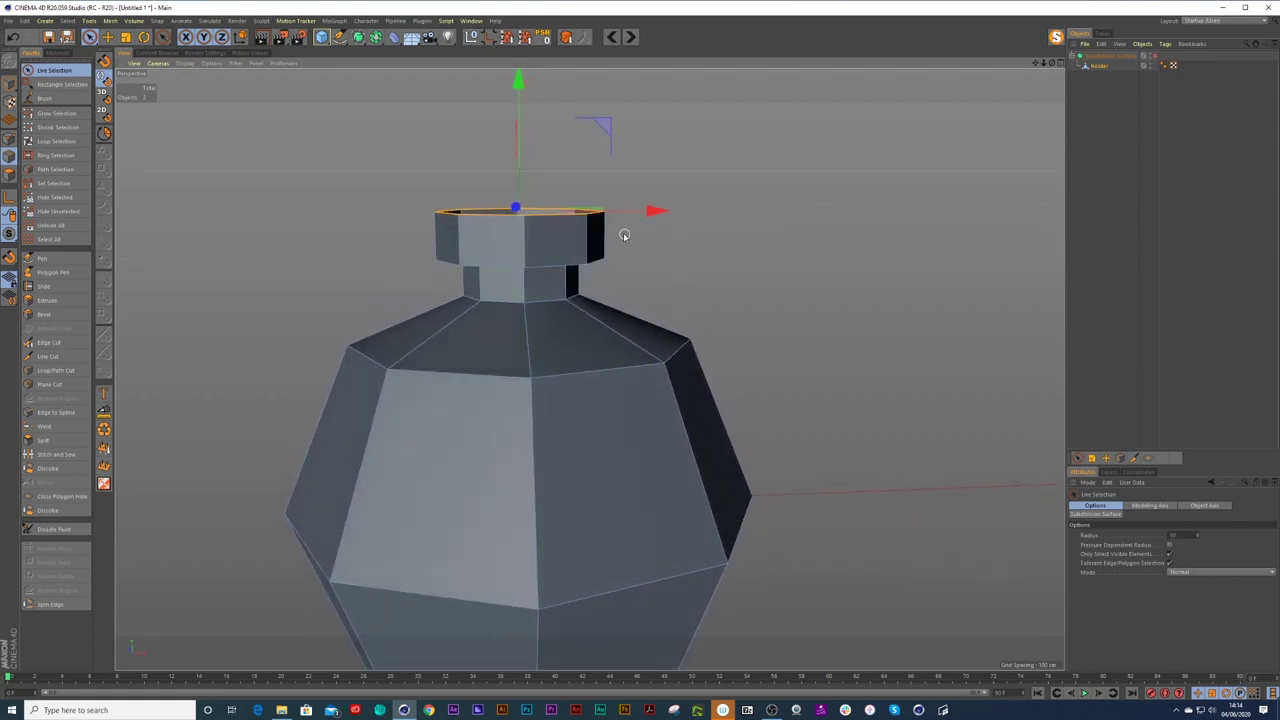
Extrude the collar's top edge loop inward to form a flat rim.
alt+drag(566, 234, 612, 216)
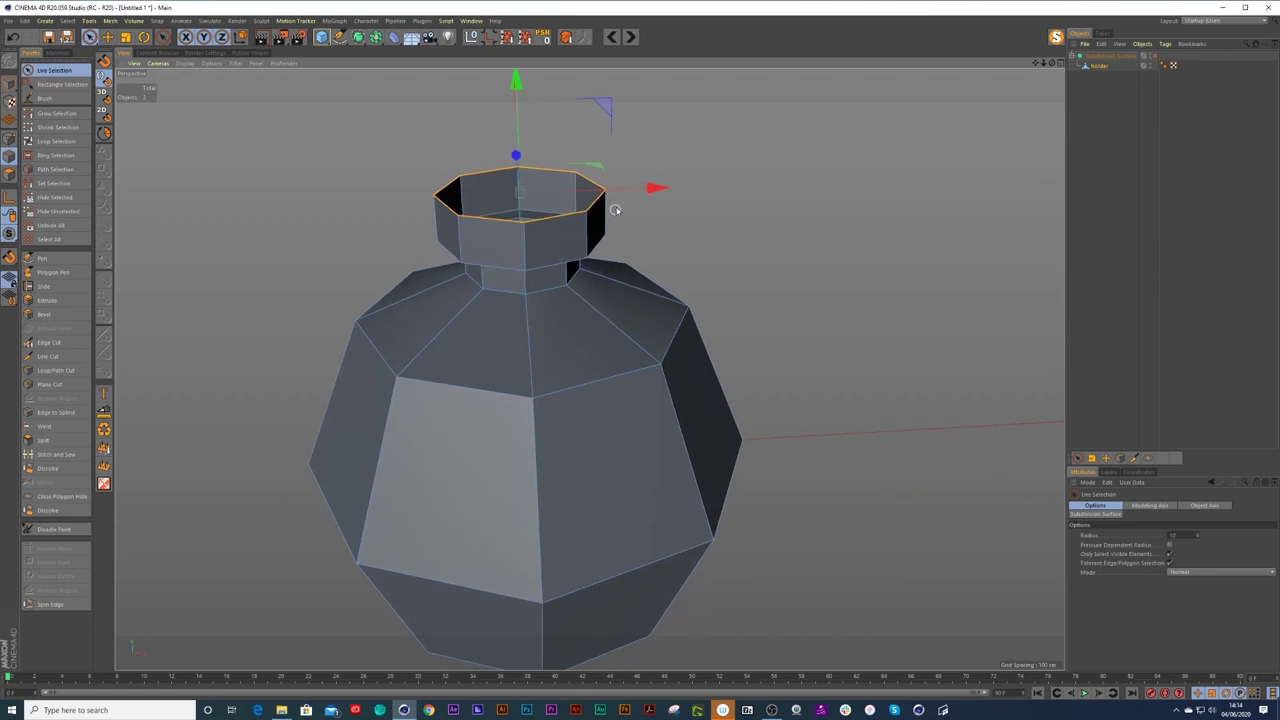
key(t)
ctrl+drag(673, 132, 558, 172)
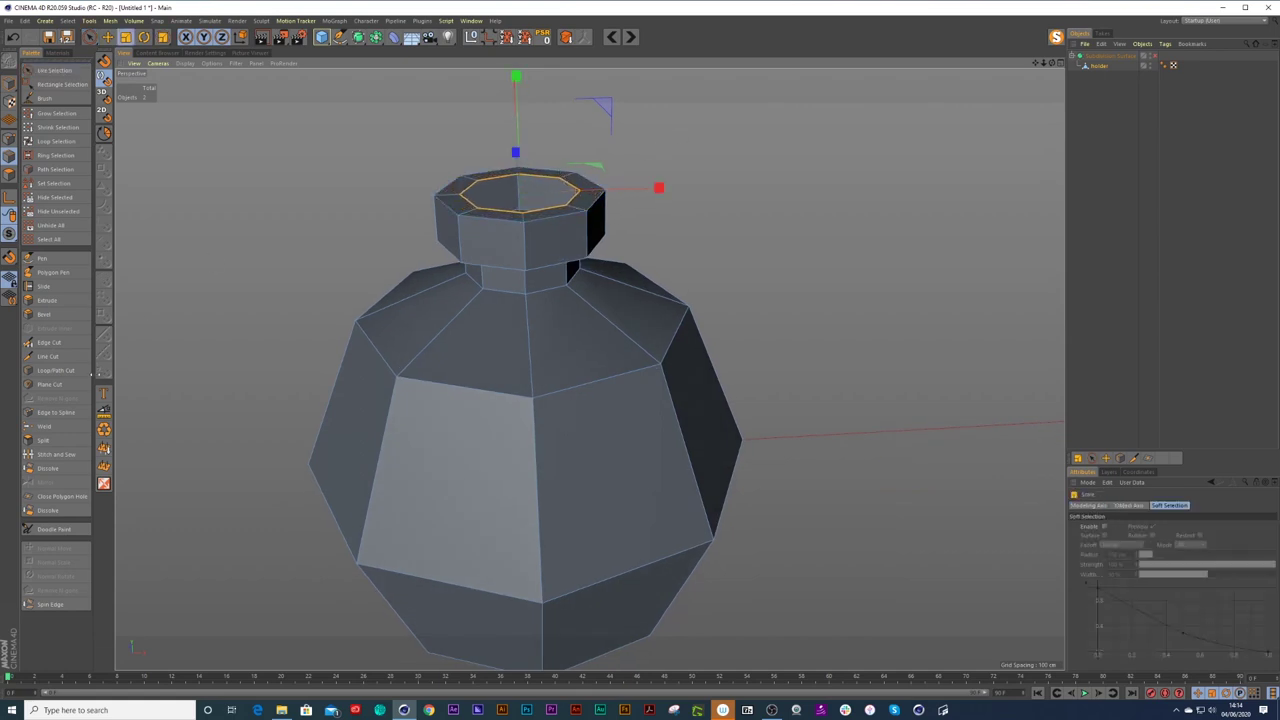
Close the polygon hole inside the collar's rim.
click(62, 496)
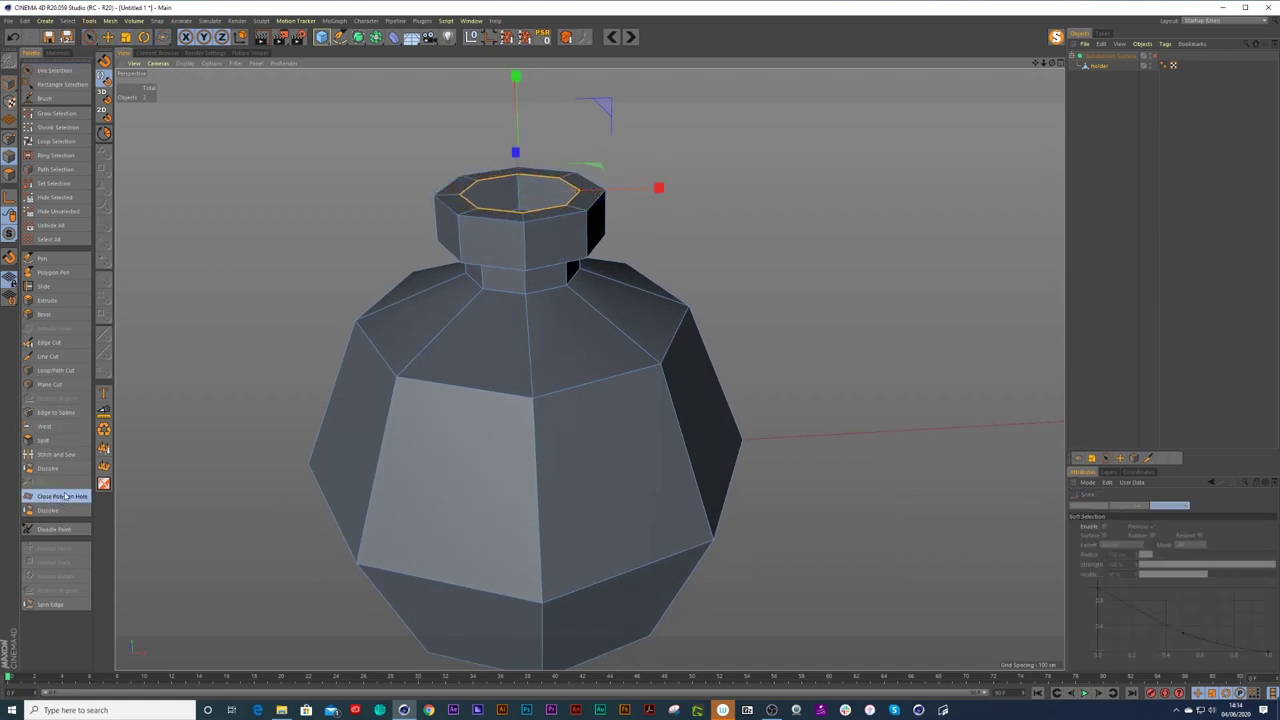
click(500, 205)
click(488, 212)
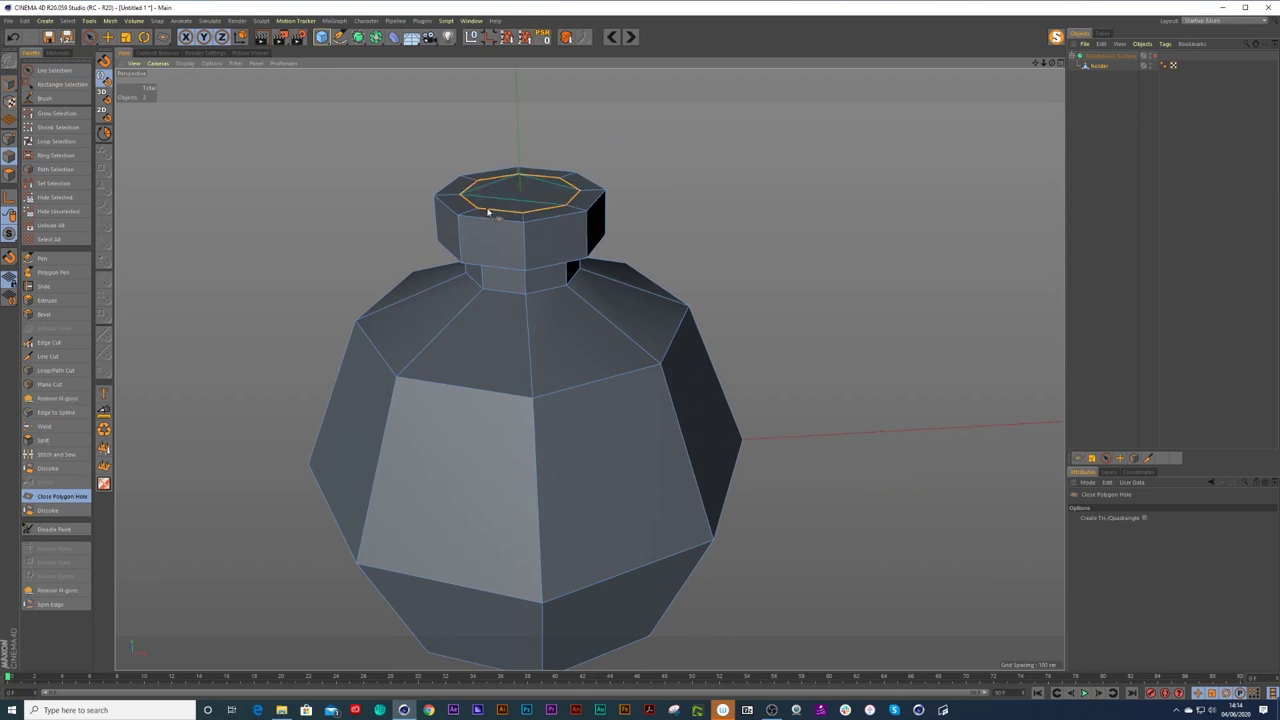
key(space)
Cut two crossing lines through the octagonal cap polygon with Line Cut, connecting opposite corners to divide it into four quads.
alt+drag(520, 290, 503, 314)
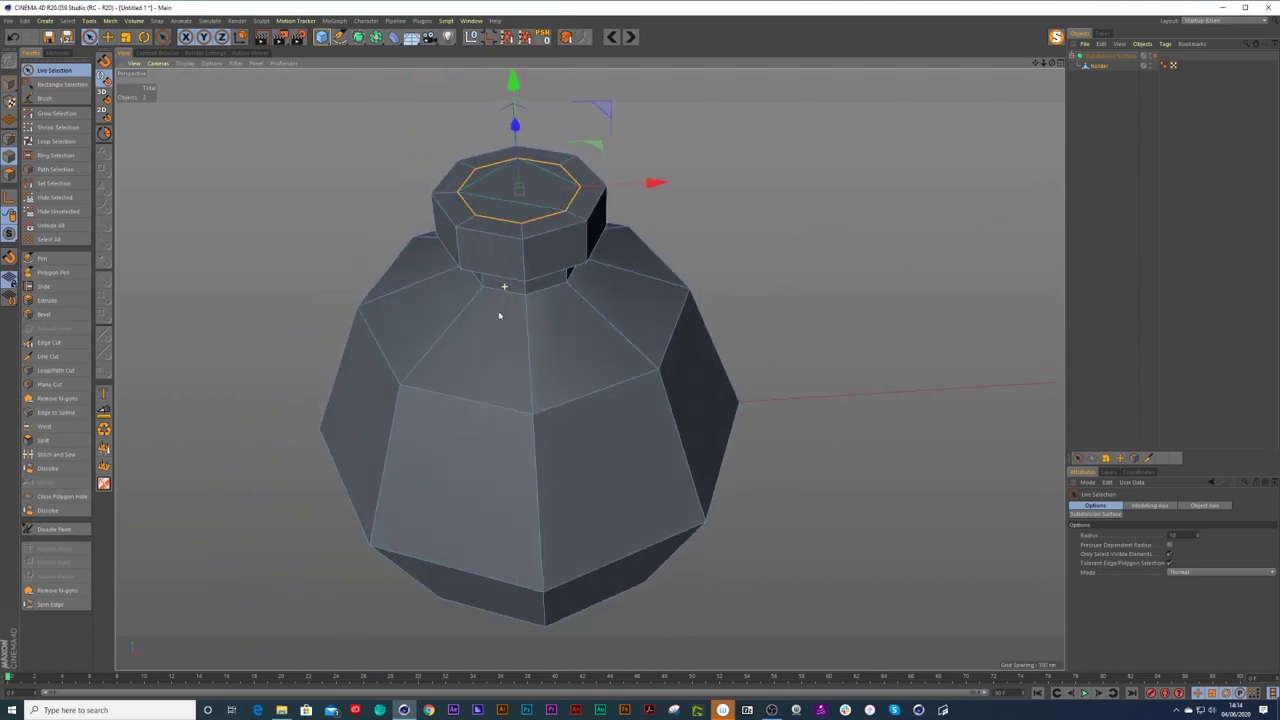
click(48, 356)
key(space)
key(space)
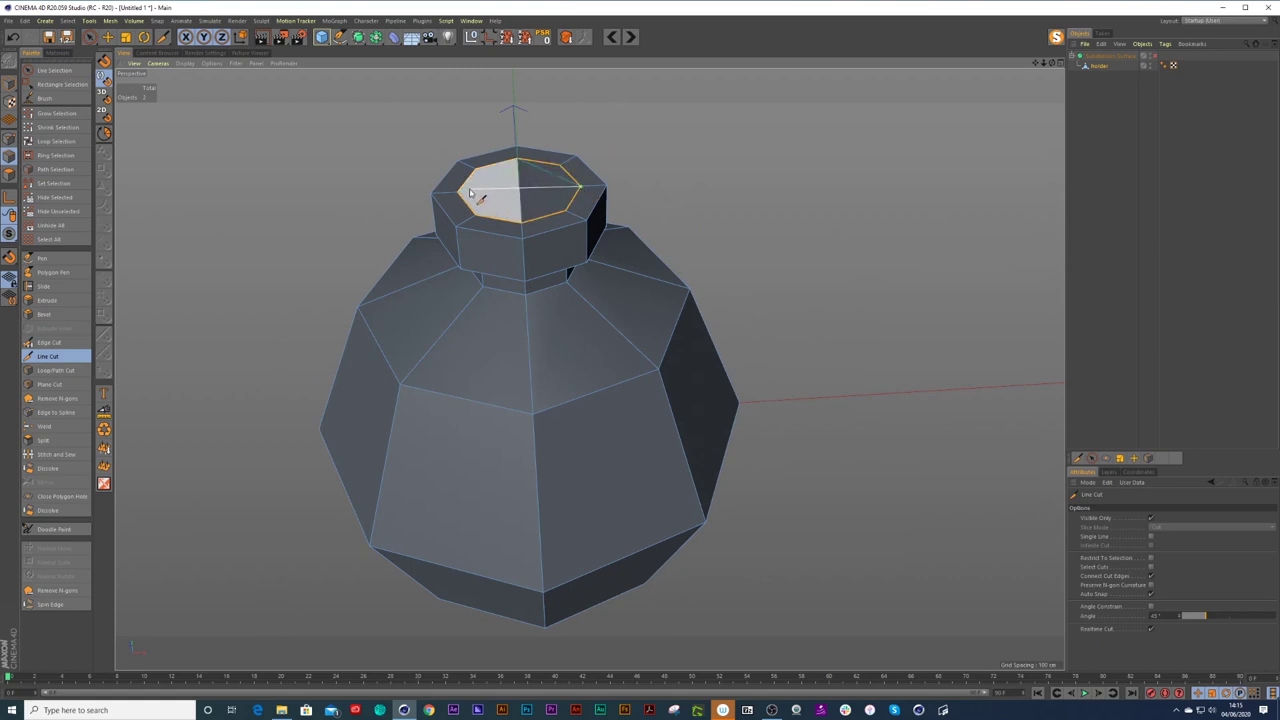
key(space)
scroll(619, 208, down, 2)
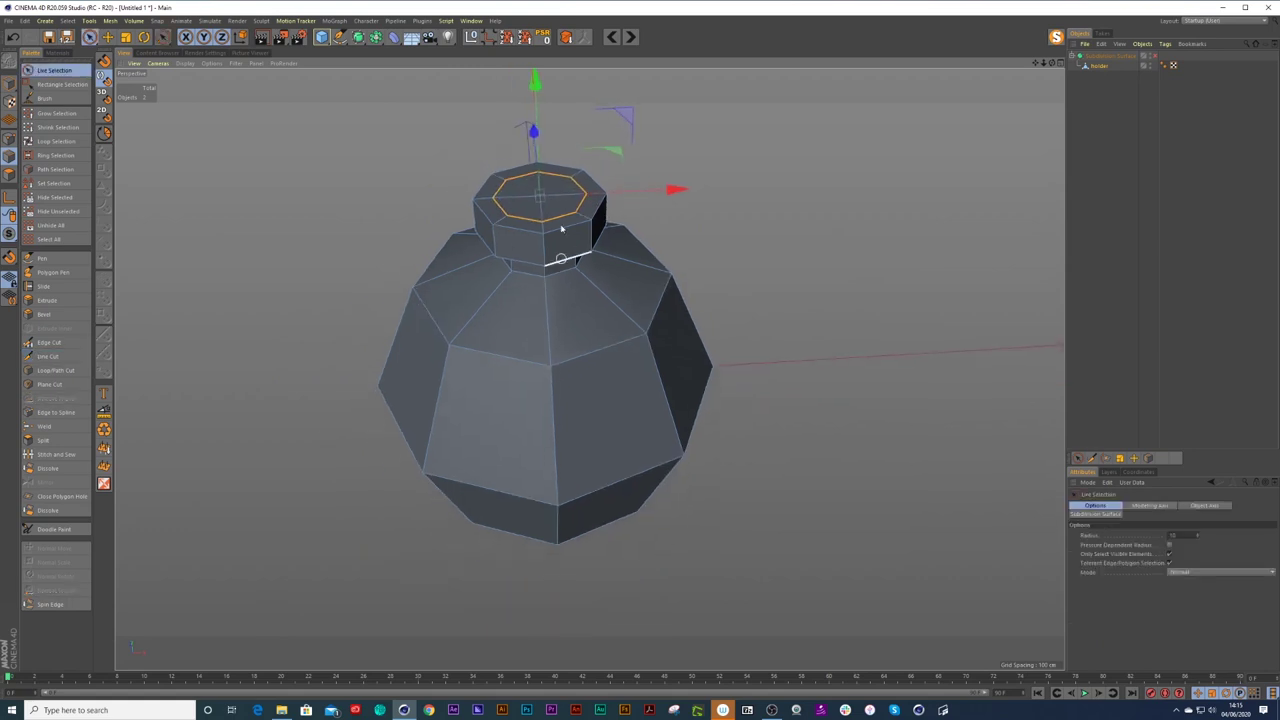
click(631, 223)
alt+drag(604, 223, 582, 213)
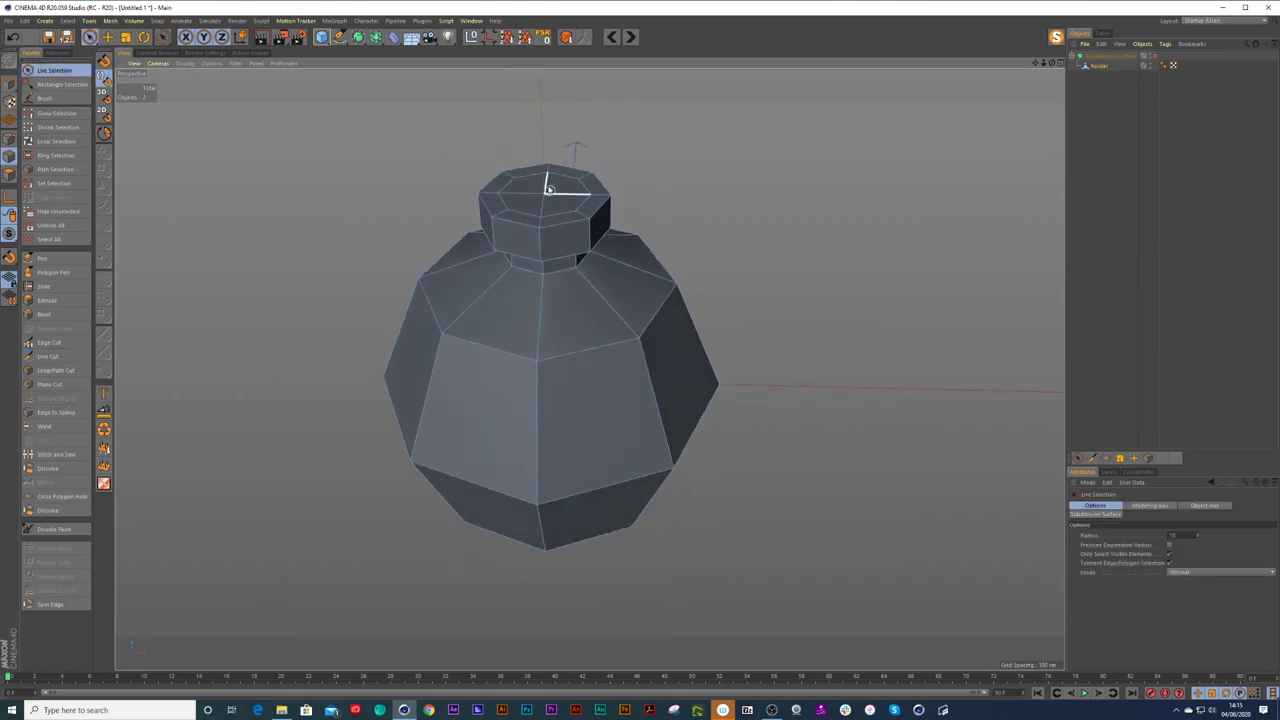
Enable the Subdivision Surface to check the smoothed holder from the side, and disable it again.
alt+drag(556, 390, 549, 418)
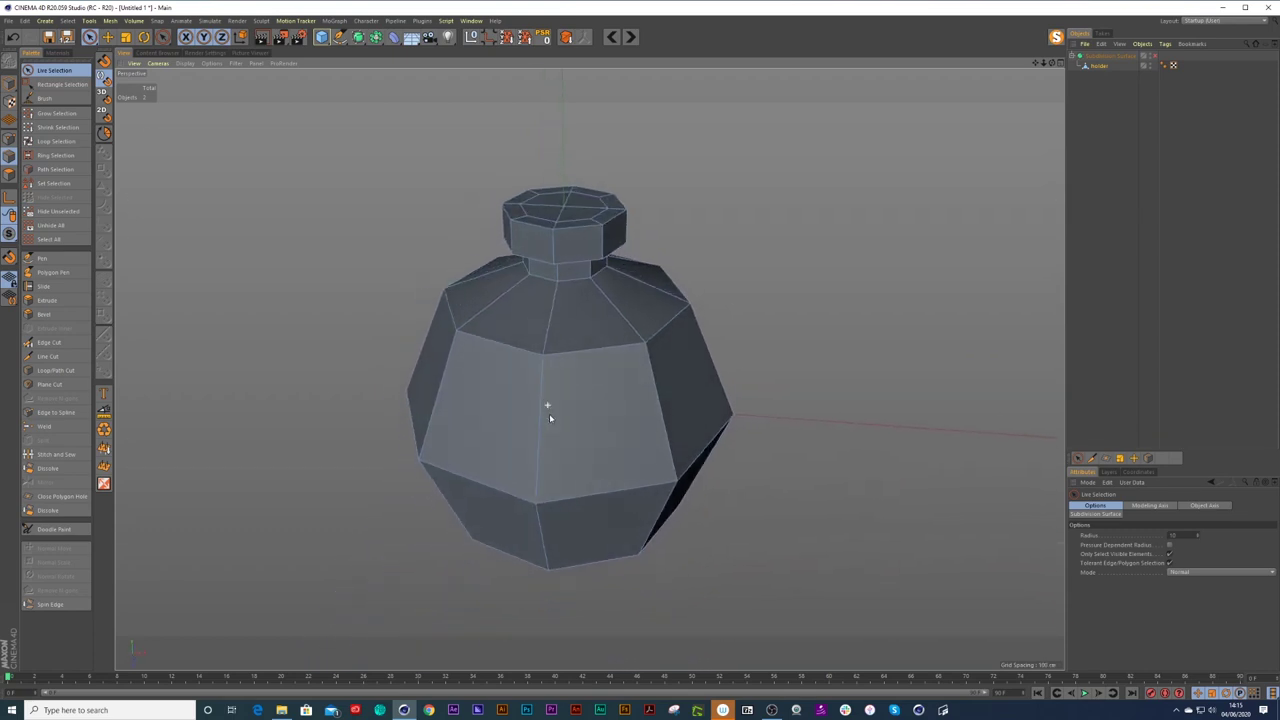
click(1155, 58)
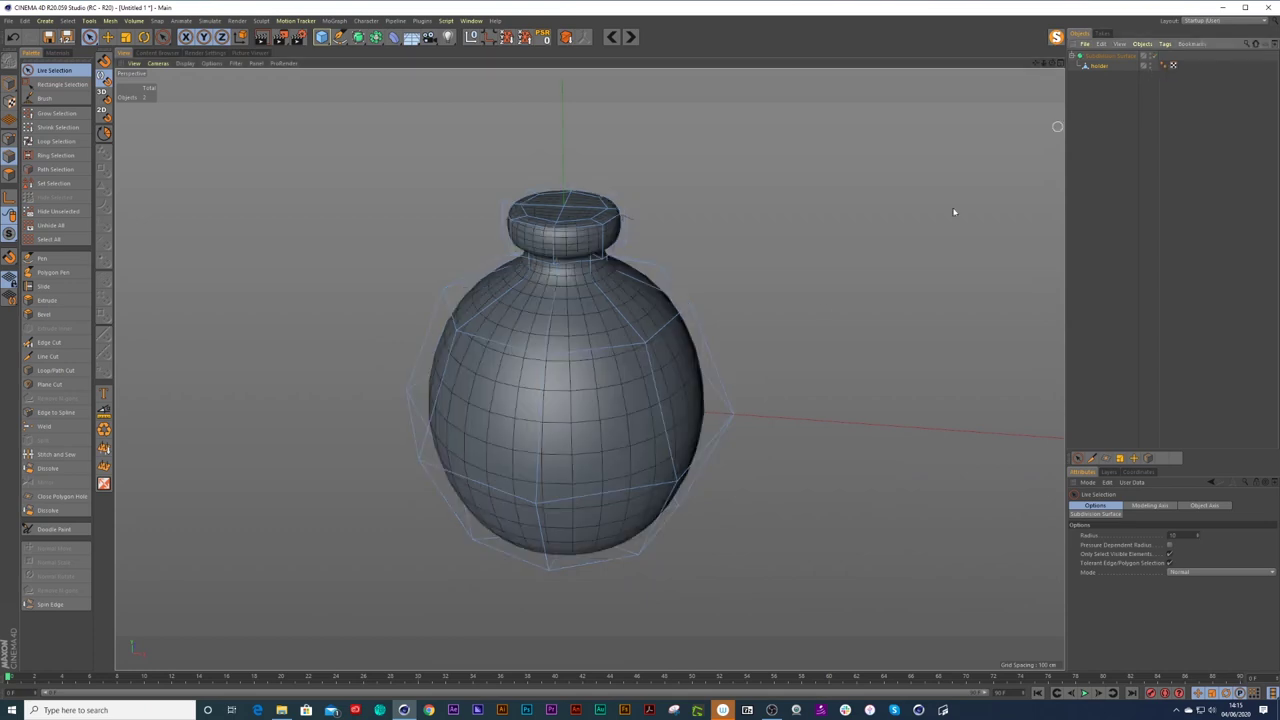
mouse_move(603, 408)
alt+mouse_down()
mouse_move(589, 363)
mouse_move(617, 397)
alt+mouse_up()
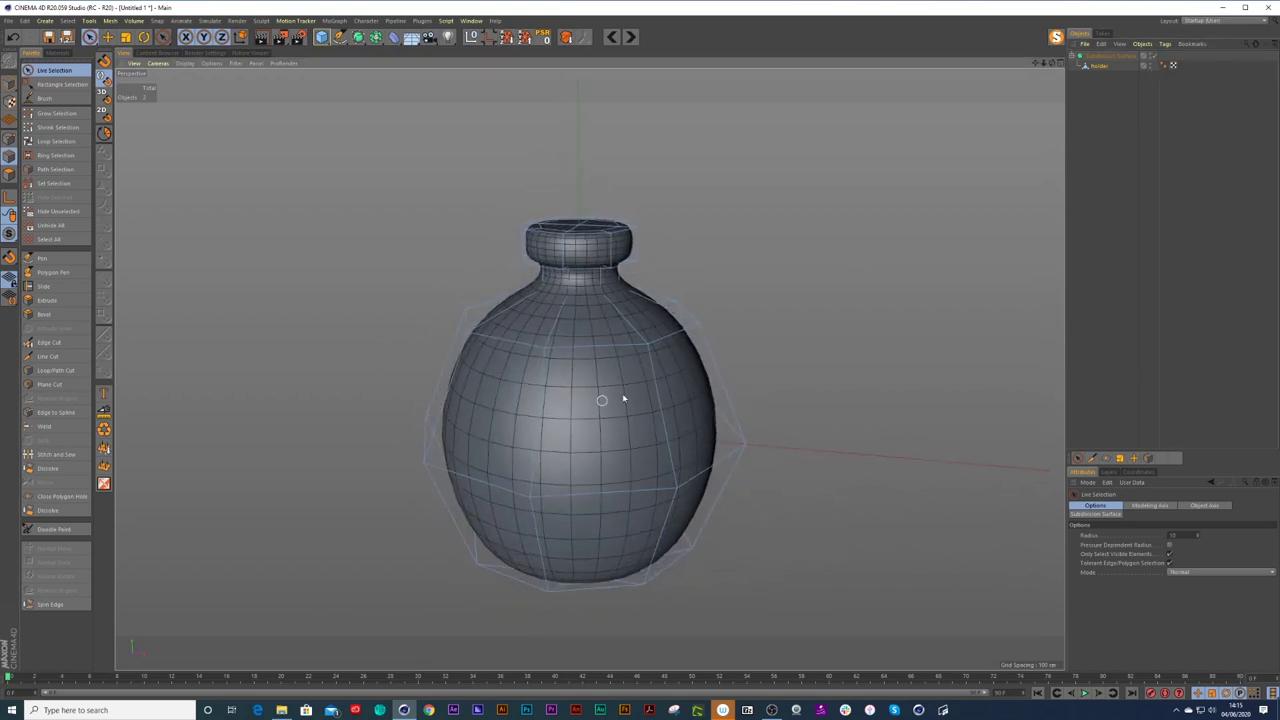
click(1156, 58)
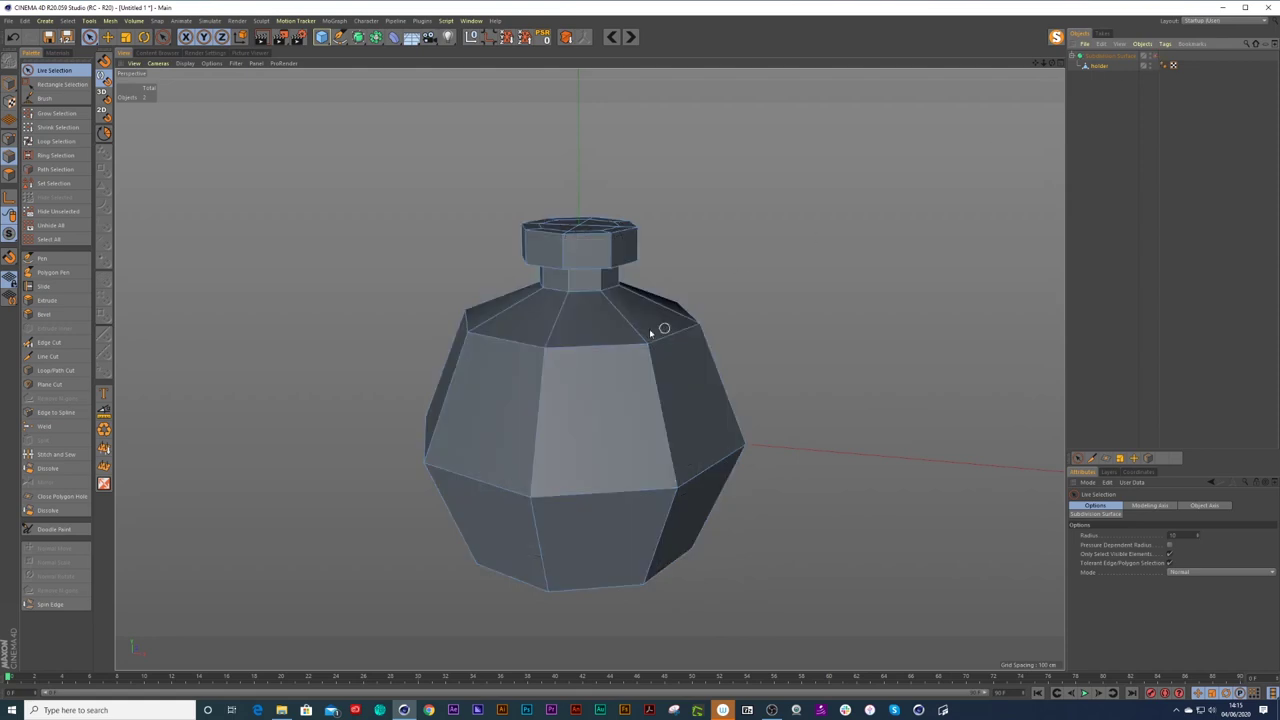
Duplicate the holder outside the Subdivision Surface, rename the copy backup, and hide it in the editor and renderer.
alt+drag(657, 329, 558, 345)
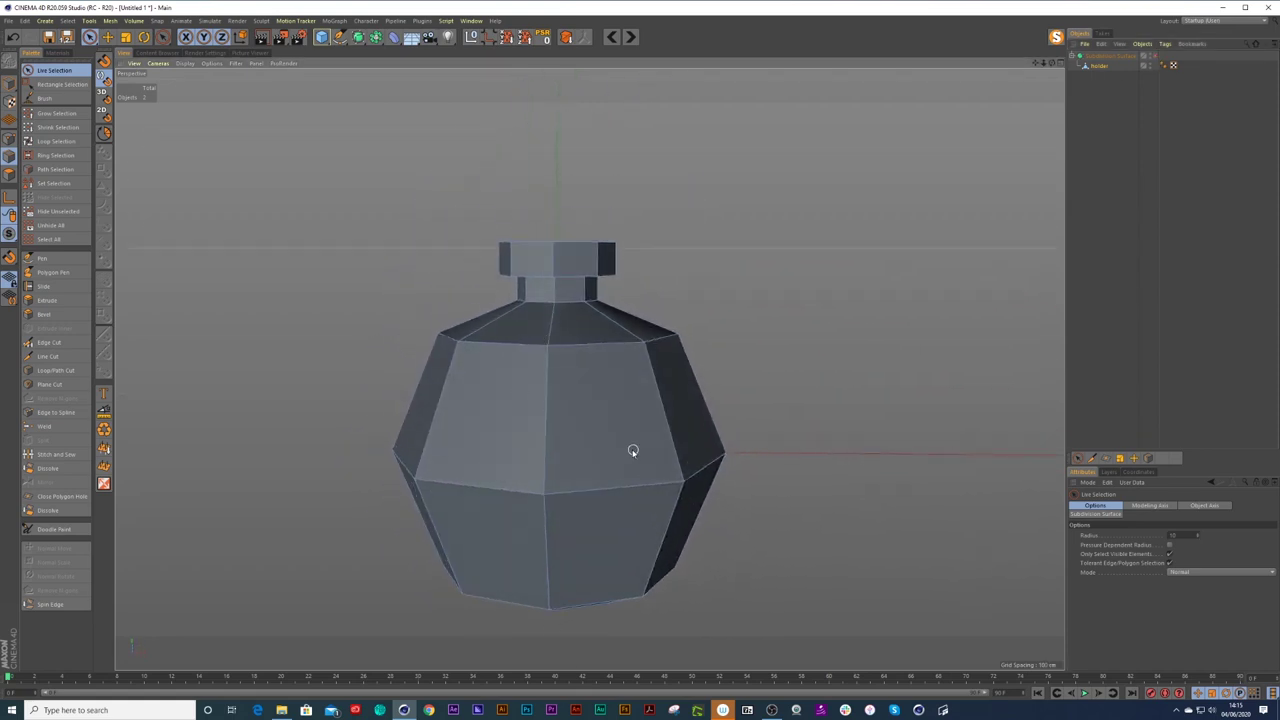
scroll(641, 456, down, 3)
alt+drag(606, 477, 630, 443)
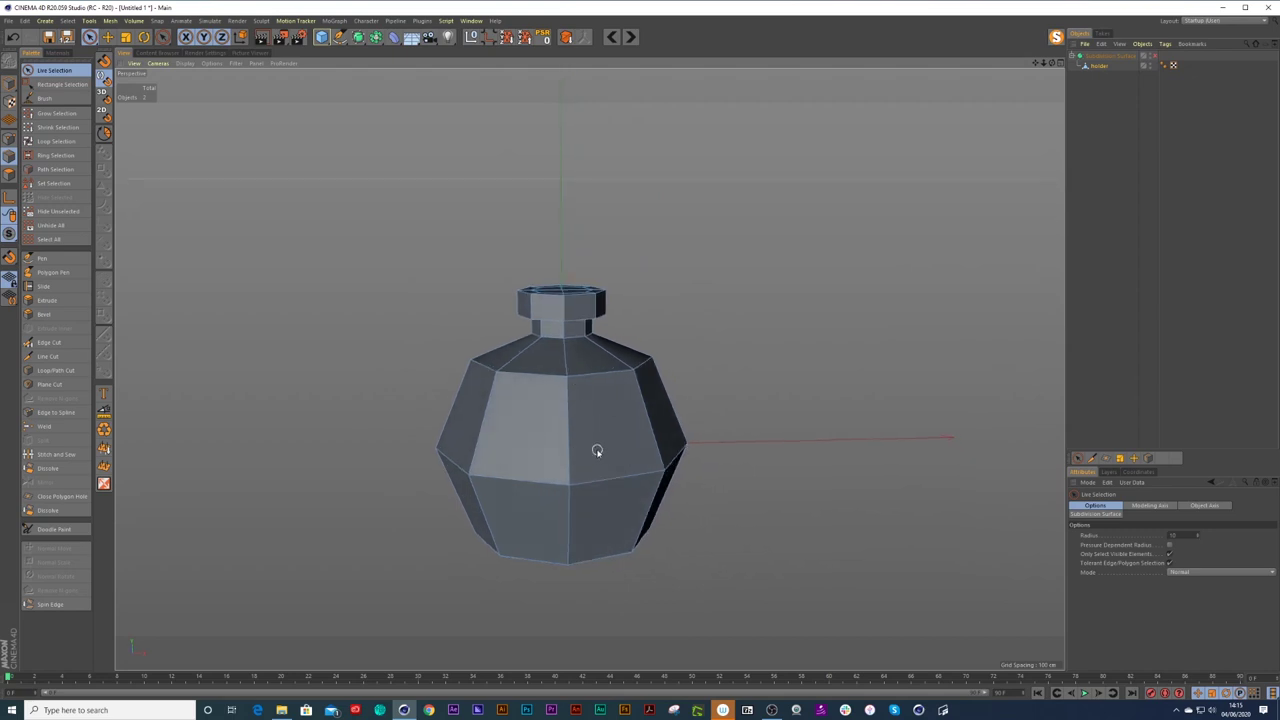
mouse_move(578, 456)
alt+mouse_down()
mouse_move(555, 536)
mouse_move(556, 597)
mouse_move(555, 454)
alt+mouse_up()
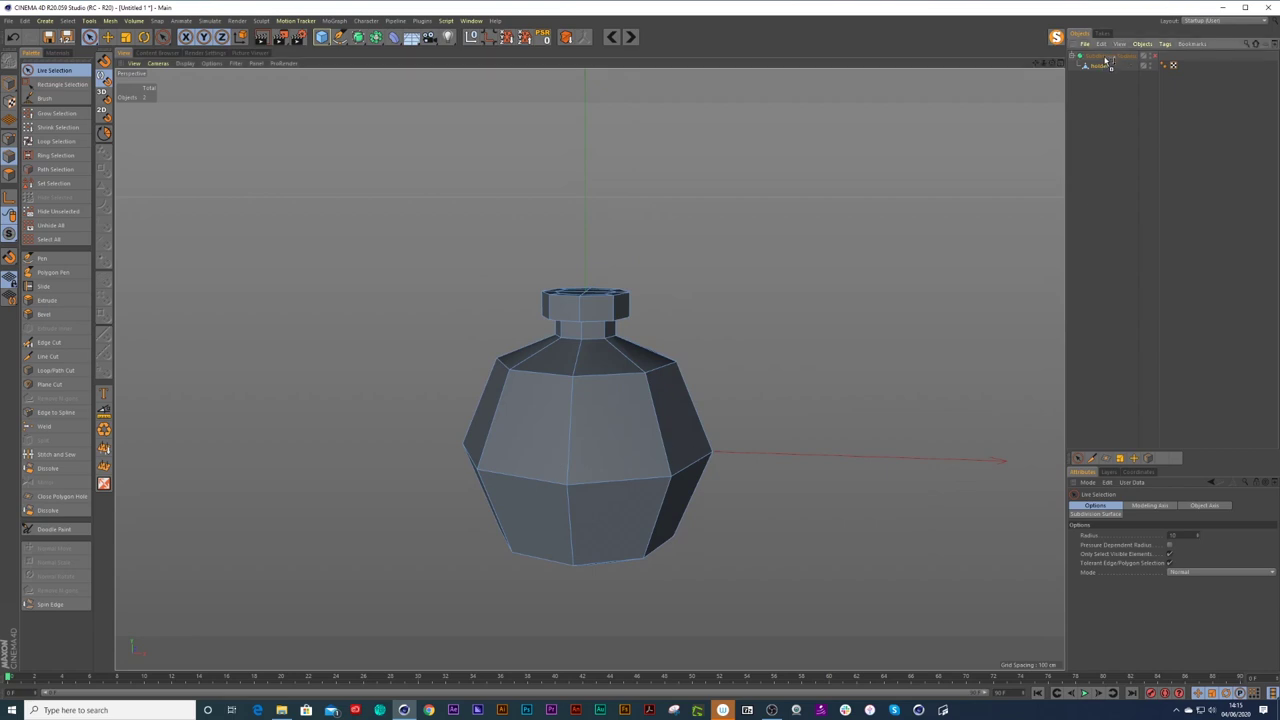
ctrl+drag(1102, 56, 1100, 53)
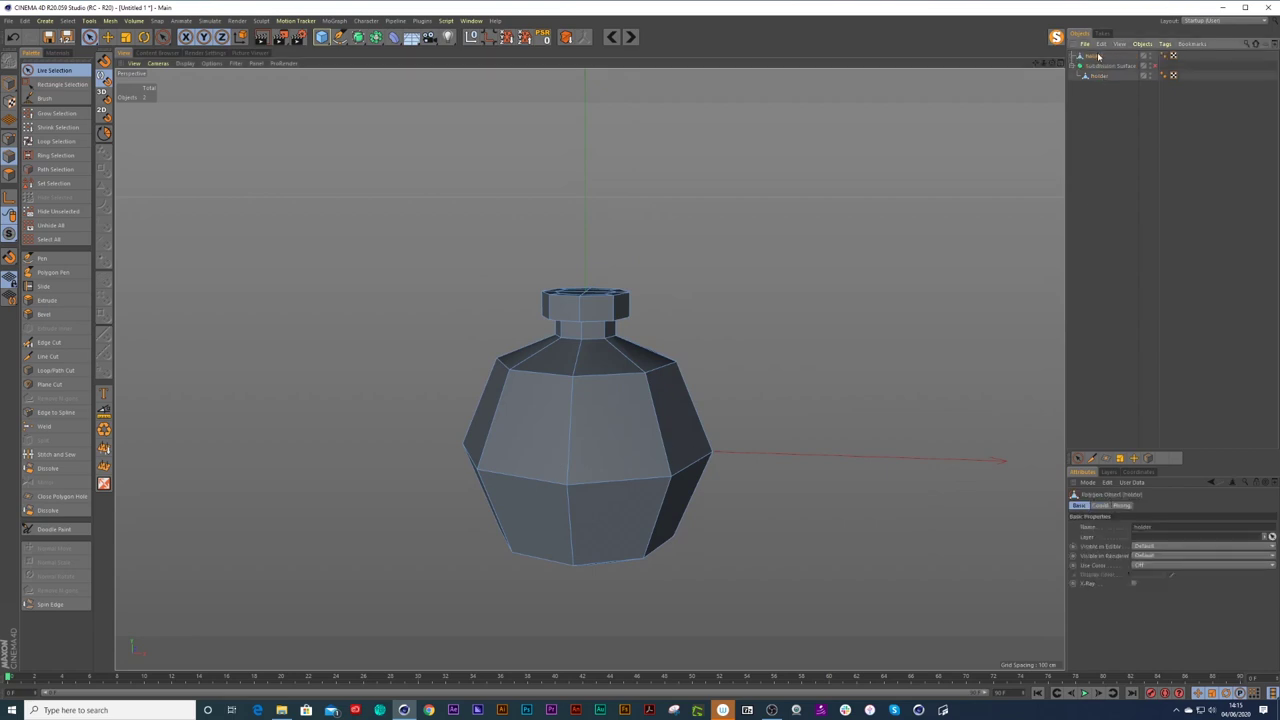
double_click(1097, 56)
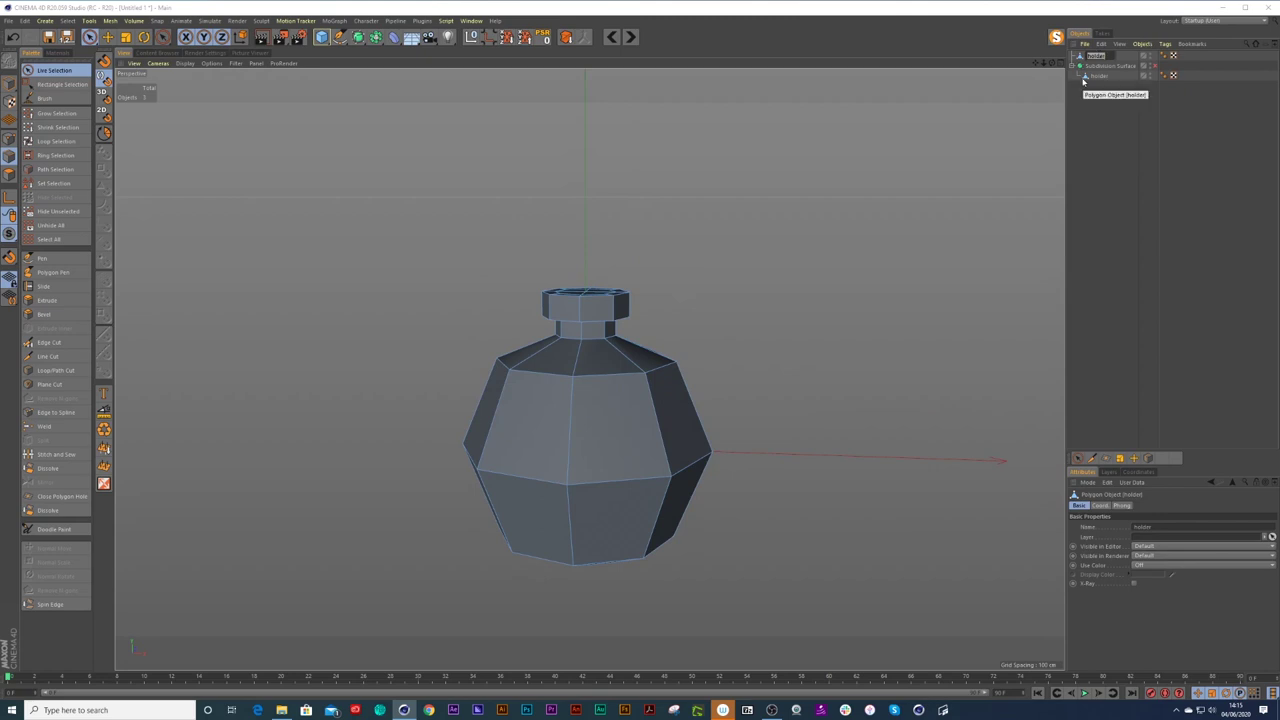
text(ho)
key(Return)
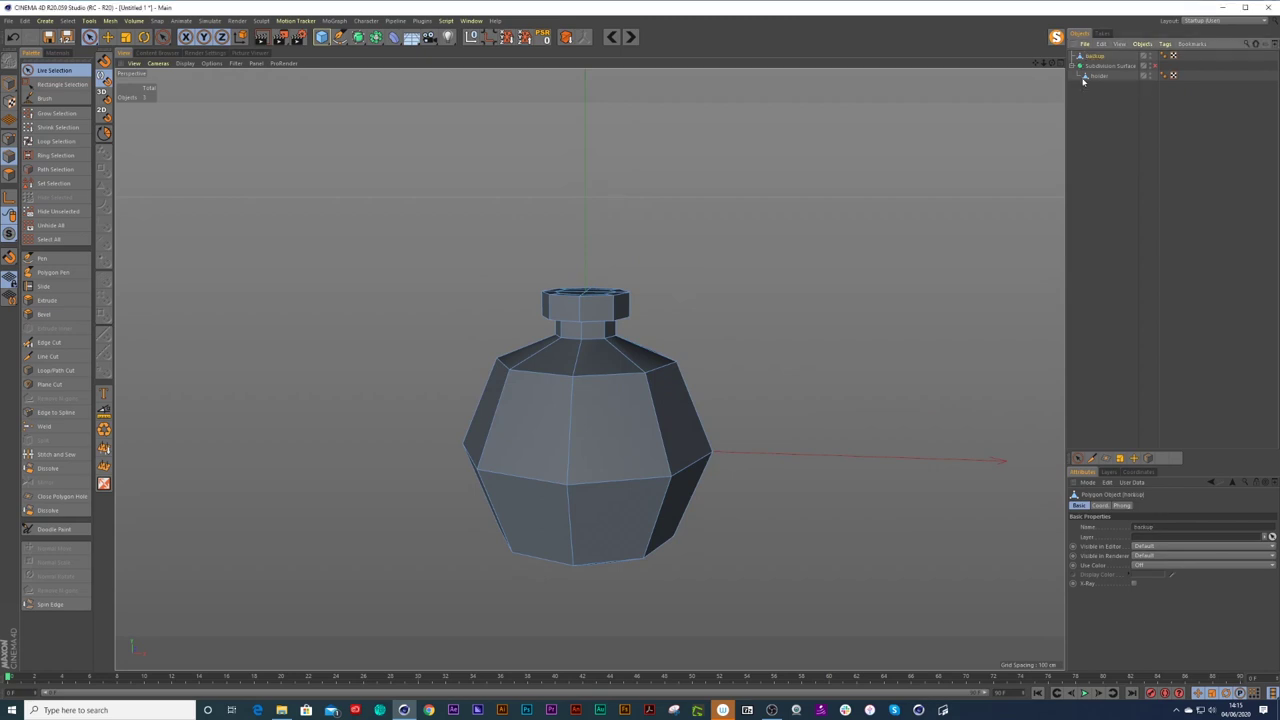
click(1152, 56)
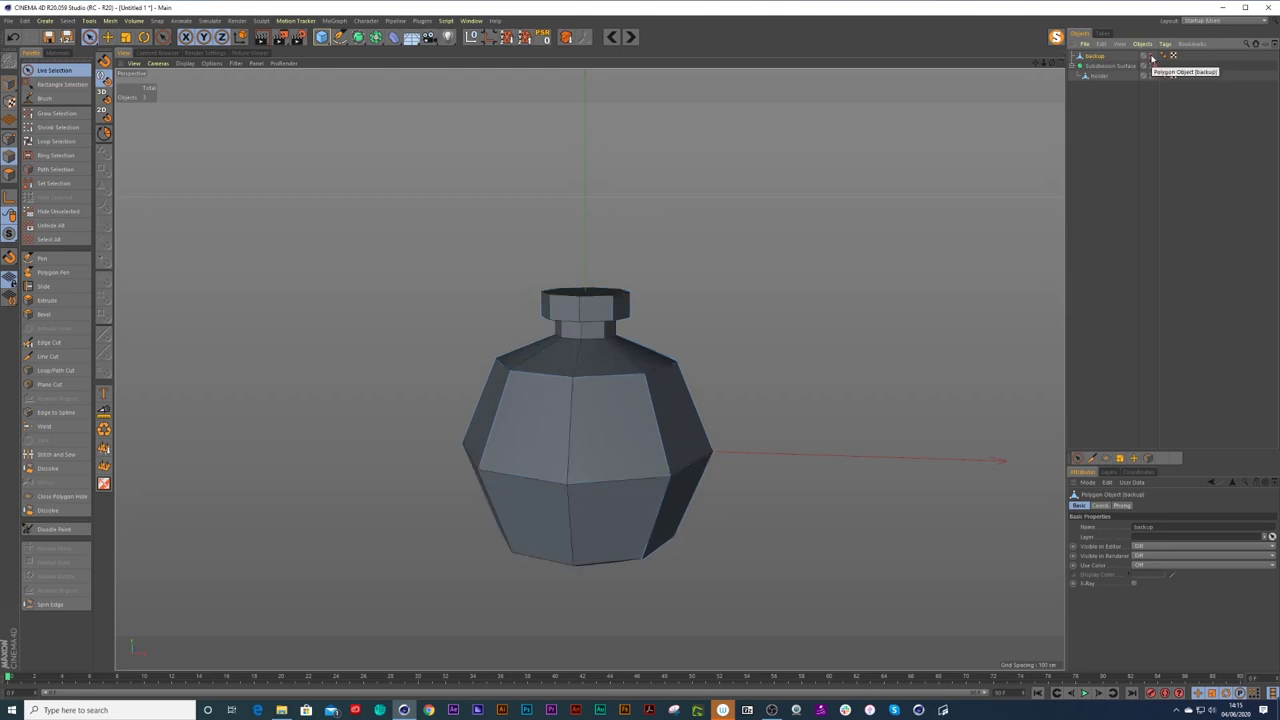
Select the holder's central front point at the body's widest loop and bevel it by about 47.8 cm.
alt+drag(681, 328, 645, 345)
alt+drag(668, 404, 752, 382)
alt+drag(689, 420, 668, 402)
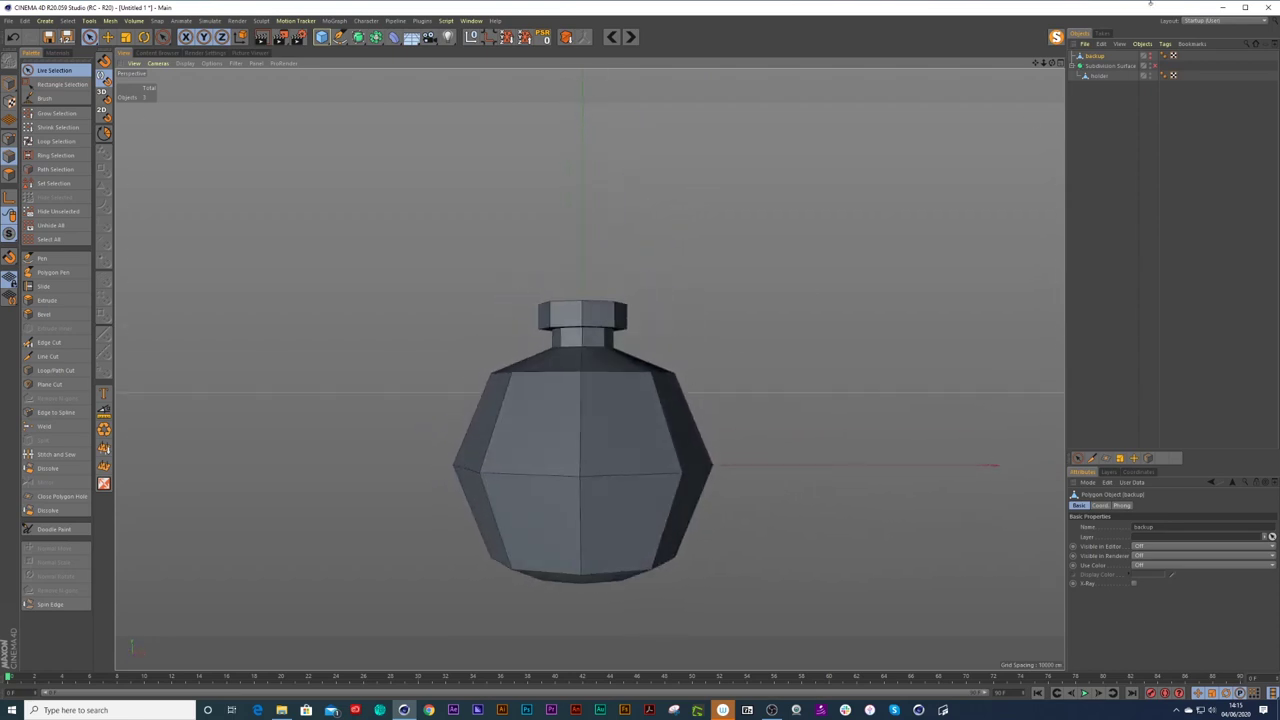
click(1099, 75)
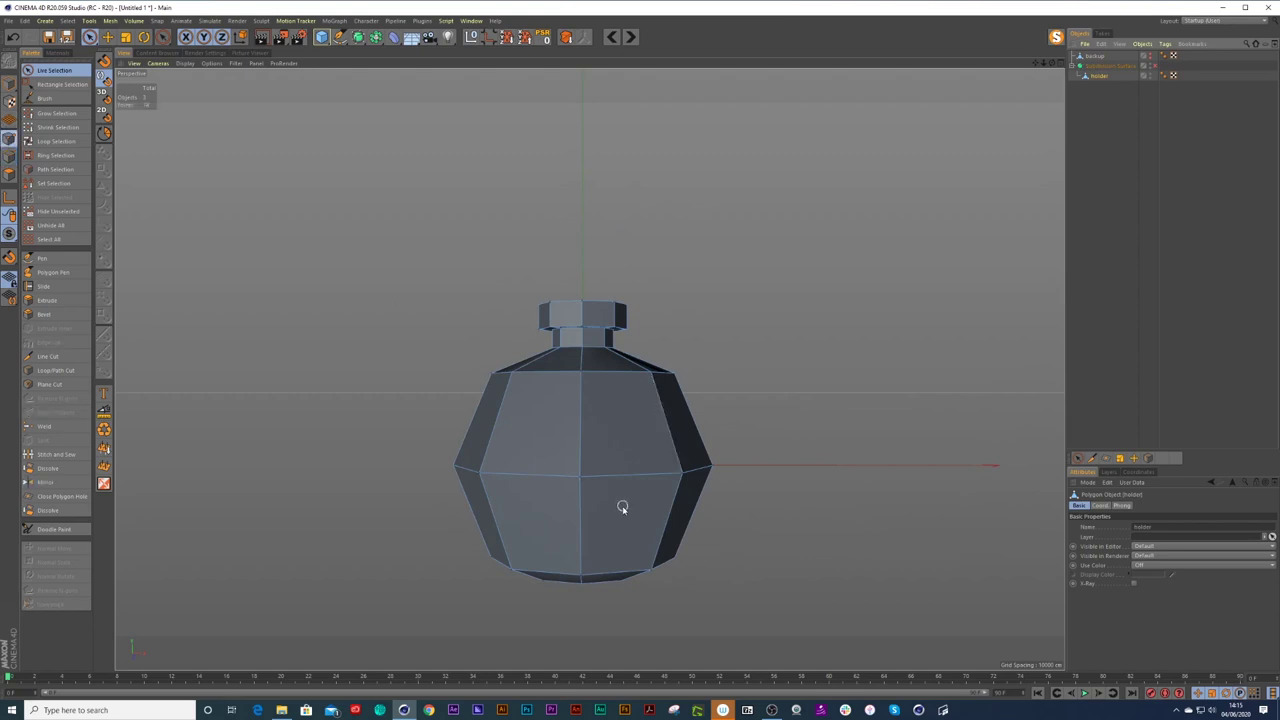
click(583, 478)
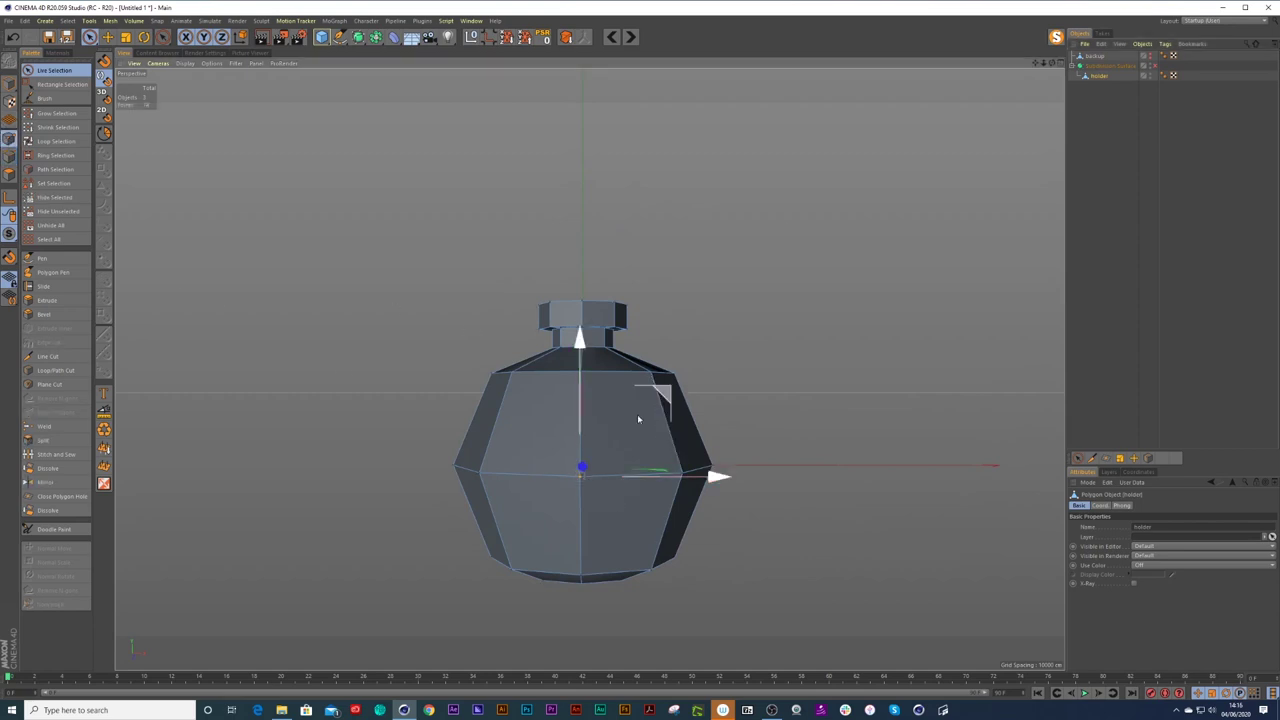
key(m)
key(s)
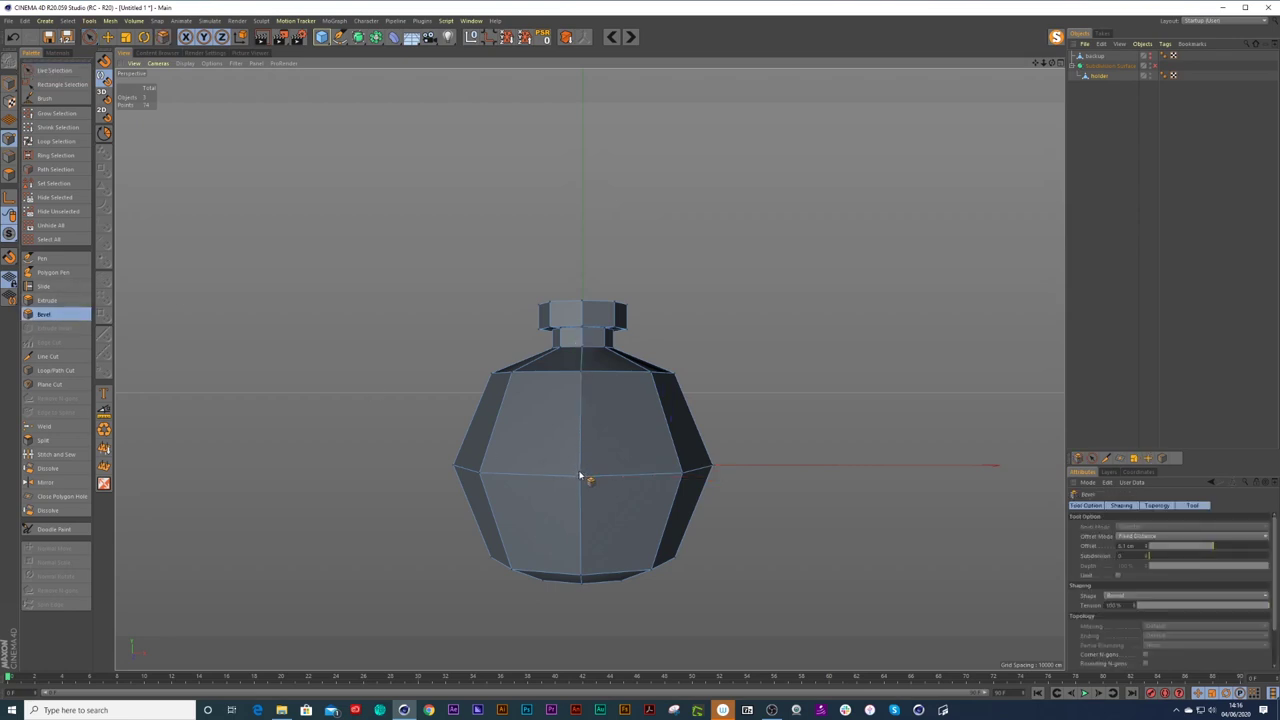
drag(580, 480, 634, 462)
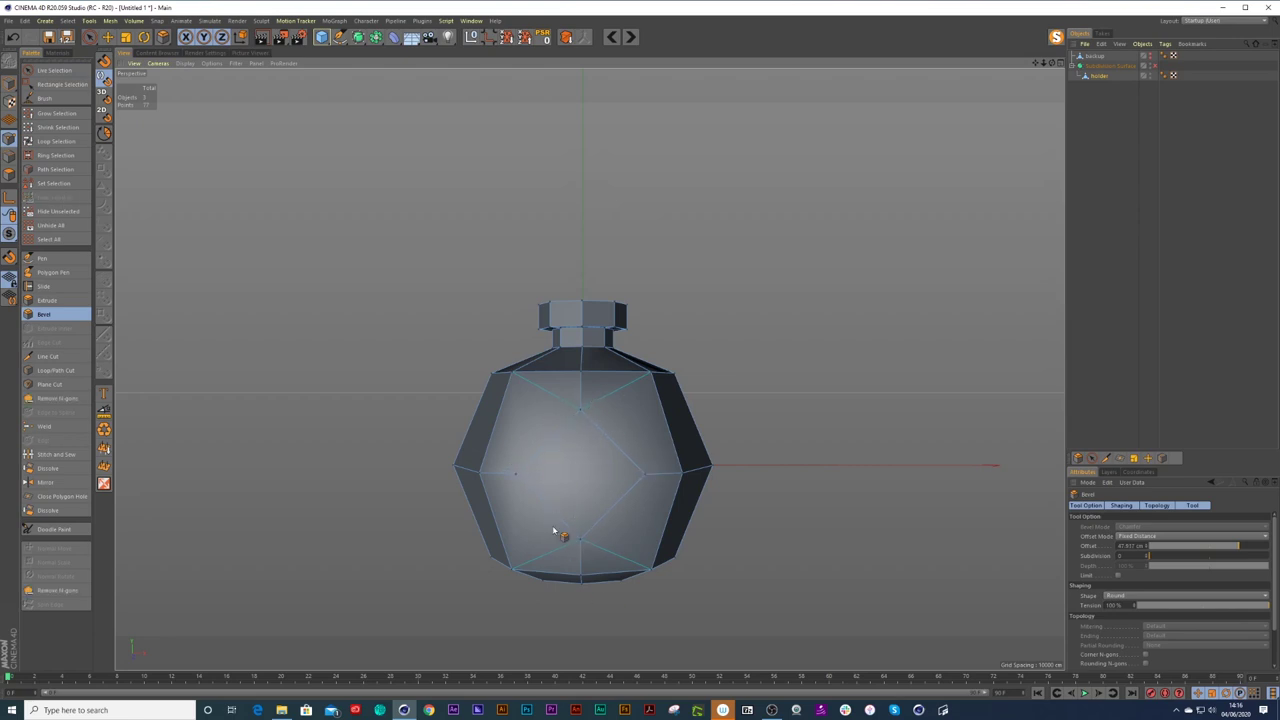
Shape the point bevel into an octagon with a subdivision of 1 and a depth of -100%.
click(1085, 546)
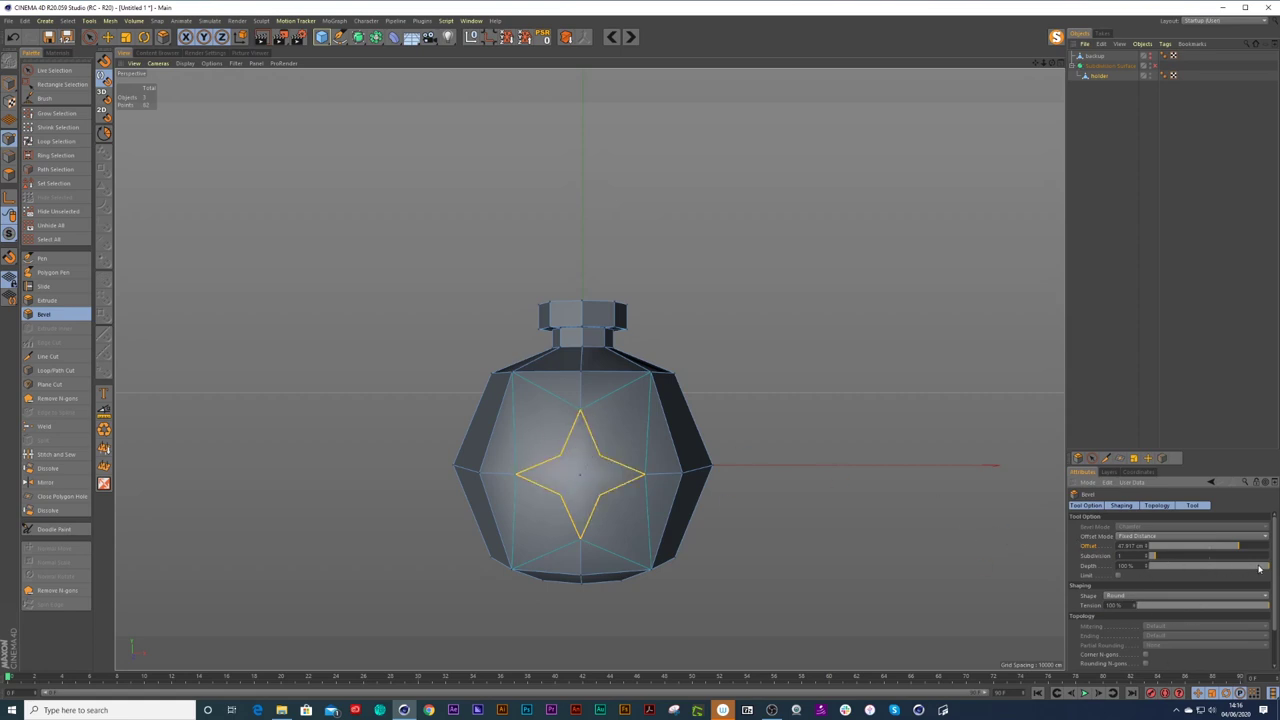
drag(1270, 568, 1137, 570)
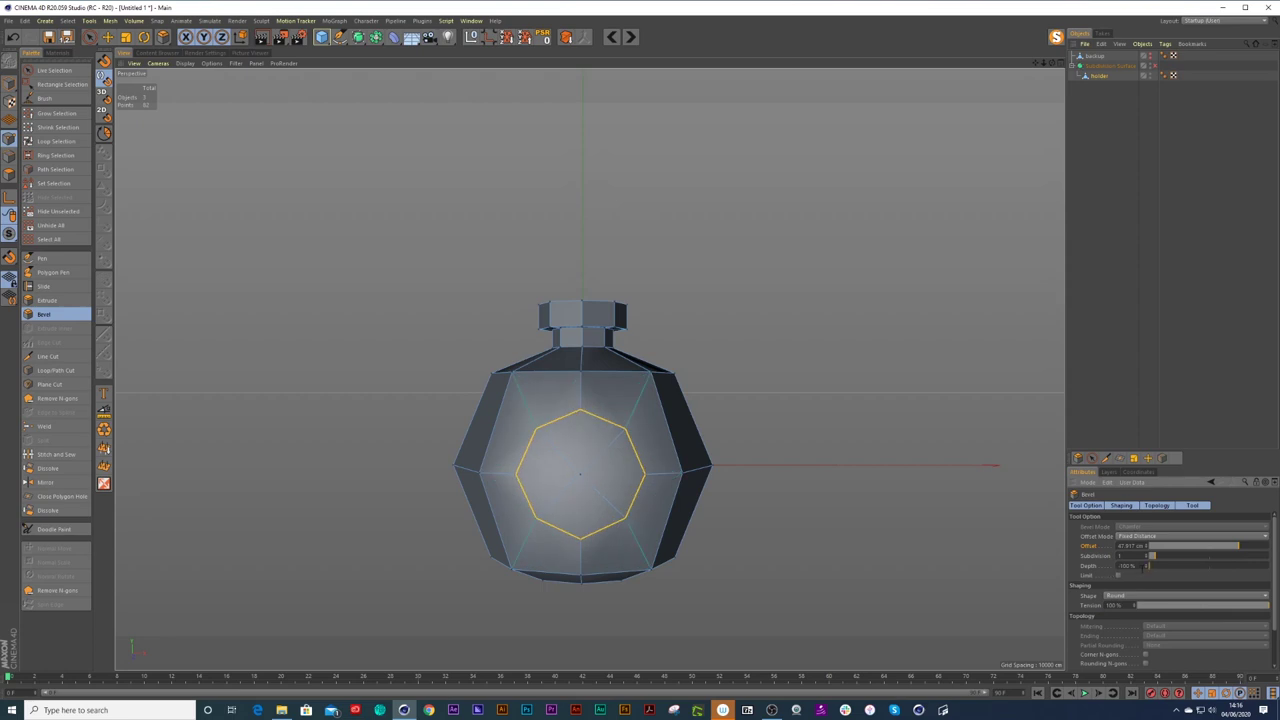
alt+drag(655, 440, 632, 452)
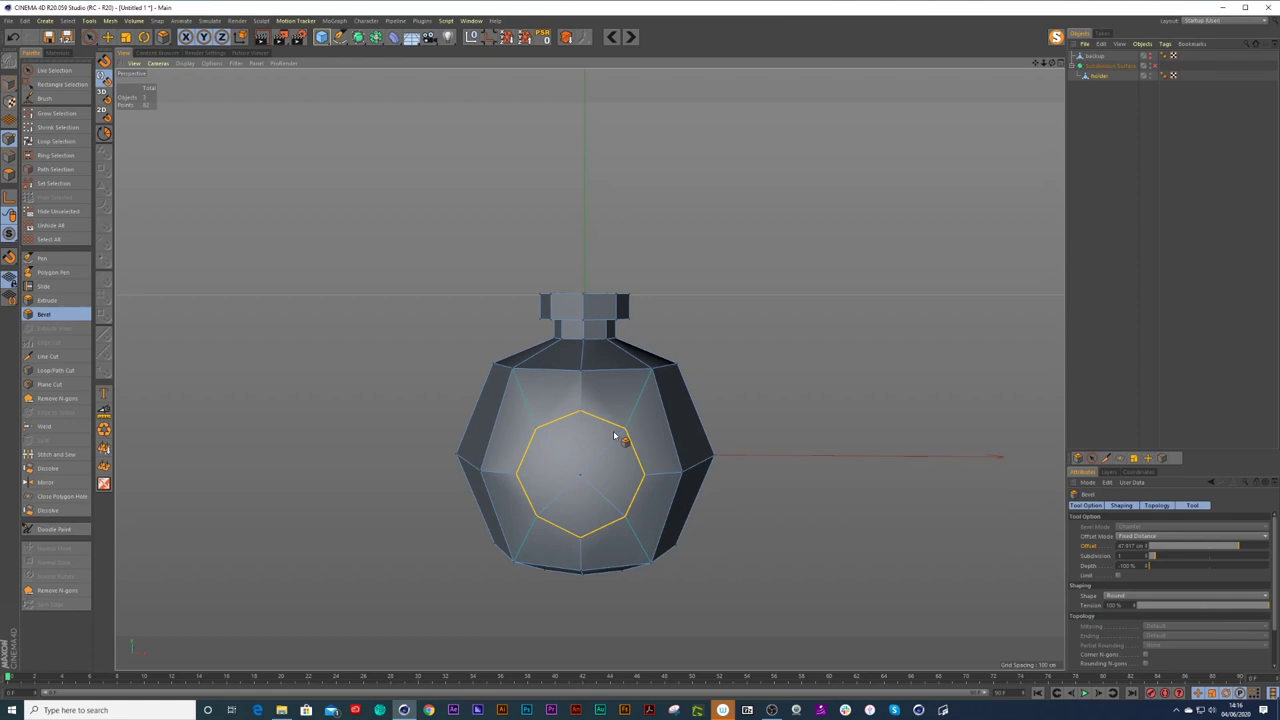
Undo the point bevel and bevel the same front point again with an offset of about 50 cm.
key(ctrl+z)
key(space)
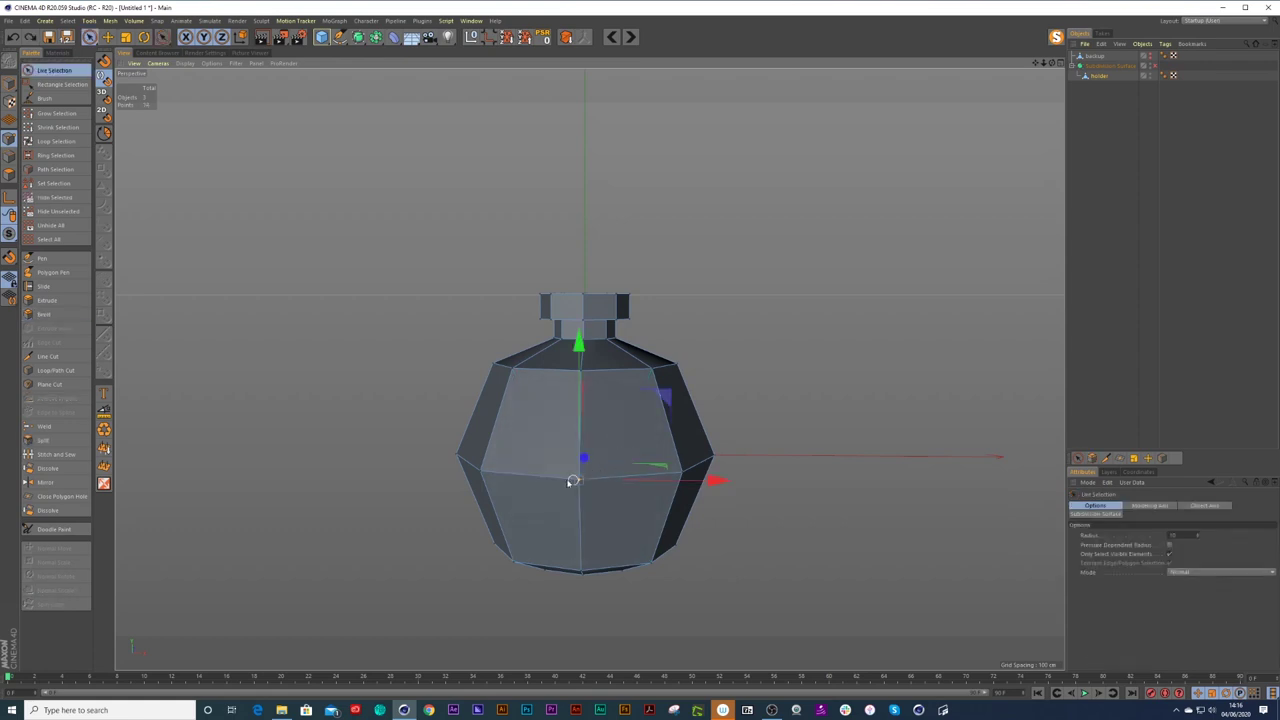
click(44, 314)
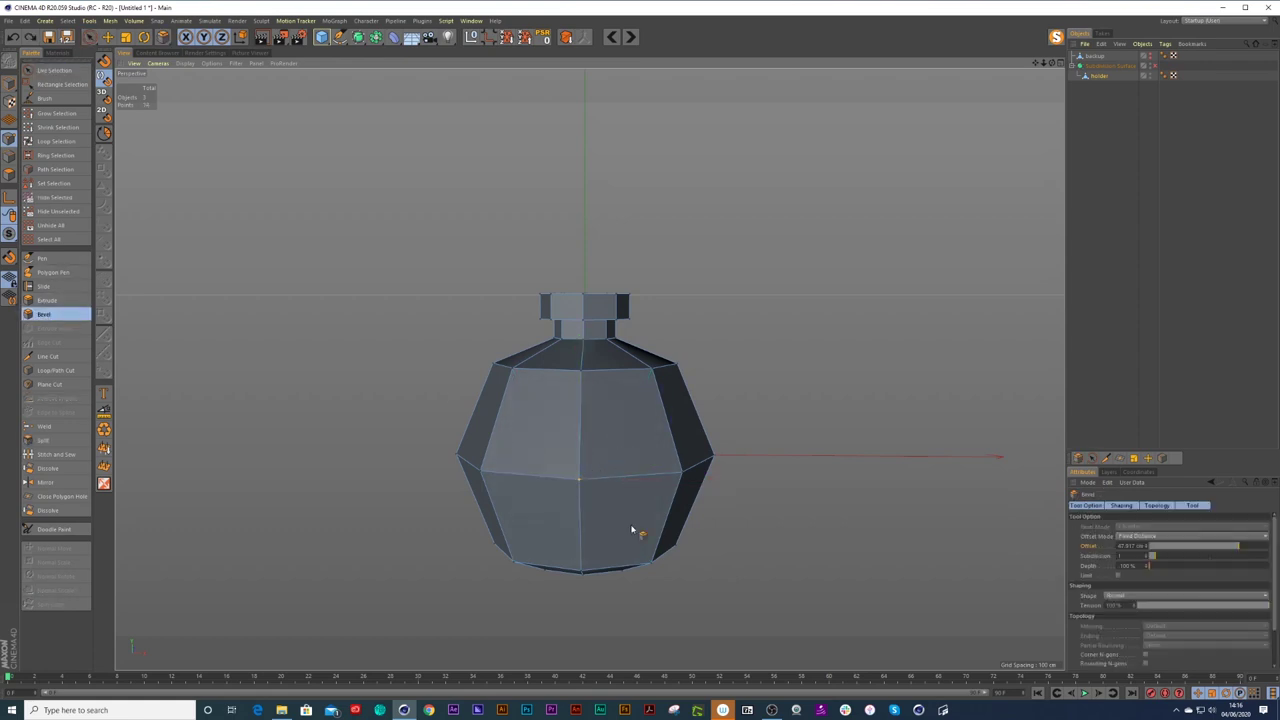
drag(591, 482, 646, 466)
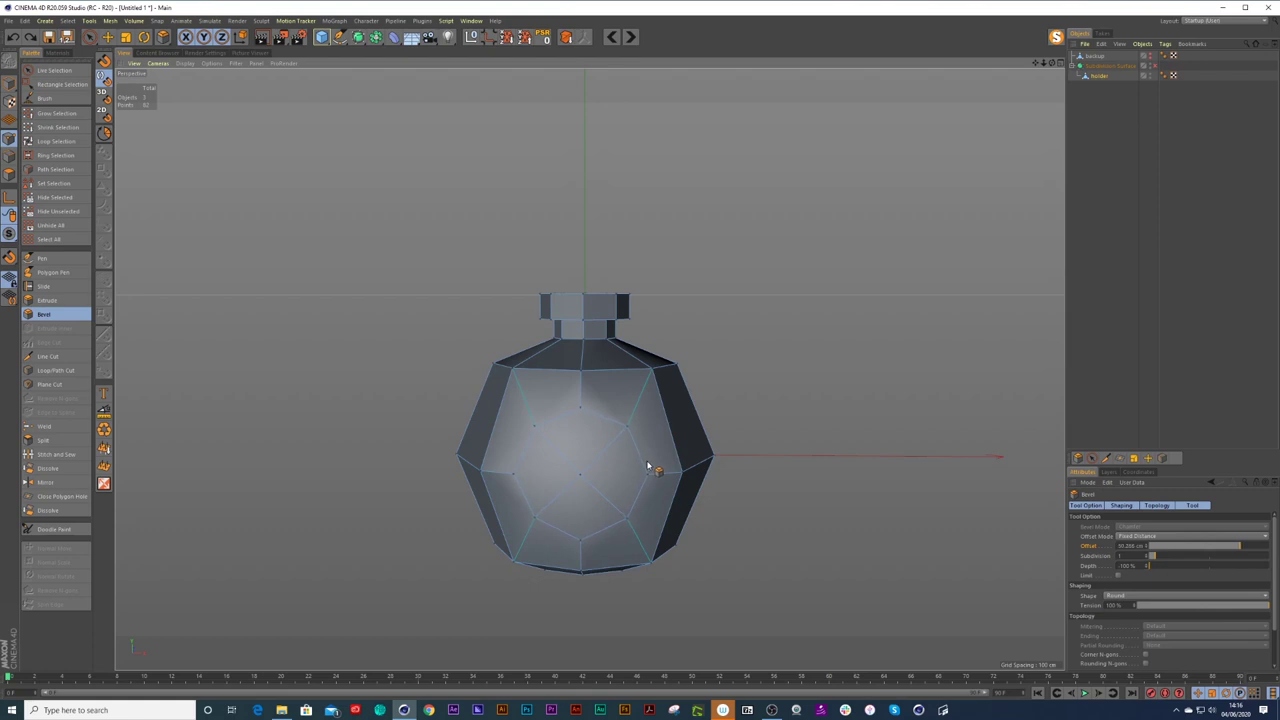
drag(647, 467, 652, 466)
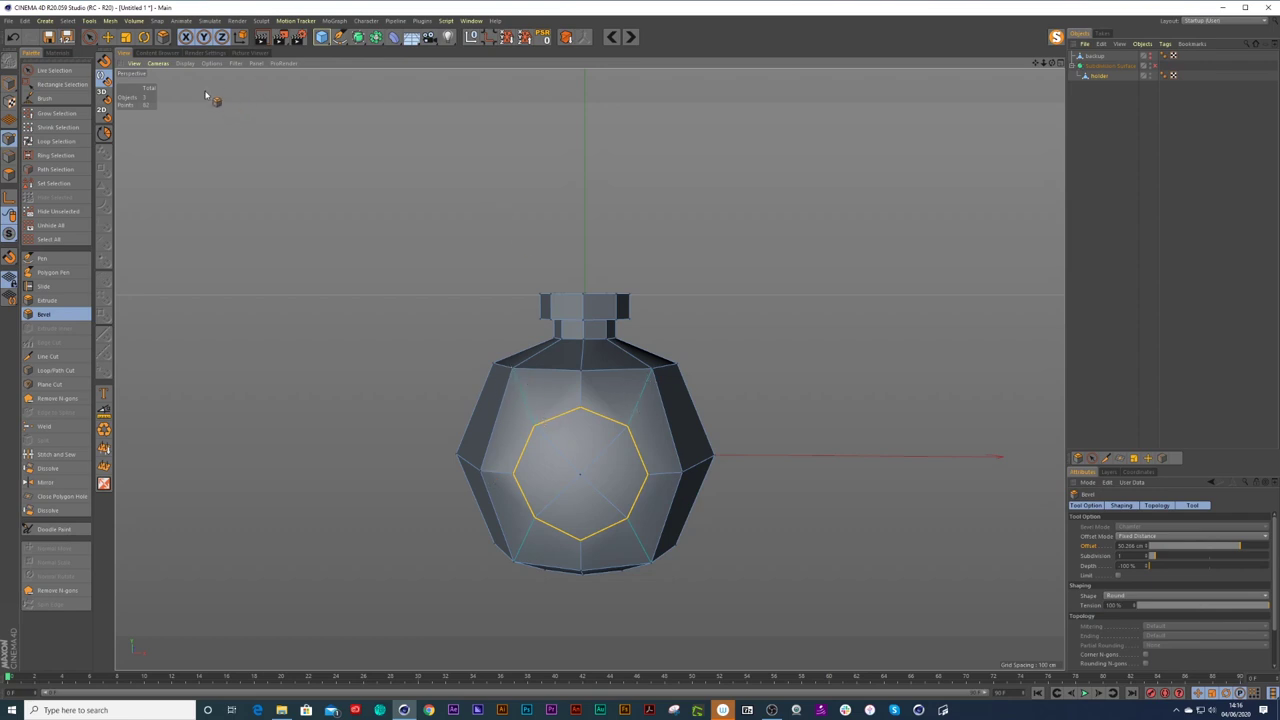
Remove the N-gons from the holder mesh and inspect the edges of the bevelled front area.
click(111, 21)
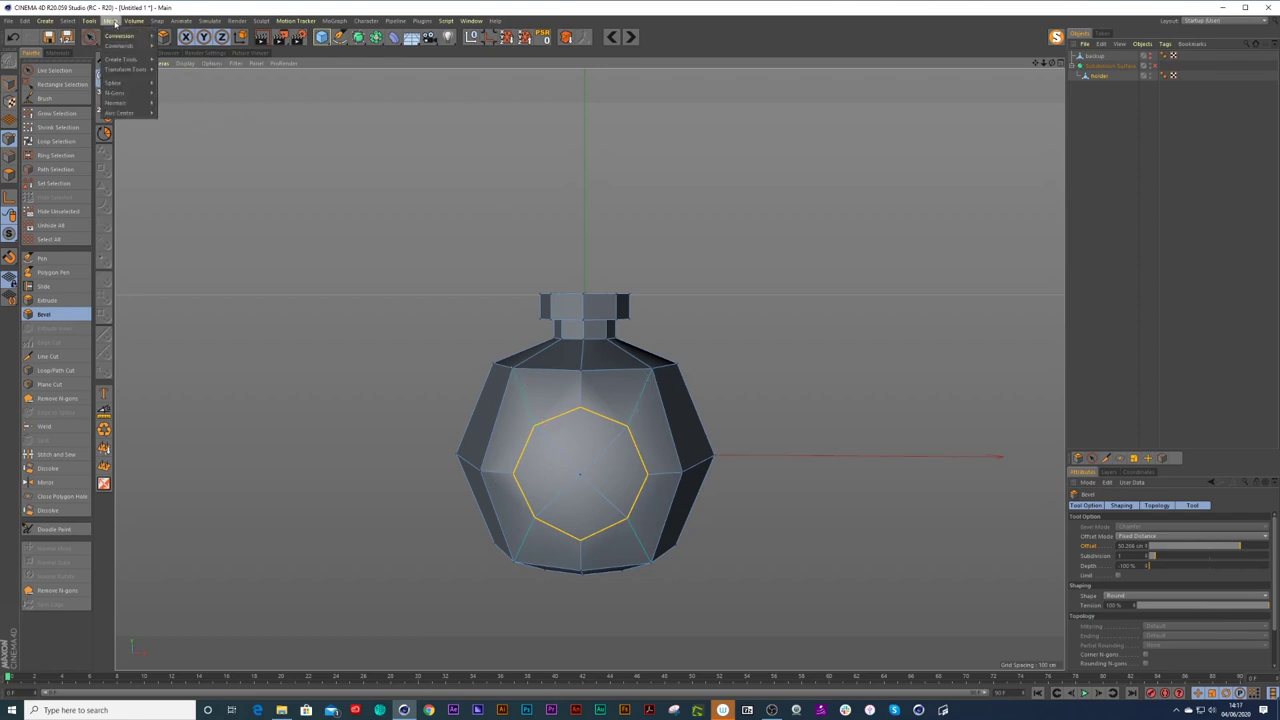
mouse_move(120, 92)
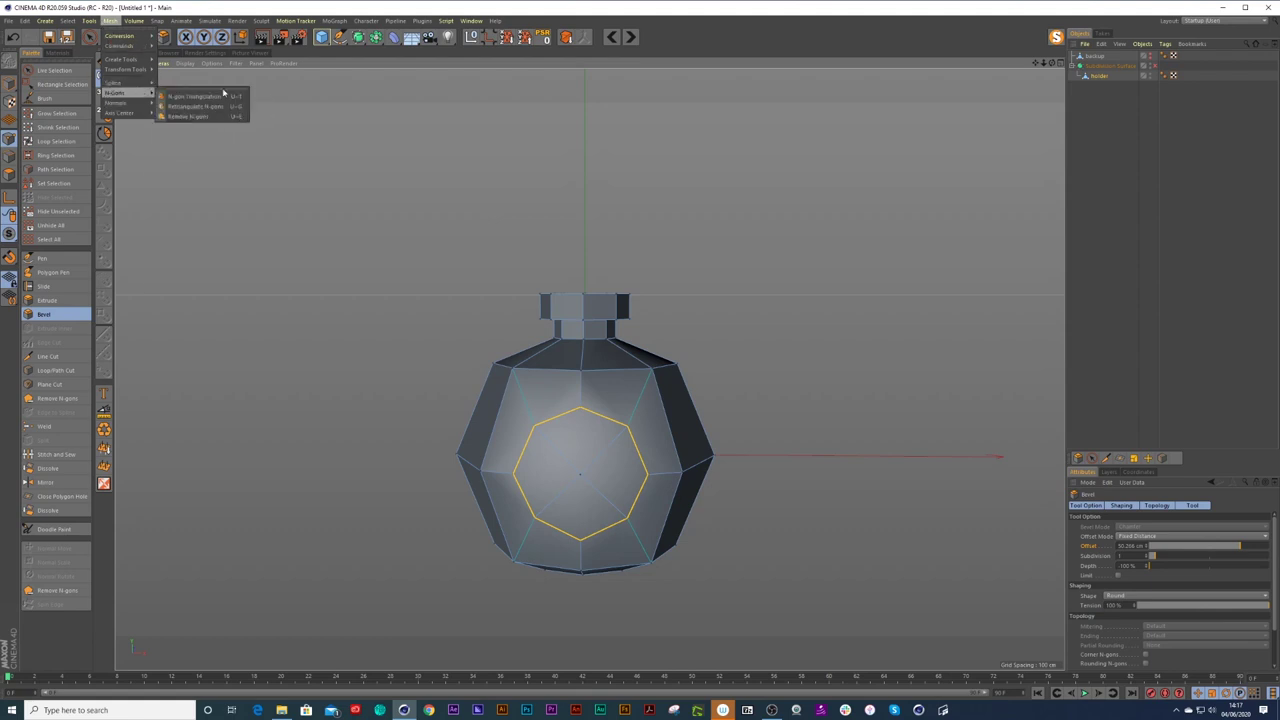
click(219, 118)
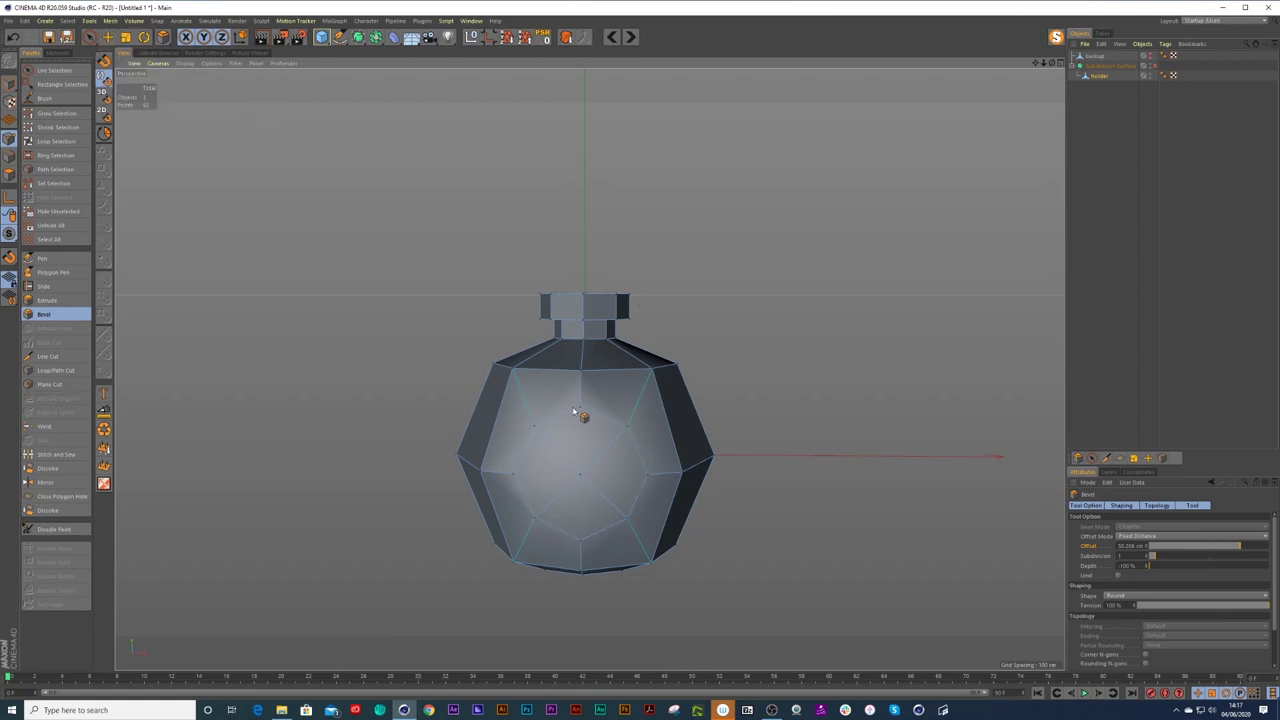
key(space)
click(1122, 334)
alt+right_drag(599, 486, 605, 483)
Delete the centre point of the front octagon on the holder to open a hole in the body.
click(1108, 77)
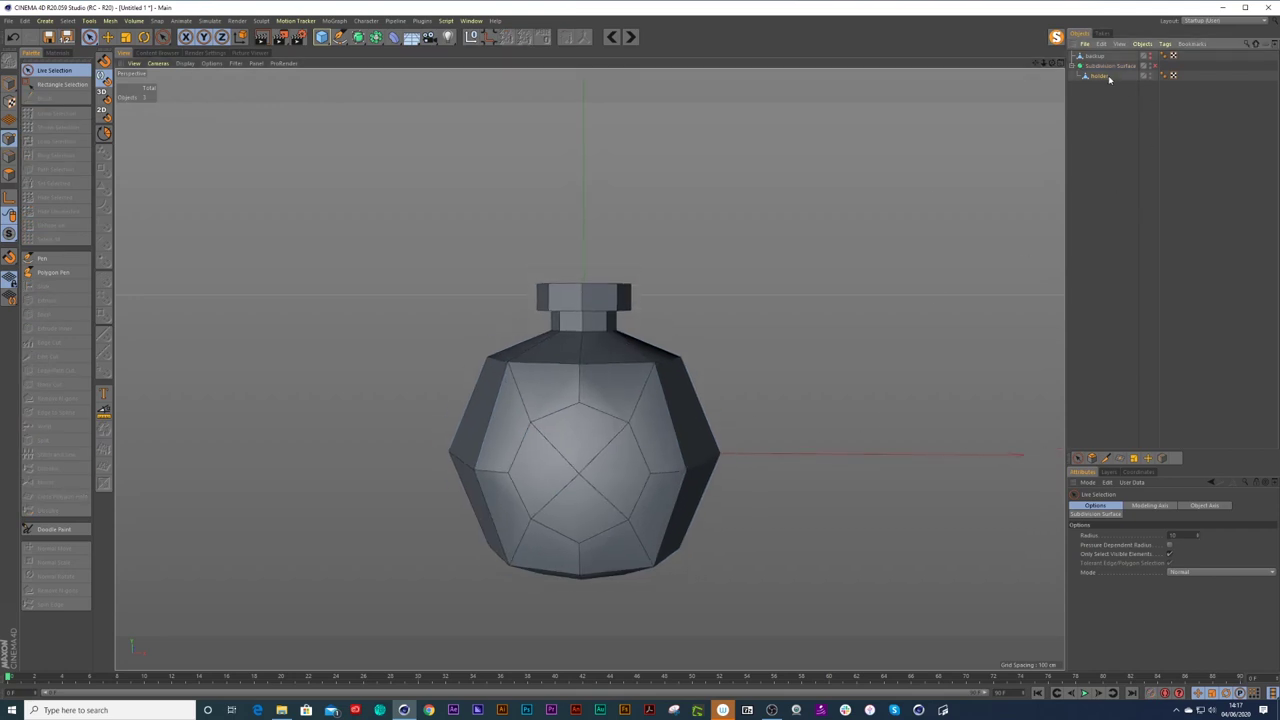
click(581, 474)
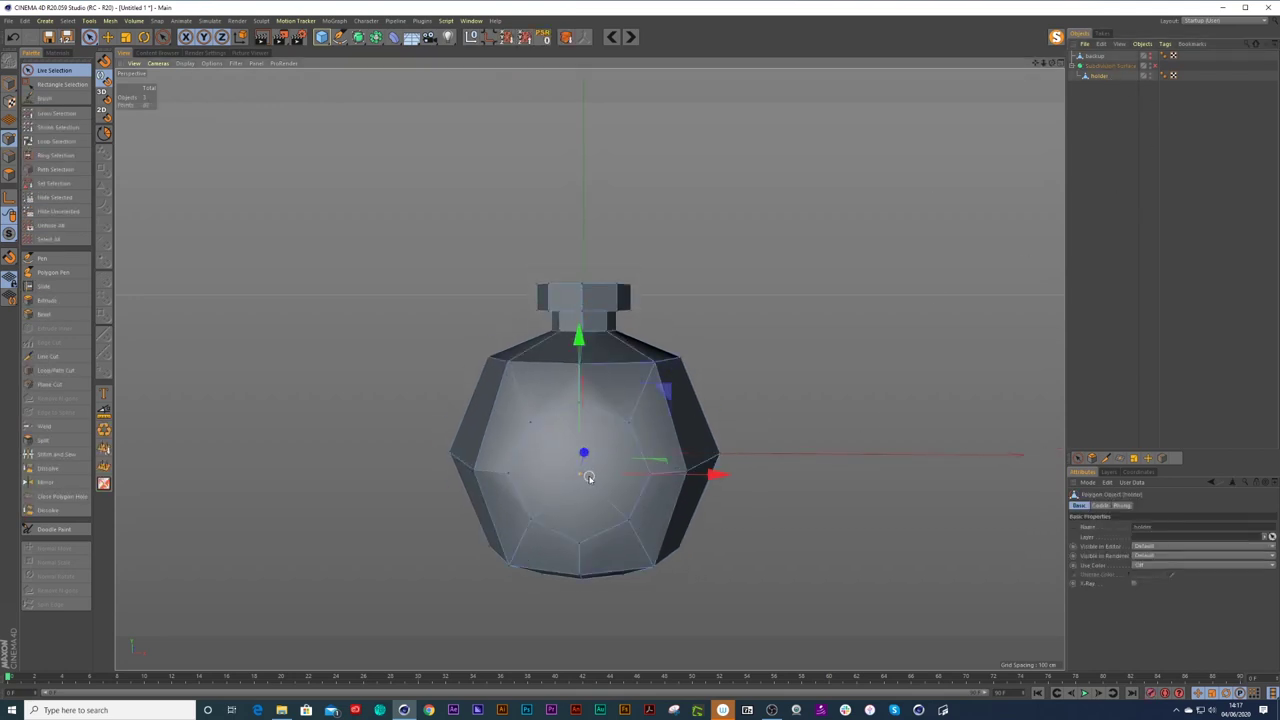
key(Delete)
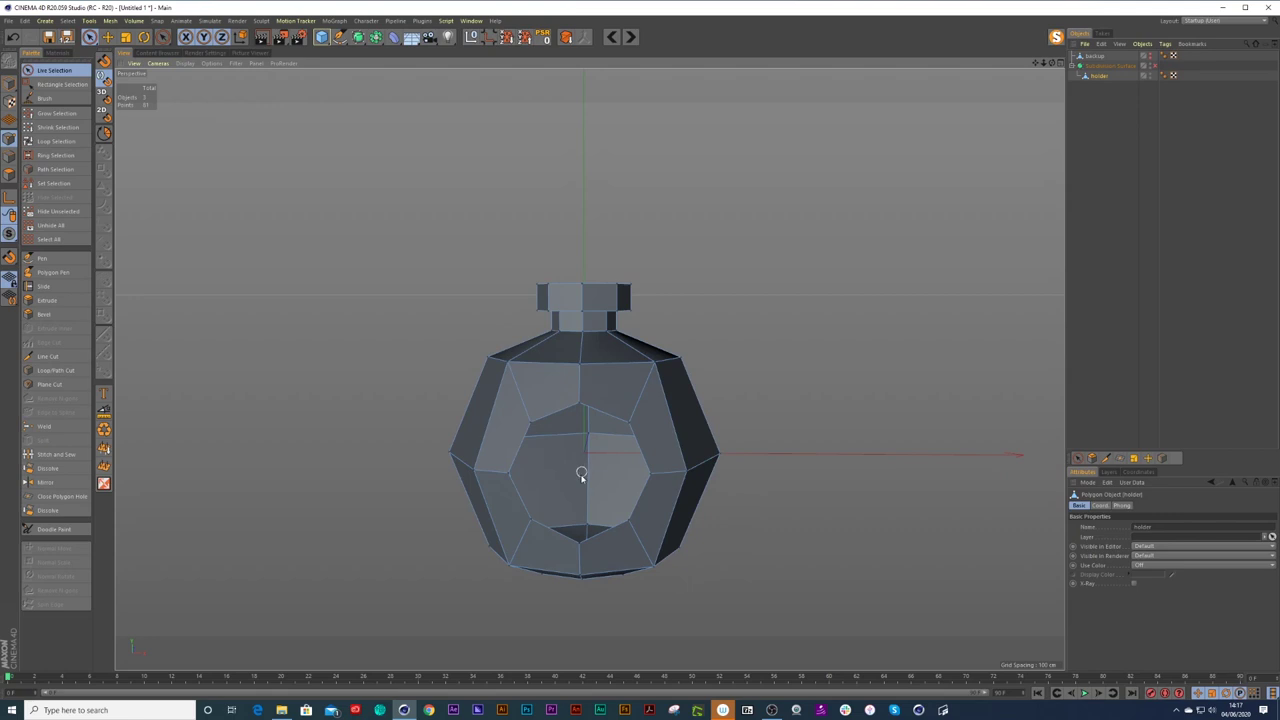
Toggle the Subdivision Surface on and off to check how the new front opening smooths.
mouse_move(594, 486)
alt+mouse_down()
mouse_move(538, 471)
mouse_move(551, 486)
mouse_move(570, 480)
alt+mouse_up()
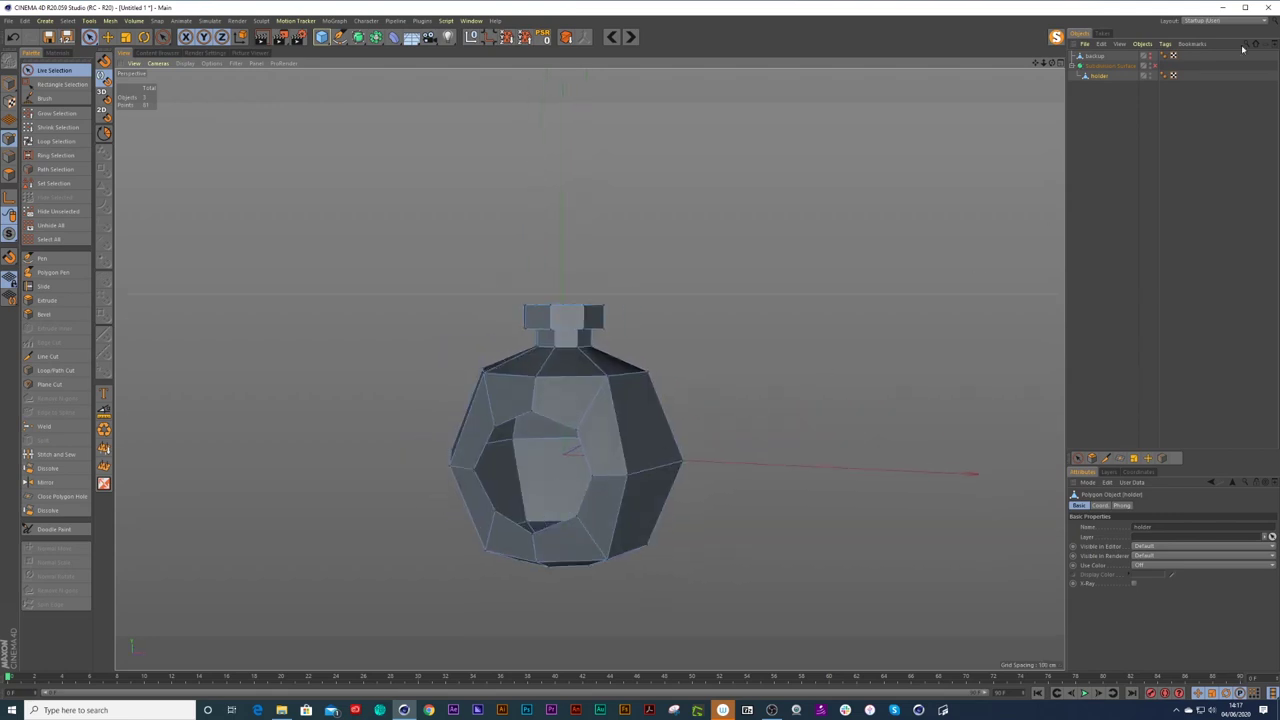
click(1156, 67)
click(1157, 68)
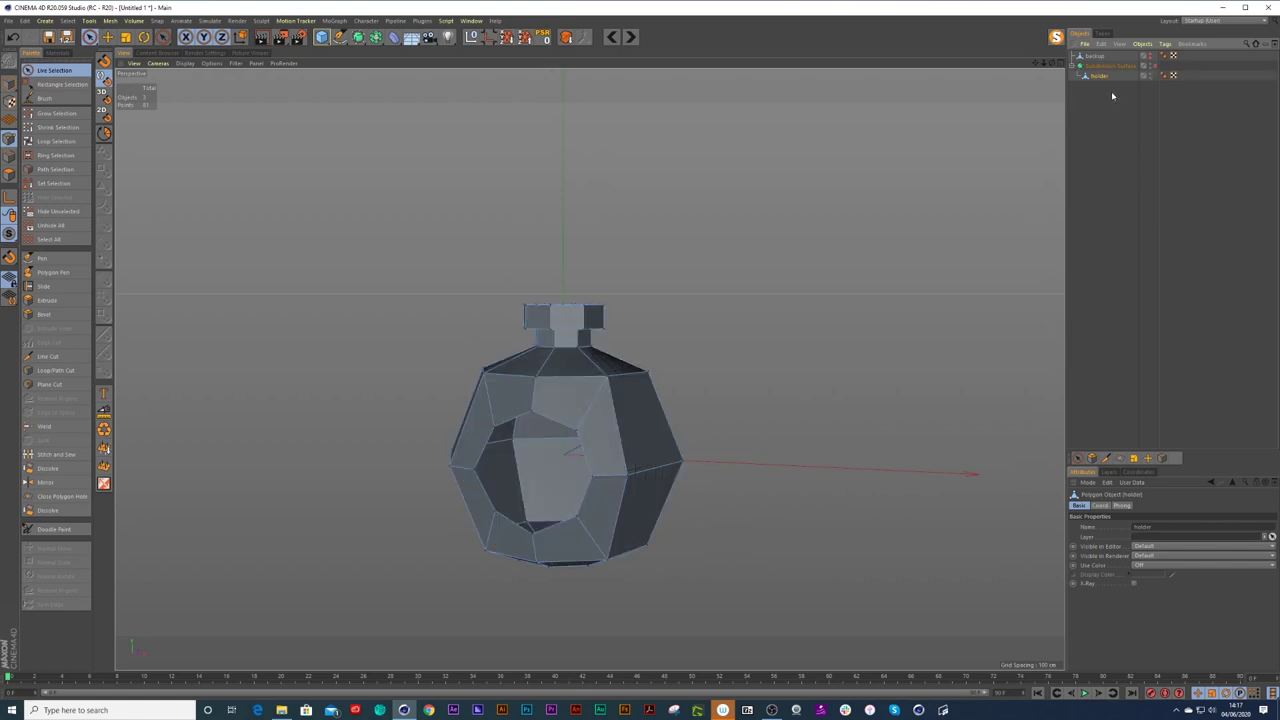
Select the edge loop around the holder's front opening and scale it up uniformly to enlarge the hole.
alt+drag(497, 486, 552, 455)
key(e)
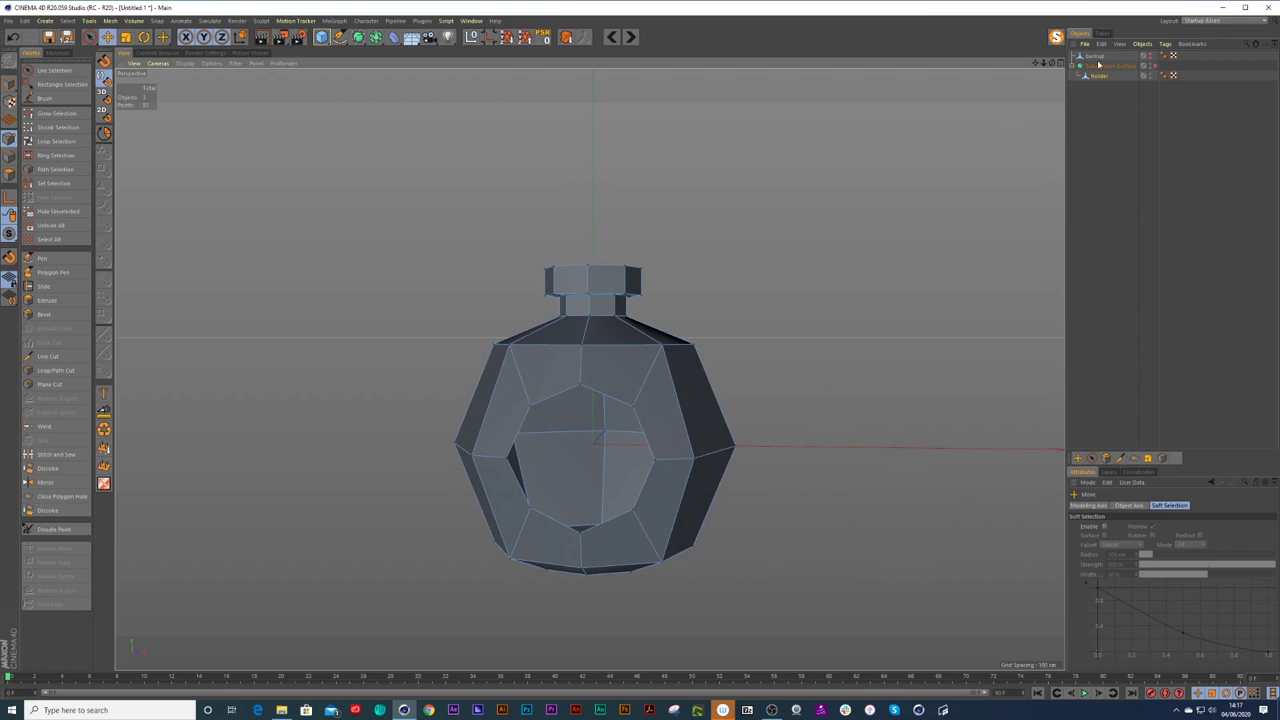
click(9, 157)
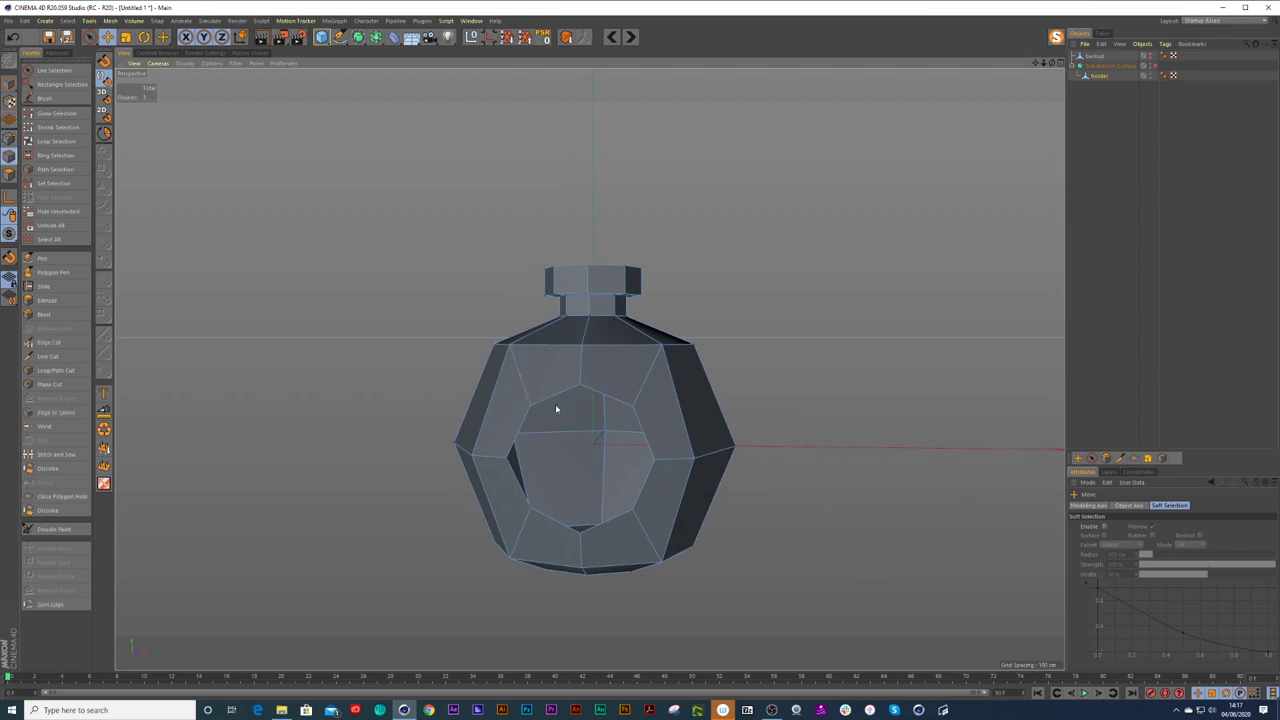
double_click(561, 397)
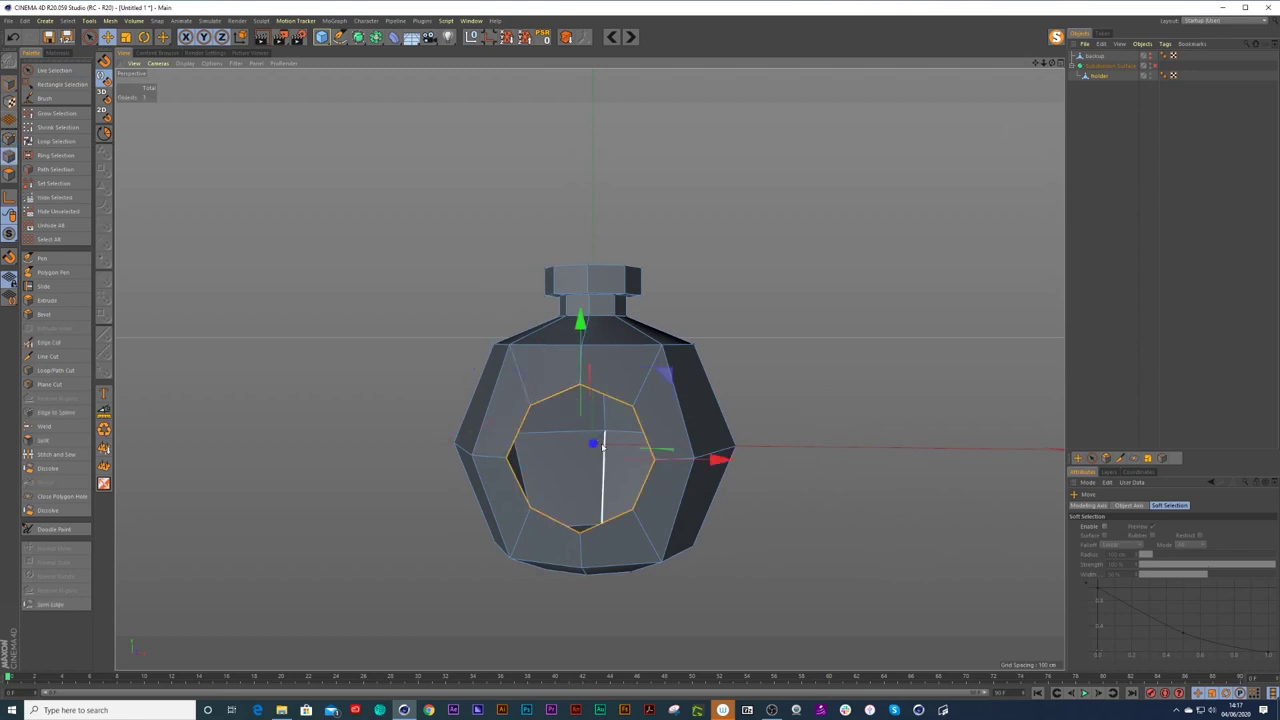
alt+drag(605, 451, 604, 450)
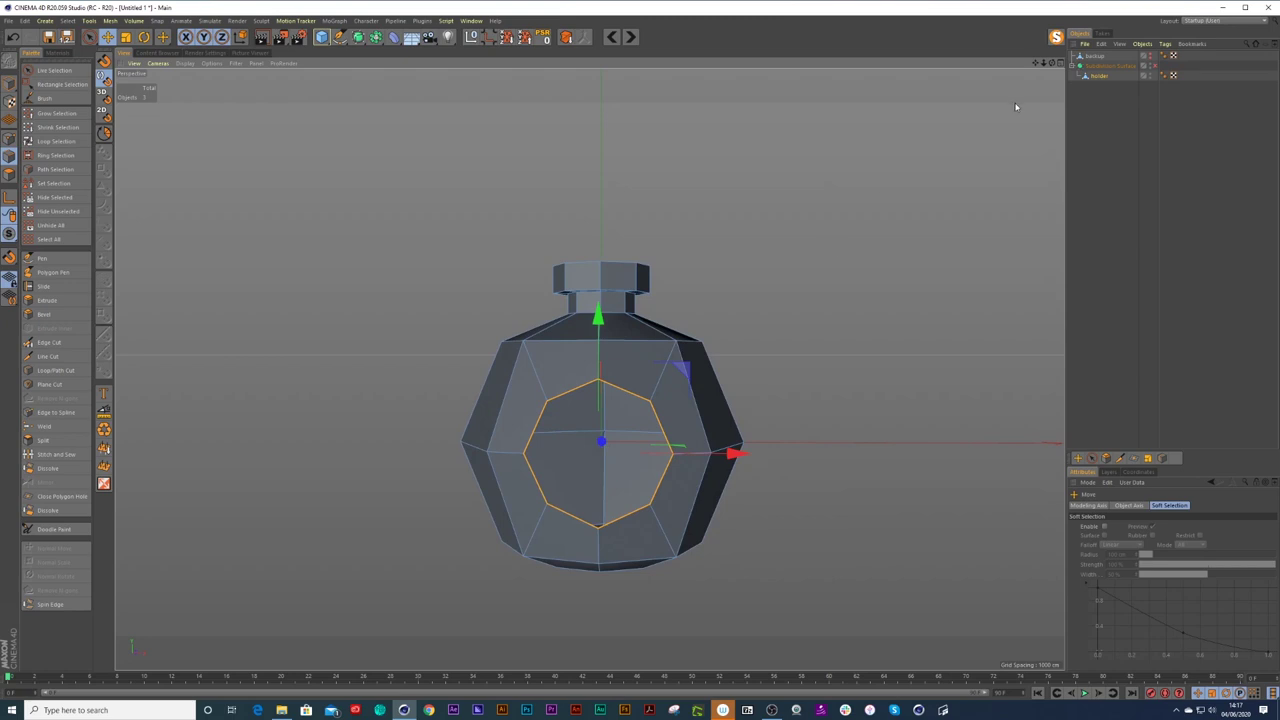
click(1058, 63)
scroll(866, 510, up, 5)
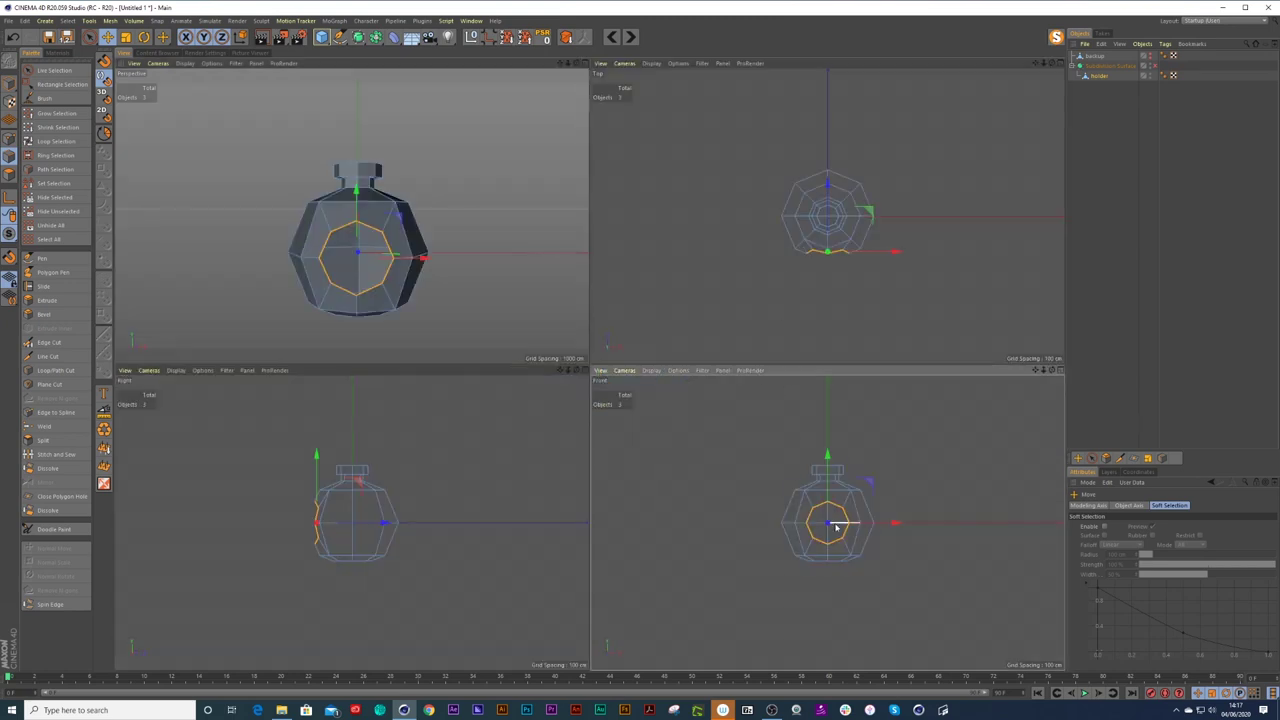
key(t)
drag(875, 510, 988, 466)
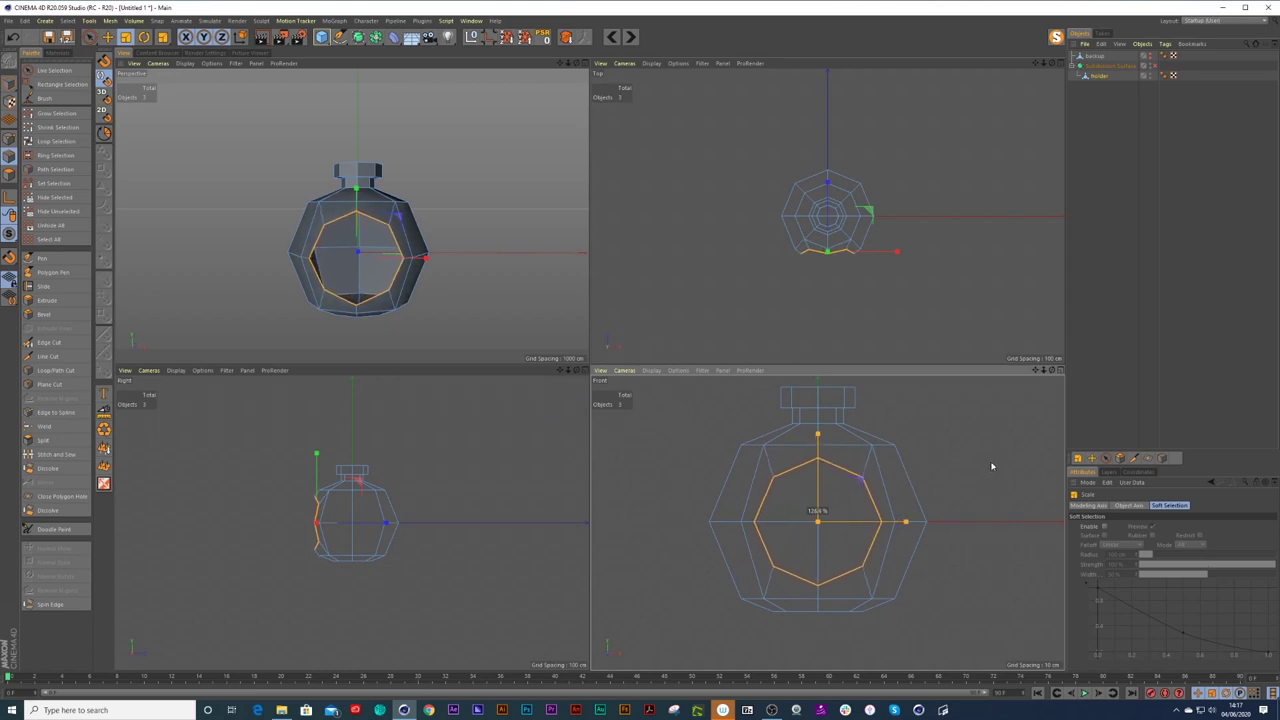
drag(992, 466, 992, 466)
Turn on the Subdivision Surface and check how the enlarged front opening smooths.
click(1156, 66)
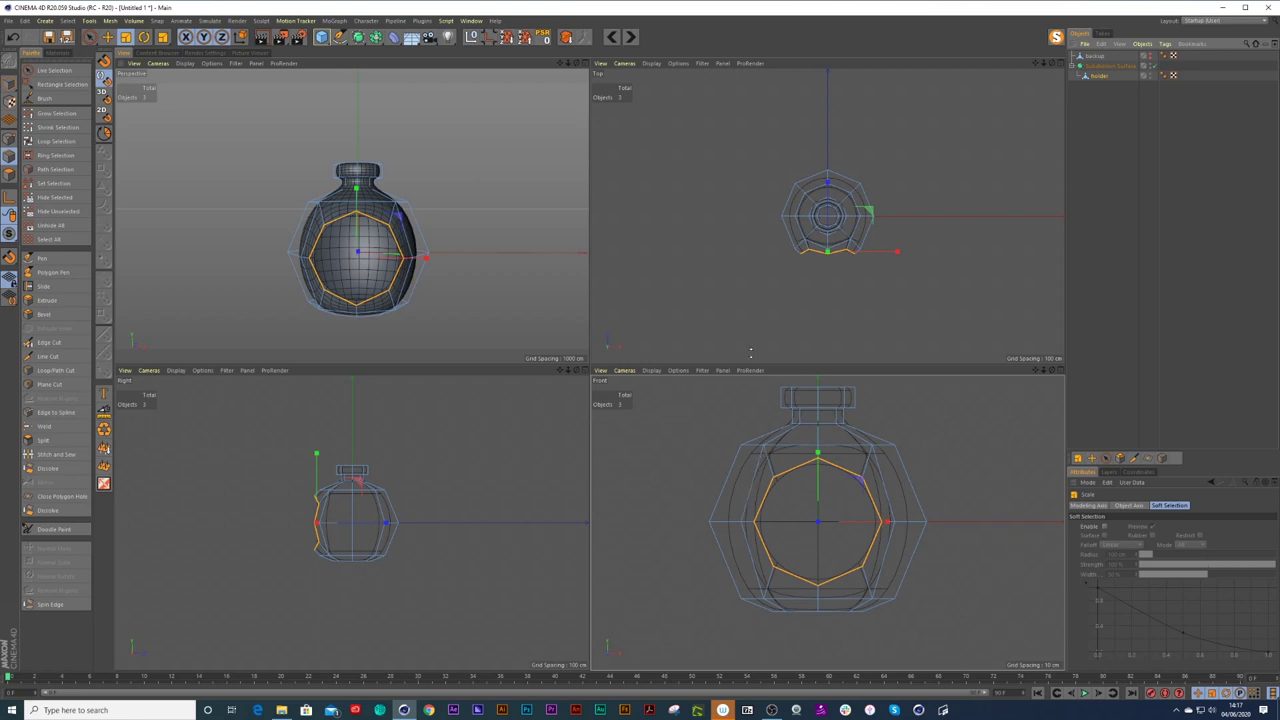
click(584, 63)
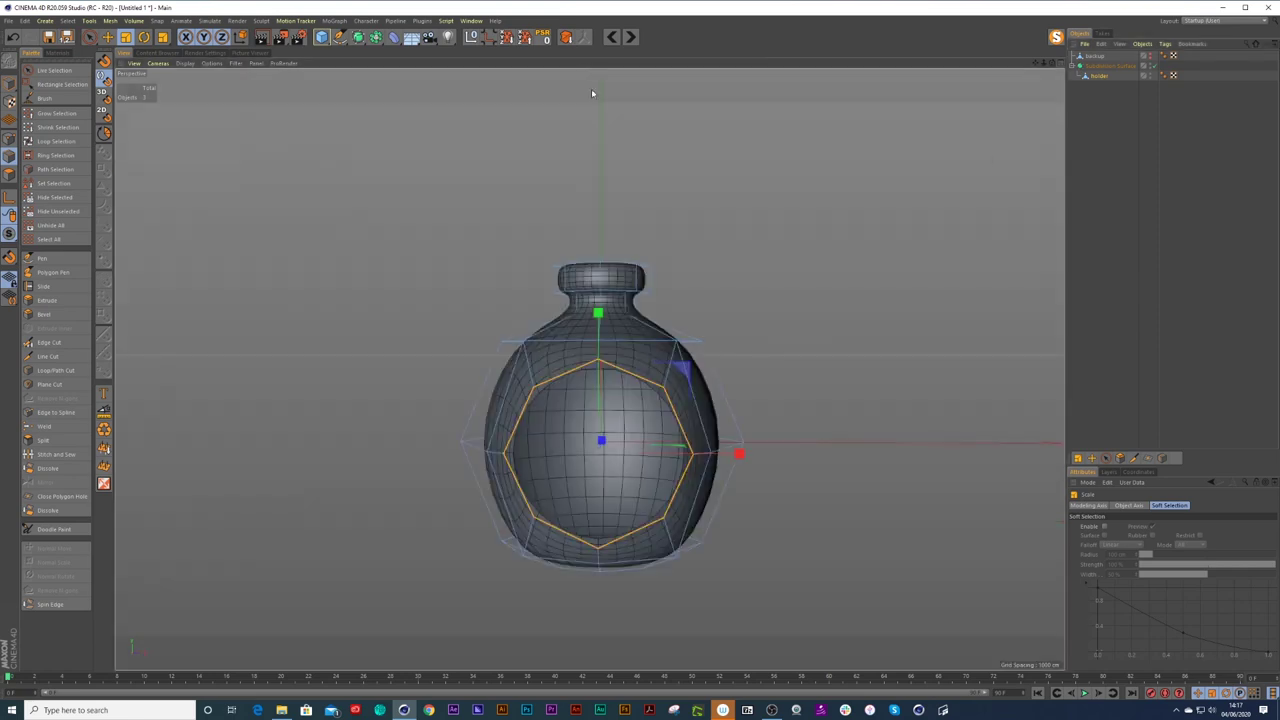
click(1122, 182)
scroll(652, 457, up, 1)
scroll(656, 454, down, 4)
mouse_move(615, 478)
alt+mouse_down()
mouse_move(750, 473)
mouse_move(474, 487)
mouse_move(626, 493)
mouse_move(618, 484)
alt+mouse_up()
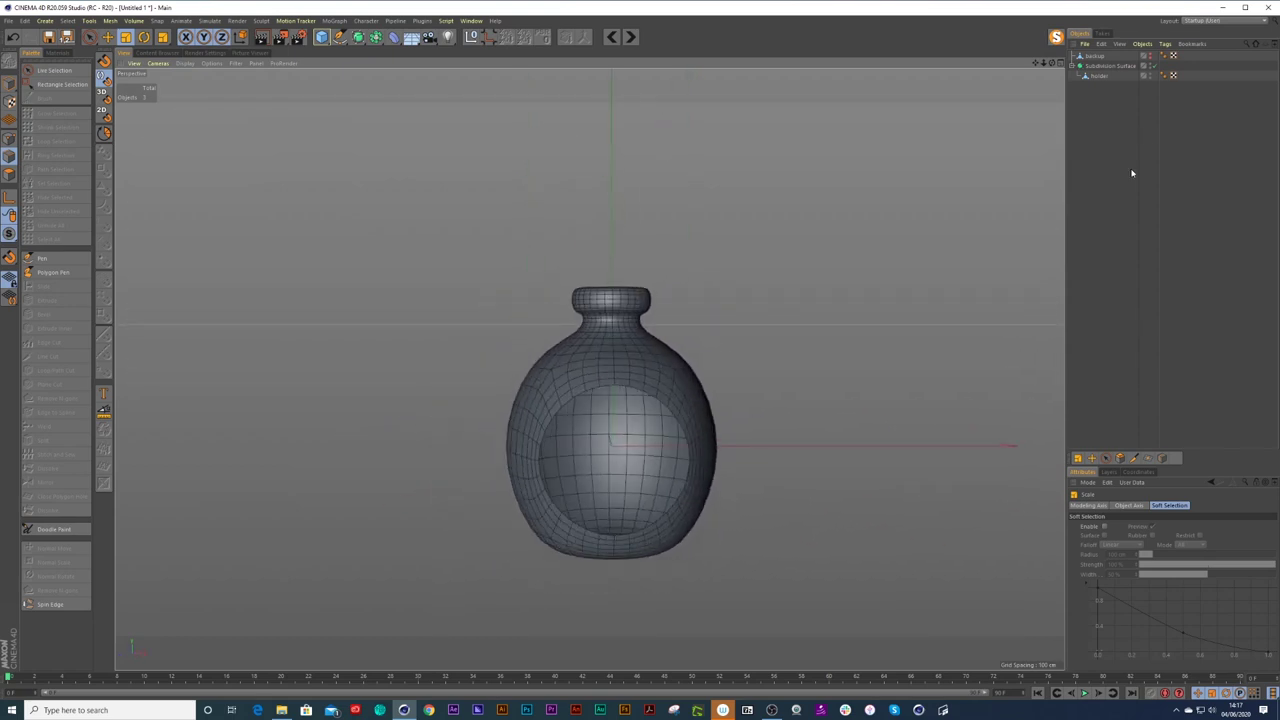
Deselect the opening's edges and examine the control cage and smoothed mesh around the front opening and shoulder.
click(1100, 76)
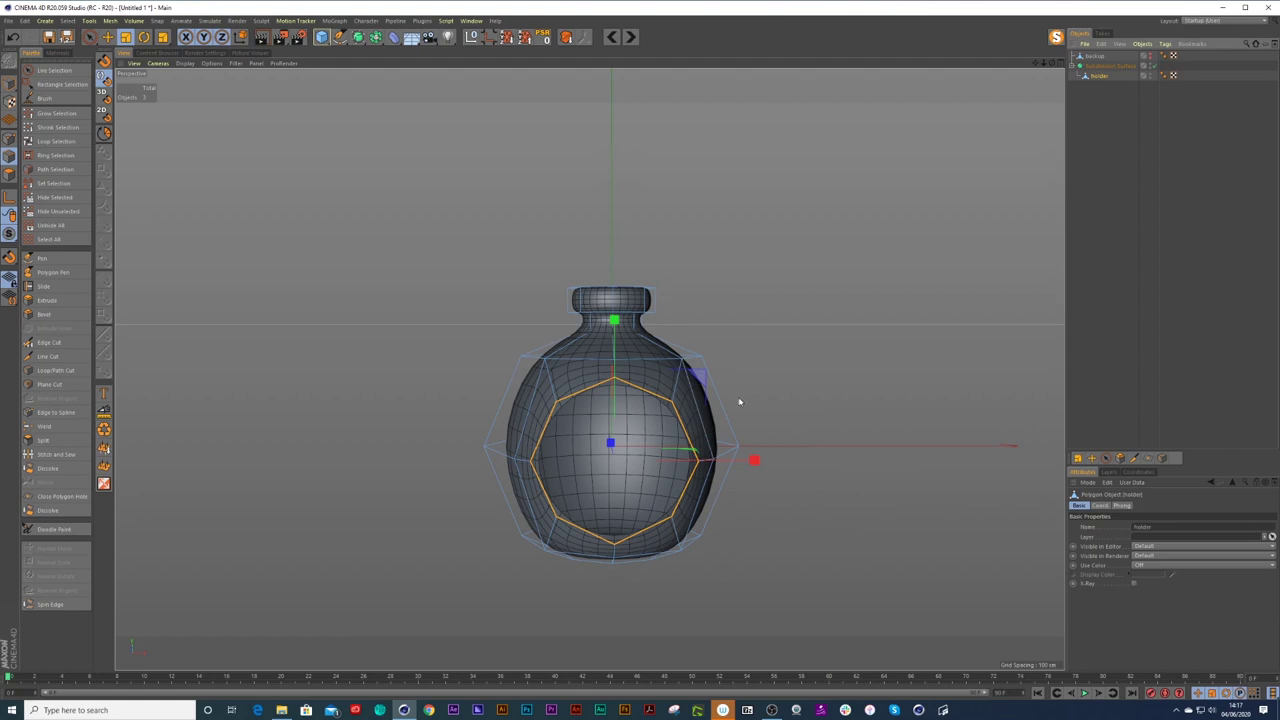
key(space)
click(757, 378)
scroll(656, 402, up, 1)
alt+drag(649, 407, 633, 387)
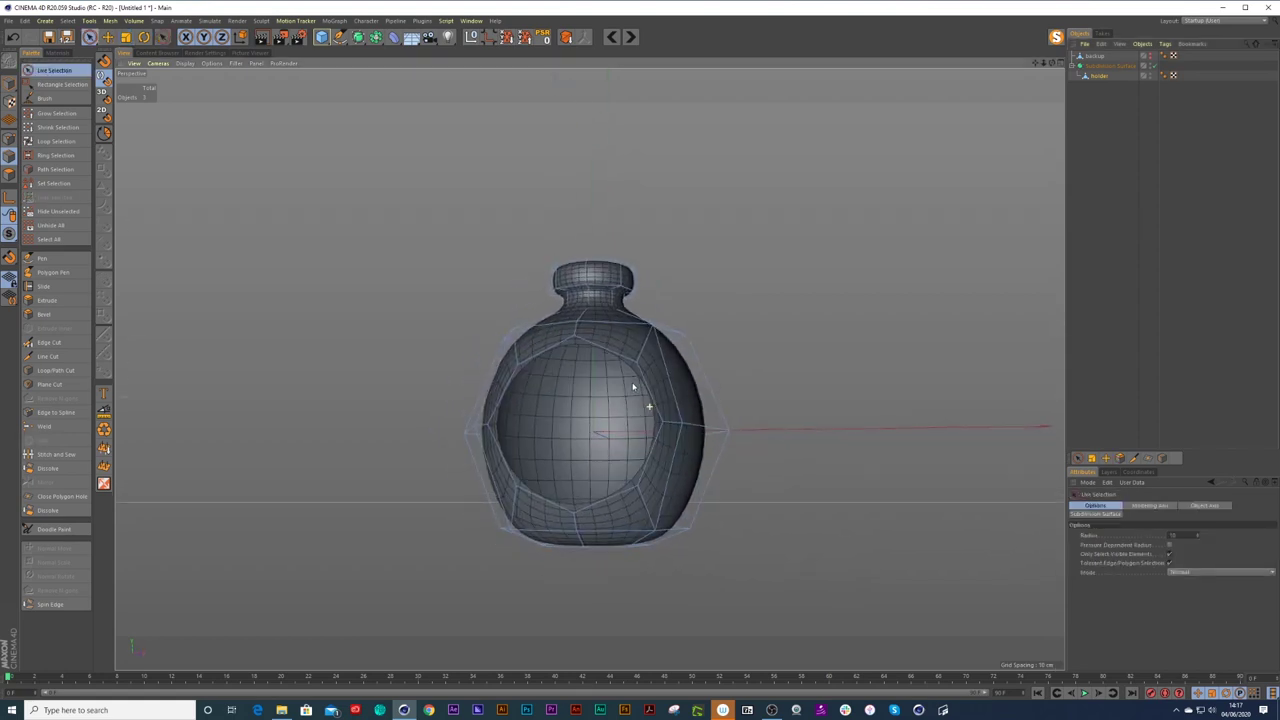
alt+drag(611, 463, 656, 452)
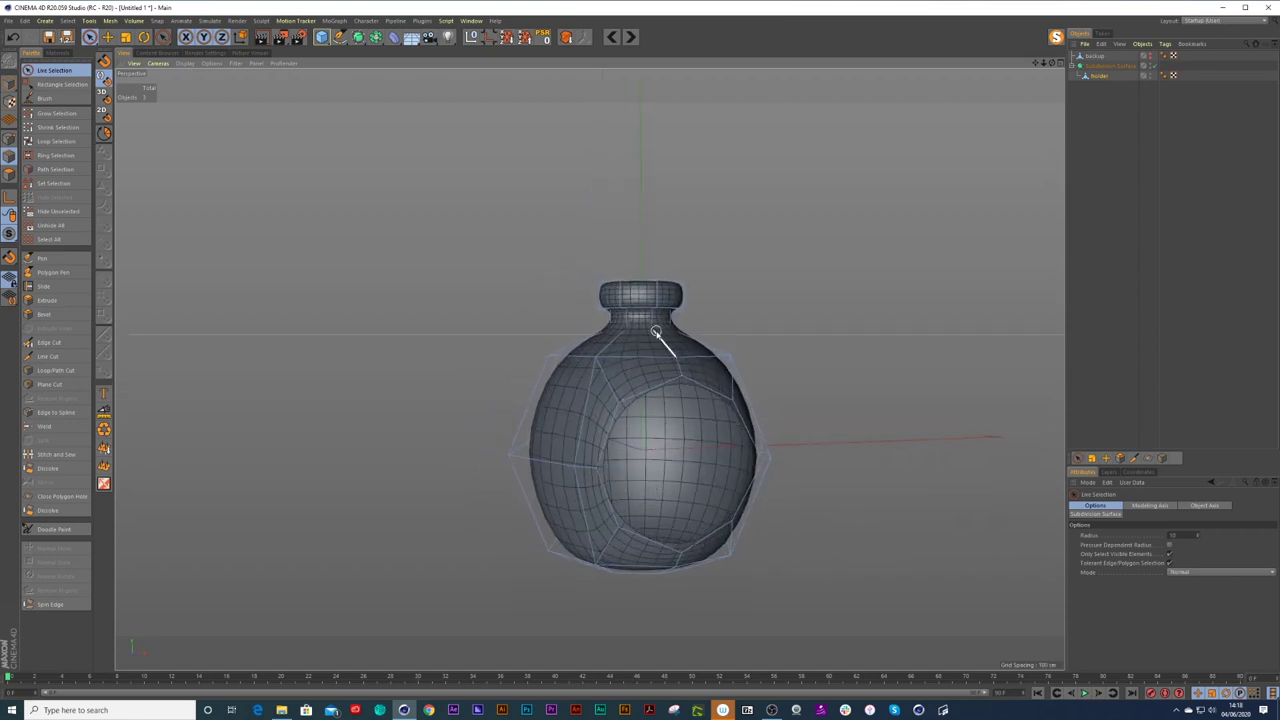
alt+drag(666, 347, 653, 363)
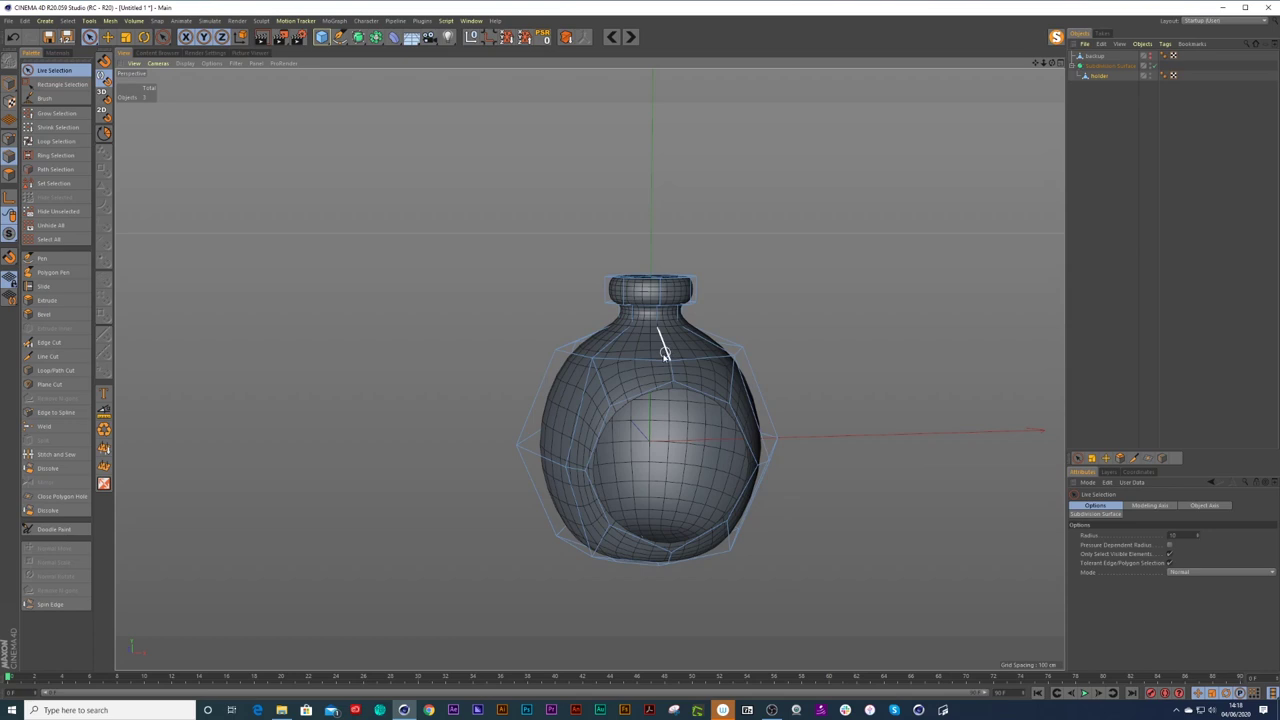
mouse_move(694, 388)
alt+mouse_down()
mouse_move(684, 391)
mouse_move(698, 386)
alt+mouse_up()
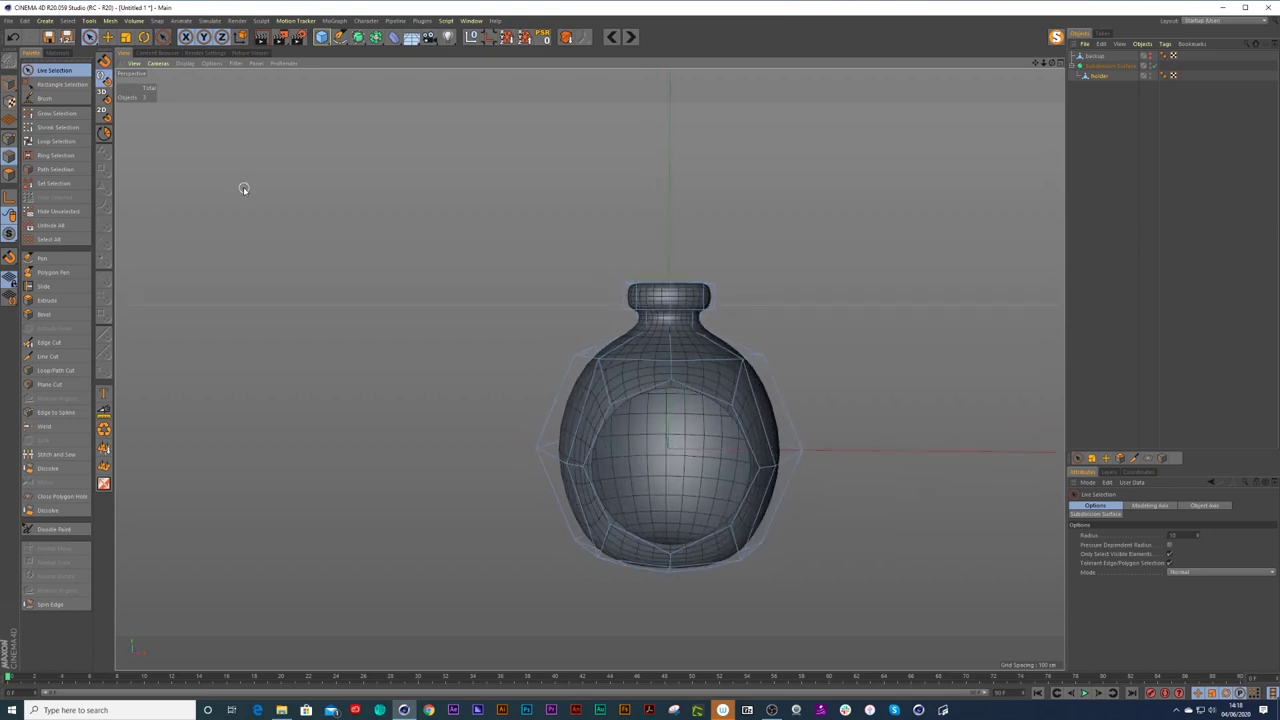
click(43, 286)
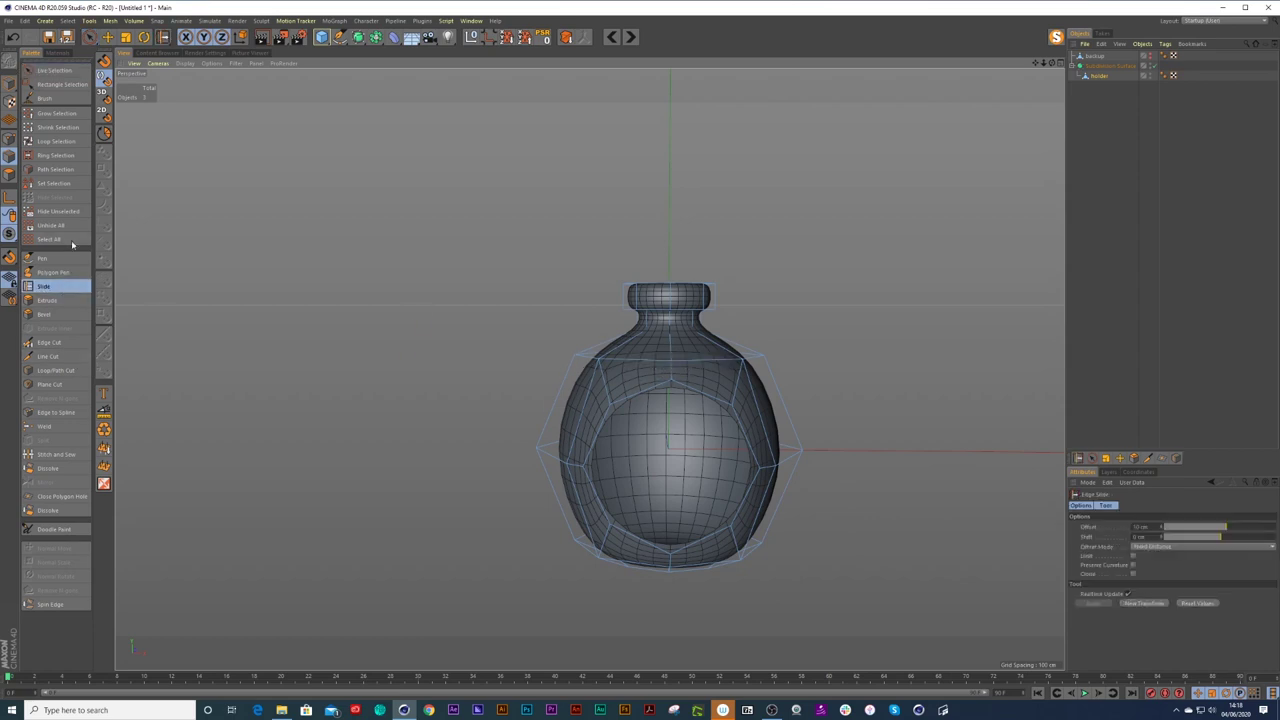
click(9, 138)
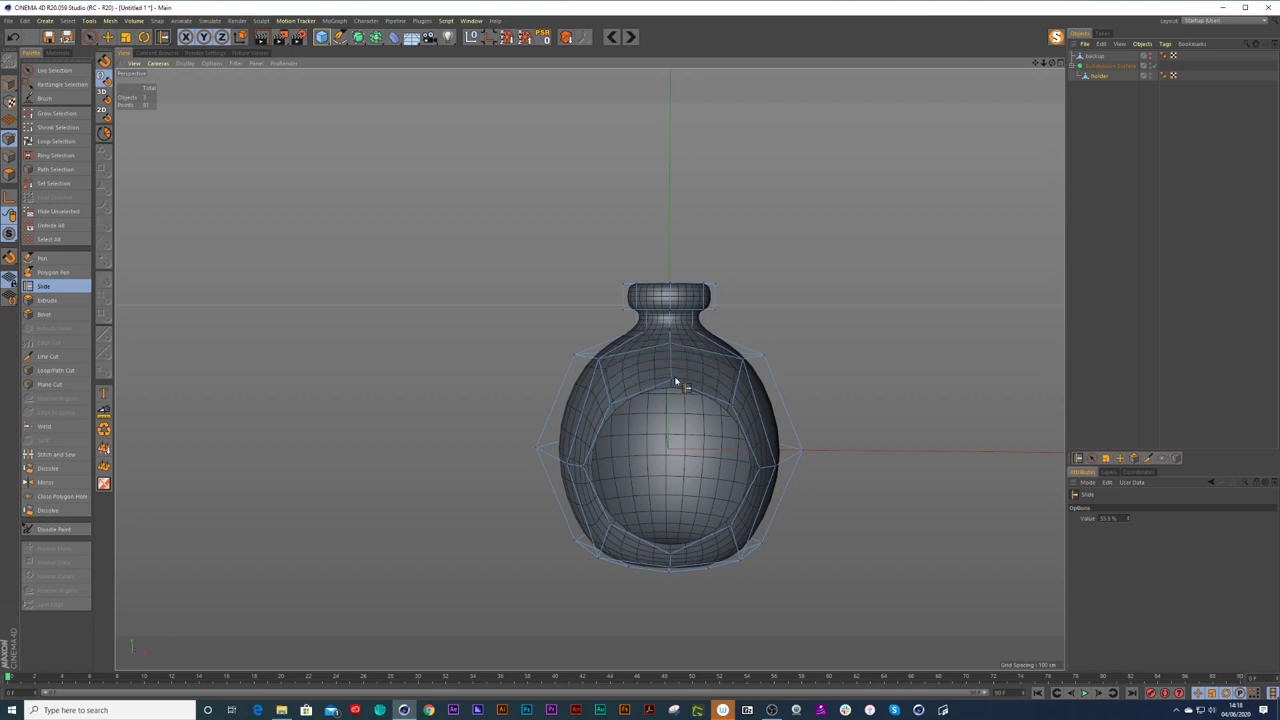
key(9)
Select the edge loop around the front opening and set the modeling axis orientation to Normal.
click(9, 156)
key(e)
double_click(646, 395)
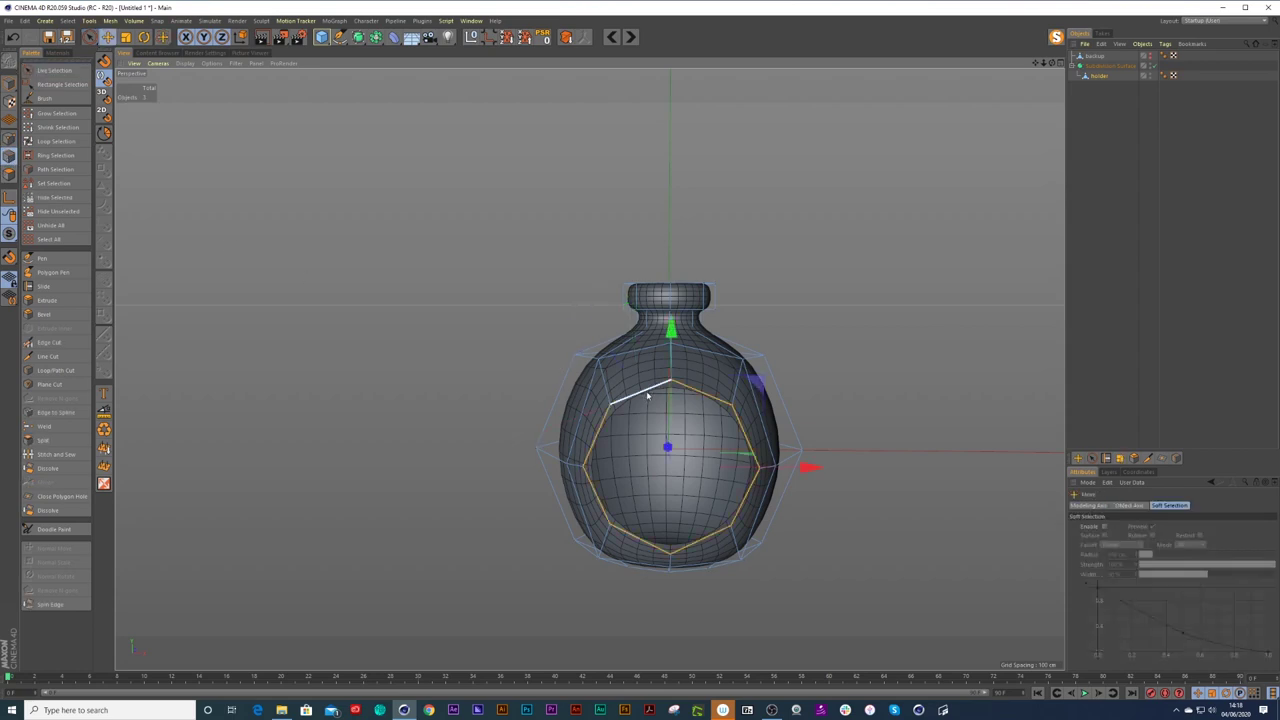
click(1086, 505)
click(1232, 526)
click(1229, 577)
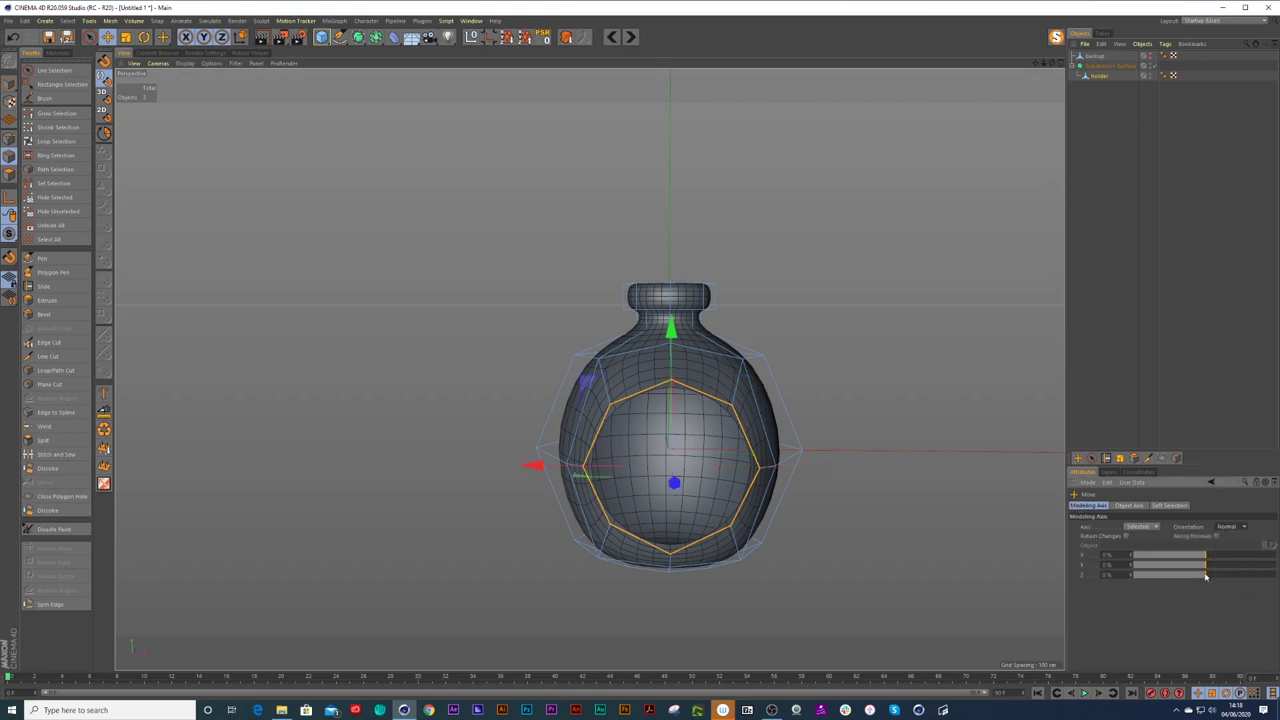
Flatten the front opening's edge loop by scaling it to 0% along its normal, and check the smoothed shape.
alt+drag(674, 348, 660, 384)
drag(682, 338, 815, 338)
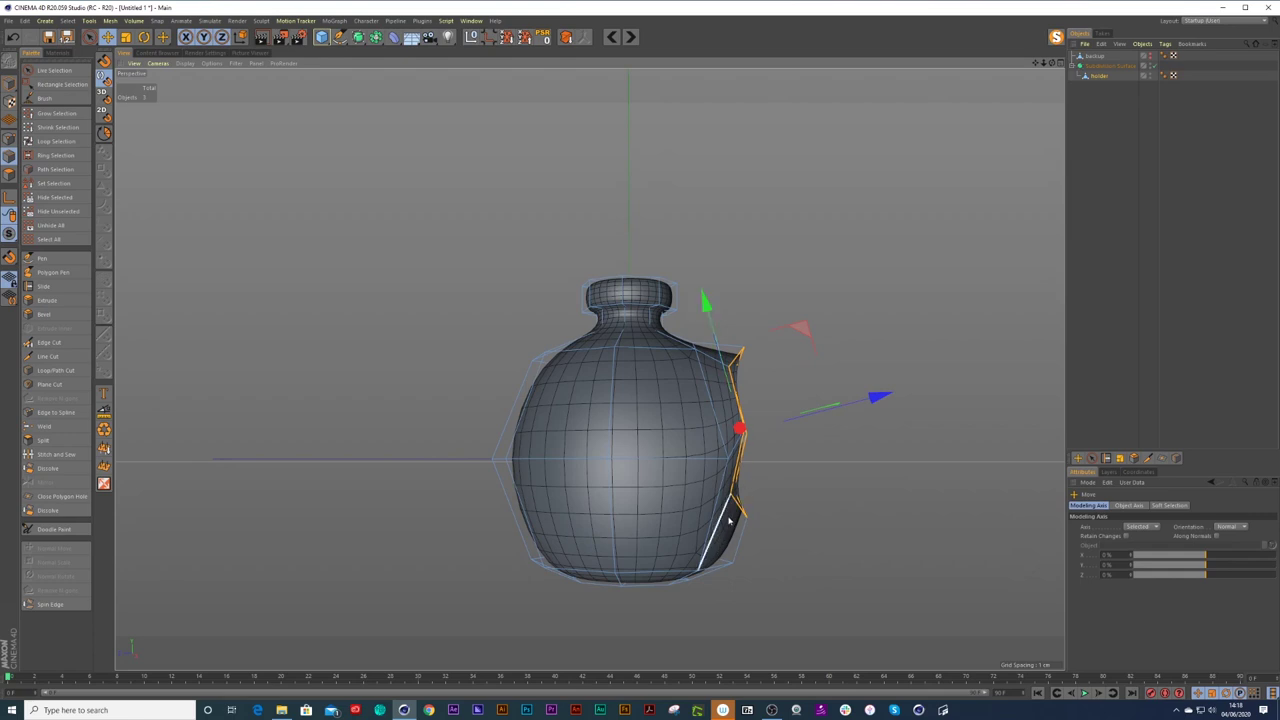
key(t)
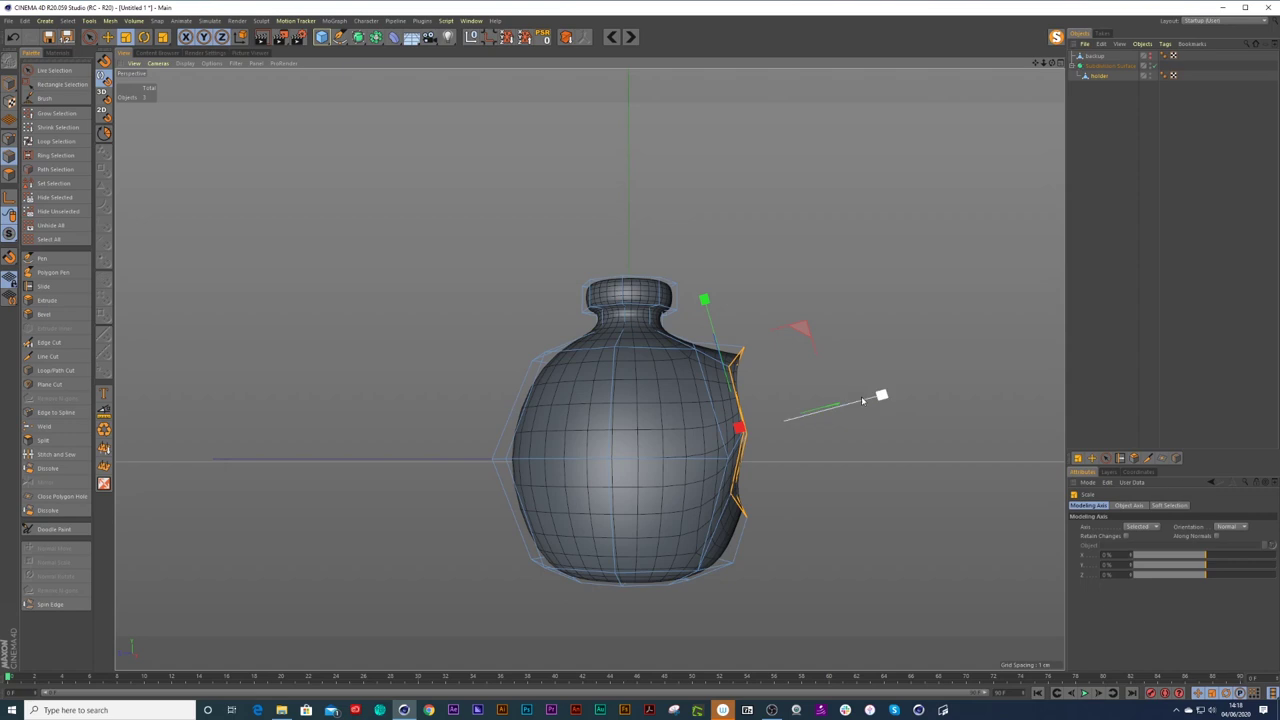
drag(881, 398, 740, 433)
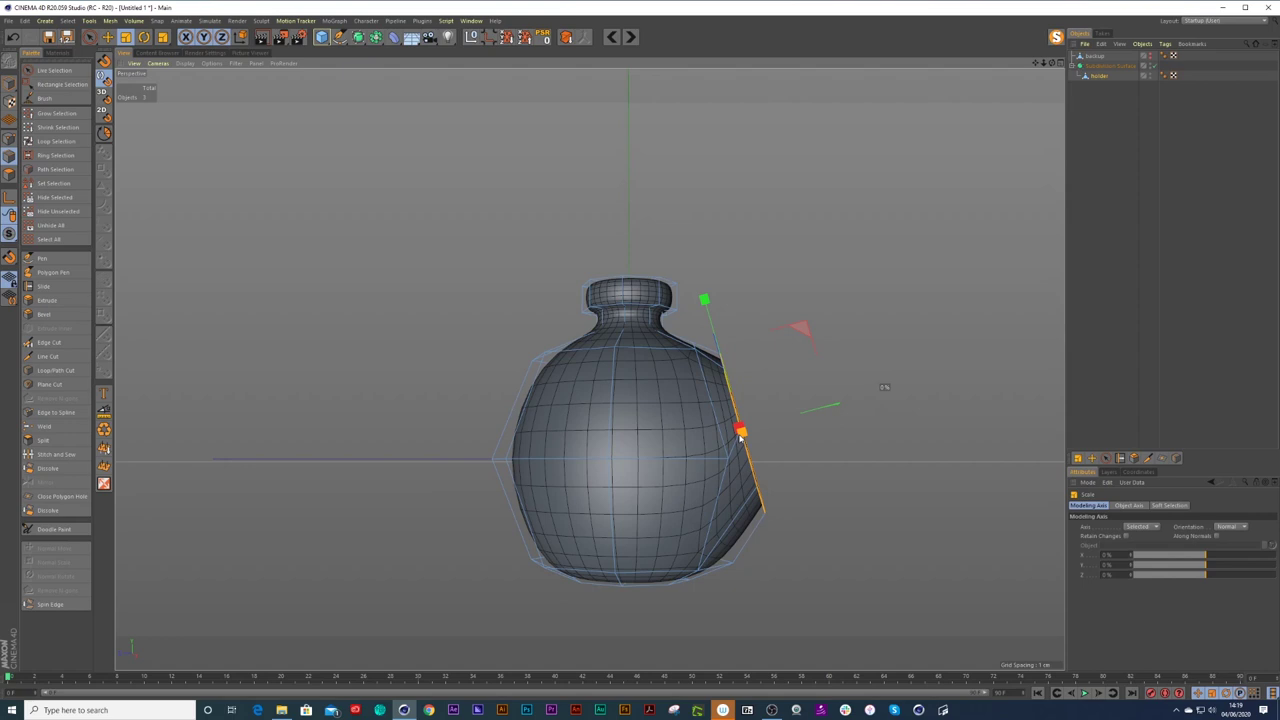
alt+drag(739, 437, 565, 443)
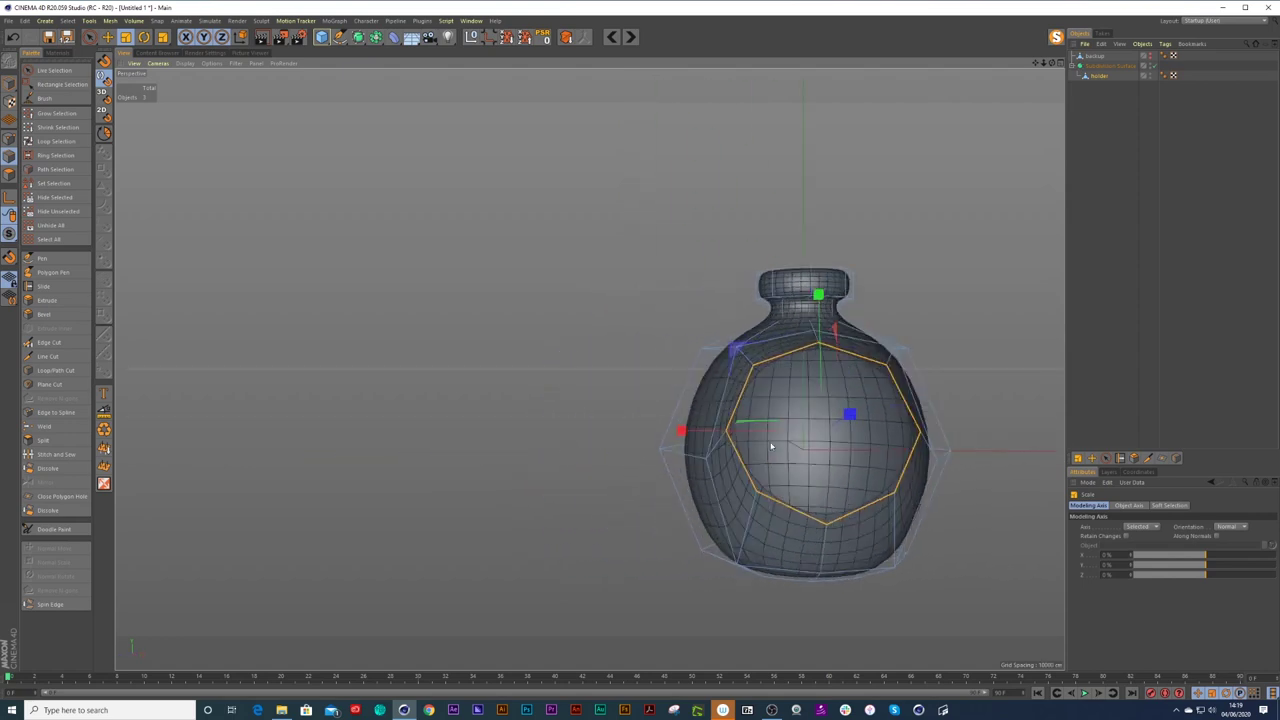
alt+right_drag(805, 439, 794, 439)
alt+middle_drag(794, 439, 557, 441)
mouse_move(557, 441)
alt+mouse_down()
mouse_move(709, 429)
mouse_move(561, 447)
mouse_move(572, 438)
alt+mouse_up()
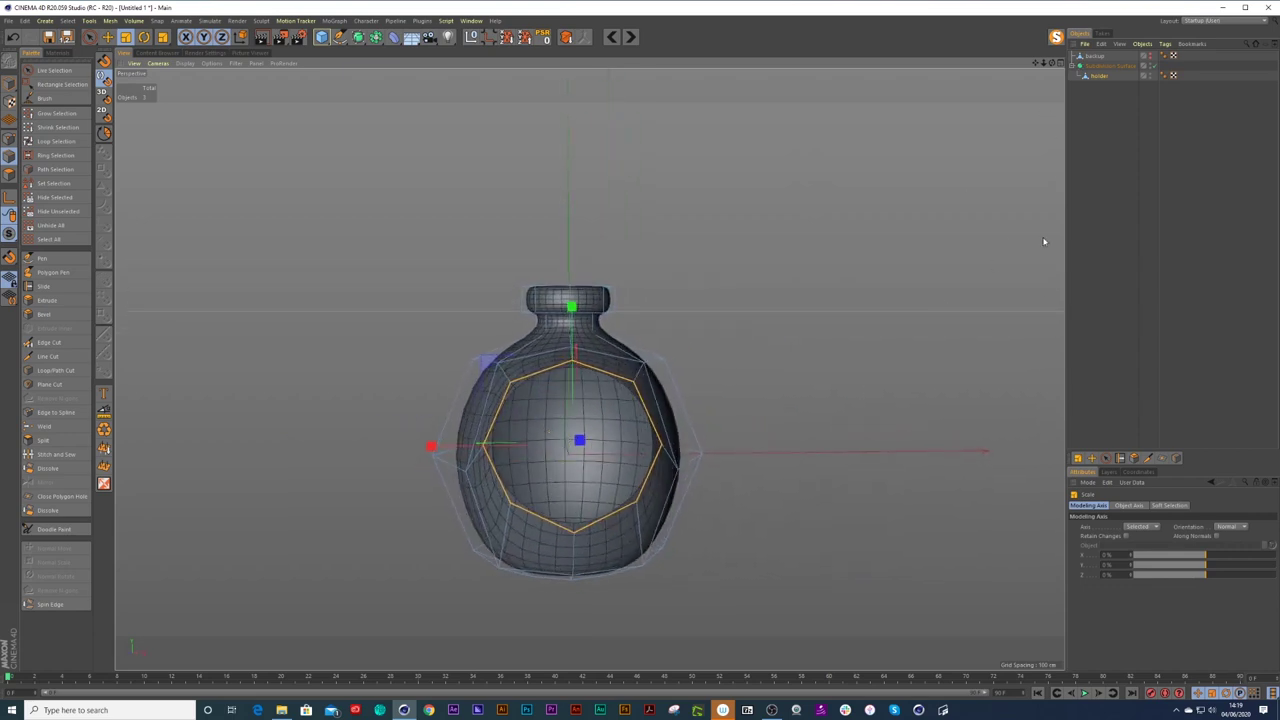
click(1104, 236)
alt+drag(588, 444, 669, 423)
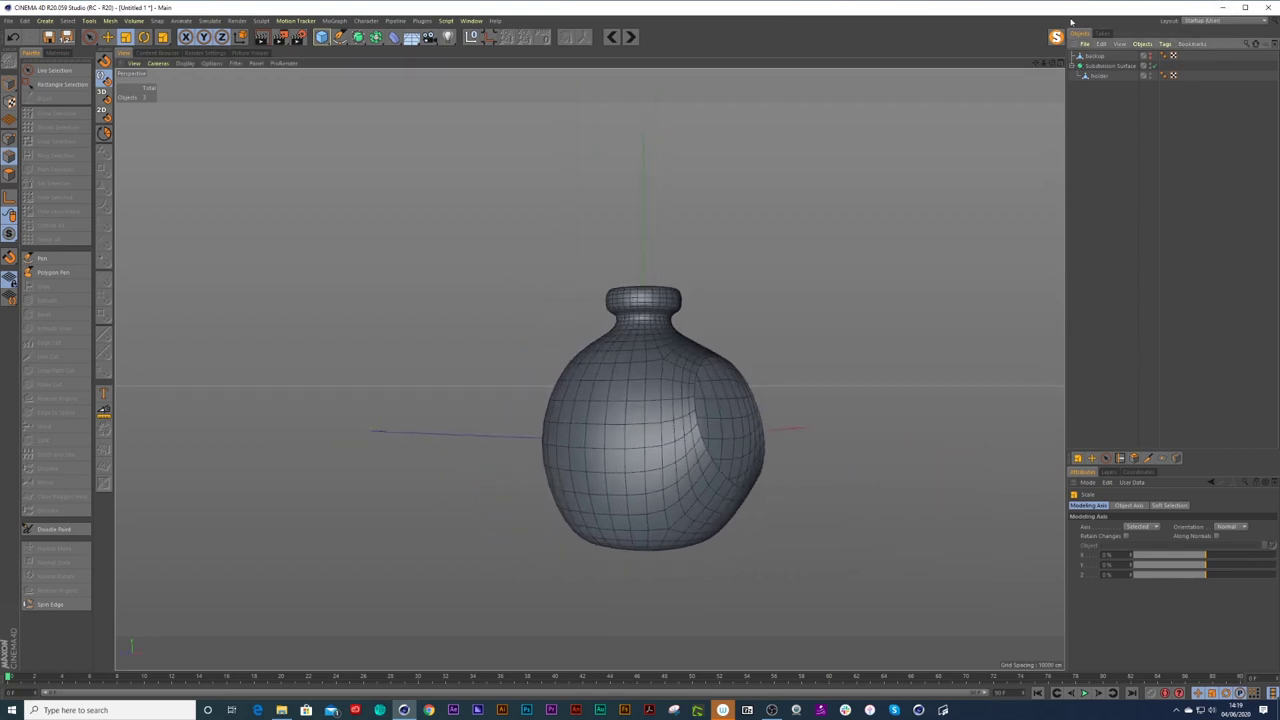
Add a Shrink Wrap deformer as a child of the holder, with the backup object as its target.
click(1098, 76)
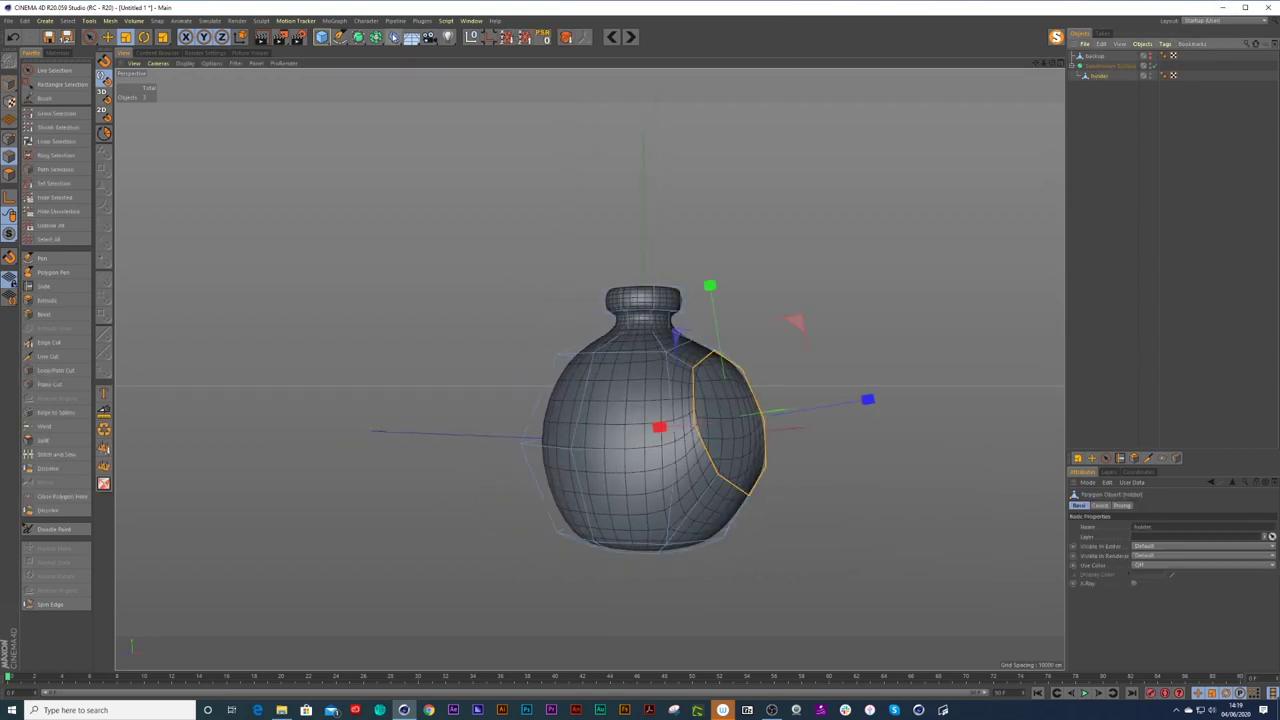
click(394, 37)
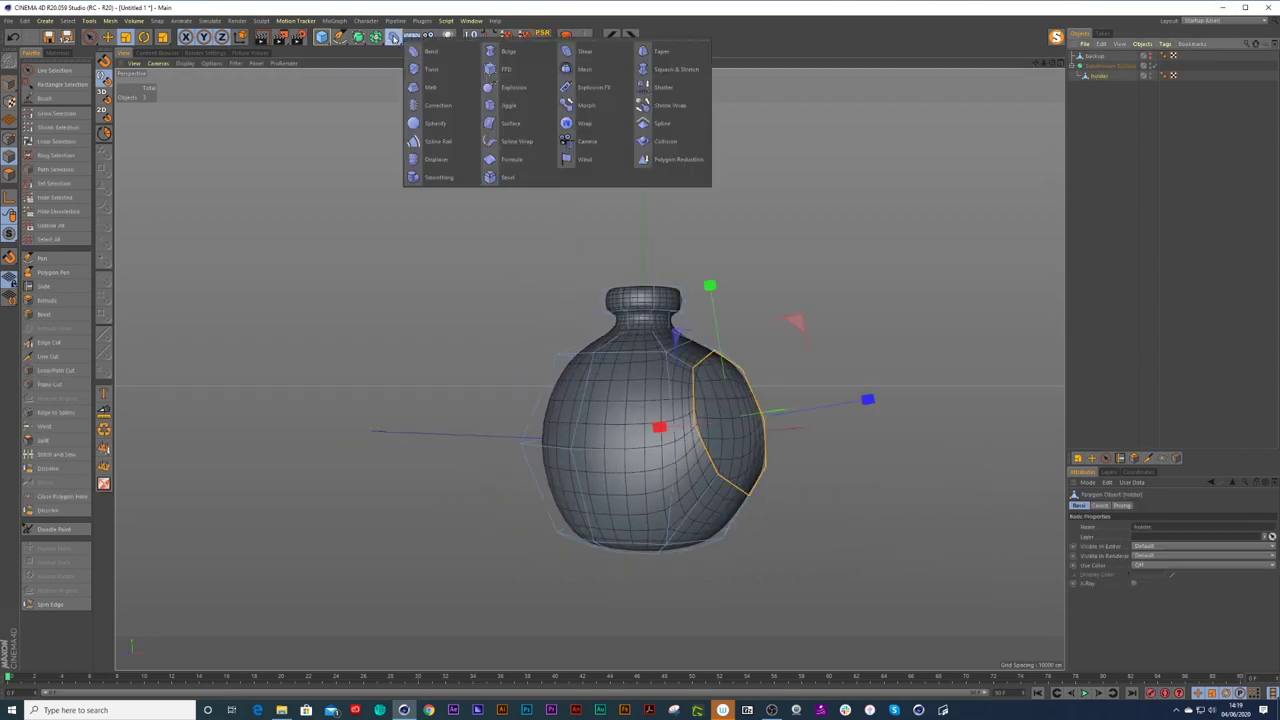
click(672, 107)
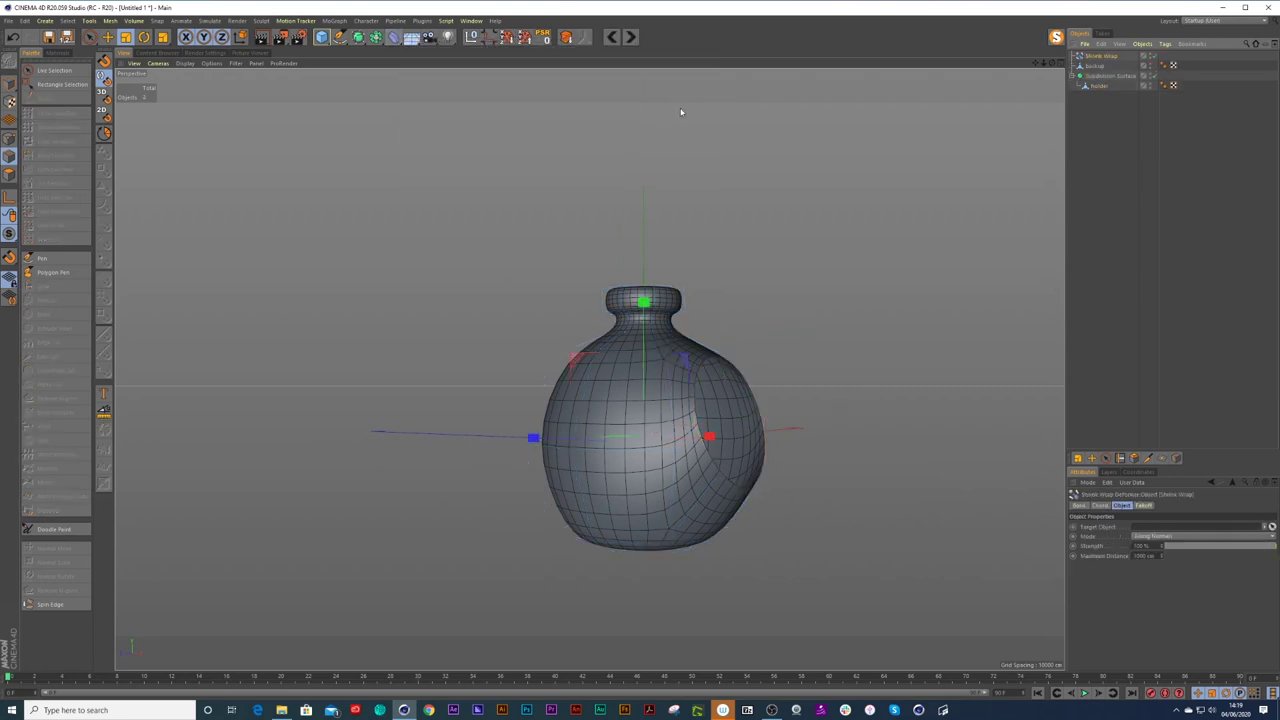
drag(1104, 92, 1102, 77)
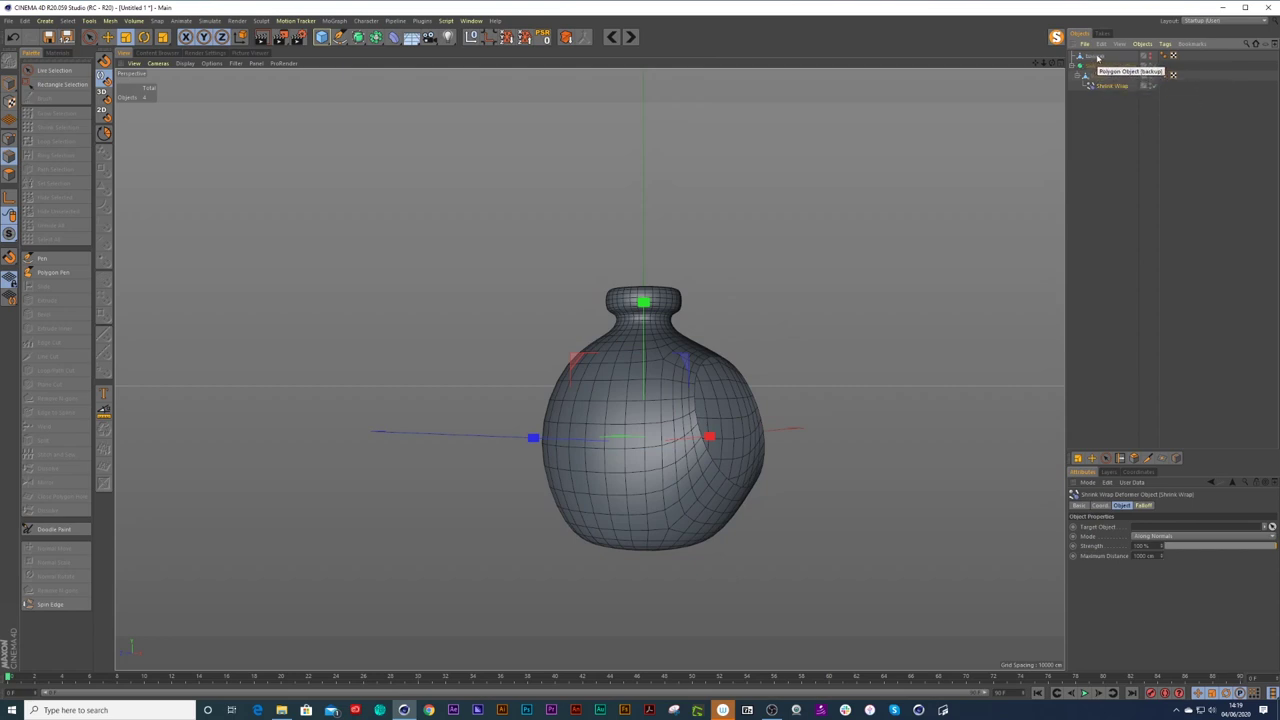
drag(1096, 58, 1159, 377)
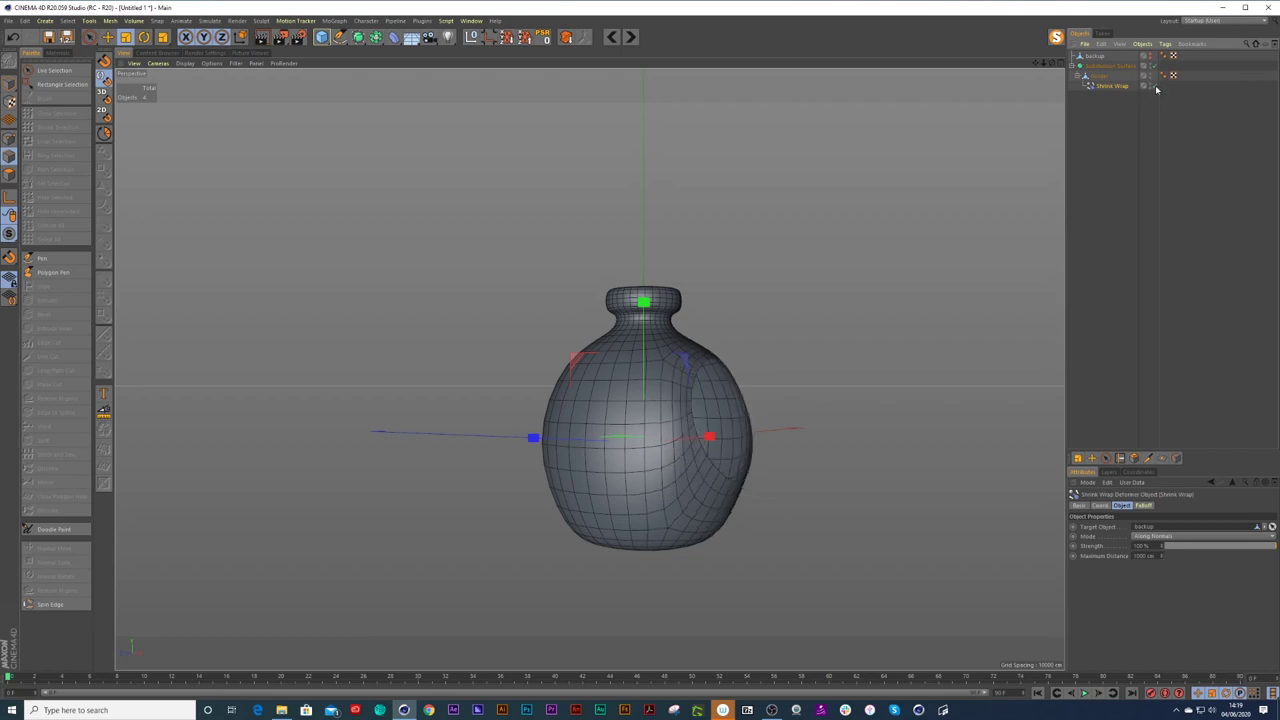
Toggle the Shrink Wrap deformer and the backup's visibility to compare the holder's surface around the opening.
click(1155, 87)
click(1155, 87)
click(1155, 87)
mouse_move(740, 442)
alt+mouse_down()
mouse_move(606, 446)
mouse_move(643, 430)
mouse_move(731, 440)
alt+mouse_up()
scroll(668, 427, up, 2)
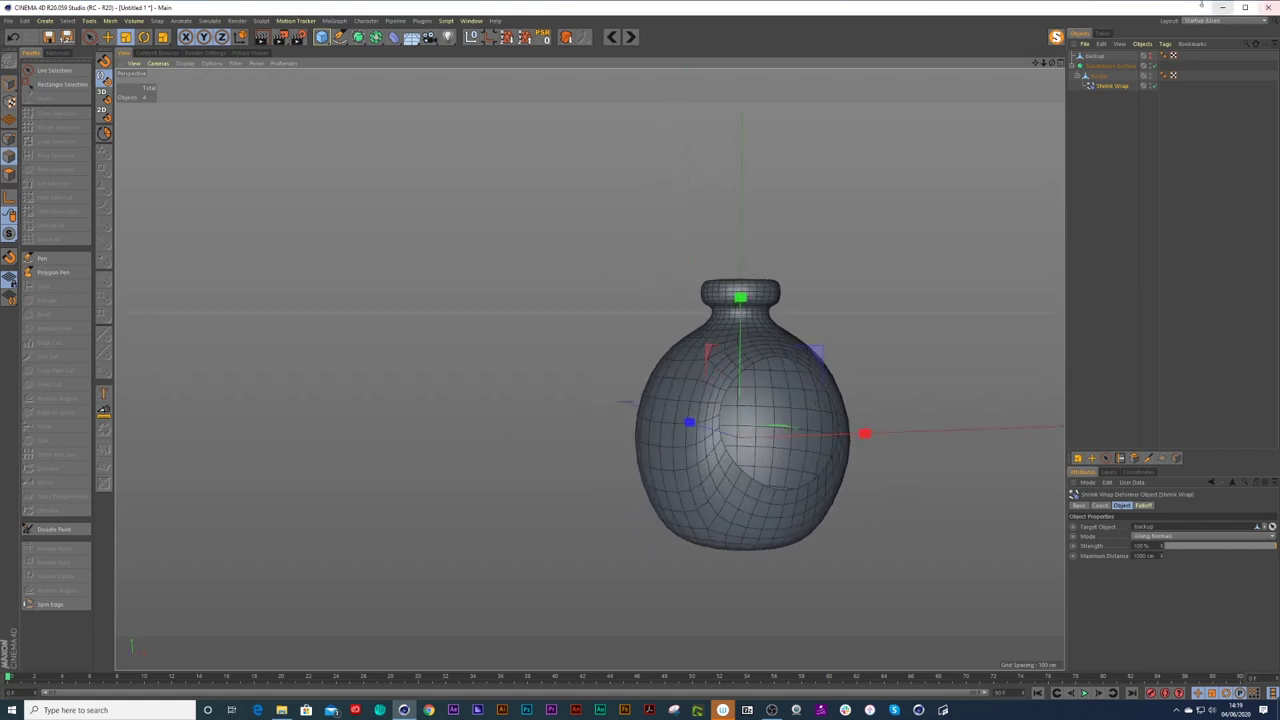
click(1151, 57)
click(1151, 57)
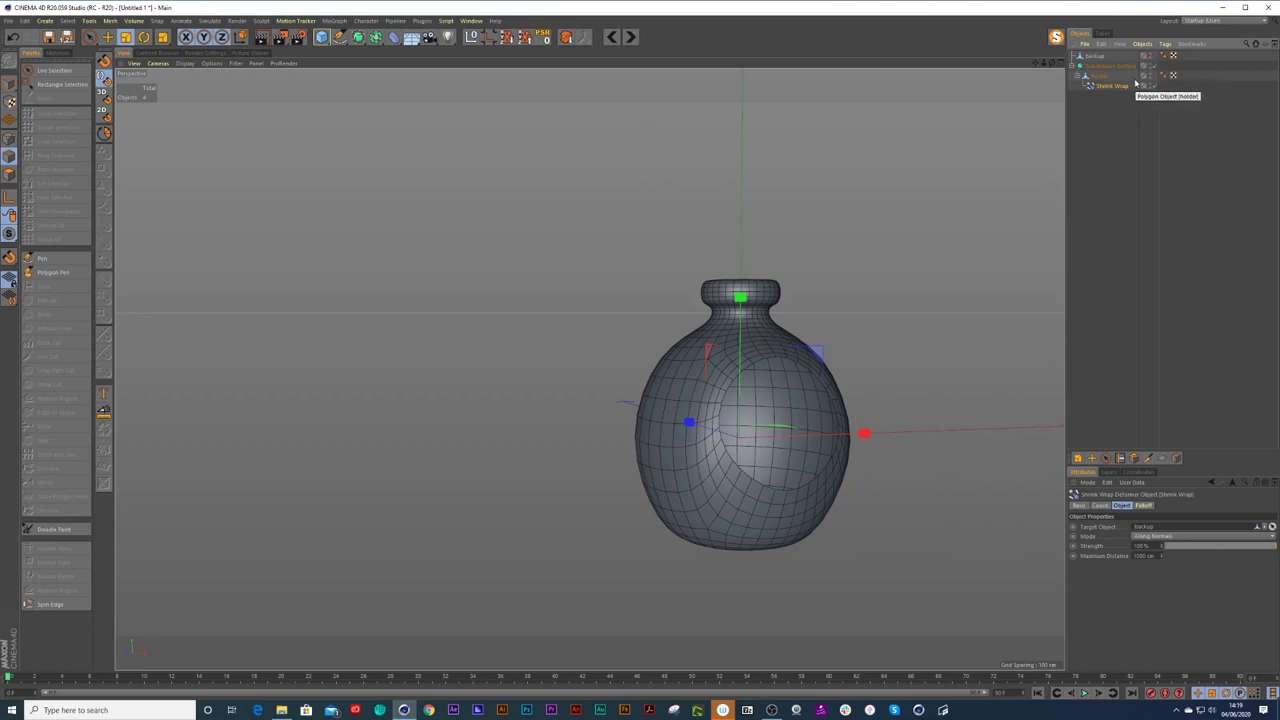
scroll(838, 404, up, 1)
mouse_move(804, 408)
alt+mouse_down()
mouse_move(597, 400)
mouse_move(941, 412)
mouse_move(777, 417)
mouse_move(781, 339)
mouse_move(785, 411)
alt+mouse_up()
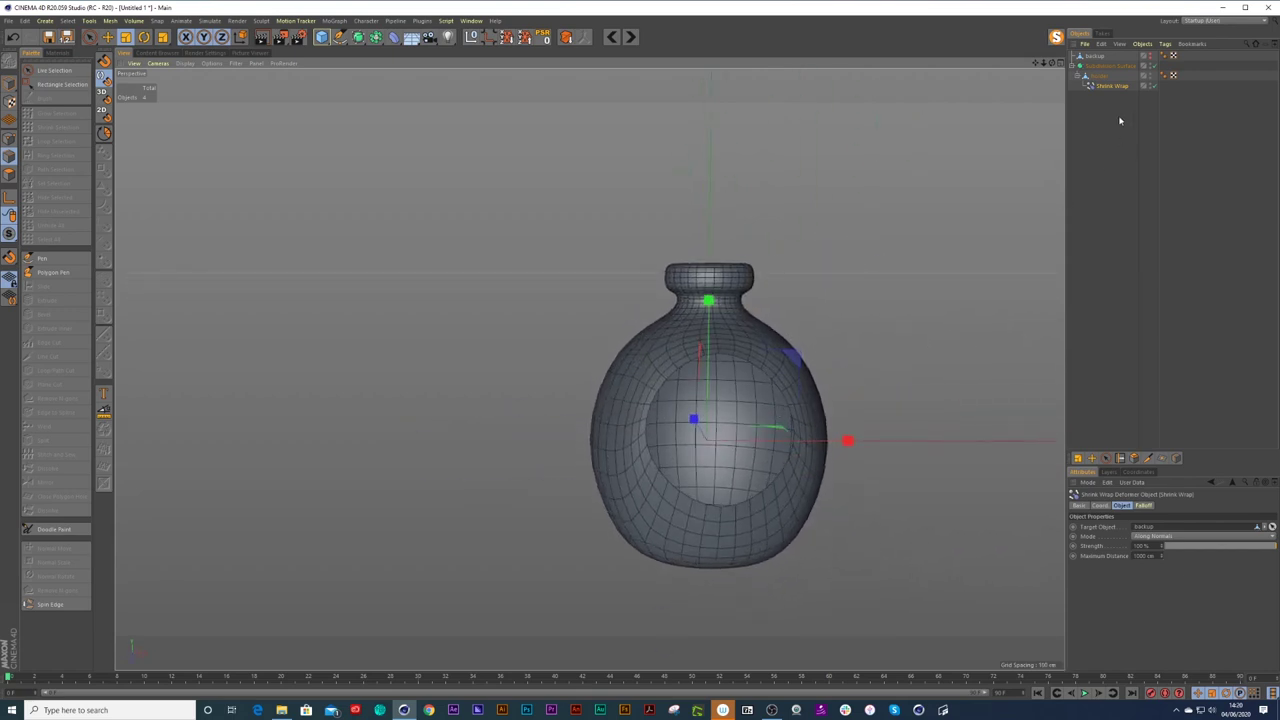
Try to merge the holder and its Shrink Wrap deformer into one object, and undo the merge.
click(1104, 77)
ctrl+click(1107, 86)
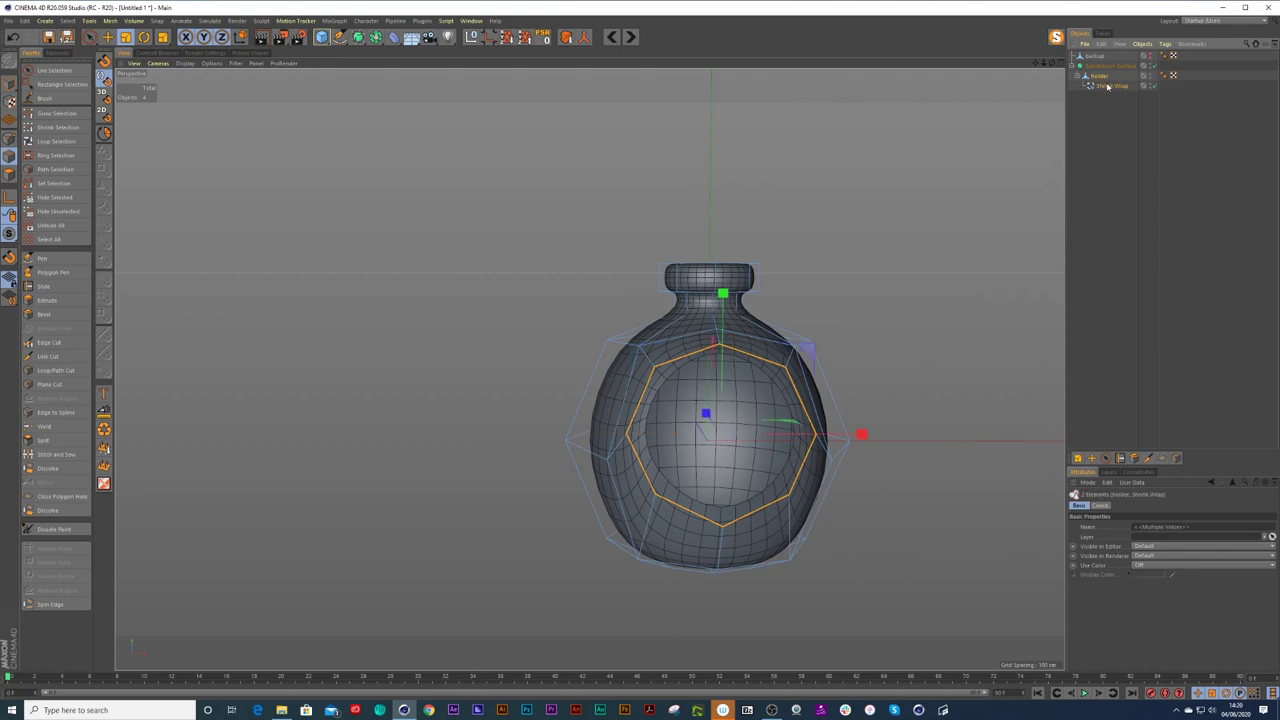
click(584, 40)
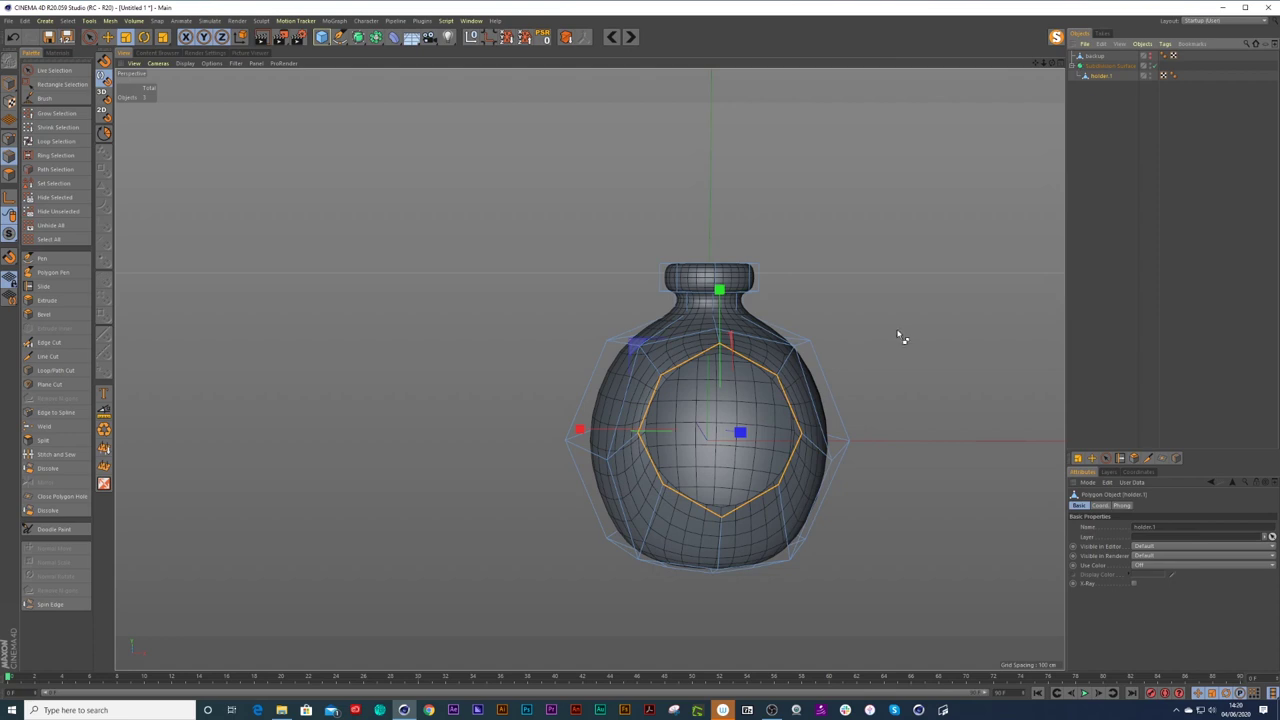
key(ctrl+z)
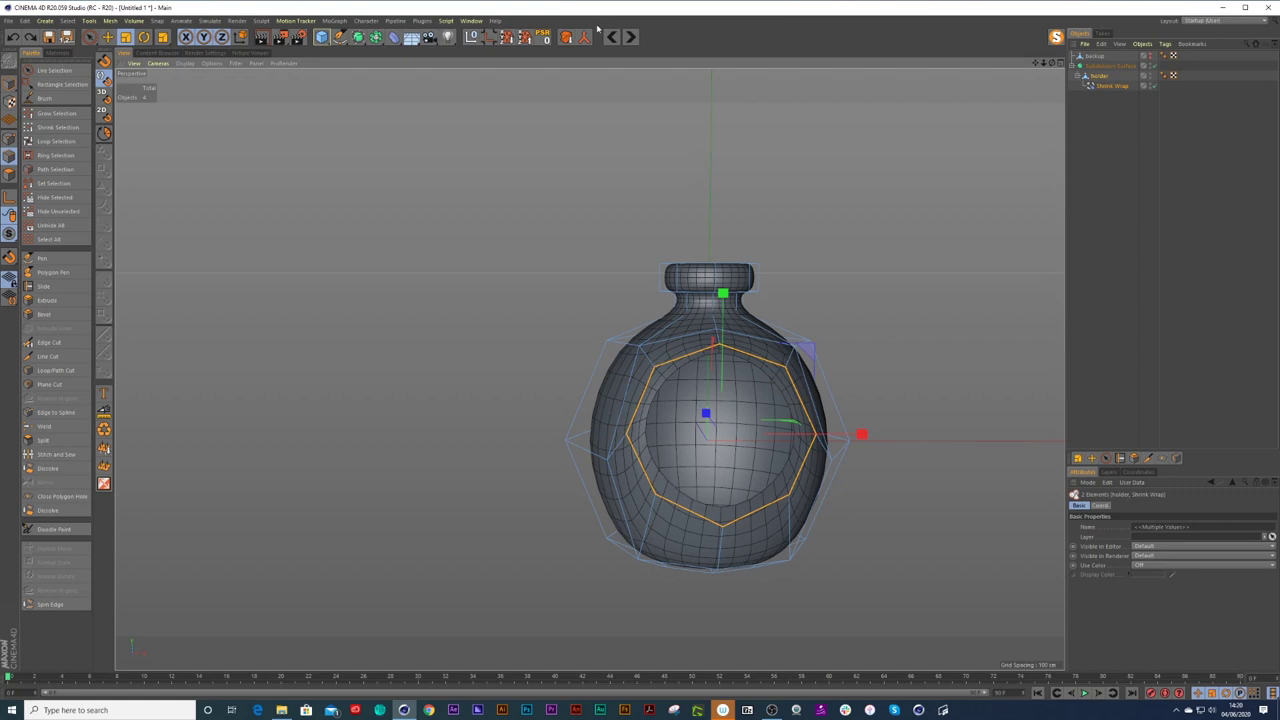
Merge the holder and its Shrink Wrap deformer into one object, deselect everything, and check the smoothed opening.
click(586, 38)
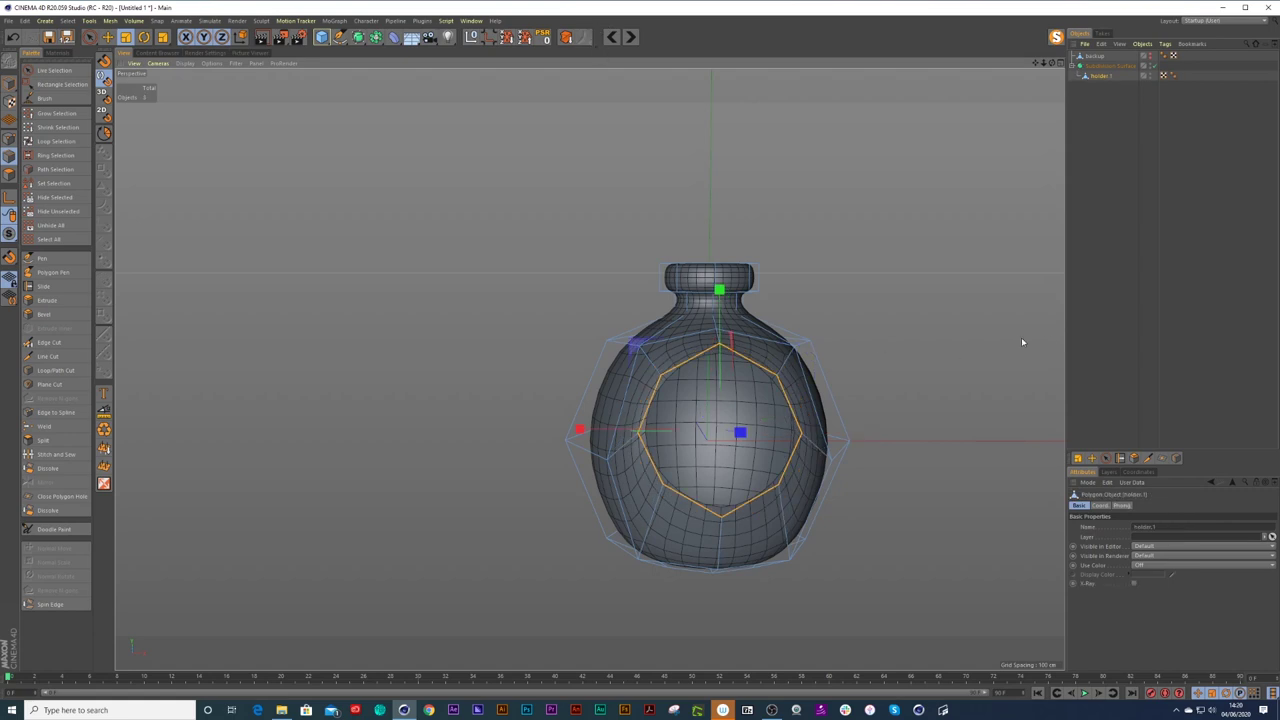
click(1051, 342)
mouse_move(730, 426)
alt+mouse_down()
mouse_move(856, 427)
mouse_move(711, 429)
mouse_move(729, 428)
alt+mouse_up()
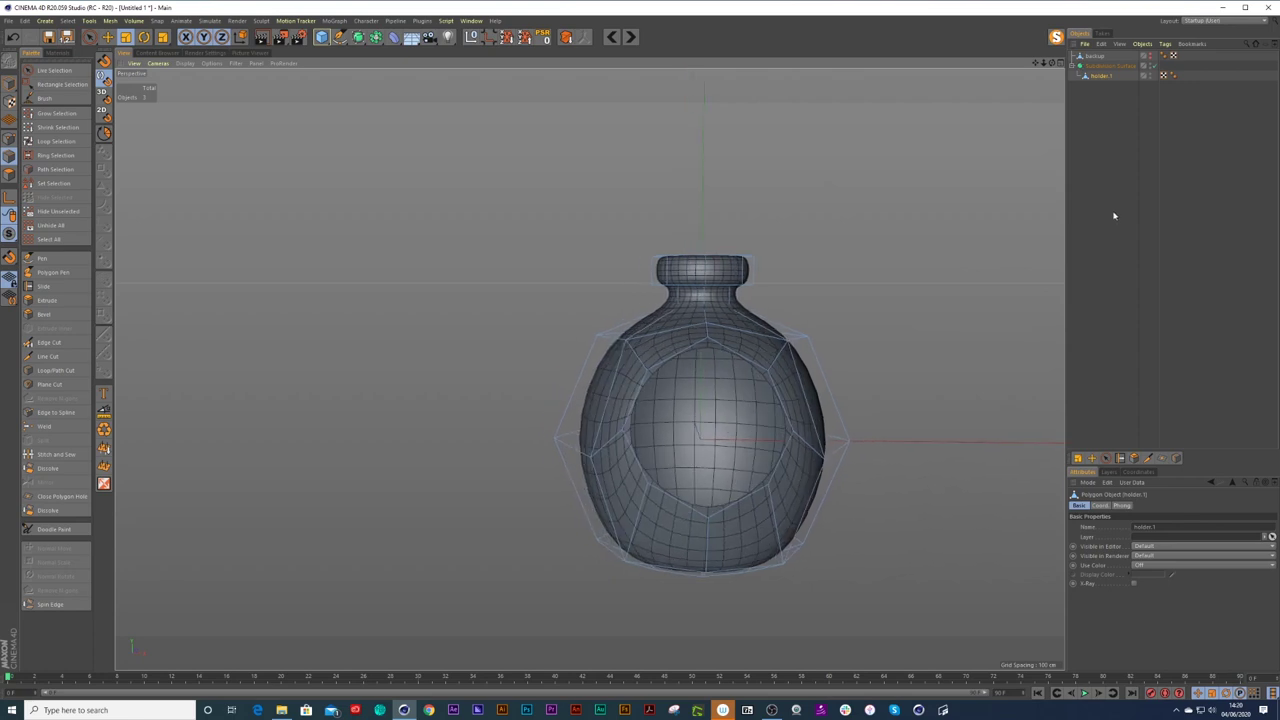
click(1114, 214)
scroll(787, 420, up, 1)
alt+middle_drag(788, 408, 612, 399)
scroll(525, 436, up, 1)
mouse_move(524, 437)
alt+mouse_down()
mouse_move(663, 429)
mouse_move(520, 429)
mouse_move(537, 417)
mouse_move(542, 429)
alt+mouse_up()
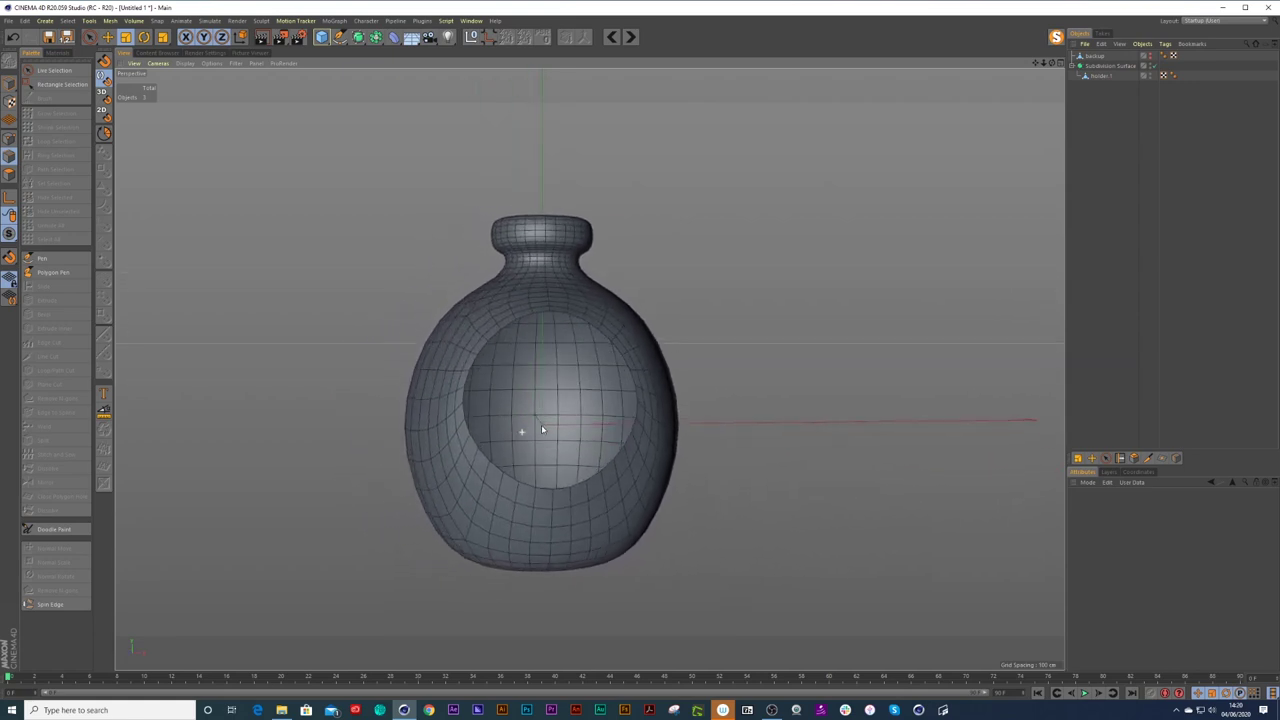
Extrude the front opening's edge loop inward by scaling it down, and turn off the Subdivision Surface to see the new ring.
click(1092, 76)
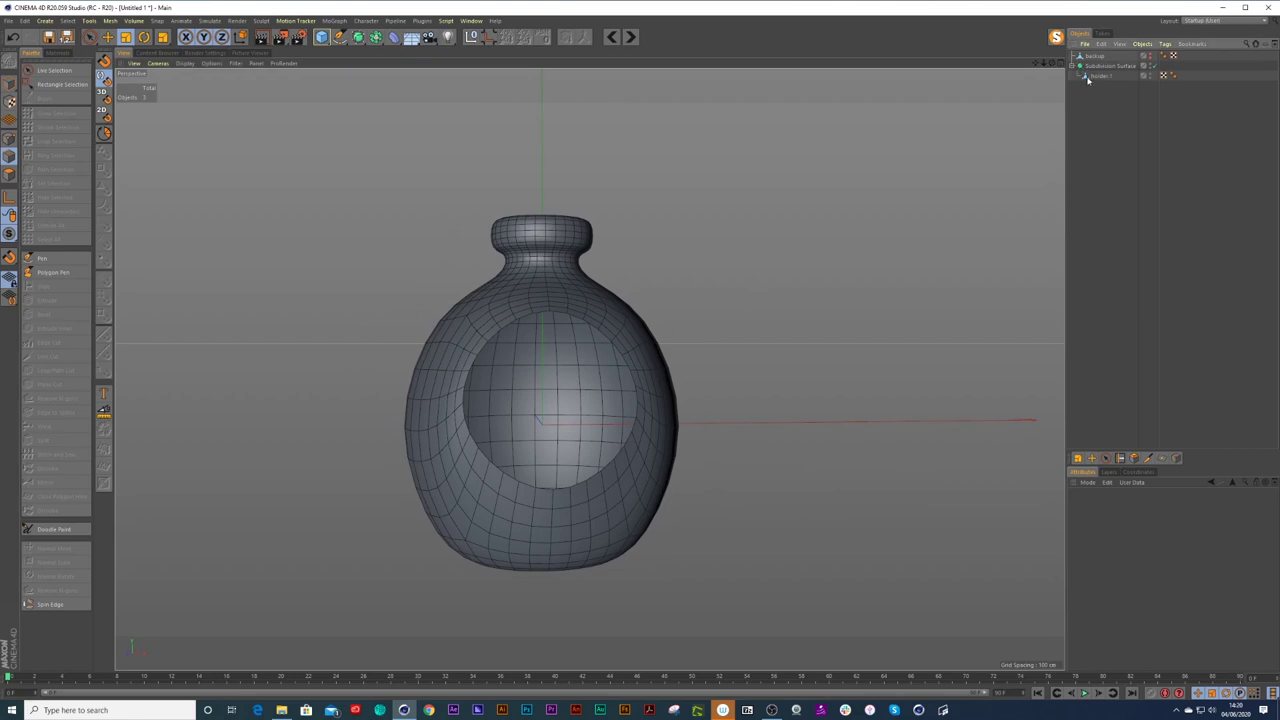
click(465, 428)
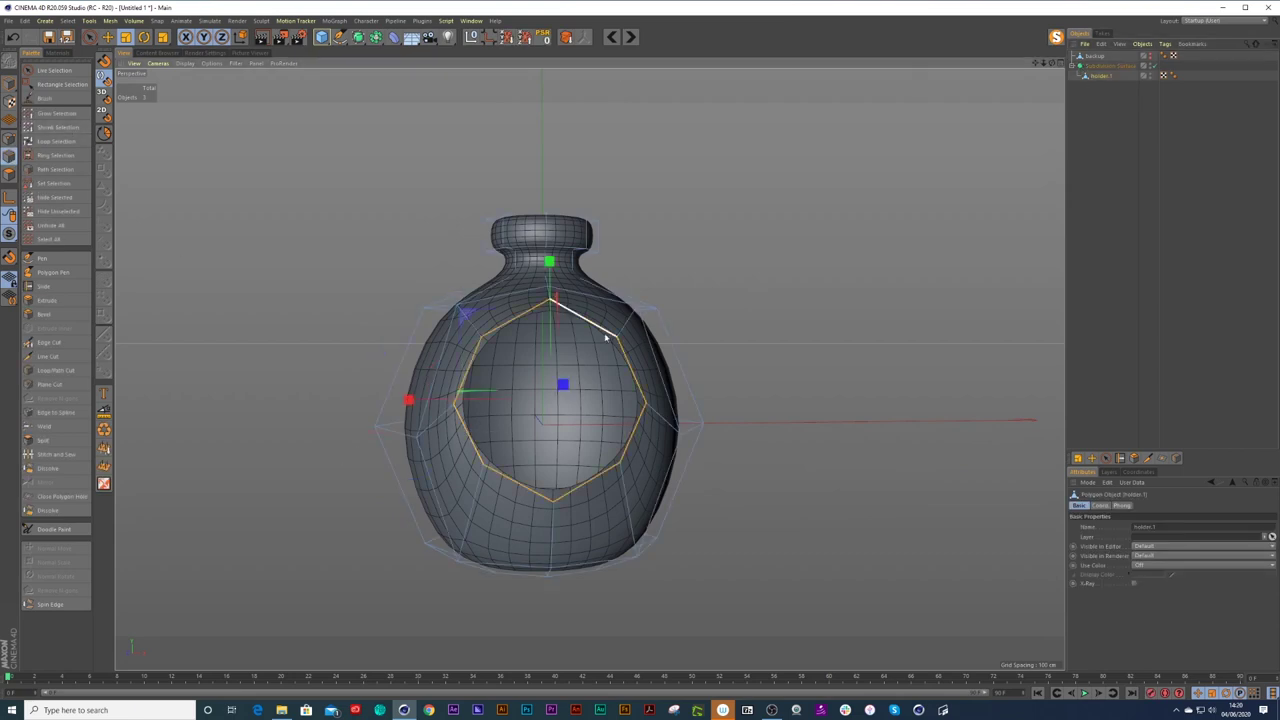
key(t)
drag(705, 260, 637, 303)
key(q)
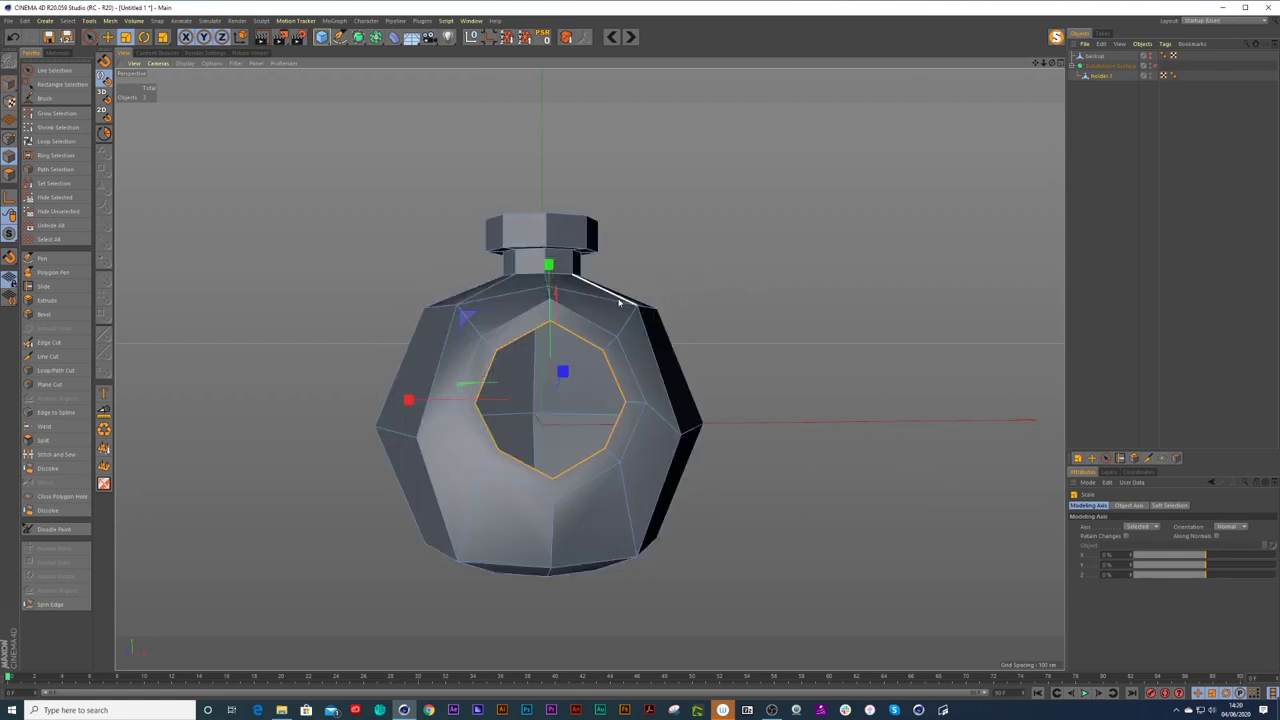
mouse_move(596, 362)
alt+mouse_down()
mouse_move(681, 355)
mouse_move(615, 372)
alt+mouse_up()
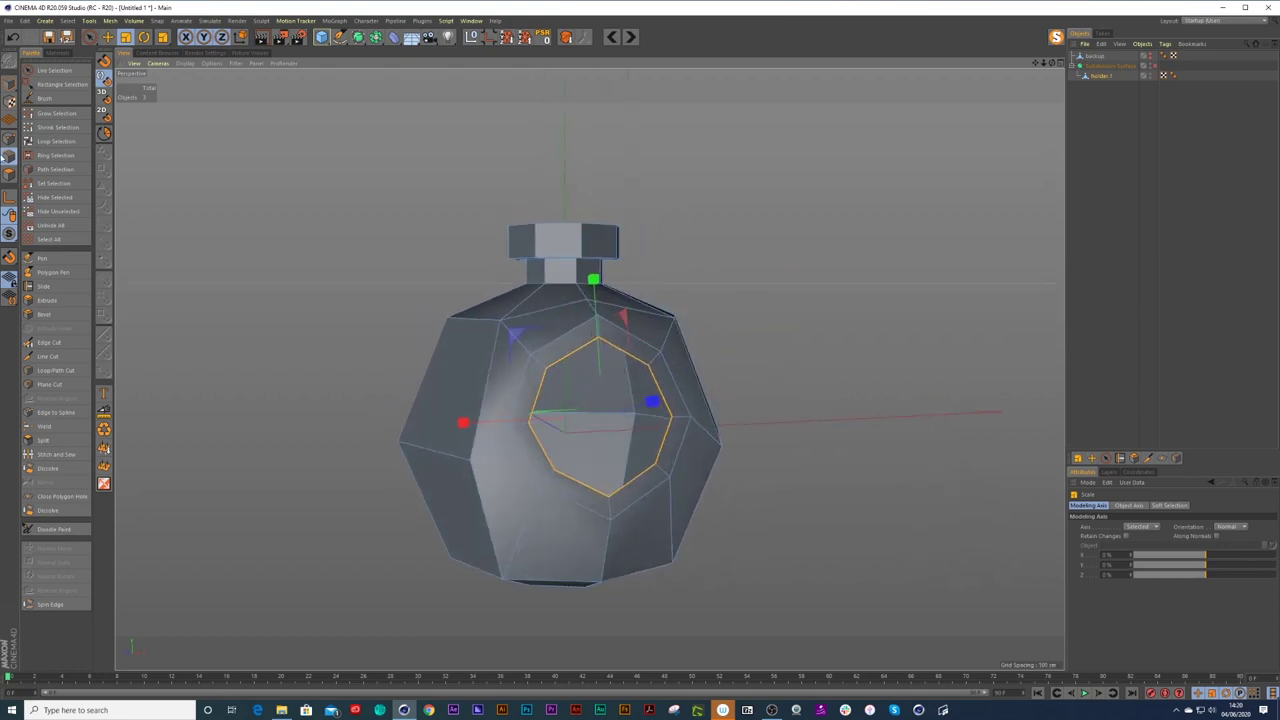
Loop-select the new ring of polygons around the front opening and show the model in all four views.
click(9, 174)
click(584, 334)
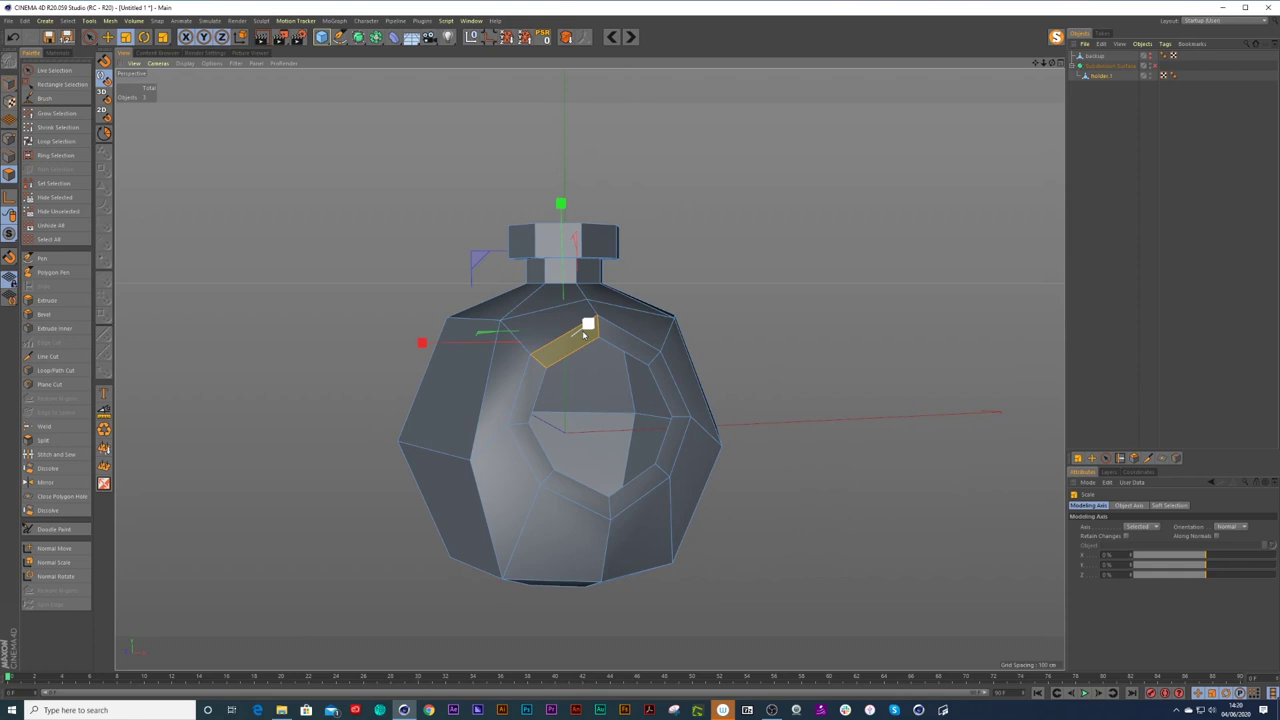
right_click(584, 334)
click(612, 356)
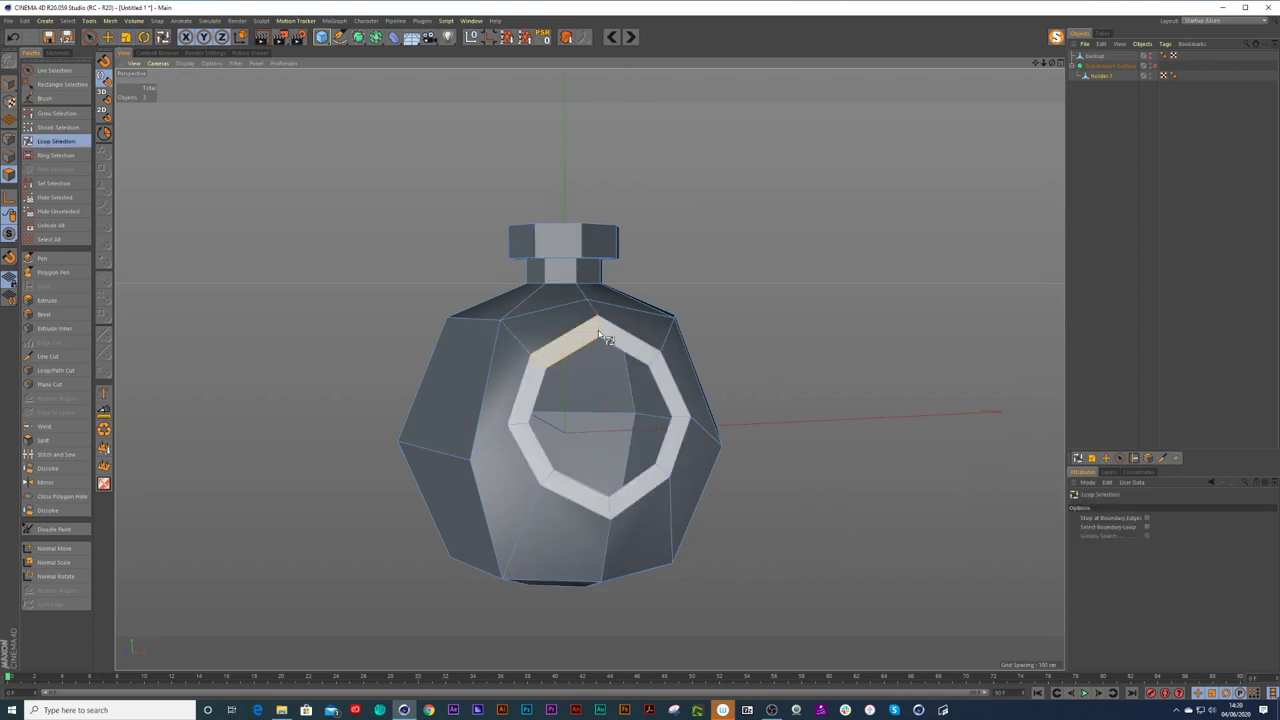
click(620, 337)
alt+drag(619, 334, 582, 333)
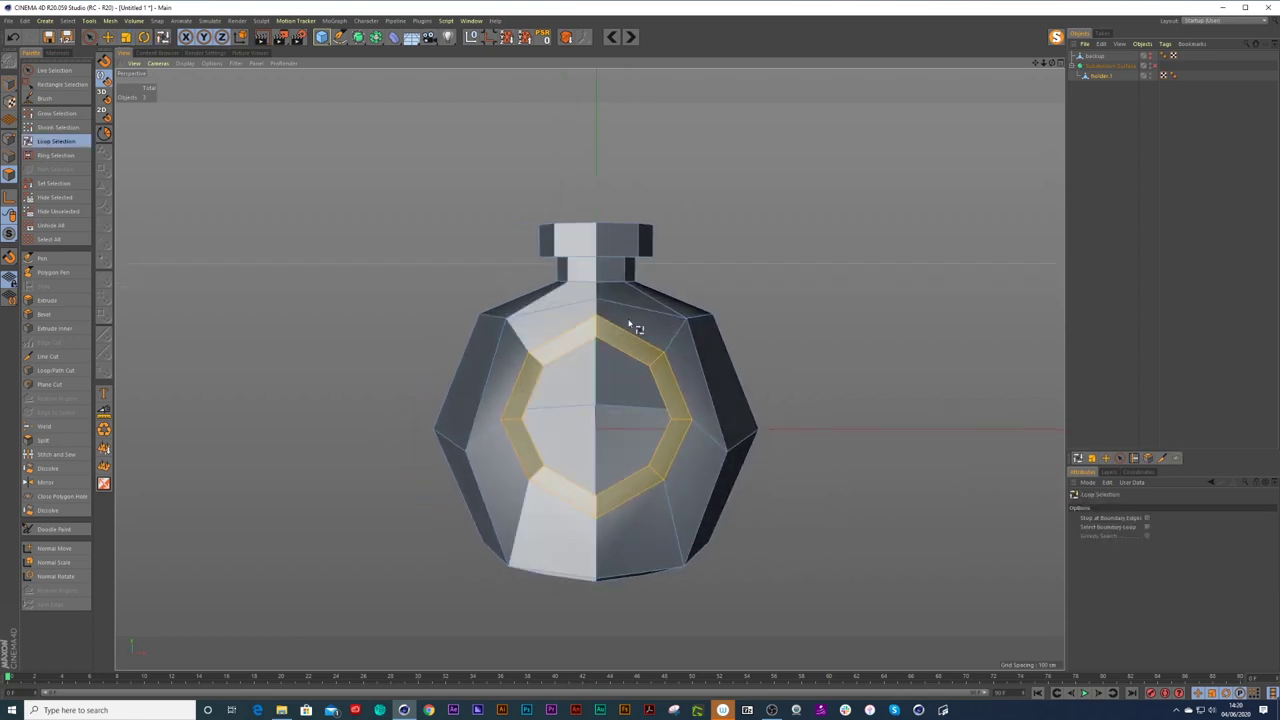
click(1061, 62)
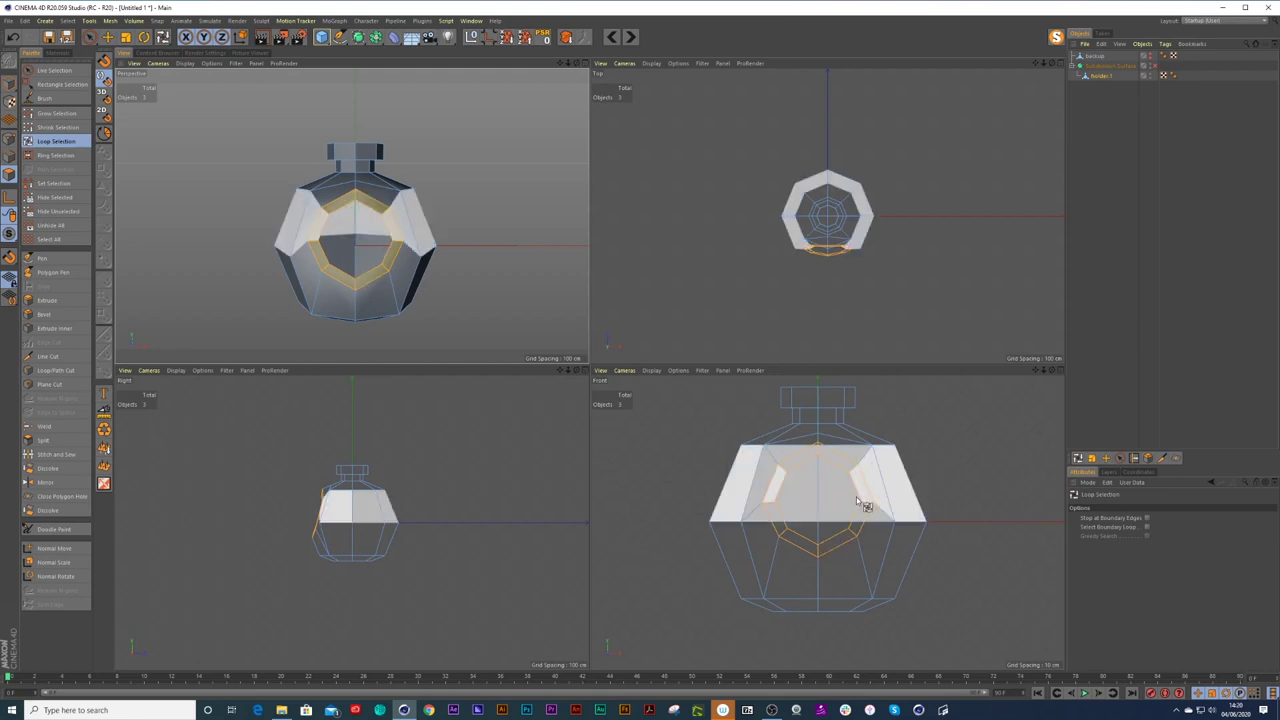
Try enlarging the selected polygon ring and moving it in the front view, and undo both changes.
key(t)
drag(941, 466, 1035, 424)
key(9)
drag(818, 433, 818, 446)
alt+drag(374, 268, 448, 261)
key(ctrl+z)
key(ctrl+z)
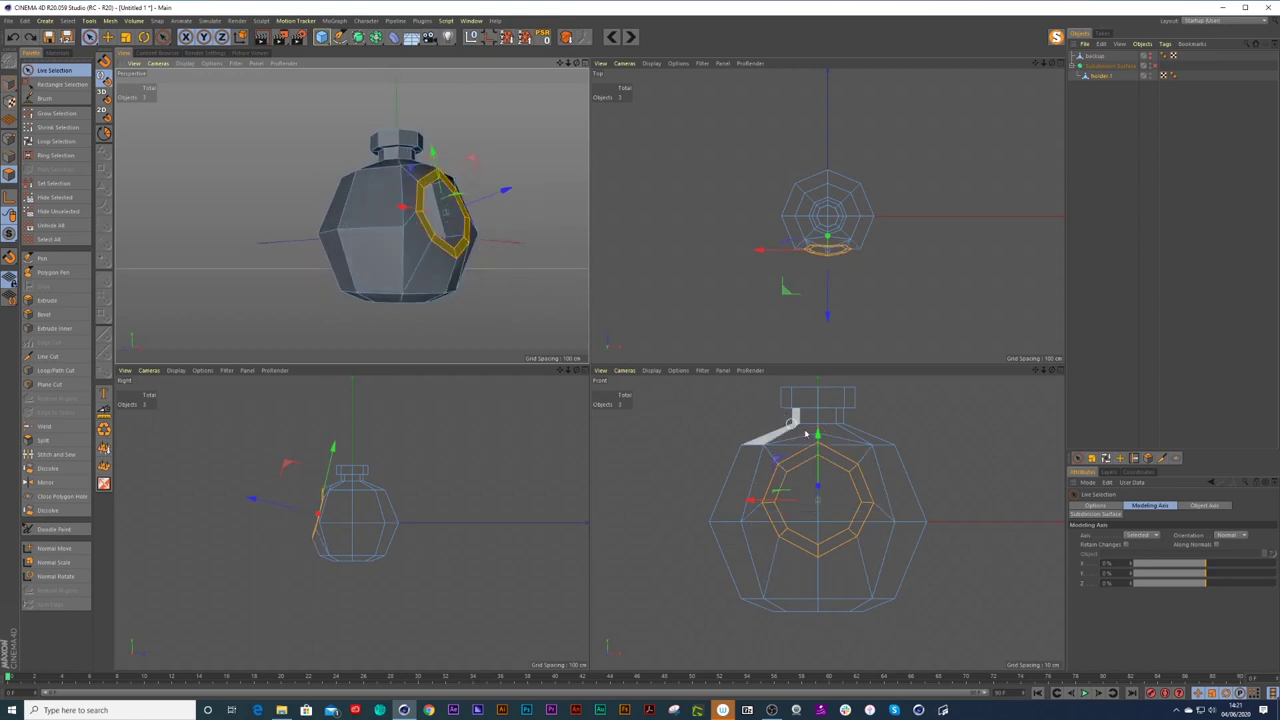
Enlarge the opening's polygon ring slightly and lower it about 4.35 cm in the front view, checking the smoothed result.
key(t)
drag(913, 433, 943, 408)
key(space)
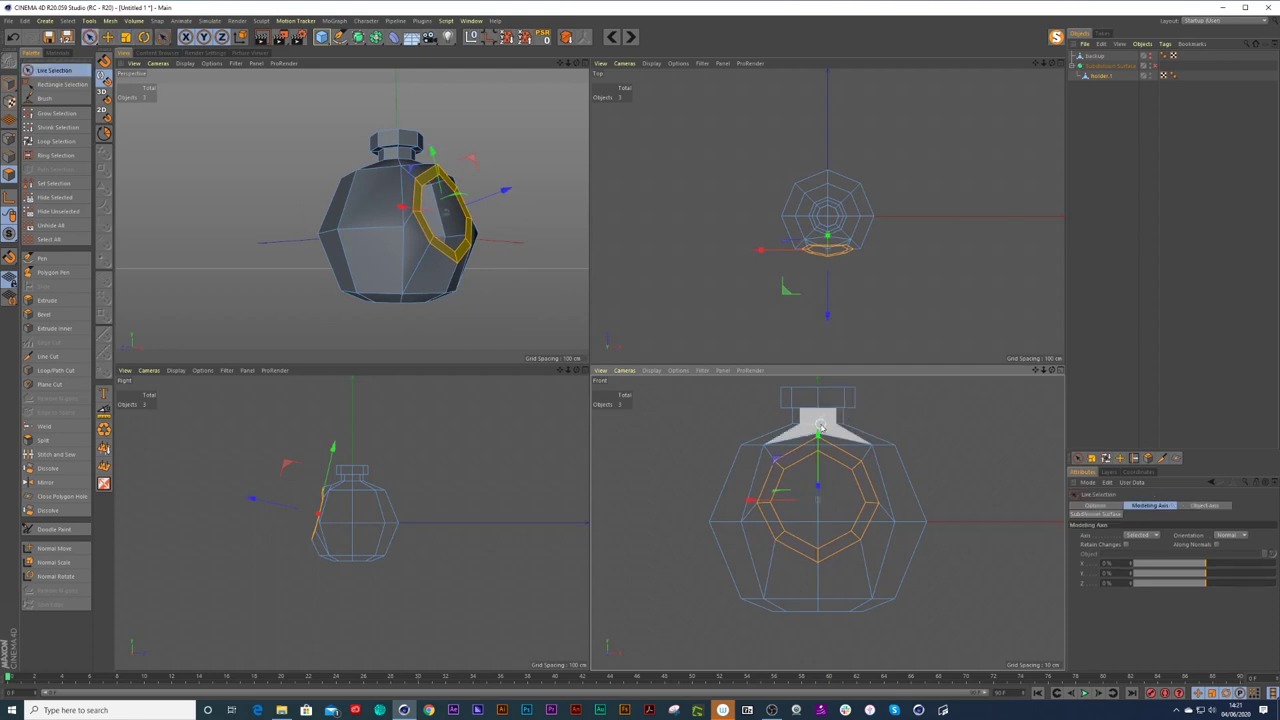
drag(818, 430, 817, 440)
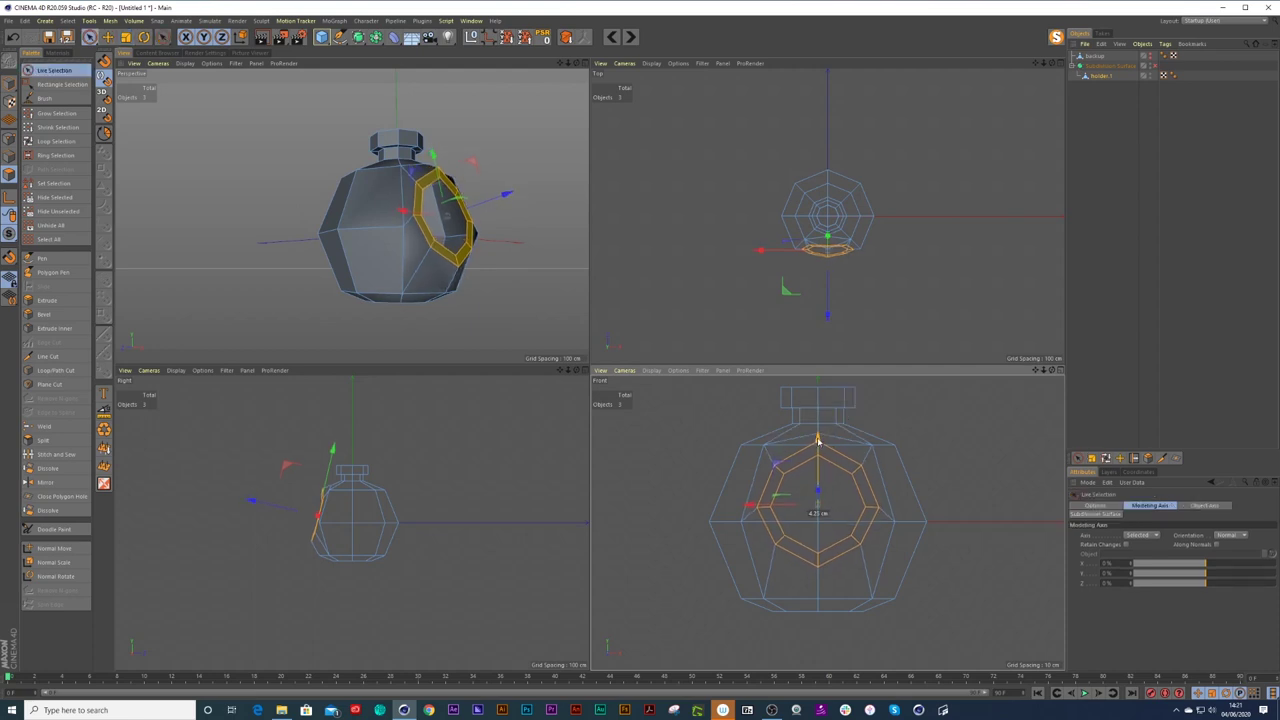
click(1156, 66)
click(1156, 66)
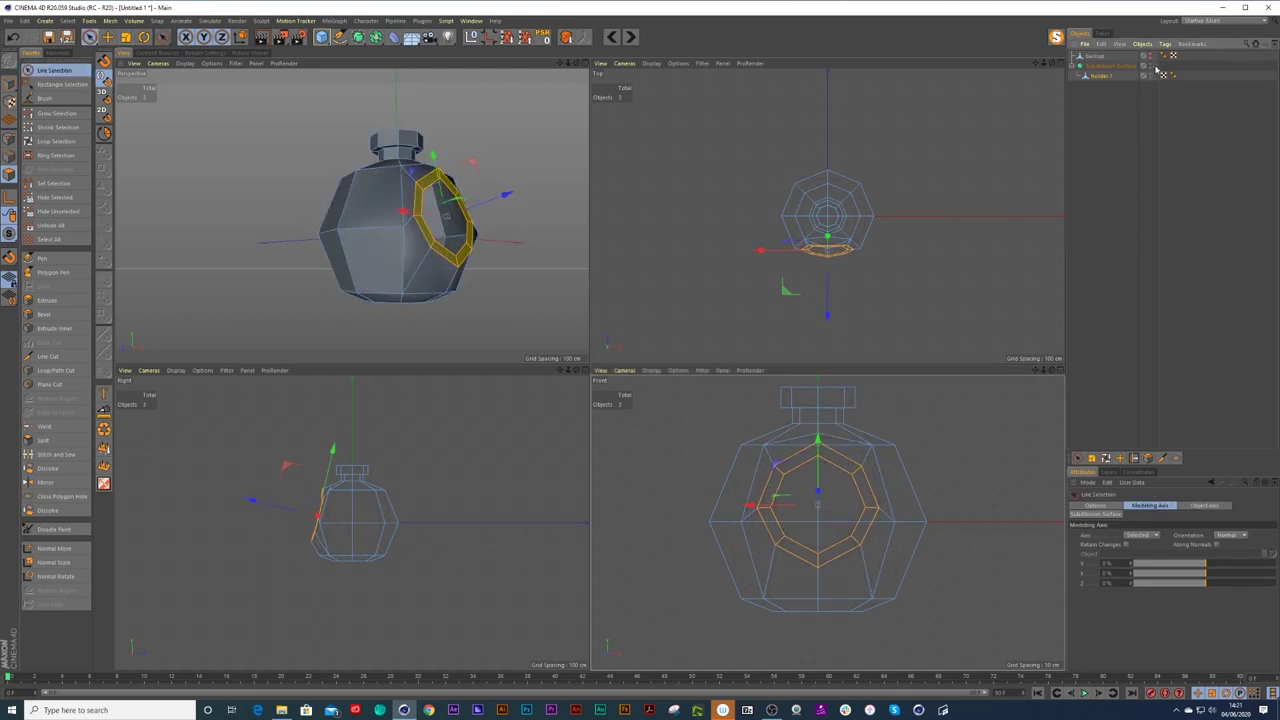
click(584, 63)
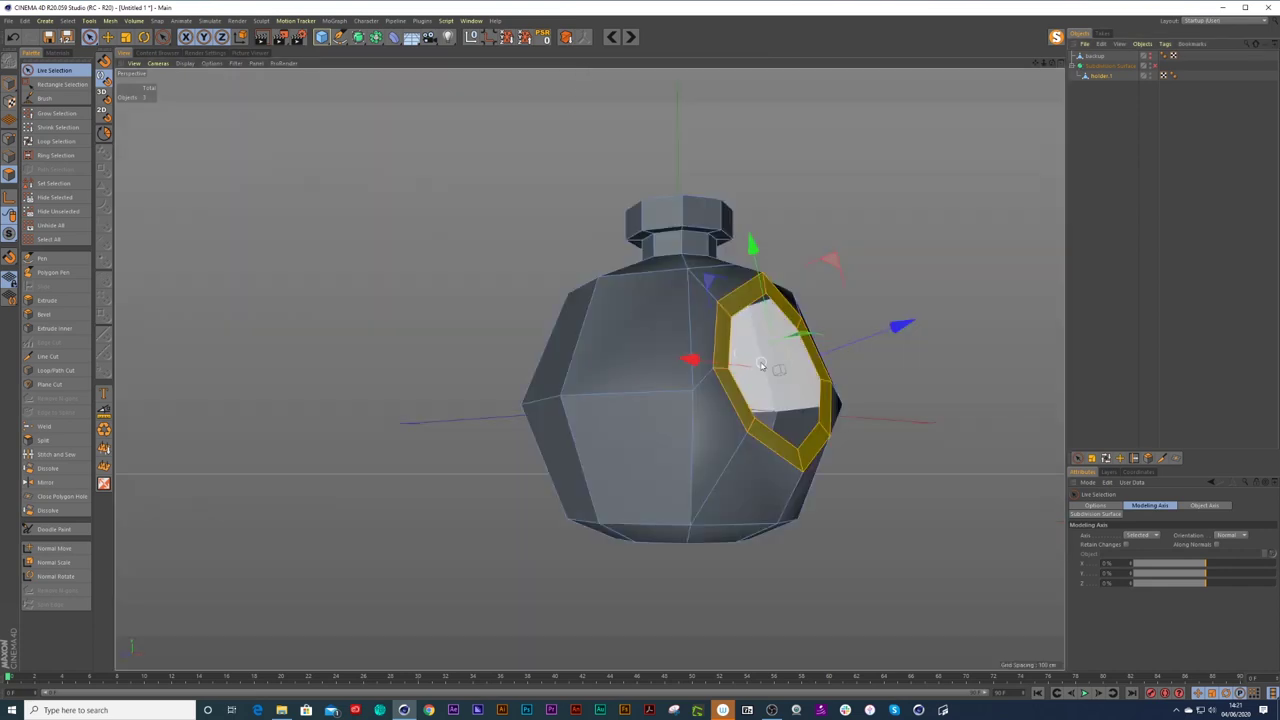
Add a new Shrink Wrap deformer as a child of the holder and set the backup object as its target.
alt+drag(726, 371, 661, 400)
click(741, 371)
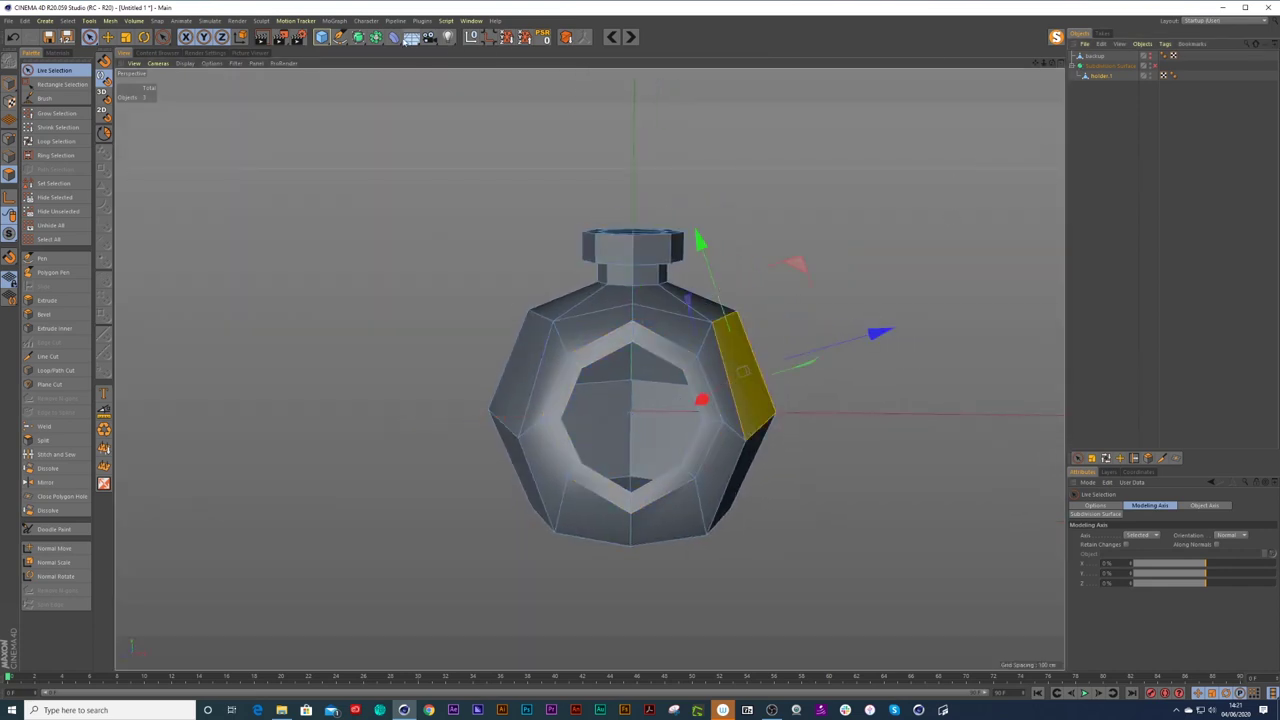
click(402, 39)
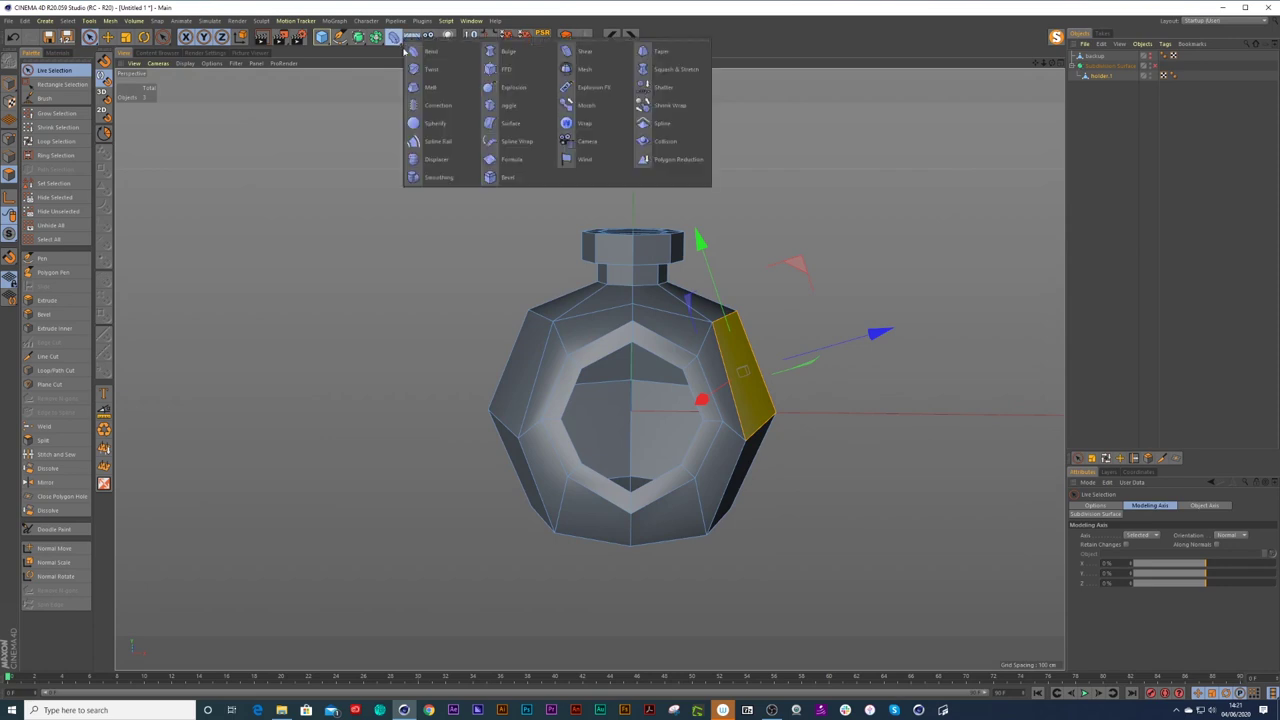
click(670, 105)
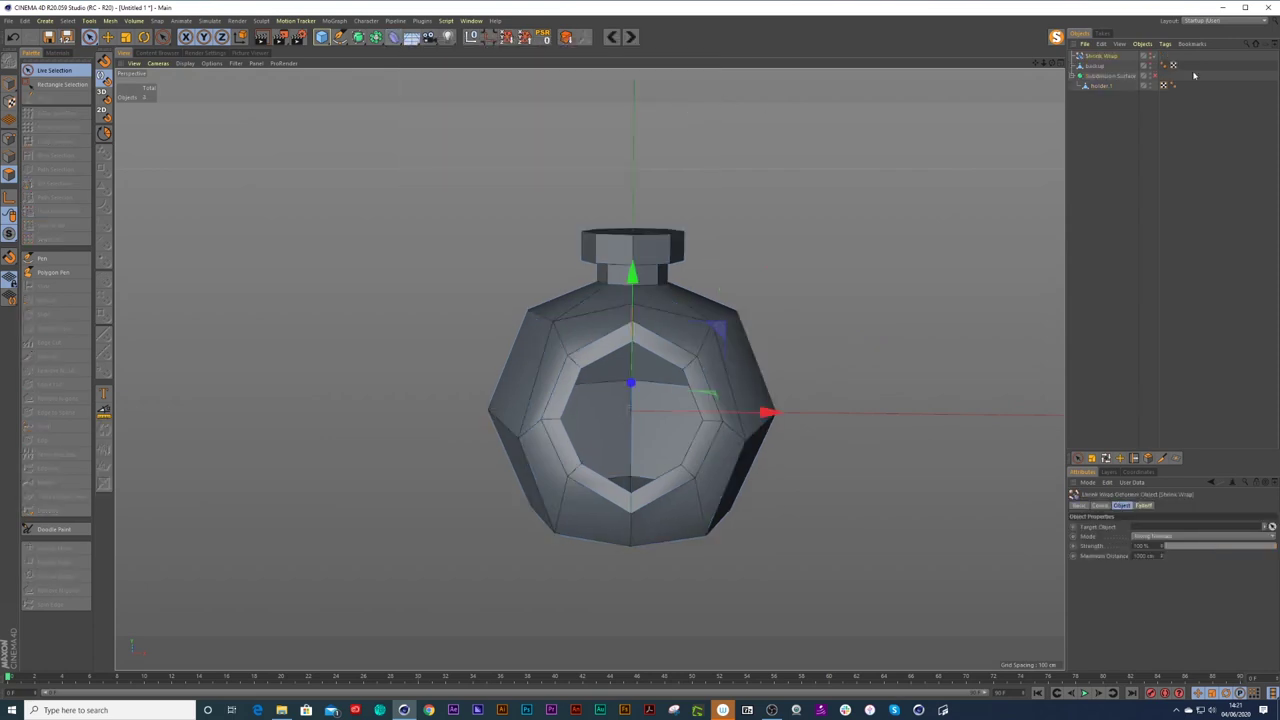
mouse_move(1117, 58)
mouse_down()
mouse_move(1105, 92)
mouse_move(1108, 78)
mouse_up()
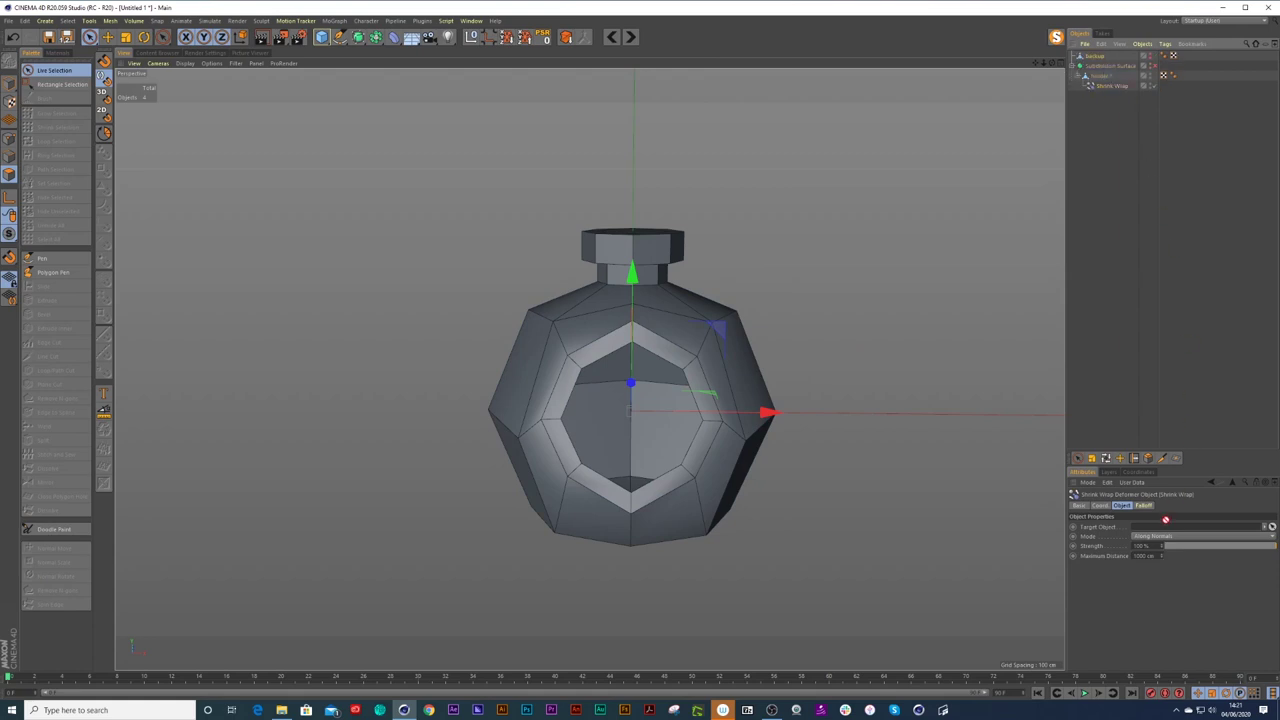
alt+right_drag(597, 488, 605, 488)
mouse_move(607, 462)
alt+mouse_down()
mouse_move(746, 468)
mouse_move(615, 447)
mouse_move(474, 449)
mouse_move(603, 449)
alt+mouse_up()
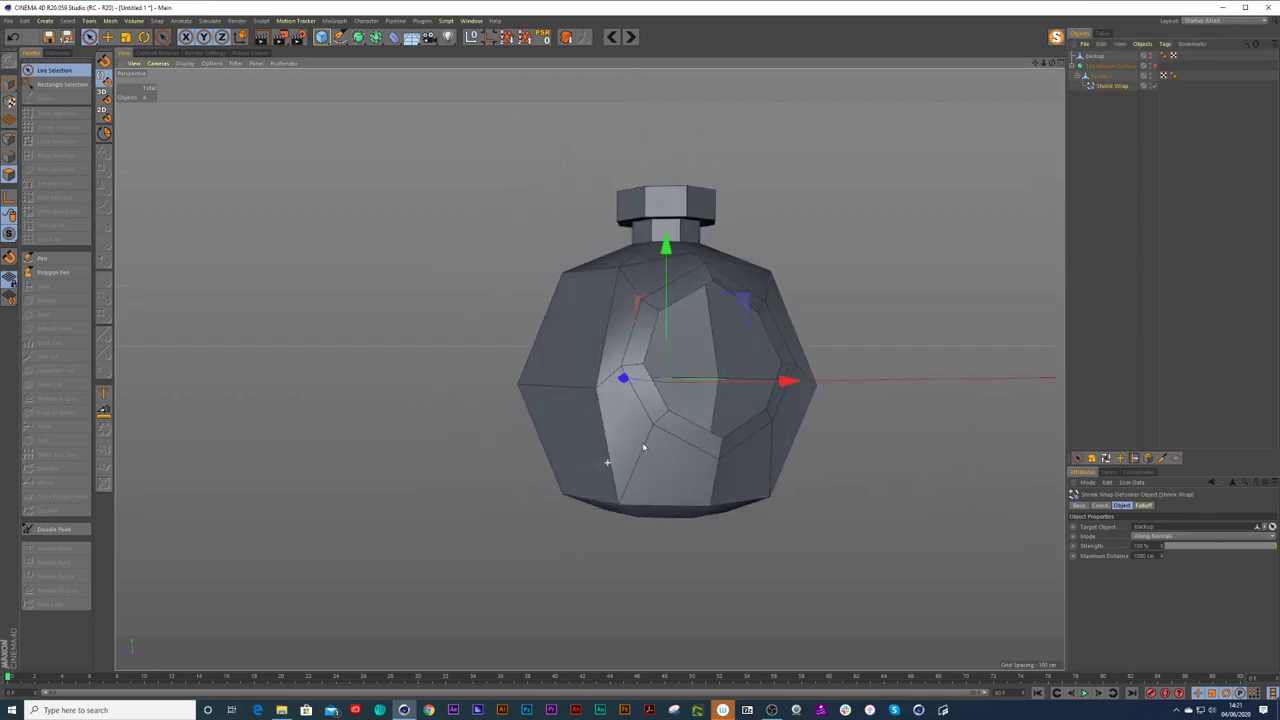
Merge the holder and its Shrink Wrap into one object named holder, and compare it with the Subdivision Surface on and off.
click(1106, 77)
ctrl+click(1110, 86)
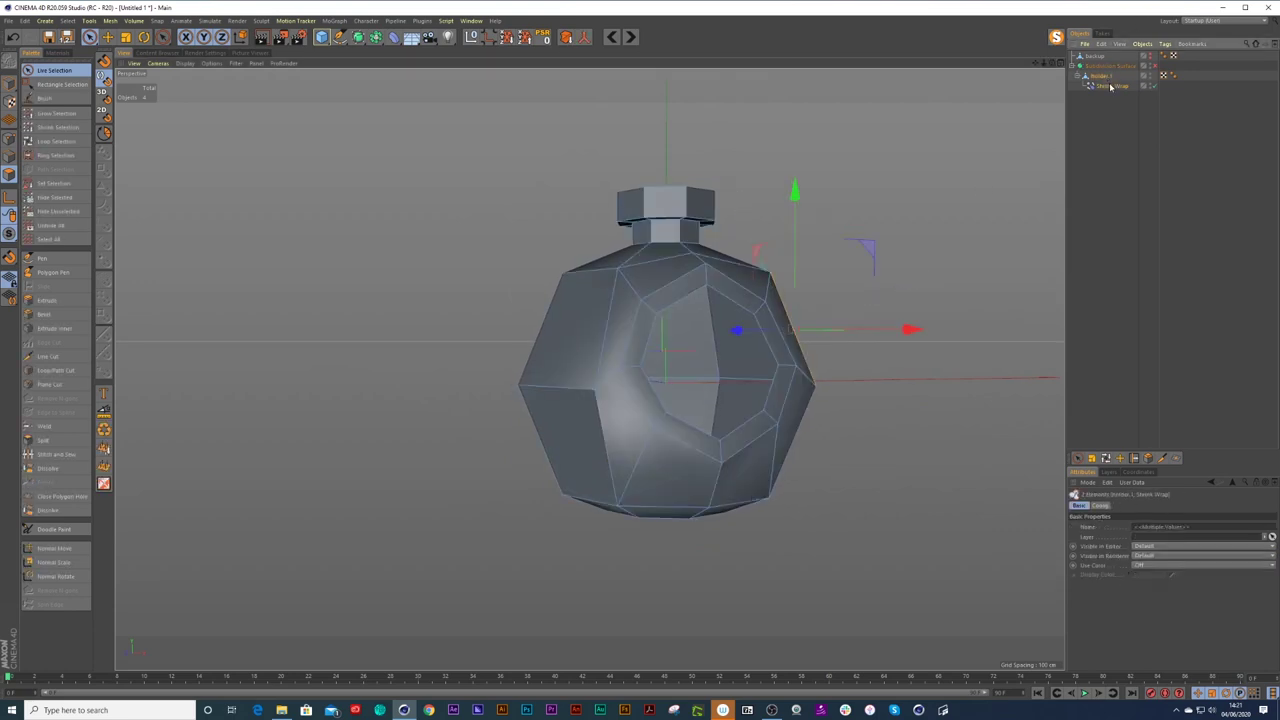
click(584, 41)
scroll(688, 388, up, 1)
alt+drag(700, 371, 794, 373)
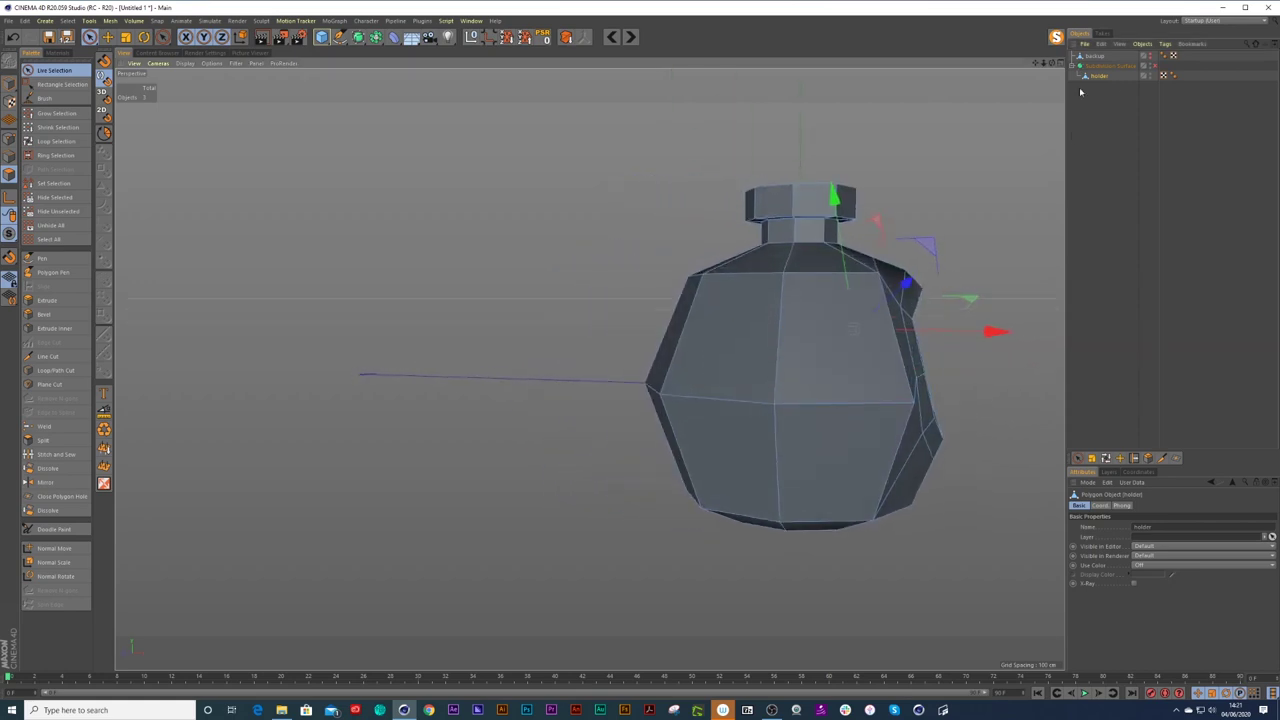
click(1158, 66)
alt+drag(949, 298, 800, 330)
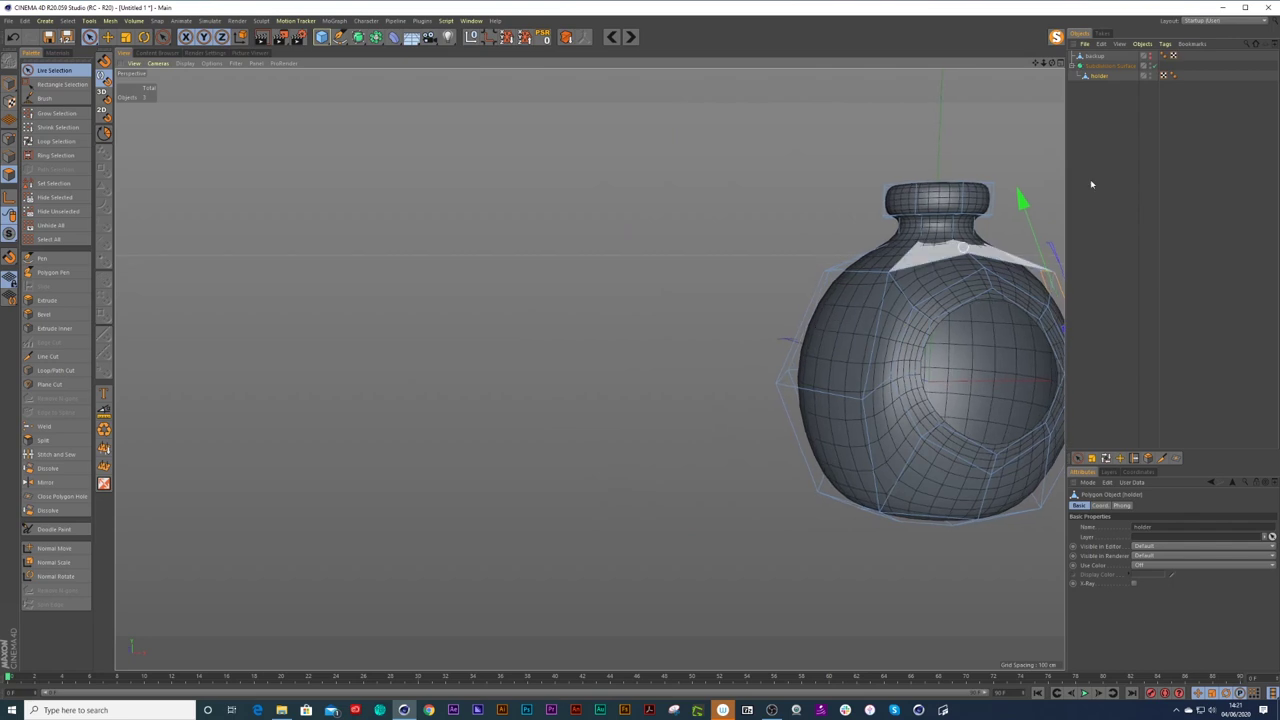
click(1158, 66)
alt+drag(996, 283, 688, 296)
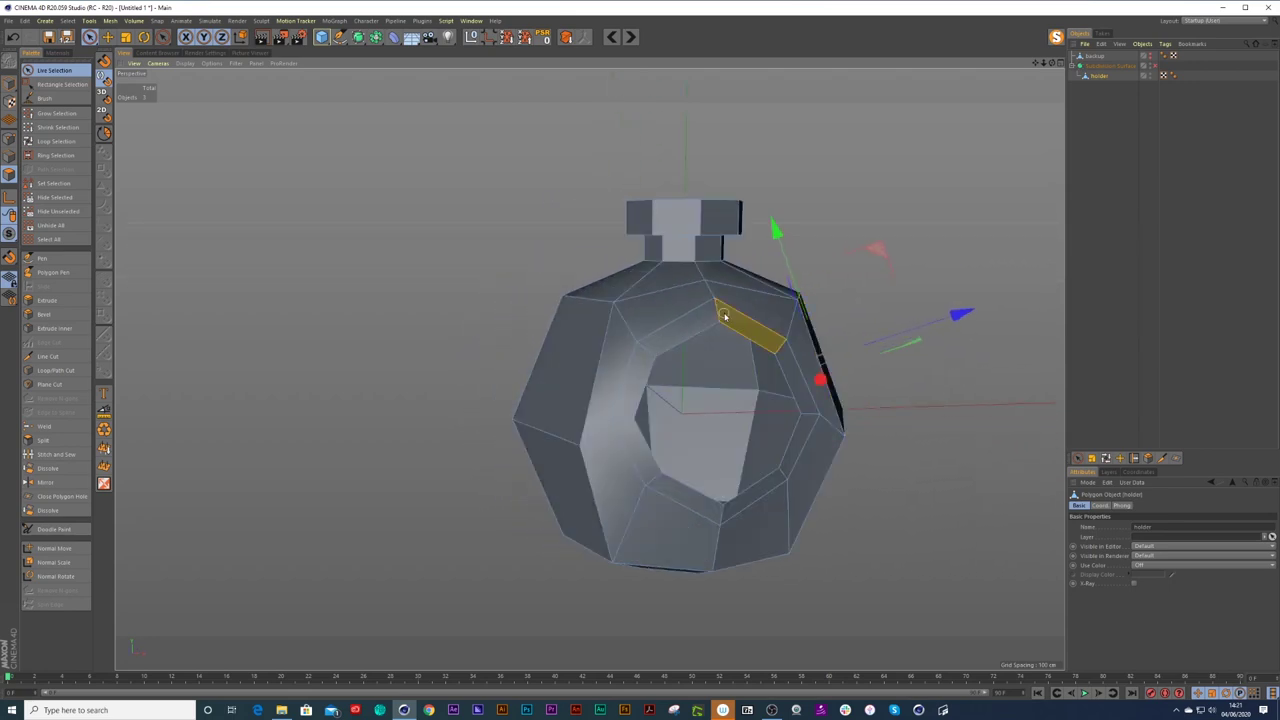
Loop-select the polygon ring surrounding the merged holder's front opening.
key(u)
key(l)
click(726, 316)
alt+drag(768, 343, 657, 418)
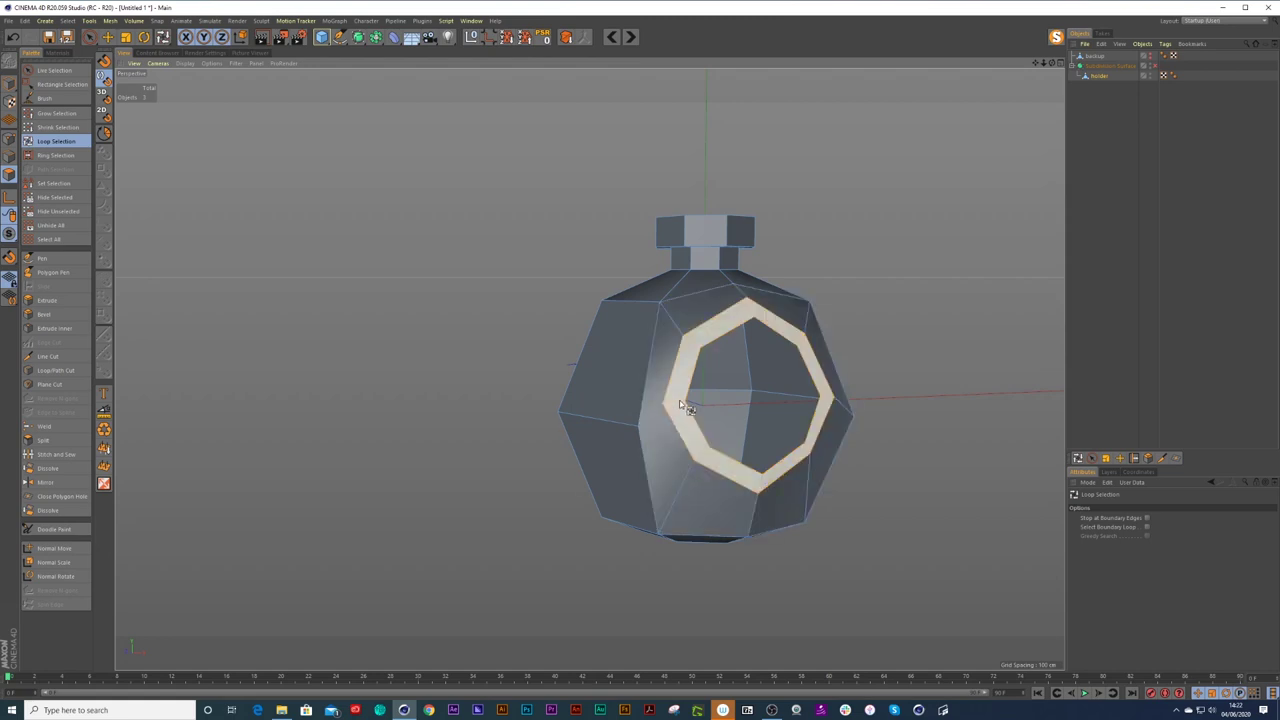
alt+drag(737, 400, 932, 396)
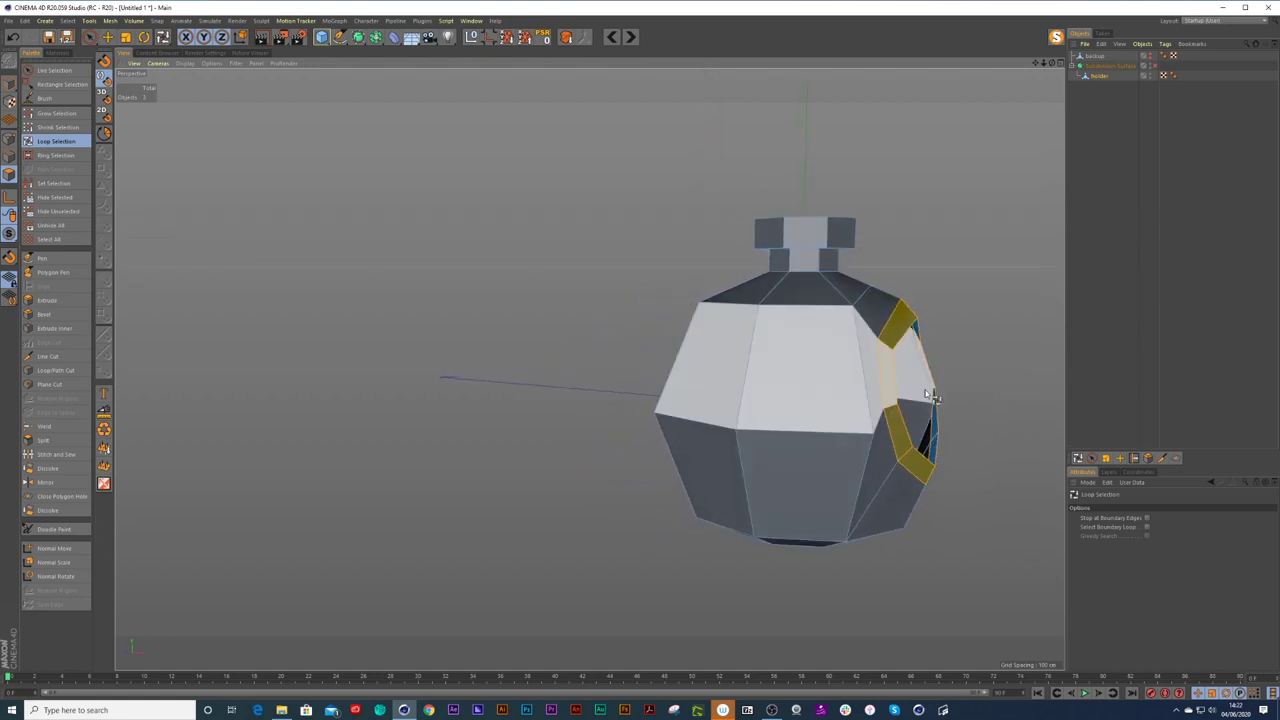
Flatten the selected polygon ring by scaling it along its normal, finishing in the right view.
key(t)
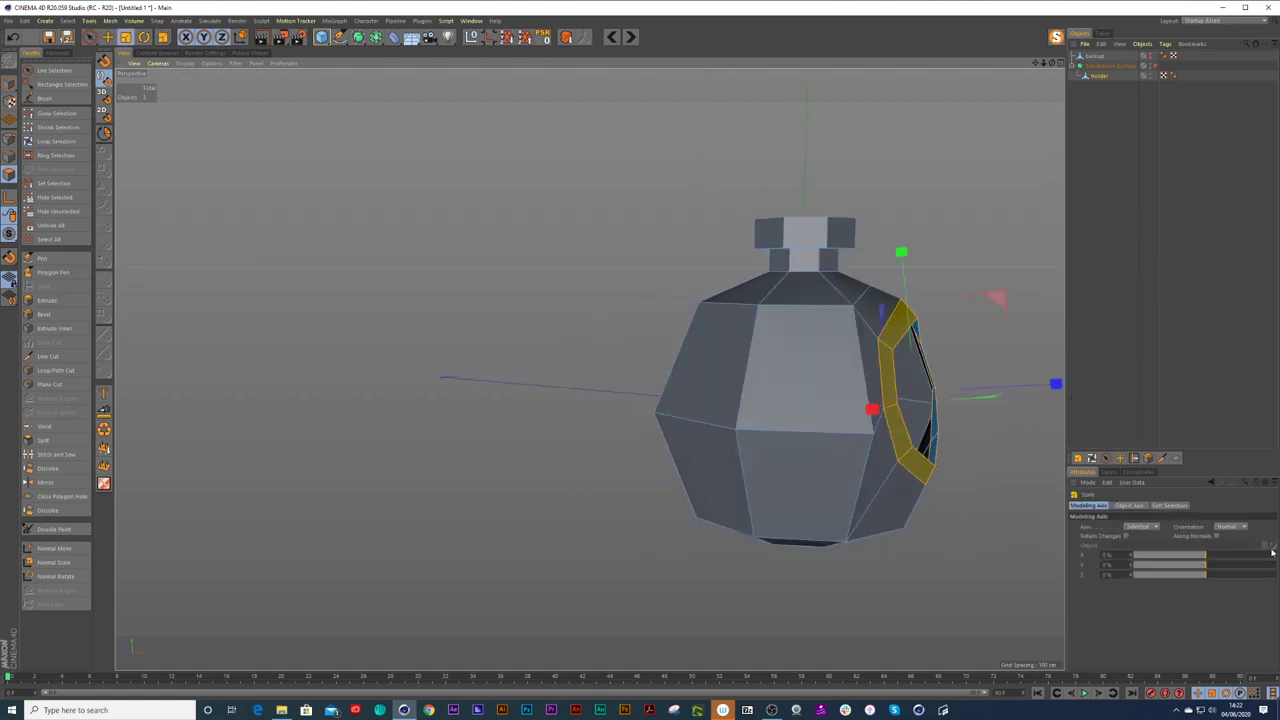
drag(1056, 384, 858, 405)
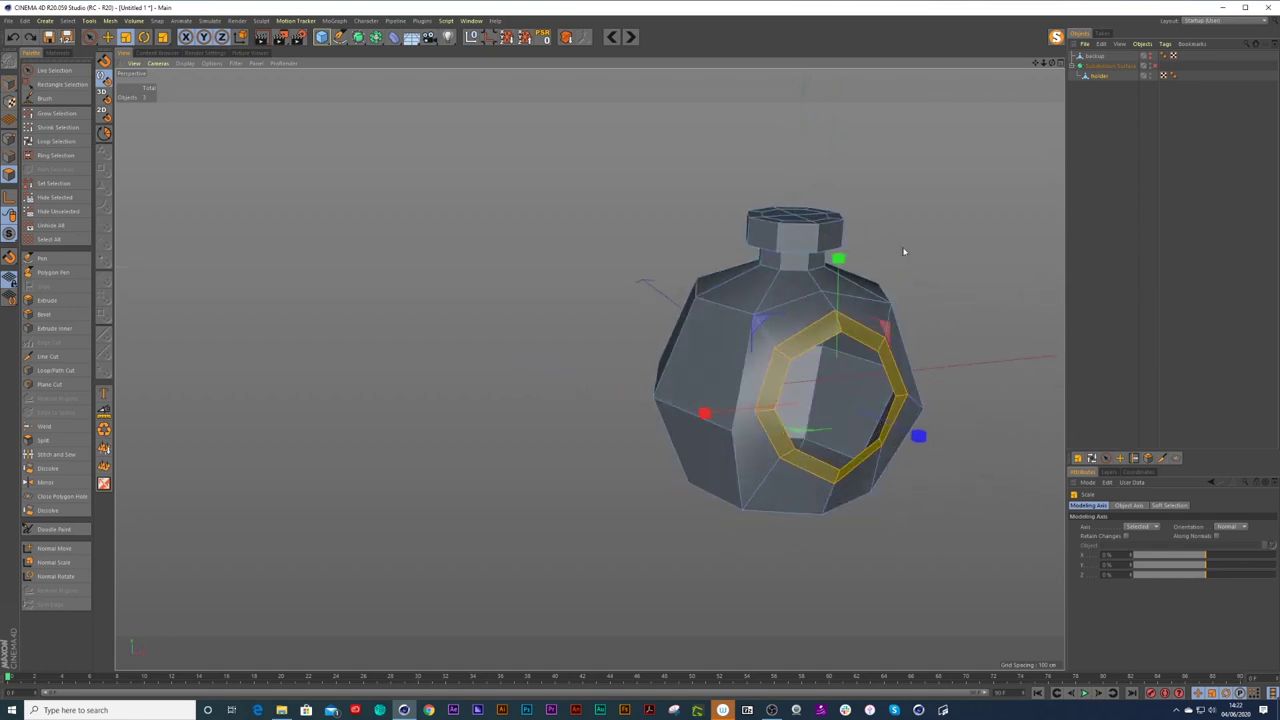
click(1061, 62)
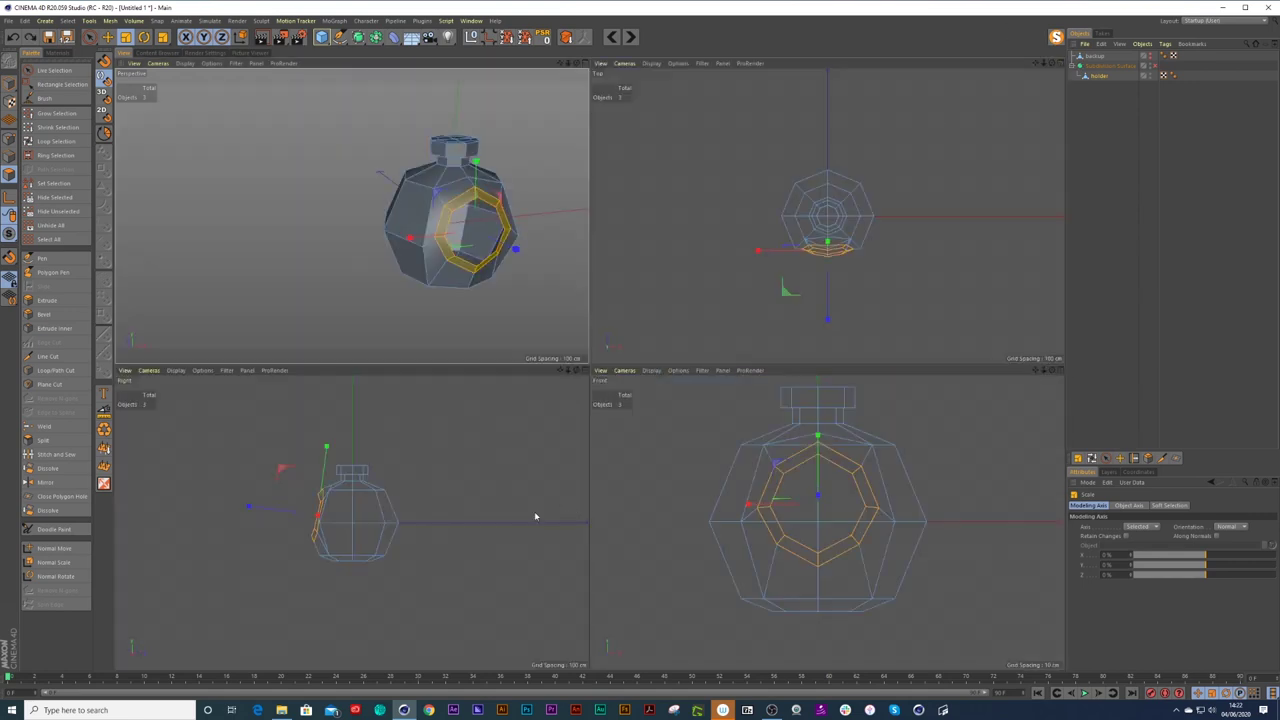
alt+right_drag(350, 513, 283, 513)
drag(281, 513, 352, 530)
click(586, 64)
alt+drag(756, 433, 826, 392)
alt+middle_drag(832, 388, 654, 397)
alt+drag(653, 397, 769, 394)
Extrude the flattened ring outward along its normal to form a raised rim around the opening.
key(space)
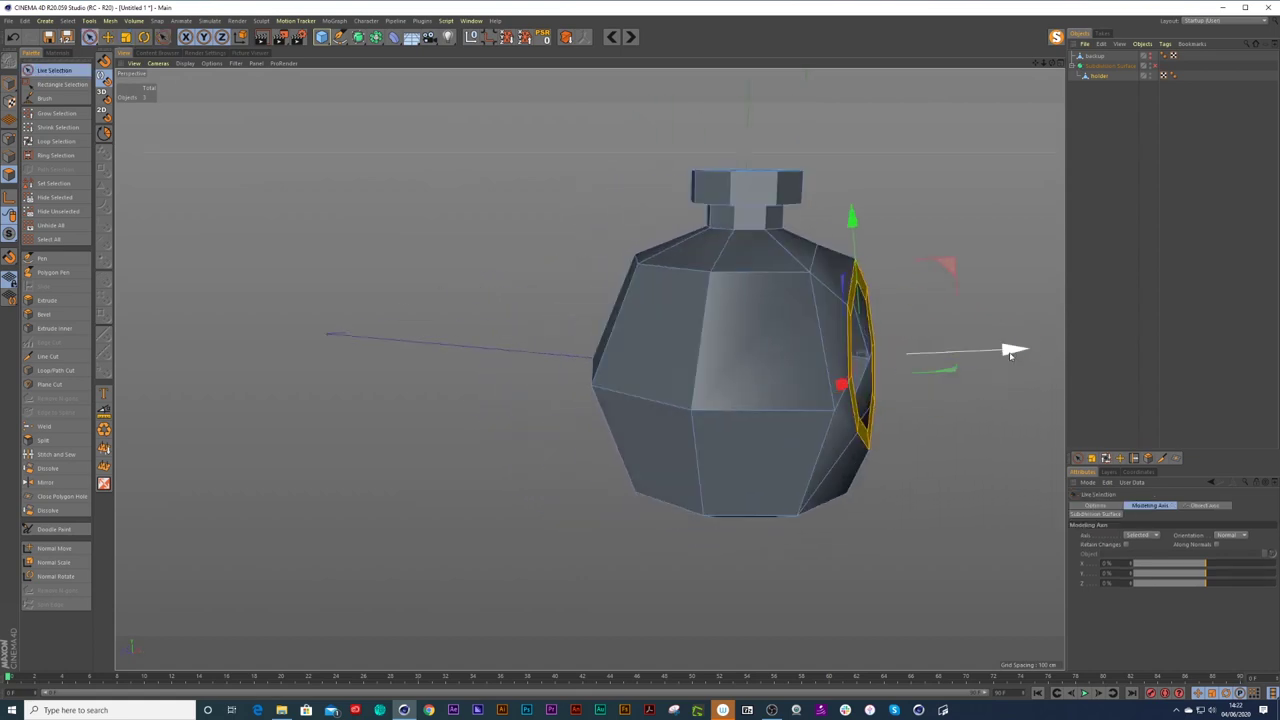
drag(1017, 357, 1029, 360)
drag(1031, 359, 1034, 354)
alt+drag(934, 414, 849, 412)
scroll(878, 400, down, 2)
alt+middle_drag(880, 400, 592, 408)
mouse_move(604, 394)
alt+mouse_down()
mouse_move(608, 410)
mouse_move(592, 412)
alt+mouse_up()
Examine the raised rim with the Subdivision Surface on and off, then inspect its profile in the four views.
click(1155, 66)
click(1103, 171)
alt+drag(640, 336, 606, 391)
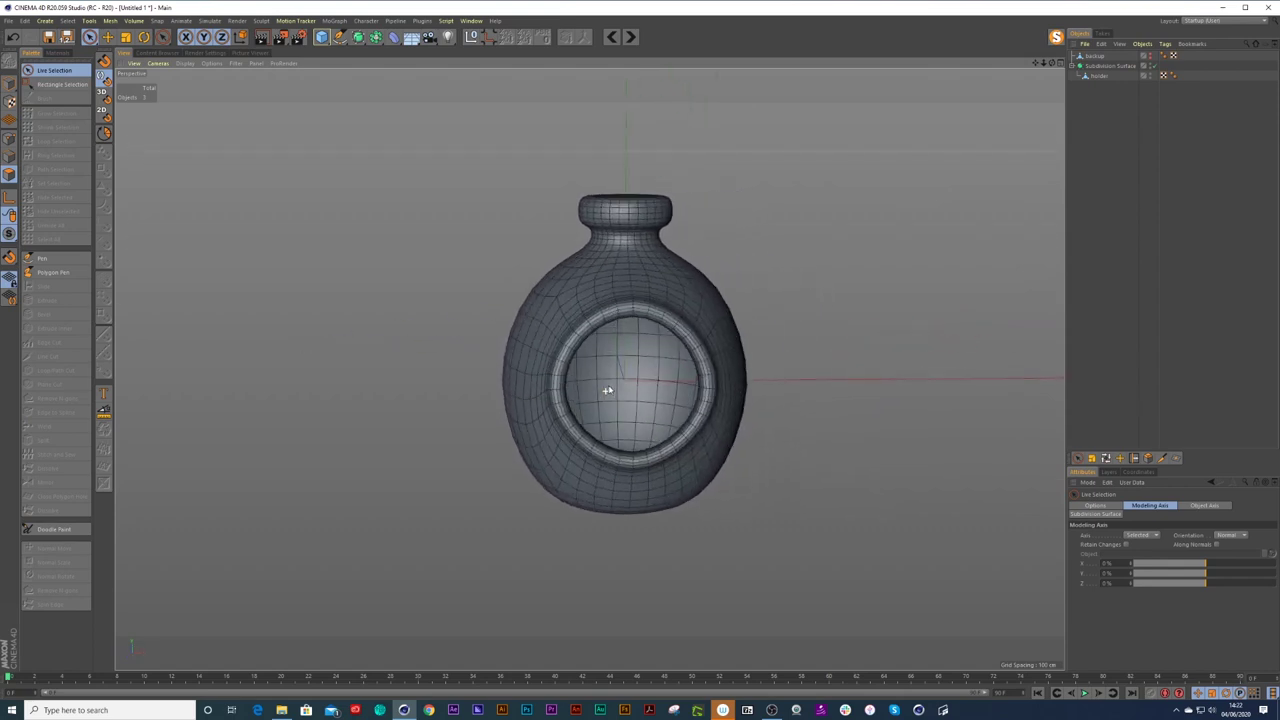
click(1157, 66)
alt+drag(723, 286, 660, 329)
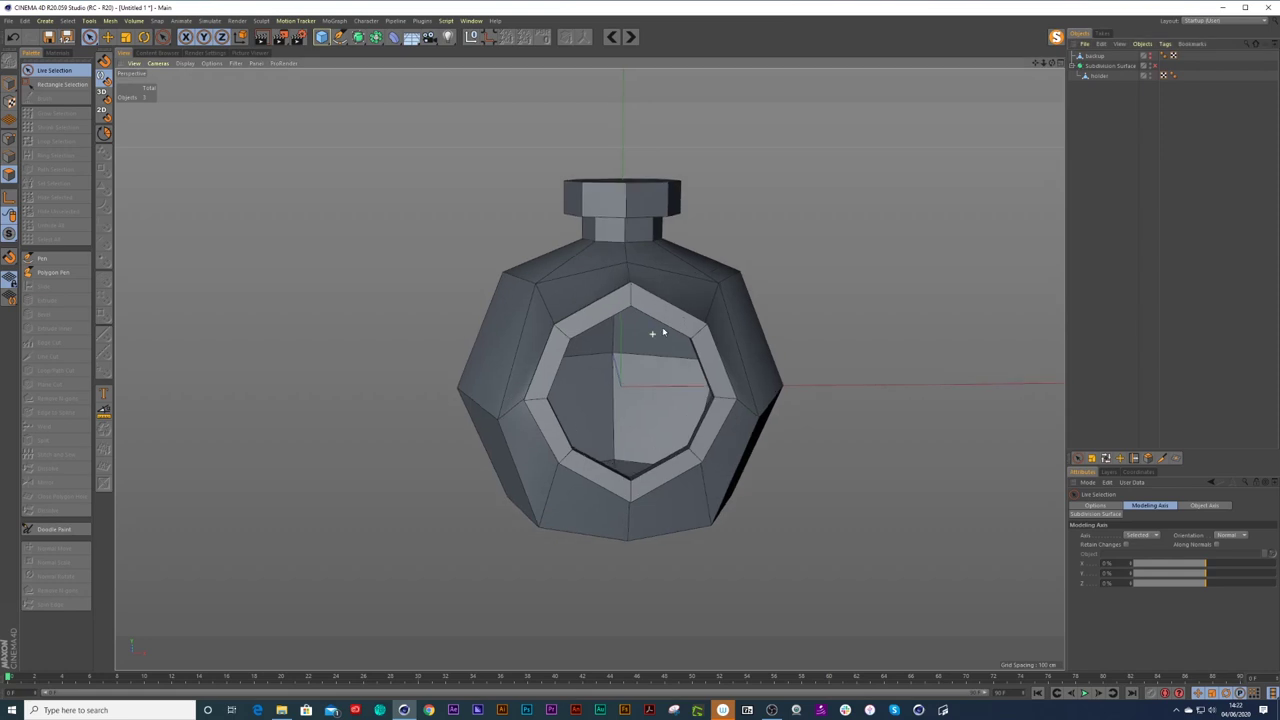
scroll(650, 333, up, 2)
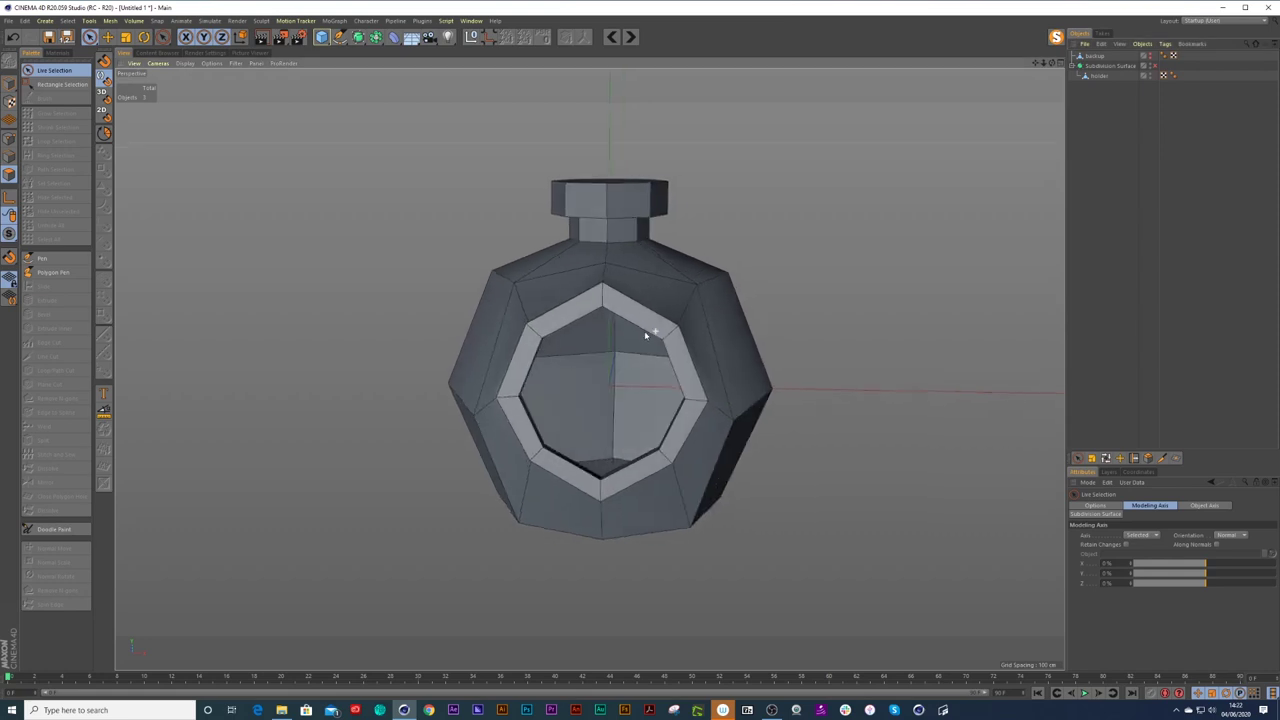
click(1061, 64)
scroll(826, 544, up, 4)
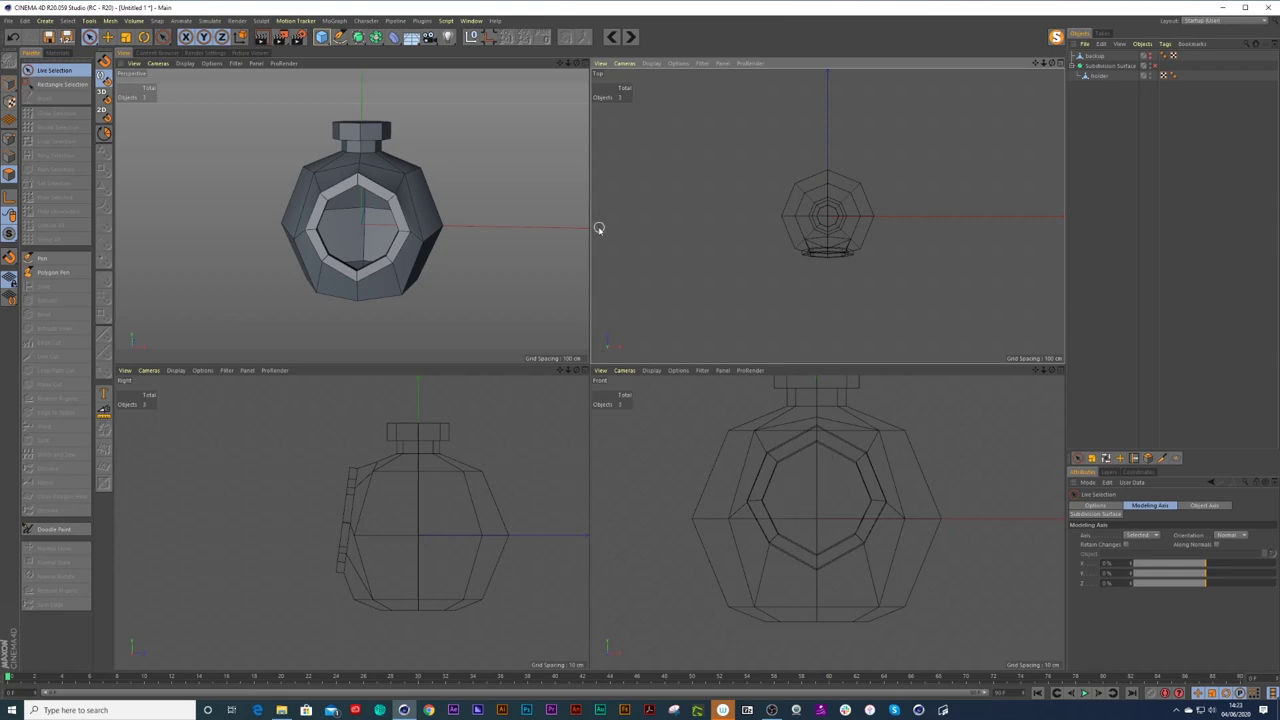
Create an n-Side spline, scale it down to fit within the holder body, and rotate it upright to face the front.
click(340, 37)
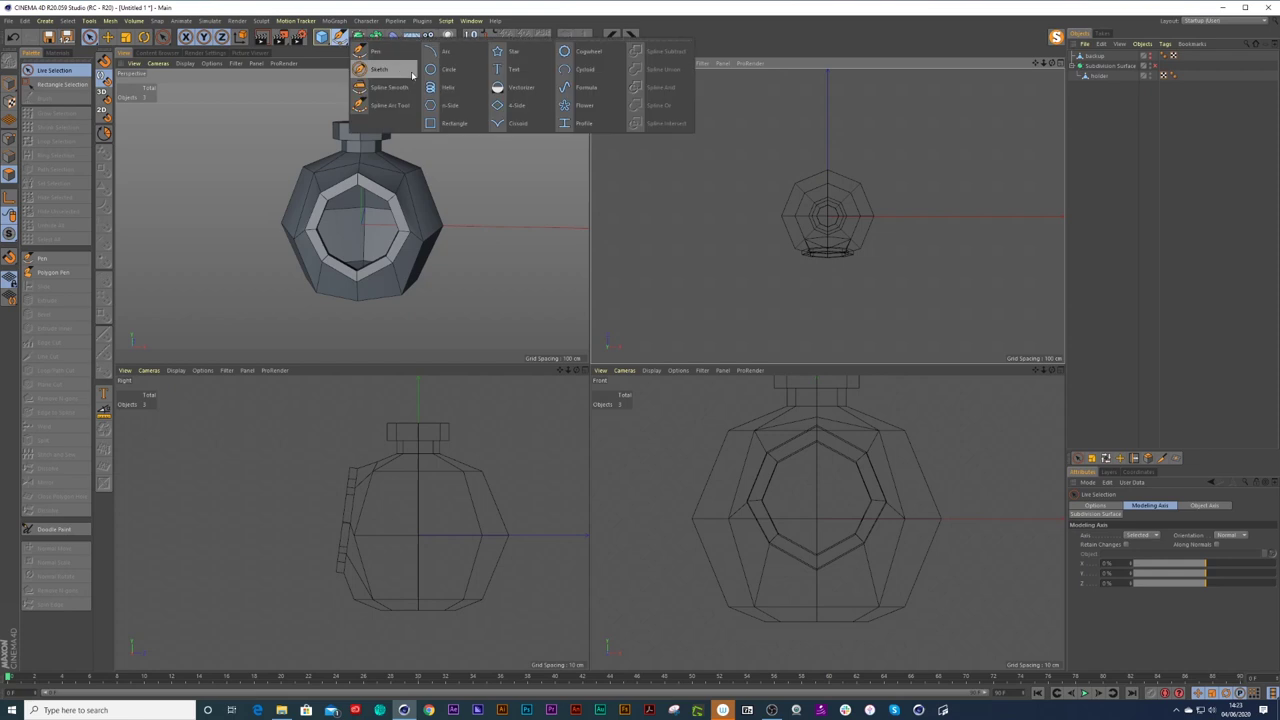
click(437, 105)
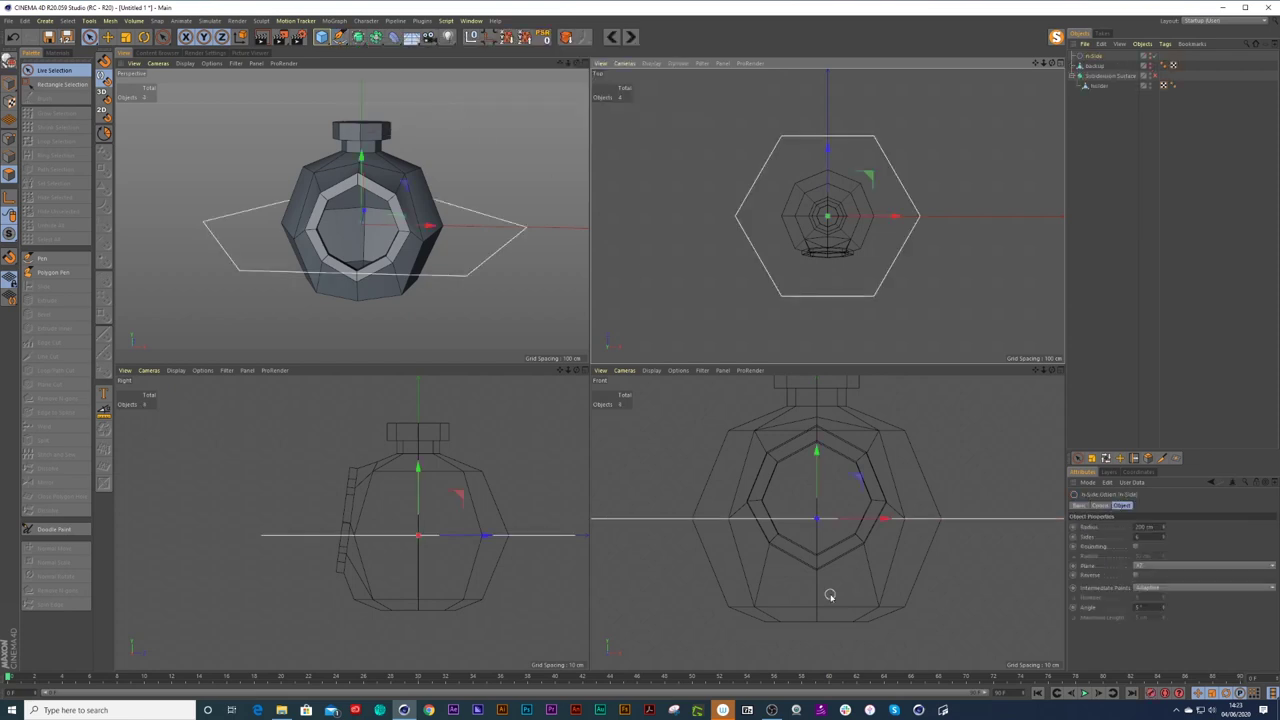
key(t)
drag(936, 484, 807, 600)
key(r)
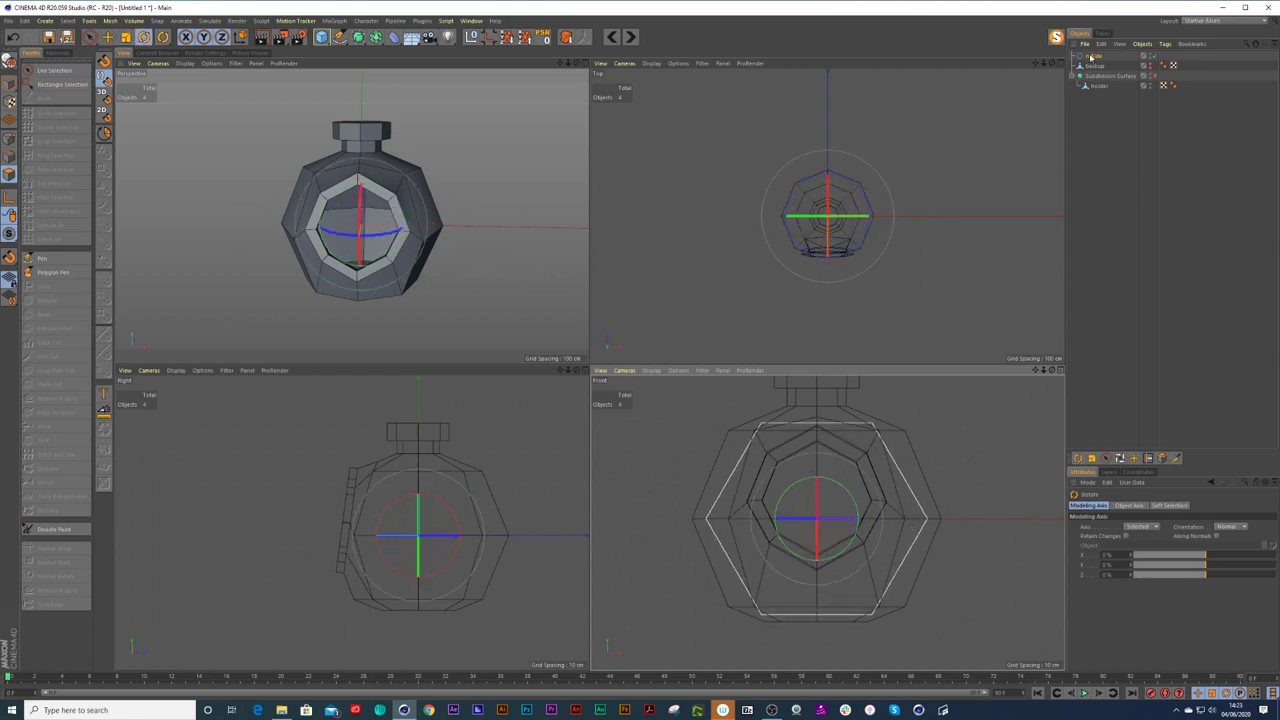
Set the n-Side spline to 8 sides, then scale and raise it to match the holder's front opening as a guide.
click(1092, 56)
click(1137, 537)
text(8)
key(Return)
key(t)
drag(971, 458, 857, 516)
key(space)
drag(817, 454, 817, 433)
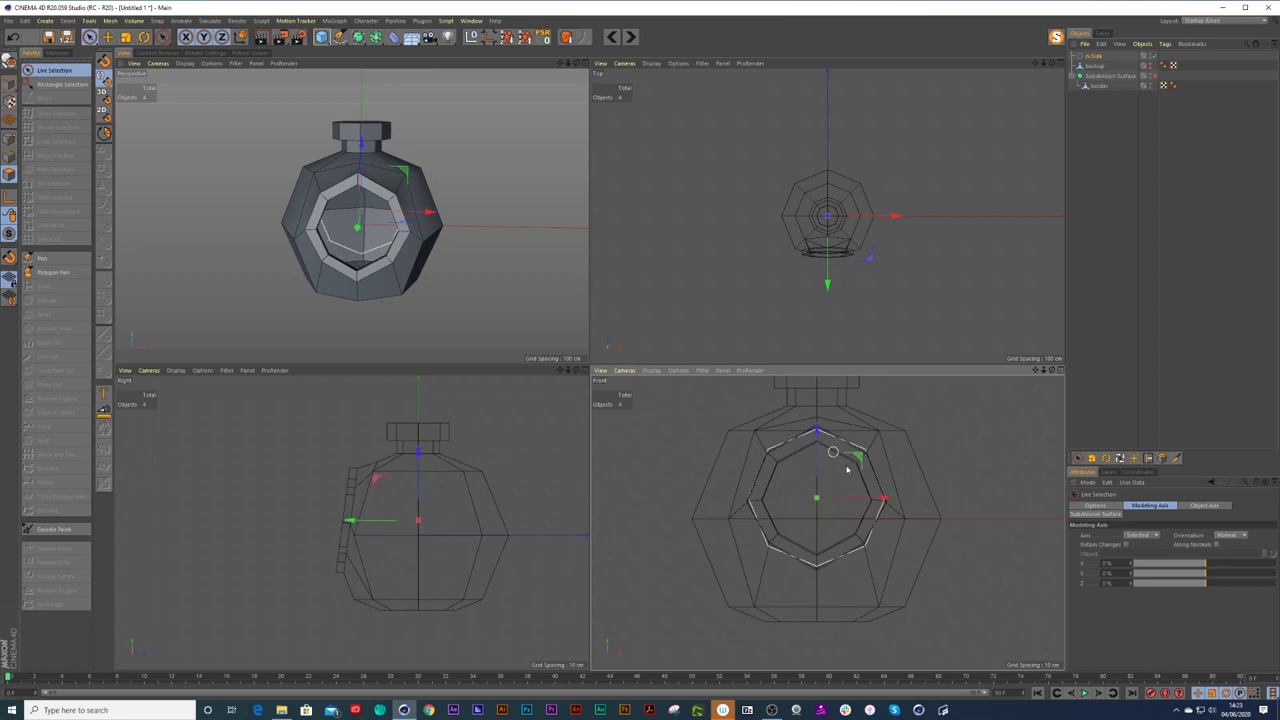
Try to scale the holder's selected rim face ring vertically to match the octagonal guide.
scroll(848, 486, up, 3)
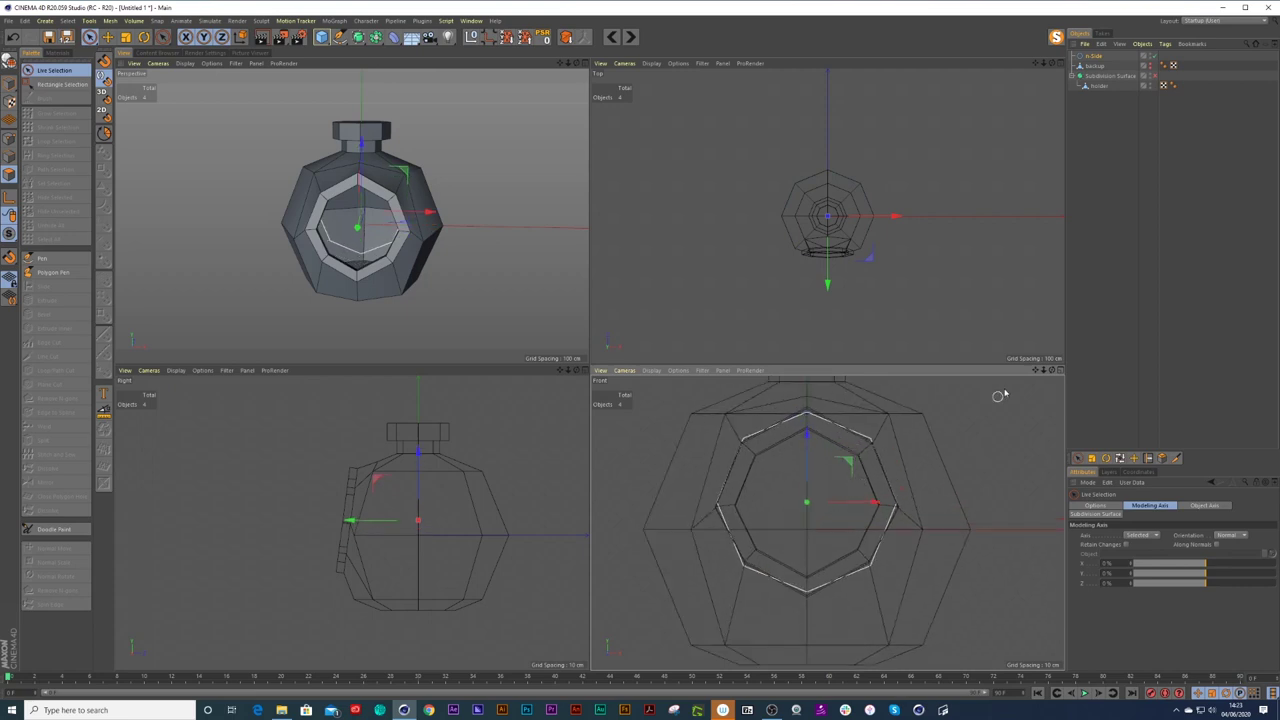
click(1098, 85)
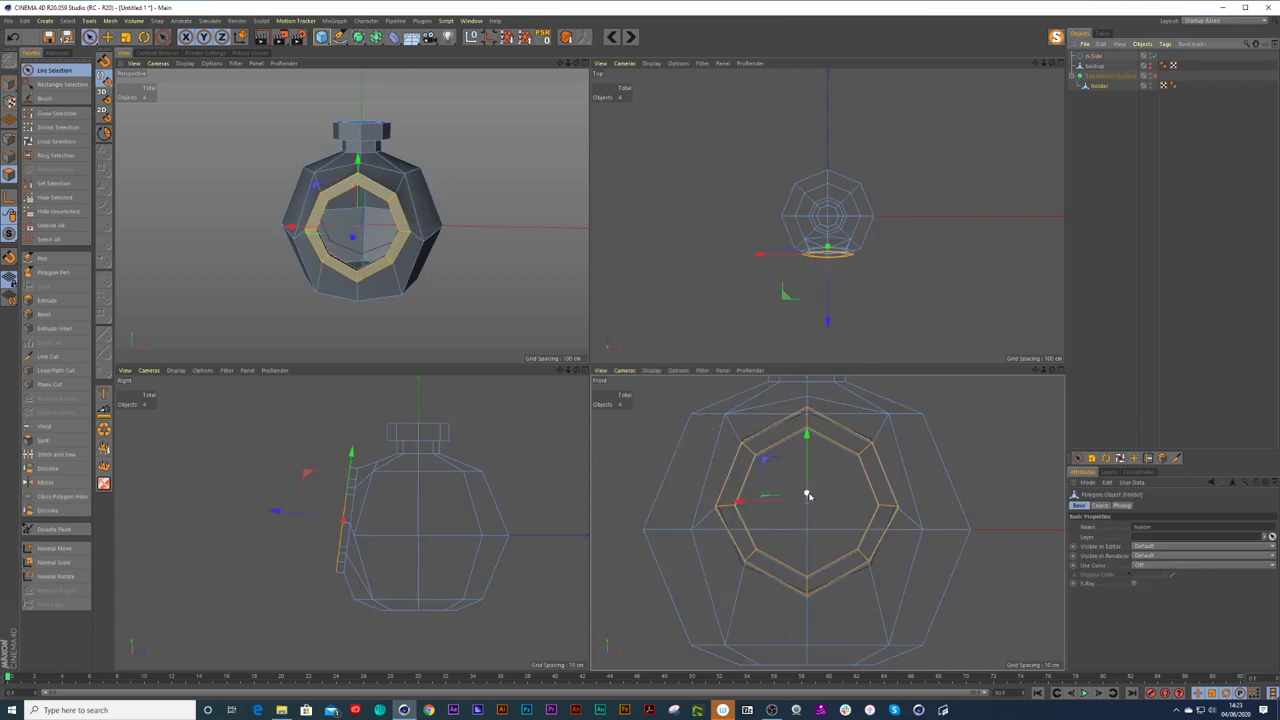
key(t)
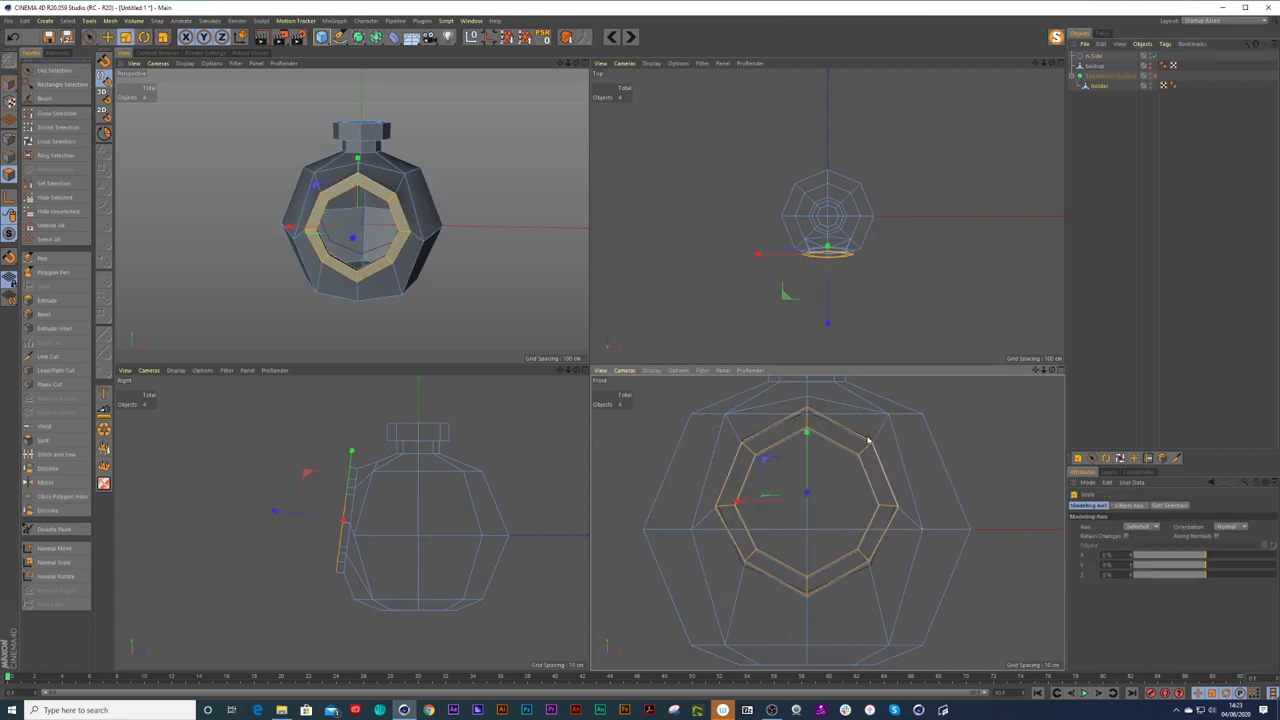
drag(807, 435, 807, 439)
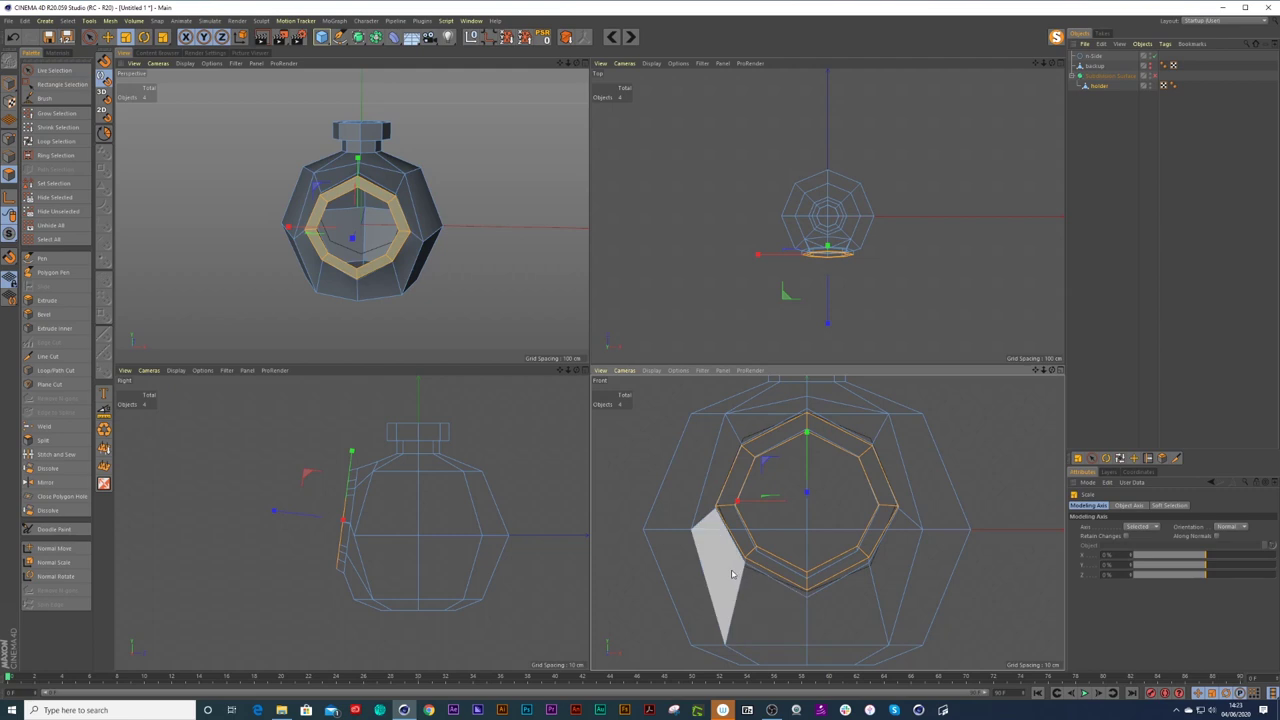
key(space)
Grow the selection to cover the whole raised rim and try scaling it to match the octagonal guide in the front view.
mouse_move(371, 246)
alt+mouse_down()
mouse_move(470, 236)
mouse_move(449, 233)
alt+mouse_up()
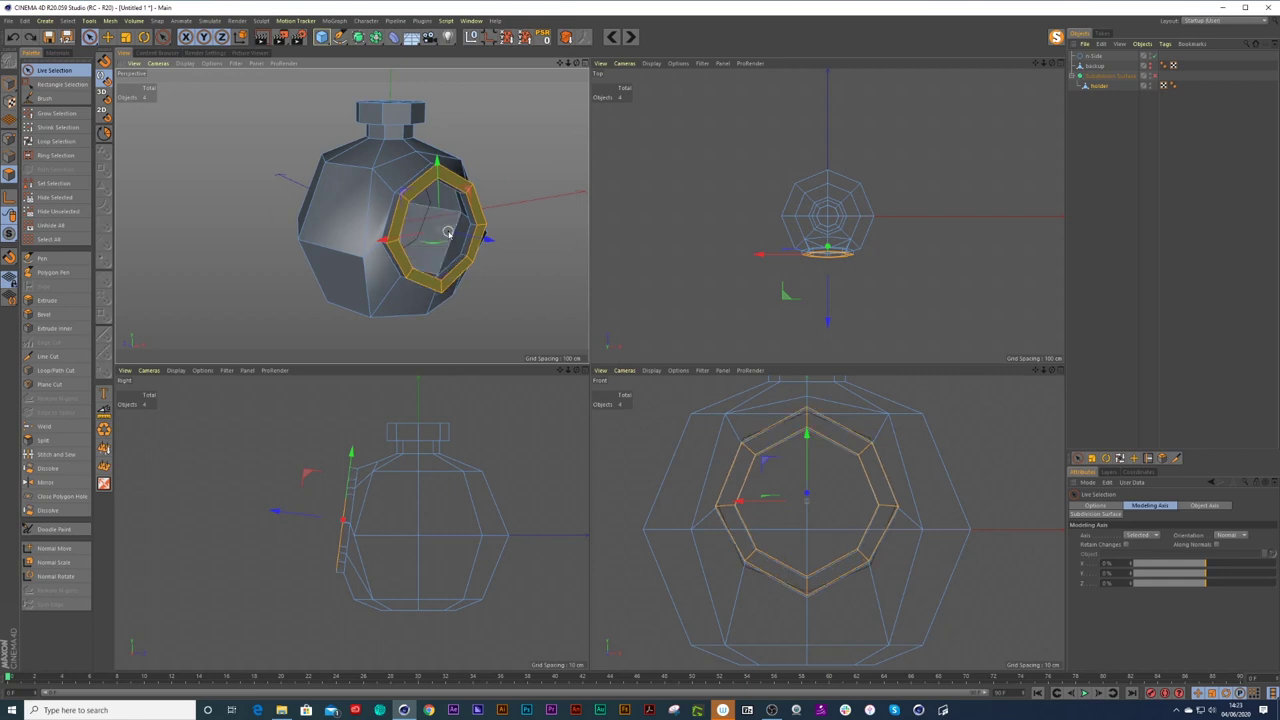
key(u)
key(y)
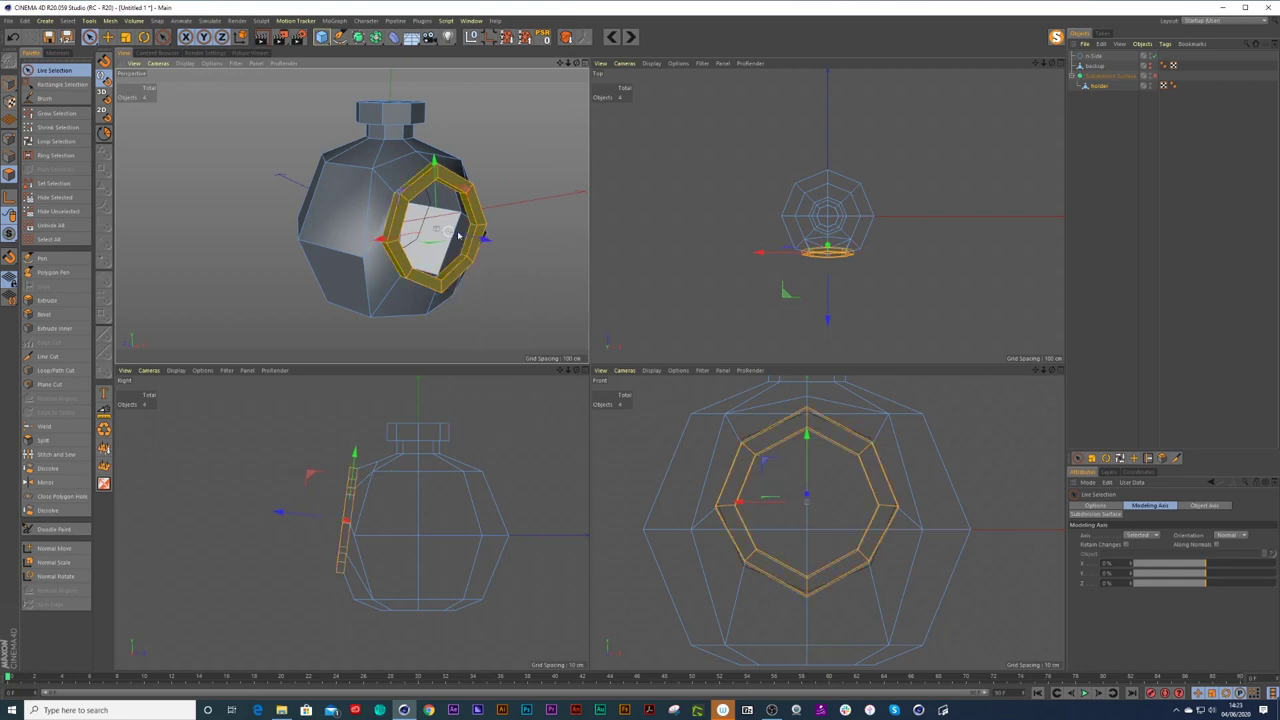
middle_click(801, 498)
mouse_move(803, 497)
mouse_down()
mouse_move(808, 410)
mouse_move(830, 474)
mouse_move(808, 528)
mouse_up()
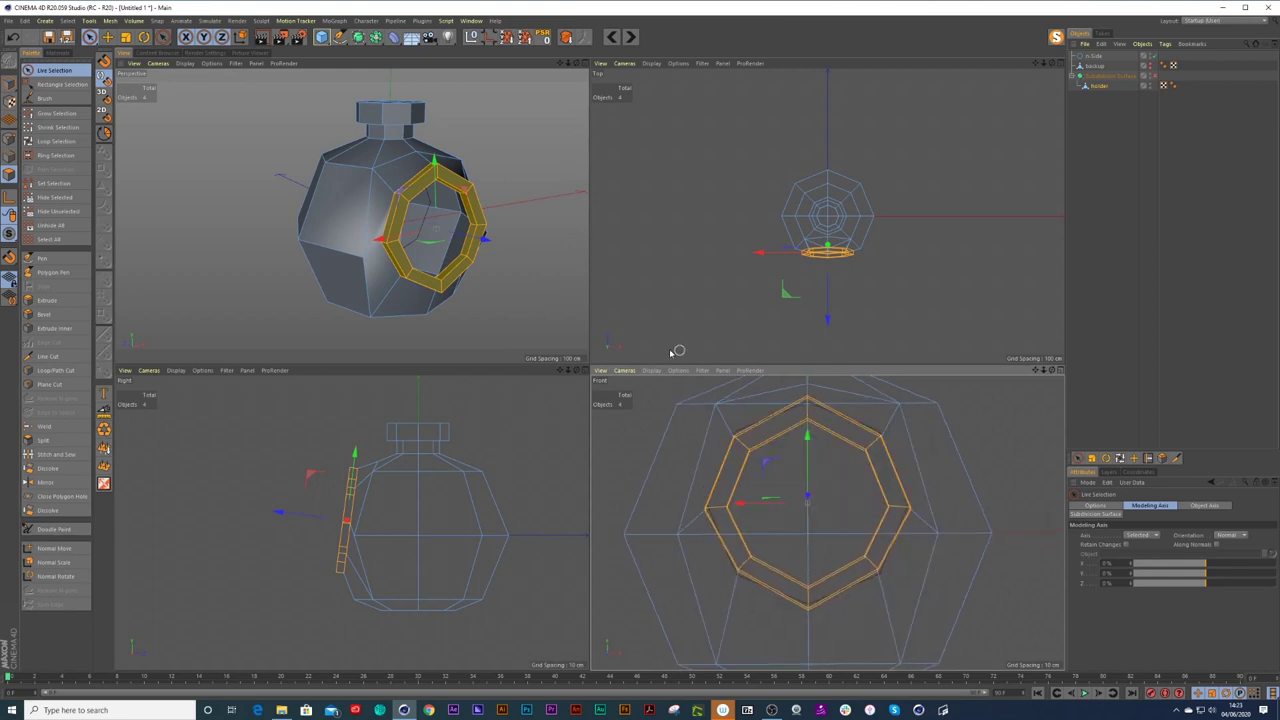
click(648, 371)
mouse_move(607, 373)
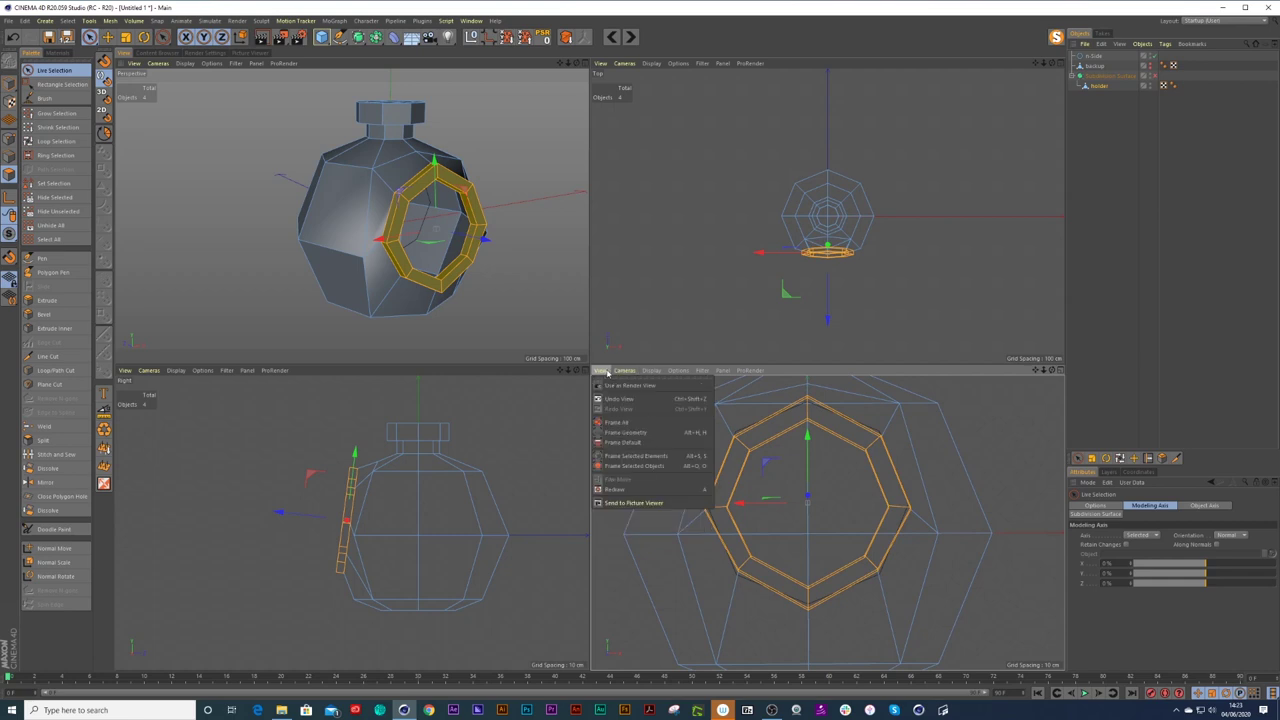
click(625, 442)
drag(830, 490, 850, 522)
scroll(850, 522, up, 5)
key(t)
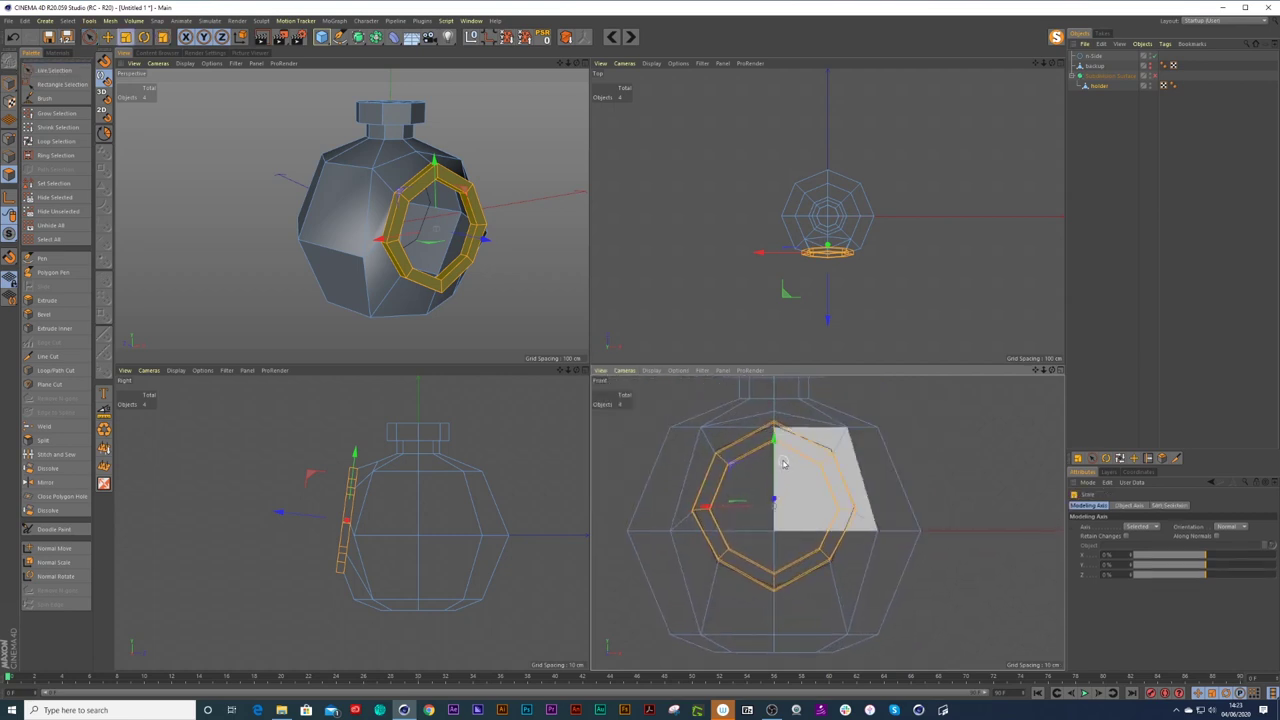
key(space)
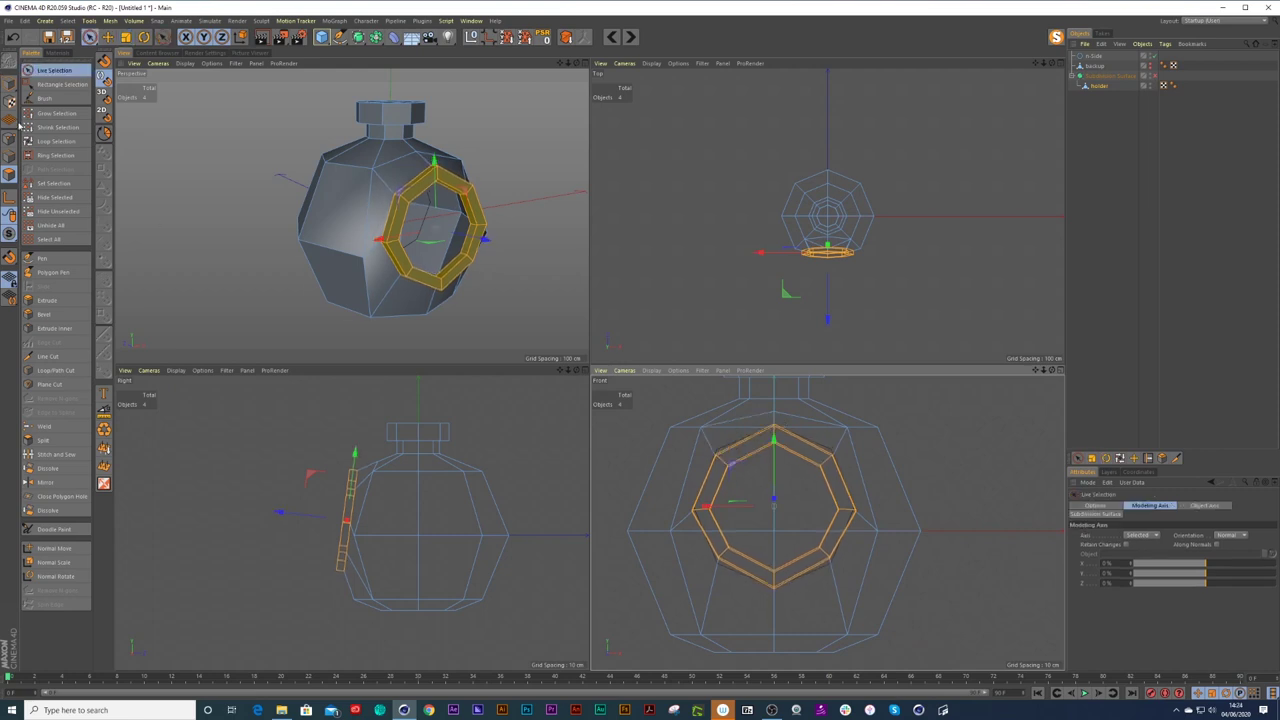
Try to move the rim's upper-left corner point onto the octagonal guide in the front view.
click(9, 139)
click(716, 455)
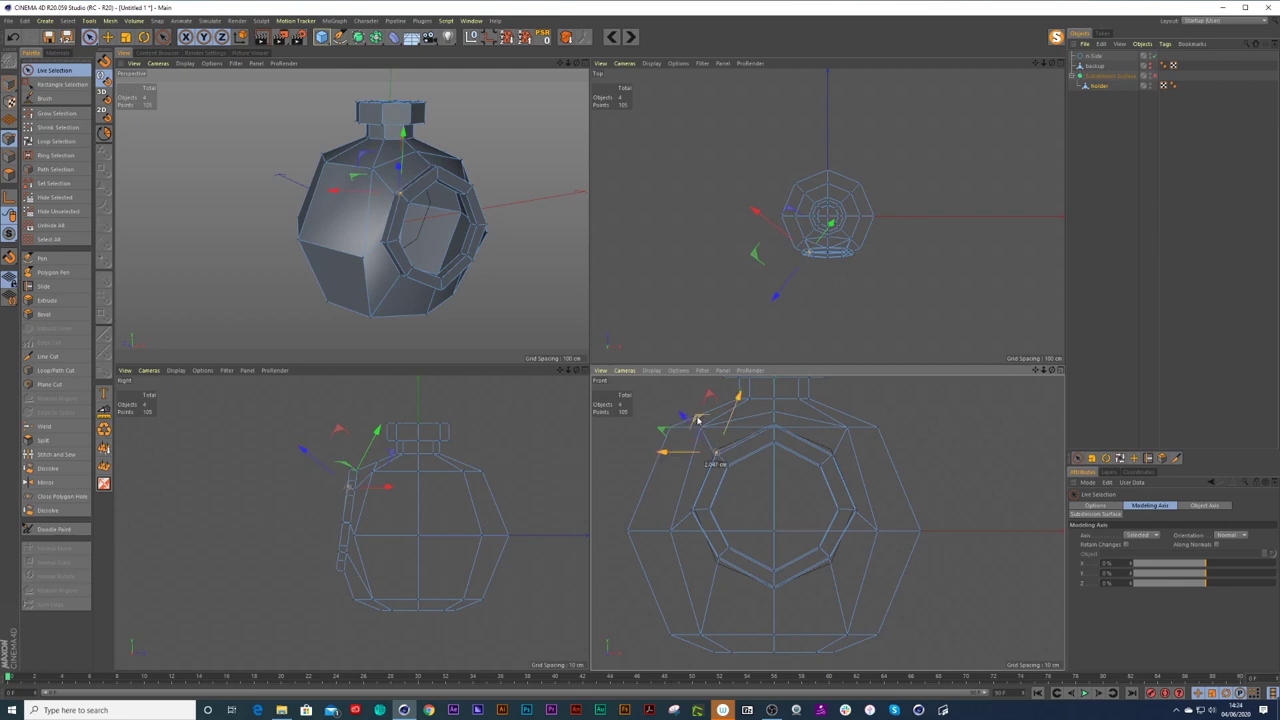
scroll(714, 457, up, 2)
scroll(738, 462, up, 3)
scroll(424, 183, up, 2)
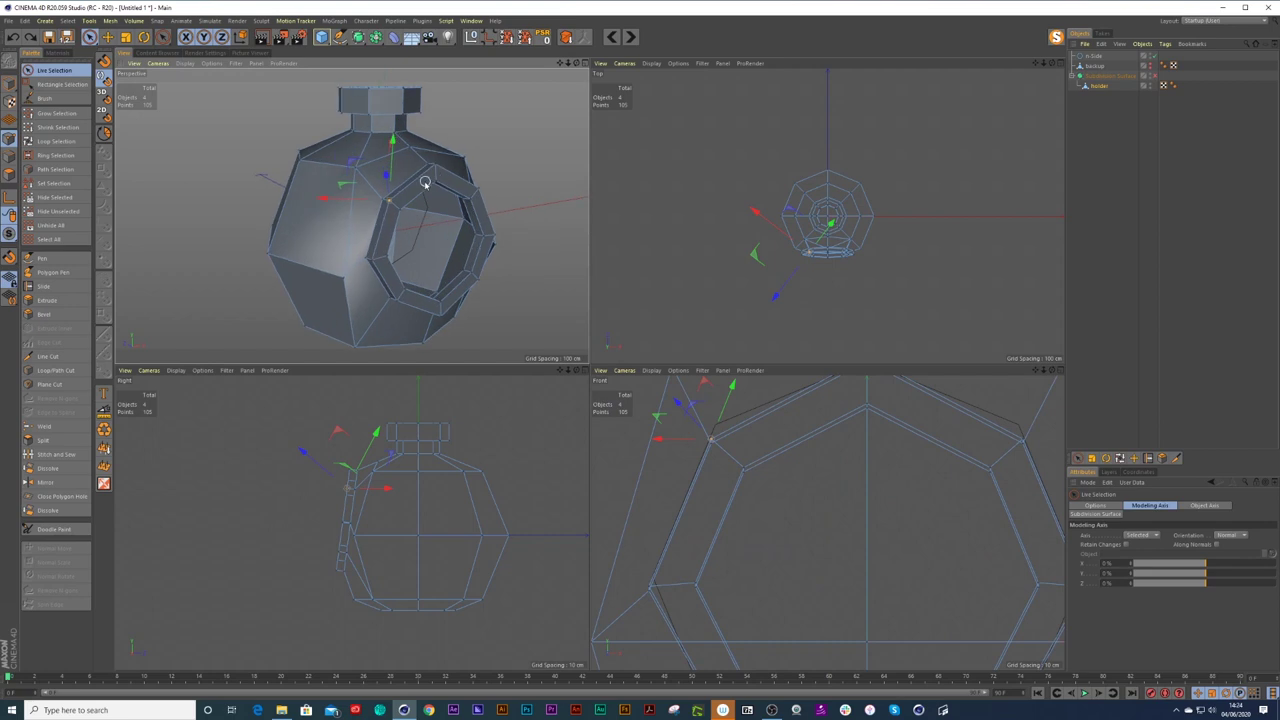
Loop-select the front face ring of the raised rim in polygon mode and delete it.
click(9, 175)
click(414, 188)
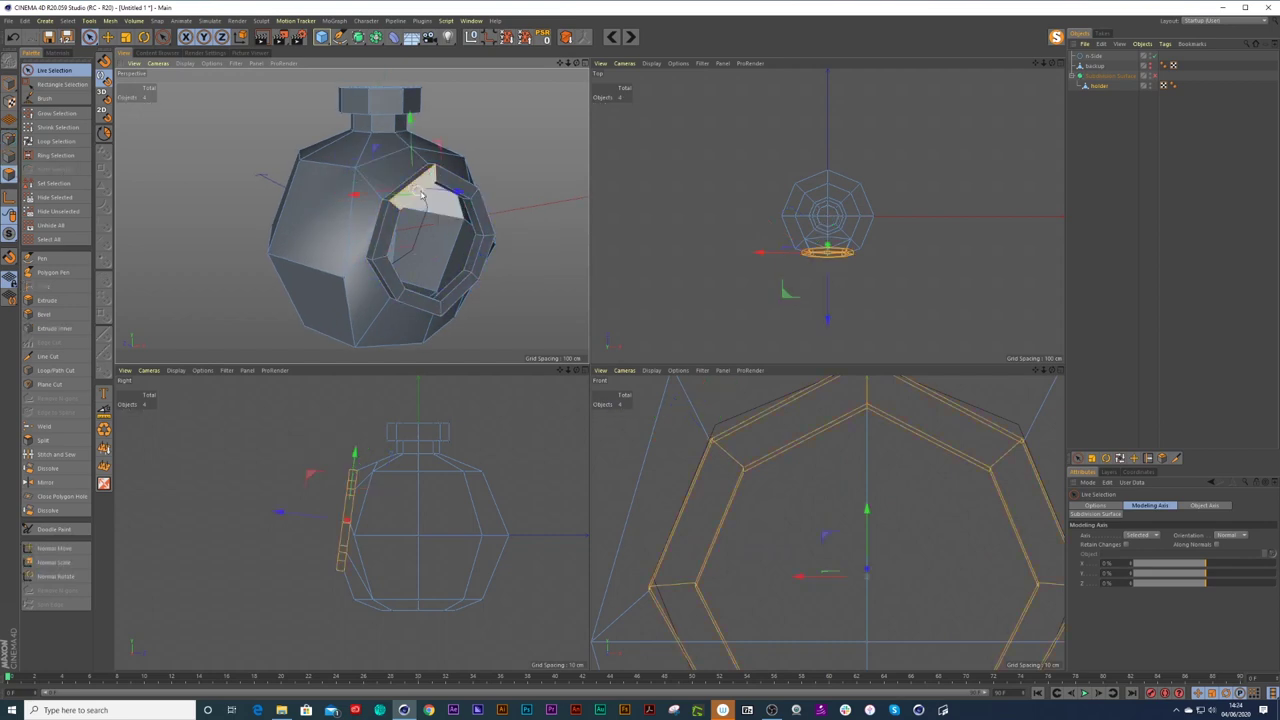
key(u)
key(y)
click(459, 188)
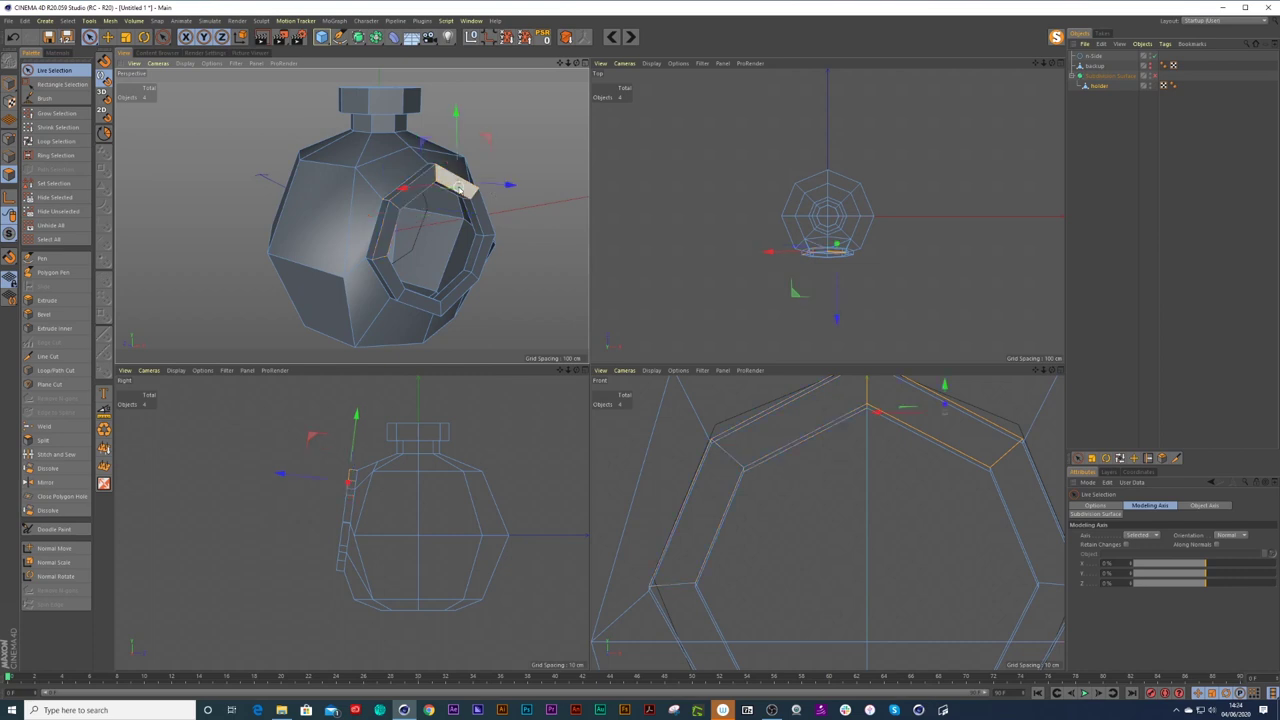
key(u)
key(l)
key(u)
key(l)
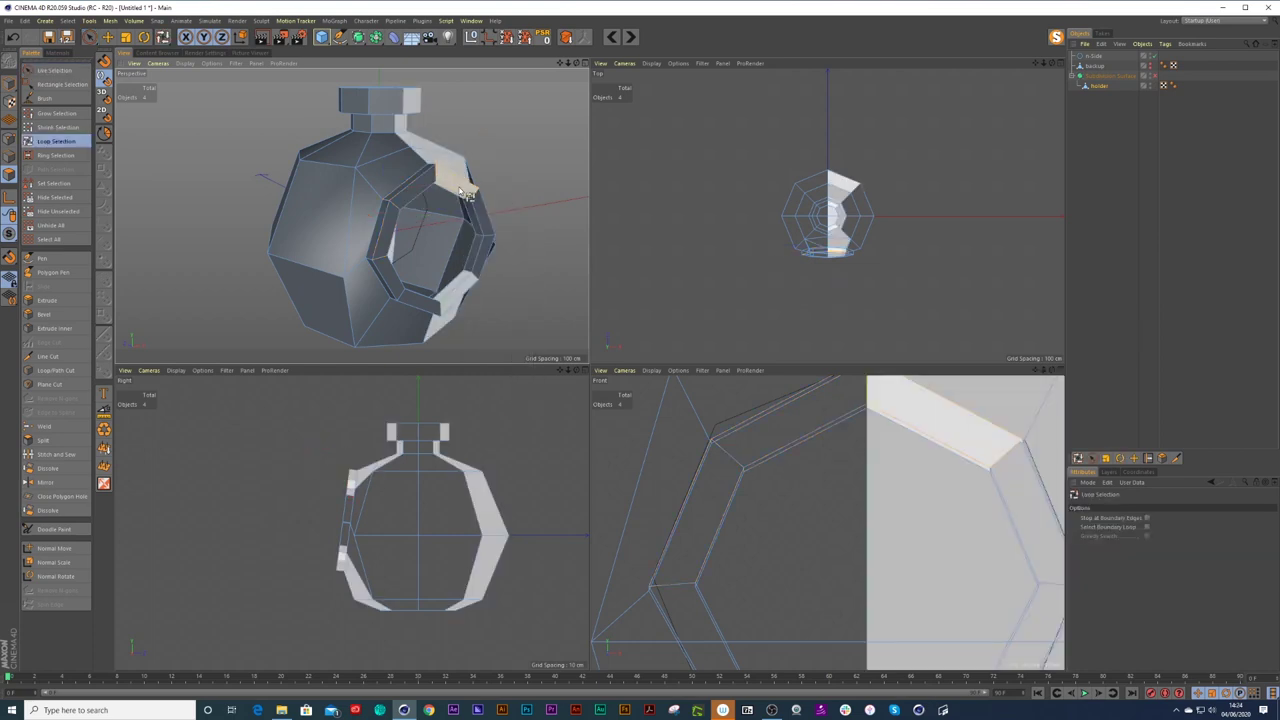
click(437, 185)
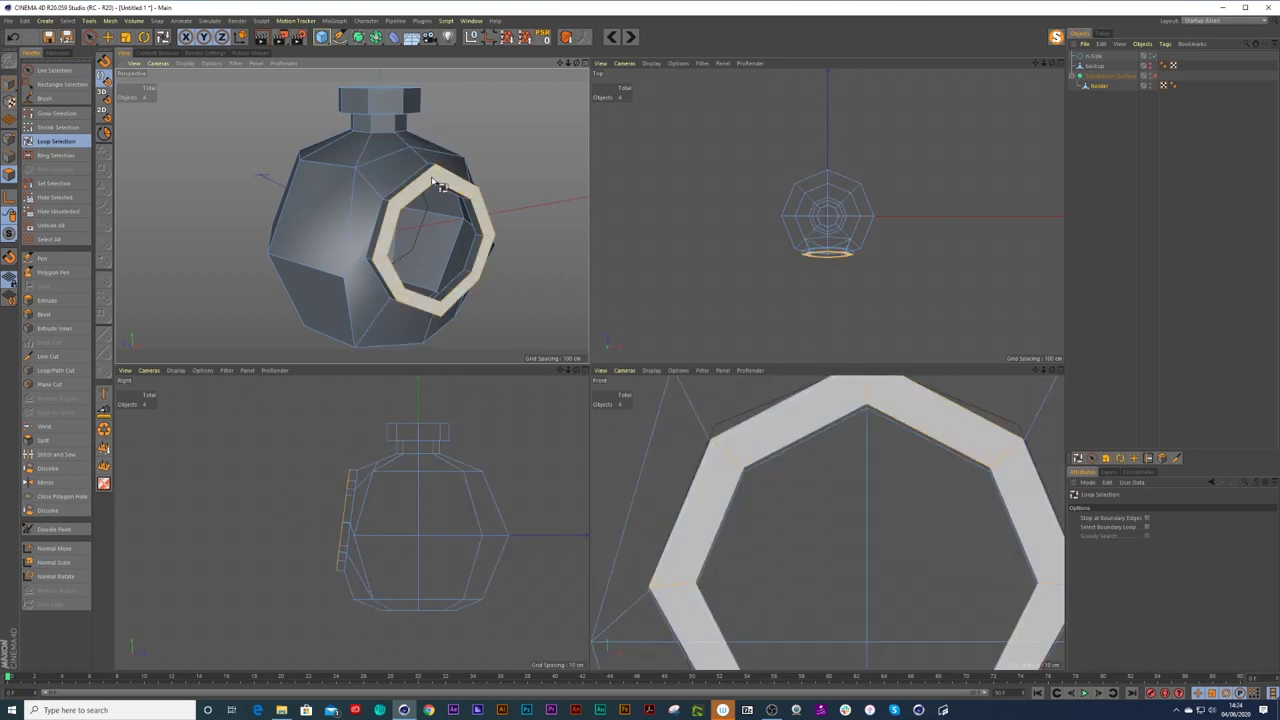
key(Delete)
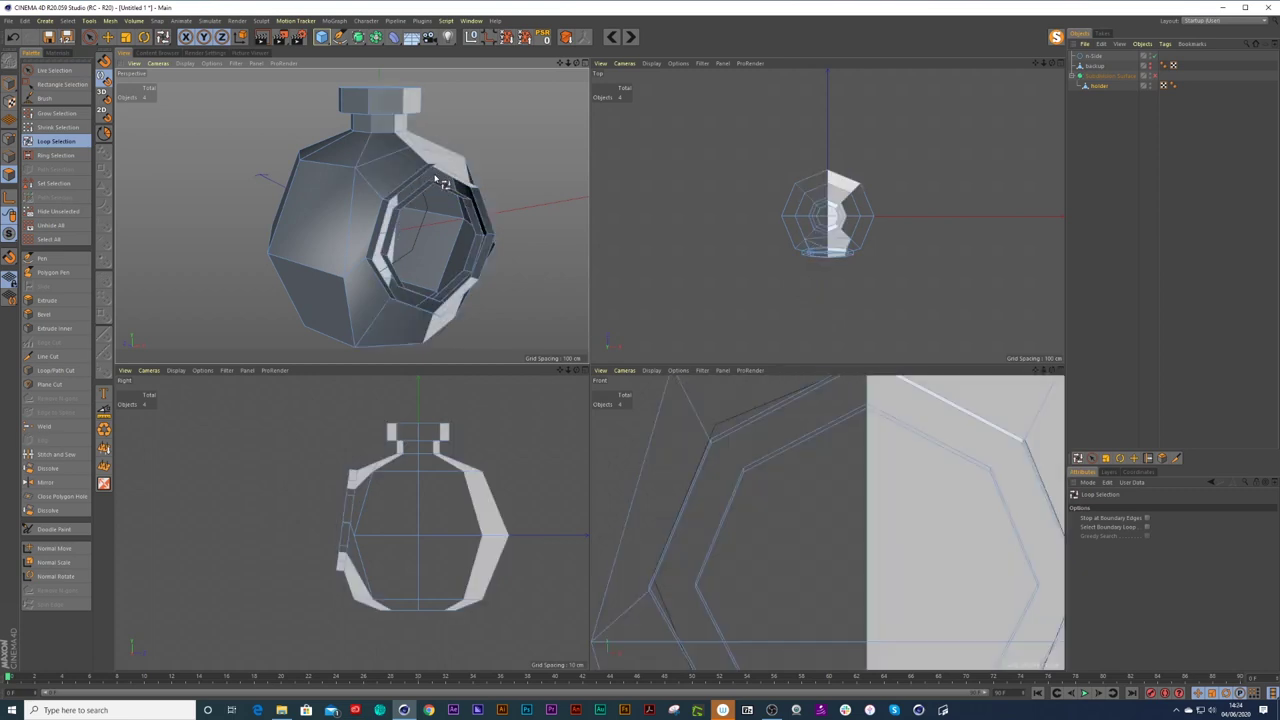
Loop-select and delete the remaining inner and outer wall rings of the raised rim.
click(430, 190)
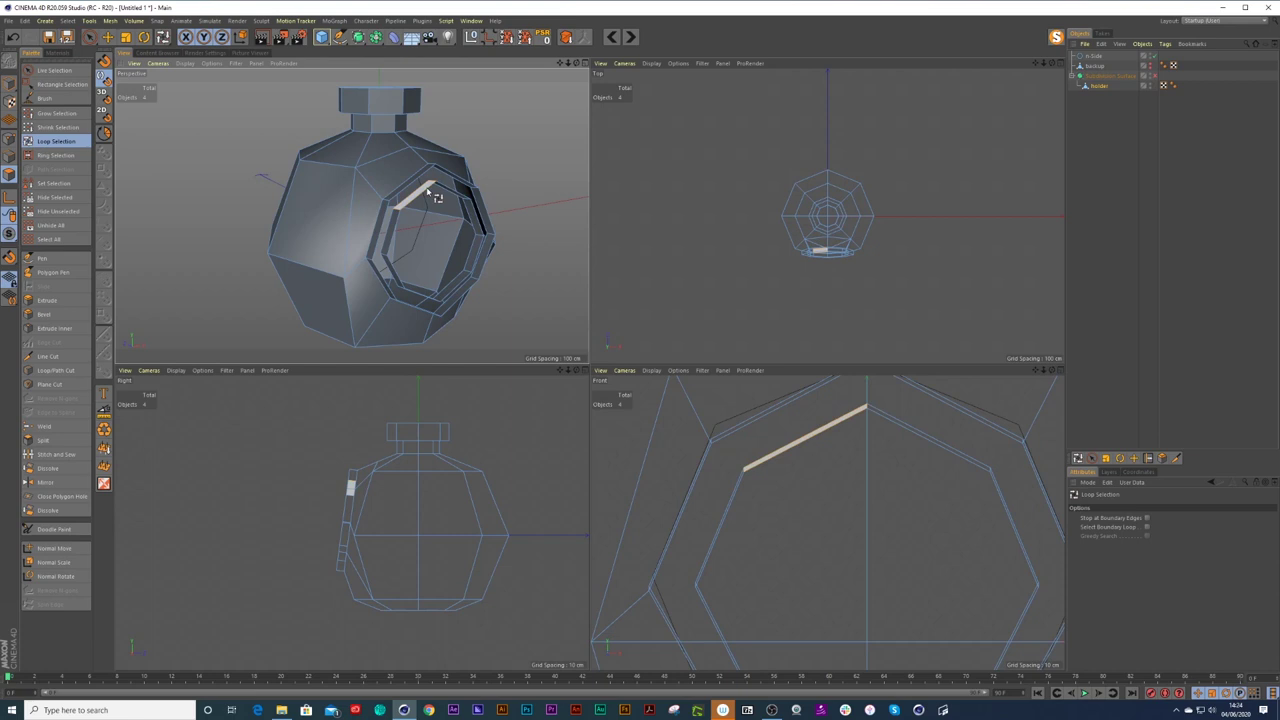
click(437, 184)
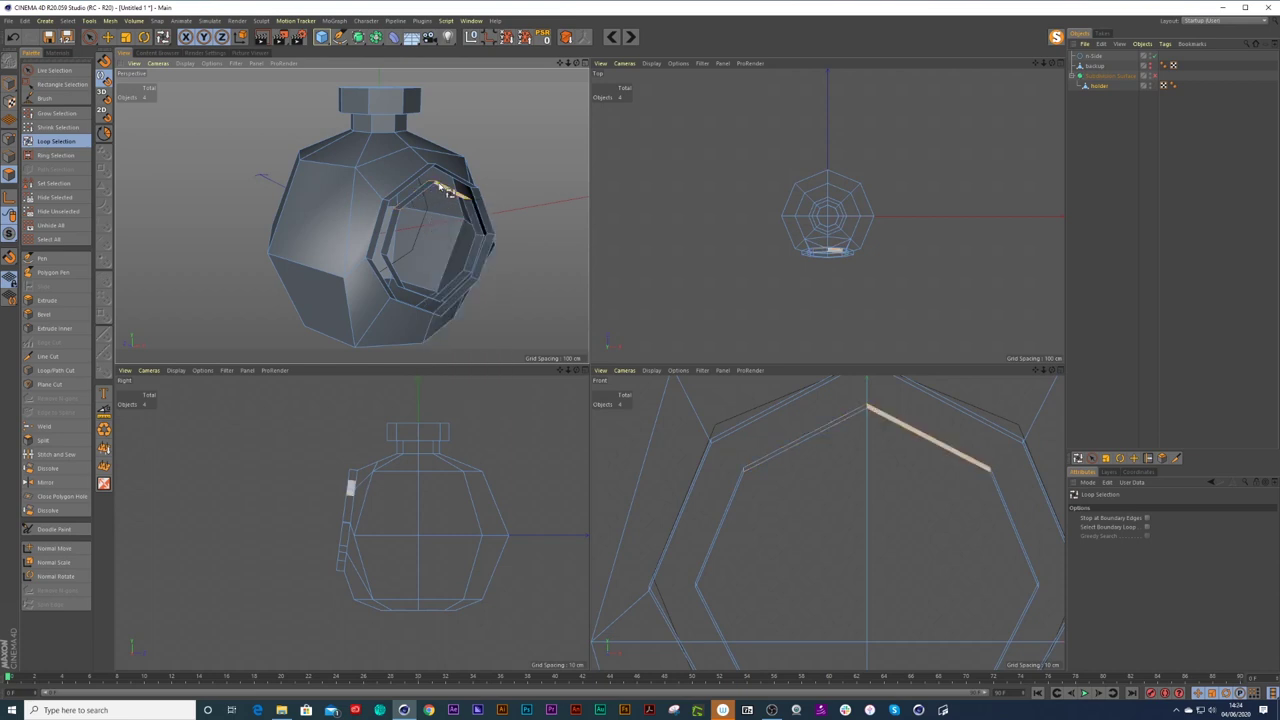
scroll(421, 289, up, 3)
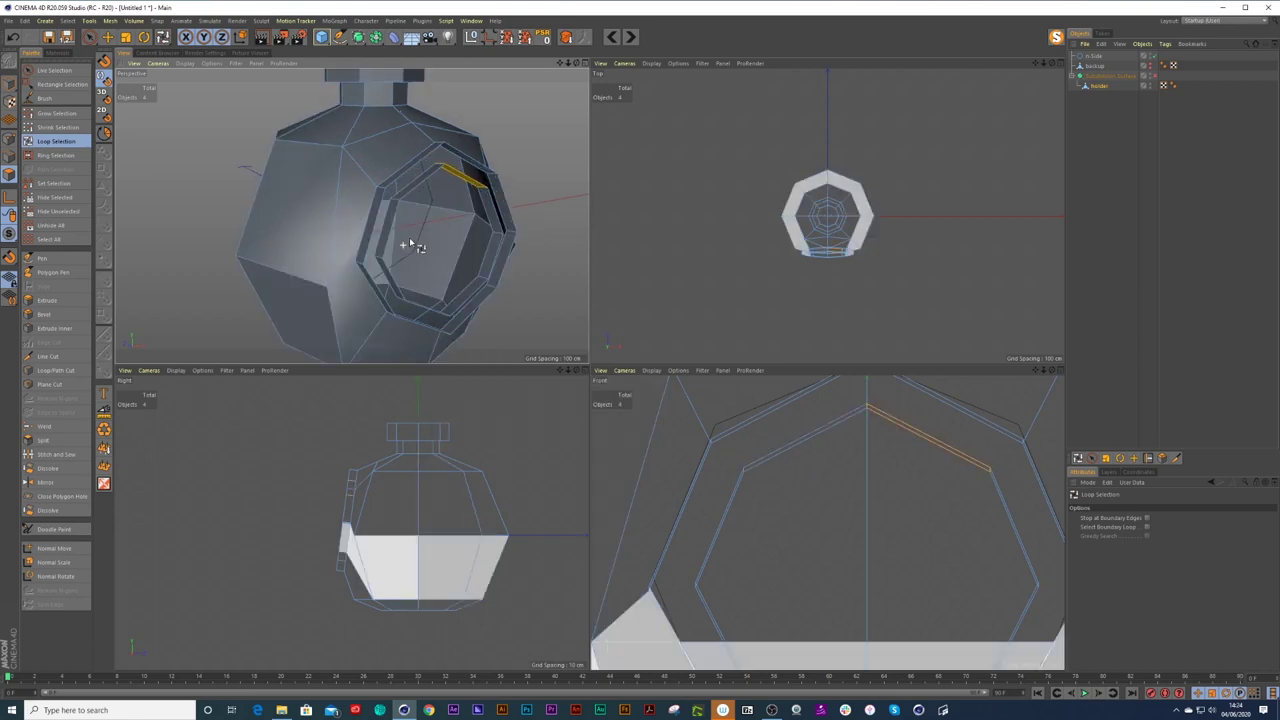
alt+drag(421, 289, 498, 322)
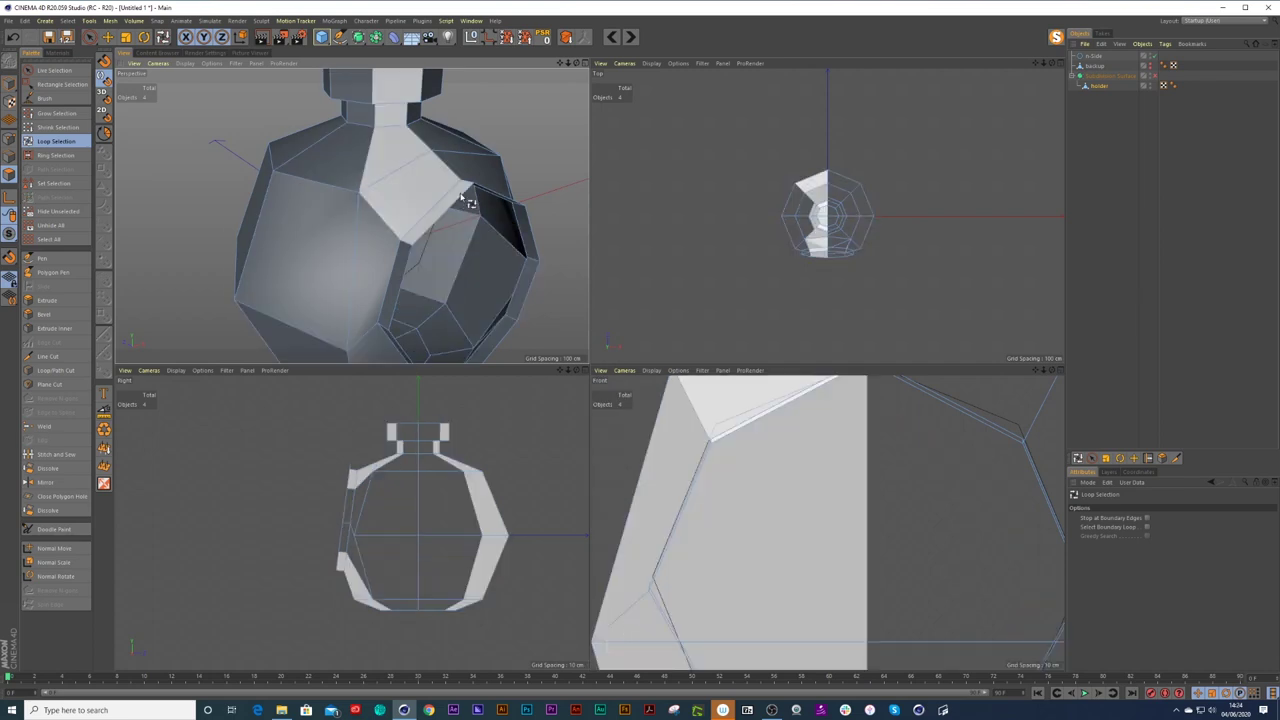
click(478, 192)
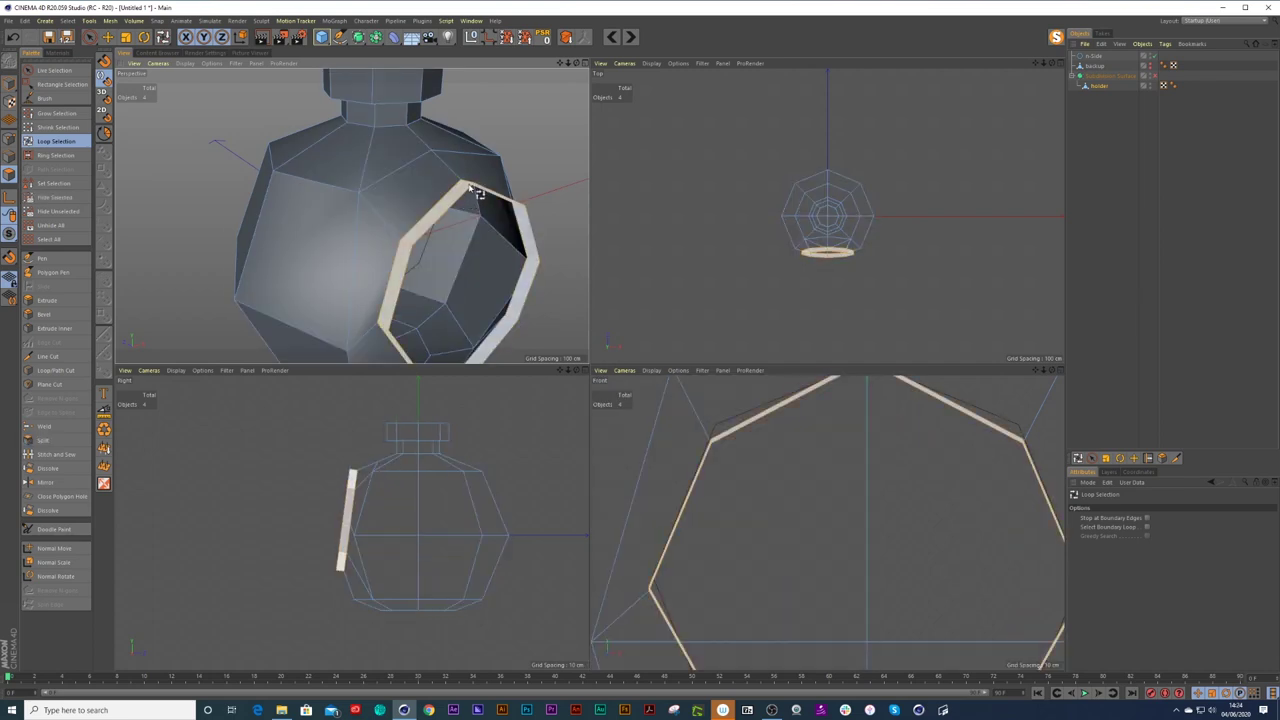
key(9)
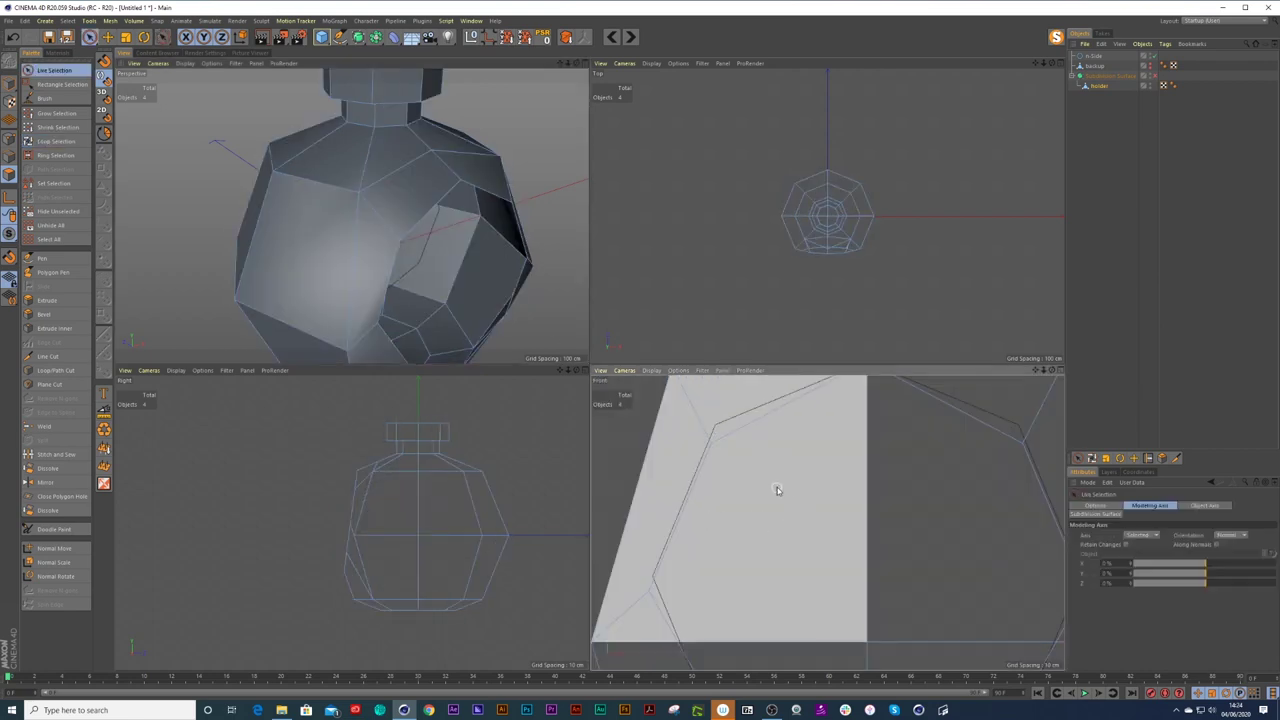
Set the modeling axis orientation to Axis and move the opening's two upper corner points onto the octagonal guide.
scroll(789, 485, down, 5)
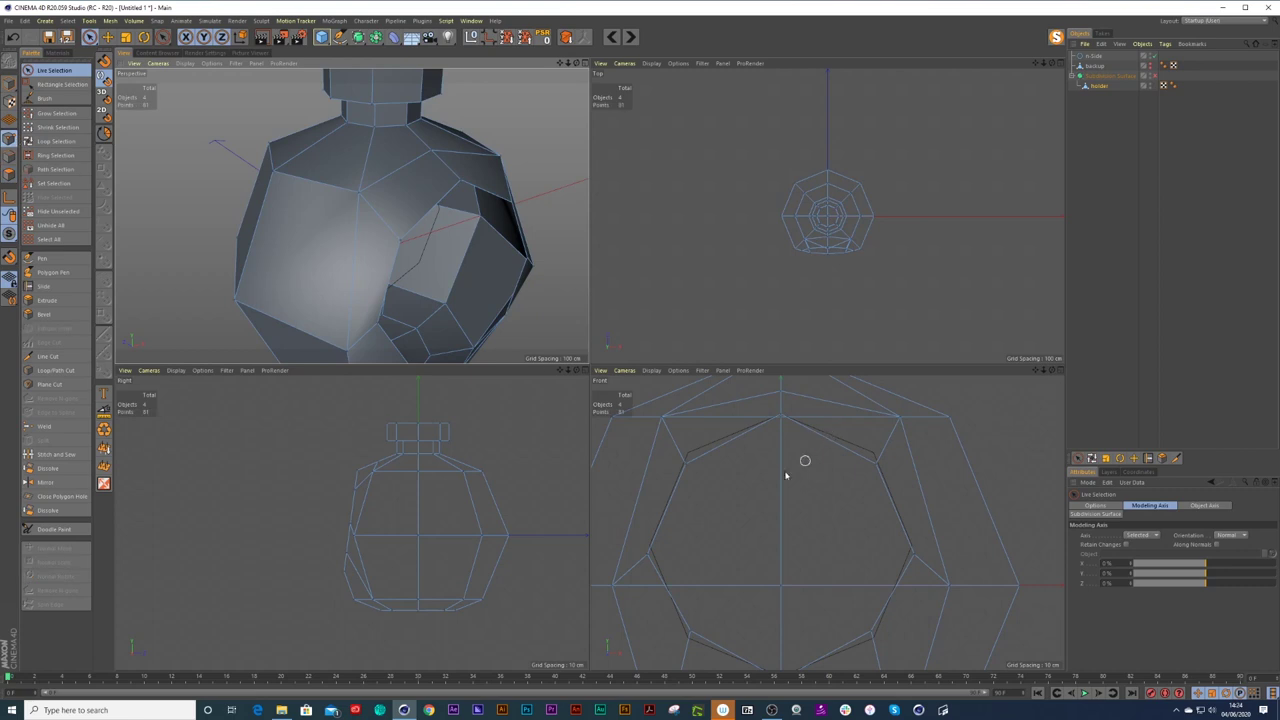
click(686, 463)
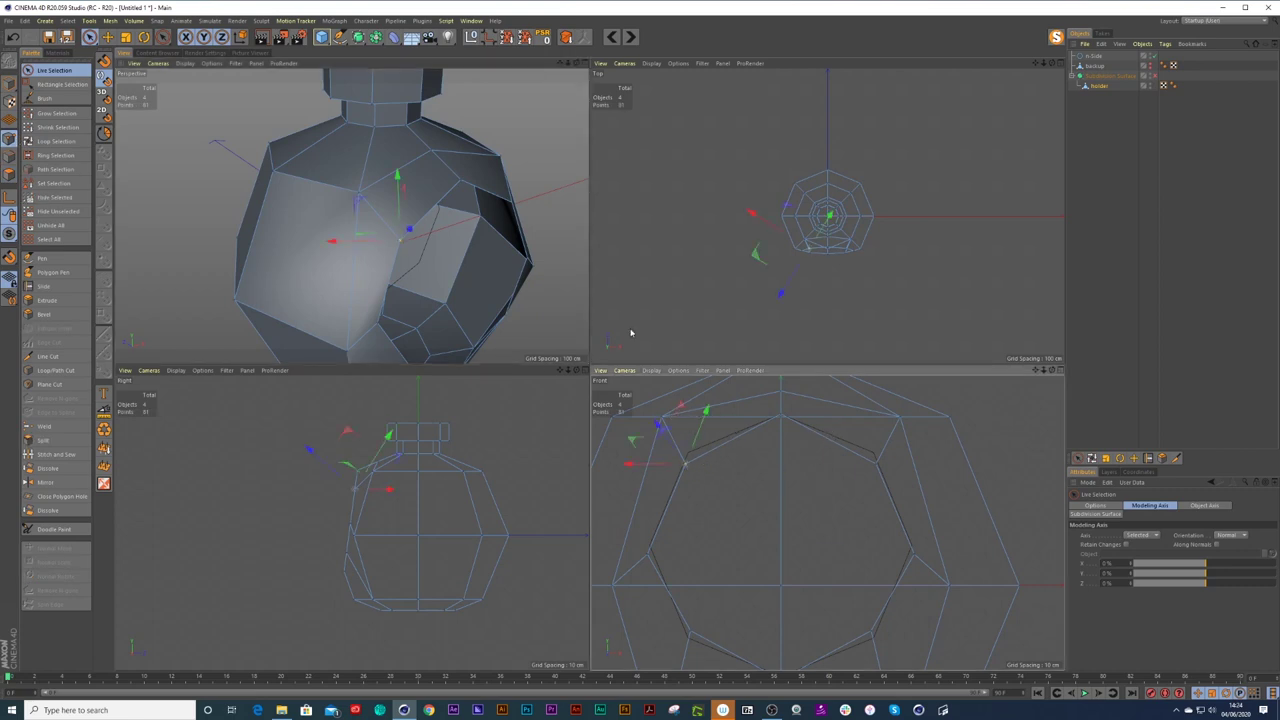
click(1226, 536)
click(1226, 550)
drag(728, 426, 730, 415)
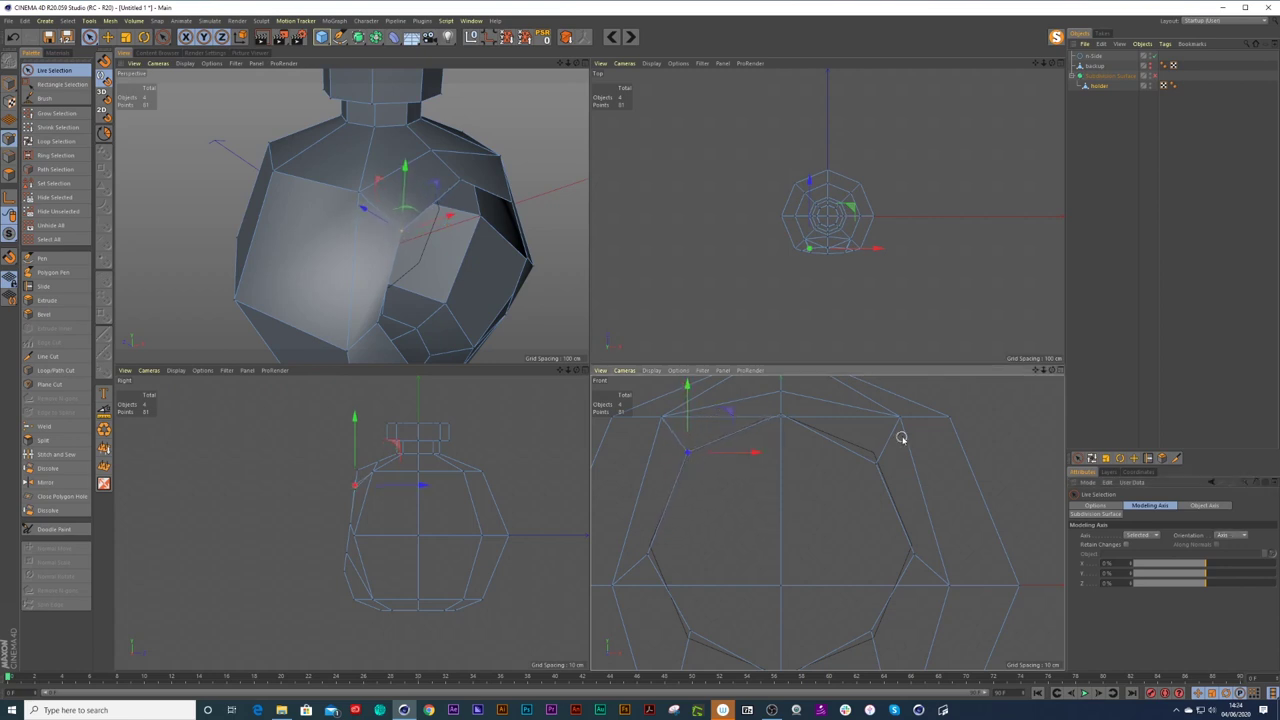
click(878, 464)
drag(922, 424, 918, 414)
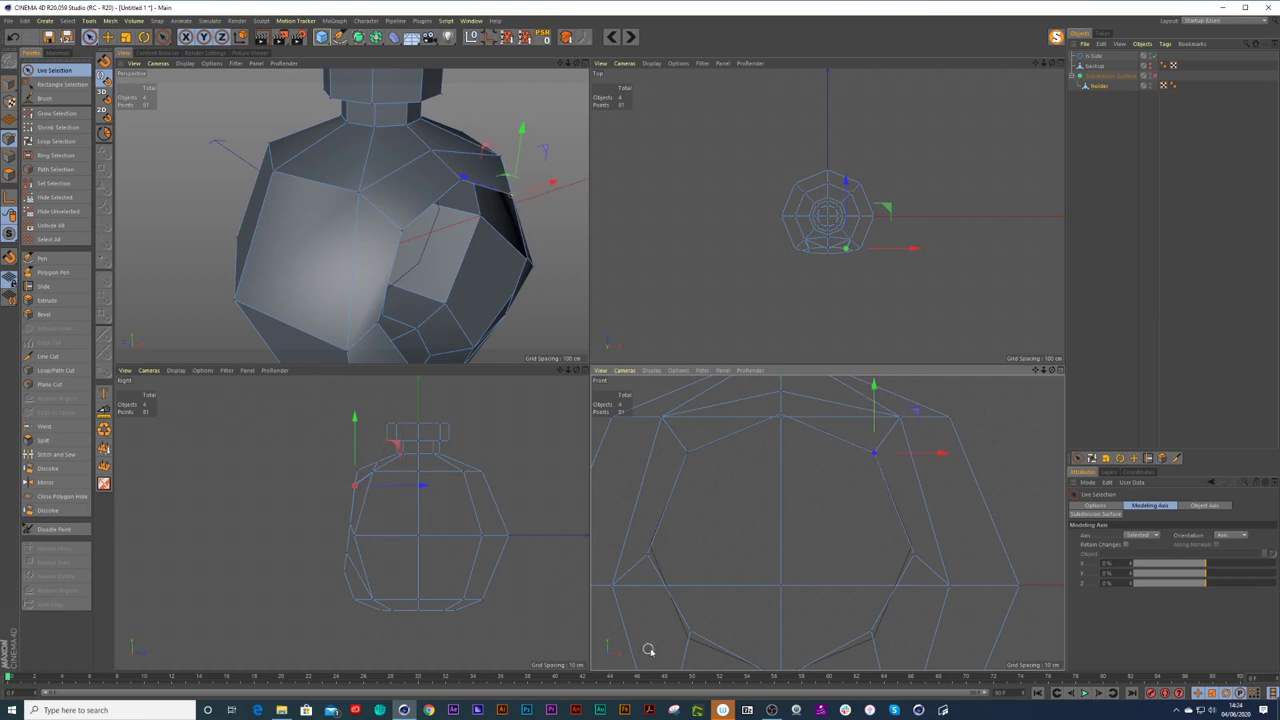
Move the opening's left and right side points onto the octagonal guide in the front view.
click(647, 556)
drag(690, 515, 690, 512)
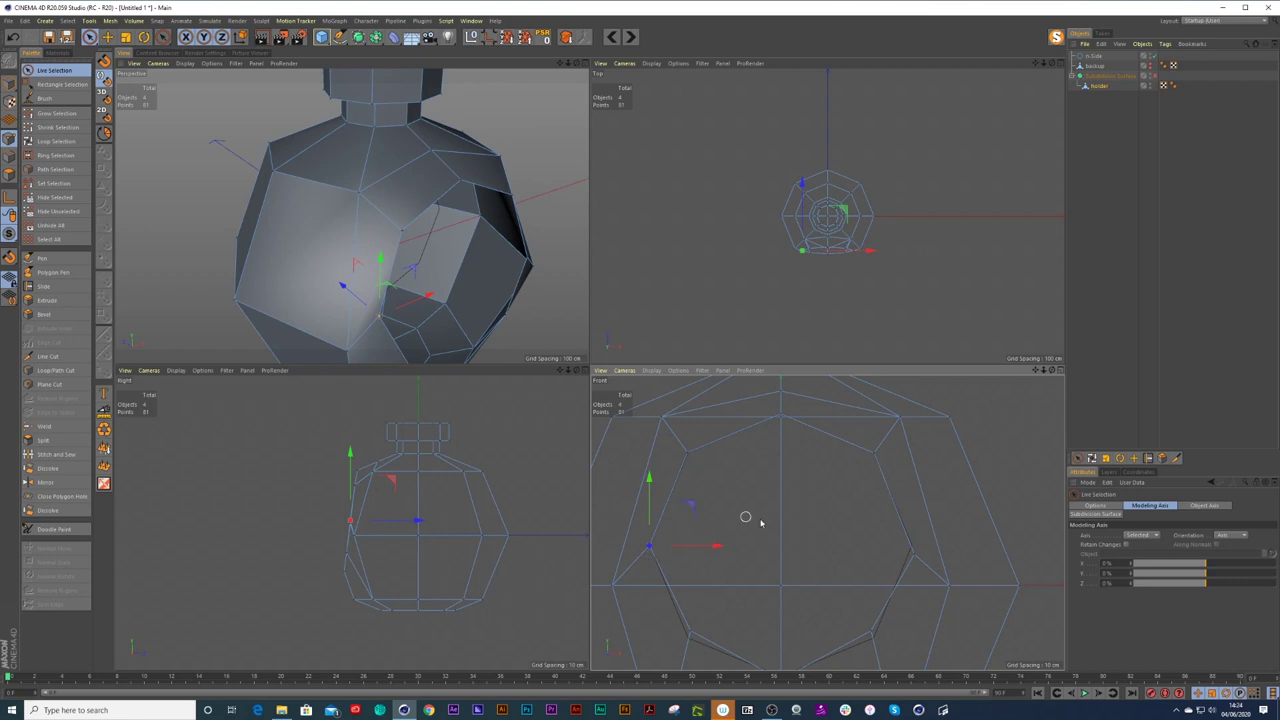
click(916, 557)
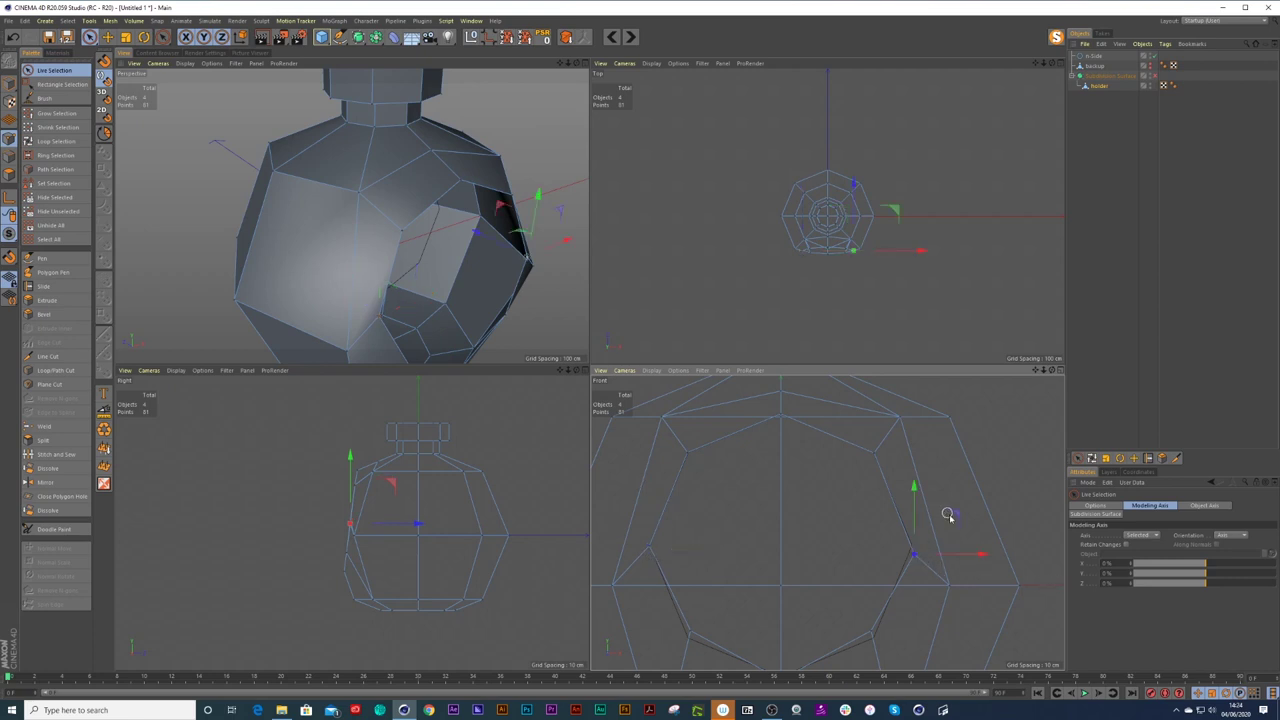
drag(948, 510, 952, 510)
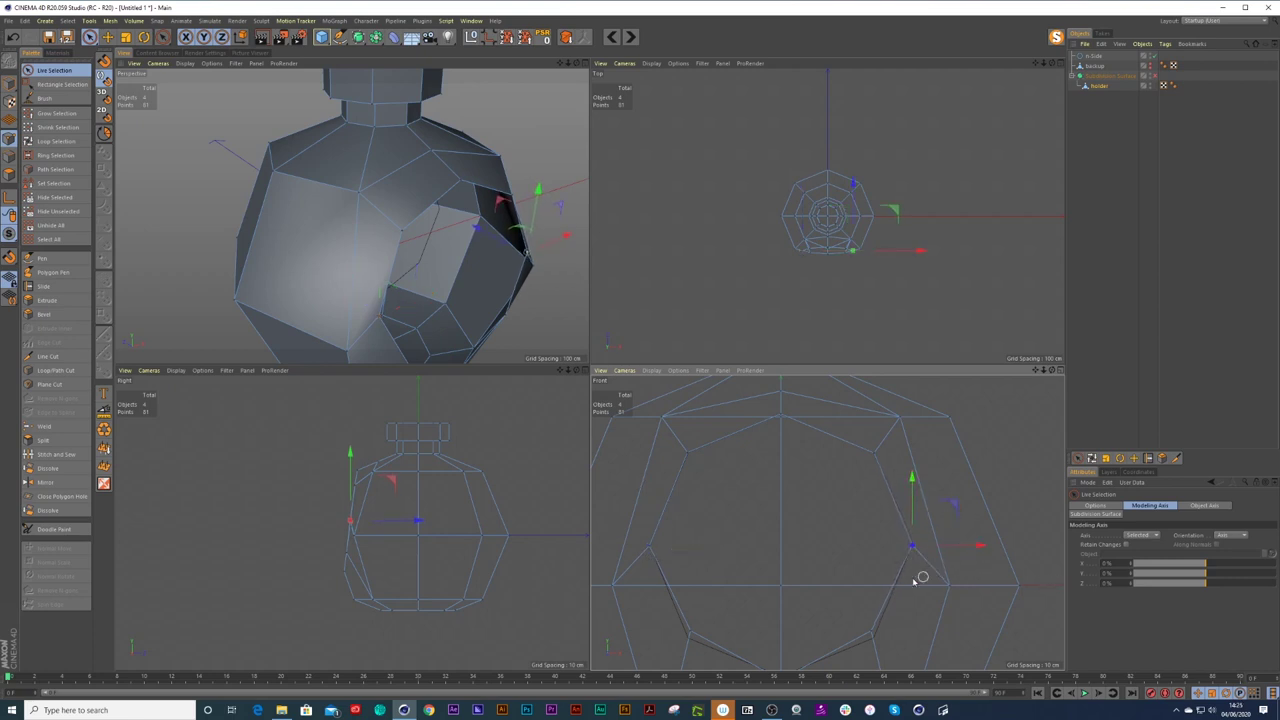
Move the opening's lower-right and lower-left corner points onto the octagonal guide in the front view and select its bottom point.
click(871, 630)
drag(914, 593, 916, 600)
alt+middle_drag(846, 612, 848, 522)
click(761, 521)
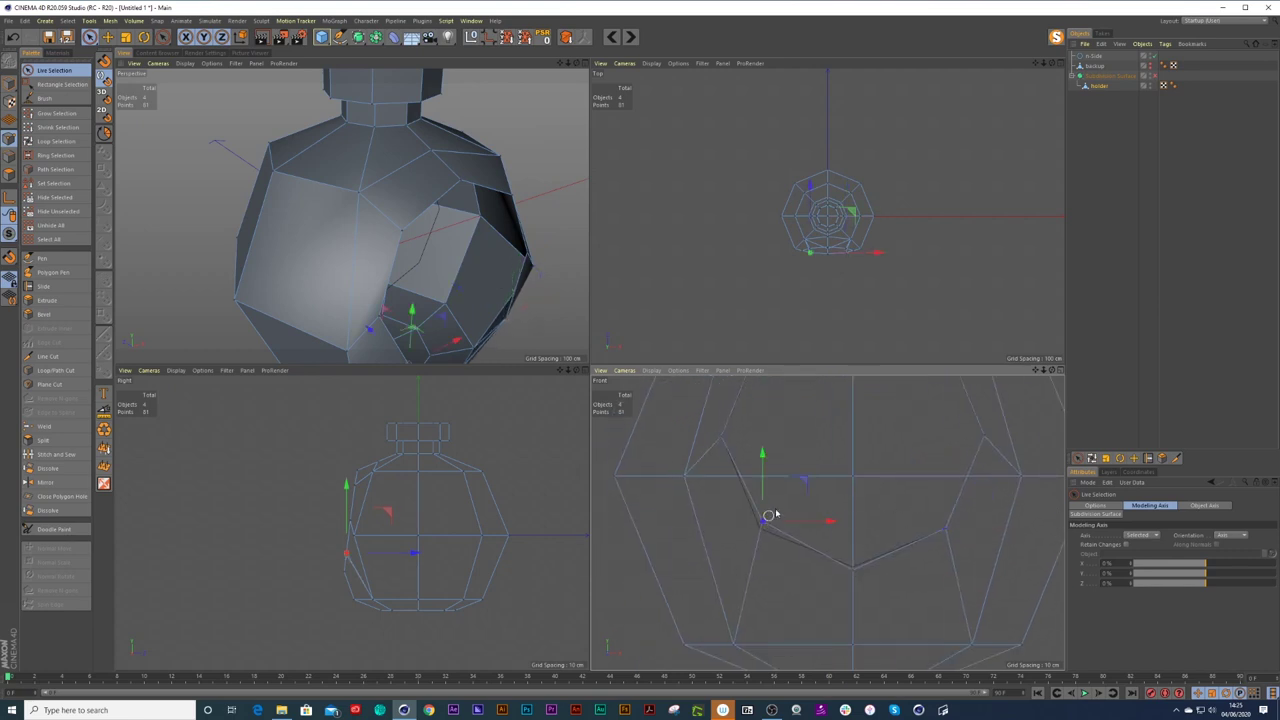
drag(804, 482, 803, 489)
click(849, 567)
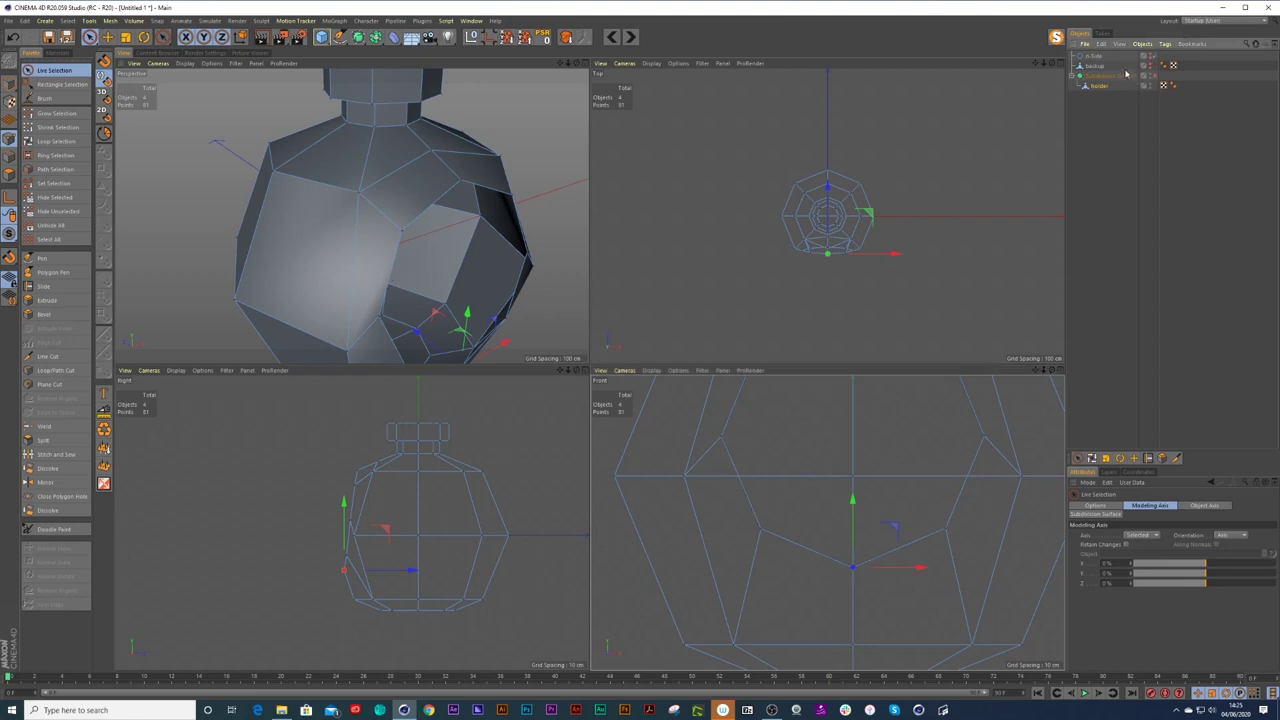
Loop-select the opening's boundary edges in edge mode and set the modeling axis orientation to Normal.
click(9, 157)
click(443, 194)
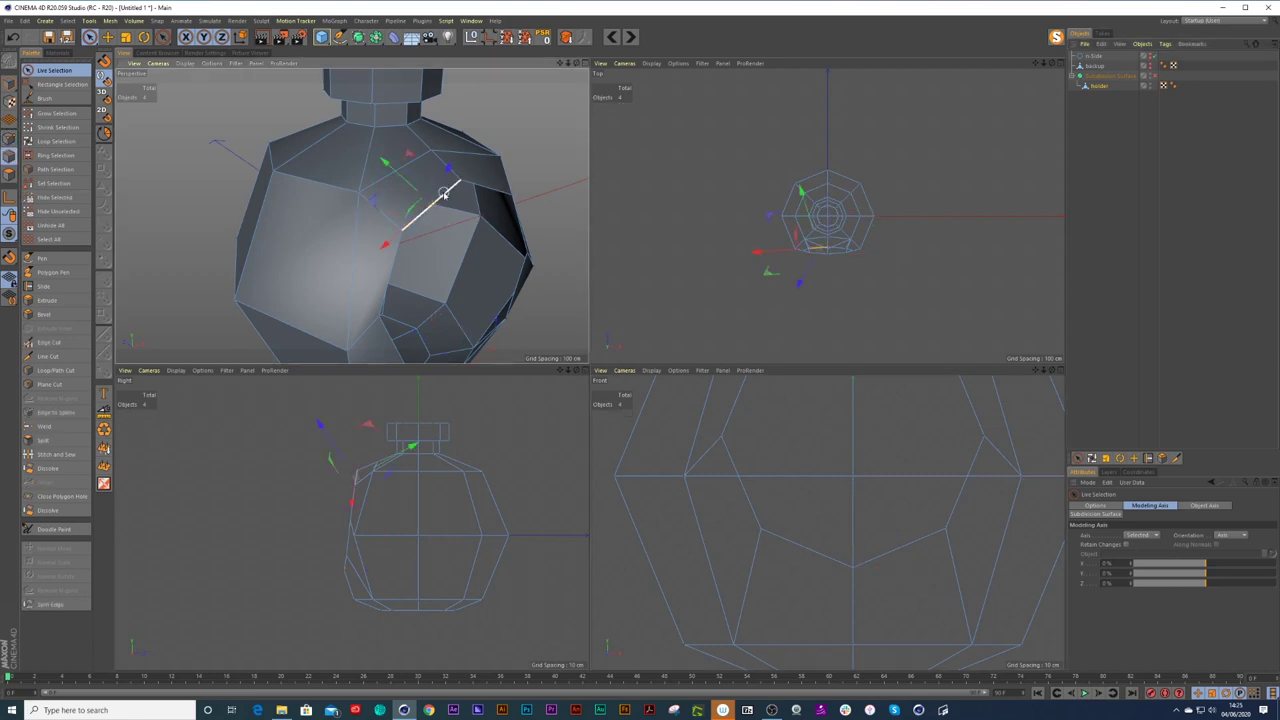
key(u)
key(l)
click(448, 196)
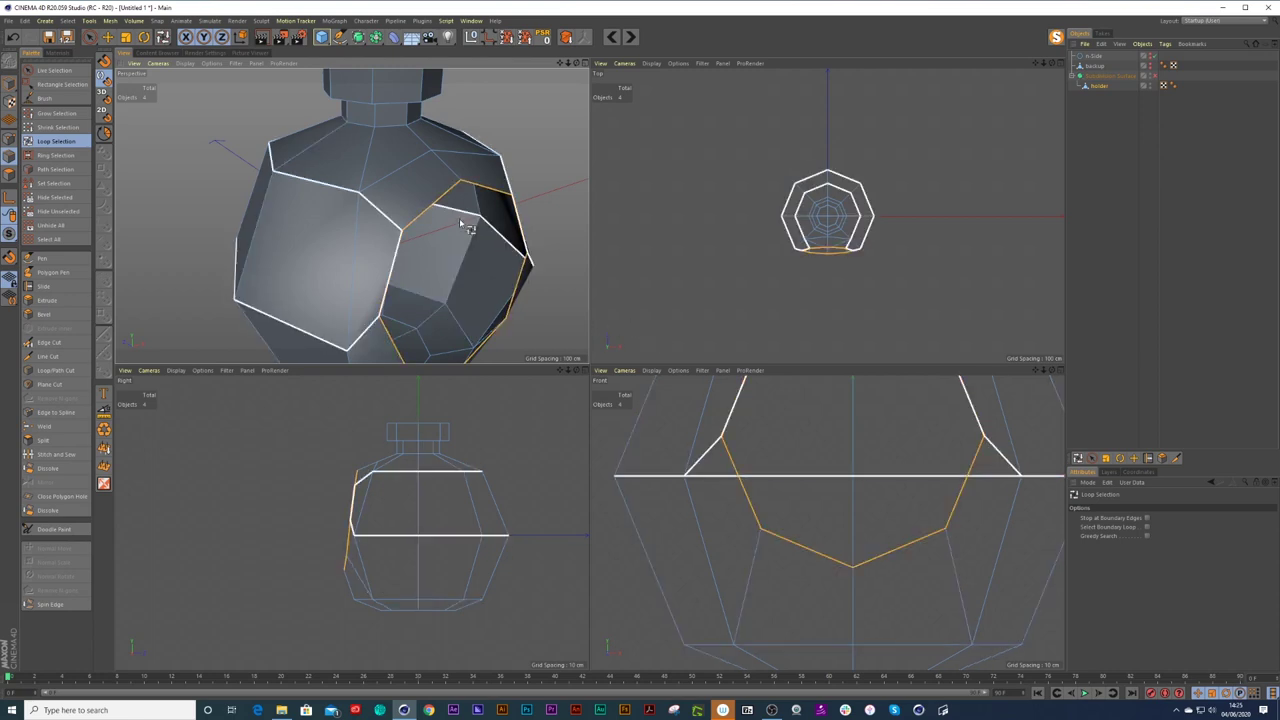
scroll(457, 222, down, 5)
alt+drag(456, 242, 511, 229)
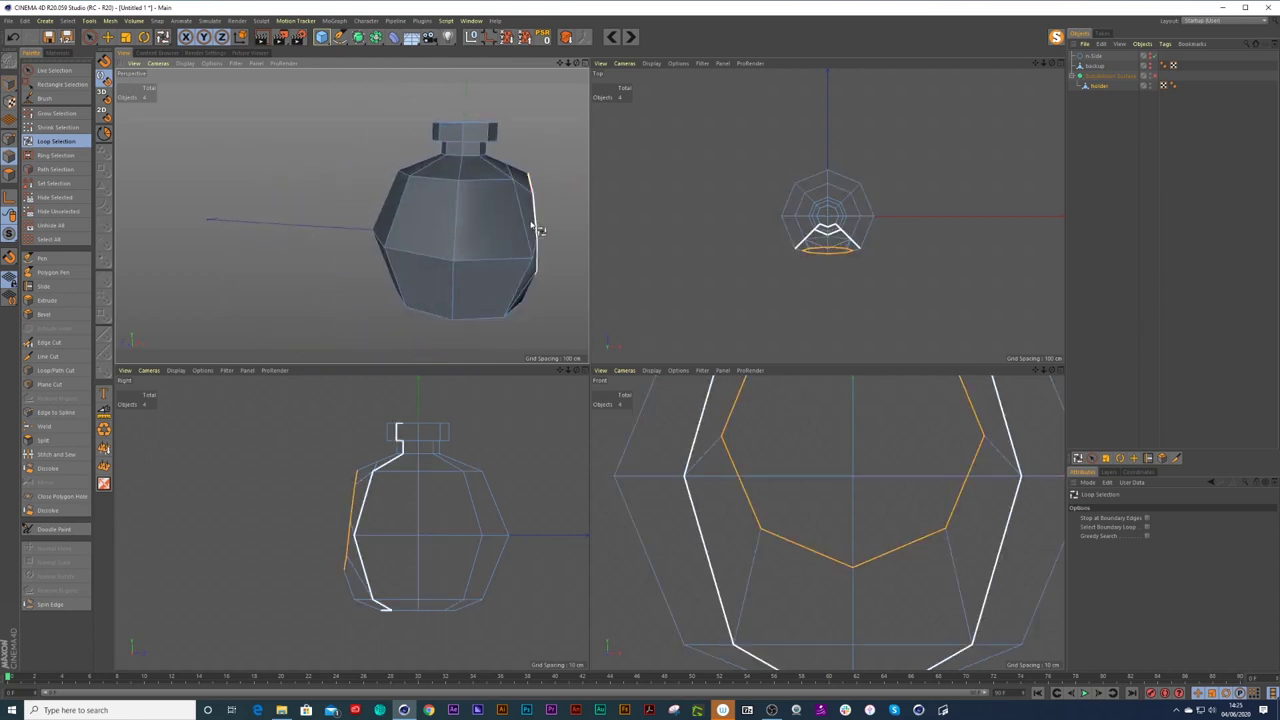
key(space)
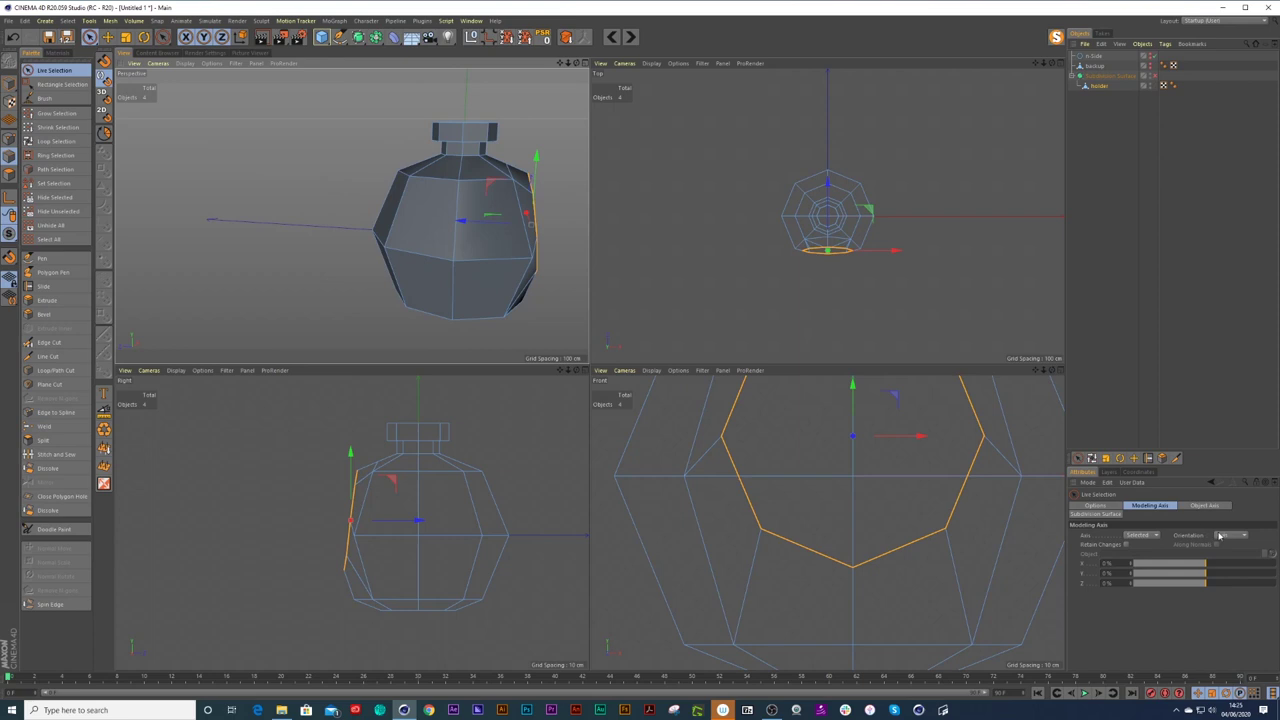
click(1222, 536)
click(1228, 590)
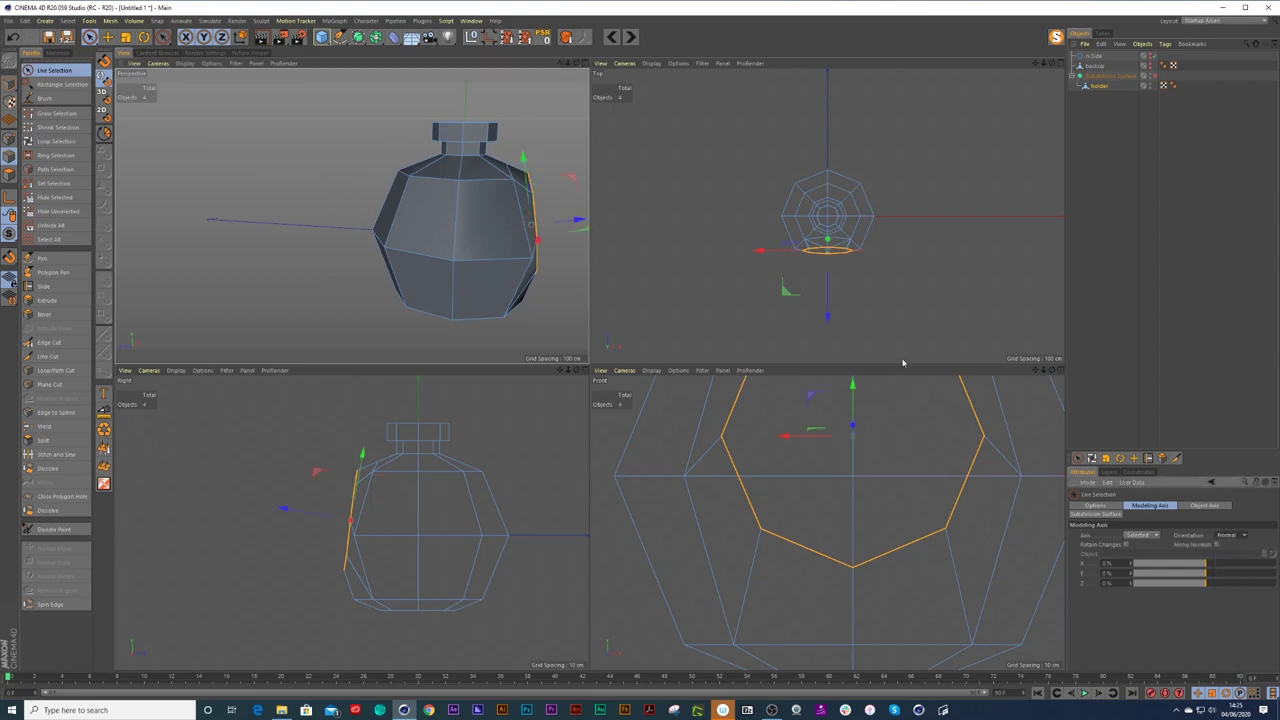
Try to extrude the opening's boundary edges outward and scale a second extrusion inward, and undo both.
drag(577, 214, 591, 223)
alt+drag(504, 221, 420, 221)
scroll(480, 231, down, 2)
alt+middle_drag(497, 229, 397, 236)
scroll(417, 243, up, 4)
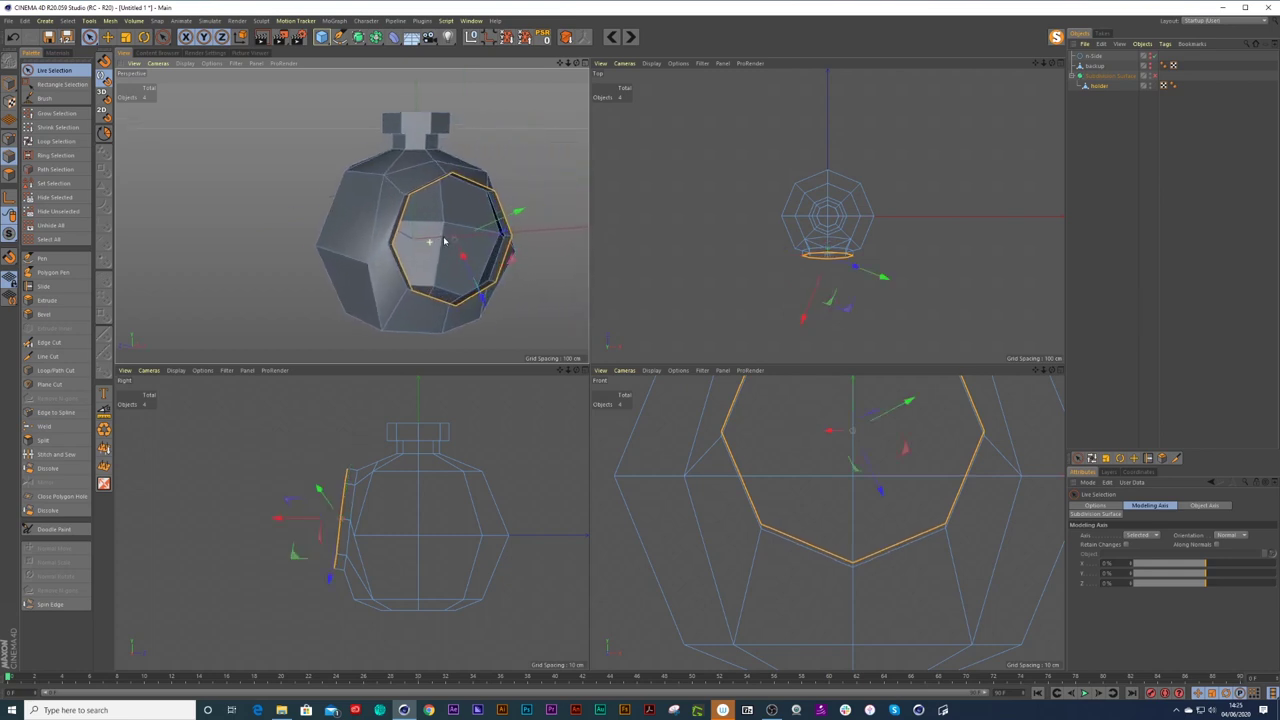
alt+drag(443, 237, 424, 241)
key(t)
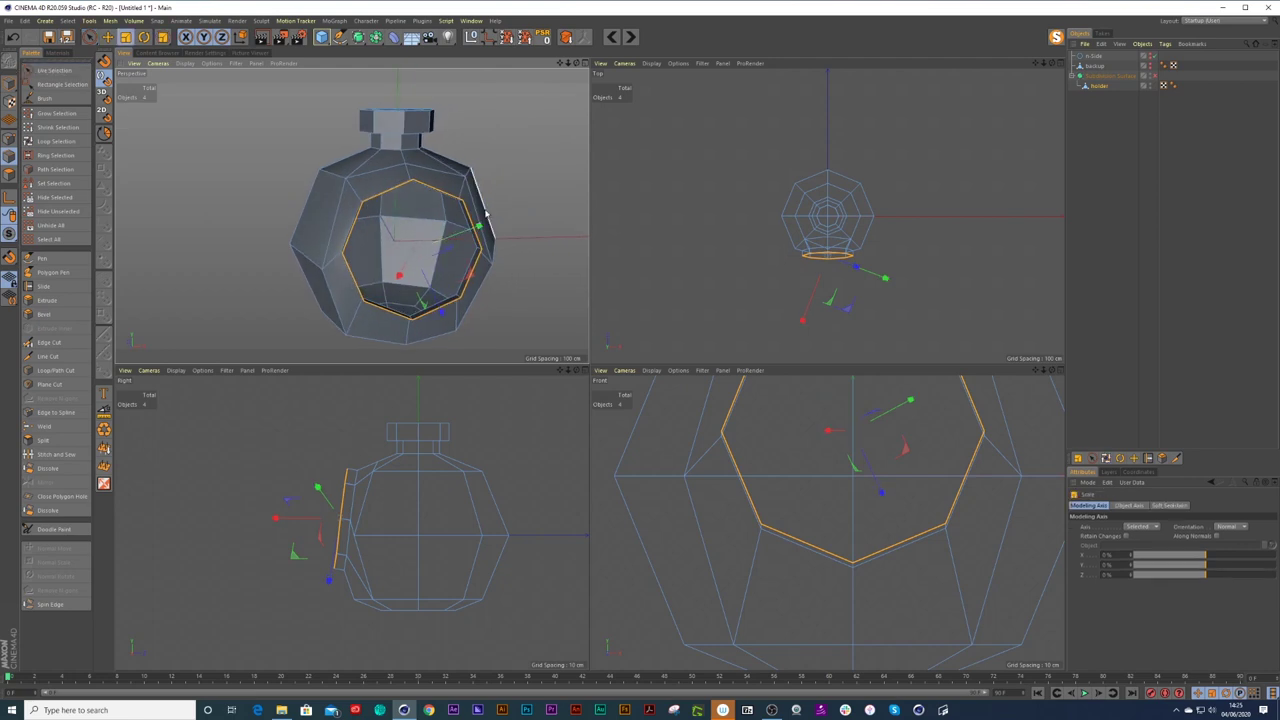
ctrl+drag(511, 195, 440, 228)
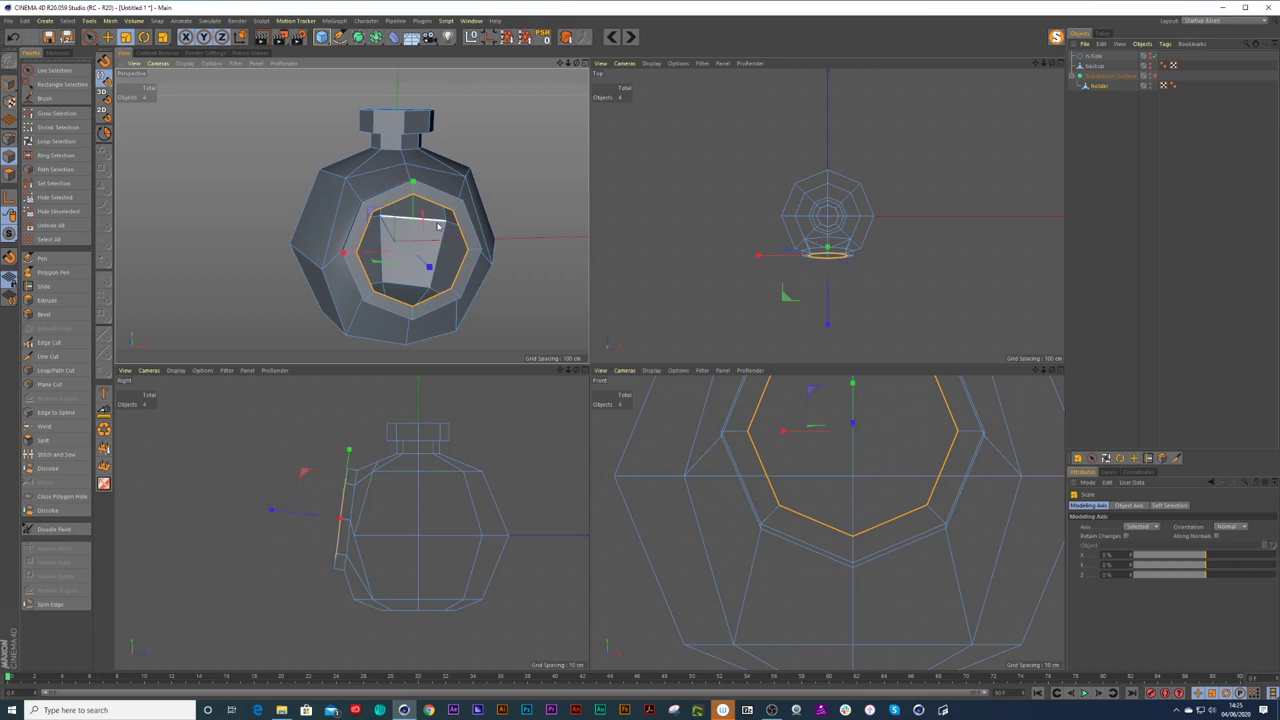
key(ctrl+z)
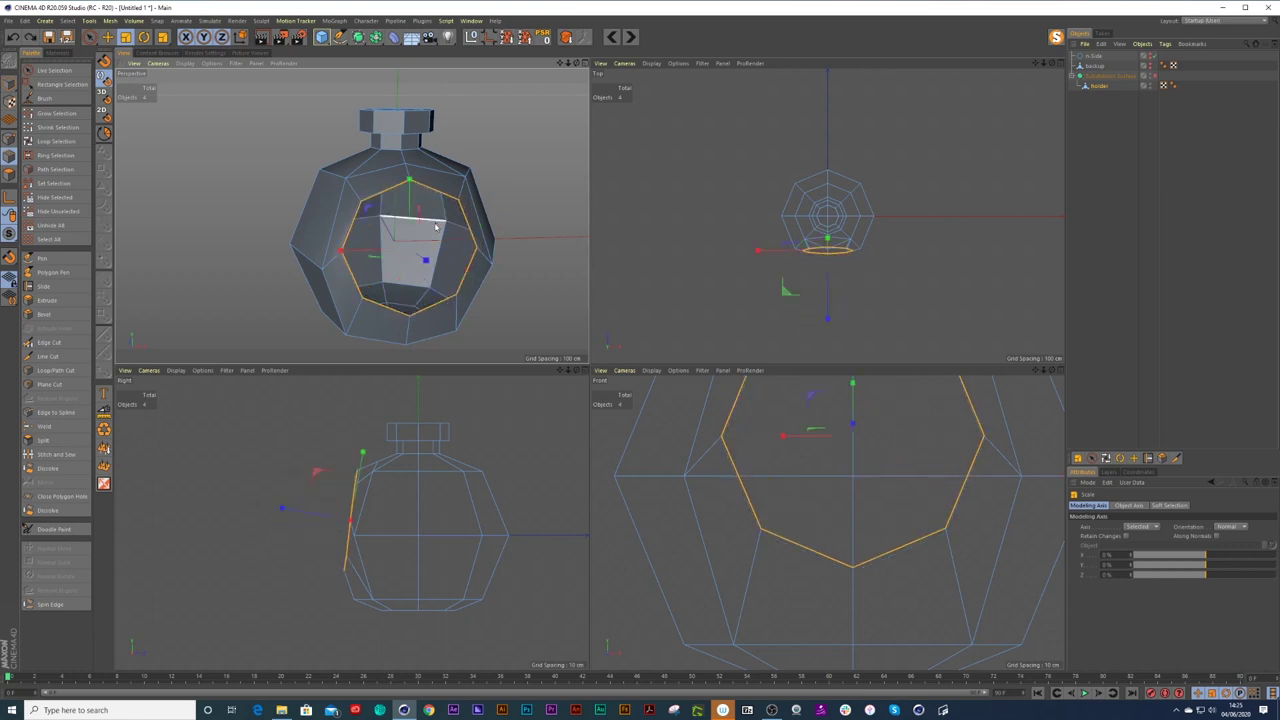
Extrude the opening's boundary edges inward with Scale to form a flat octagonal ring.
ctrl+drag(494, 159, 434, 186)
scroll(373, 248, up, 1)
alt+drag(375, 248, 420, 204)
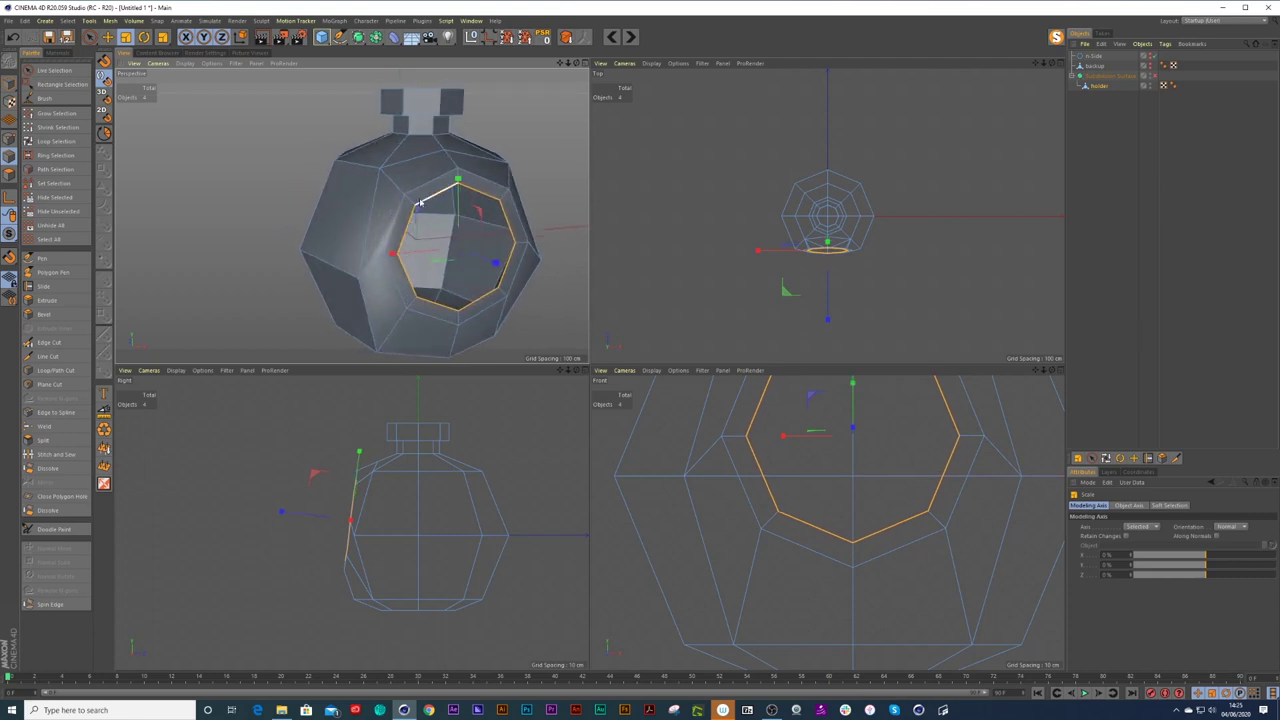
Loop-select the flat ring's polygons and extrude them outward along the normal to build a raised rim.
click(9, 173)
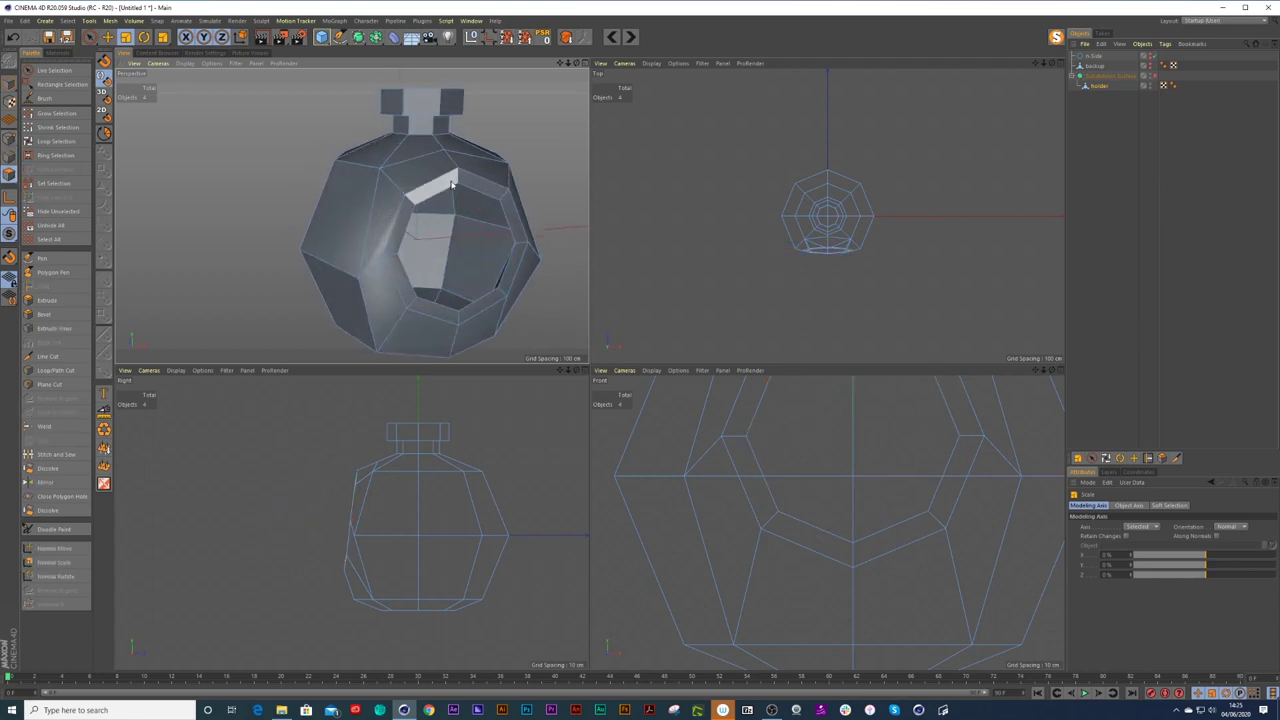
key(u)
key(l)
click(452, 184)
click(463, 185)
click(467, 191)
alt+drag(468, 193, 535, 175)
key(t)
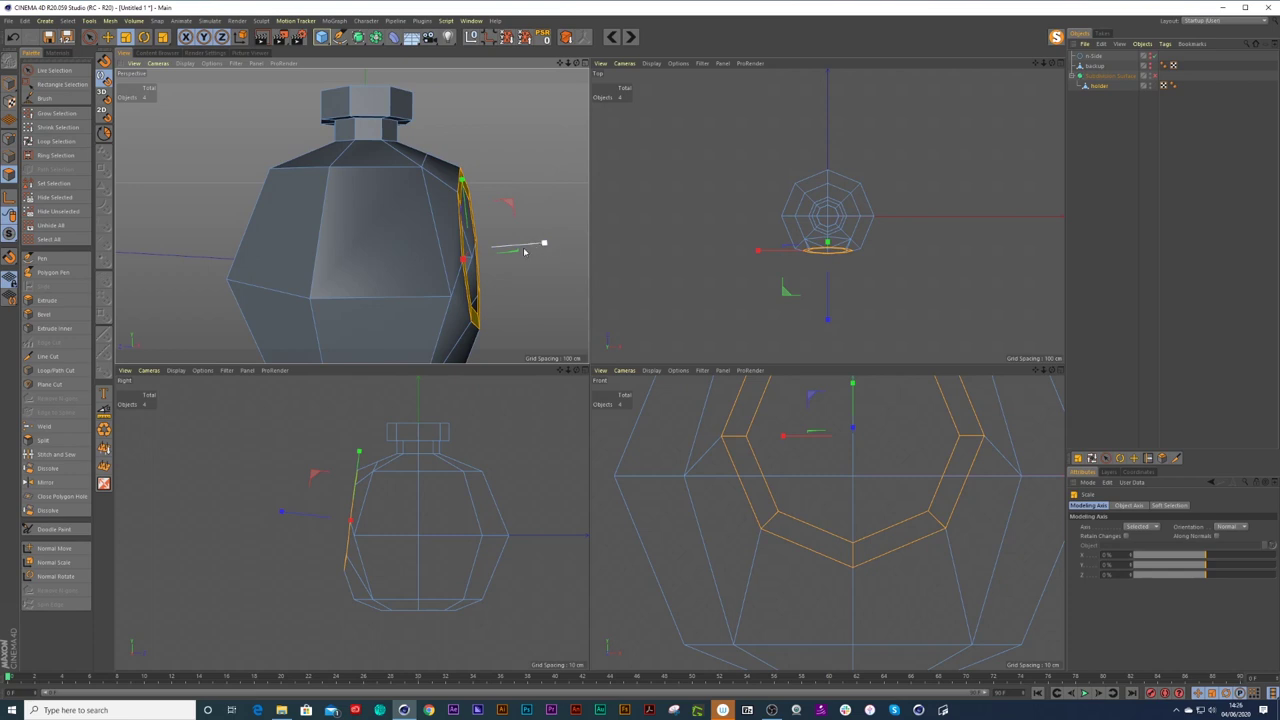
key(9)
drag(546, 255, 563, 249)
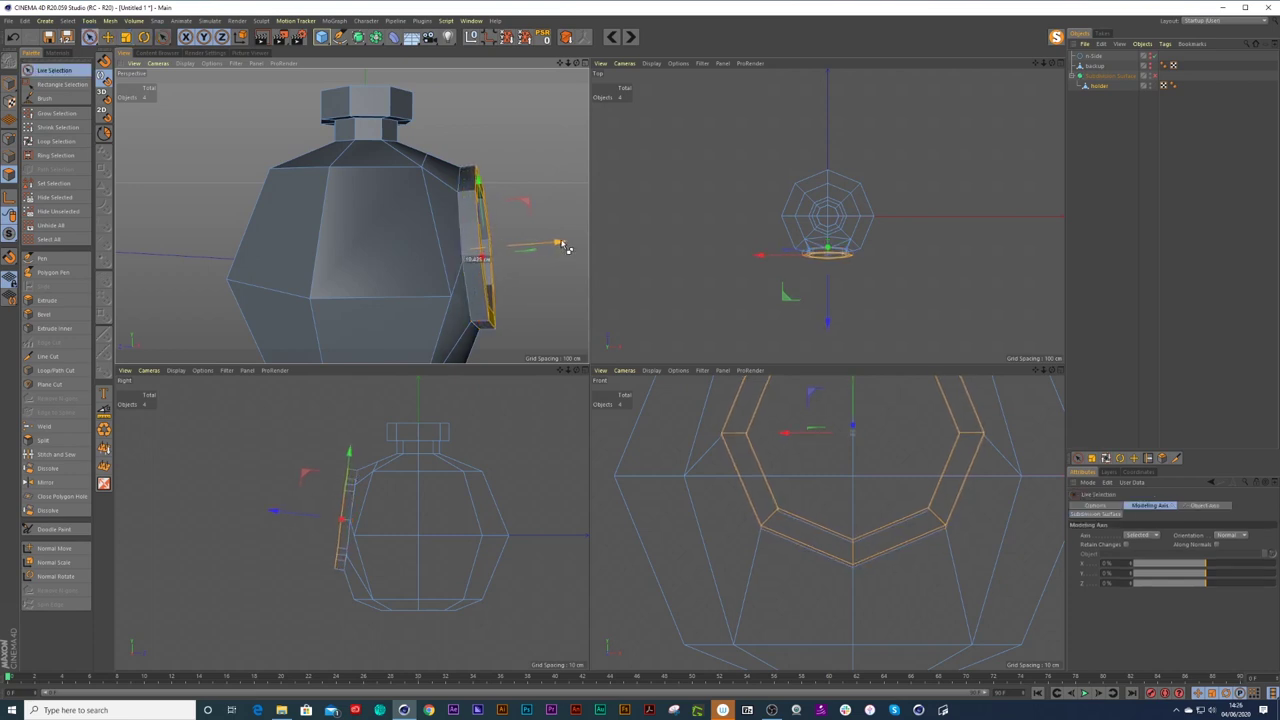
alt+drag(517, 300, 460, 298)
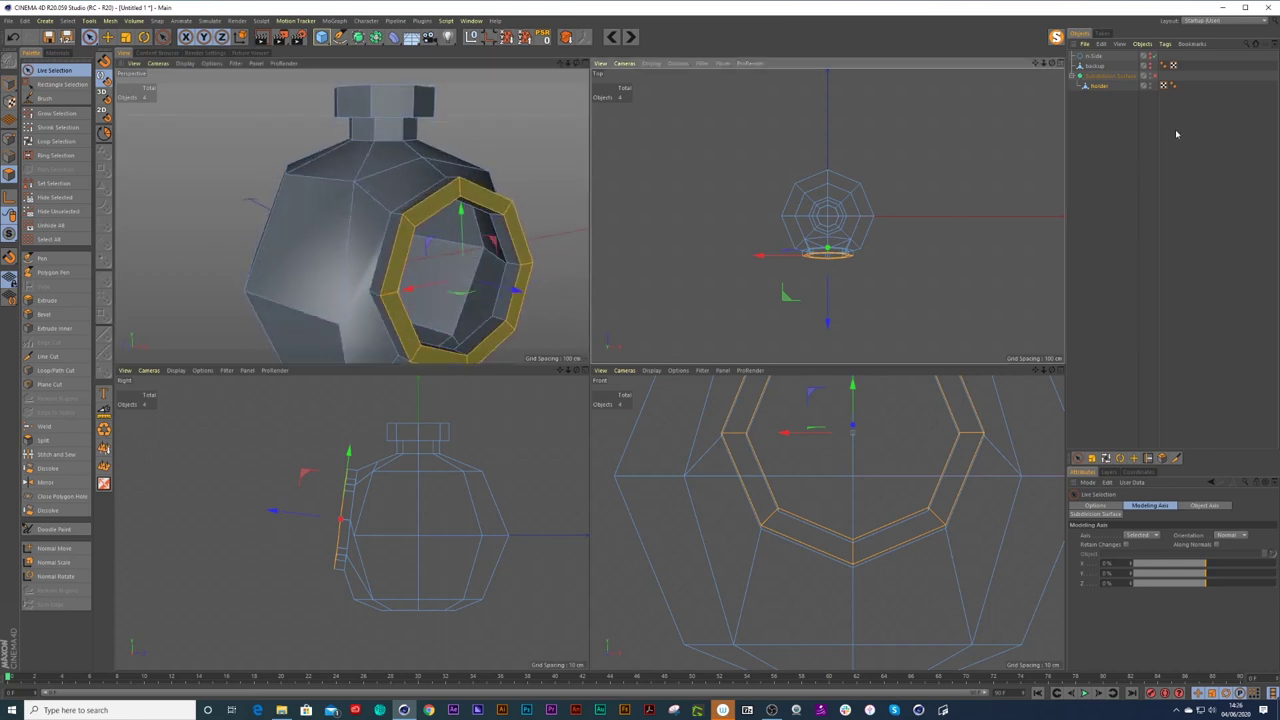
Enable the Subdivision Surface, maximise the perspective view and check the smoothed rim with nothing selected.
click(1153, 76)
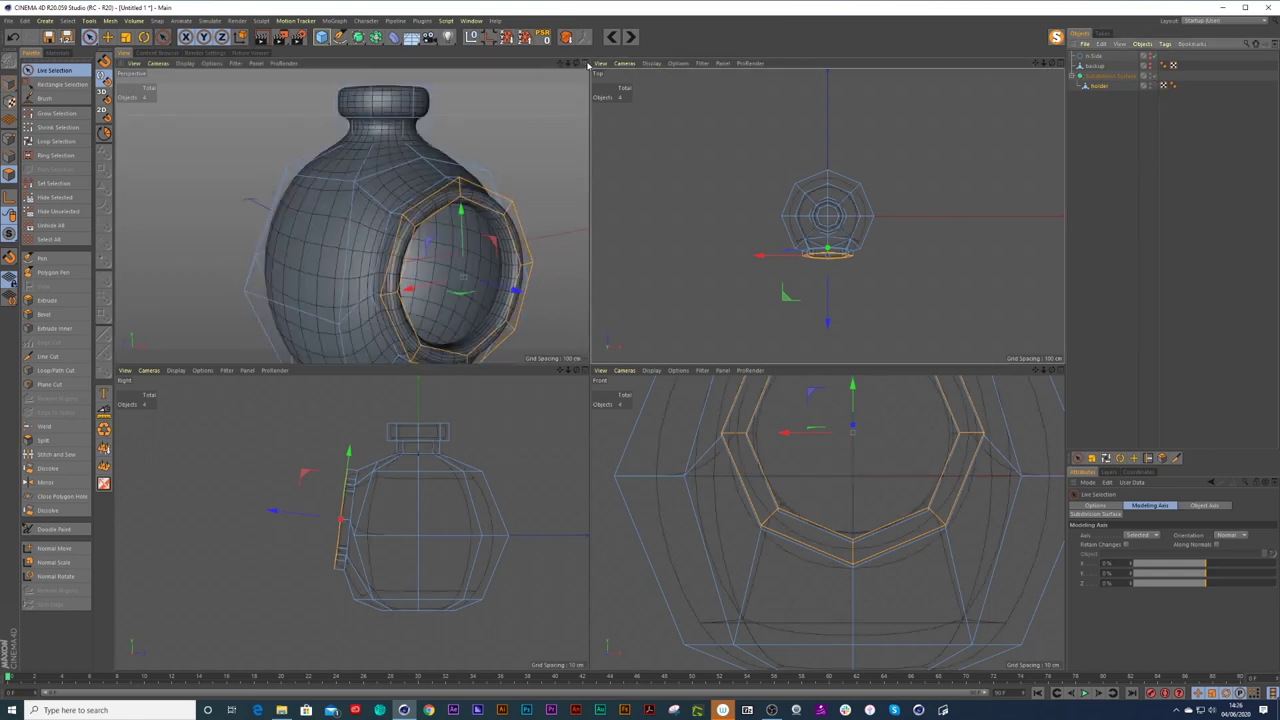
click(586, 64)
click(1083, 281)
scroll(854, 328, down, 2)
alt+drag(843, 347, 620, 368)
Add a loop cut at about 75 % offset on the holder's faces around the base of the raised rim.
click(1096, 86)
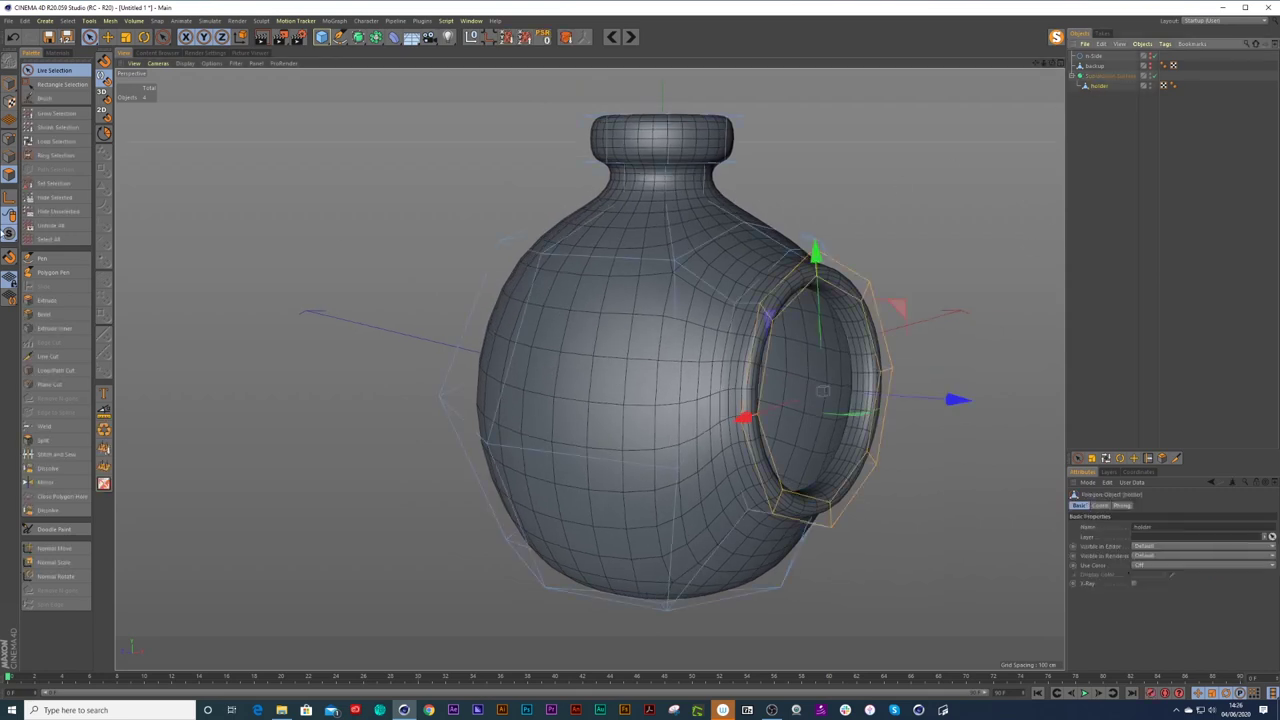
click(55, 370)
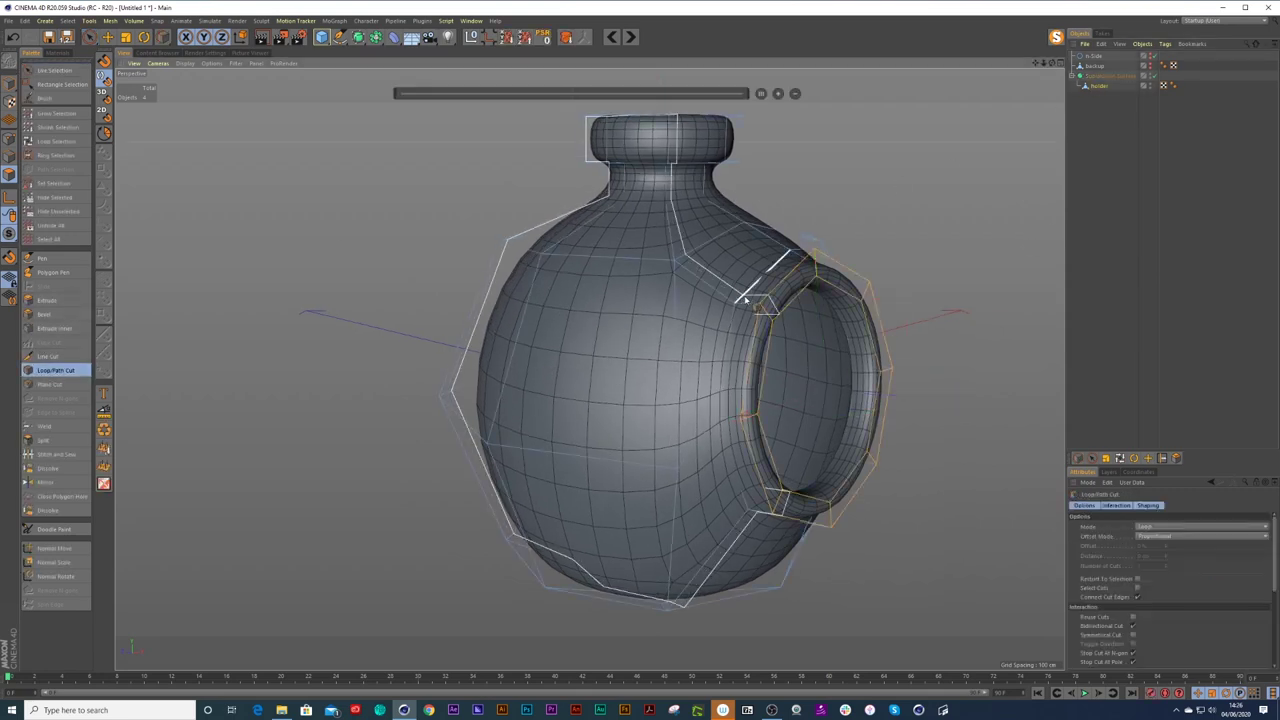
scroll(761, 302, up, 3)
mouse_move(761, 302)
alt+mouse_down()
mouse_move(757, 314)
mouse_move(777, 320)
mouse_move(757, 314)
alt+mouse_up()
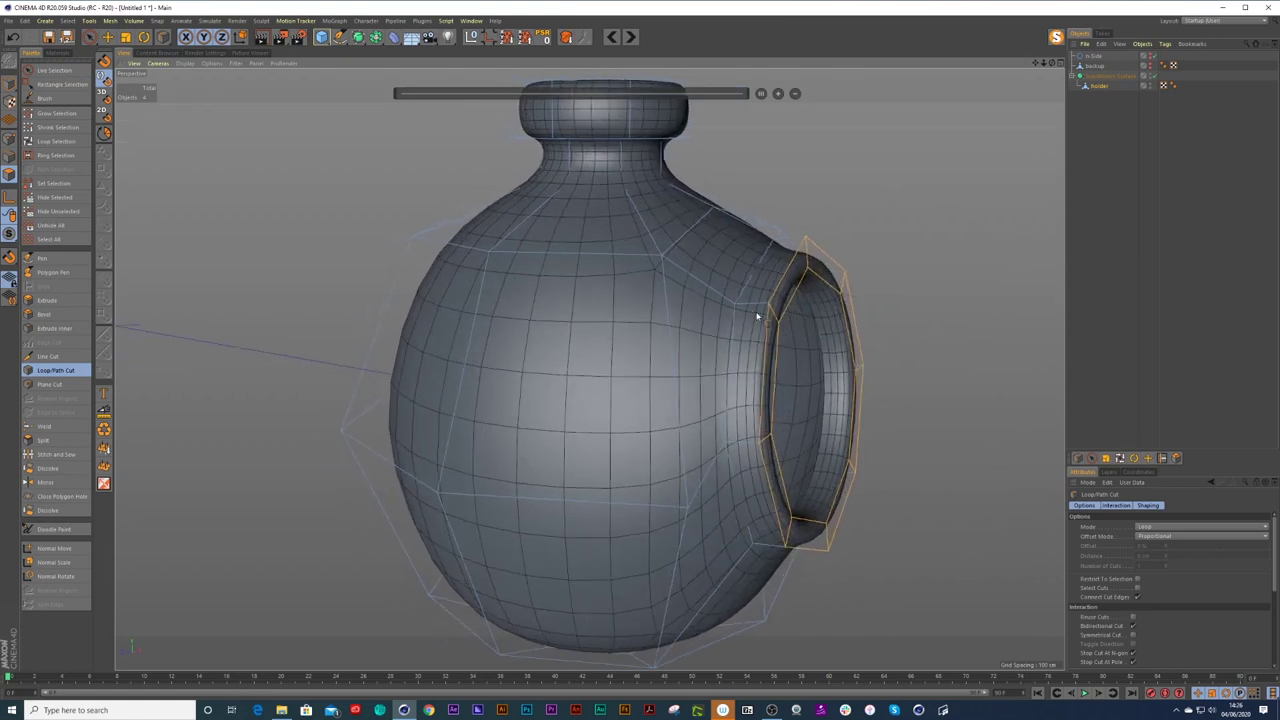
click(749, 301)
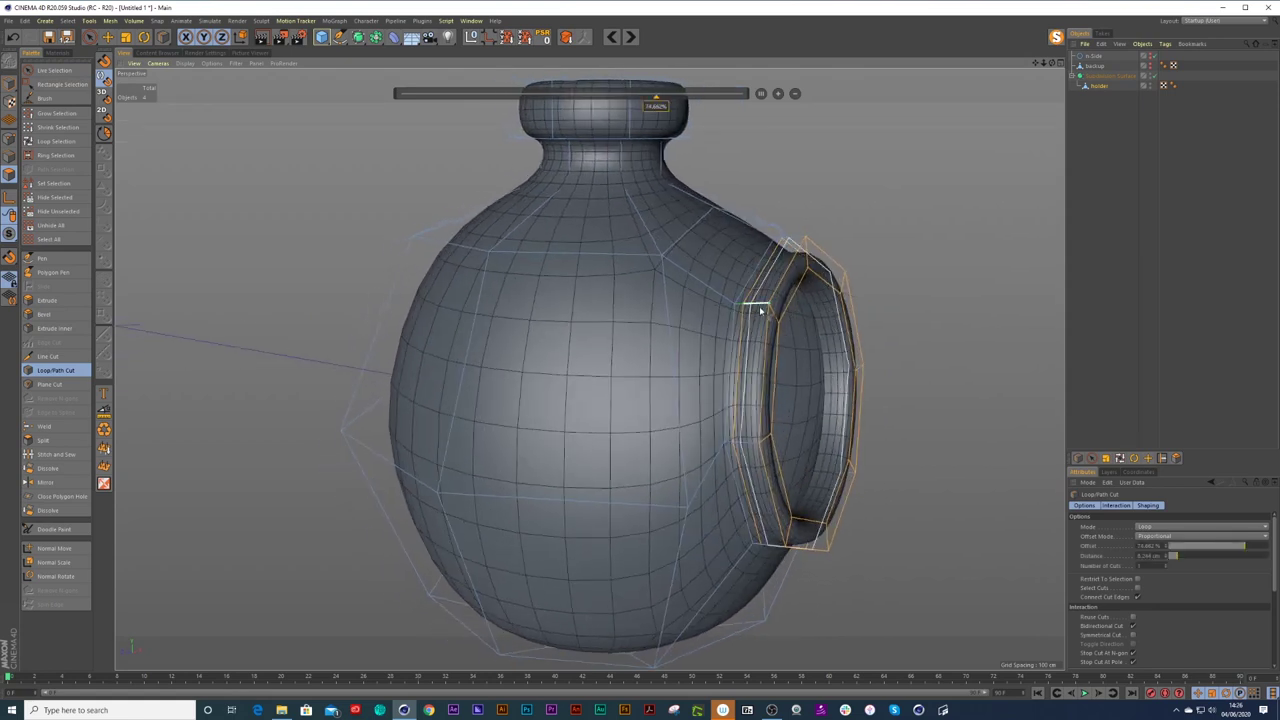
Examine the smoothed holder and its rim with nothing selected, in shading without and with wireframe lines.
key(n)
key(a)
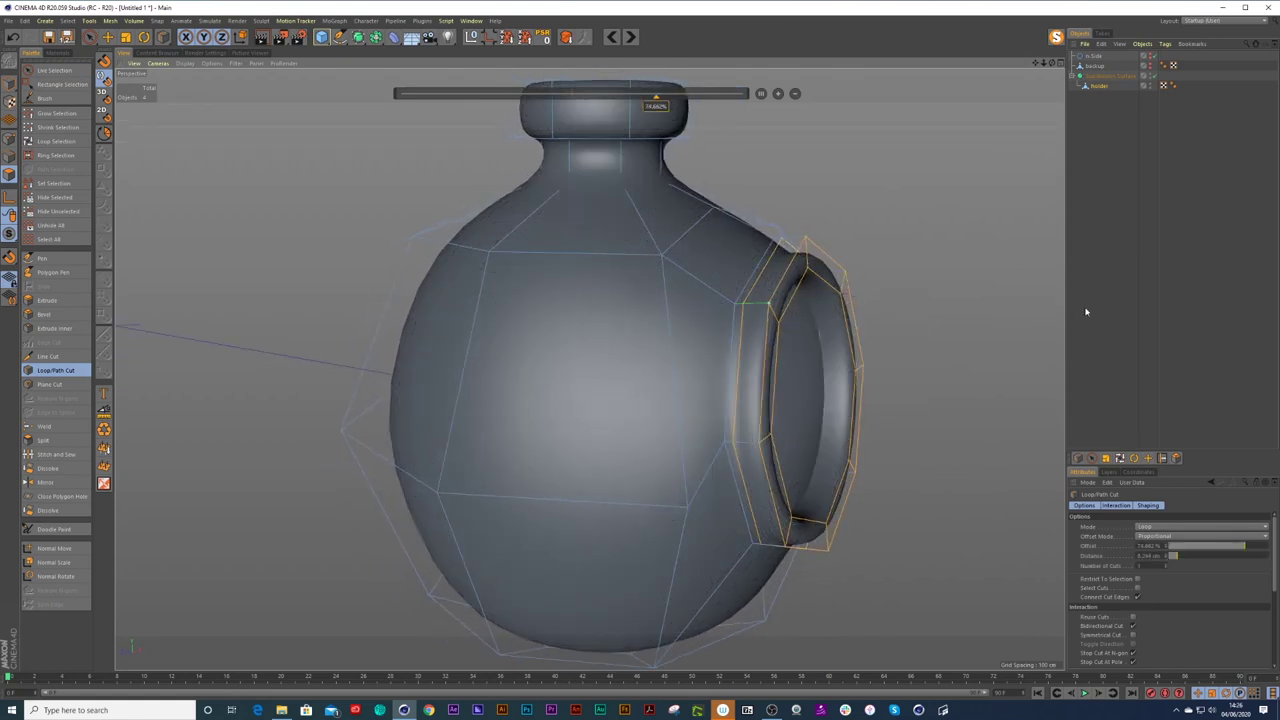
click(1087, 312)
alt+drag(911, 378, 707, 388)
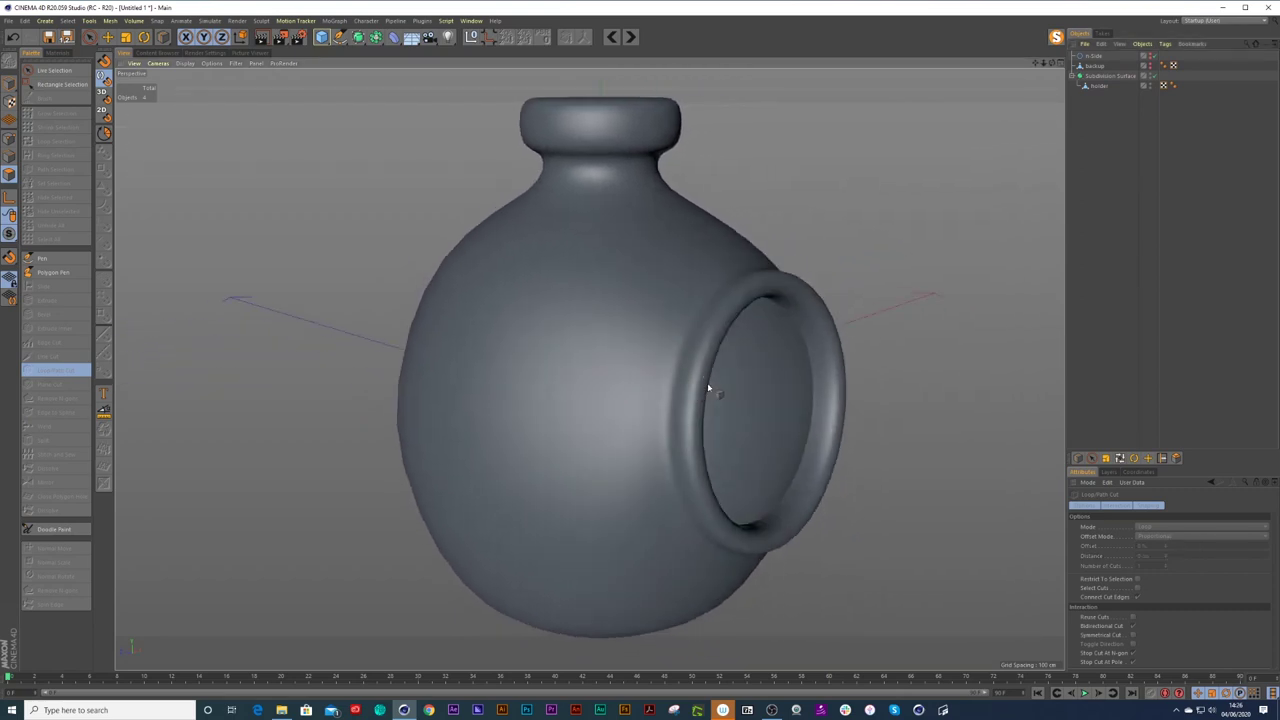
key(n)
key(b)
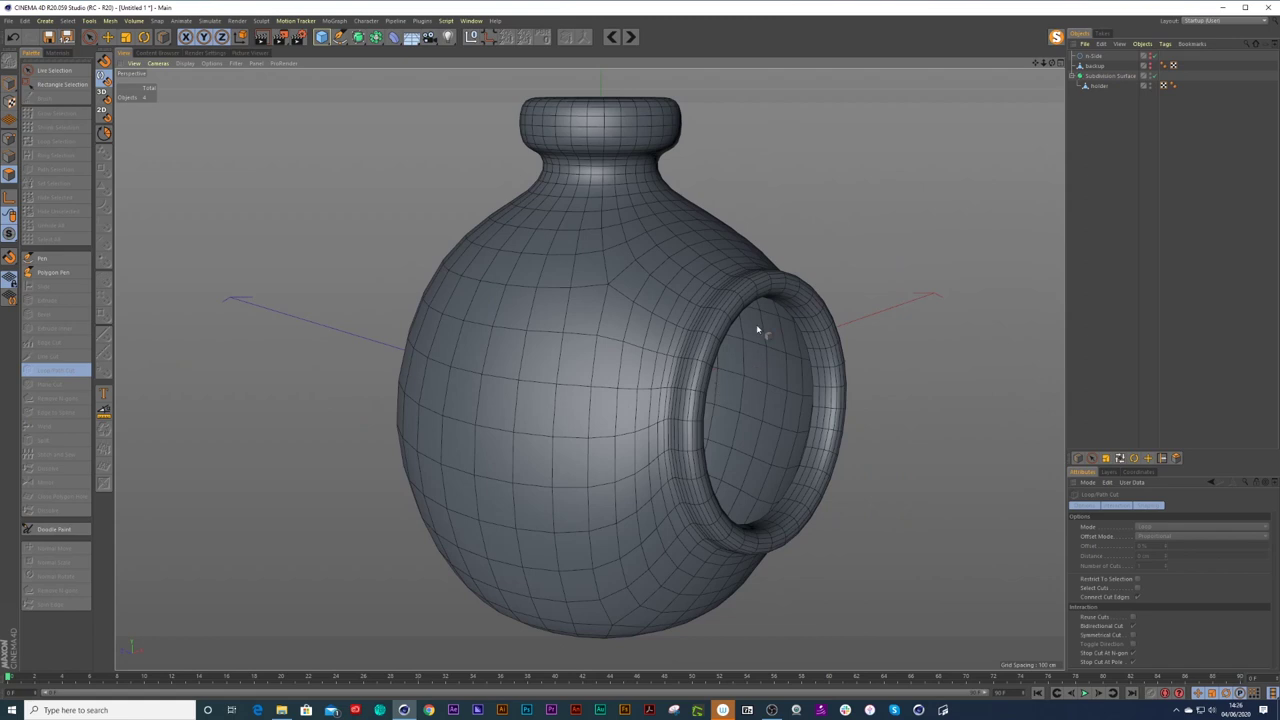
scroll(732, 331, up, 1)
alt+drag(732, 331, 657, 316)
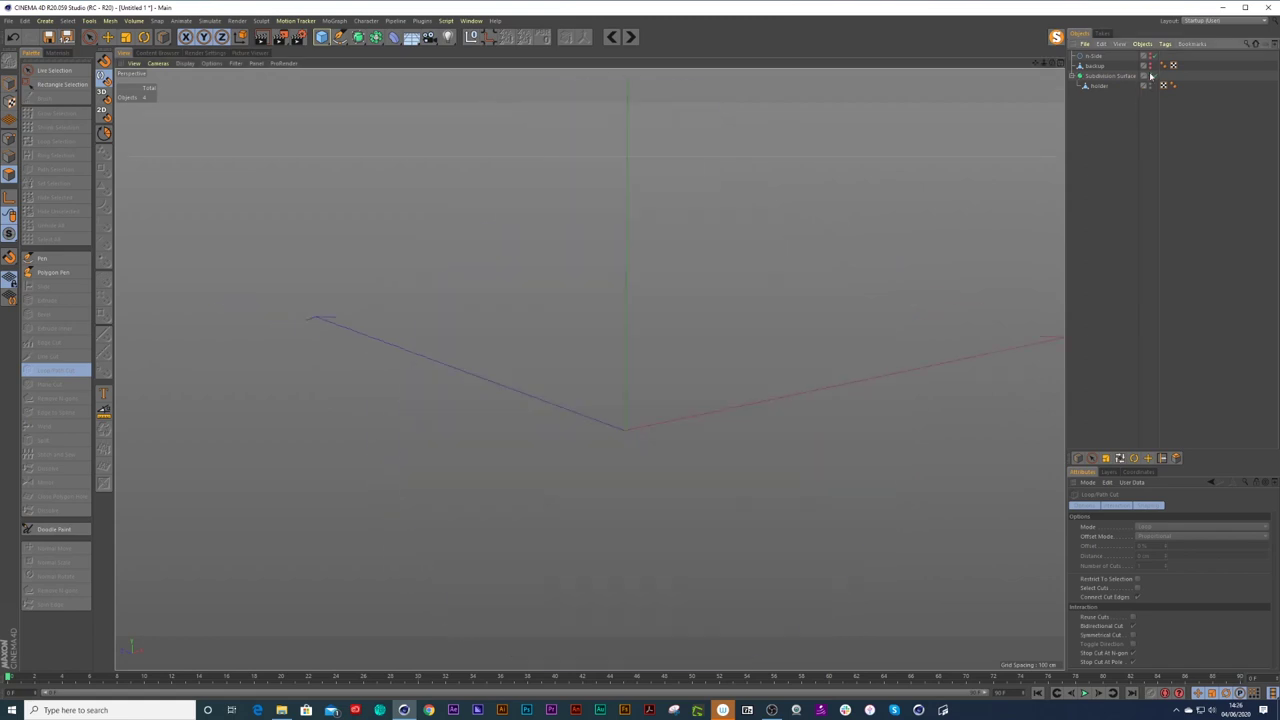
Disable the Subdivision Surface, add a loop cut at about 71 % along the rim's outer wall, and toggle the smoothing to compare.
click(1151, 76)
alt+drag(720, 323, 768, 357)
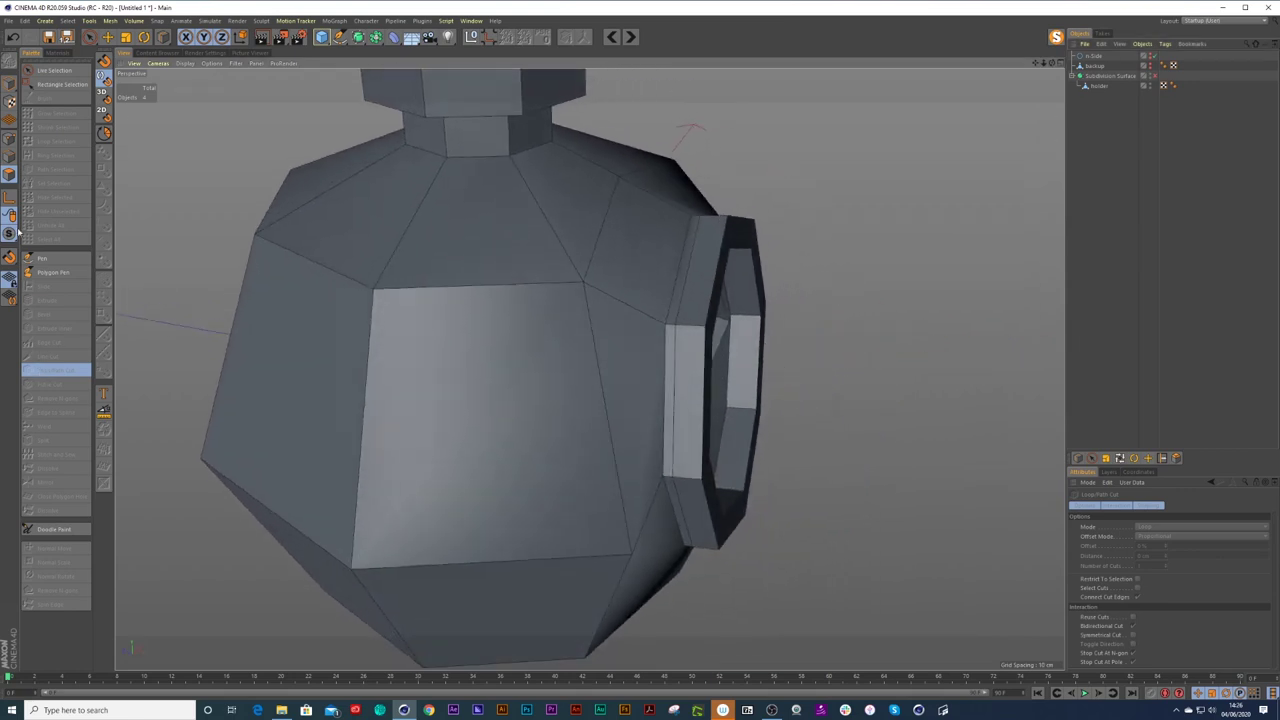
click(1103, 86)
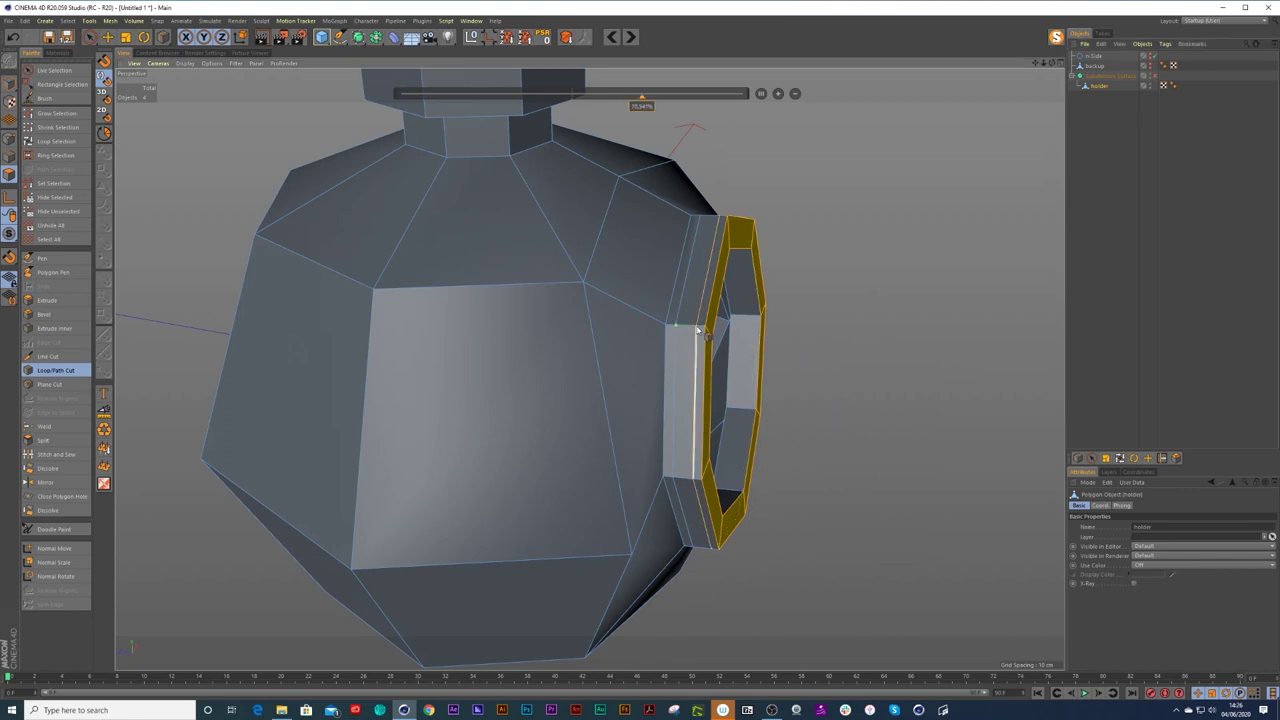
alt+drag(694, 334, 660, 320)
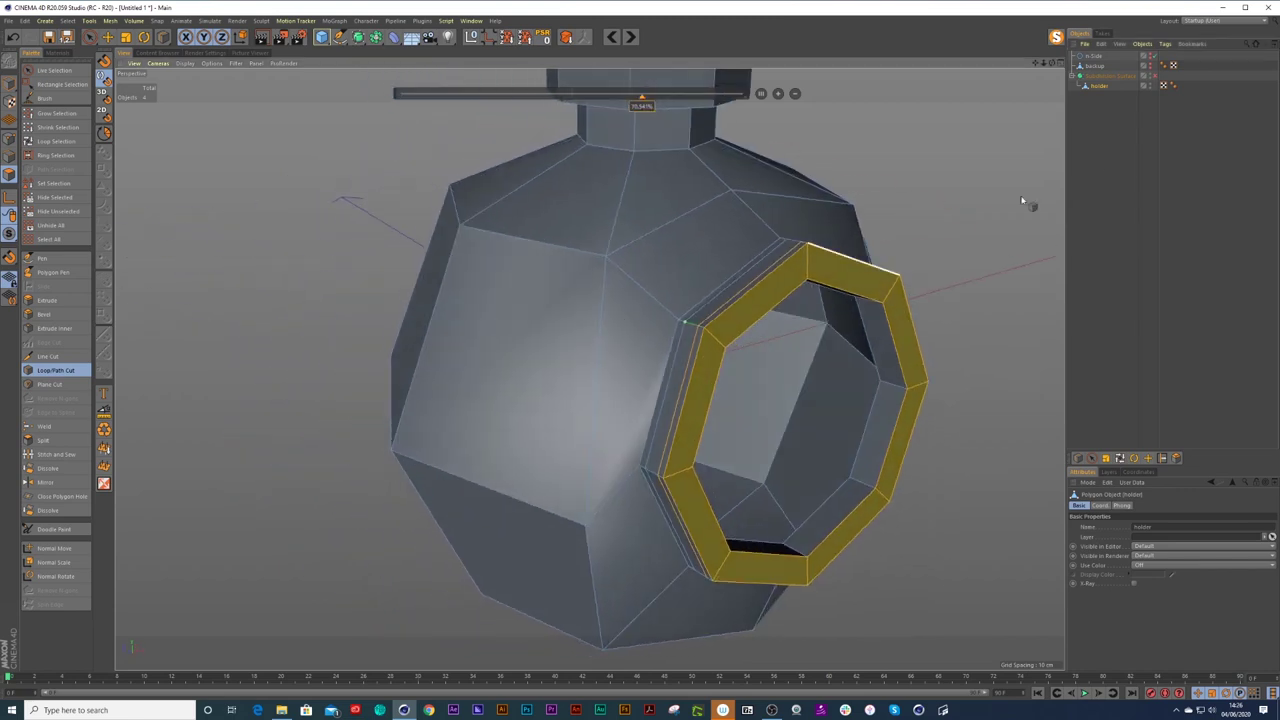
click(1155, 77)
click(1156, 79)
Add supporting loop cuts around the rim's inner wall, the last at about 25 % offset, and enable the Subdivision Surface.
alt+drag(963, 251, 903, 311)
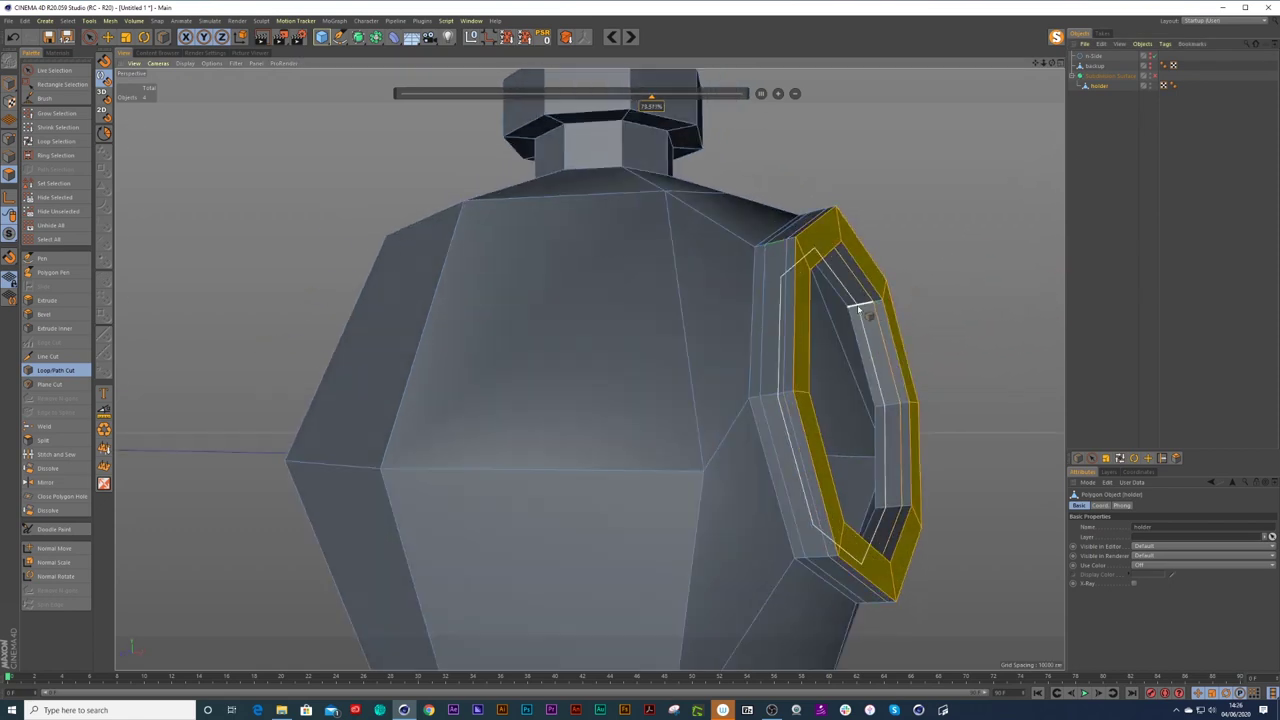
alt+drag(858, 310, 808, 323)
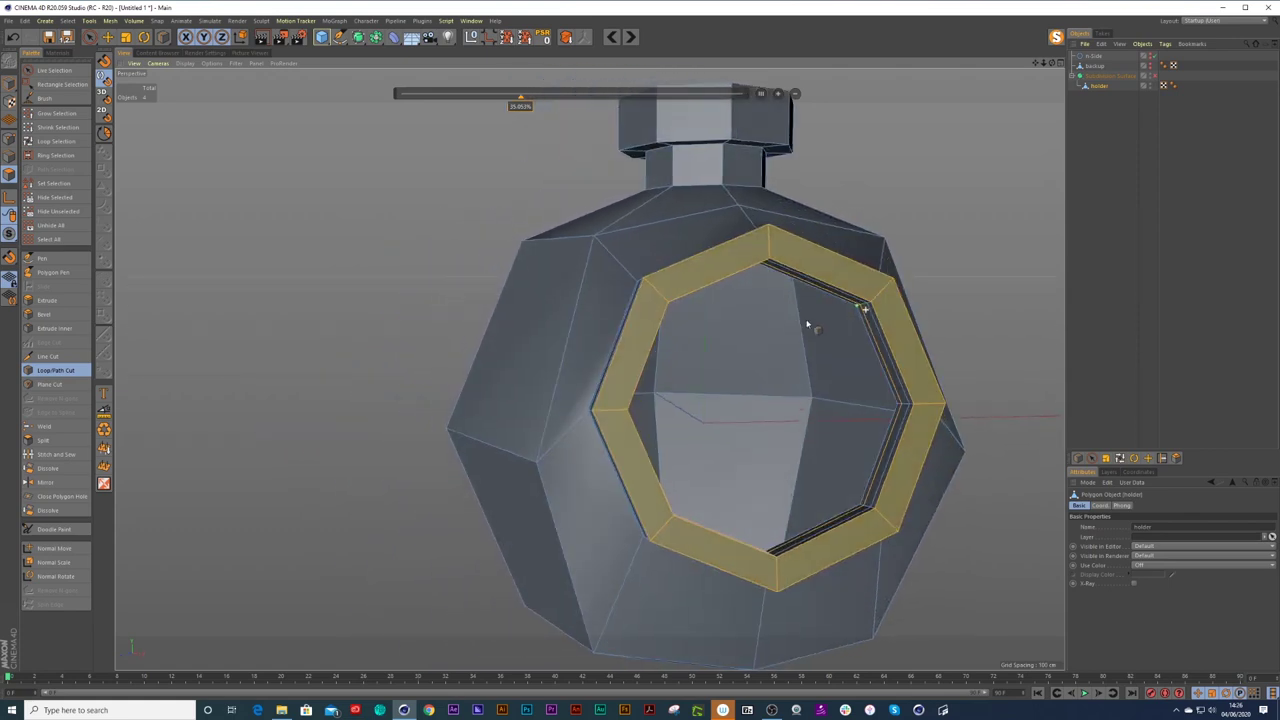
click(1155, 77)
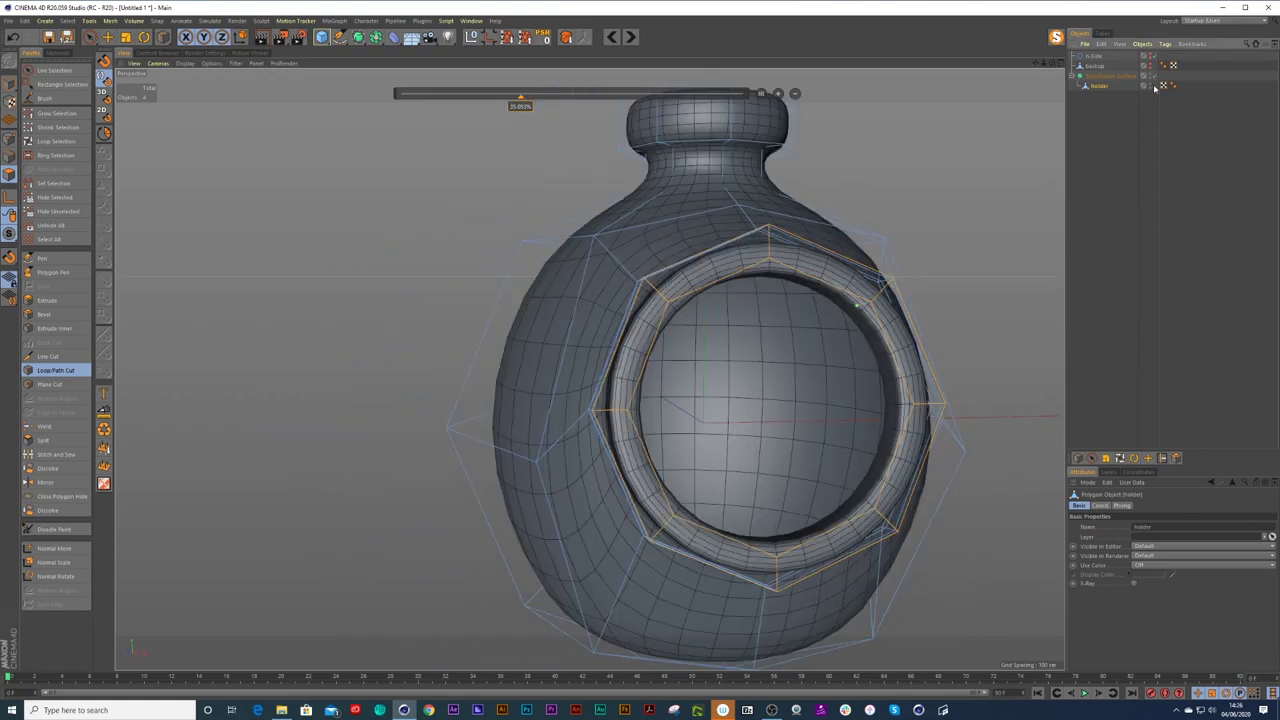
Deselect everything and inspect the roundness of the rim from several angles, with and without wireframe lines.
alt+drag(920, 306, 812, 343)
click(876, 270)
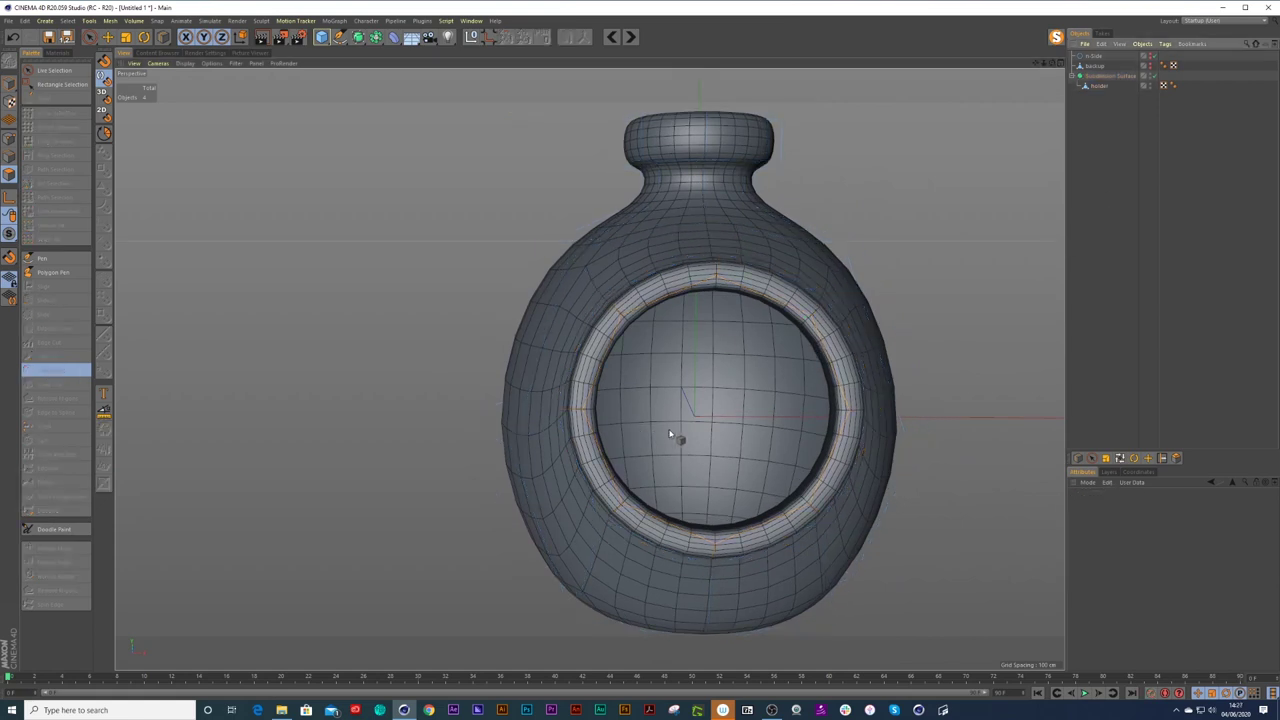
alt+right_drag(706, 443, 674, 451)
mouse_move(674, 451)
alt+mouse_down()
mouse_move(735, 454)
mouse_move(727, 463)
alt+mouse_up()
key(n)
key(a)
alt+drag(897, 412, 808, 432)
alt+right_drag(770, 277, 813, 275)
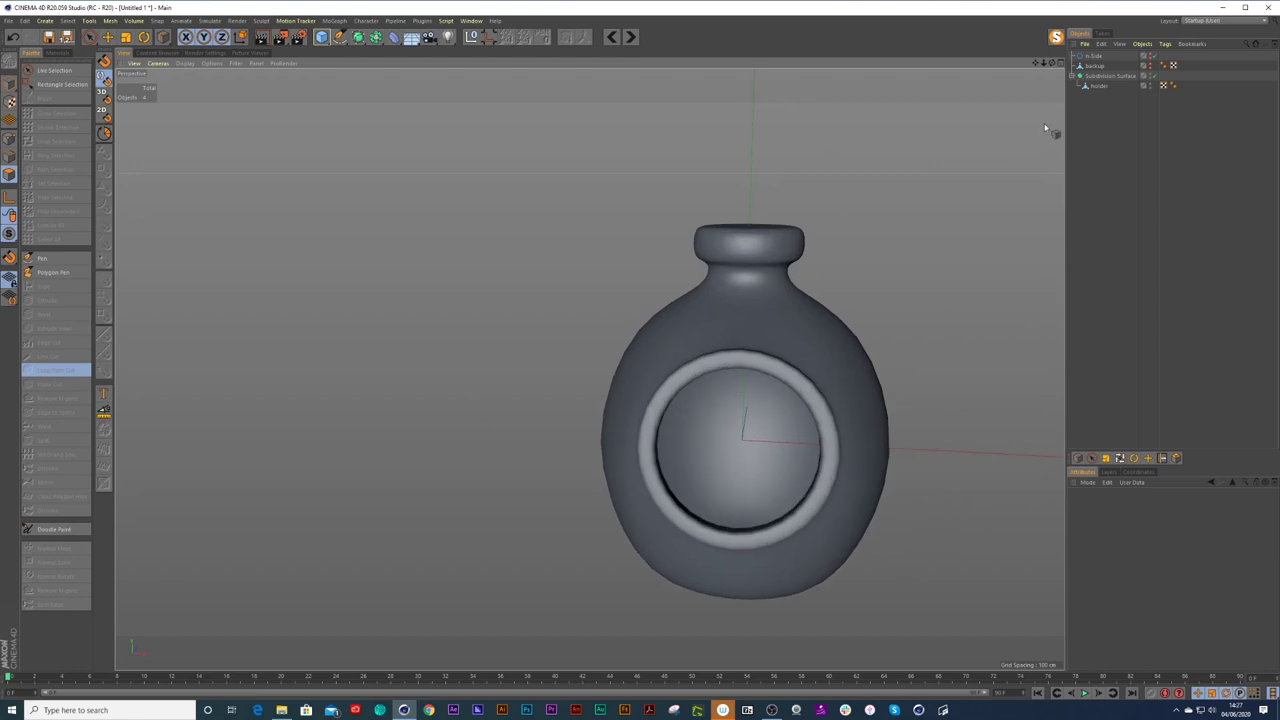
Disable the Subdivision Surface, add loop cuts near the neck's top (about 80 %) and base (about 27 %), and re-enable smoothing.
click(1092, 88)
scroll(790, 235, up, 3)
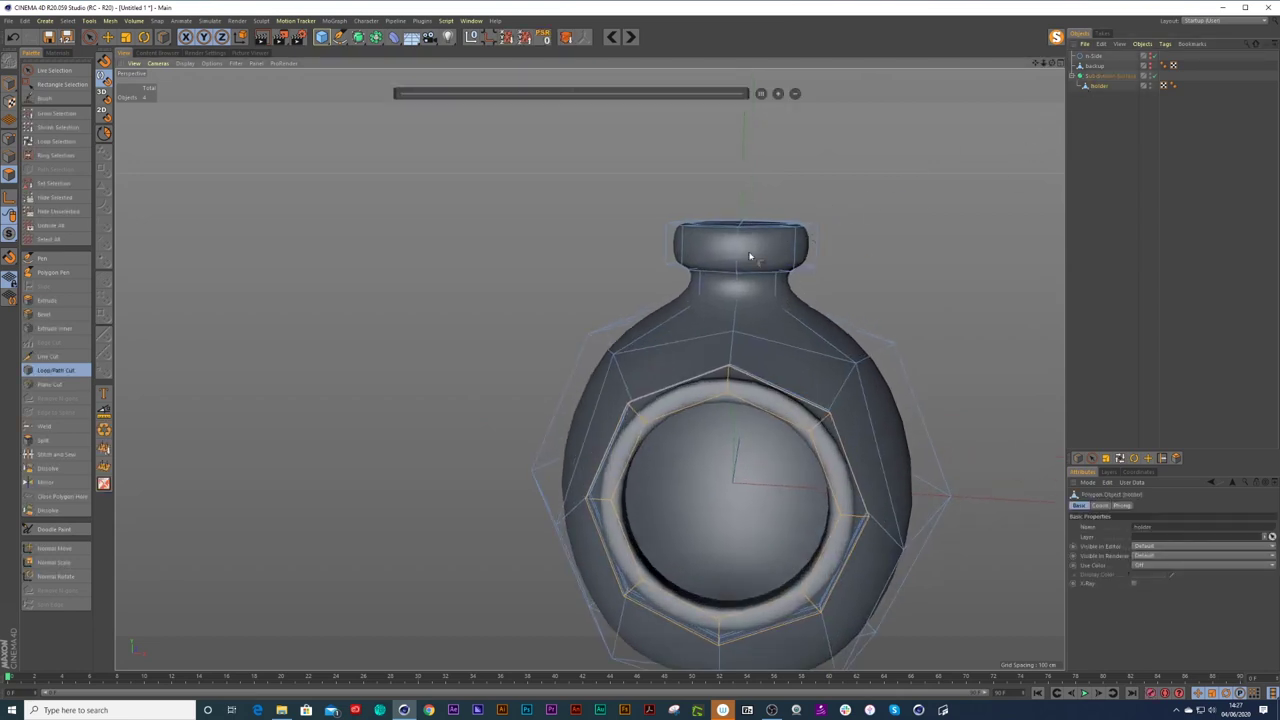
alt+drag(755, 240, 755, 285)
scroll(755, 285, up, 3)
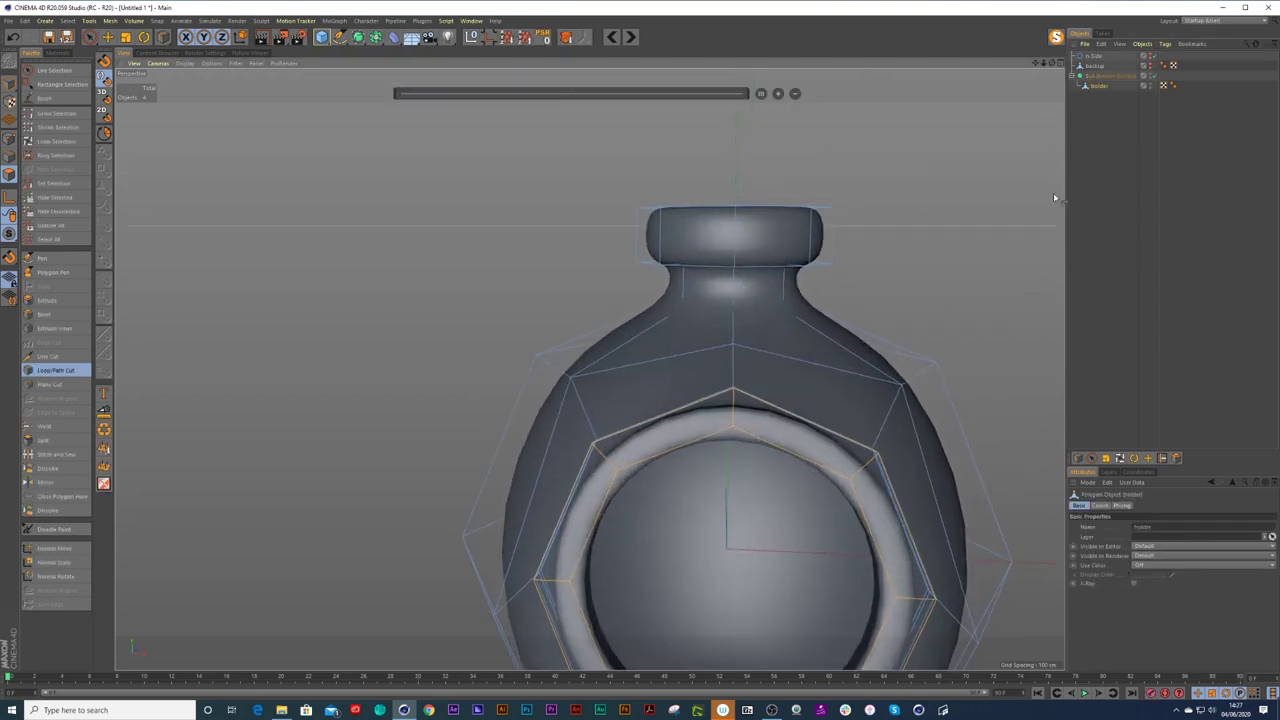
click(1151, 77)
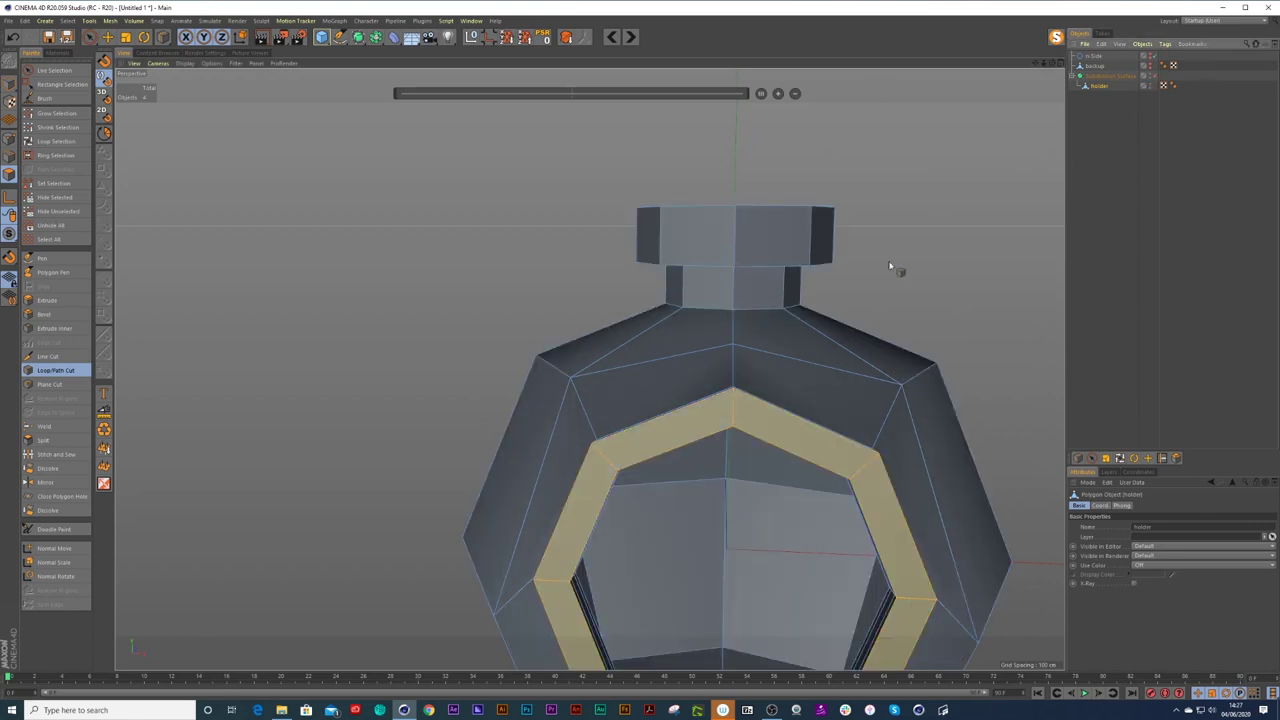
scroll(749, 292, up, 3)
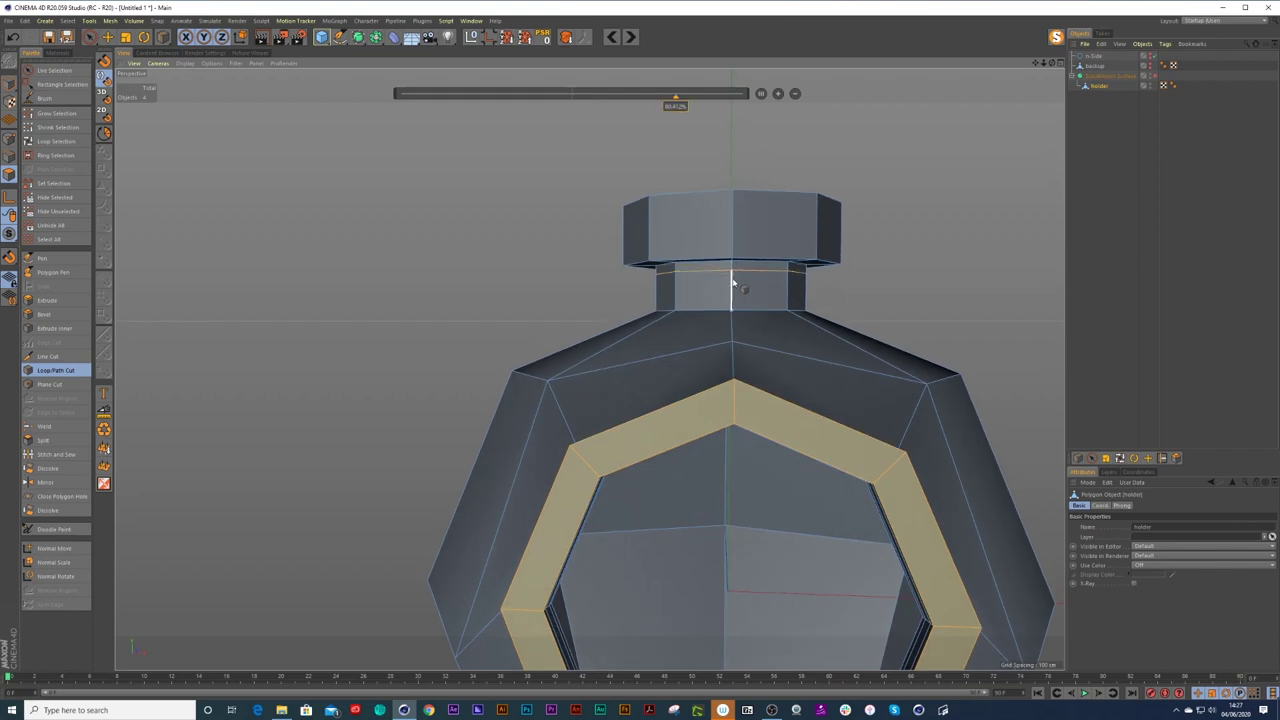
alt+drag(733, 297, 731, 304)
click(731, 298)
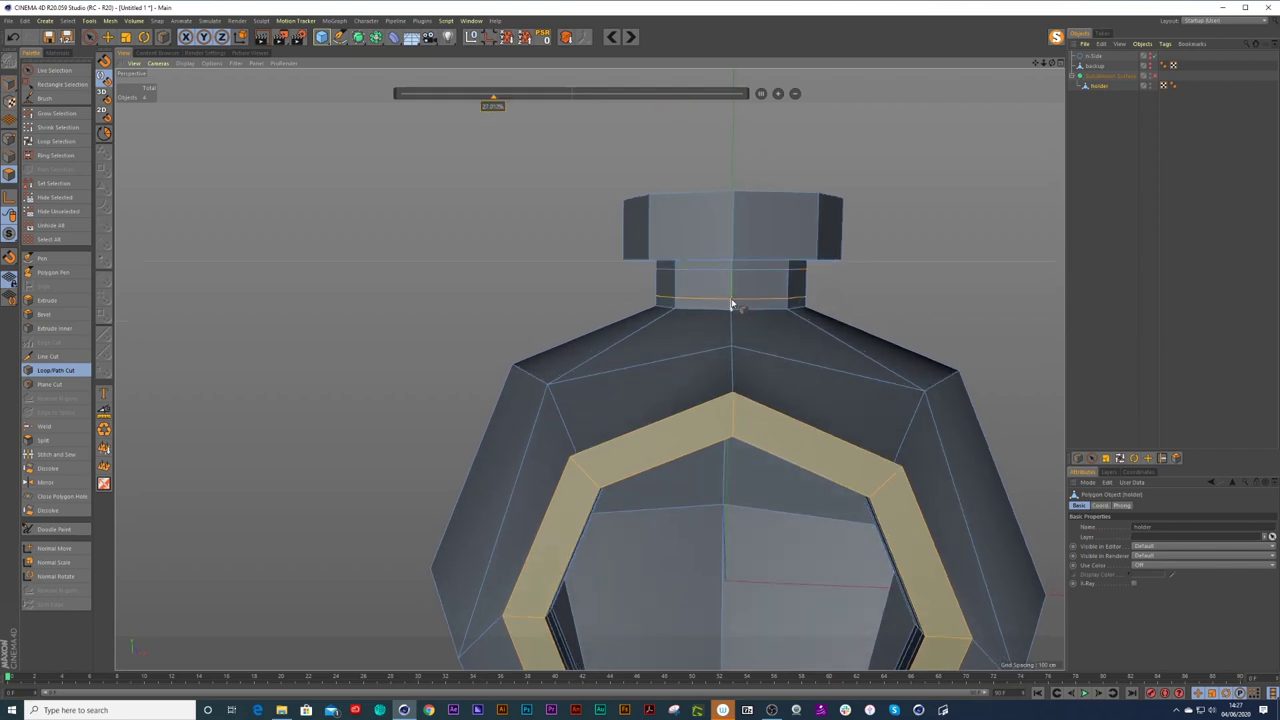
key(q)
alt+drag(766, 300, 727, 325)
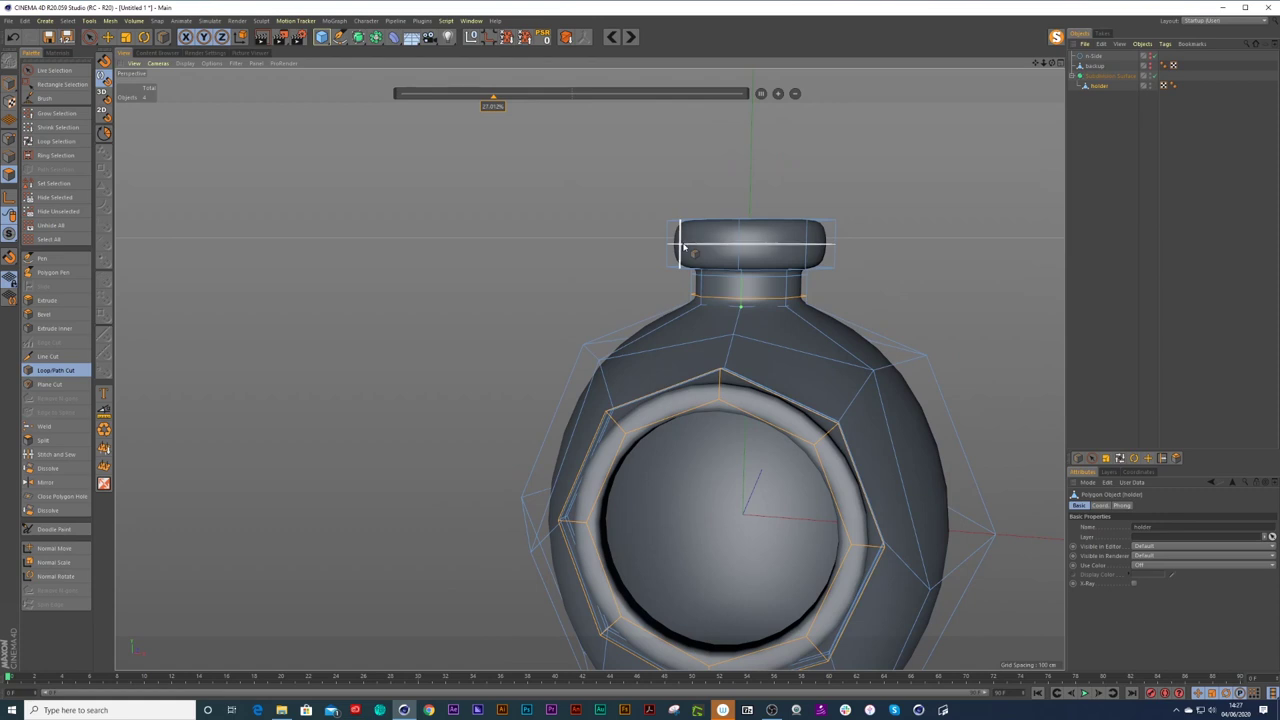
Add a loop cut around the middle of the bottle neck's collar and scale that edge loop outward to round it.
click(684, 247)
key(t)
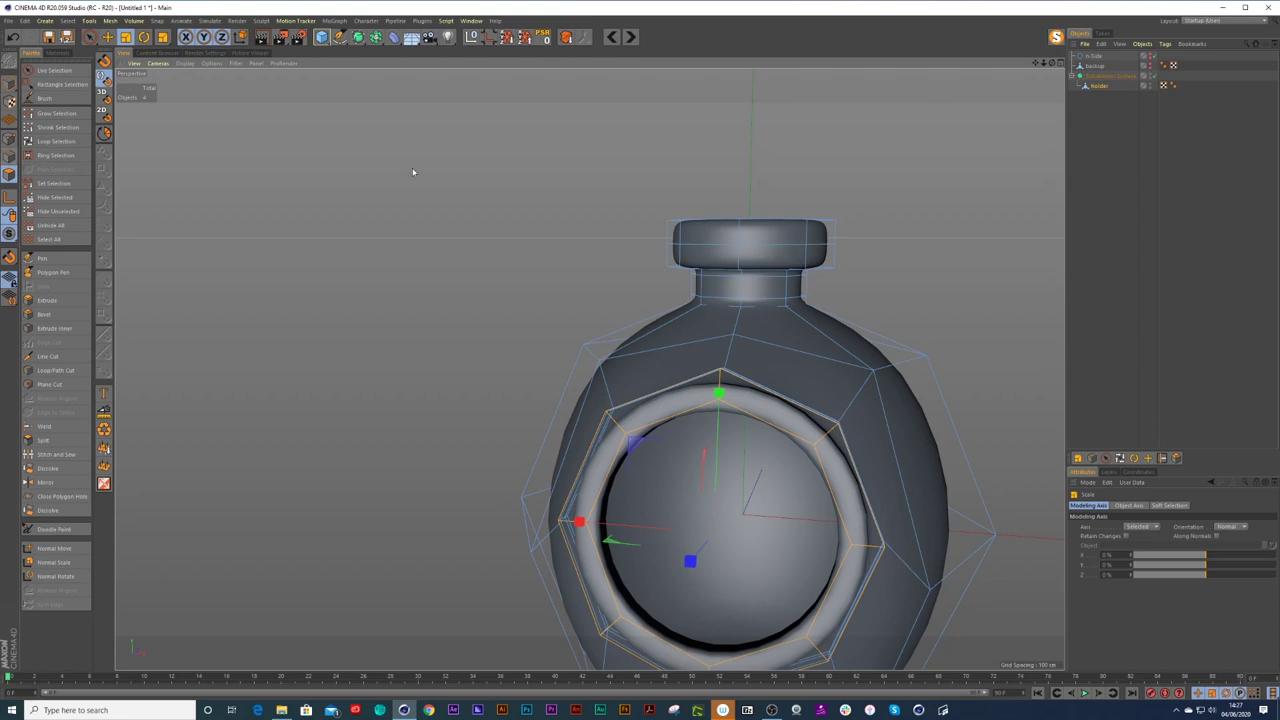
key(e)
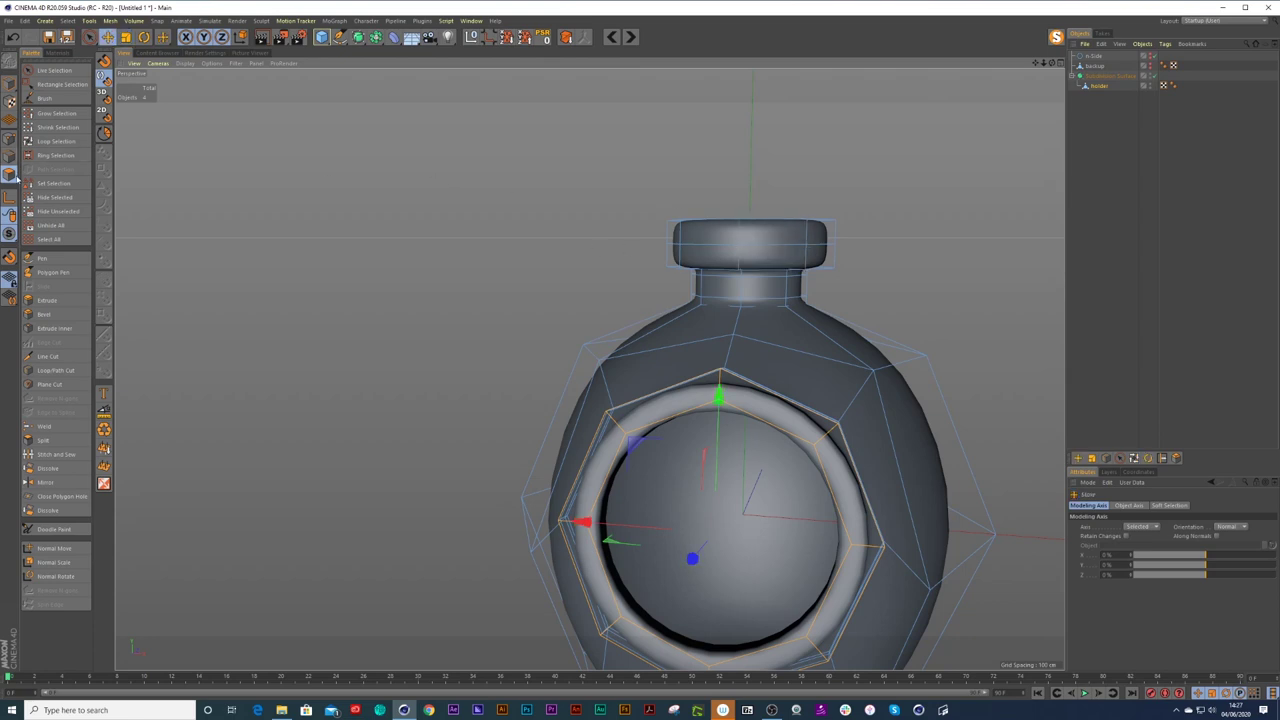
click(10, 157)
click(822, 243)
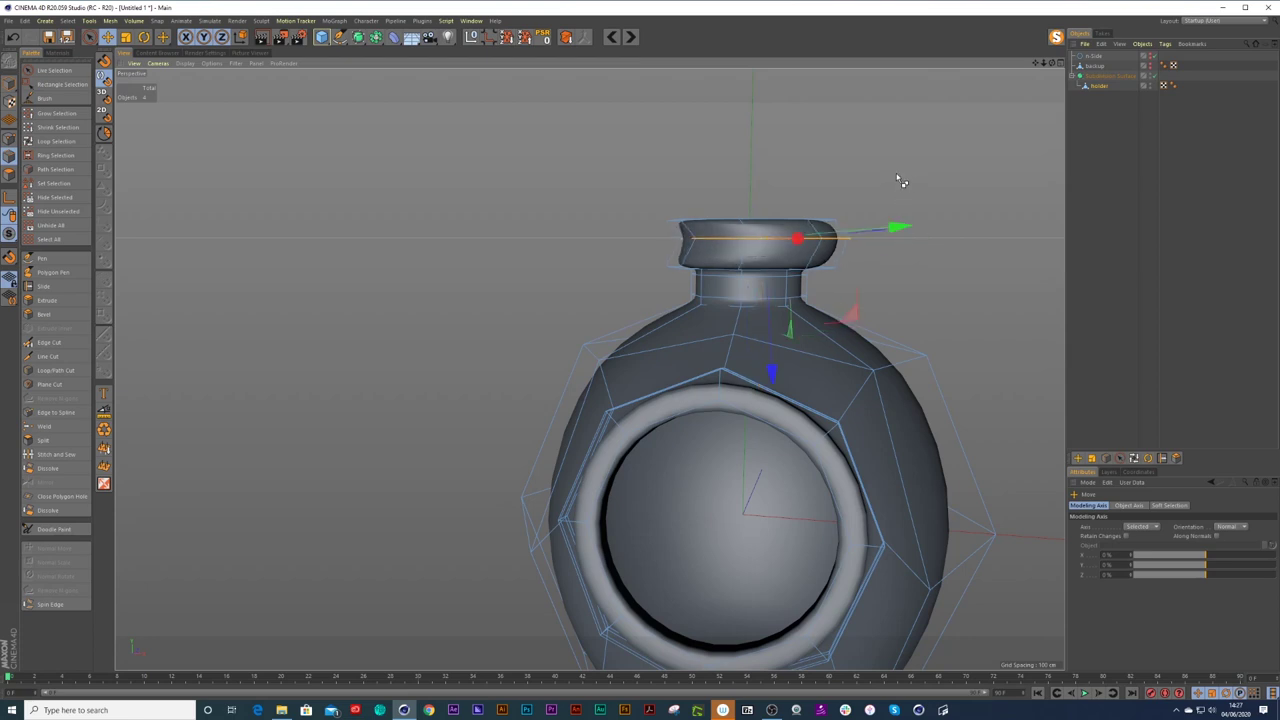
key(t)
drag(887, 177, 930, 170)
Deselect everything and examine the smoothed collar, neck and rim of the holder from several angles and distances.
mouse_move(860, 243)
alt+mouse_down()
mouse_move(845, 315)
mouse_move(855, 254)
mouse_move(865, 265)
mouse_move(850, 256)
alt+mouse_up()
alt+right_drag(809, 268, 771, 317)
click(1111, 319)
alt+drag(917, 340, 734, 366)
alt+right_drag(687, 265, 716, 263)
scroll(691, 360, down, 3)
alt+drag(691, 360, 731, 411)
scroll(731, 411, up, 5)
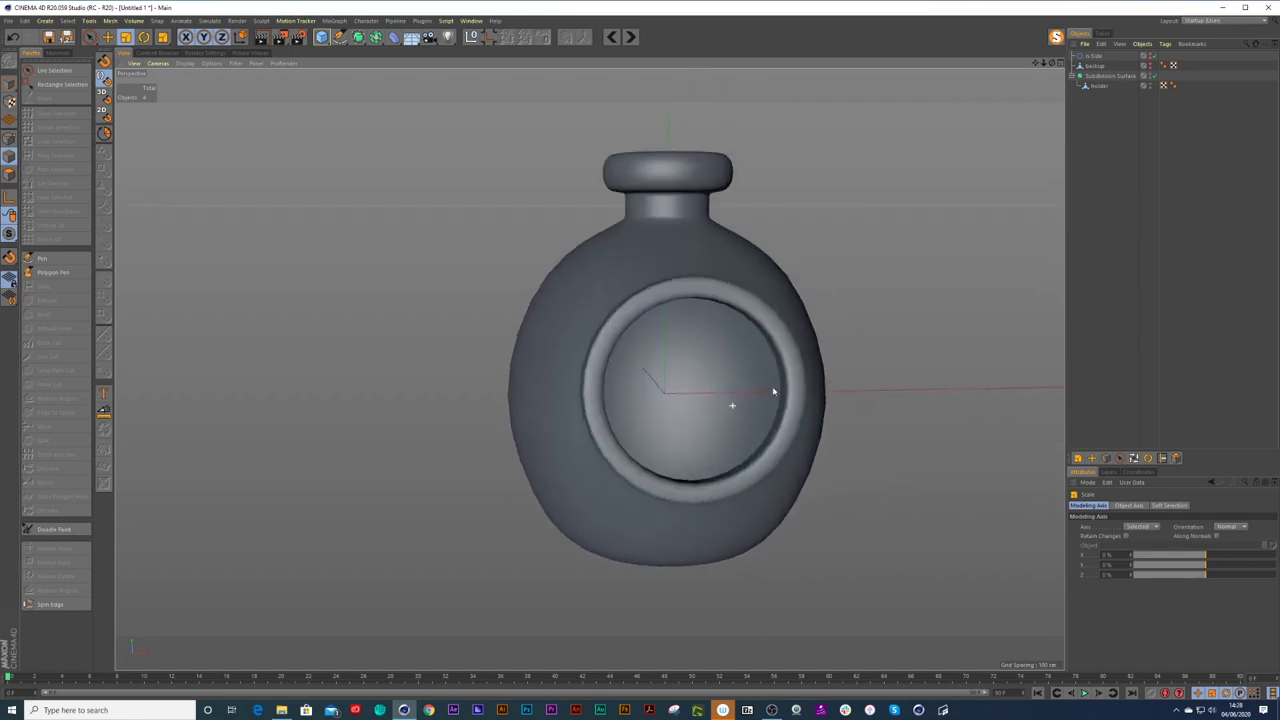
alt+drag(809, 370, 956, 381)
scroll(929, 397, up, 5)
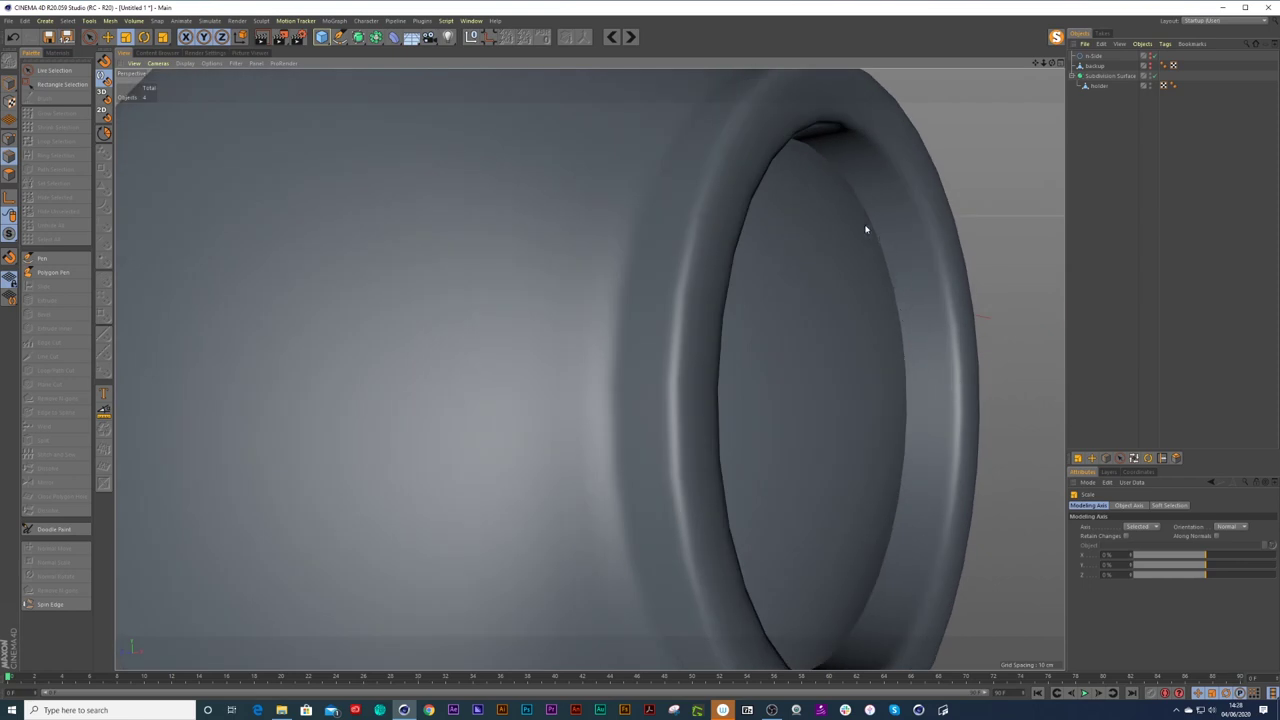
scroll(875, 268, down, 5)
alt+drag(871, 280, 840, 240)
alt+right_drag(836, 243, 814, 260)
alt+drag(814, 260, 801, 267)
click(1100, 86)
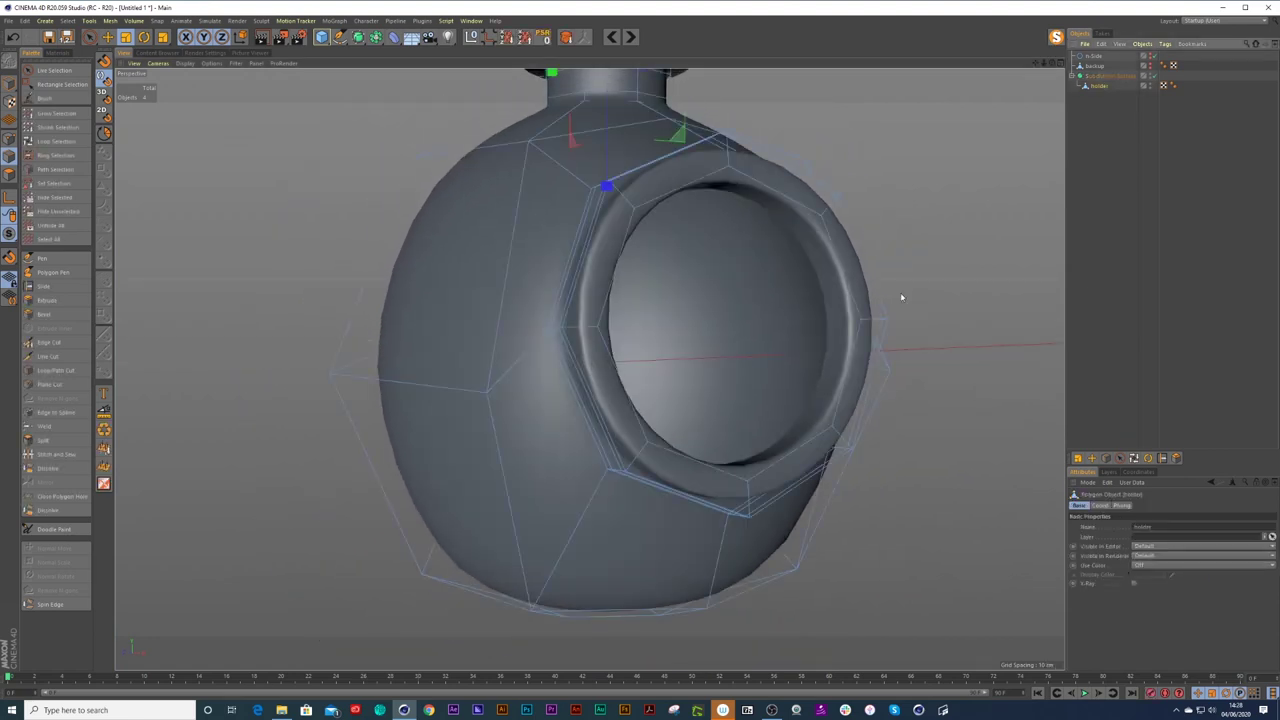
key(m)
key(b)
alt+drag(826, 325, 790, 336)
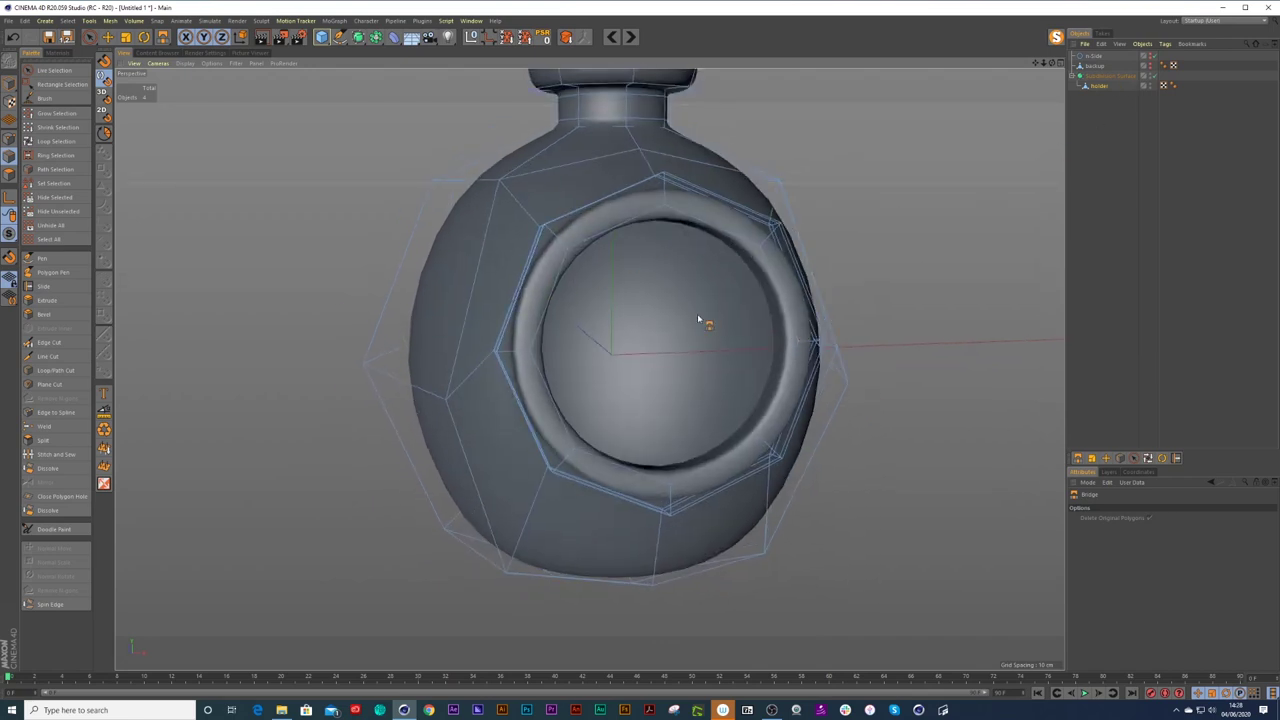
alt+right_drag(757, 315, 800, 298)
alt+drag(766, 295, 893, 273)
key(space)
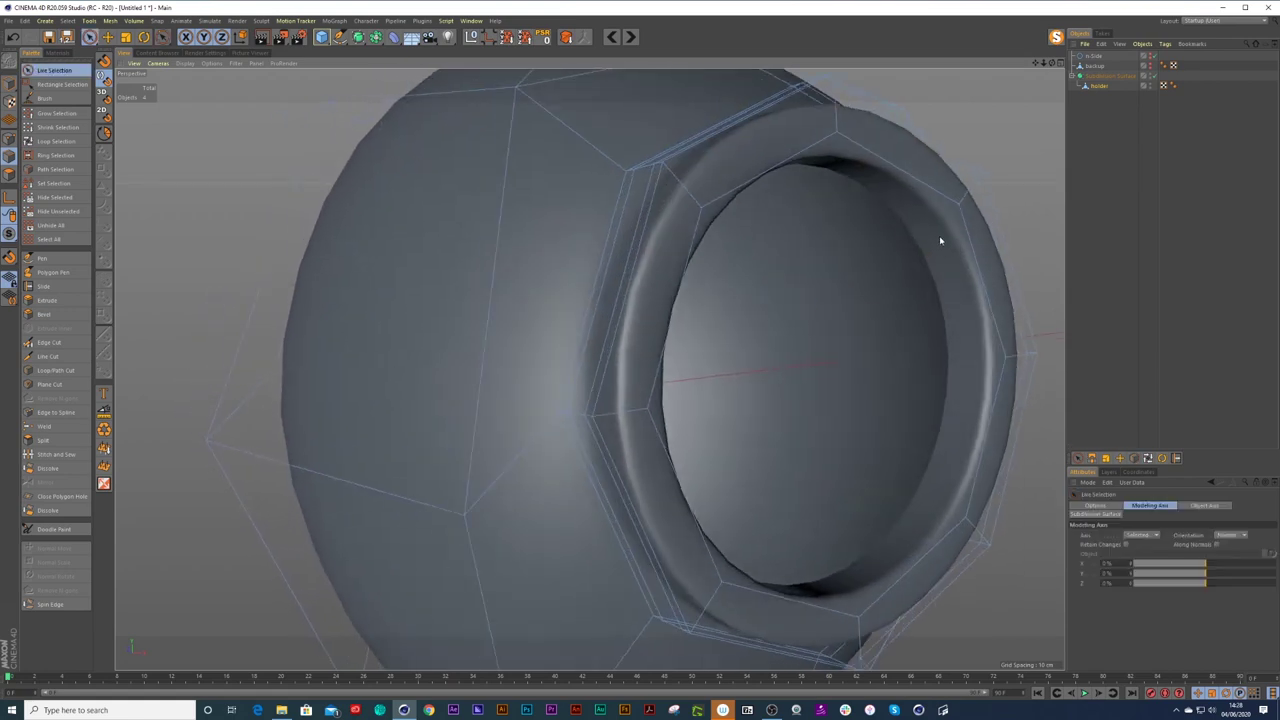
Show the selected holder in Gouraud shading with lines and switch the lines from wireframe to isoparms.
click(1089, 86)
key(n)
key(b)
alt+drag(951, 272, 716, 135)
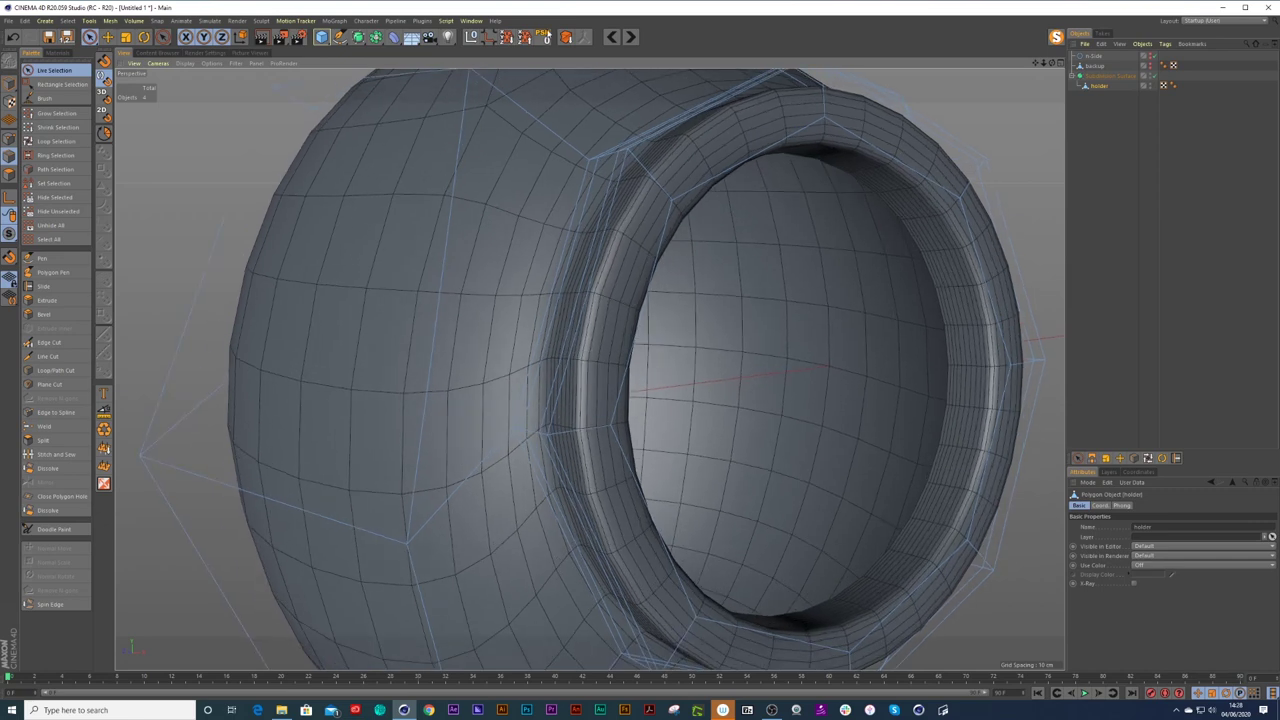
click(184, 64)
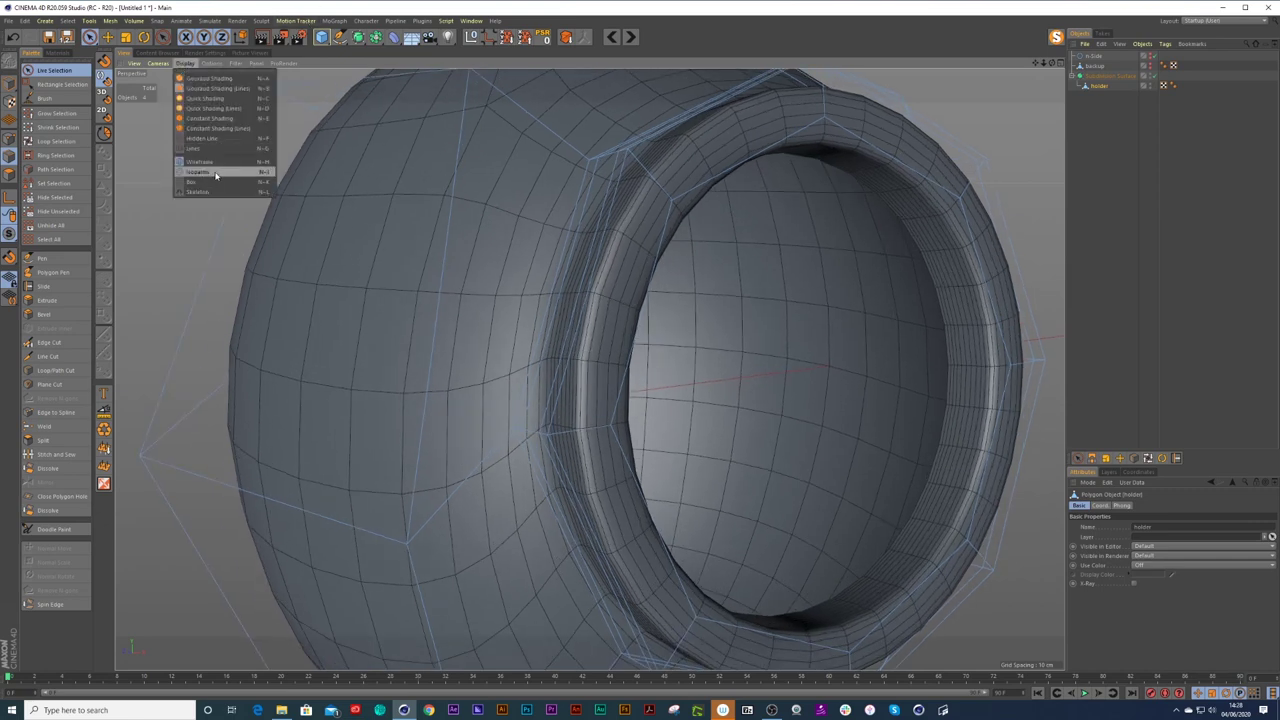
click(200, 172)
alt+drag(930, 255, 796, 287)
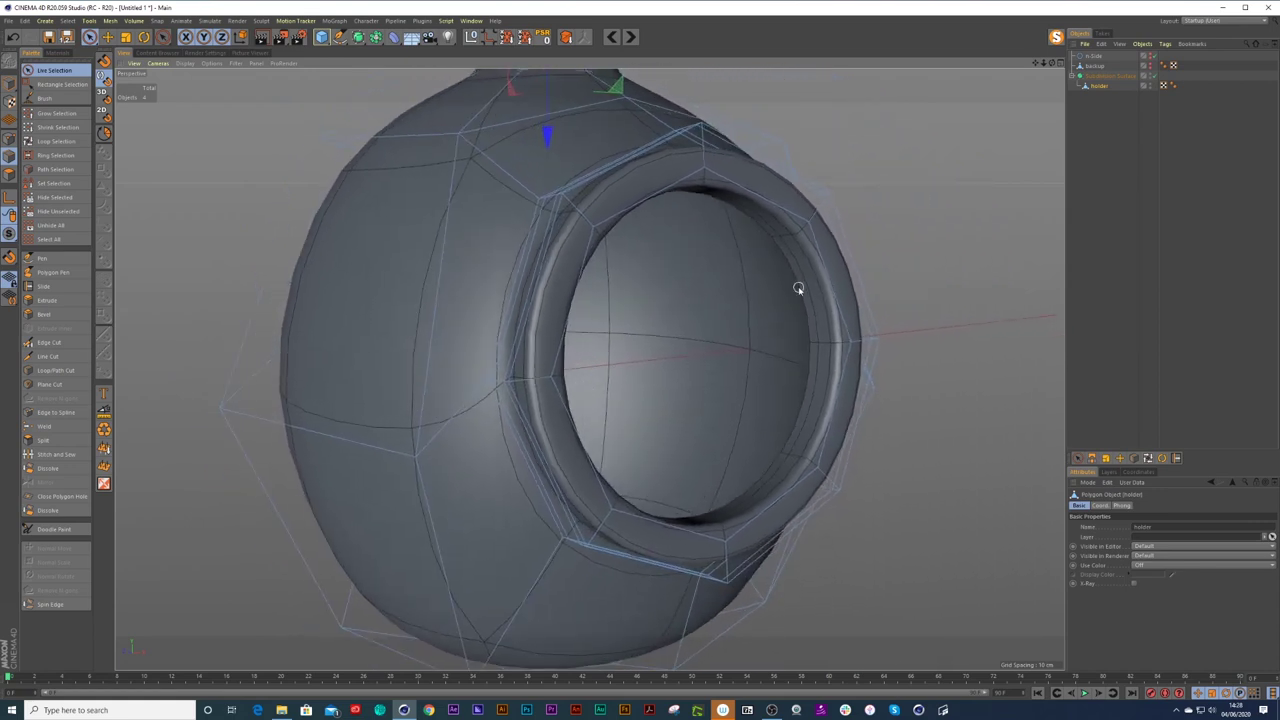
alt+right_drag(795, 319, 827, 306)
mouse_move(834, 306)
alt+mouse_down()
mouse_move(877, 303)
mouse_move(690, 312)
alt+mouse_up()
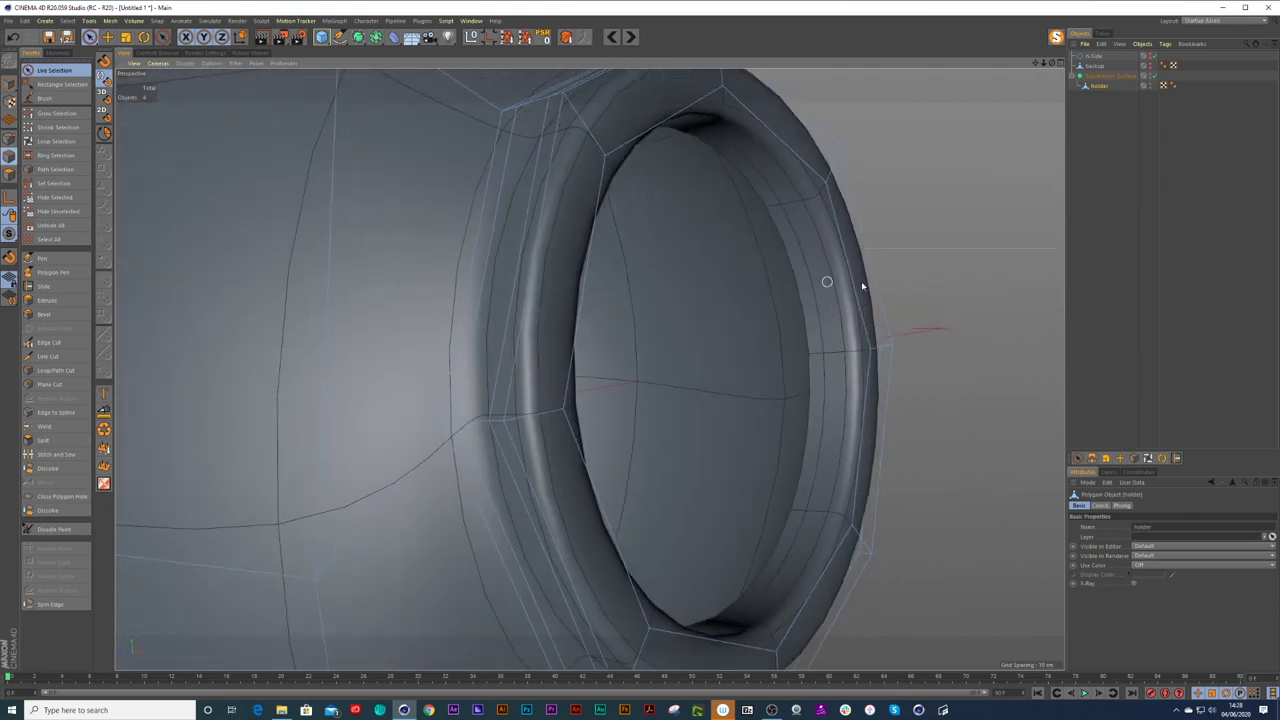
Disable the Subdivision Surface and select the innermost edge loop of the rim's inner wall.
click(1101, 86)
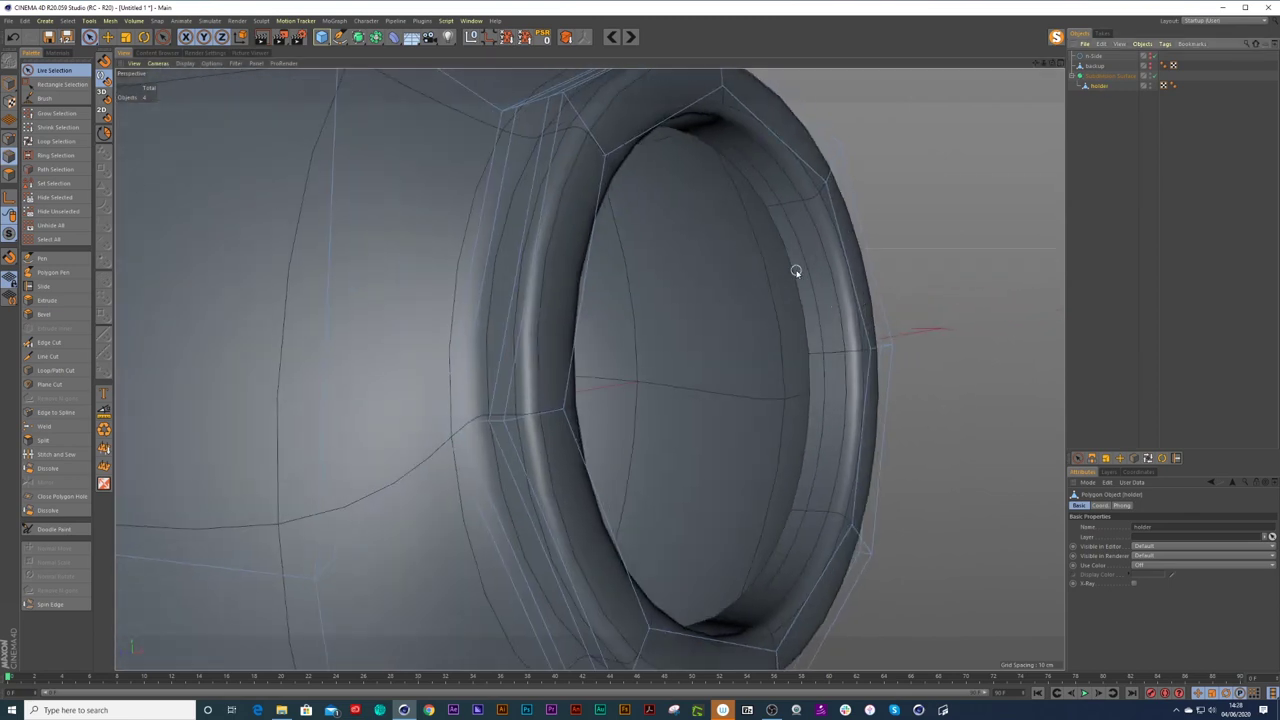
click(1157, 78)
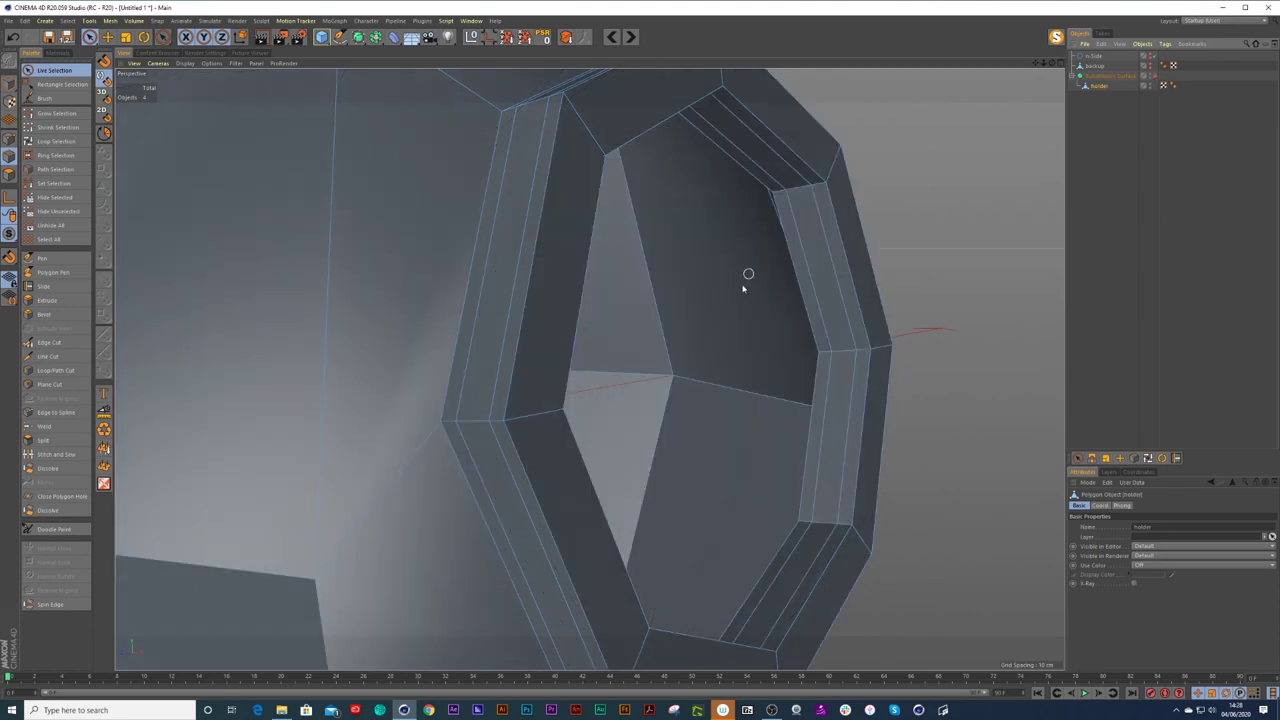
key(e)
double_click(800, 291)
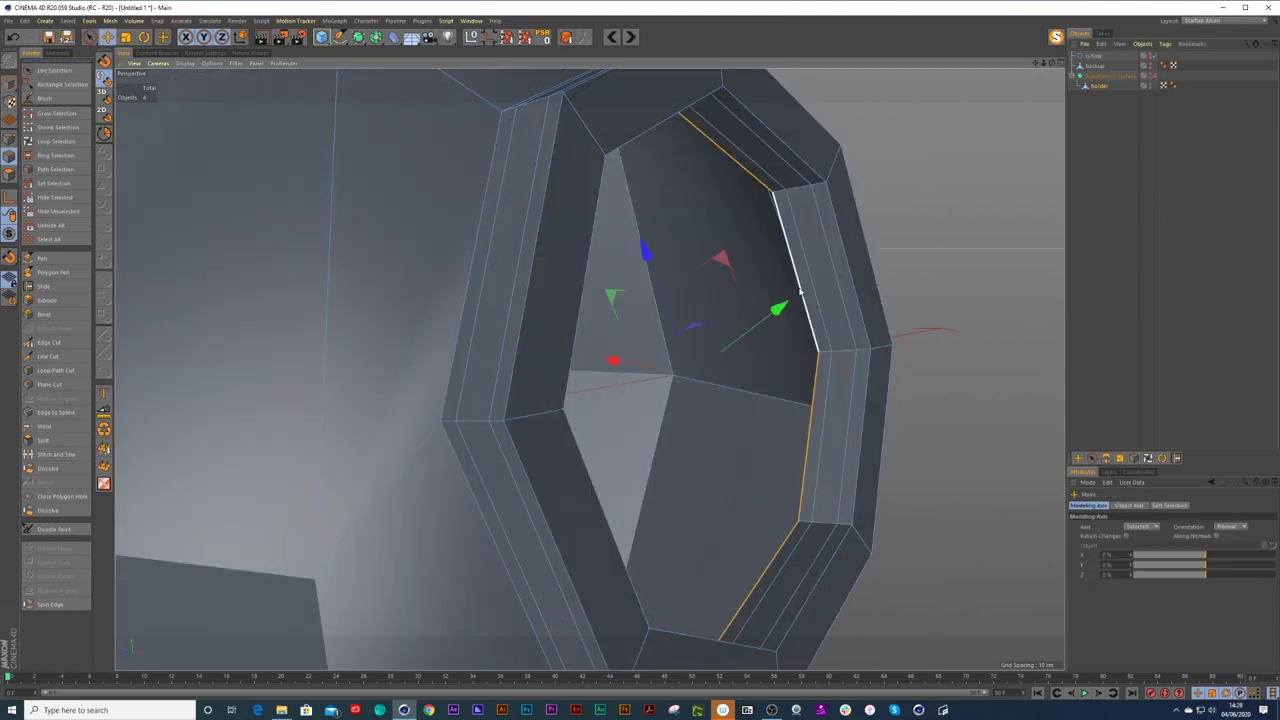
alt+drag(783, 307, 791, 306)
key(space)
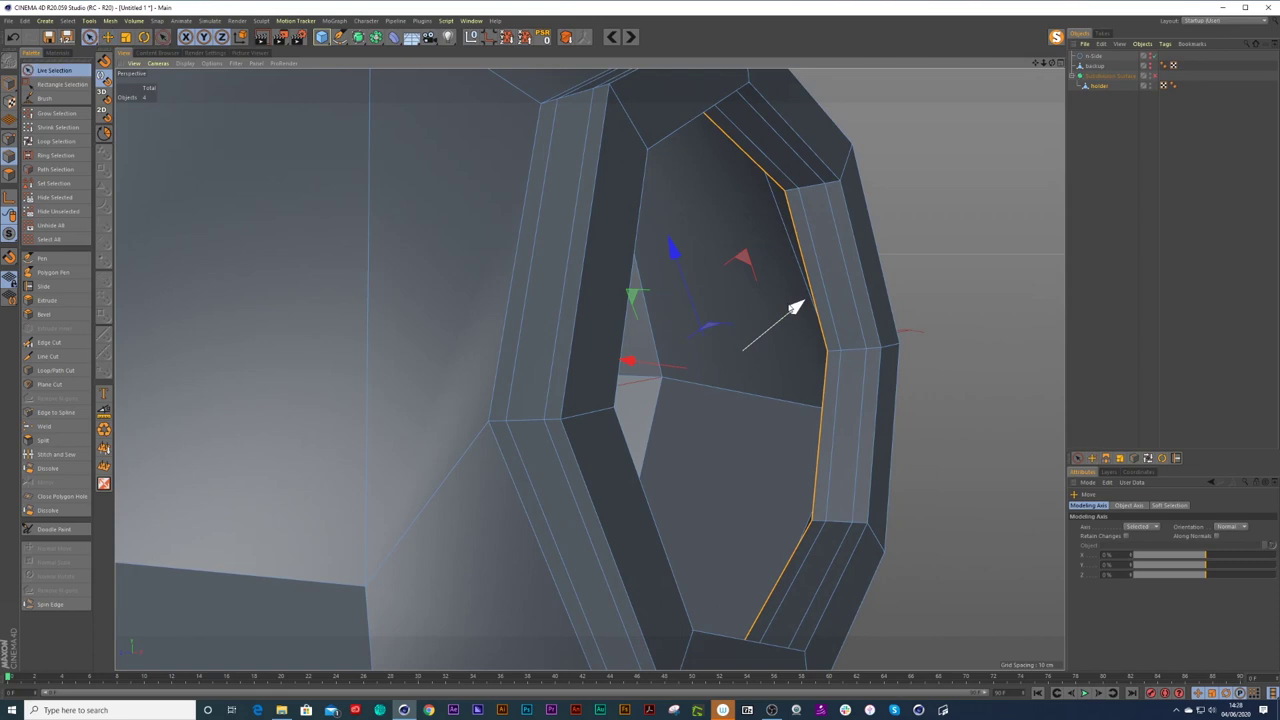
Try extruding the rim's inner edge loop into the holder and enlarging it, and check it with smoothing enabled.
drag(628, 363, 624, 370)
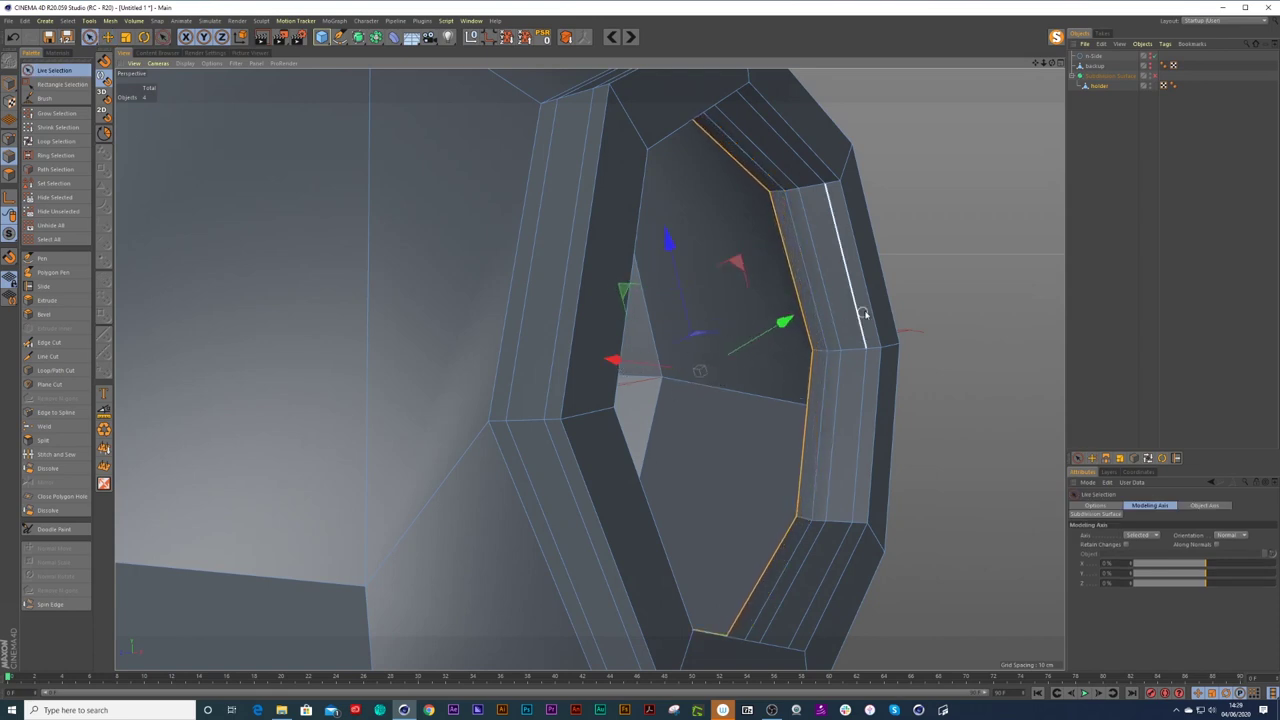
key(t)
drag(910, 270, 952, 253)
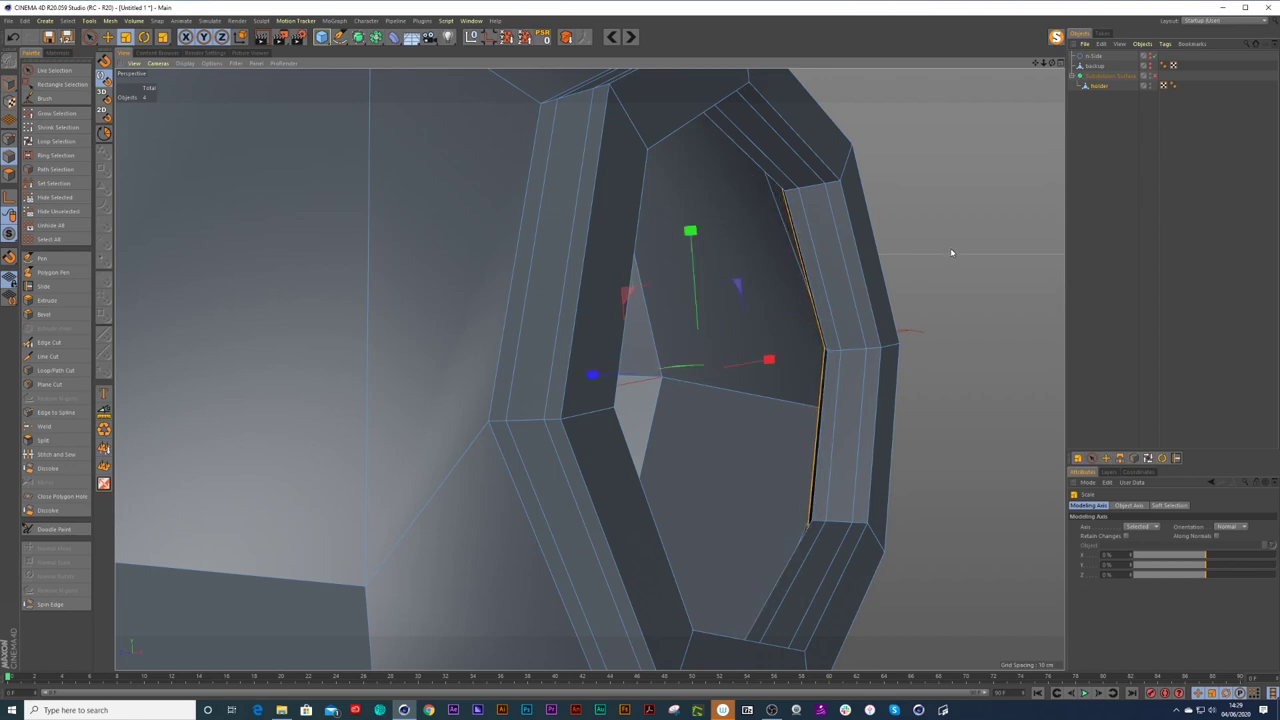
scroll(800, 348, down, 4)
alt+drag(754, 366, 690, 376)
click(1155, 77)
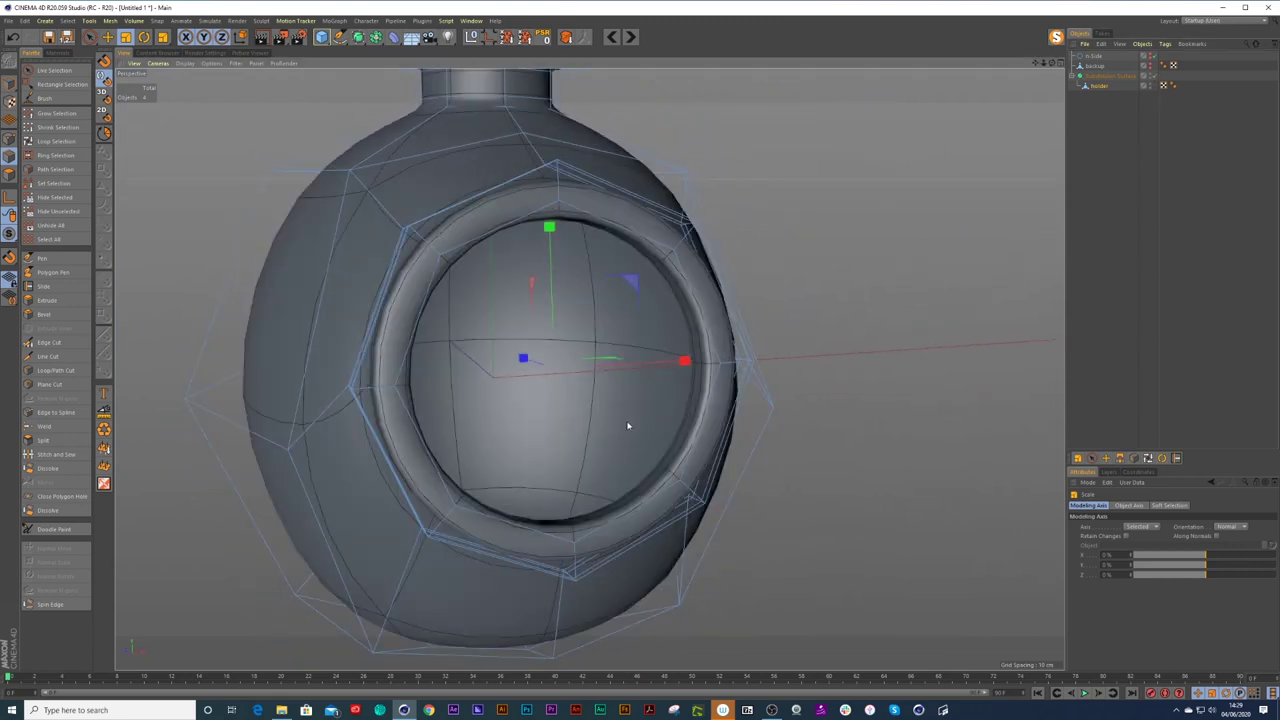
scroll(650, 409, up, 2)
alt+drag(651, 409, 724, 417)
alt+drag(724, 417, 776, 406)
Disable smoothing and undo the scaling and extrusion of the rim's inner edge loop.
key(q)
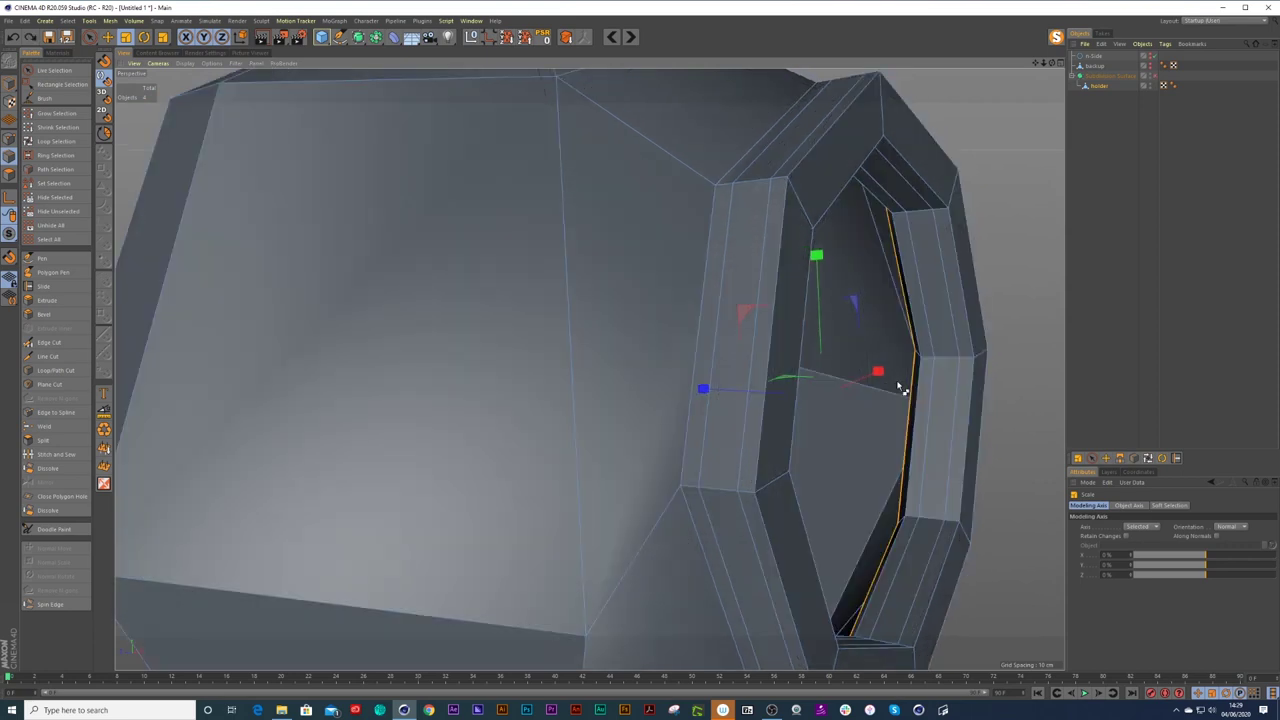
key(ctrl+z)
key(ctrl+z)
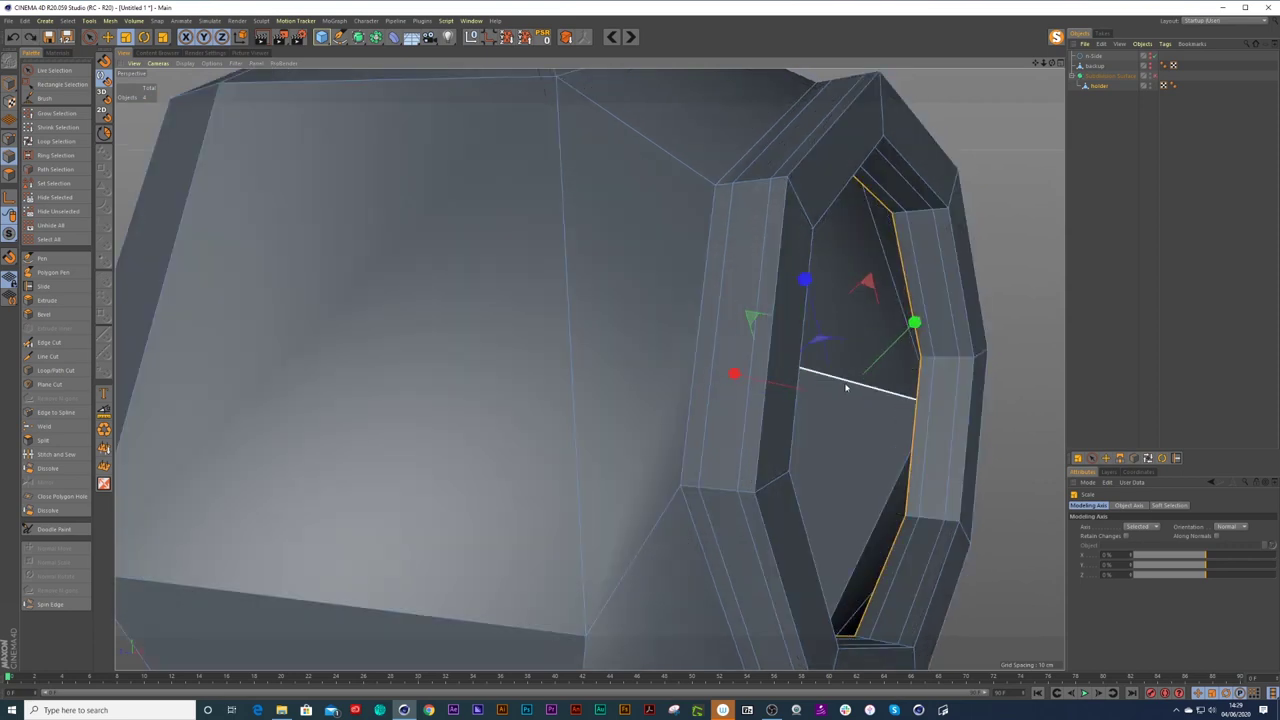
Set the modeling axis orientation to Axis, extrude the rim's inner edge loop into the holder, and scale it up slightly.
key(space)
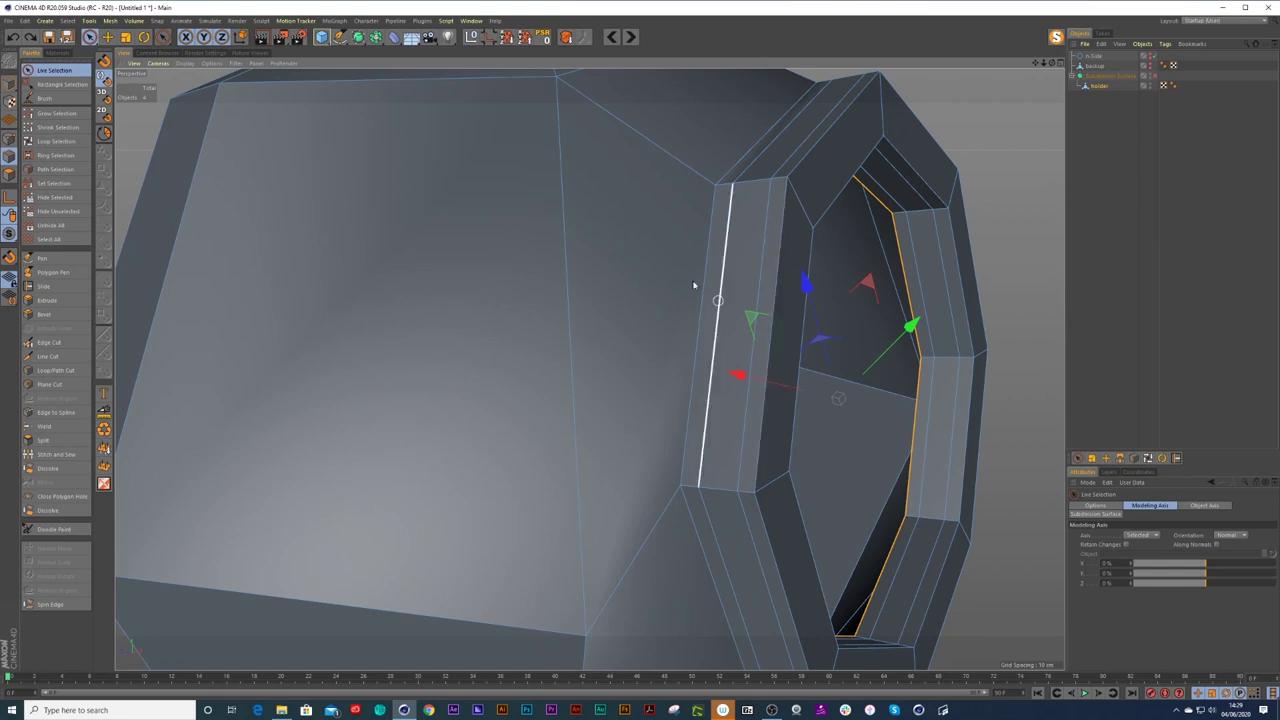
click(1240, 538)
click(1232, 556)
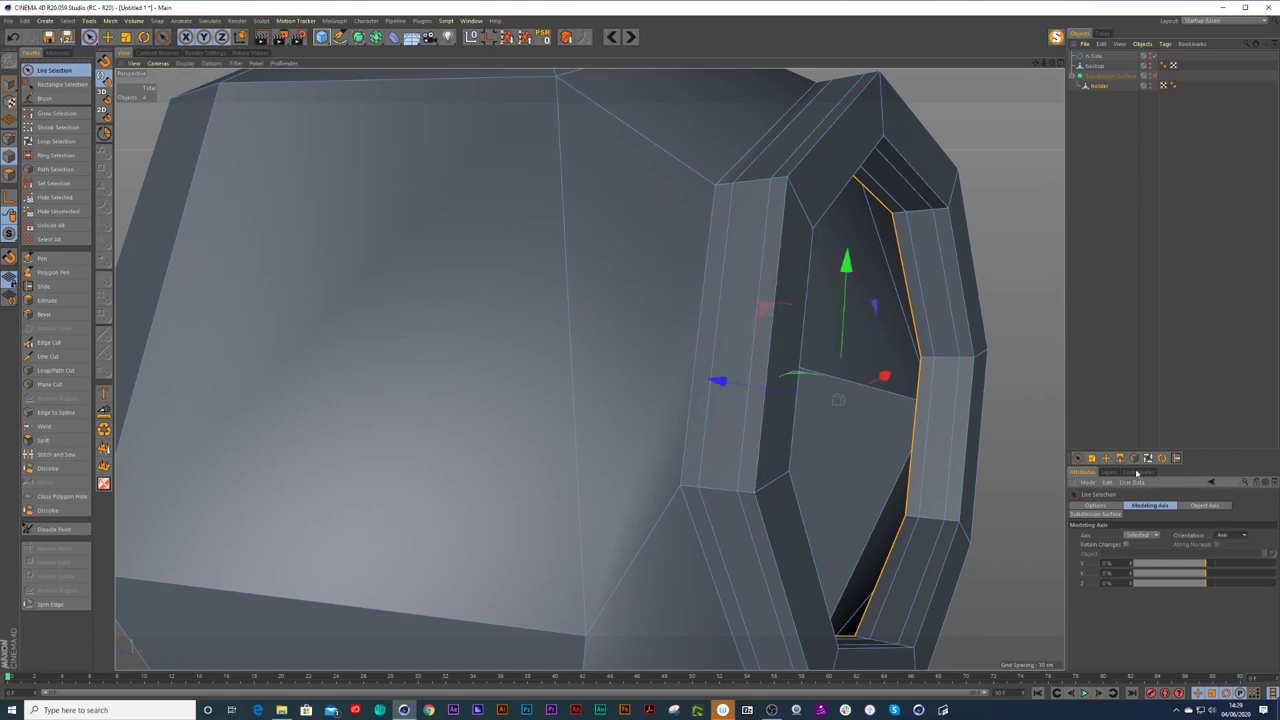
drag(720, 383, 704, 381)
key(t)
drag(958, 282, 980, 270)
Extrude the same inner edge loop once more into the holder, enlarge it behind the rim, and deselect everything.
key(space)
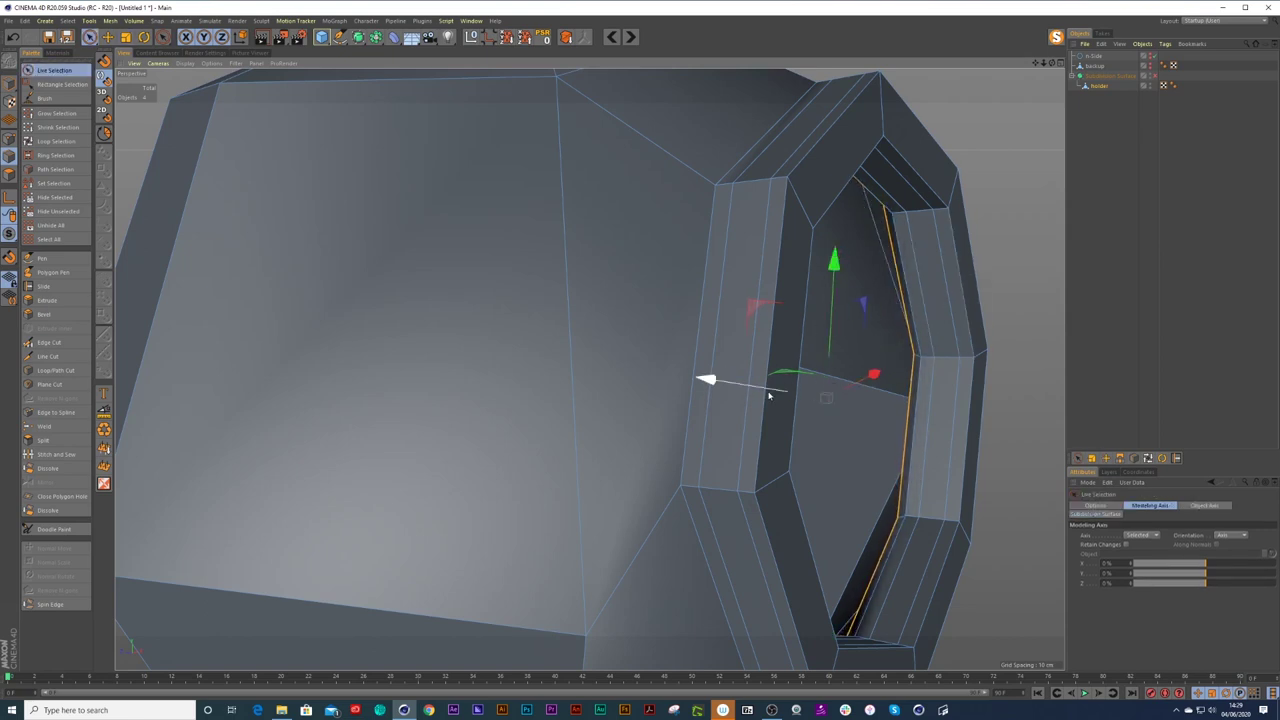
key(t)
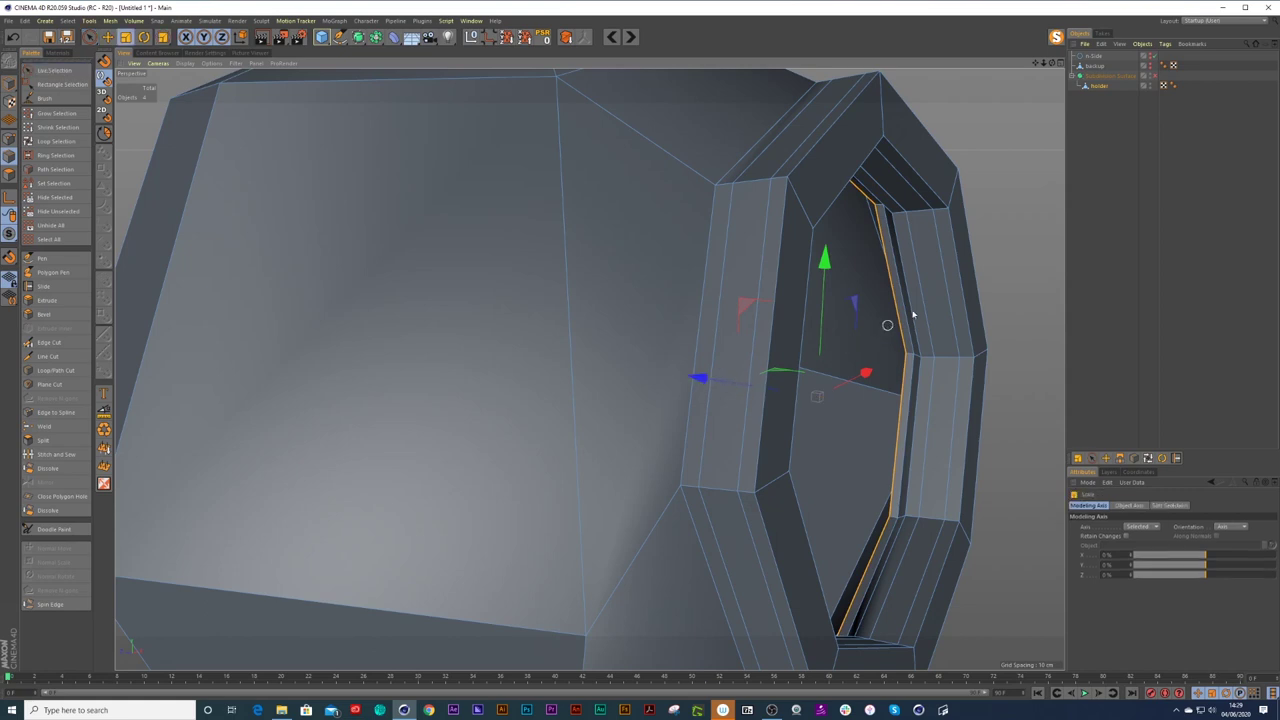
drag(962, 290, 882, 357)
click(1106, 326)
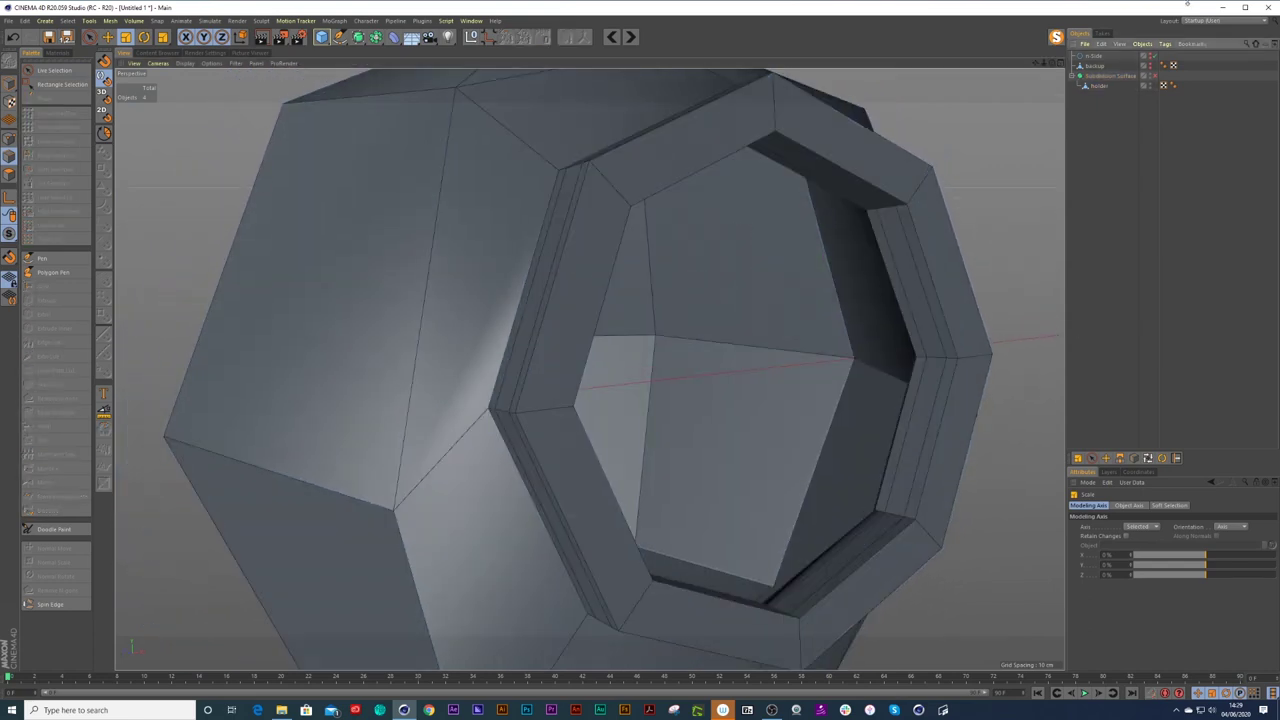
Enable the Subdivision Surface and inspect the thickened rim opening and the whole holder from the front.
click(1154, 76)
alt+right_drag(780, 340, 720, 388)
alt+drag(709, 380, 675, 394)
alt+drag(735, 358, 515, 426)
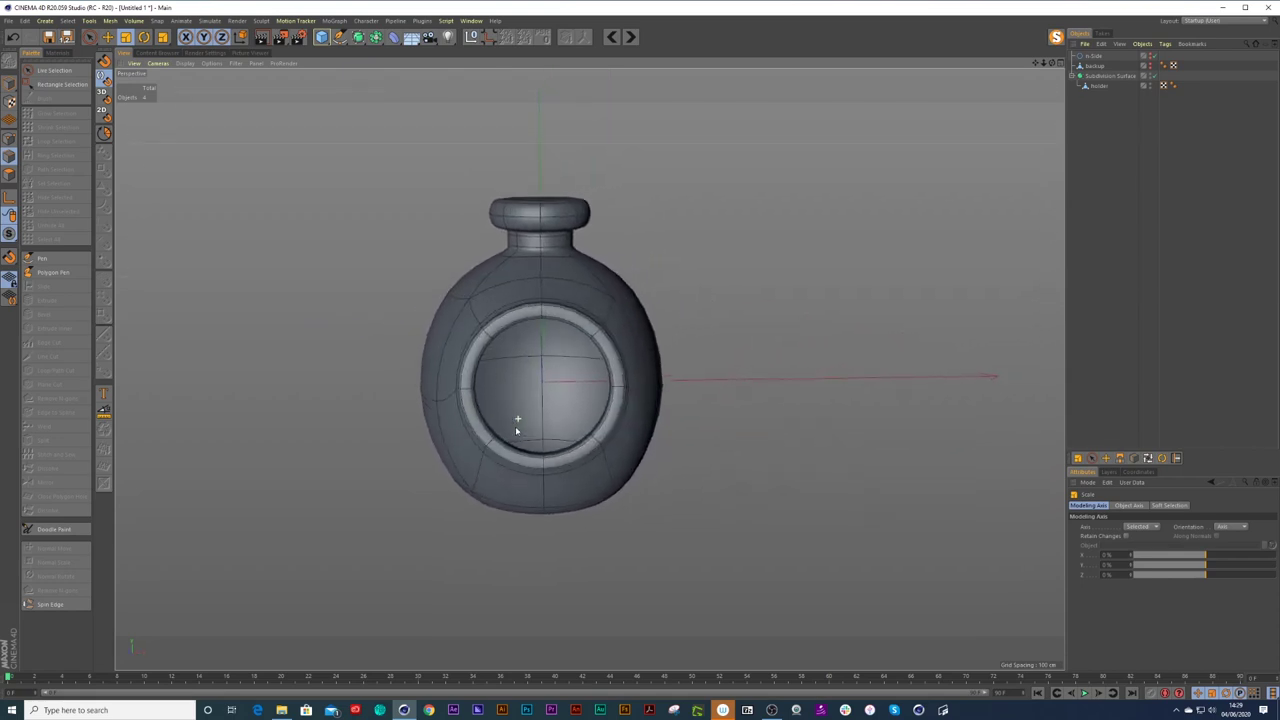
Add a Bulge deformer as a child of the holder and fit it to its parent.
click(1113, 86)
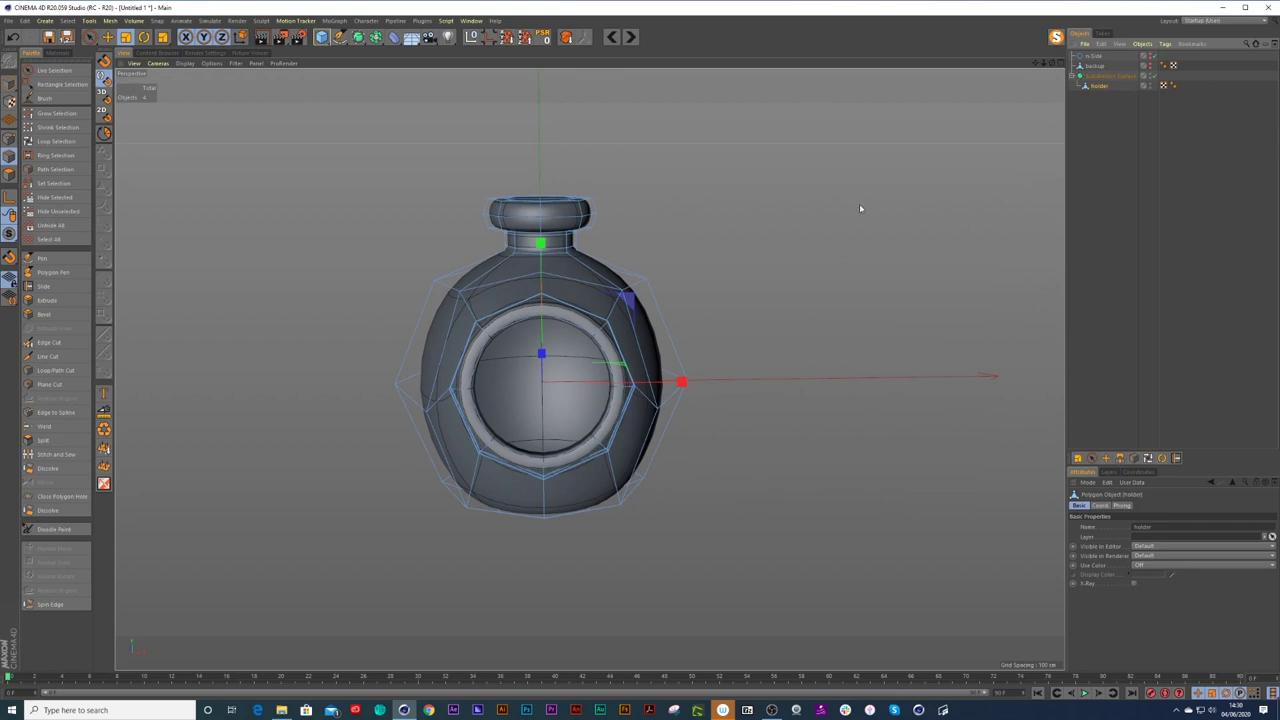
click(400, 41)
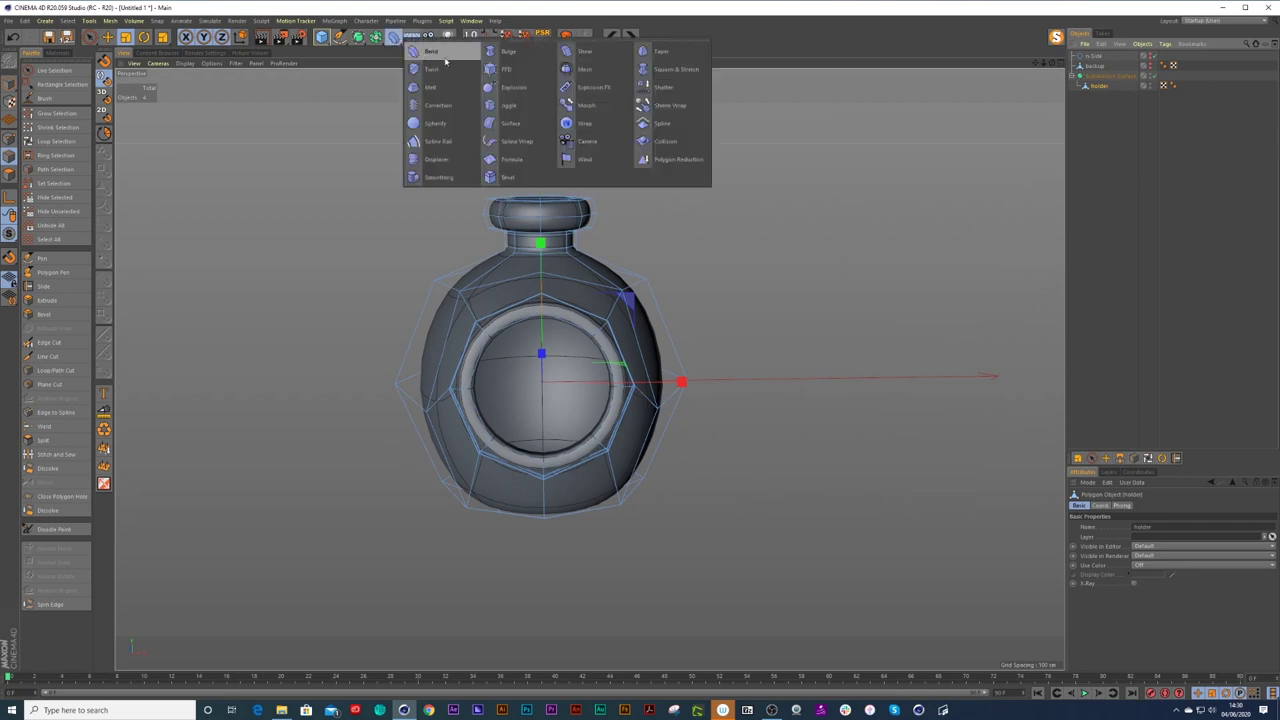
click(510, 53)
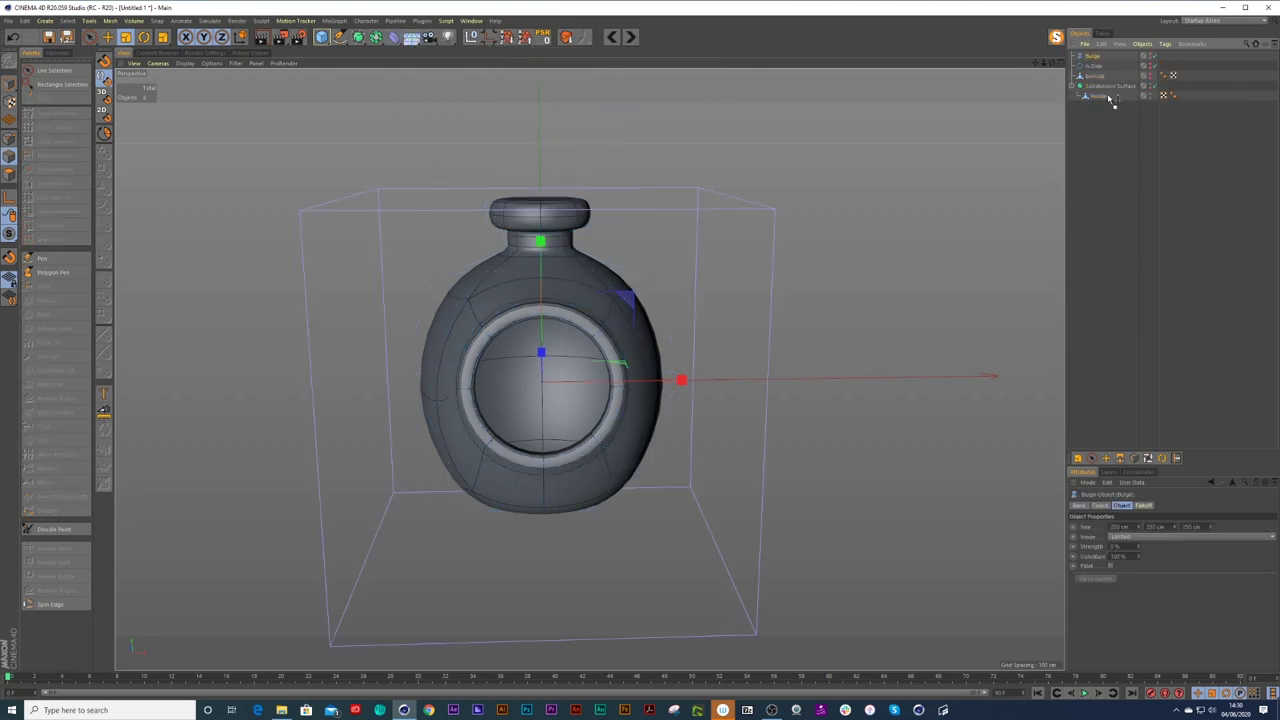
drag(1108, 107, 1101, 90)
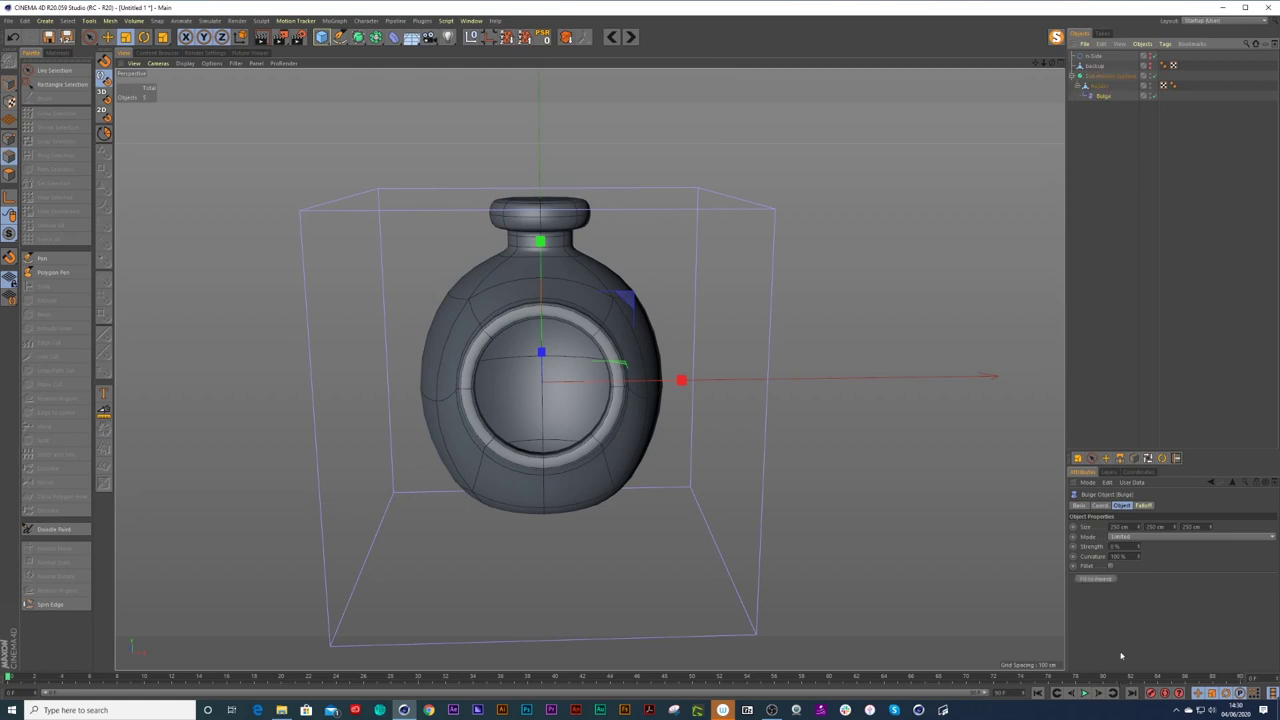
click(1107, 580)
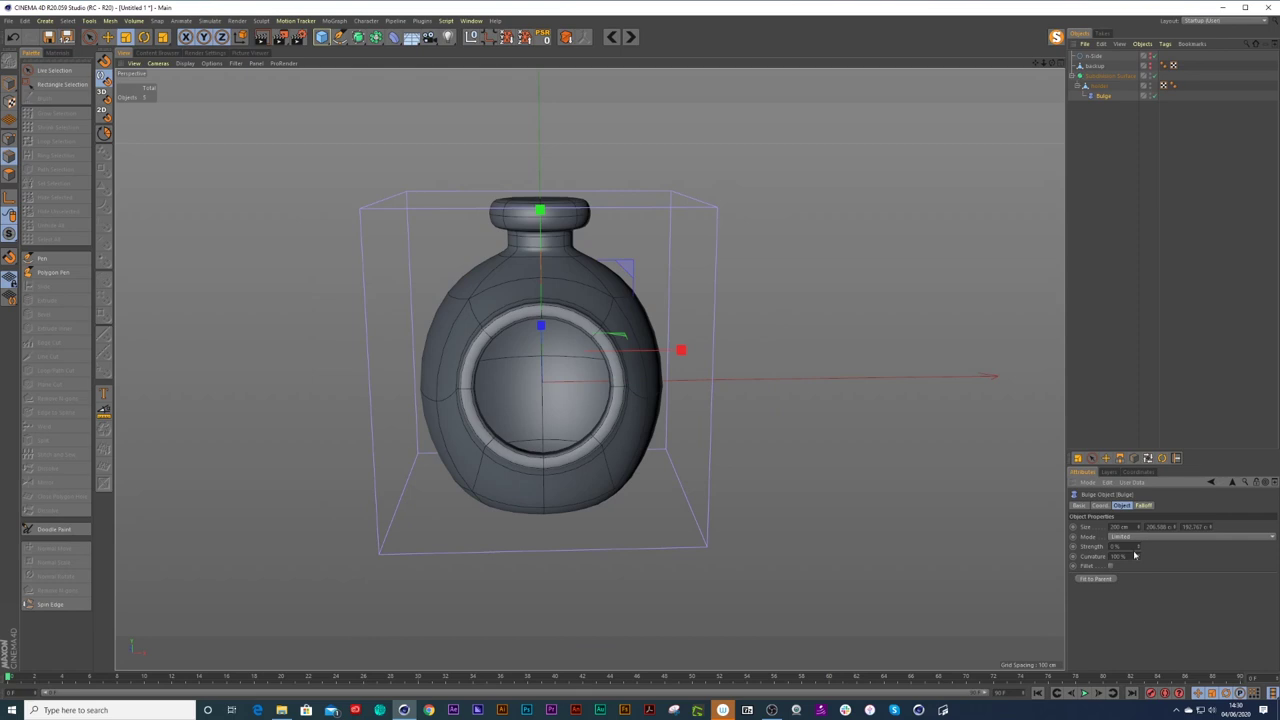
Set the Bulge deformer's strength to -24 % to slim the holder, and check the shape from several angles.
mouse_move(1138, 549)
mouse_down()
mouse_move(1139, 532)
mouse_move(1139, 562)
mouse_move(1140, 532)
mouse_move(1140, 562)
mouse_move(1140, 534)
mouse_move(1141, 560)
mouse_move(1142, 548)
mouse_up()
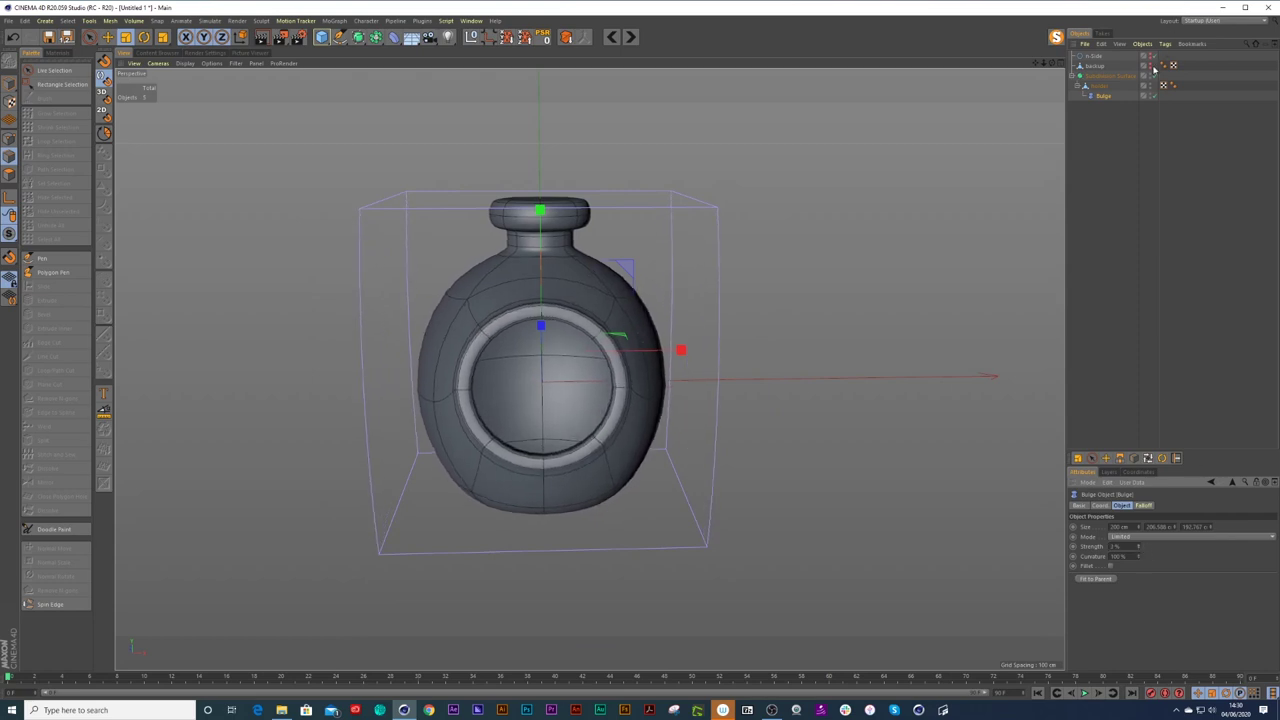
click(1155, 97)
click(1155, 97)
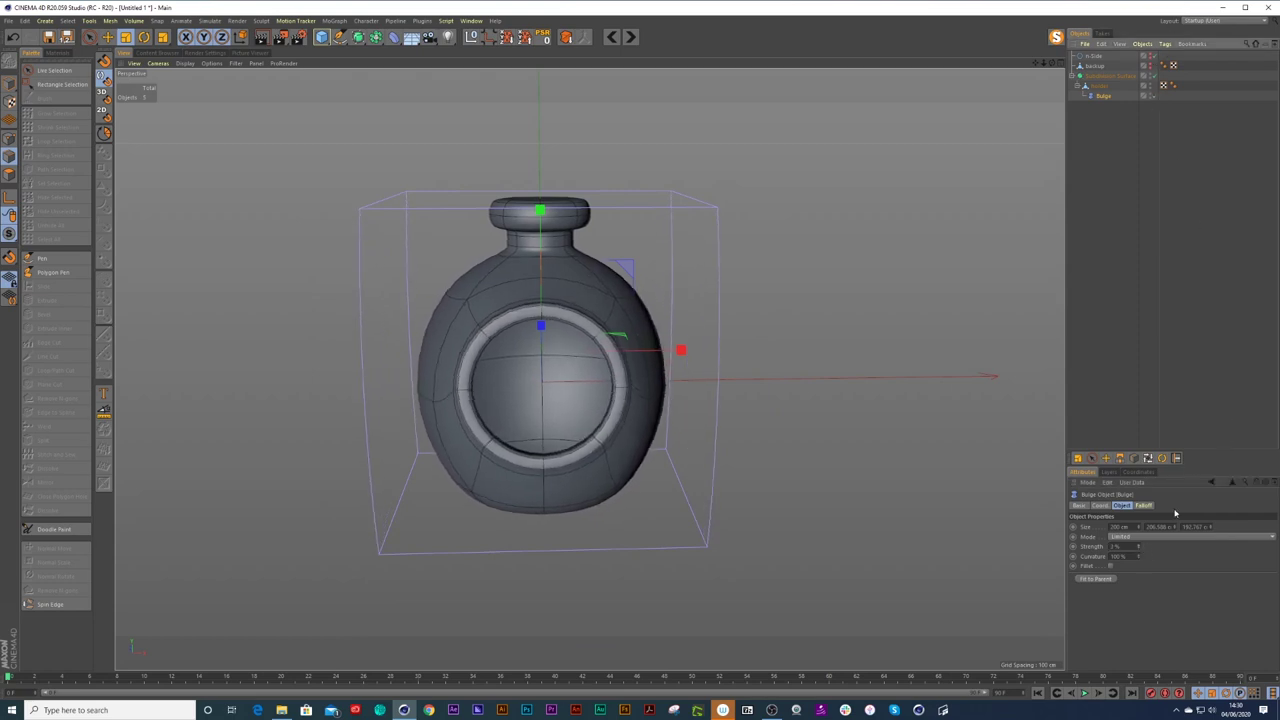
drag(1138, 551, 1138, 562)
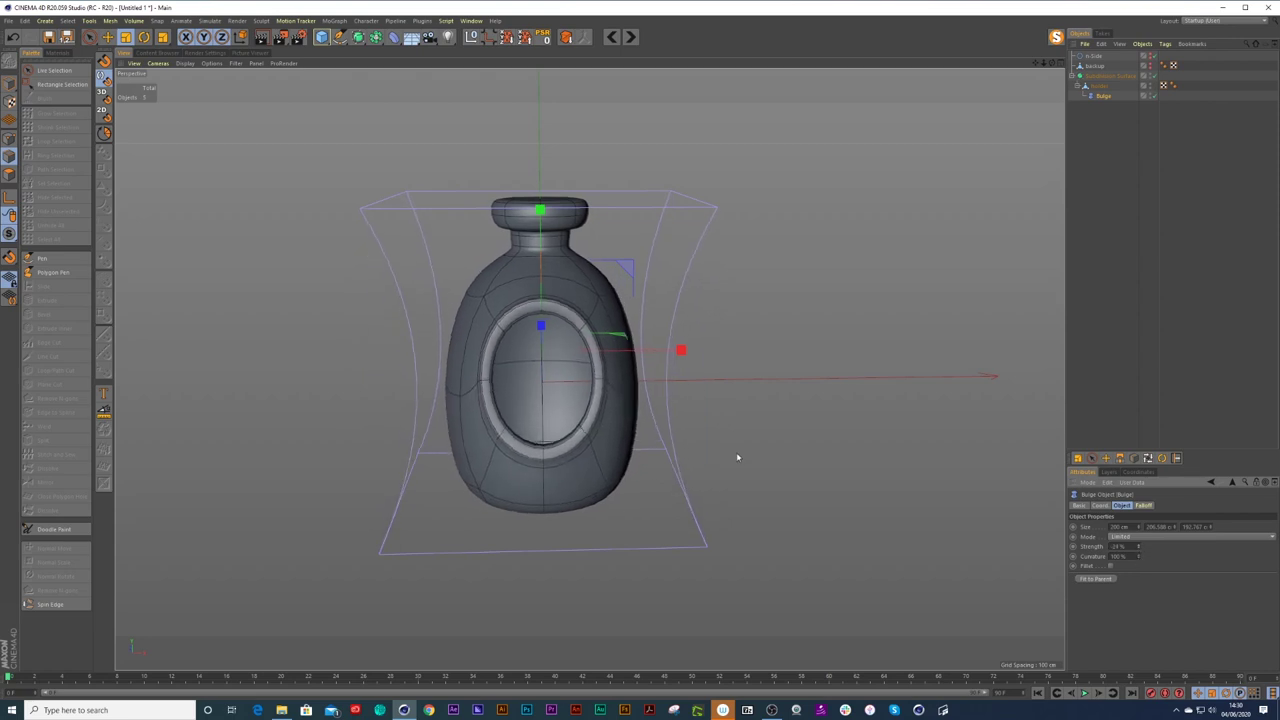
alt+drag(571, 426, 621, 369)
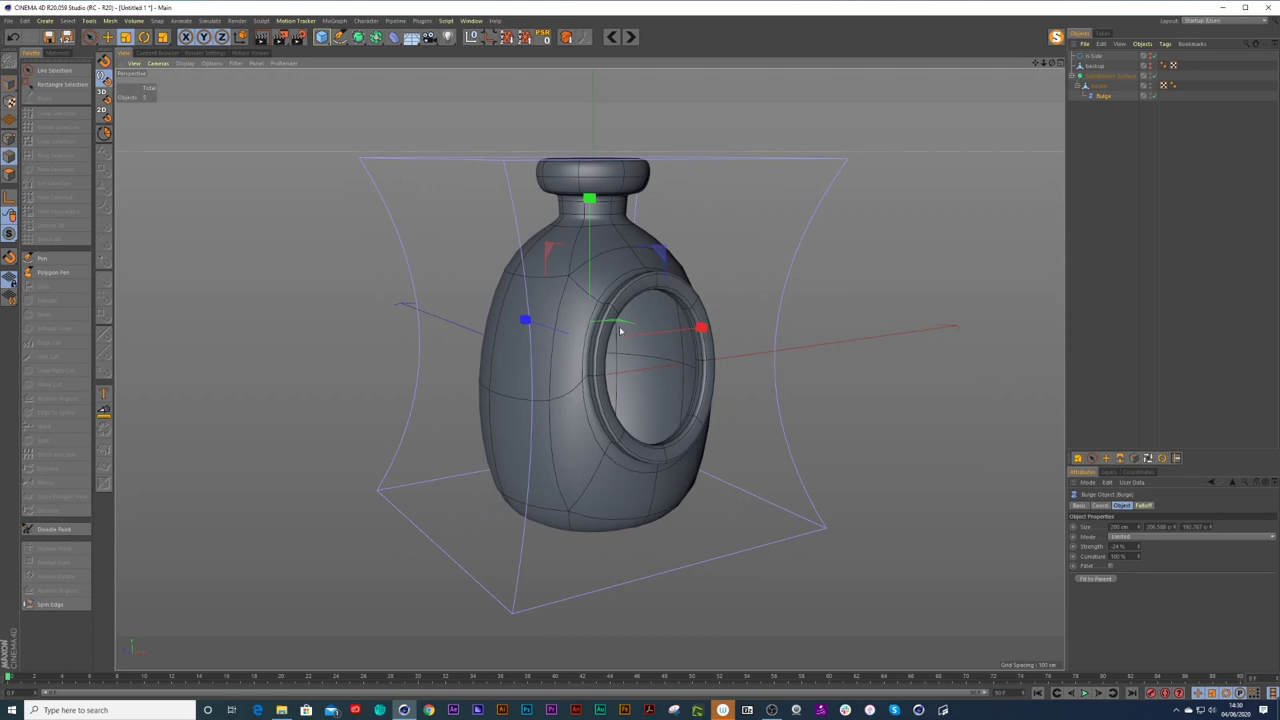
alt+drag(660, 327, 617, 346)
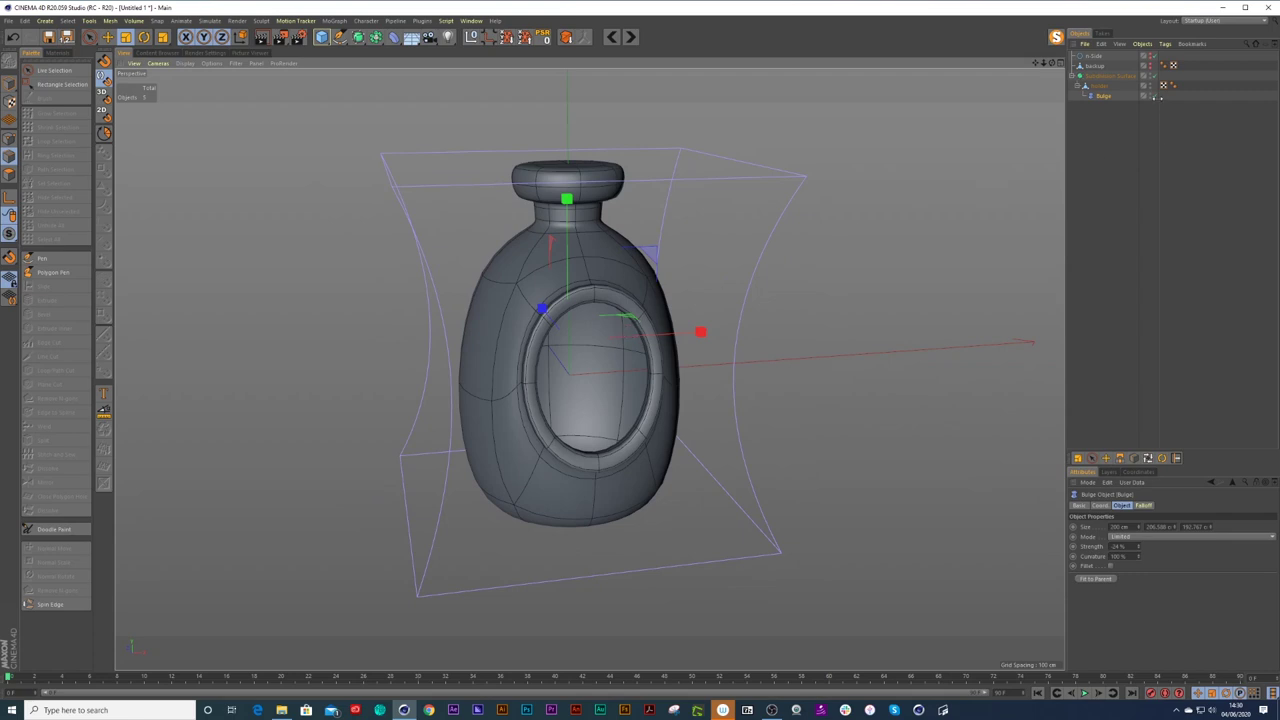
Disable the Bulge deformer and select the holder object in polygon mode.
click(1157, 97)
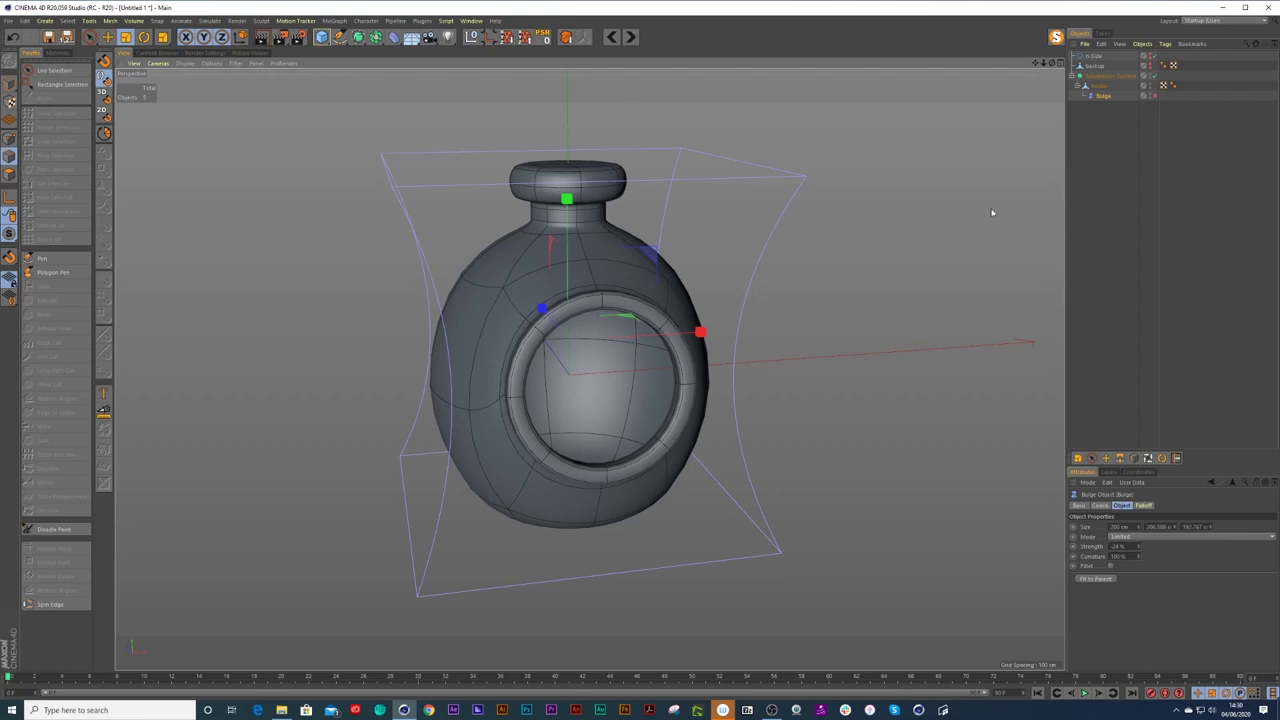
click(1076, 192)
click(1100, 96)
scroll(598, 296, up, 2)
click(12, 178)
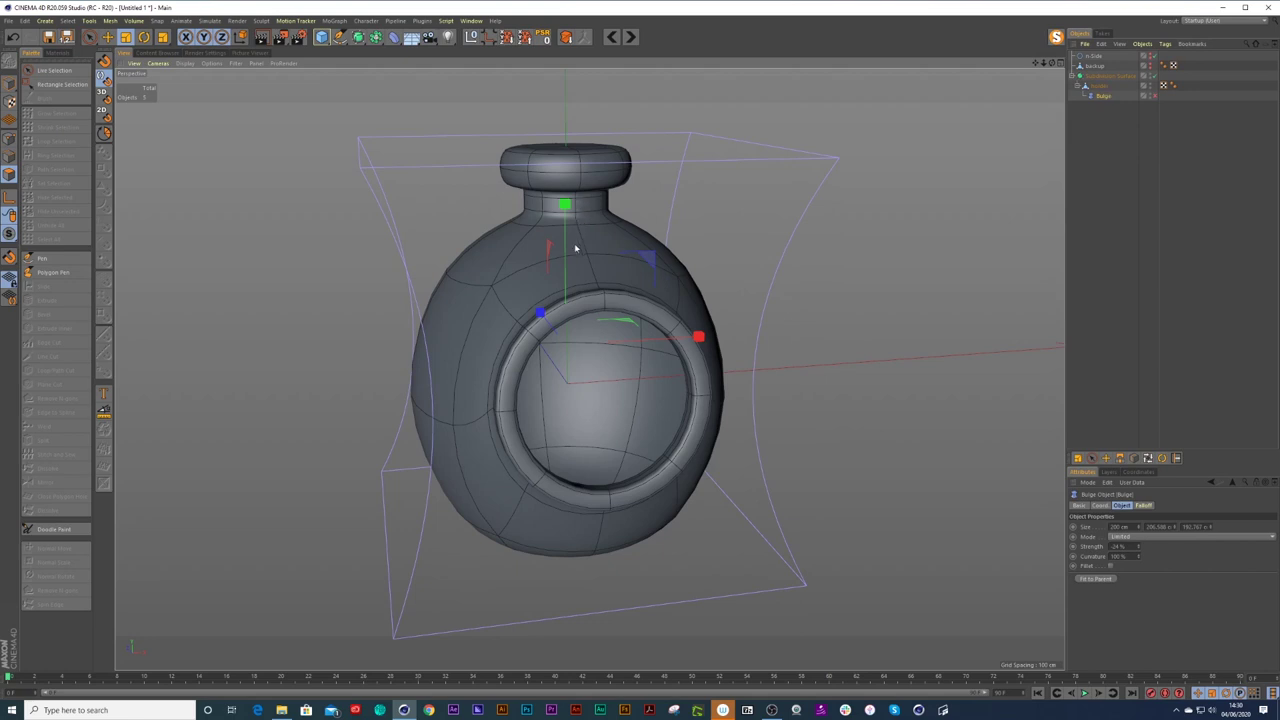
click(1097, 86)
click(640, 270)
Disable the Subdivision Surface and loop-select the narrow outer polygon loop where the front rim meets the holder's body.
alt+drag(640, 270, 663, 286)
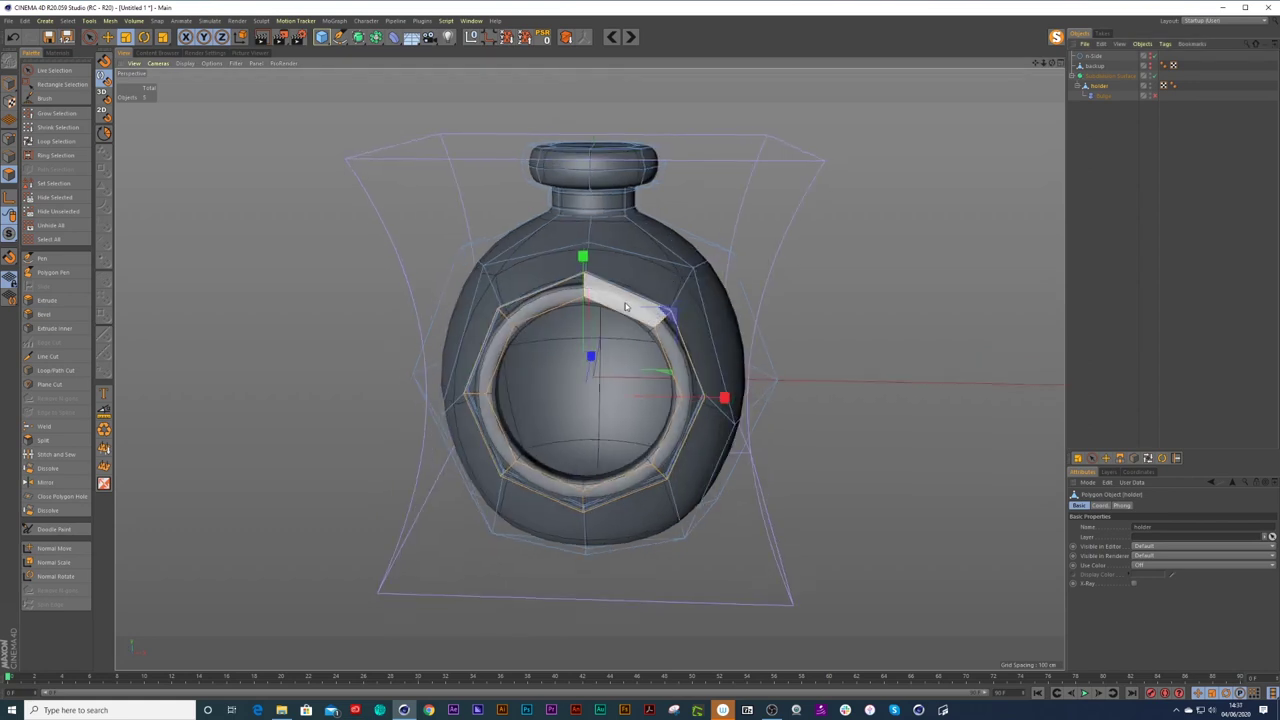
alt+right_drag(647, 333, 666, 359)
alt+drag(678, 356, 806, 317)
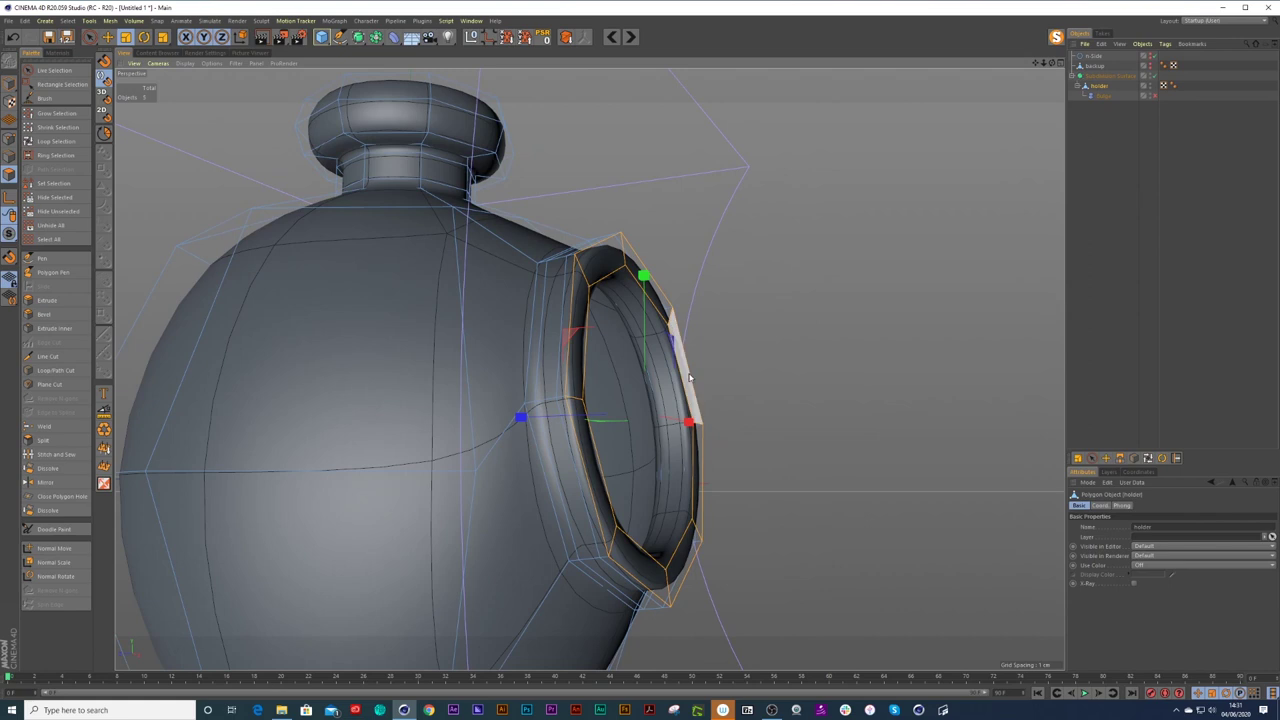
mouse_move(653, 389)
alt+right_down()
mouse_move(683, 384)
mouse_move(665, 385)
alt+right_up()
alt+drag(644, 396, 655, 401)
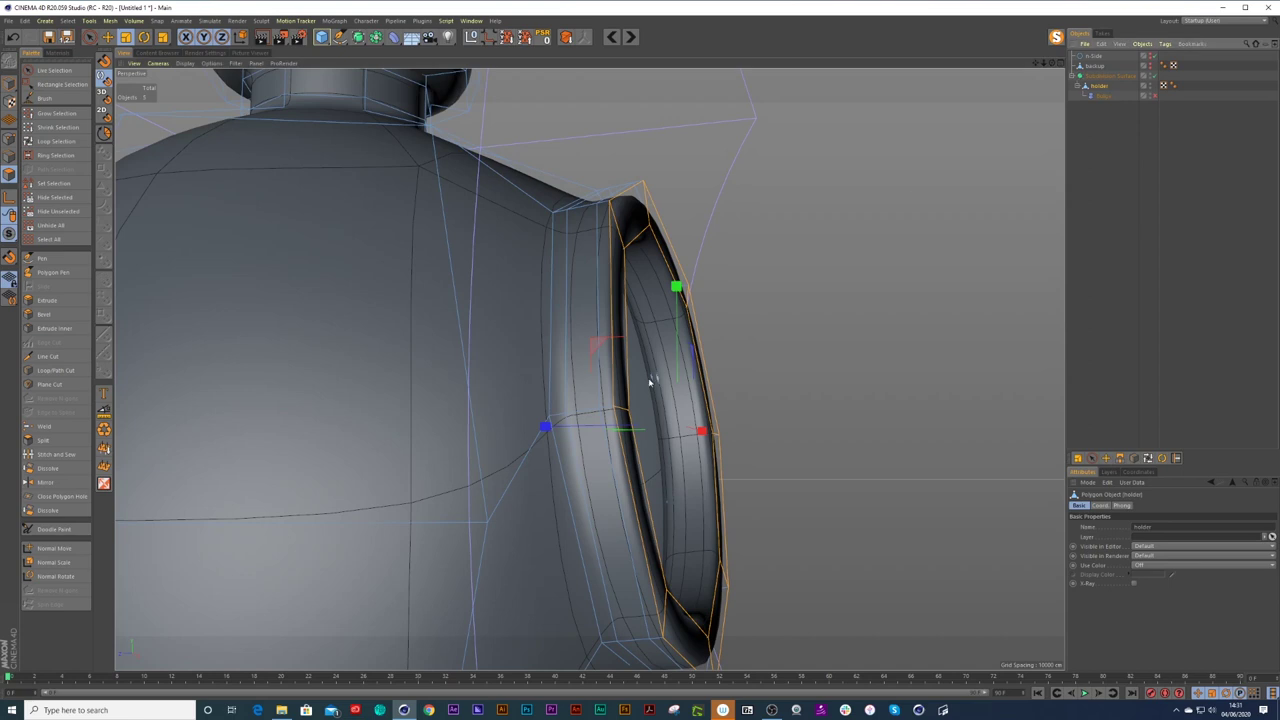
click(1156, 77)
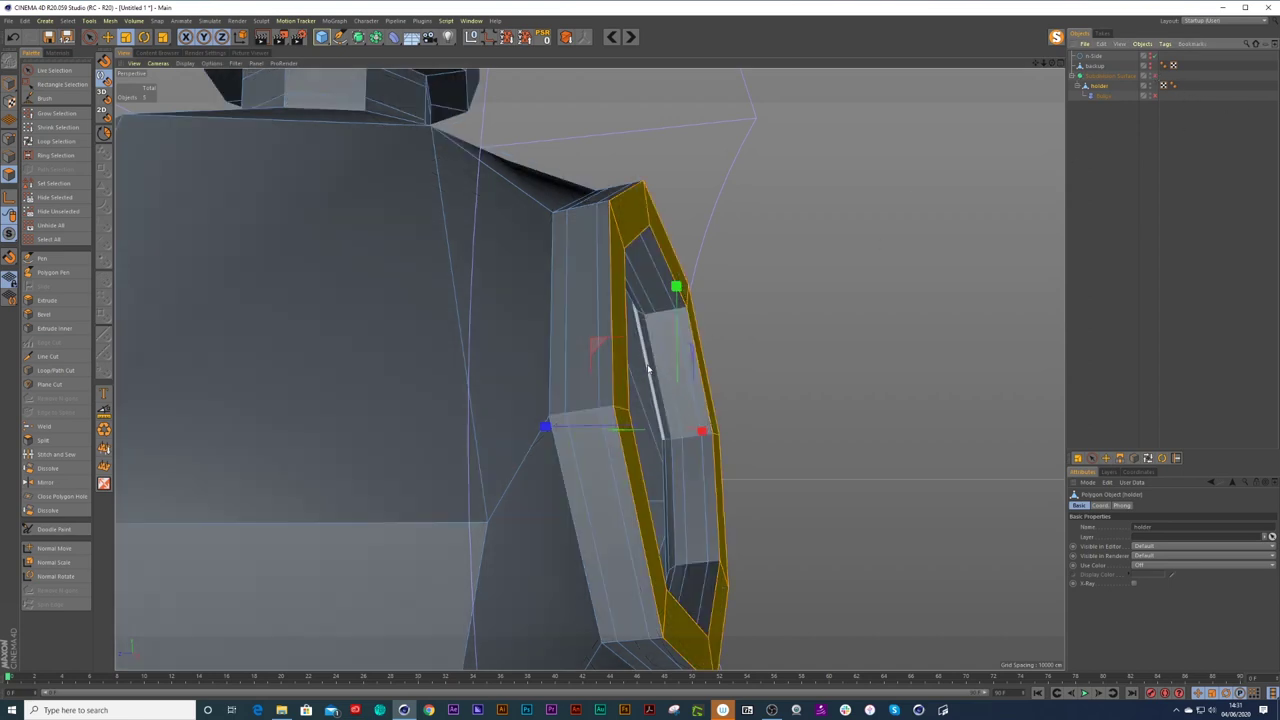
click(648, 369)
key(u)
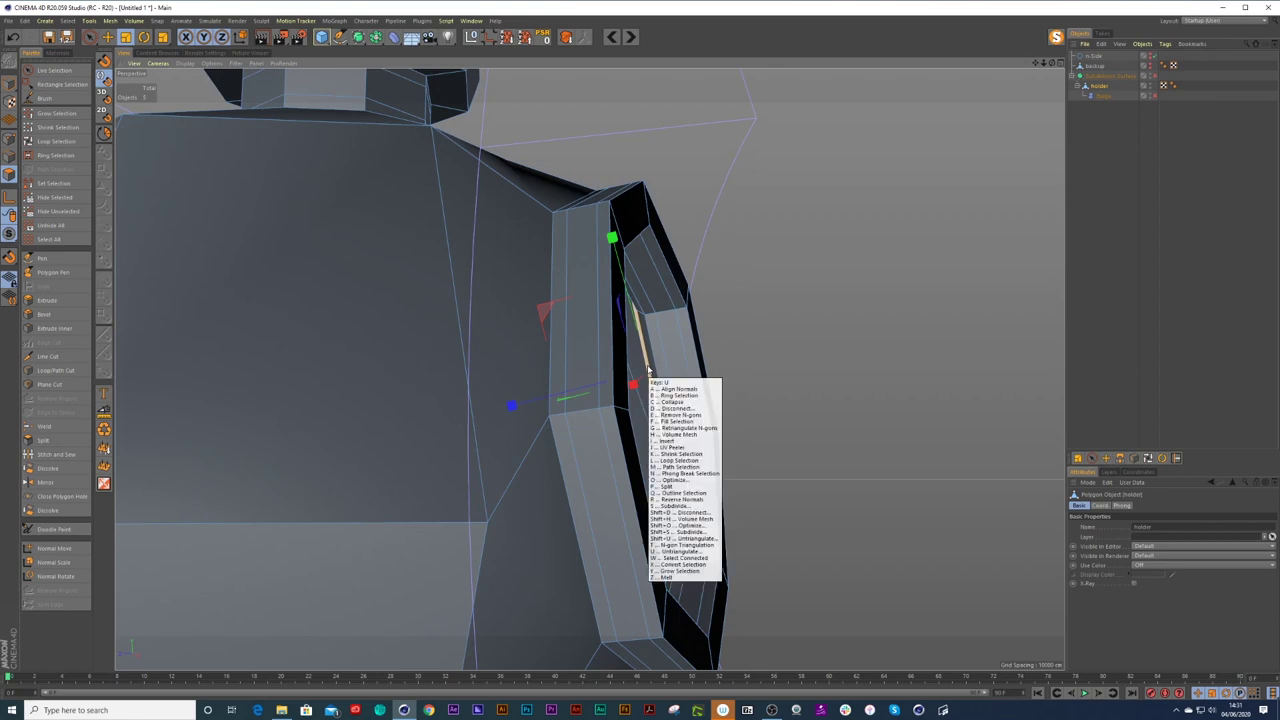
key(l)
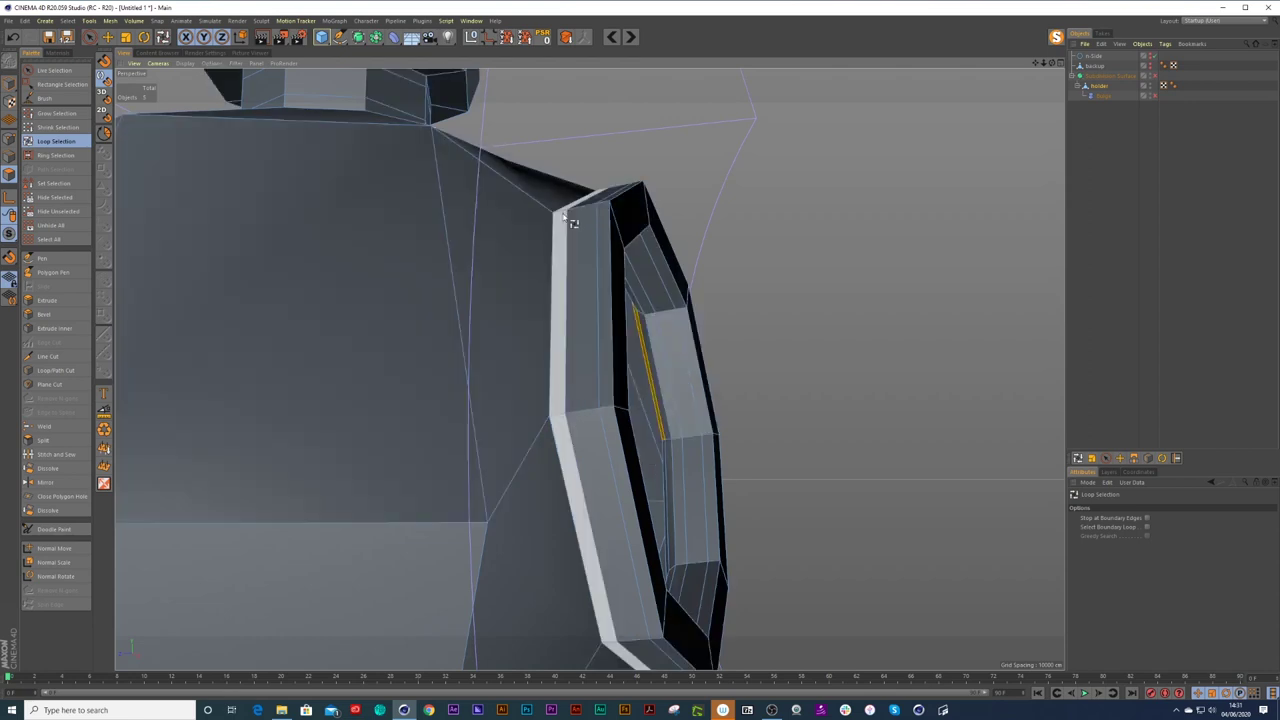
click(564, 215)
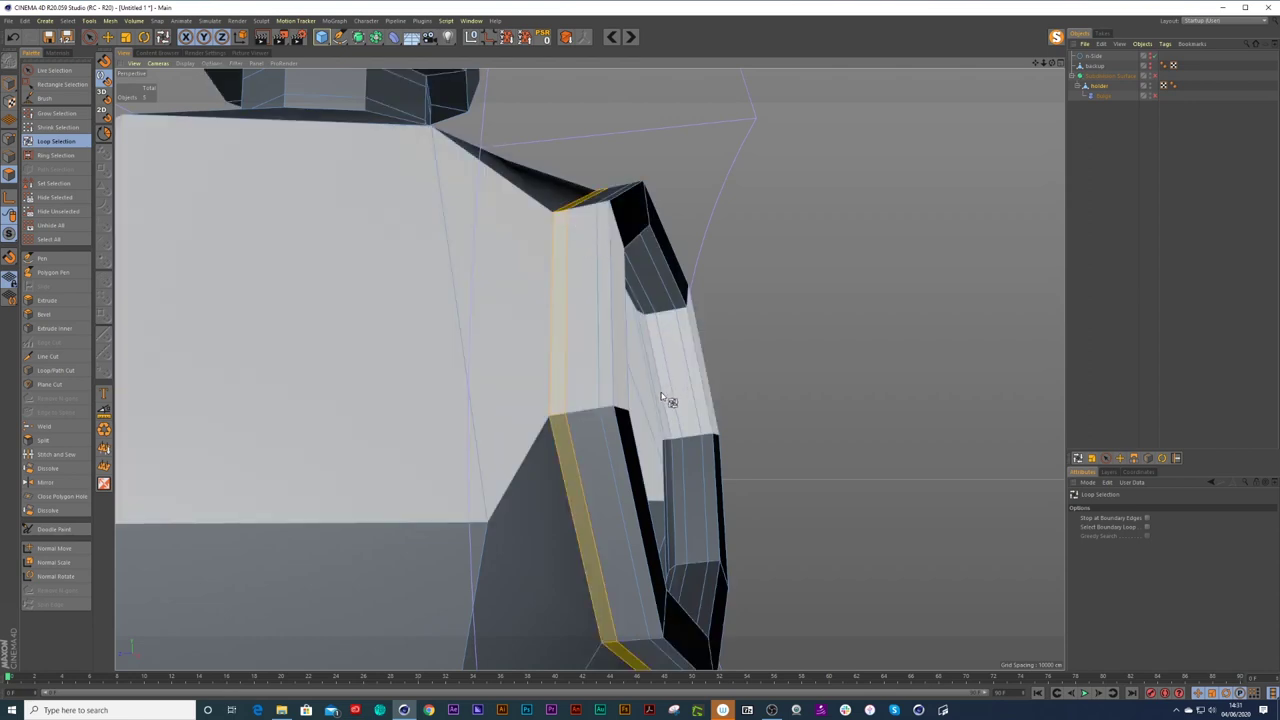
Add the narrow polygon loop at the inner back edge of the rim to the loop selection.
scroll(715, 374, up, 8)
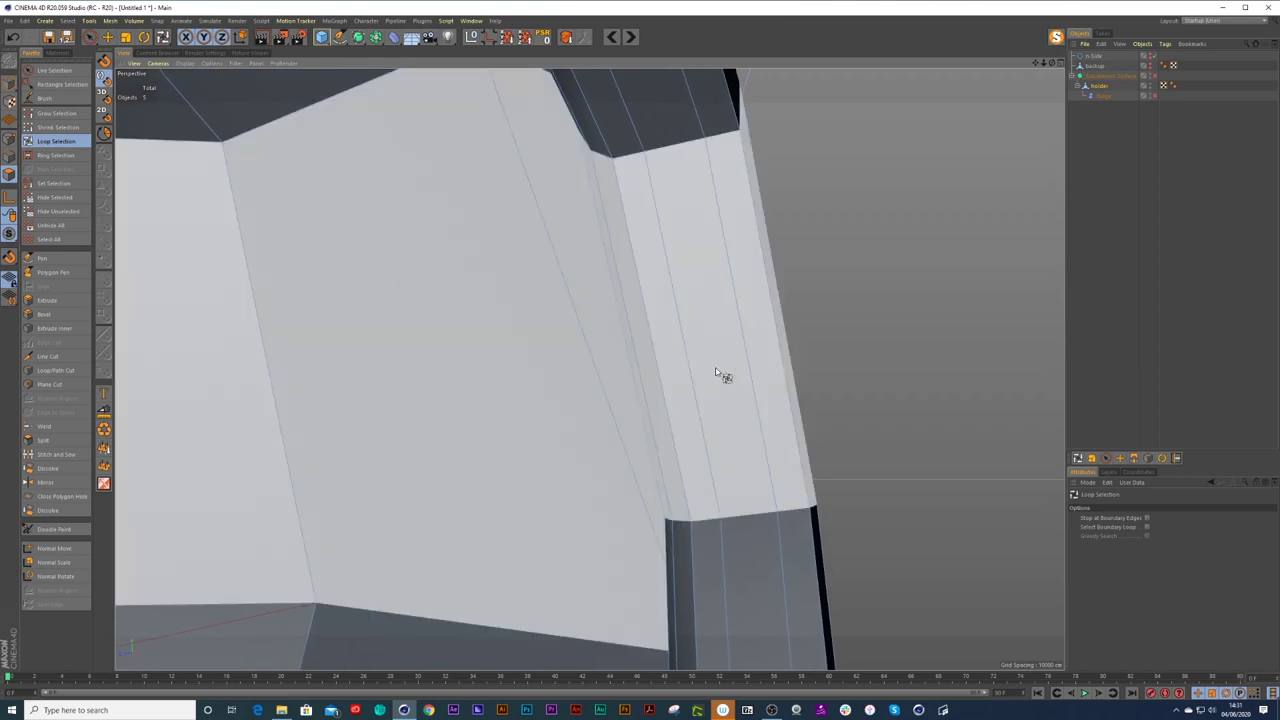
scroll(620, 405, up, 5)
scroll(627, 399, down, 6)
alt+drag(614, 432, 718, 434)
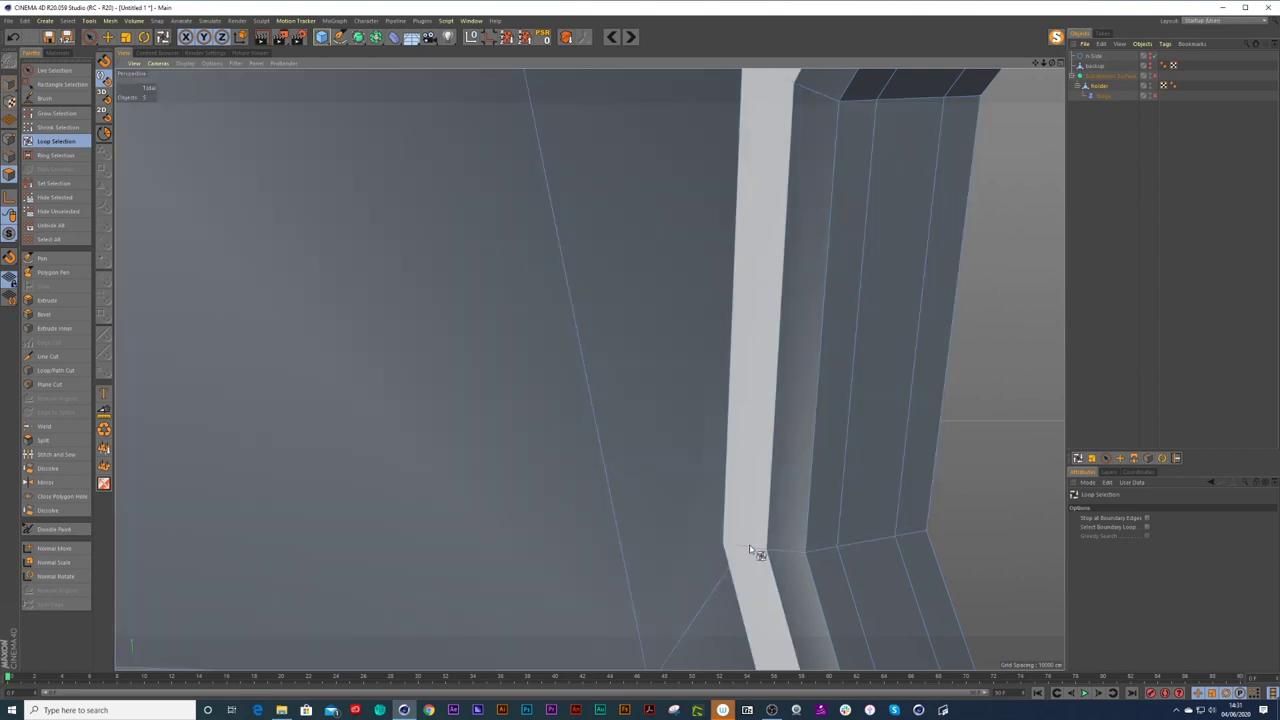
click(750, 549)
Fill the selection across the entire front rim between the two loops, and invert it to select the rest of the holder.
alt+right_drag(801, 416, 702, 466)
scroll(720, 465, down, 10)
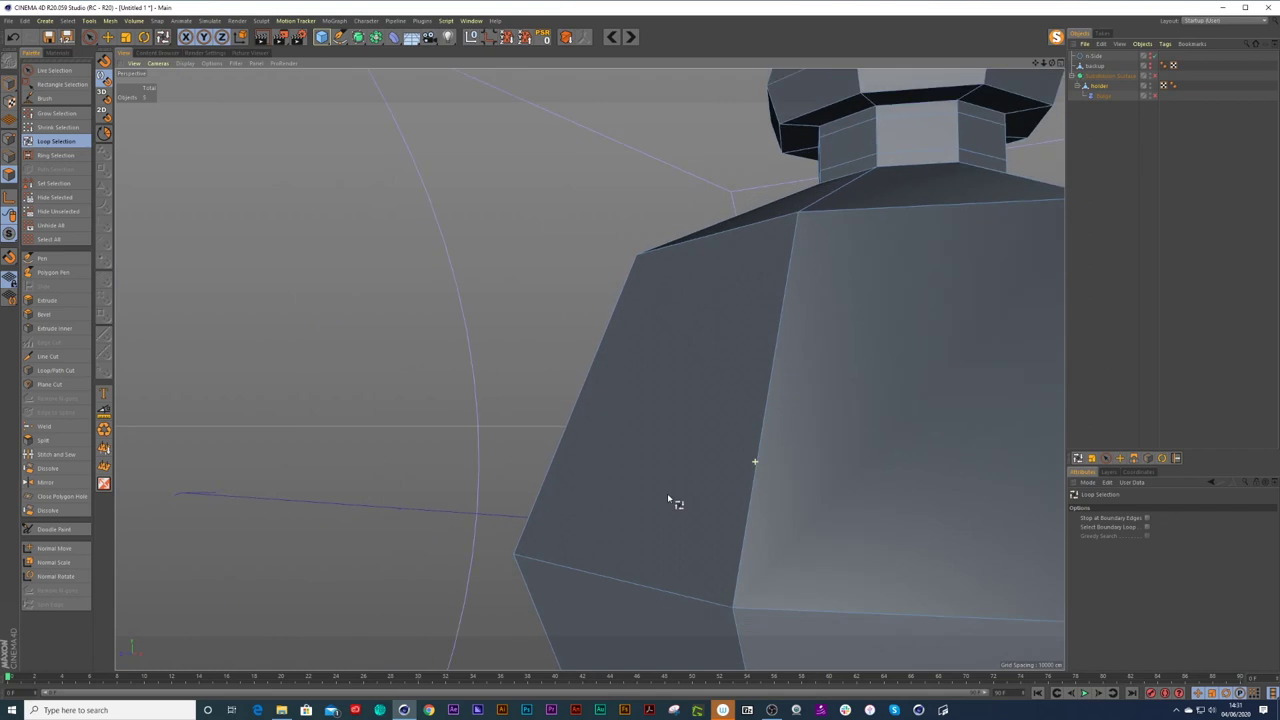
alt+right_drag(551, 549, 534, 555)
alt+middle_drag(829, 515, 525, 514)
alt+right_drag(684, 494, 709, 487)
alt+drag(708, 487, 706, 490)
key(u)
key(f)
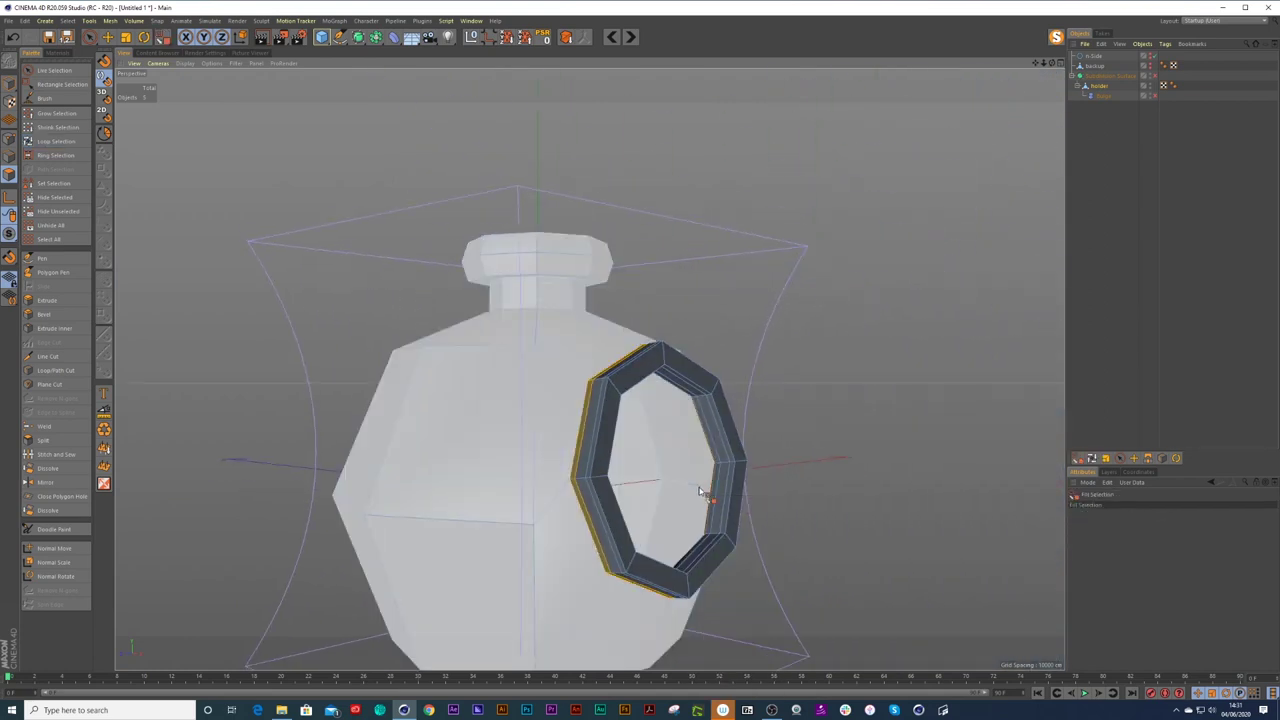
click(599, 441)
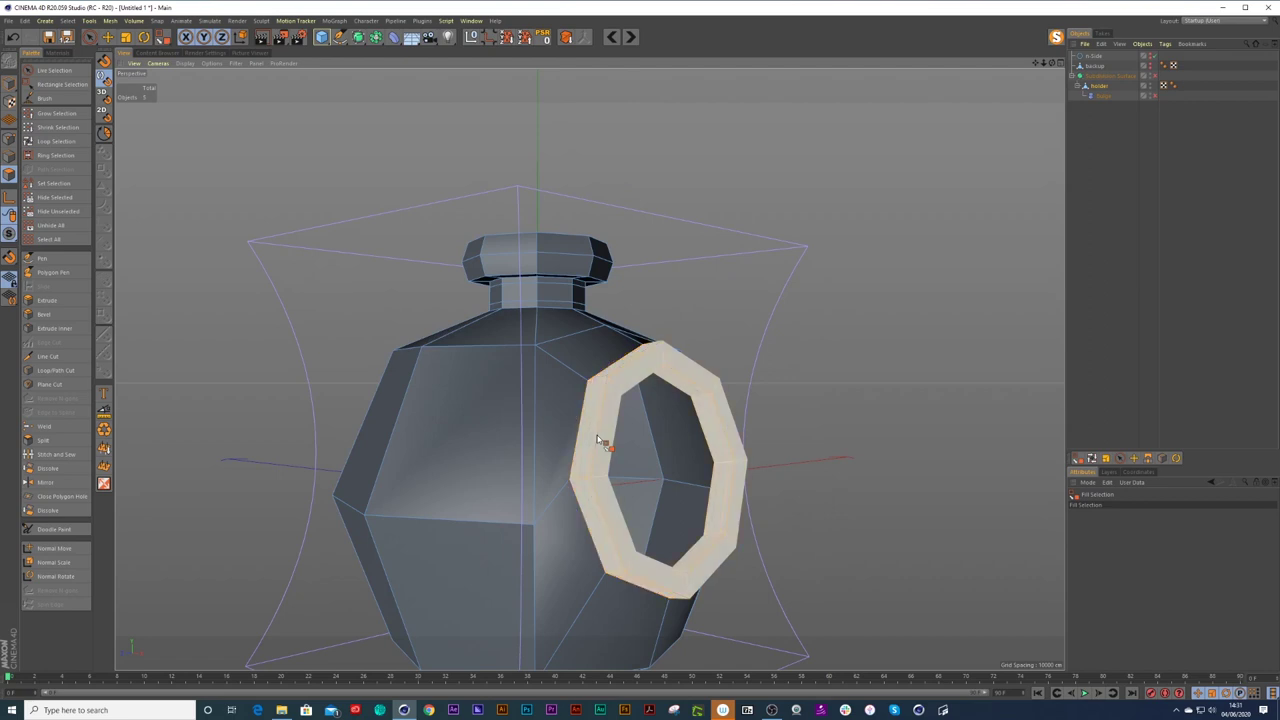
click(604, 442)
alt+drag(810, 440, 762, 444)
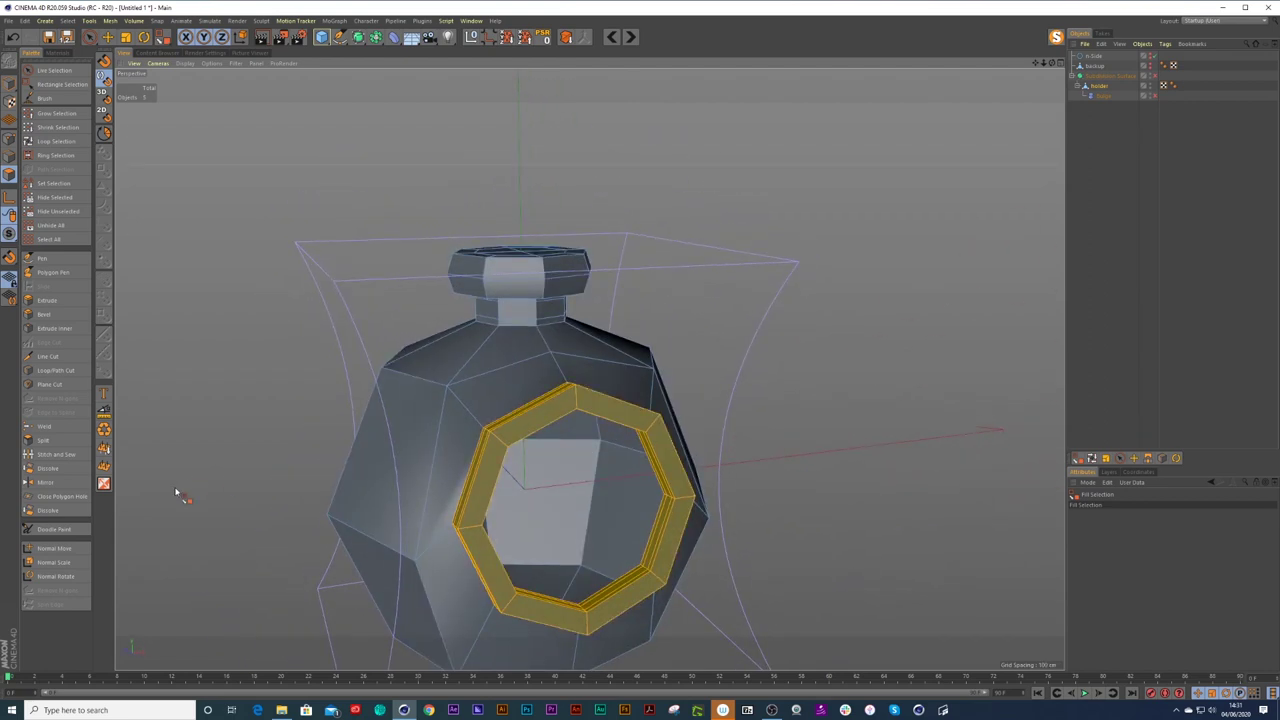
click(104, 484)
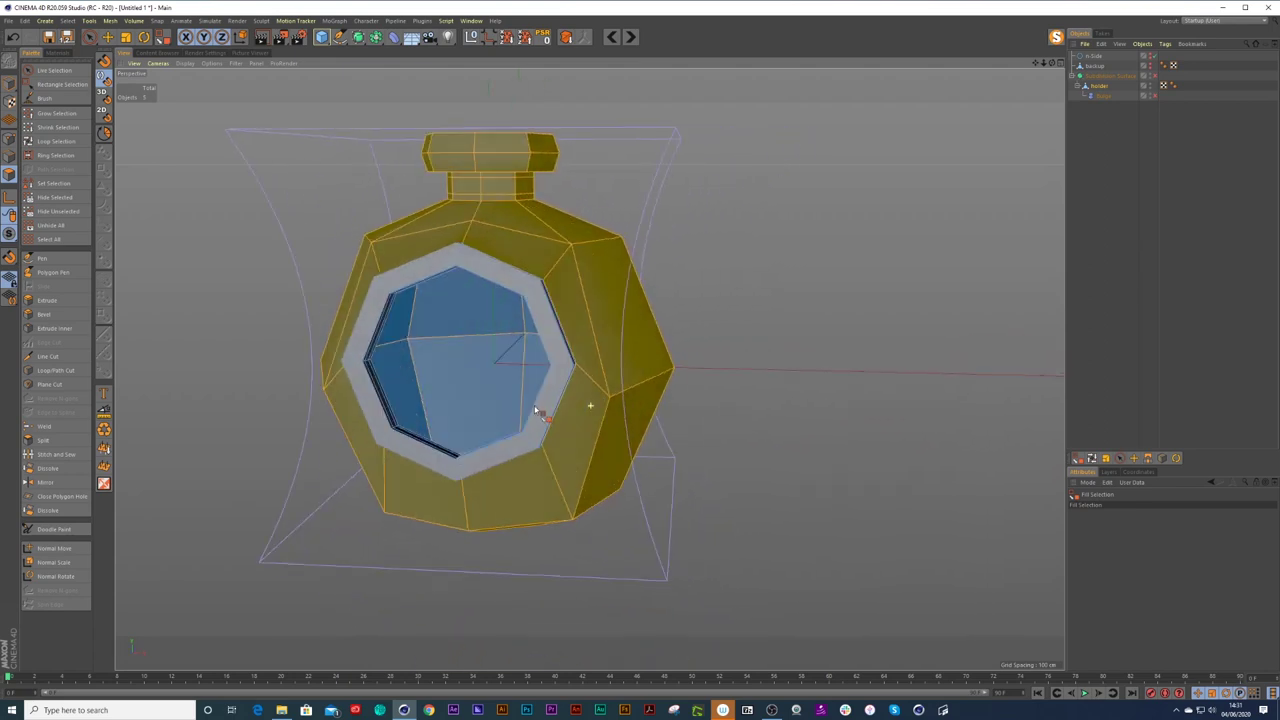
Store the selected body polygons of the bottle as a polygon selection named holder.
mouse_move(537, 410)
alt+mouse_down()
mouse_move(429, 409)
mouse_move(523, 417)
mouse_move(680, 396)
mouse_move(695, 420)
mouse_move(546, 420)
alt+mouse_up()
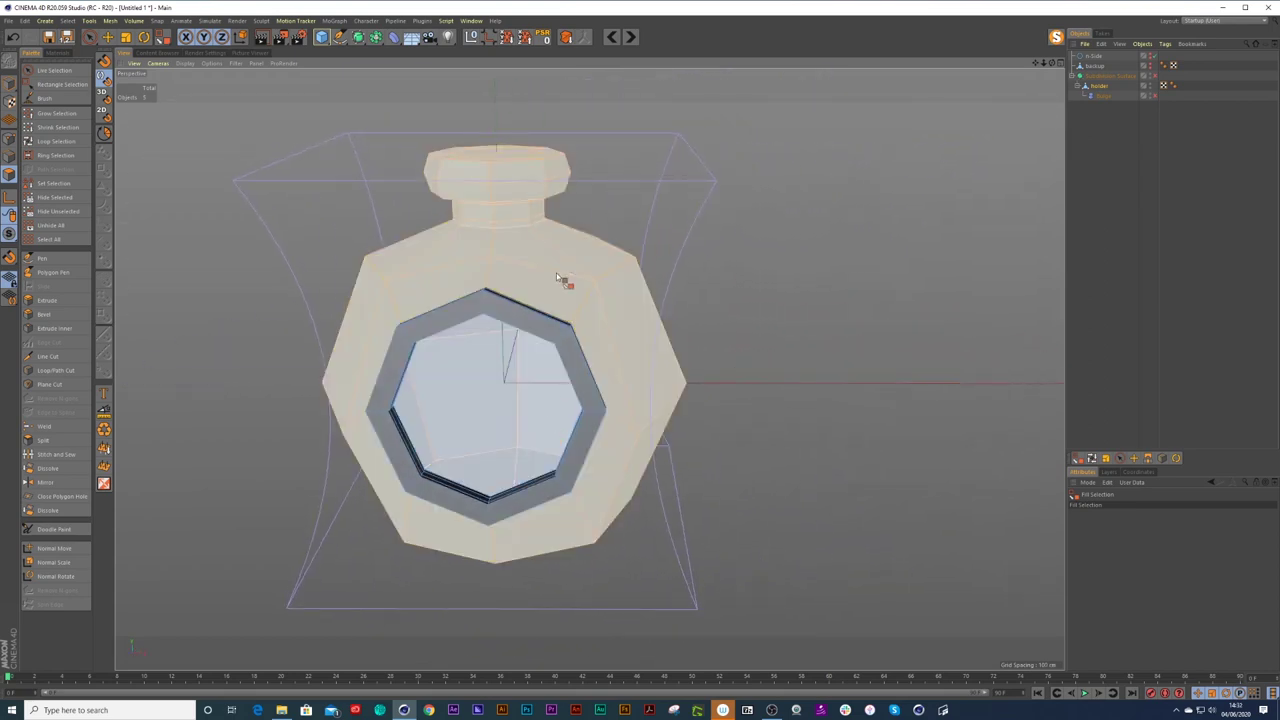
click(557, 275)
click(70, 21)
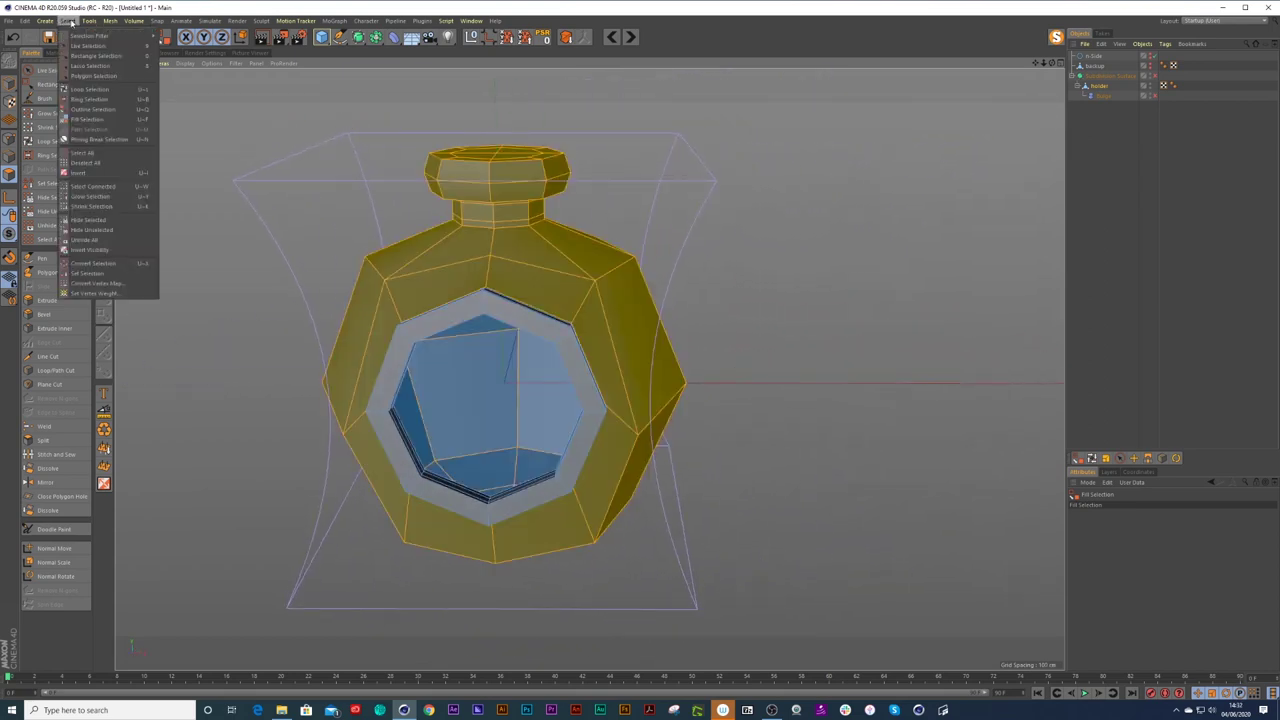
click(88, 273)
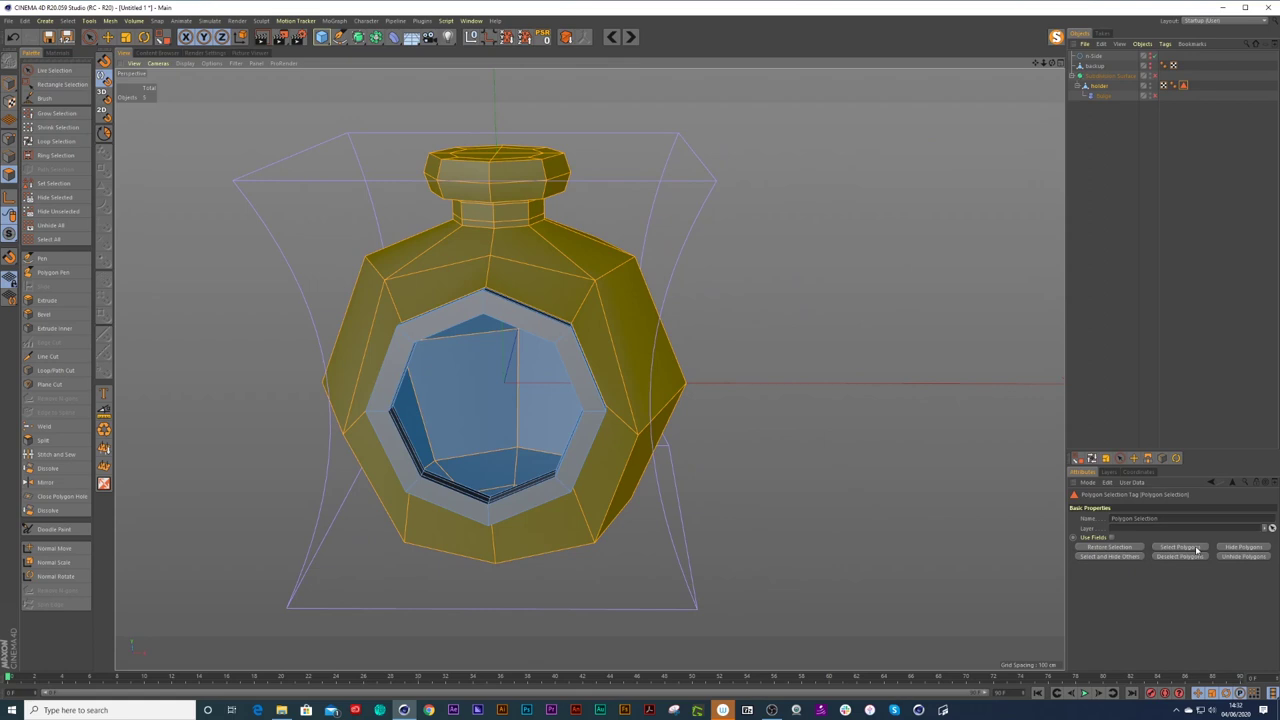
drag(1173, 519, 1094, 528)
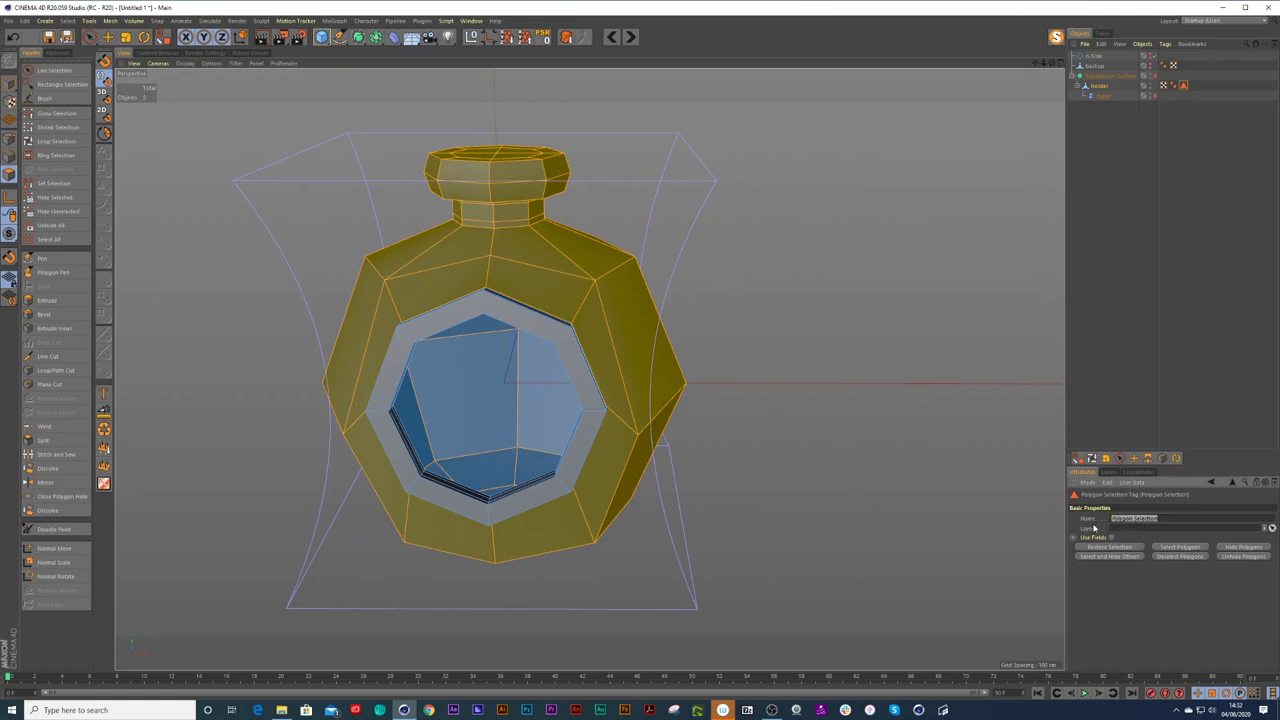
text(h)
Add a Restriction tag to the Bulge deformer, limit it to the holder selection, and enable the deformer.
click(1101, 98)
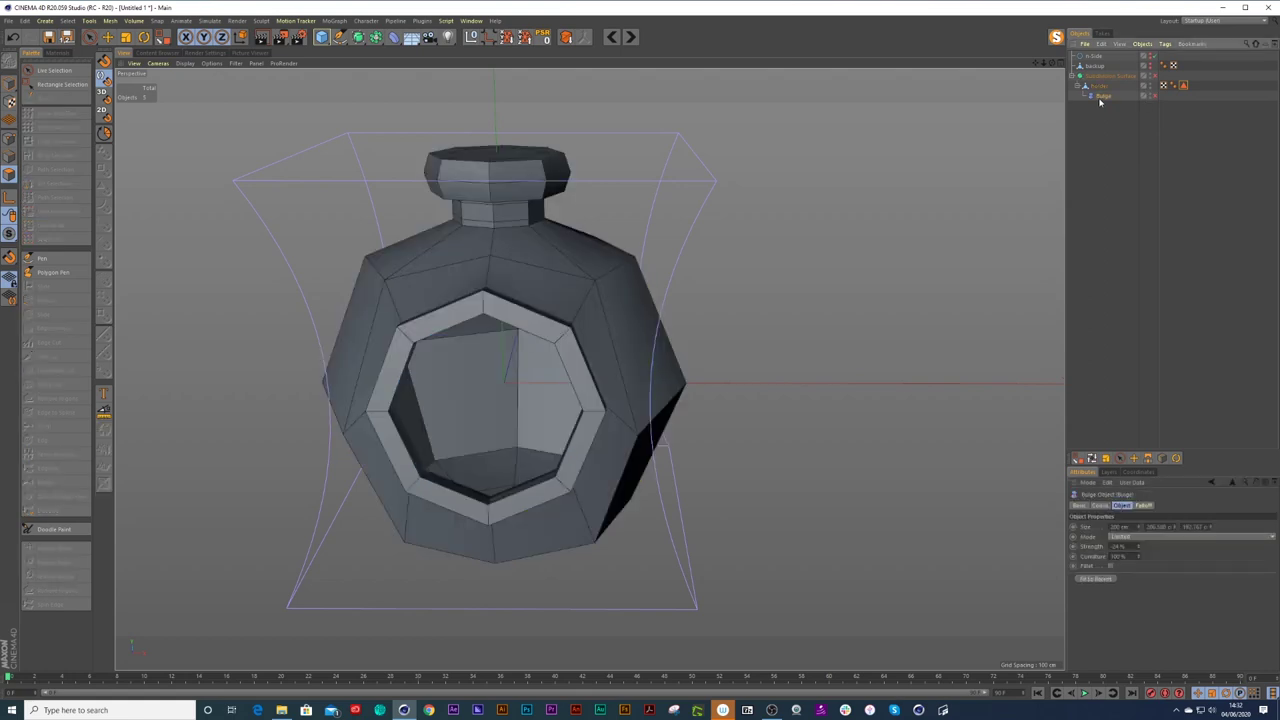
click(1165, 44)
mouse_move(1190, 59)
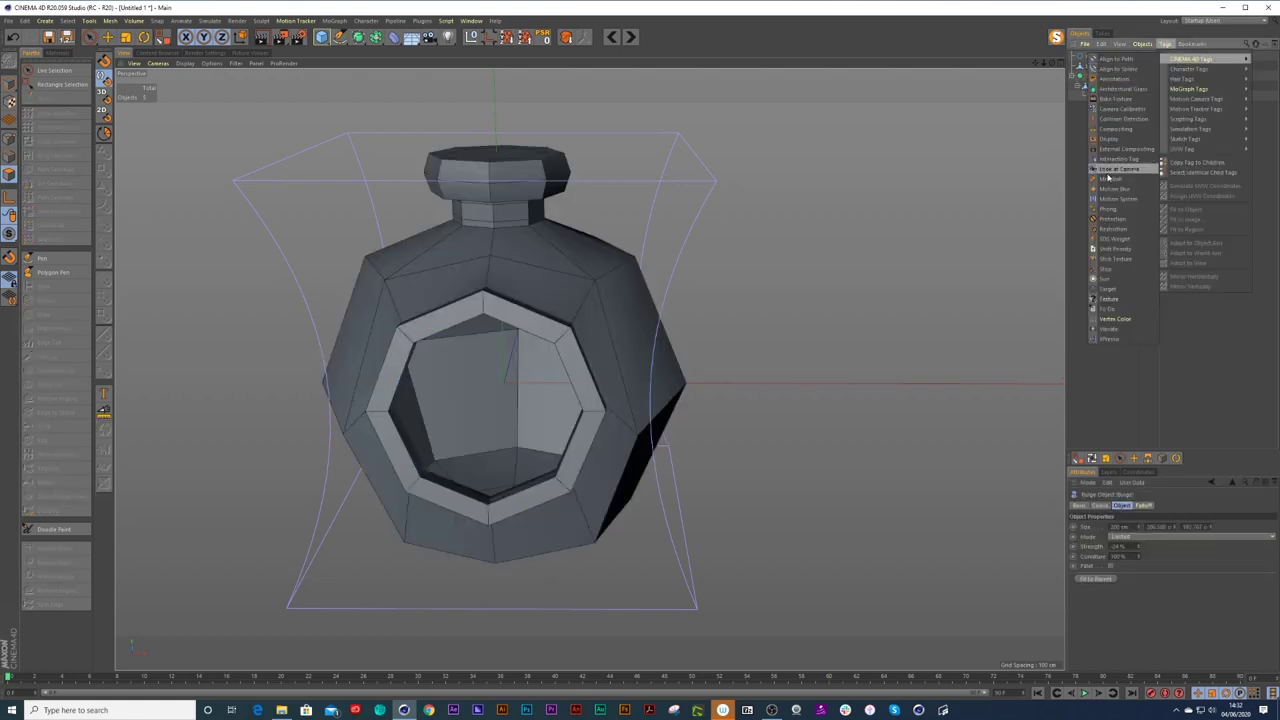
click(1116, 229)
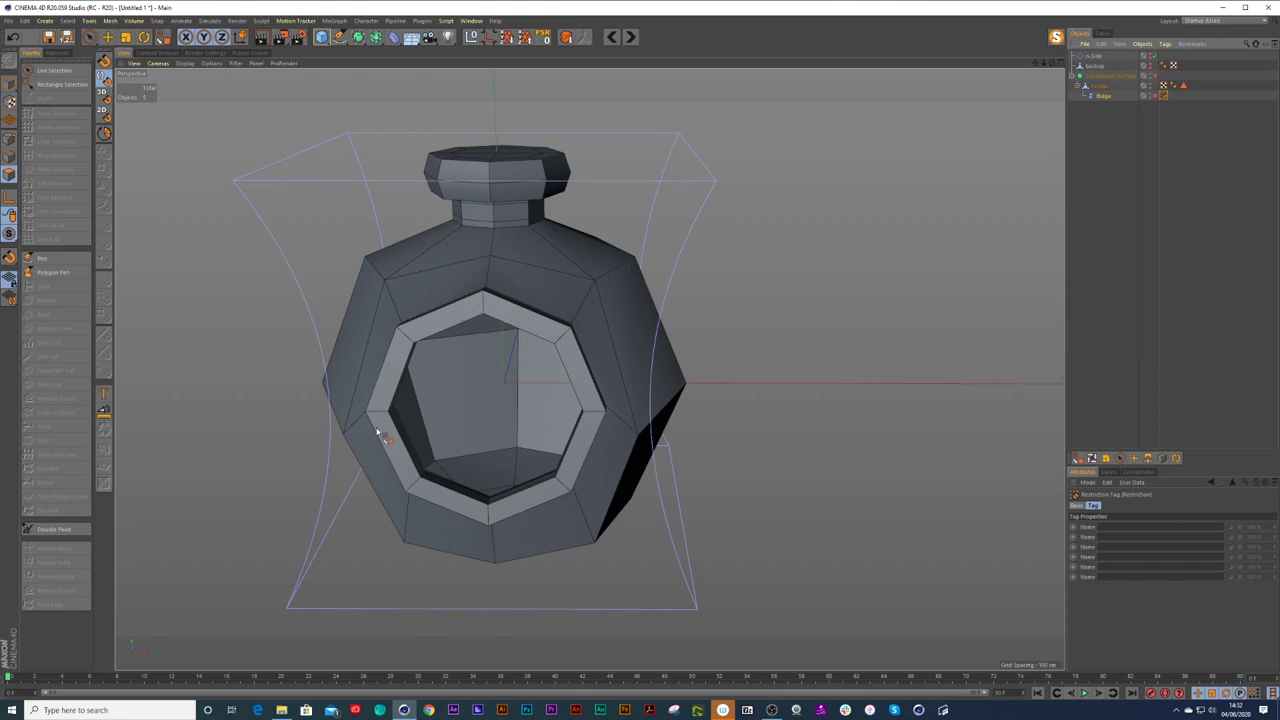
drag(1184, 87, 1186, 334)
drag(1135, 531, 1135, 530)
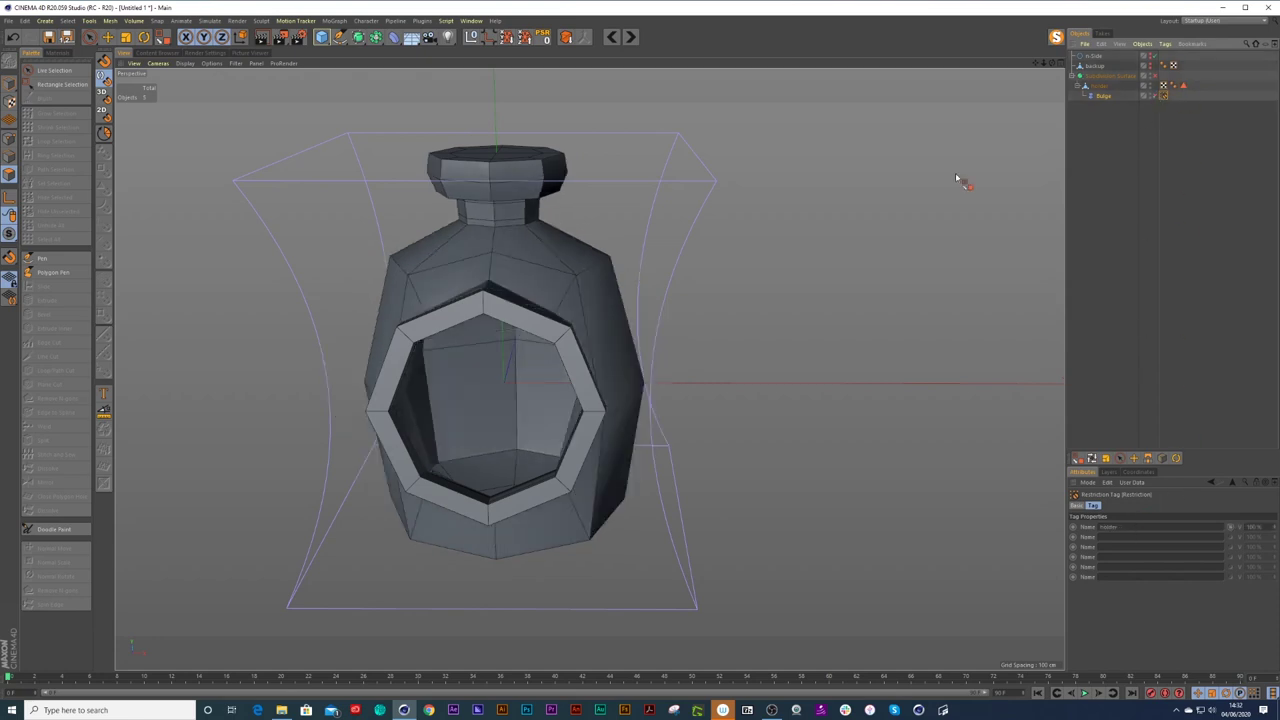
Toggle the Bulge deformer off and on to compare its restricted effect on the bottle body and ring.
scroll(459, 381, down, 2)
alt+drag(459, 381, 491, 371)
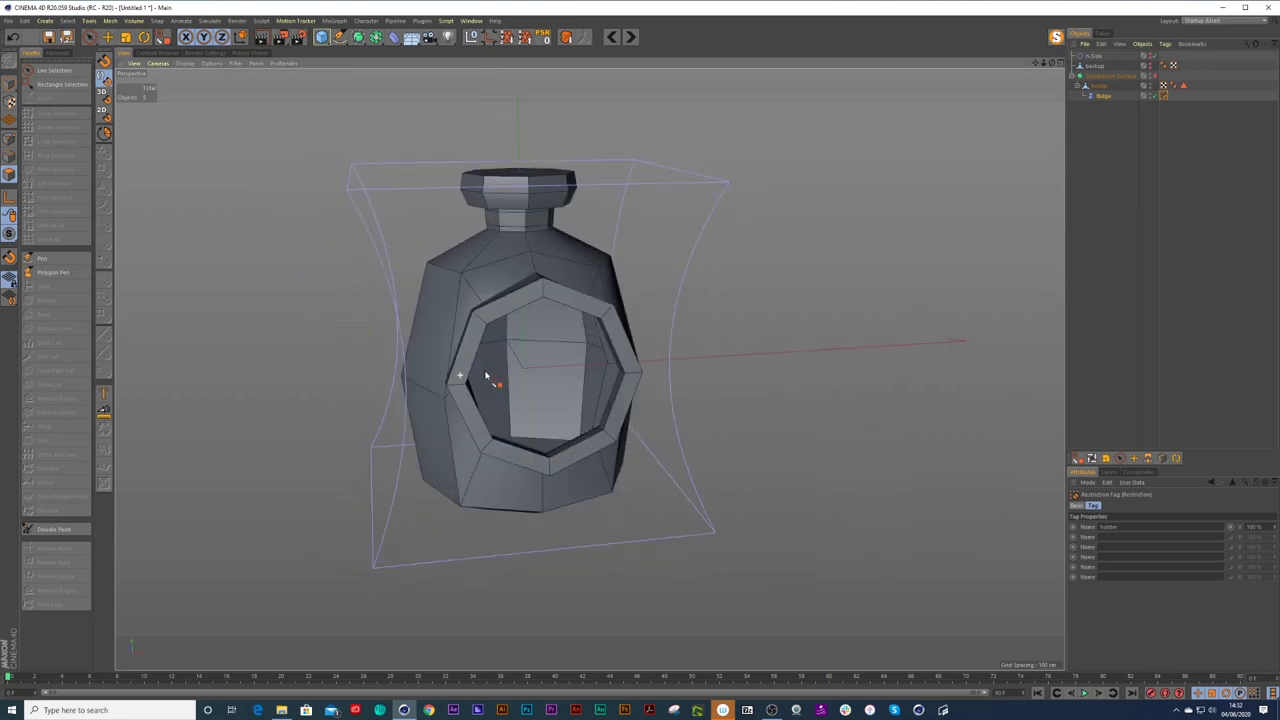
alt+drag(494, 317, 623, 289)
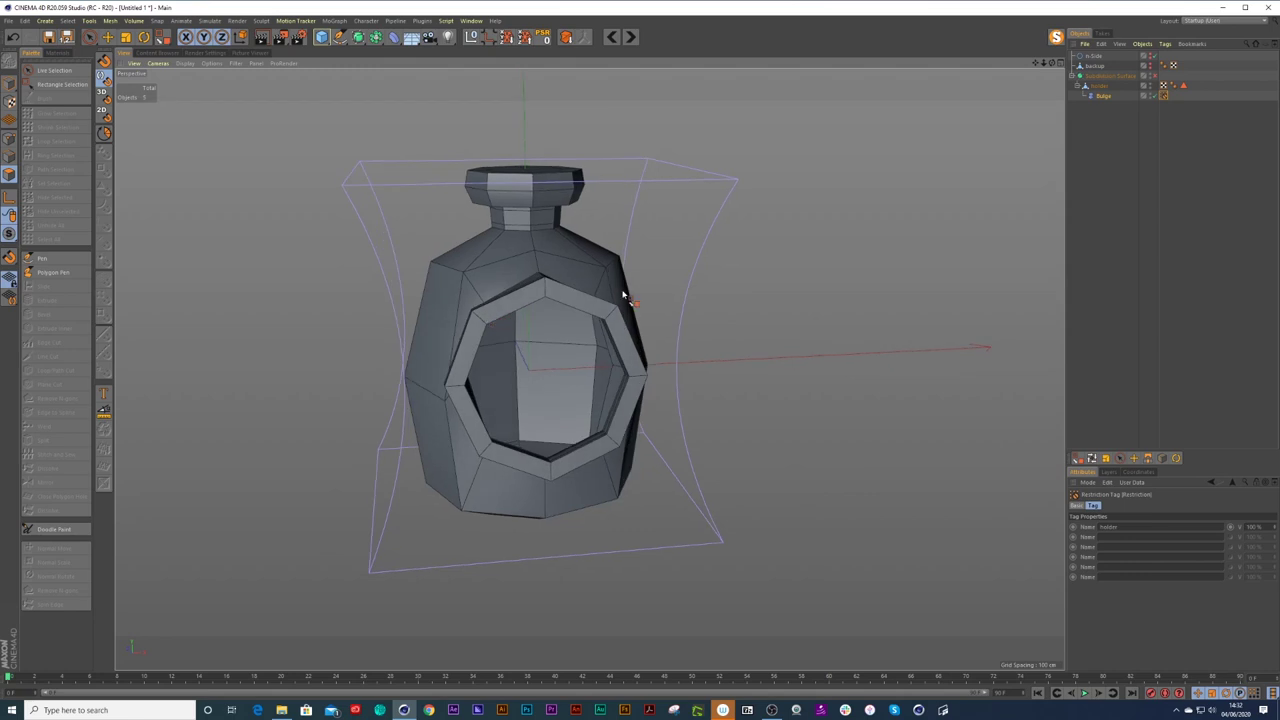
click(1155, 97)
click(1155, 97)
click(1155, 97)
click(1158, 97)
click(1158, 97)
click(1158, 97)
Enable the Subdivision Surface to smooth the bottle and disable the Bulge deformer.
alt+drag(640, 340, 656, 332)
click(1153, 78)
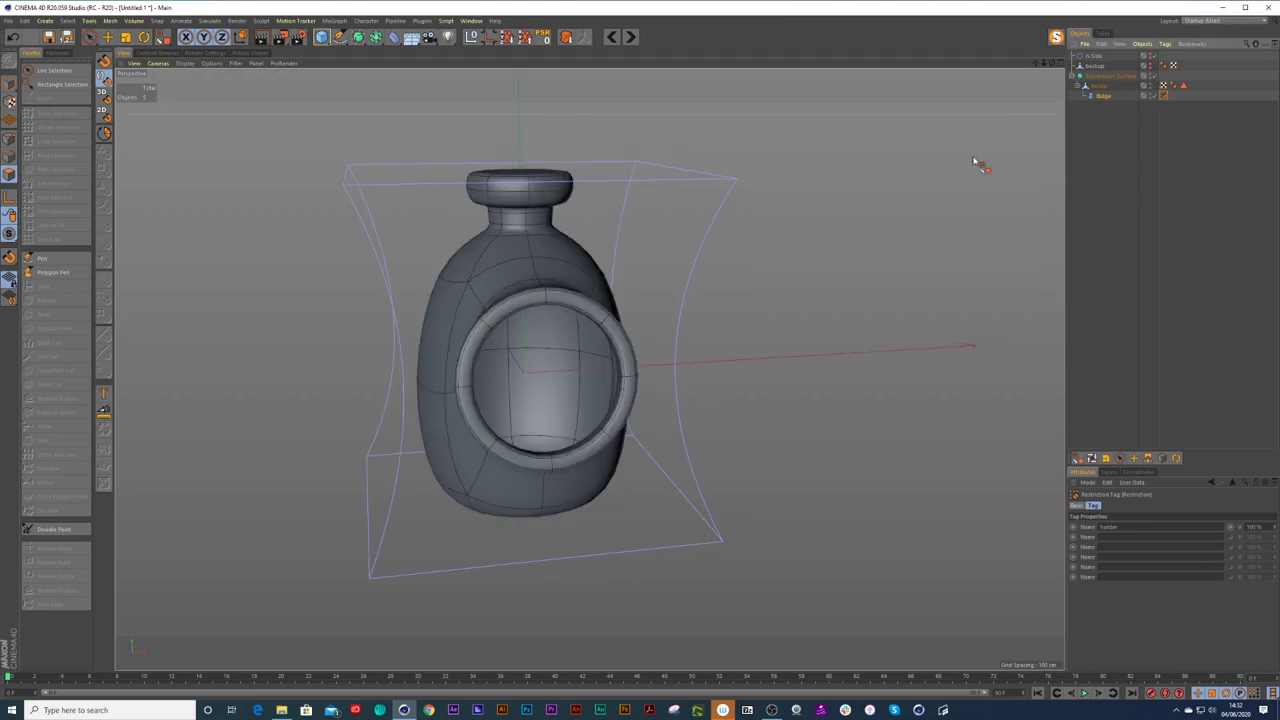
mouse_move(709, 294)
alt+mouse_down()
mouse_move(689, 320)
mouse_move(809, 314)
mouse_move(611, 311)
mouse_move(655, 330)
mouse_move(729, 300)
alt+mouse_up()
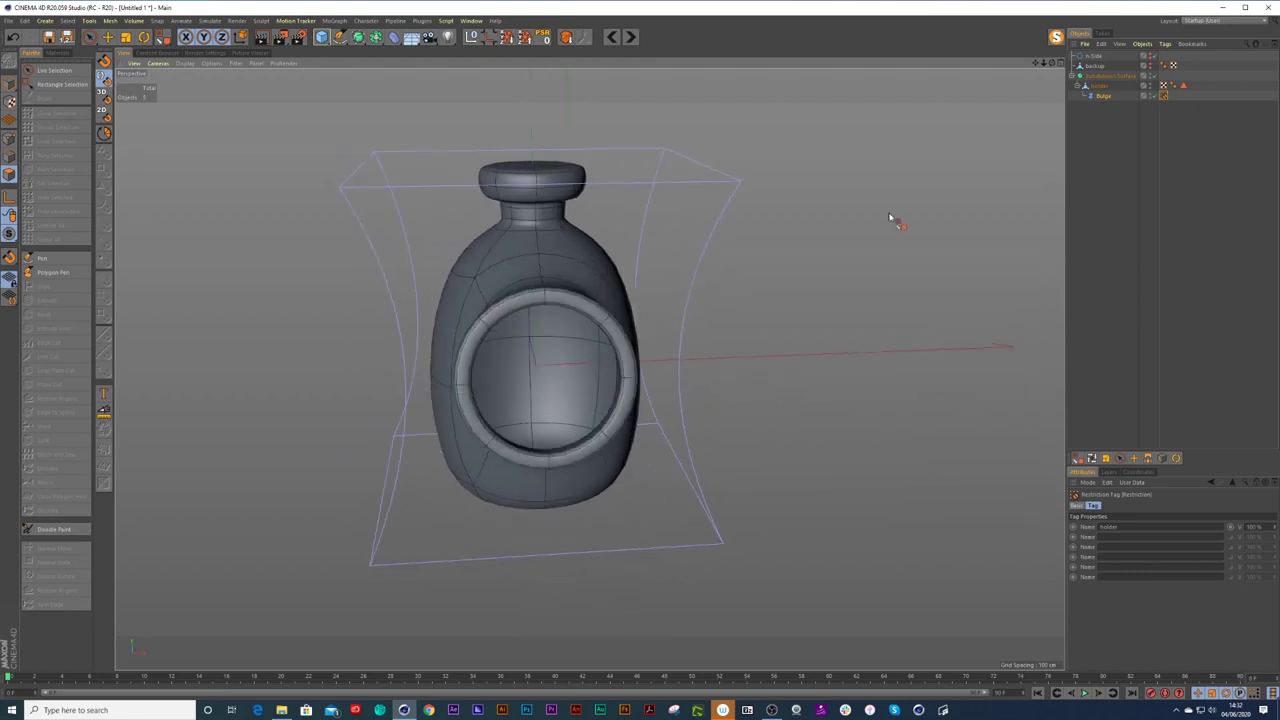
click(1156, 97)
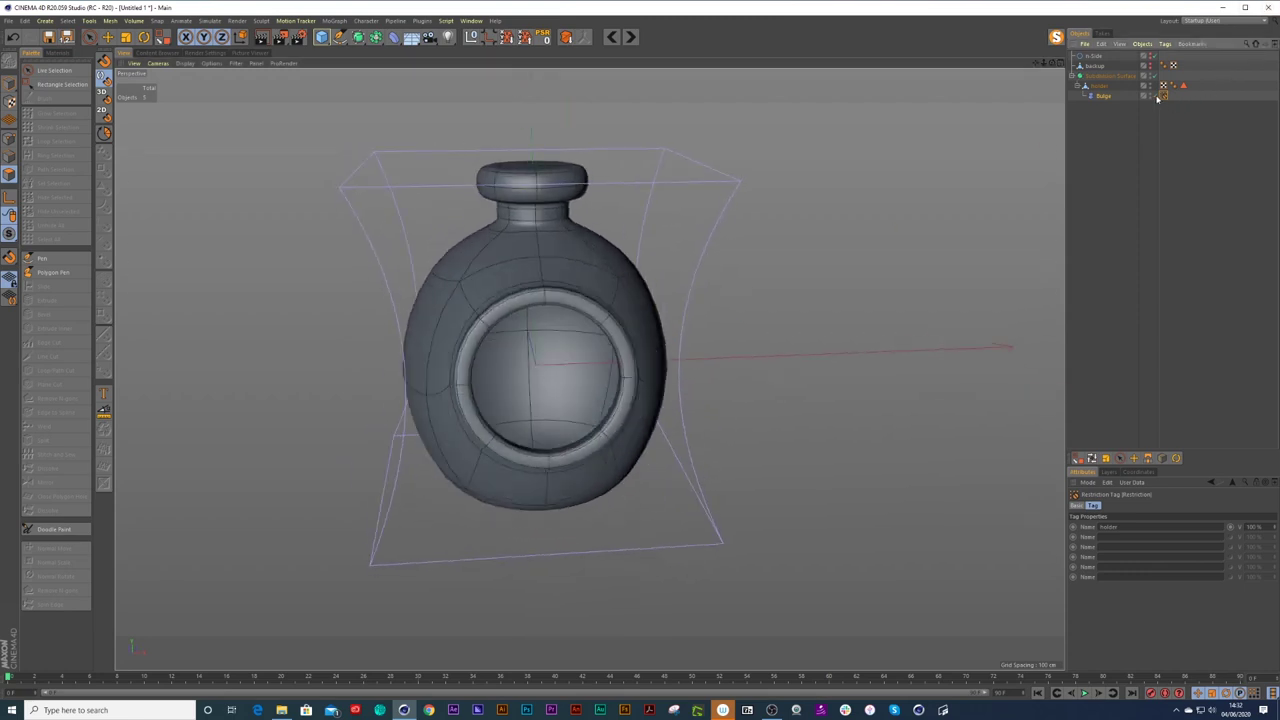
Copy the holder object into a new project and delete its Bulge deformer there.
click(1101, 96)
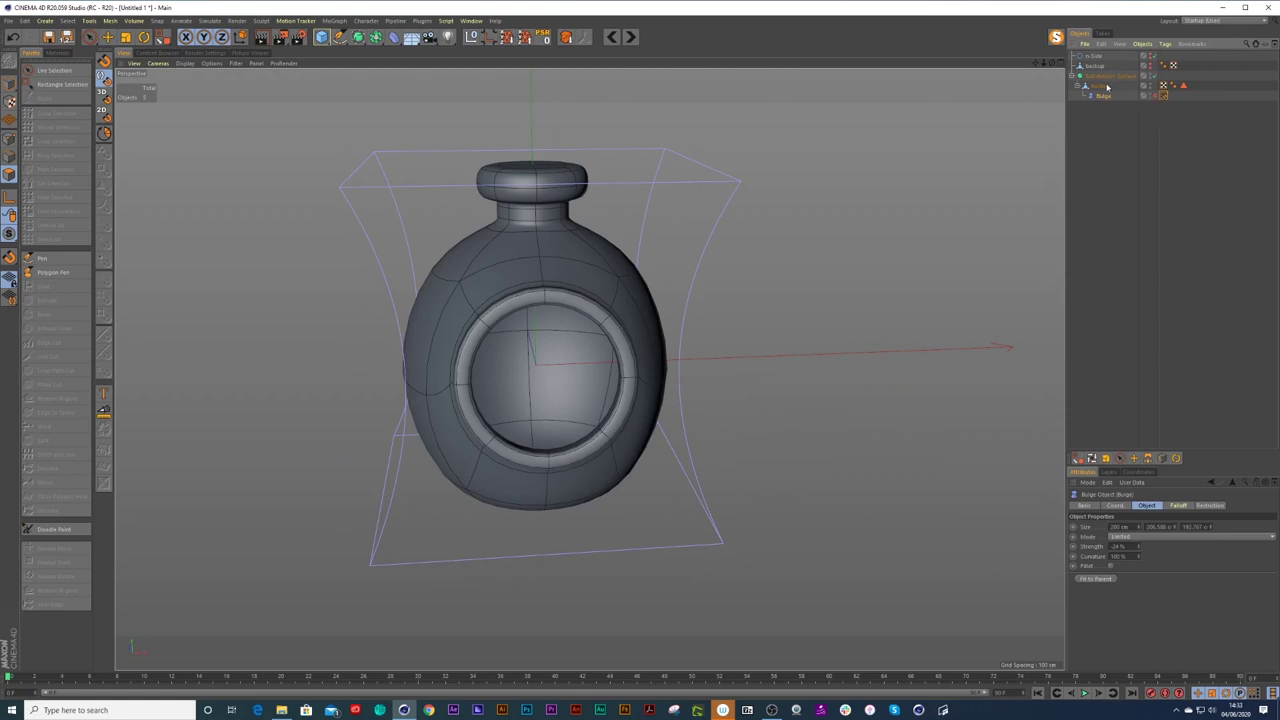
click(1108, 87)
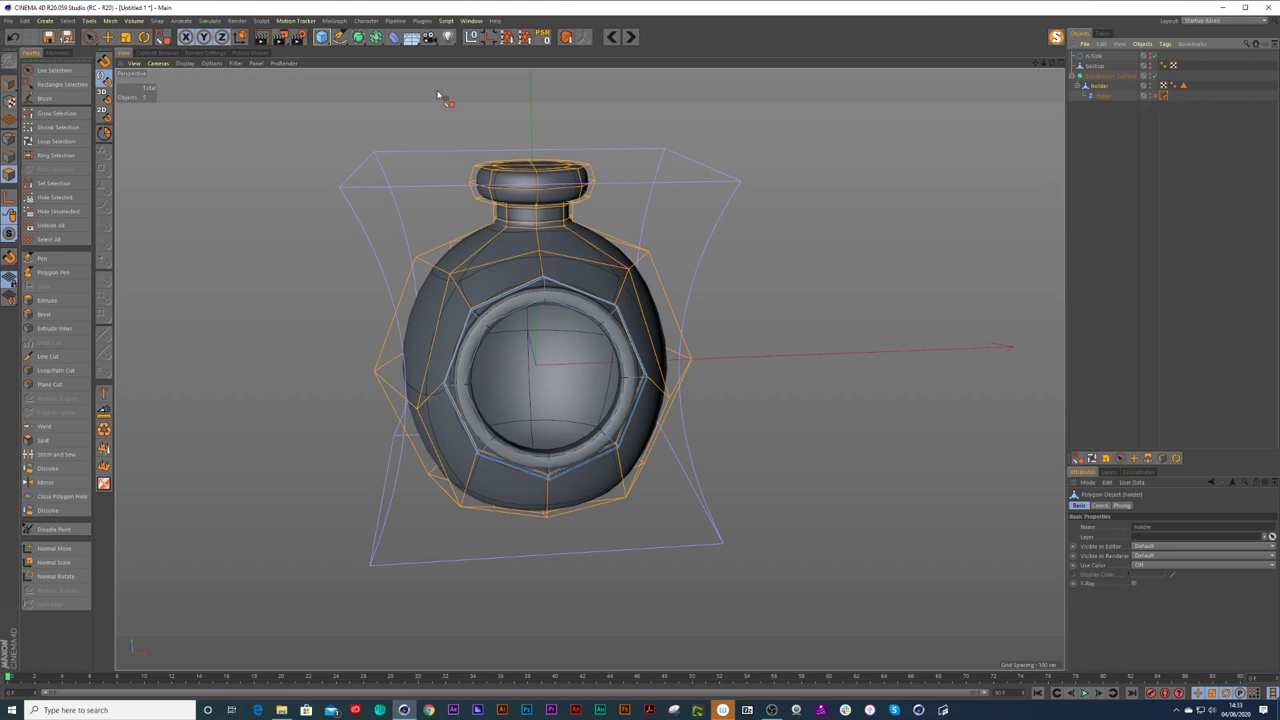
key(ctrl+n)
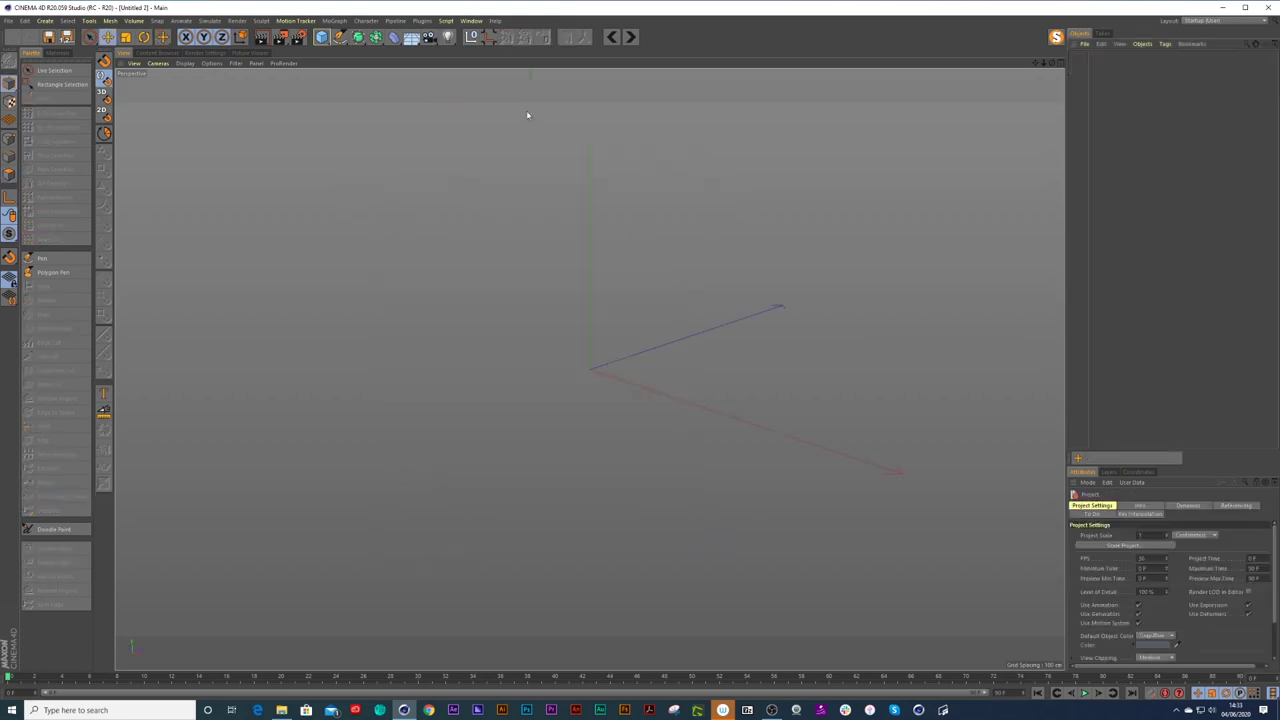
key(ctrl+v)
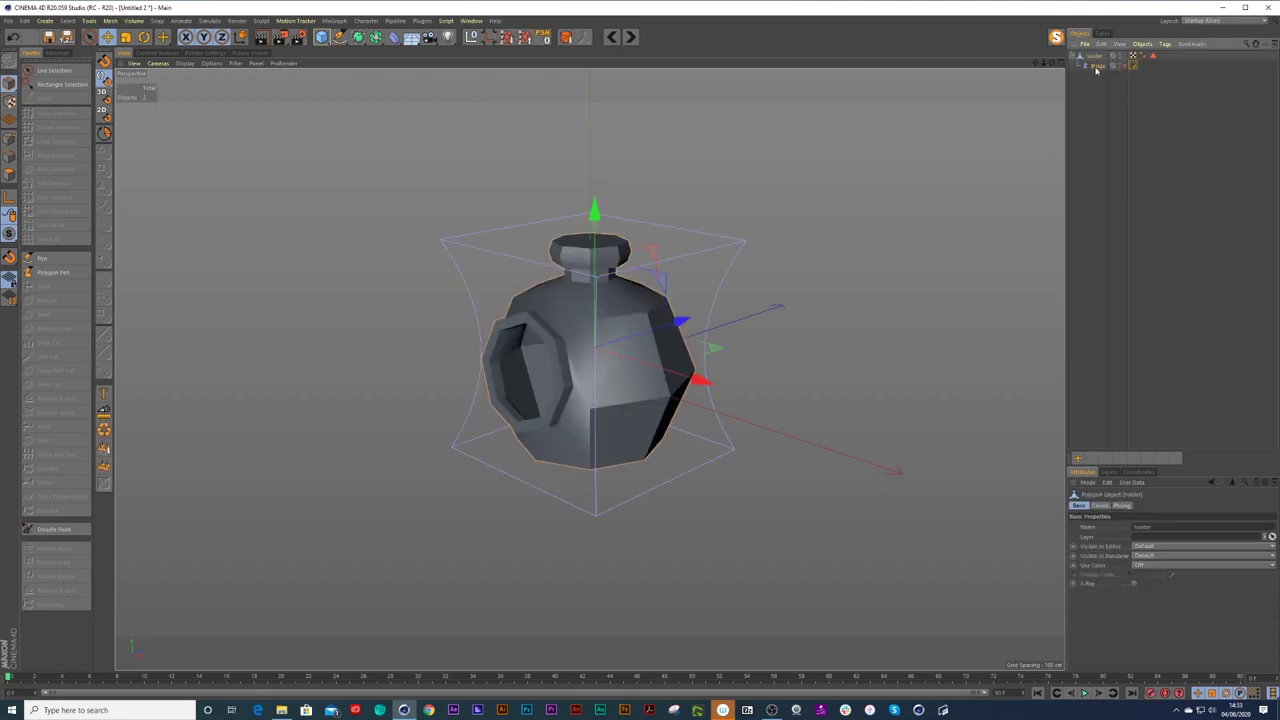
click(763, 251)
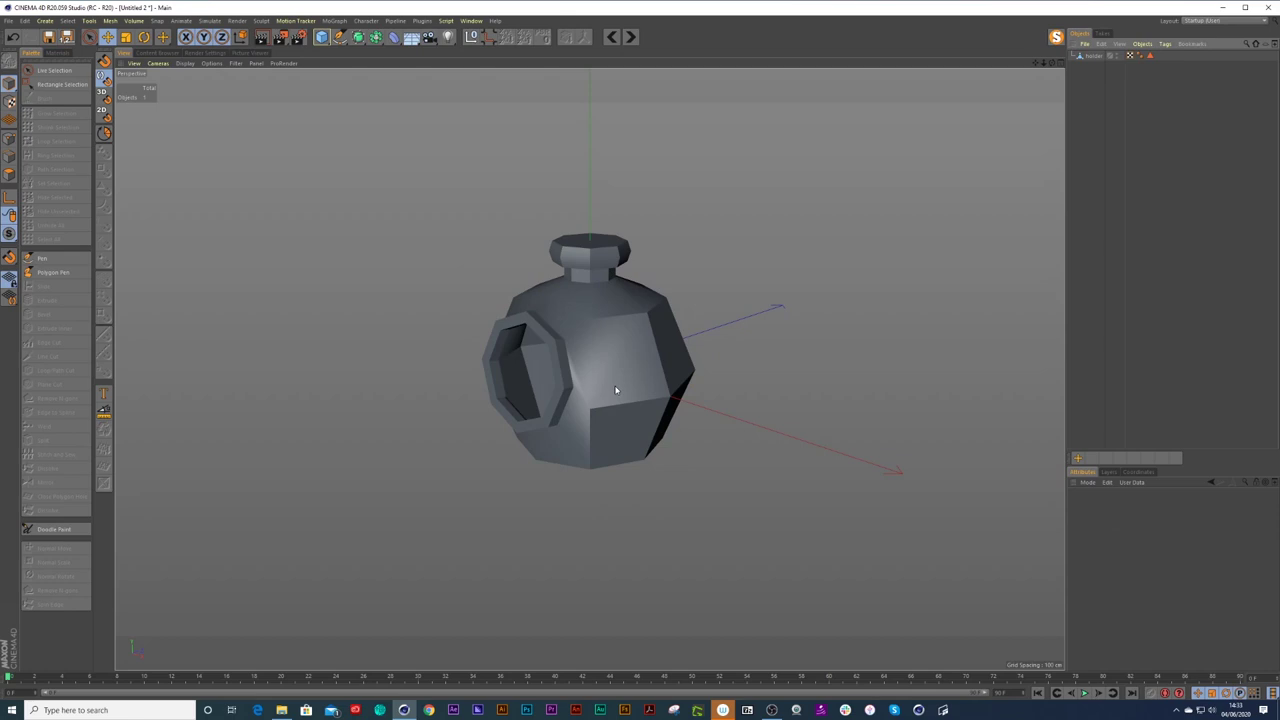
Set the viewport display to Gouraud Shading (Lines) so the polygon edges are drawn.
key(n)
key(b)
alt+drag(520, 375, 729, 365)
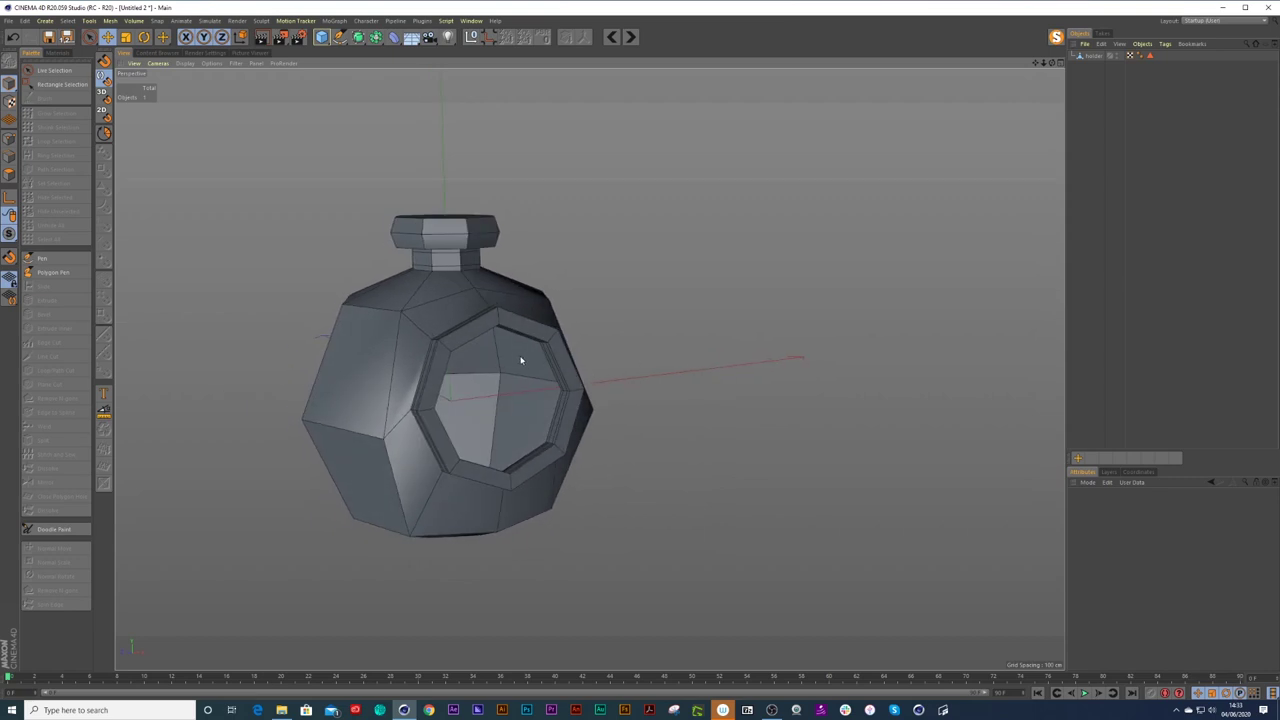
alt+right_drag(500, 339, 527, 333)
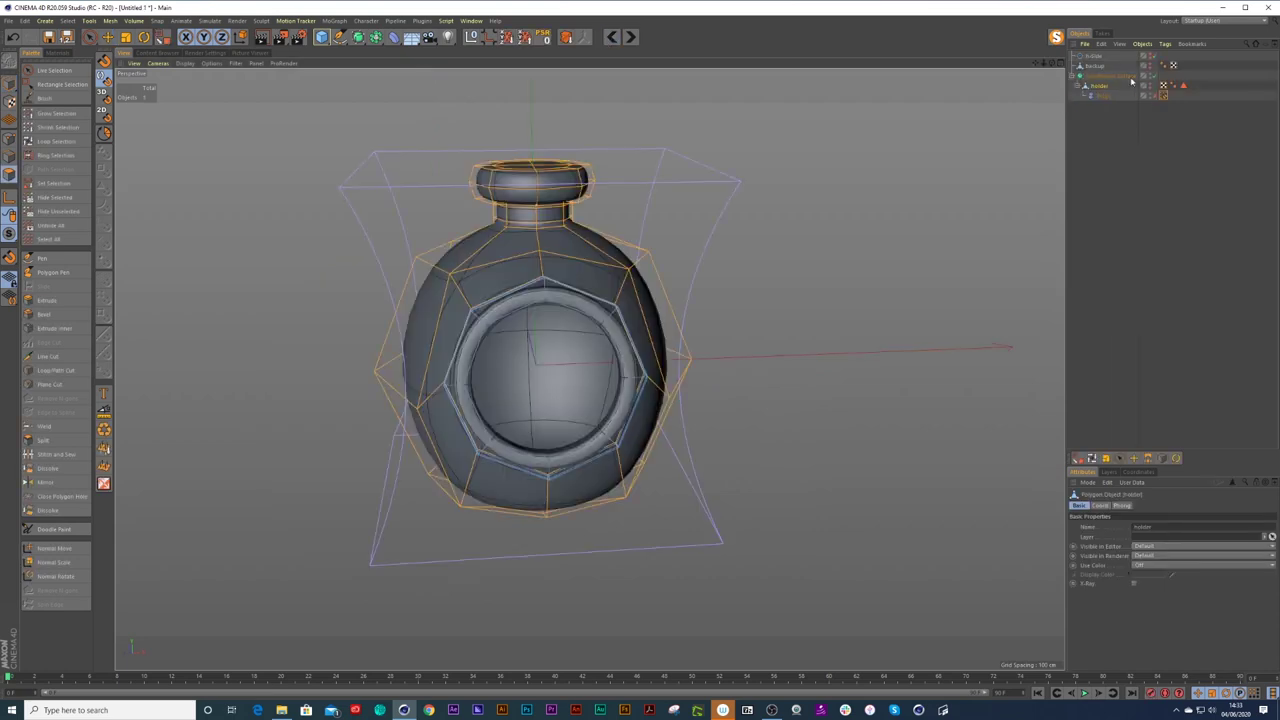
Copy the whole Subdivision Surface hierarchy from the original project into the new project.
click(1116, 77)
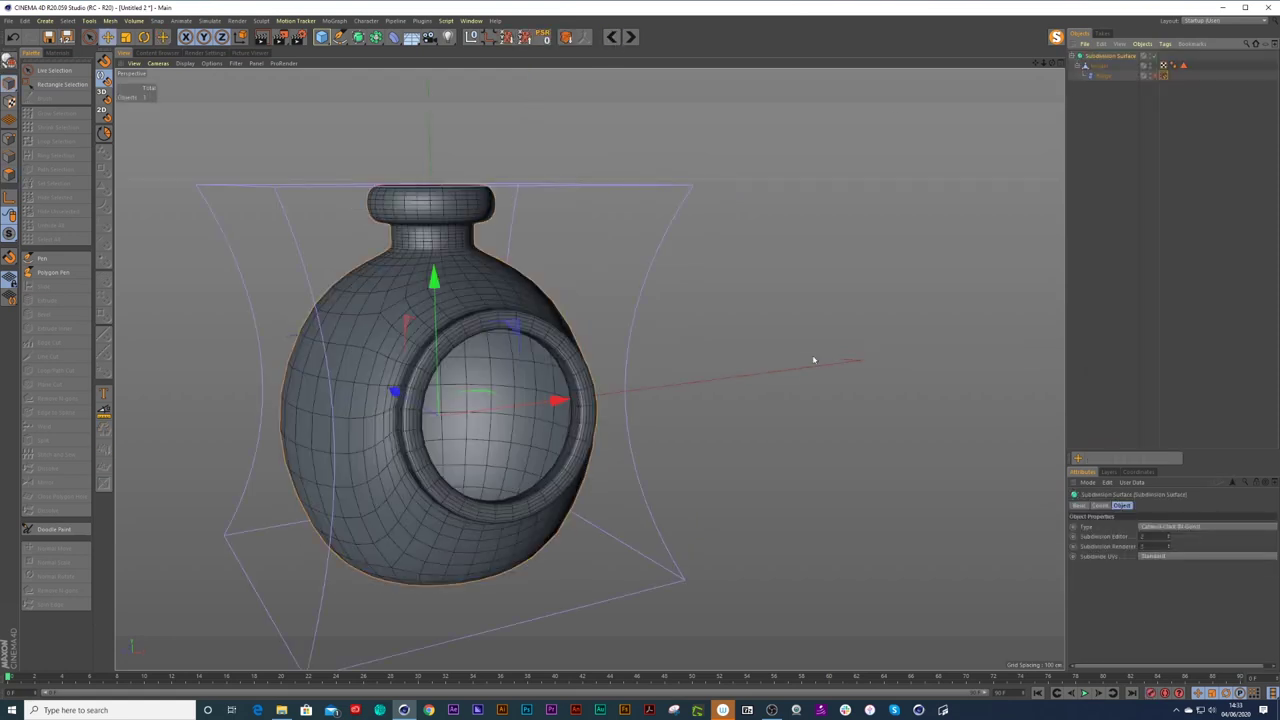
alt+right_drag(756, 360, 704, 392)
alt+drag(629, 391, 691, 376)
With subdivision turned off, remove the holder selection tag and delete the ring polygons around the front opening.
click(1185, 67)
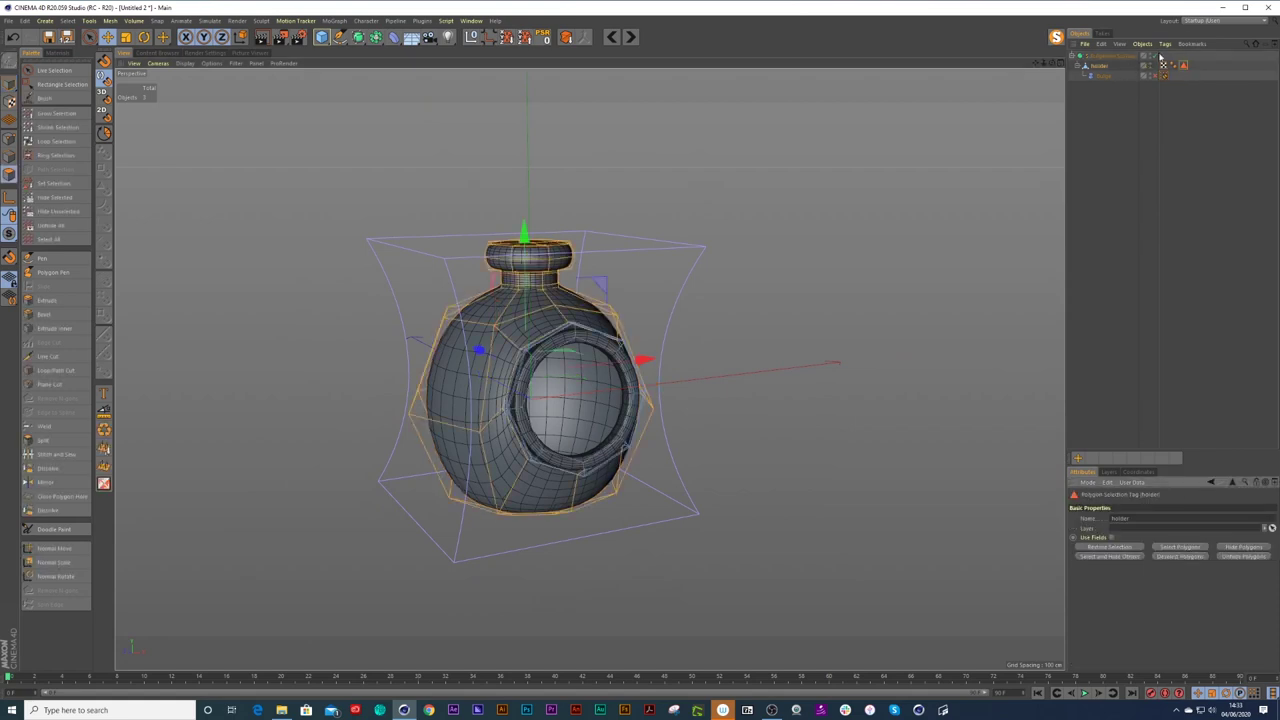
click(1155, 56)
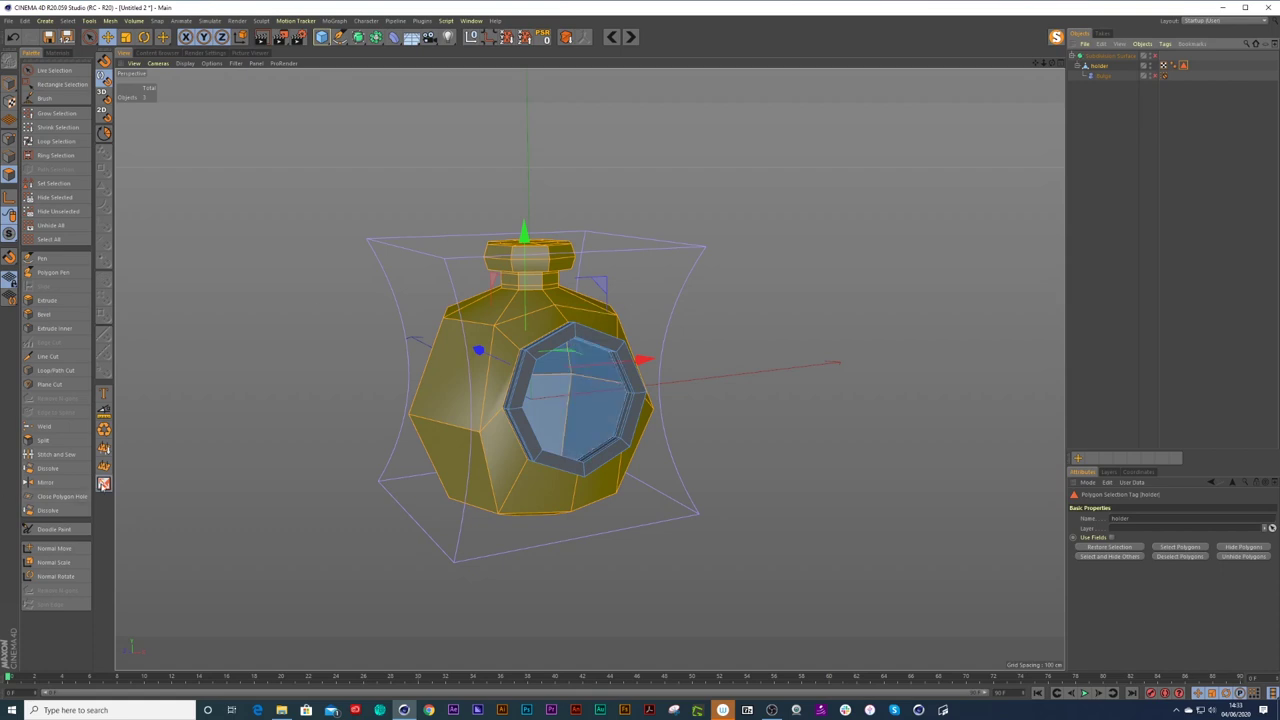
click(103, 484)
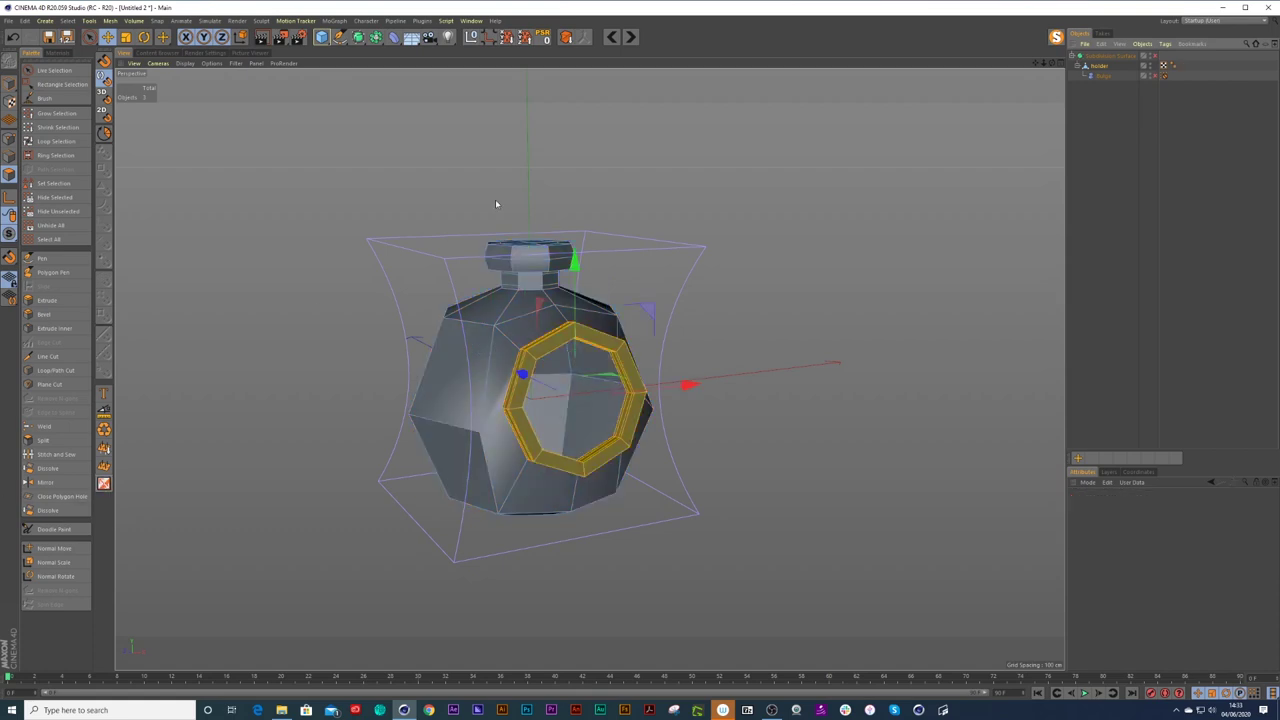
key(Delete)
alt+drag(576, 359, 534, 416)
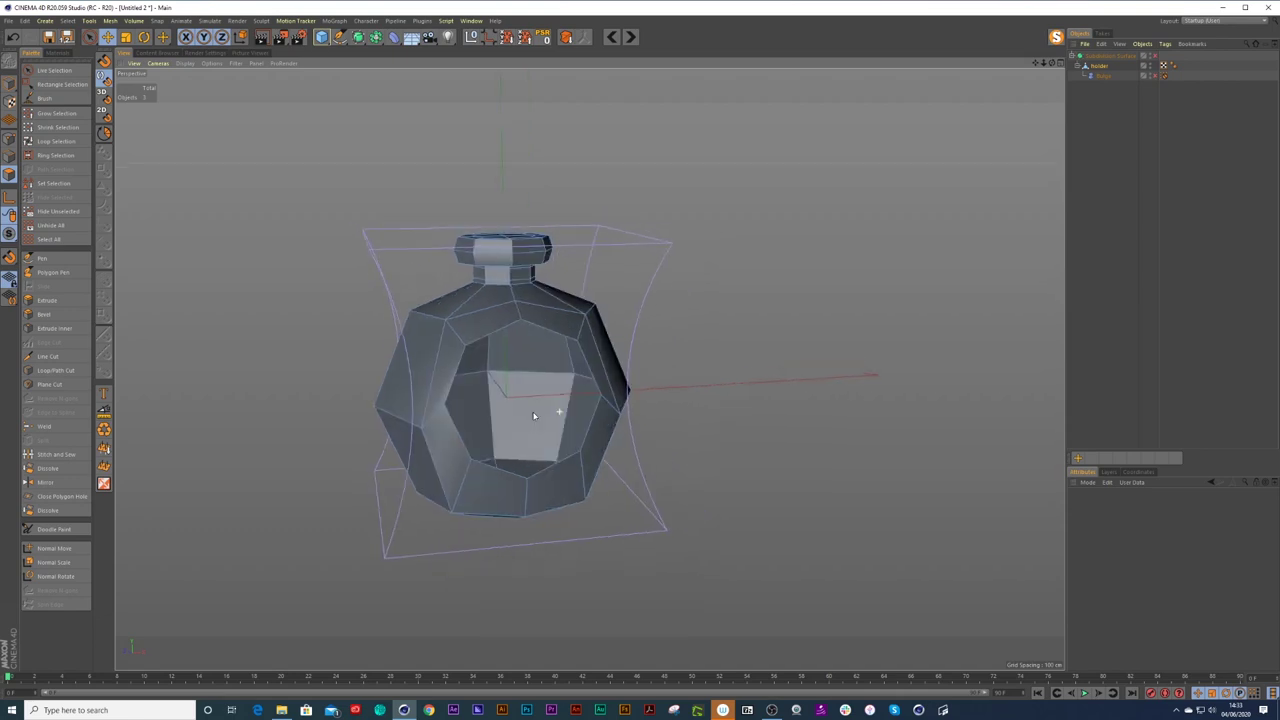
Delete the Bulge deformer, take the holder out of the Subdivision Surface, and delete the Subdivision Surface.
click(1101, 77)
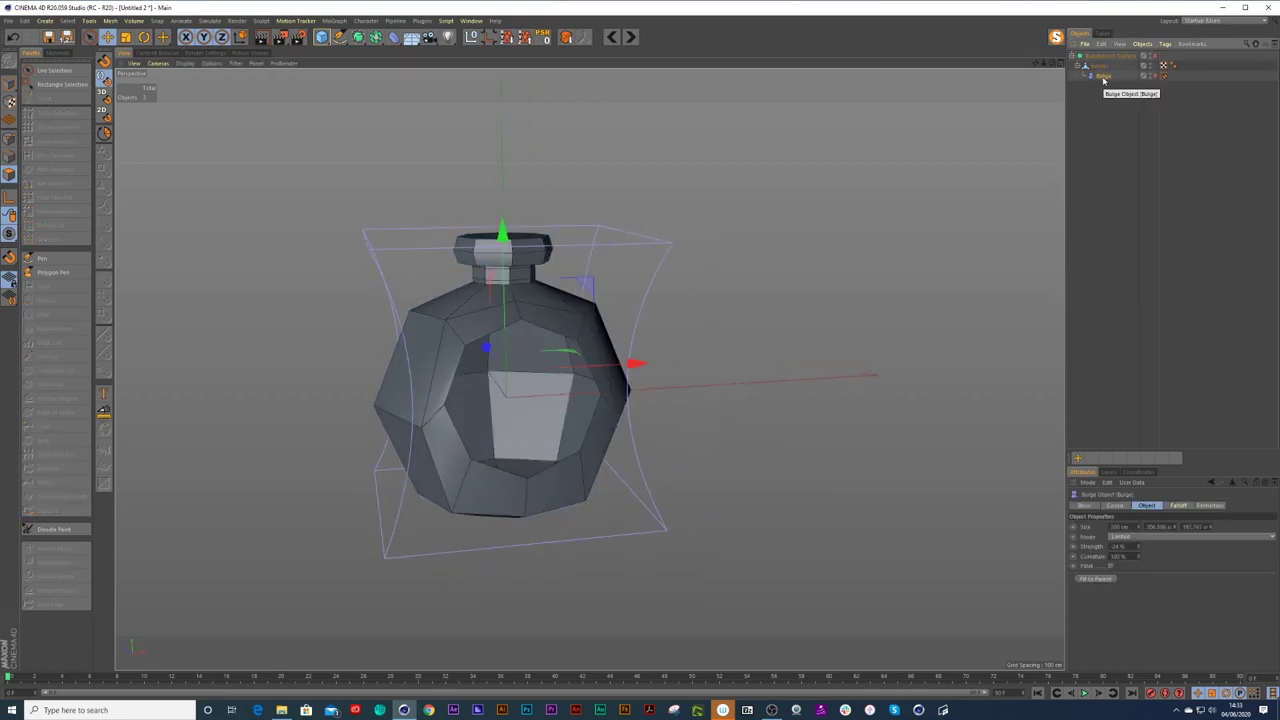
key(Delete)
drag(1102, 68, 1103, 53)
click(1102, 67)
key(Delete)
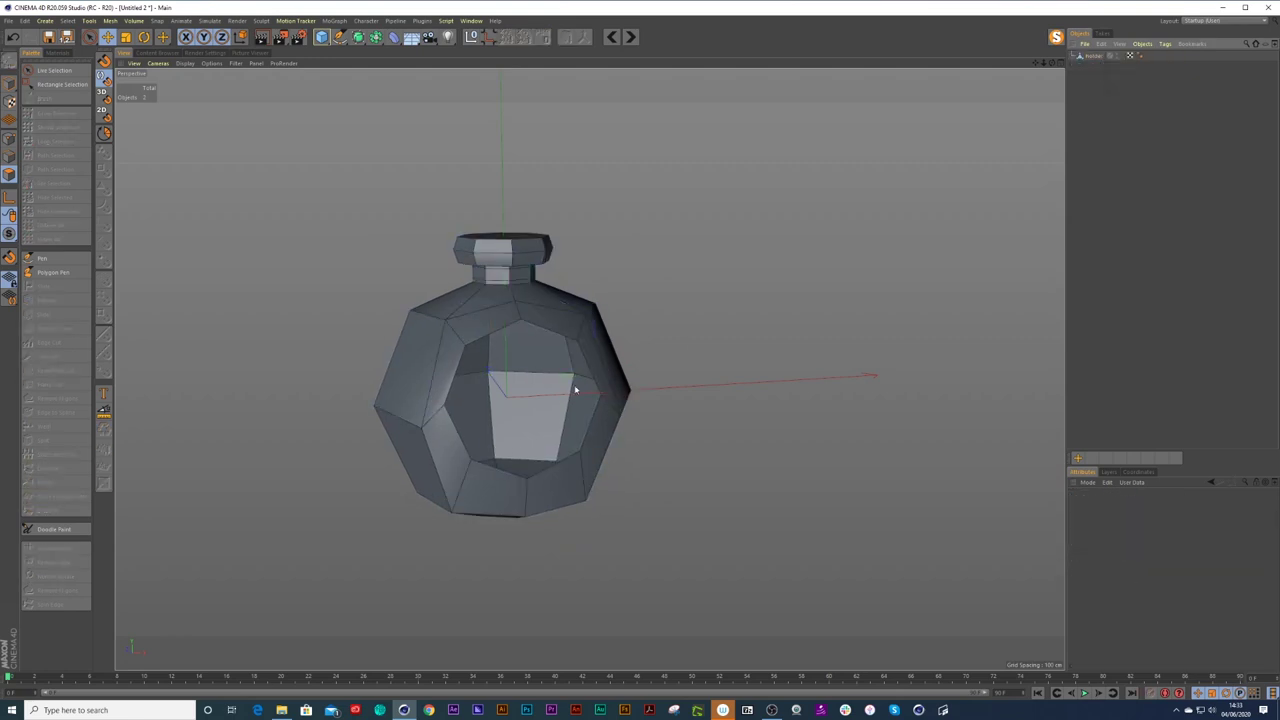
Rename the remaining holder object as salt.
click(1093, 57)
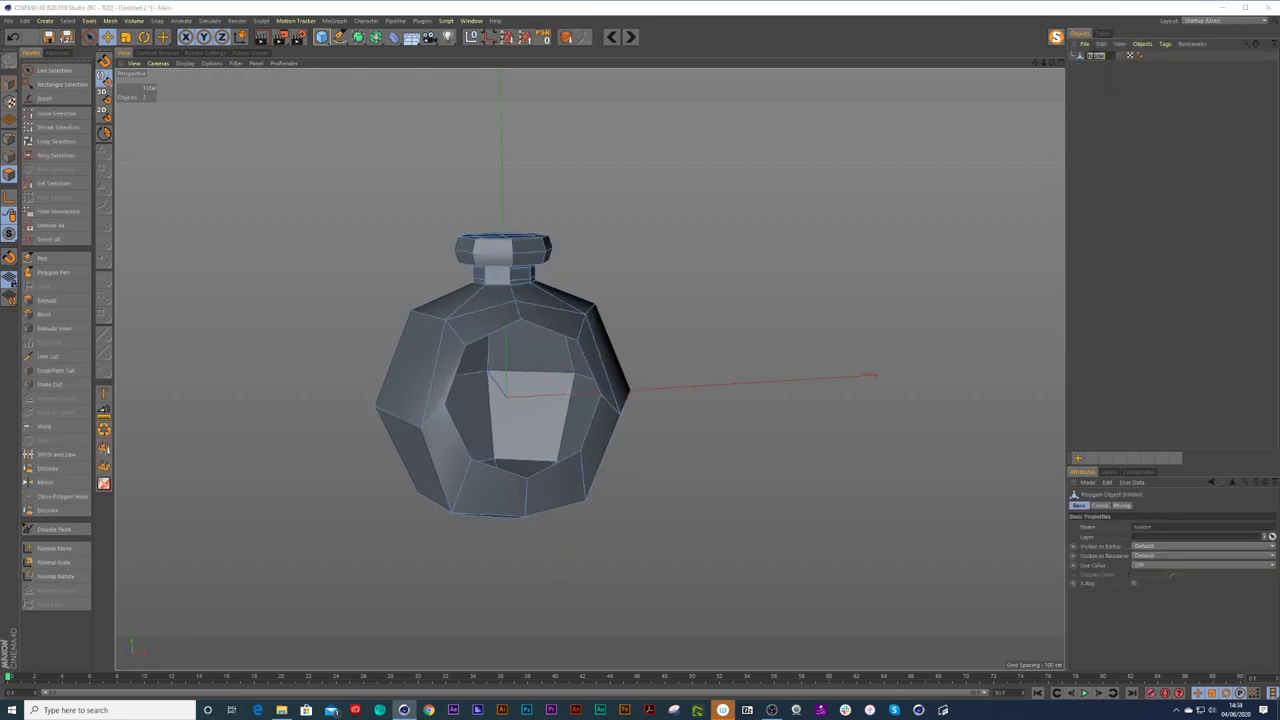
text(jar)
key(Return)
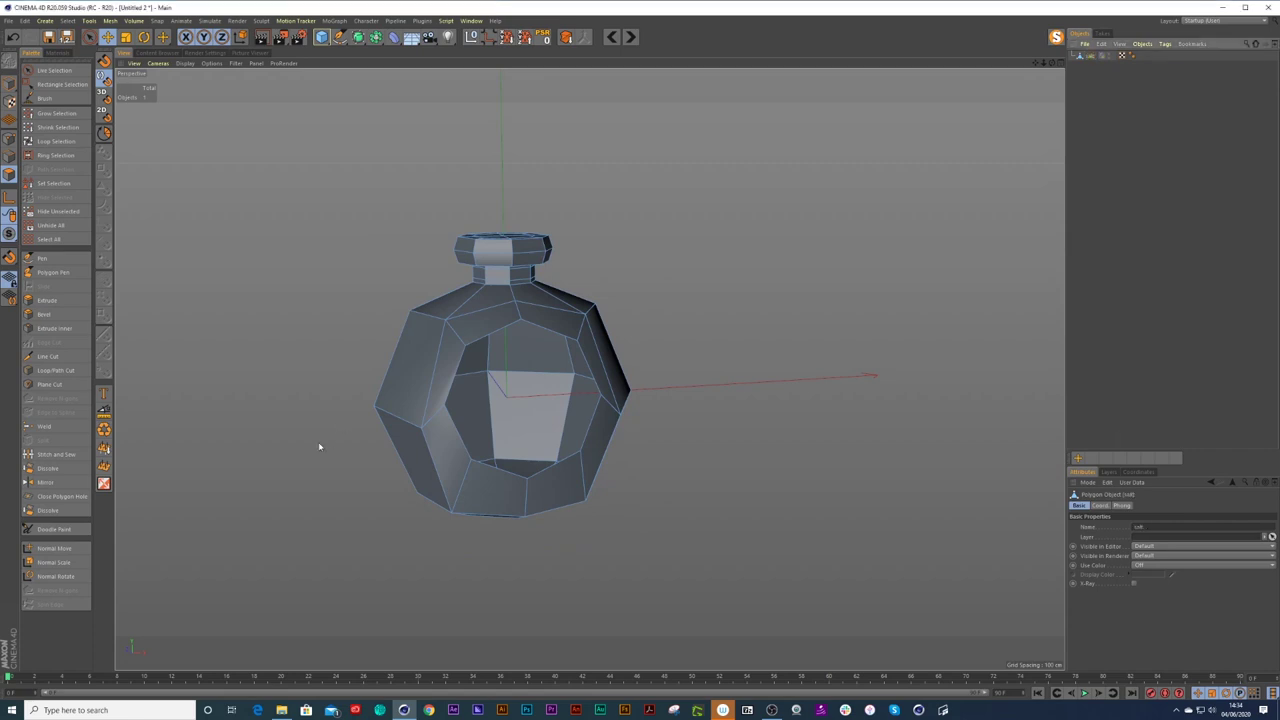
Select all polygons in the upper half of the salt object in the front view and delete them.
alt+right_drag(588, 437, 613, 424)
alt+drag(609, 426, 486, 431)
alt+drag(402, 420, 372, 426)
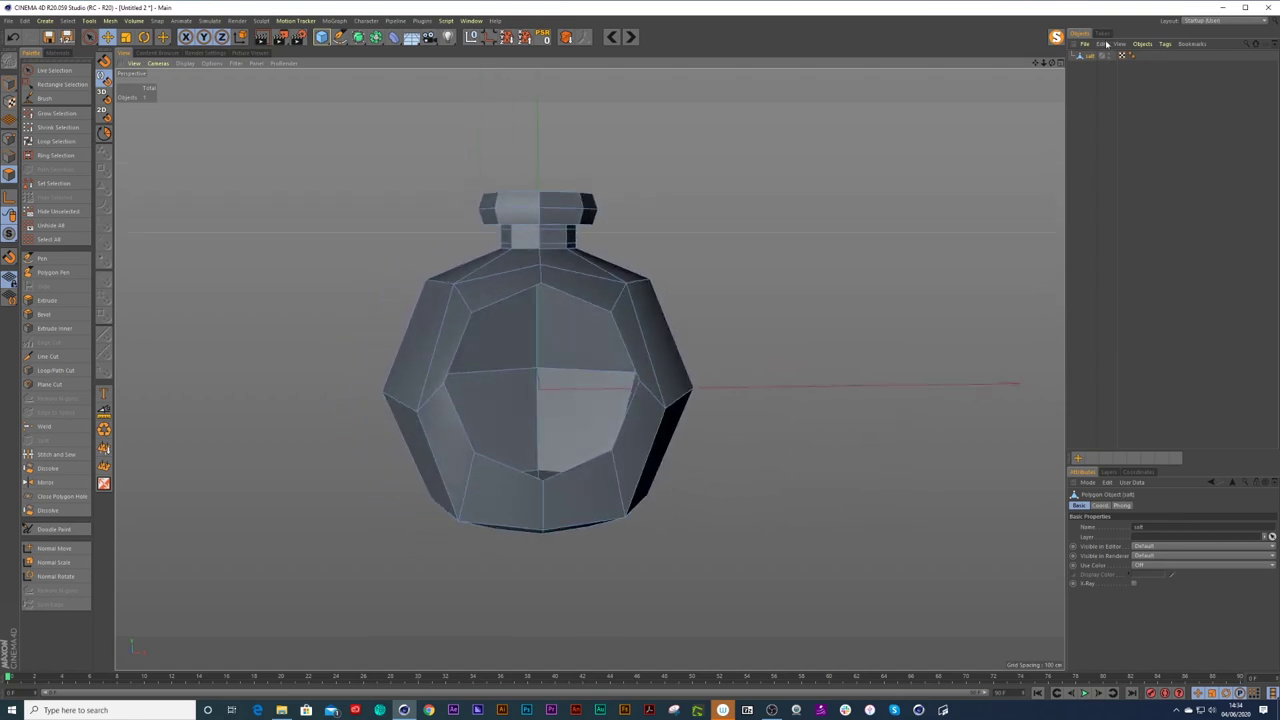
click(1062, 63)
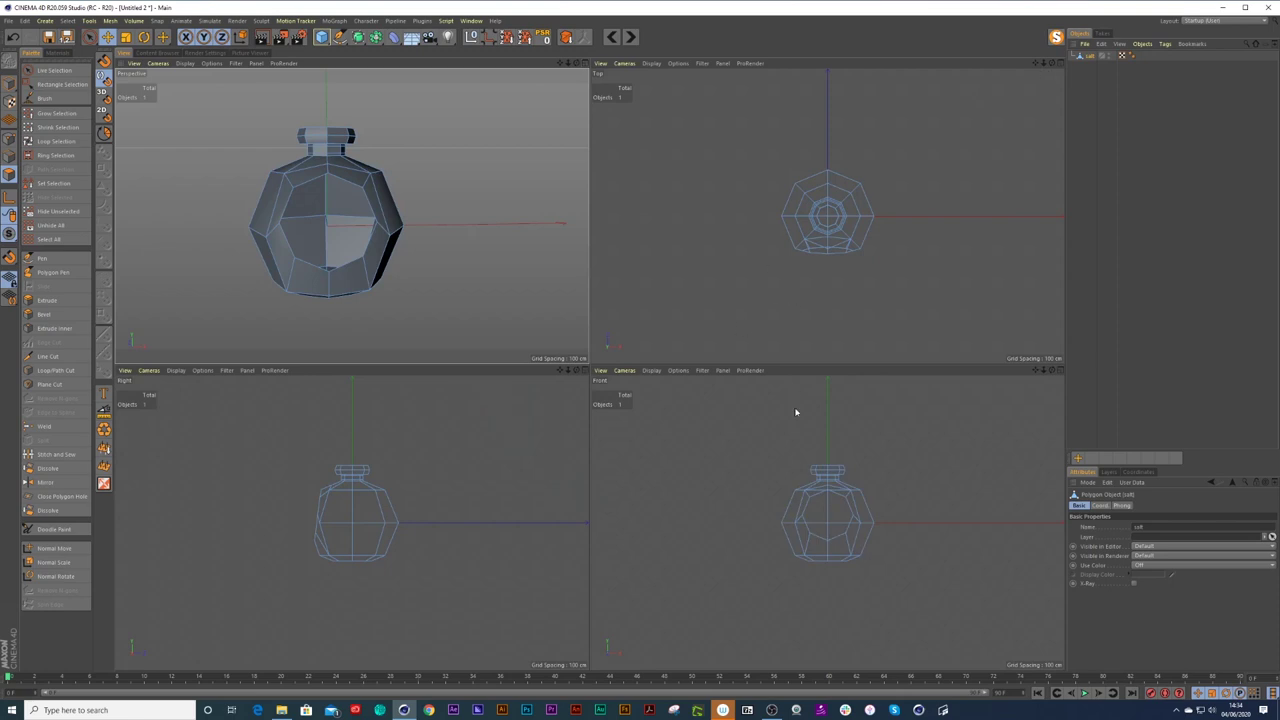
scroll(815, 467, up, 3)
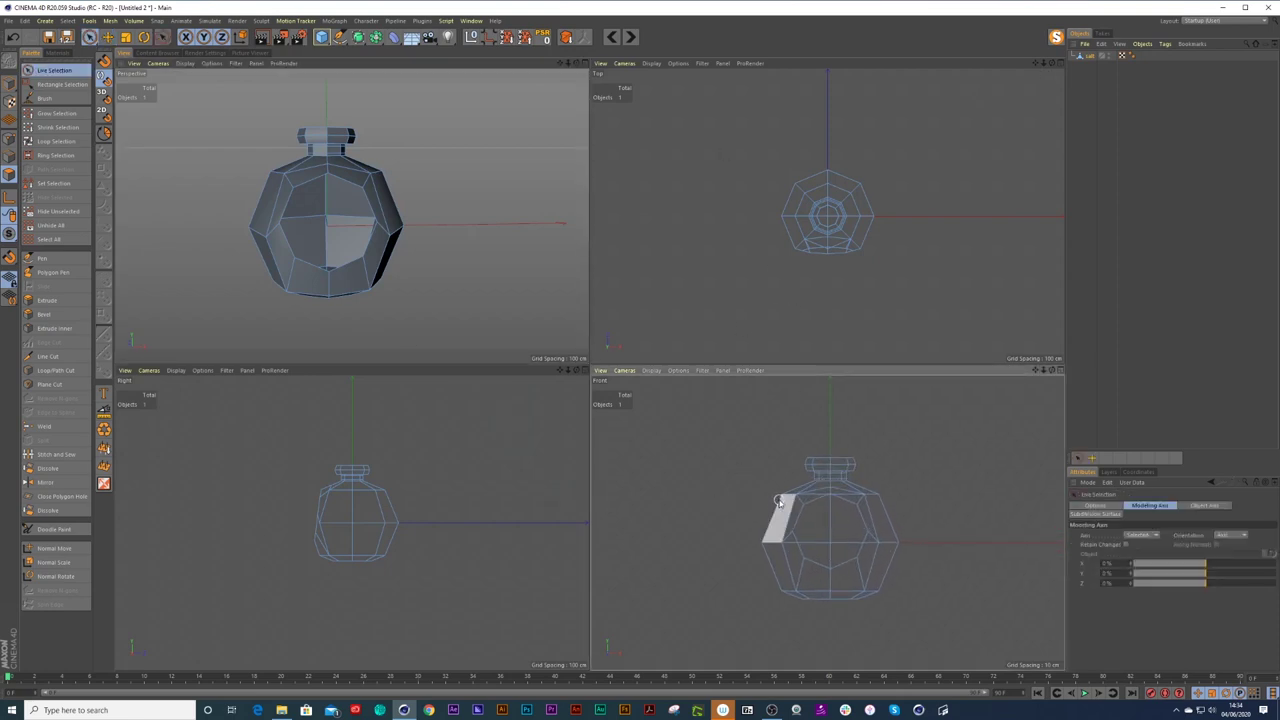
key(0)
drag(739, 429, 929, 547)
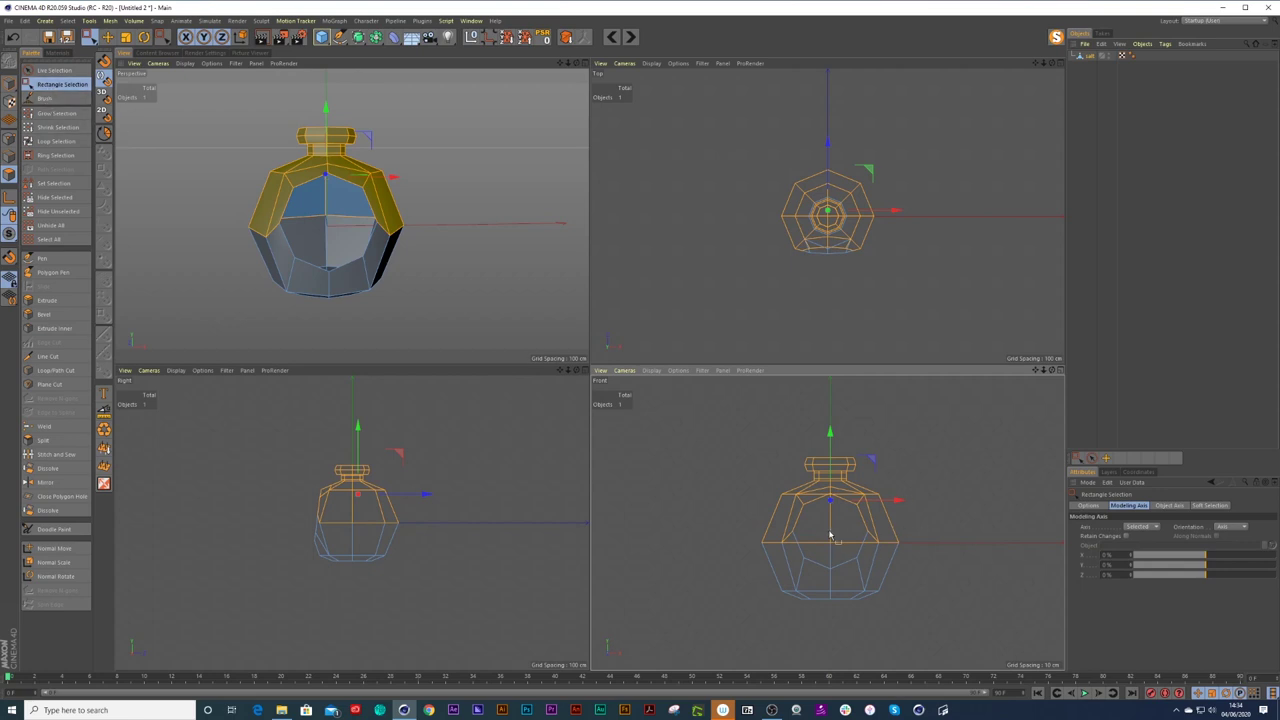
key(Delete)
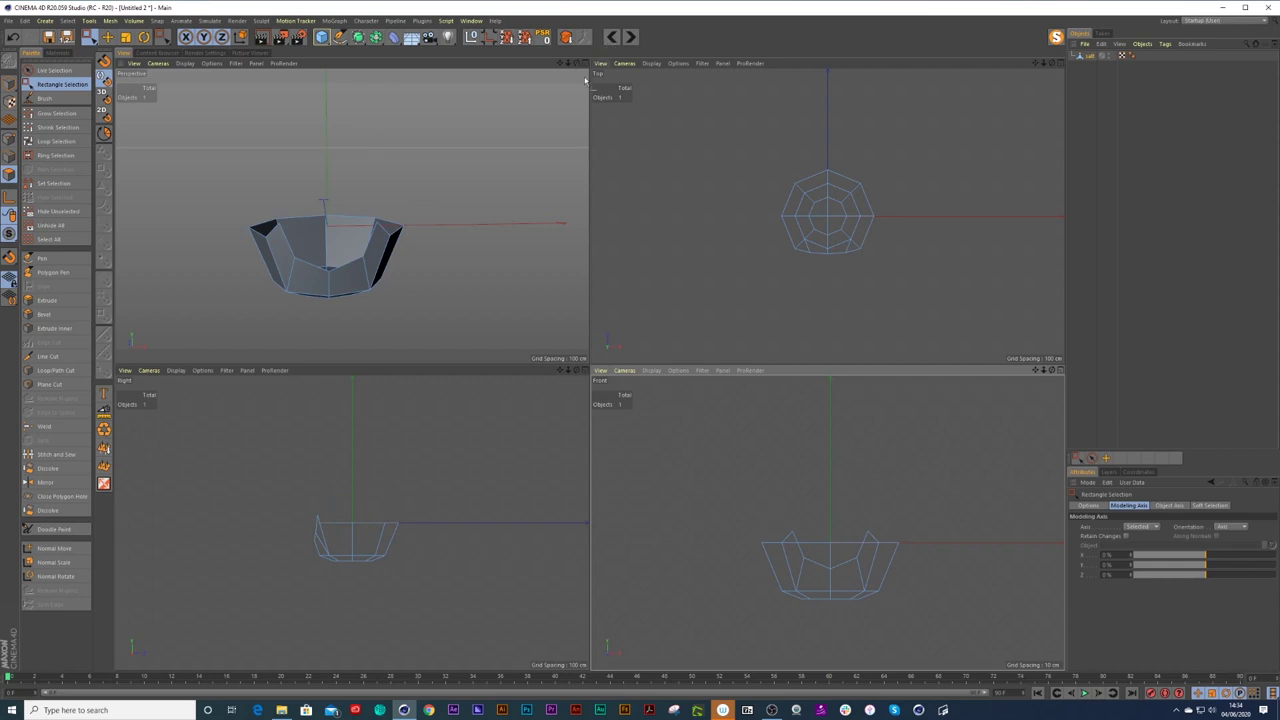
In point mode, select the salt object's upper rim points, set the modeling axis Y to -100%, and scale them flat vertically.
click(8, 138)
drag(784, 524, 876, 540)
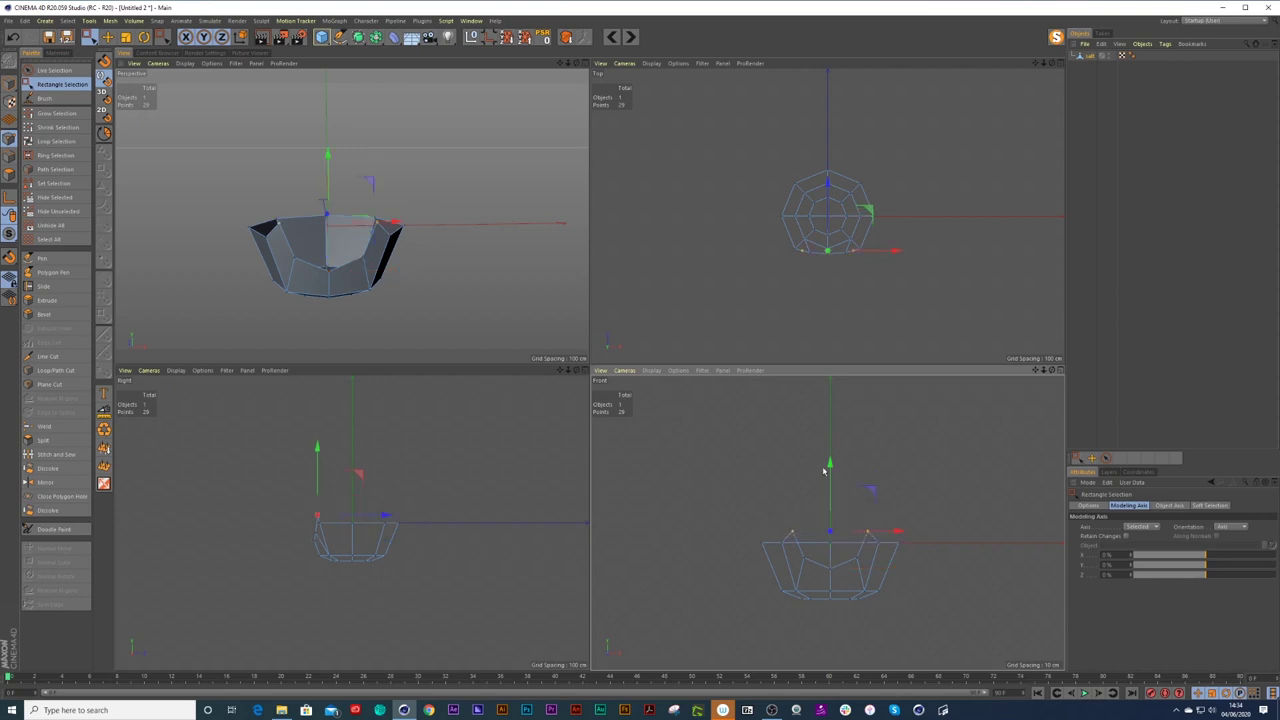
drag(829, 463, 830, 472)
drag(740, 504, 913, 555)
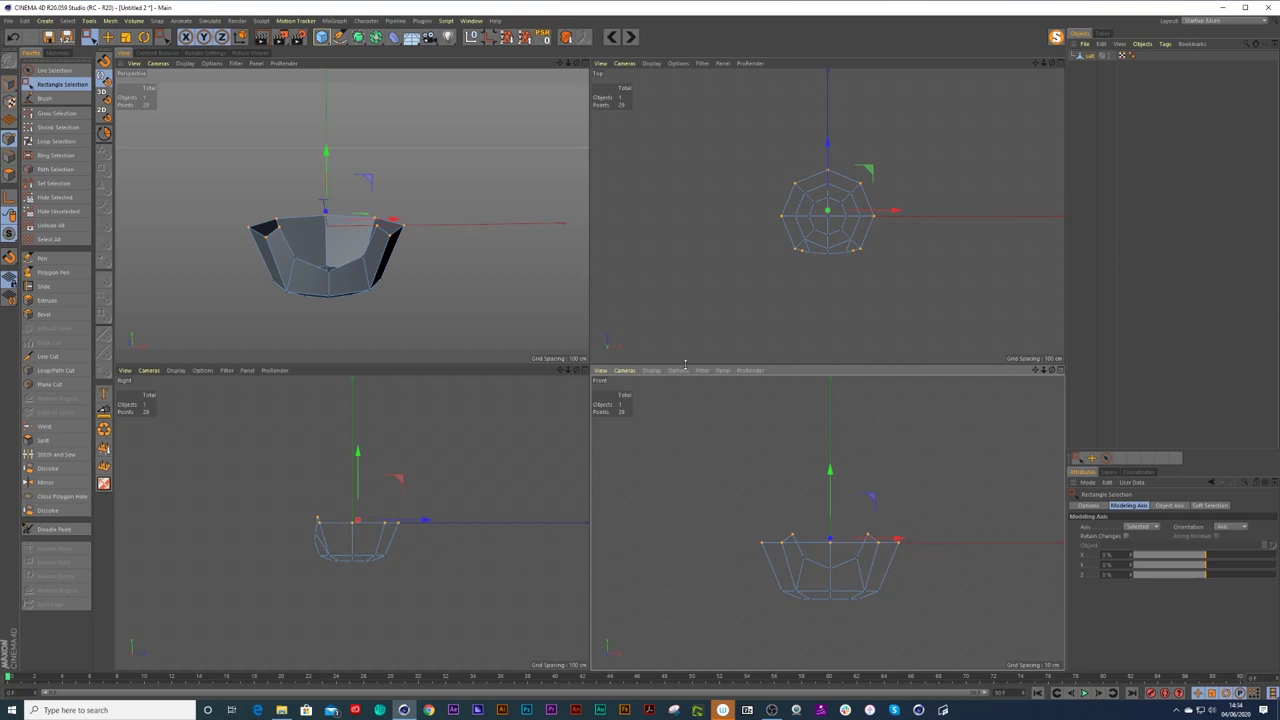
key(e)
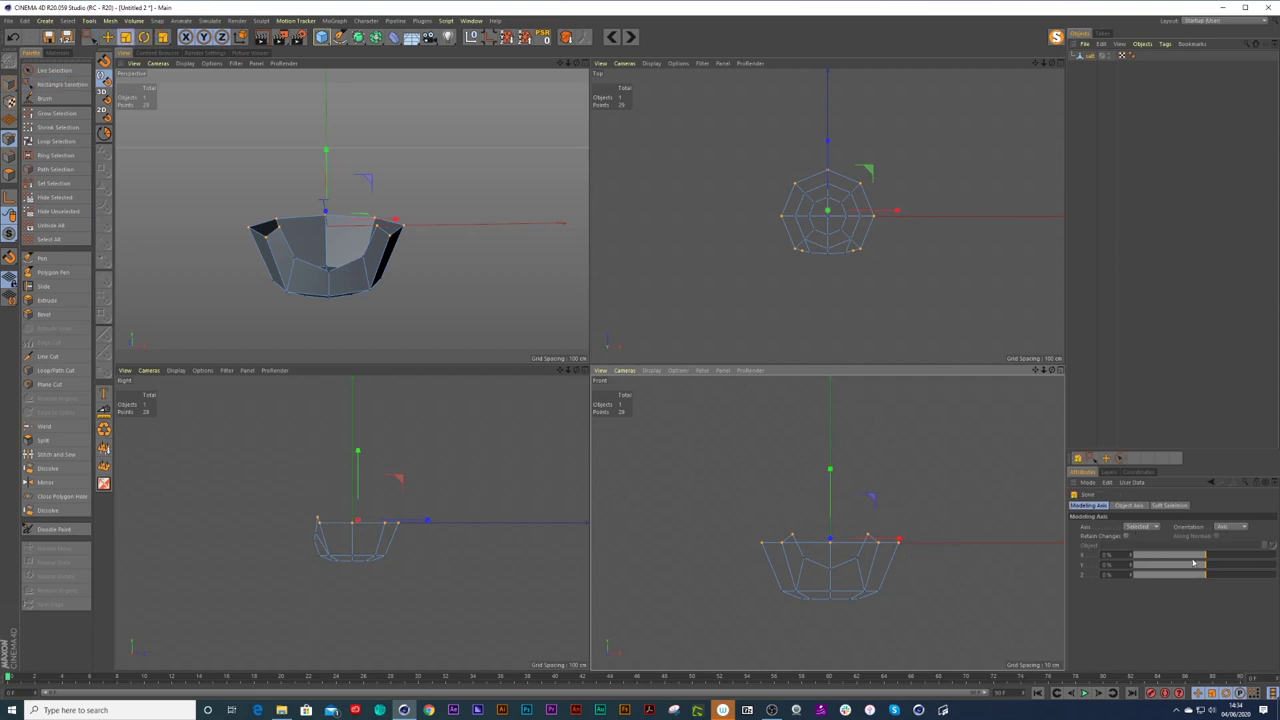
drag(1205, 568, 1084, 573)
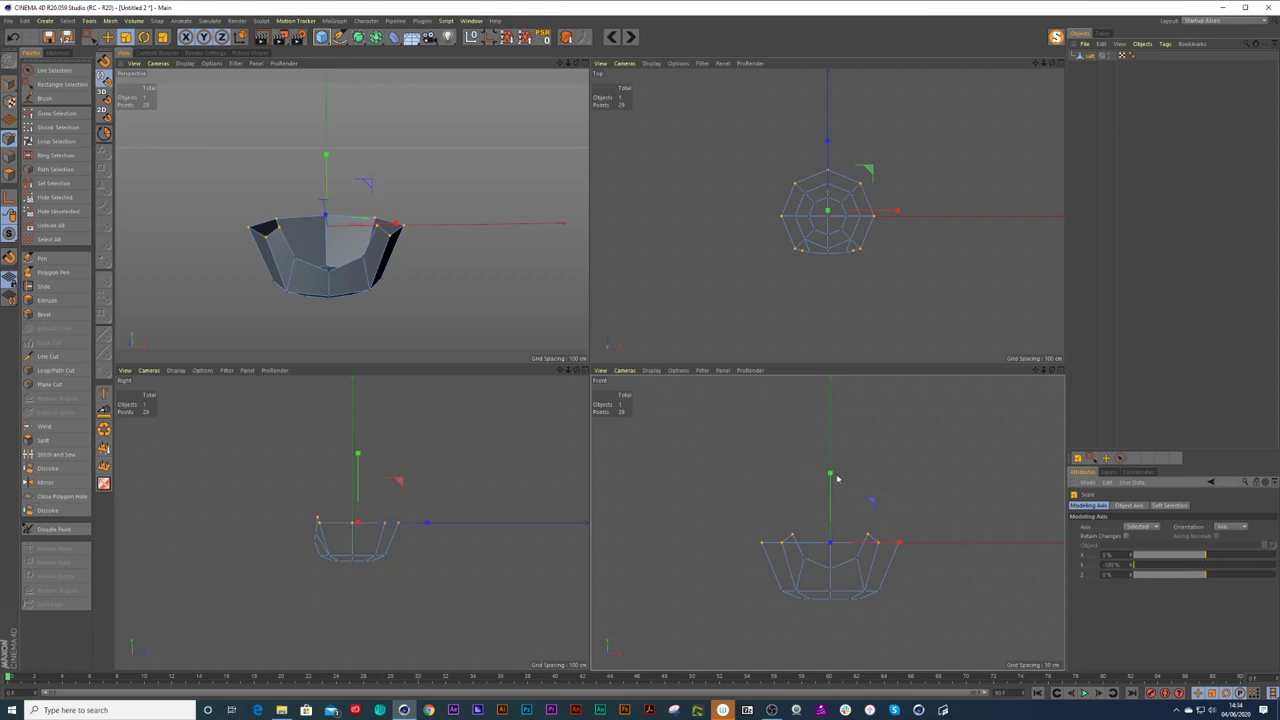
drag(830, 476, 831, 545)
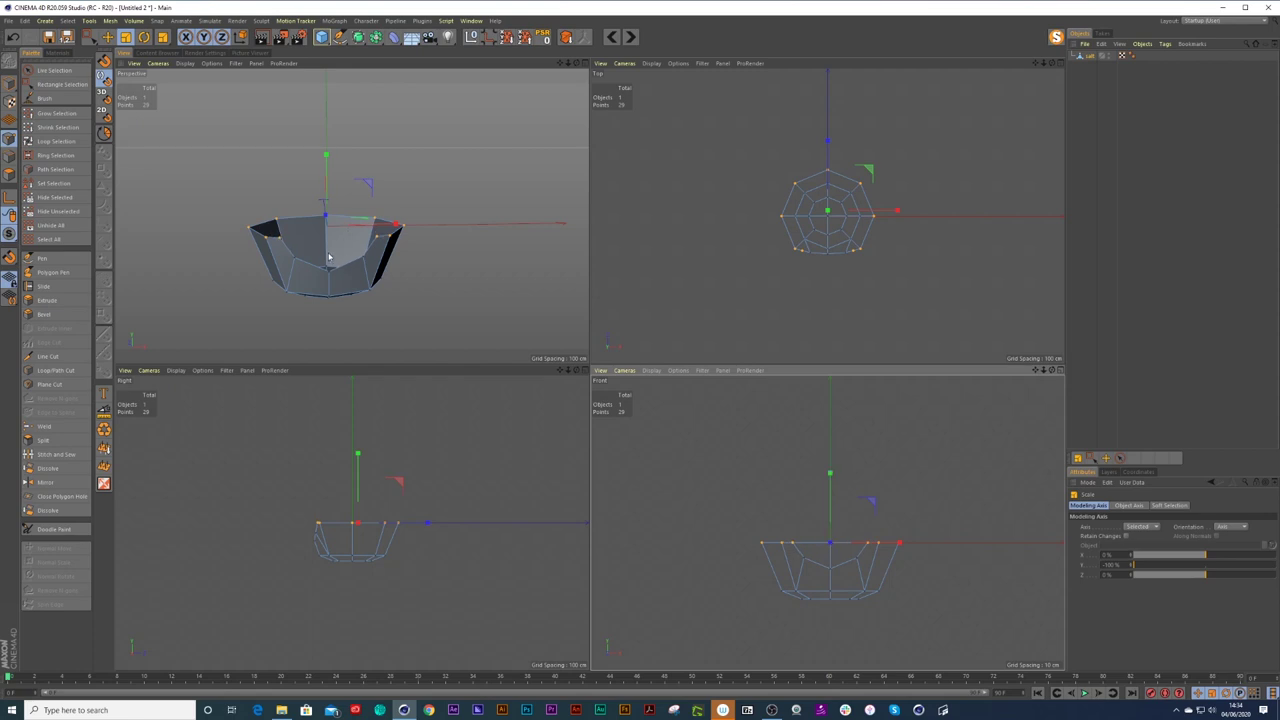
scroll(329, 258, up, 2)
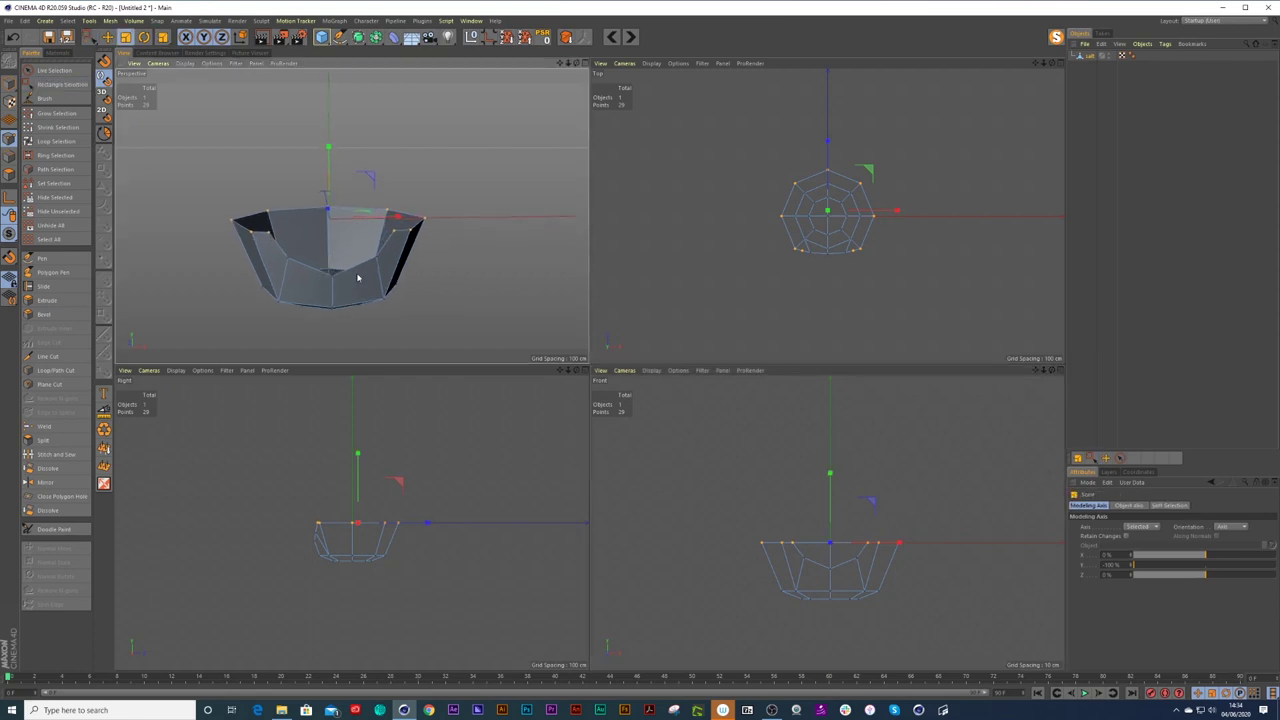
Select the upper rim and front opening points, set the modeling axis Y to 100%, and scale them level vertically.
drag(797, 557, 831, 562)
key(ctrl+z)
click(855, 557)
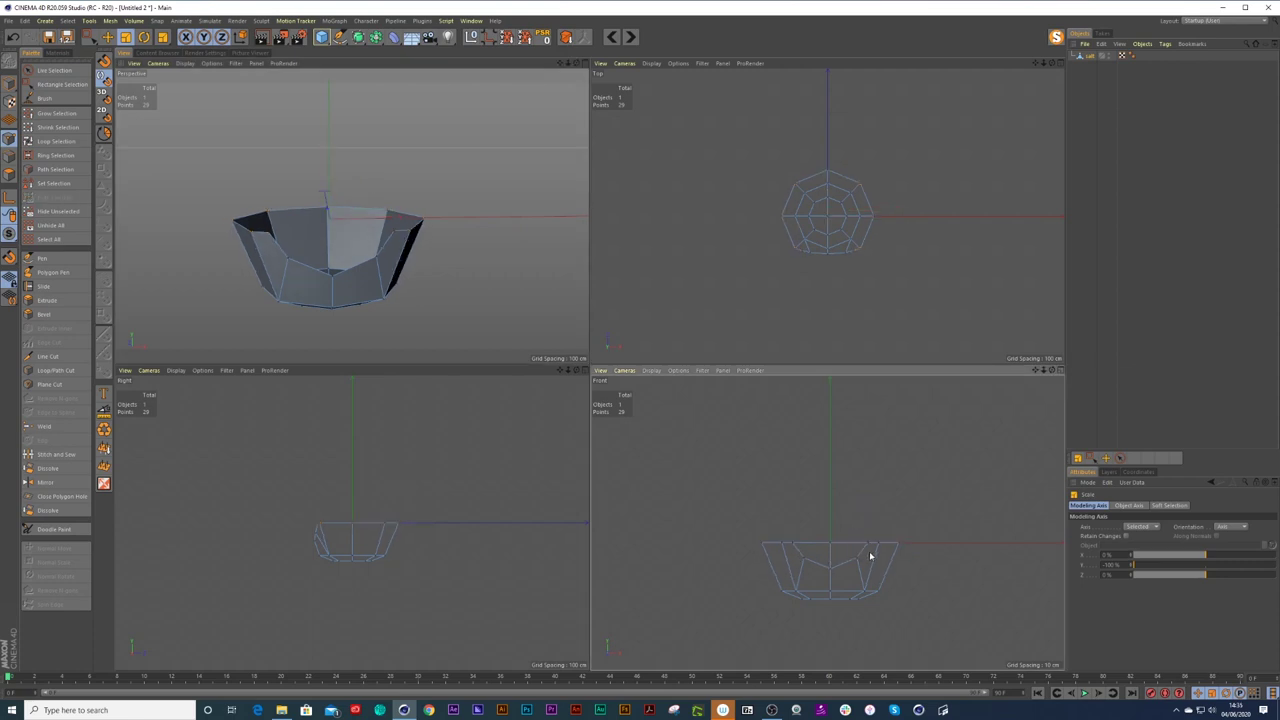
key(9)
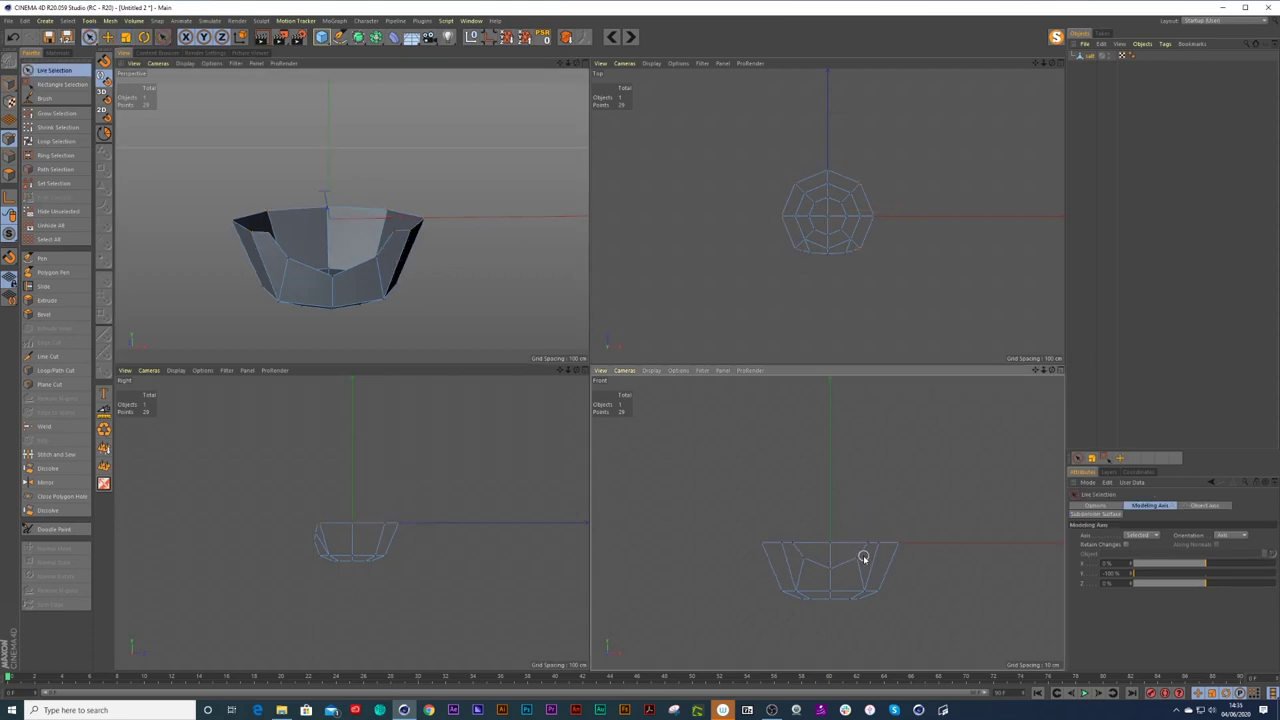
key(0)
drag(866, 553, 797, 573)
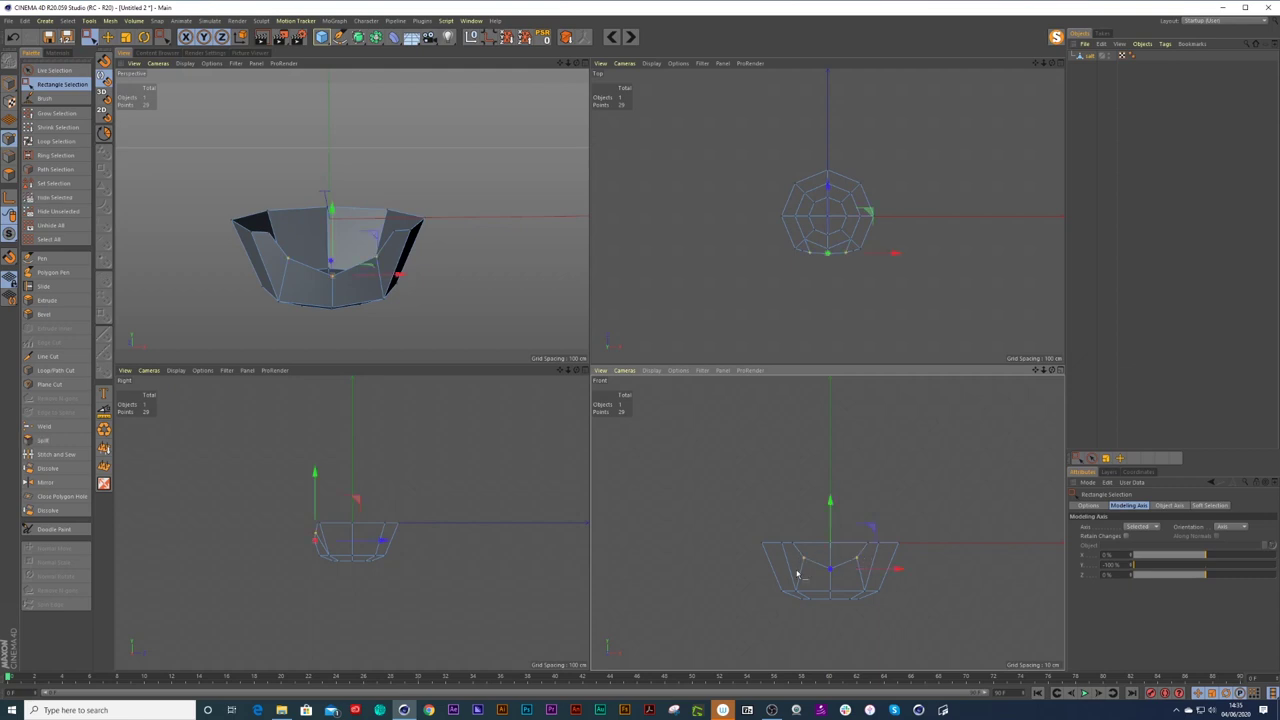
drag(746, 530, 916, 581)
drag(1138, 570, 1272, 566)
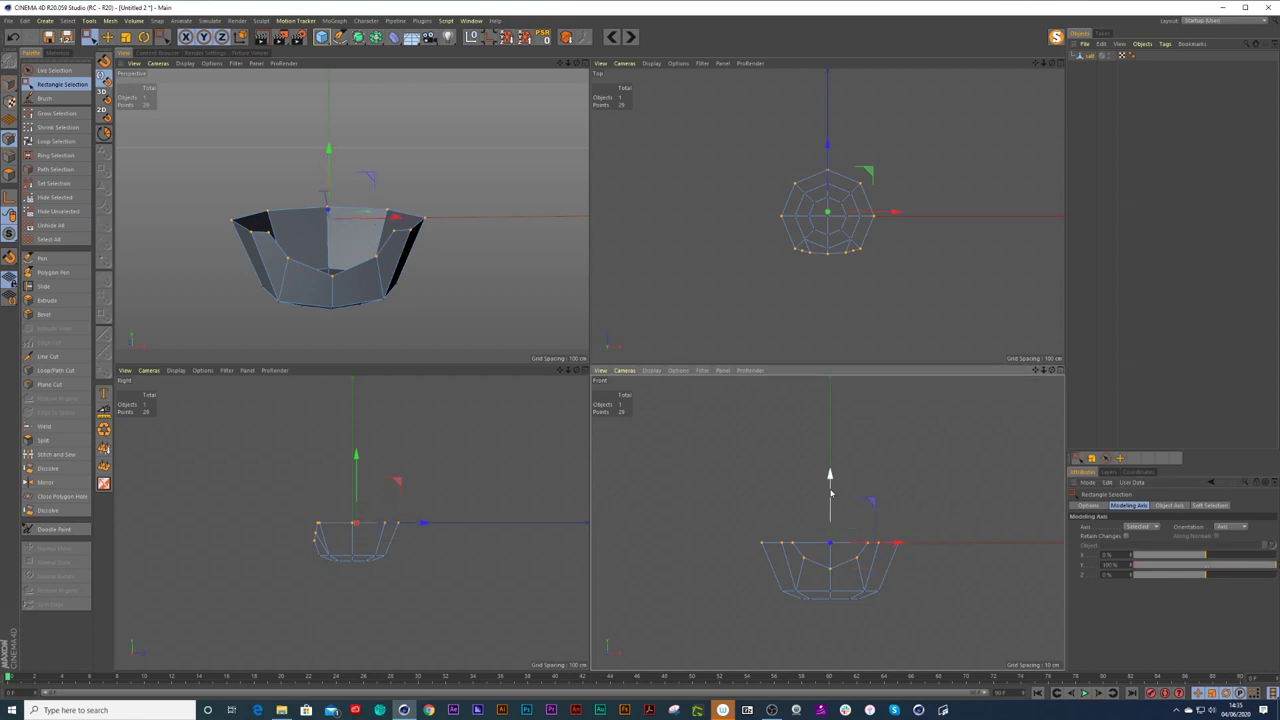
key(t)
drag(829, 474, 829, 546)
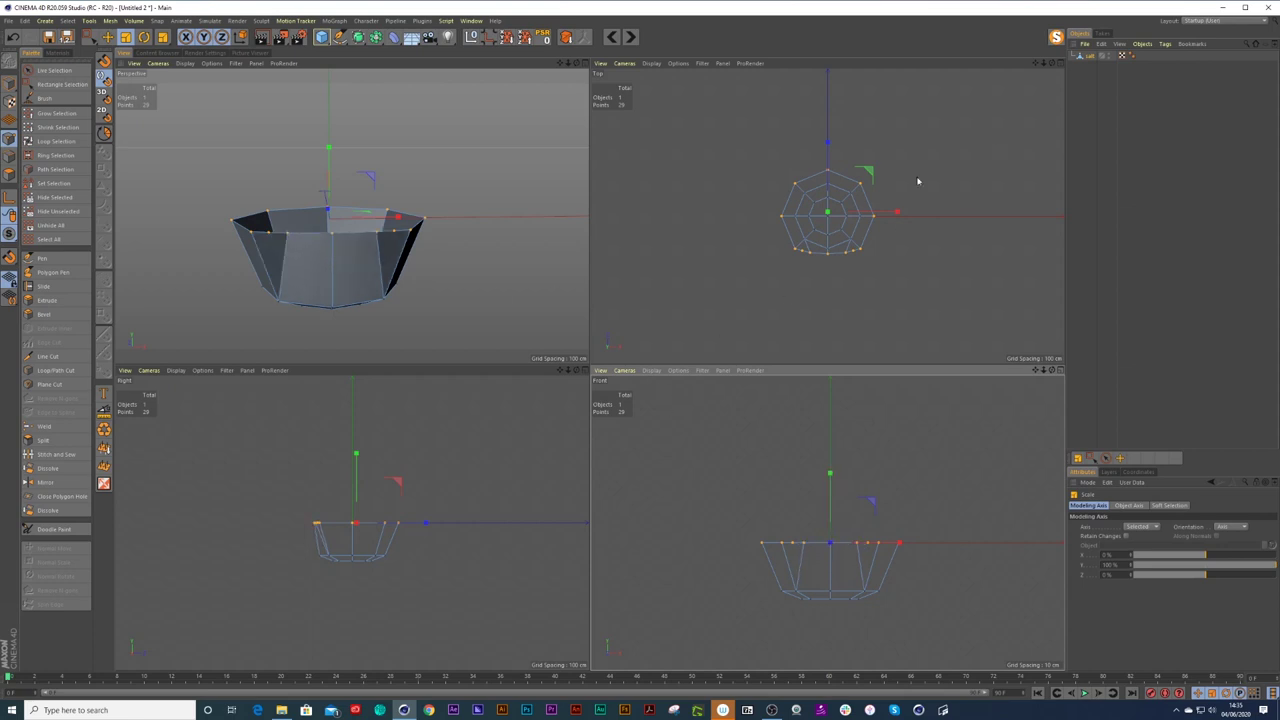
Select all points in the front half of the salt object in the top view and delete them.
scroll(816, 268, up, 3)
key(0)
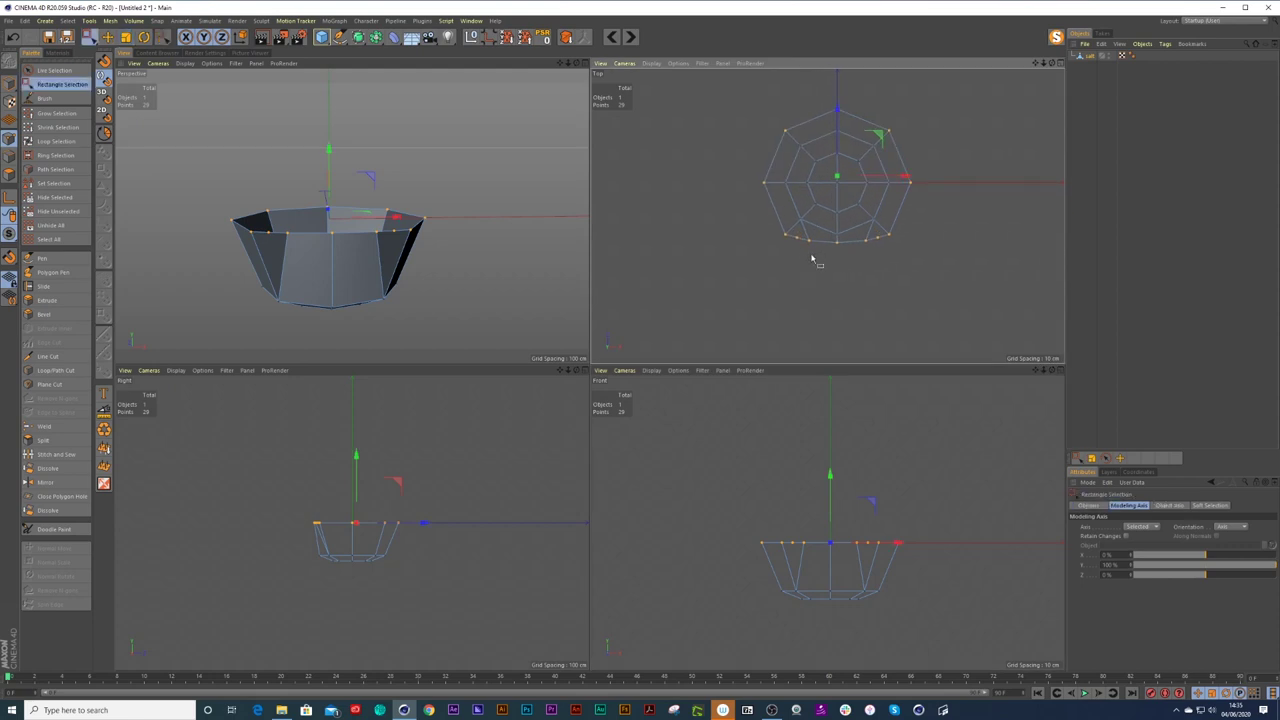
key(t)
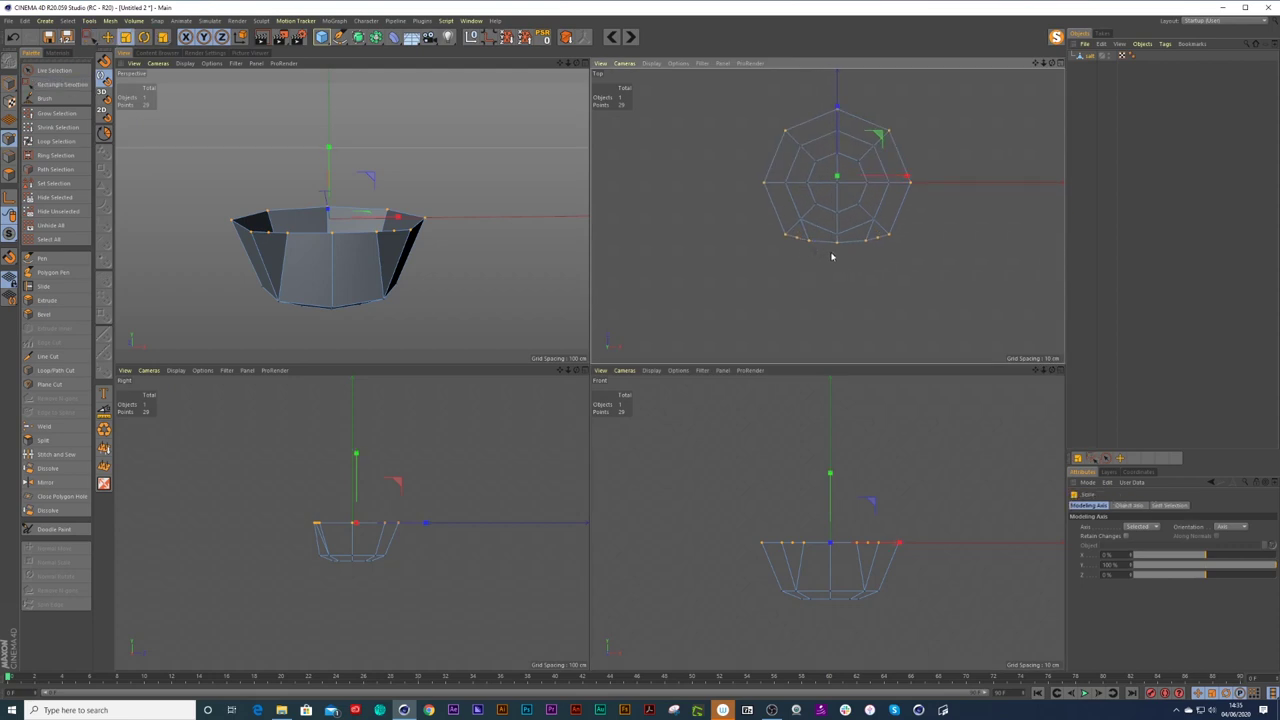
key(9)
click(811, 244)
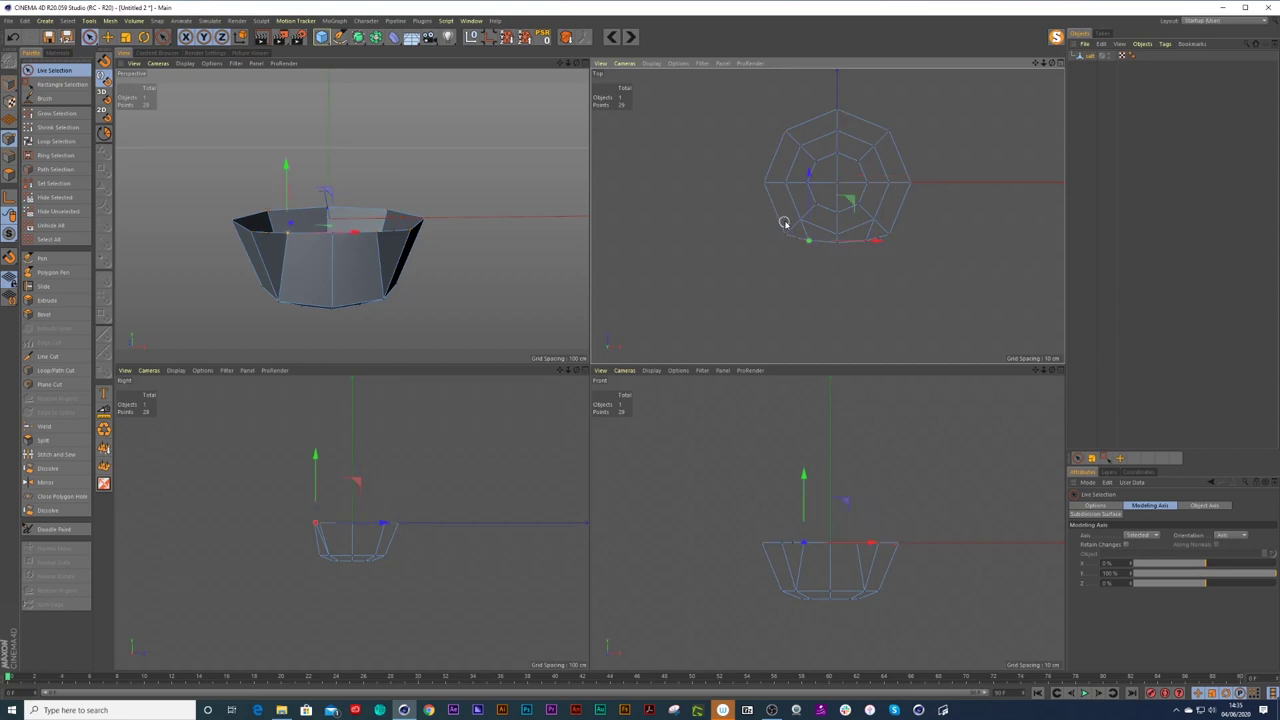
click(817, 202)
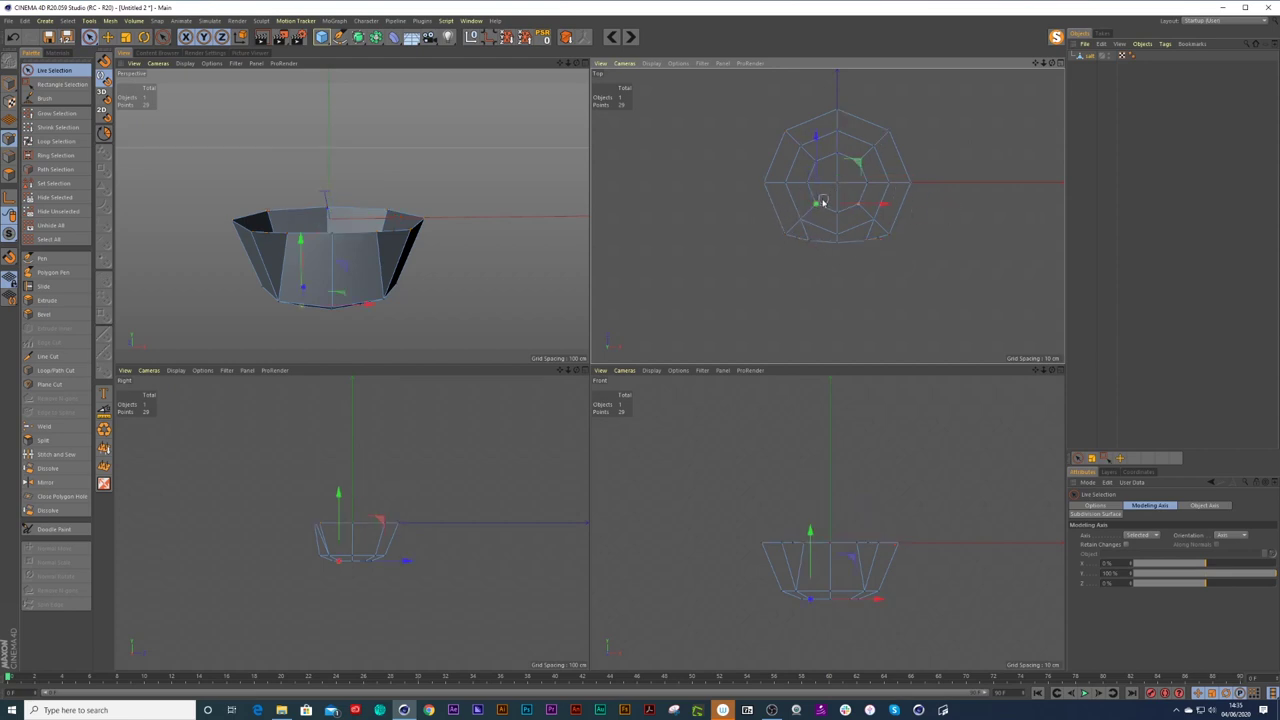
mouse_move(780, 234)
mouse_down()
mouse_move(814, 246)
mouse_move(803, 237)
mouse_move(900, 239)
mouse_up()
click(837, 213)
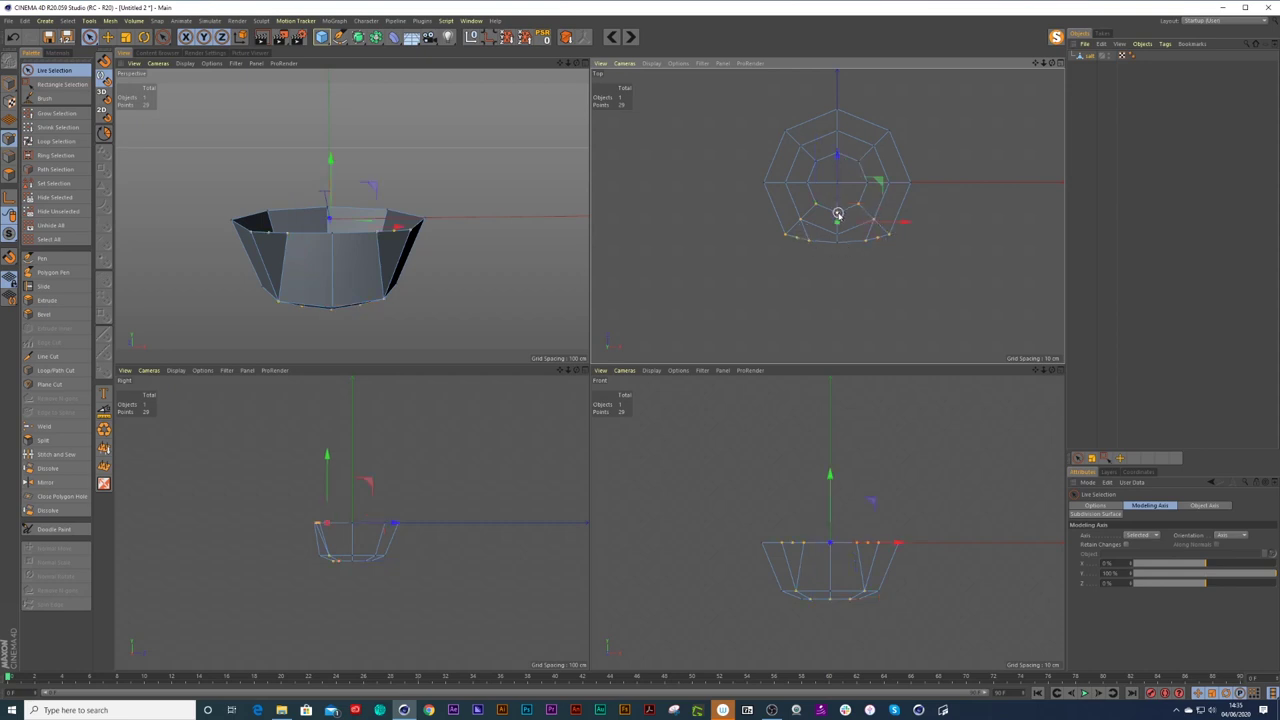
key(Delete)
Select all polygons of the remaining salt half and activate the Mirror tool.
alt+drag(280, 243, 247, 263)
key(ctrl+a)
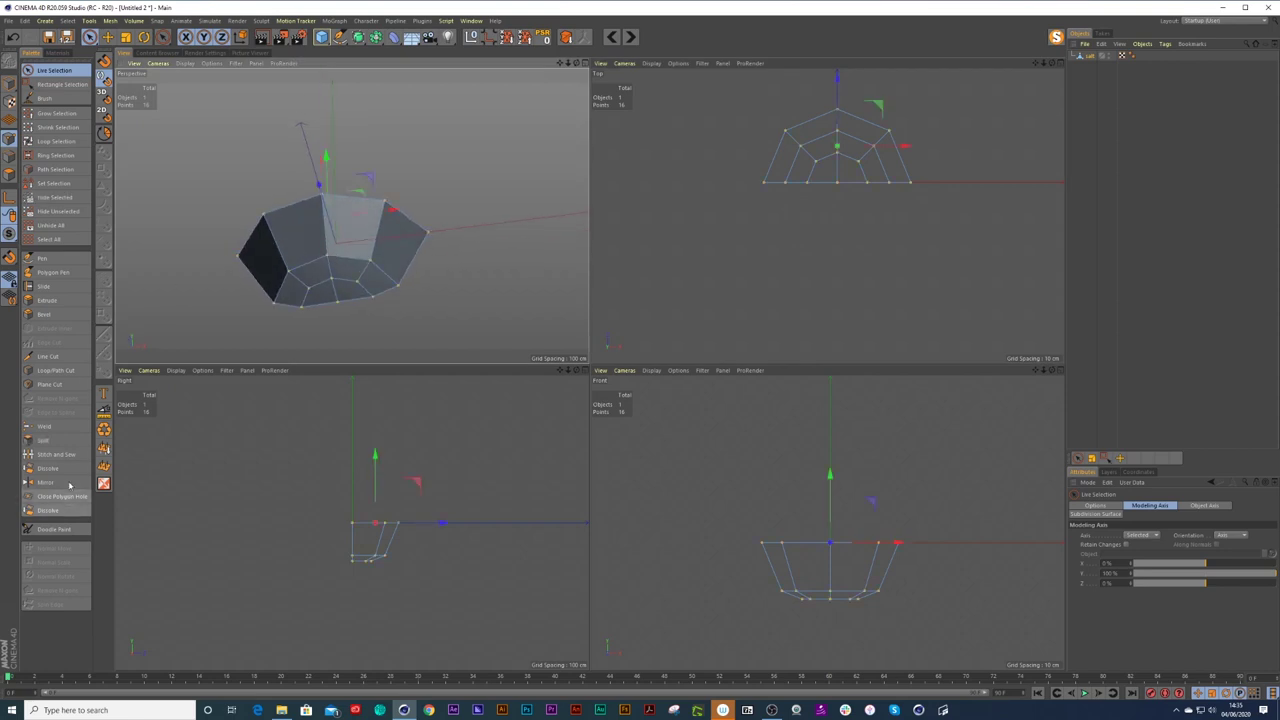
click(8, 174)
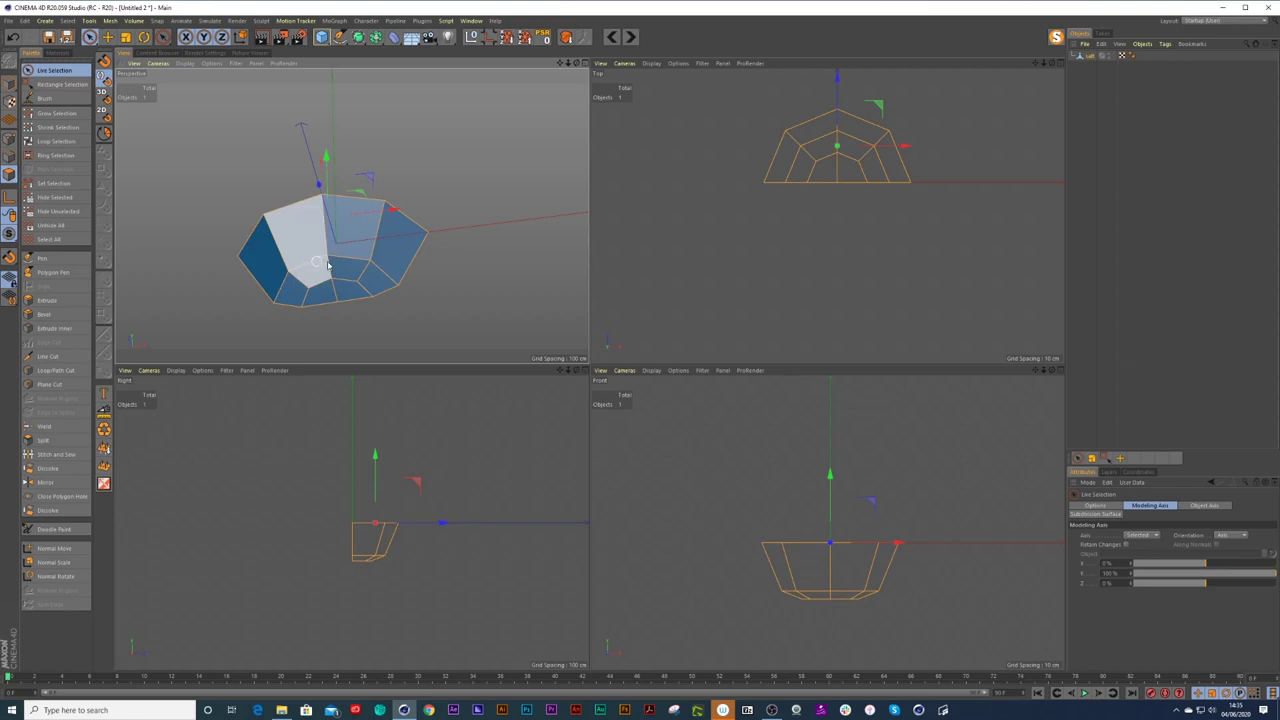
alt+drag(349, 277, 343, 266)
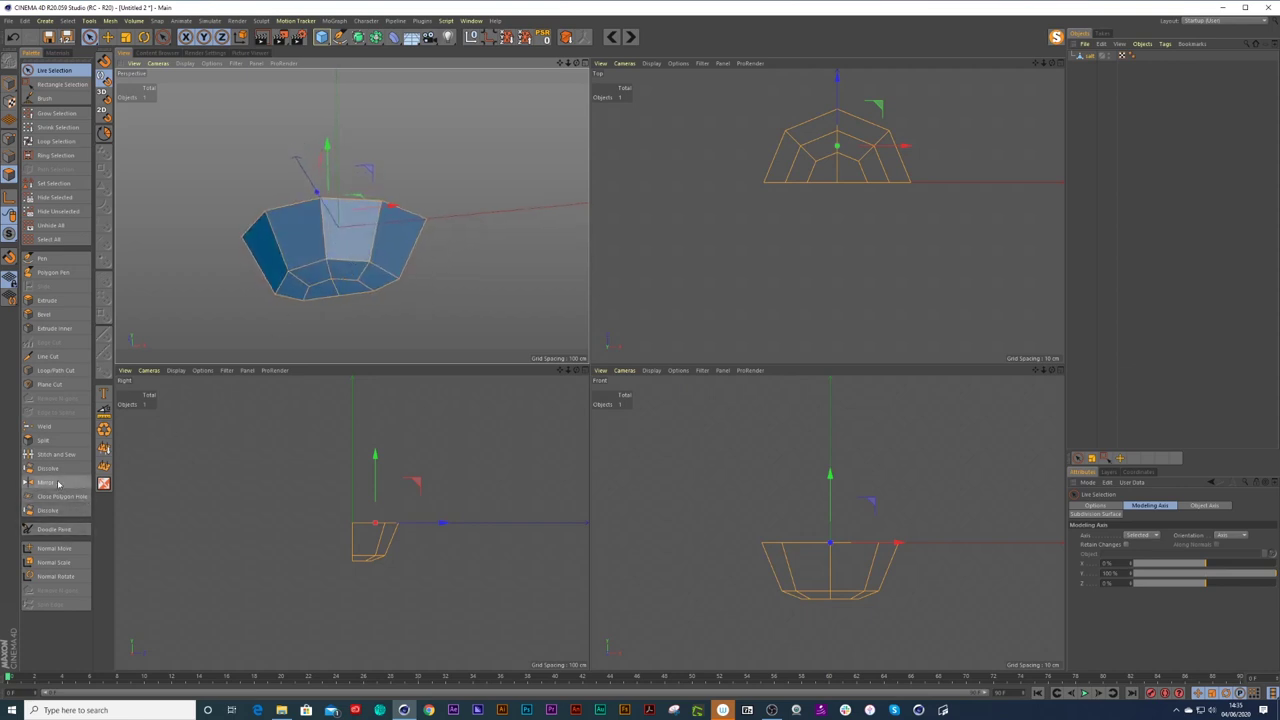
click(45, 482)
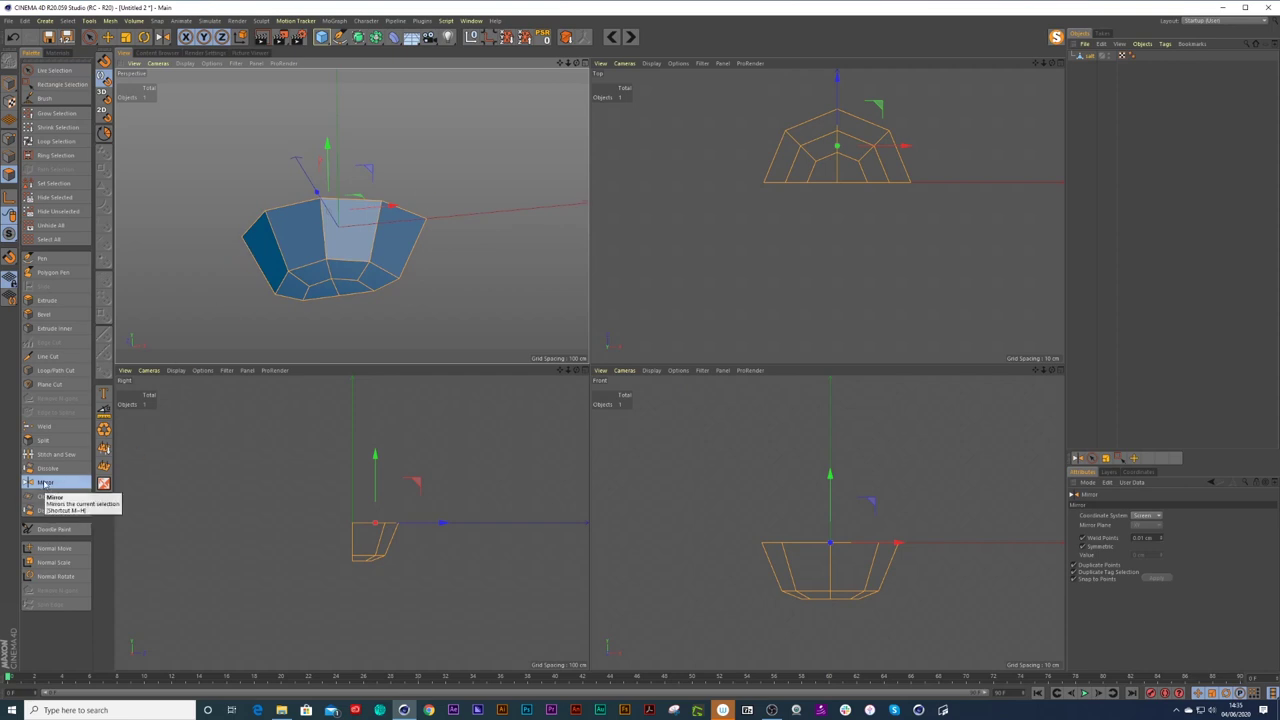
alt+drag(432, 243, 503, 230)
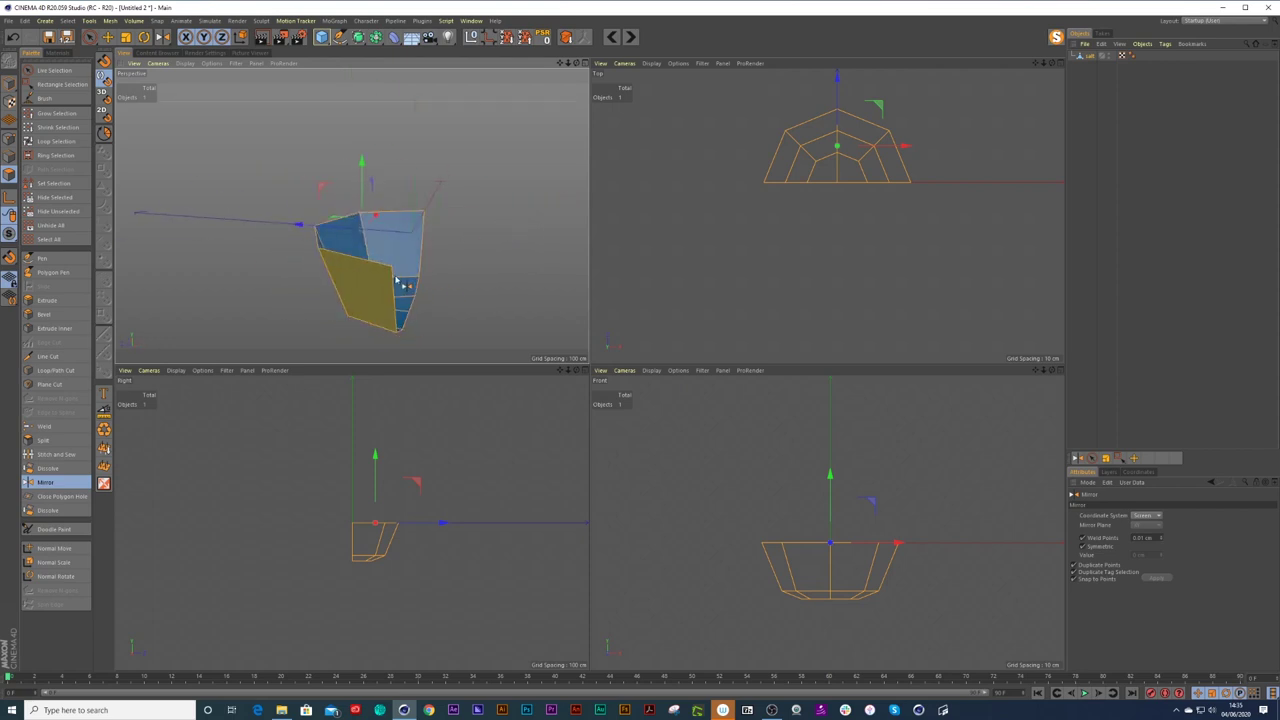
Try to mirror the selected polygons across the open cut edge in the perspective view using Screen coordinates.
click(394, 280)
key(ctrl+z)
click(392, 280)
key(ctrl+z)
Set the Mirror coordinate system to World and try mirroring the salt half across the XY plane.
click(1147, 517)
click(1145, 532)
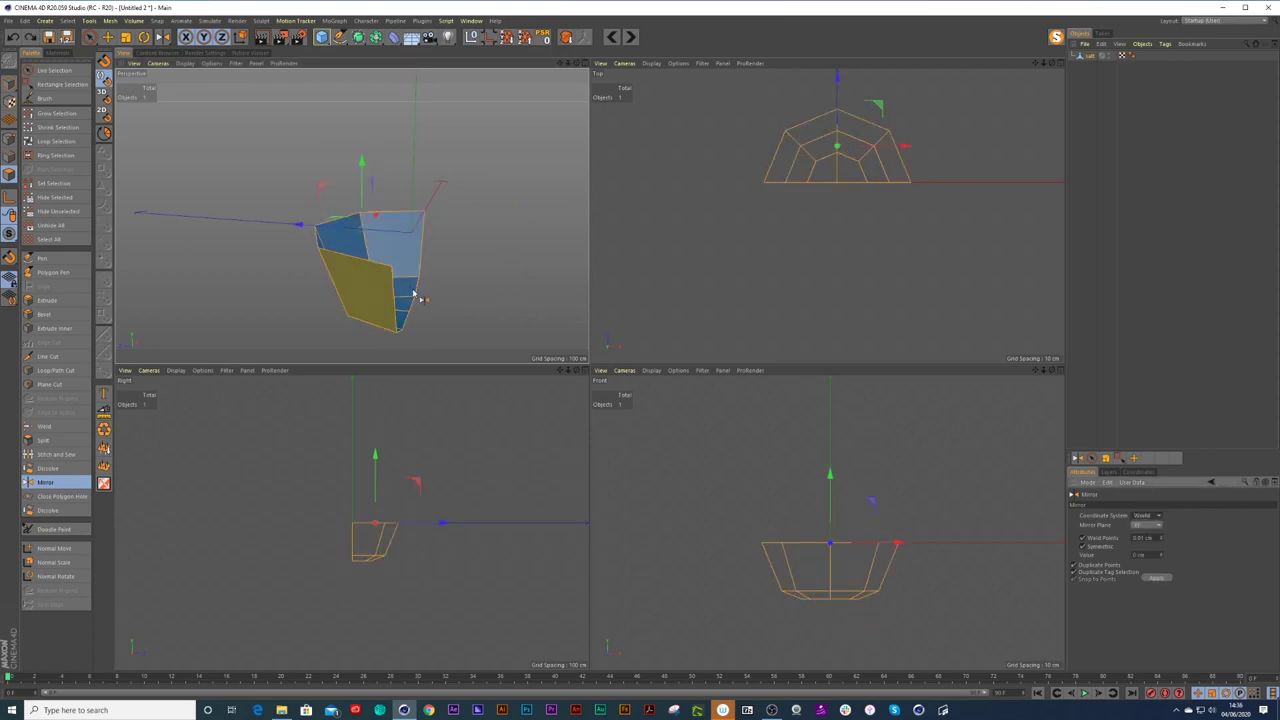
click(394, 288)
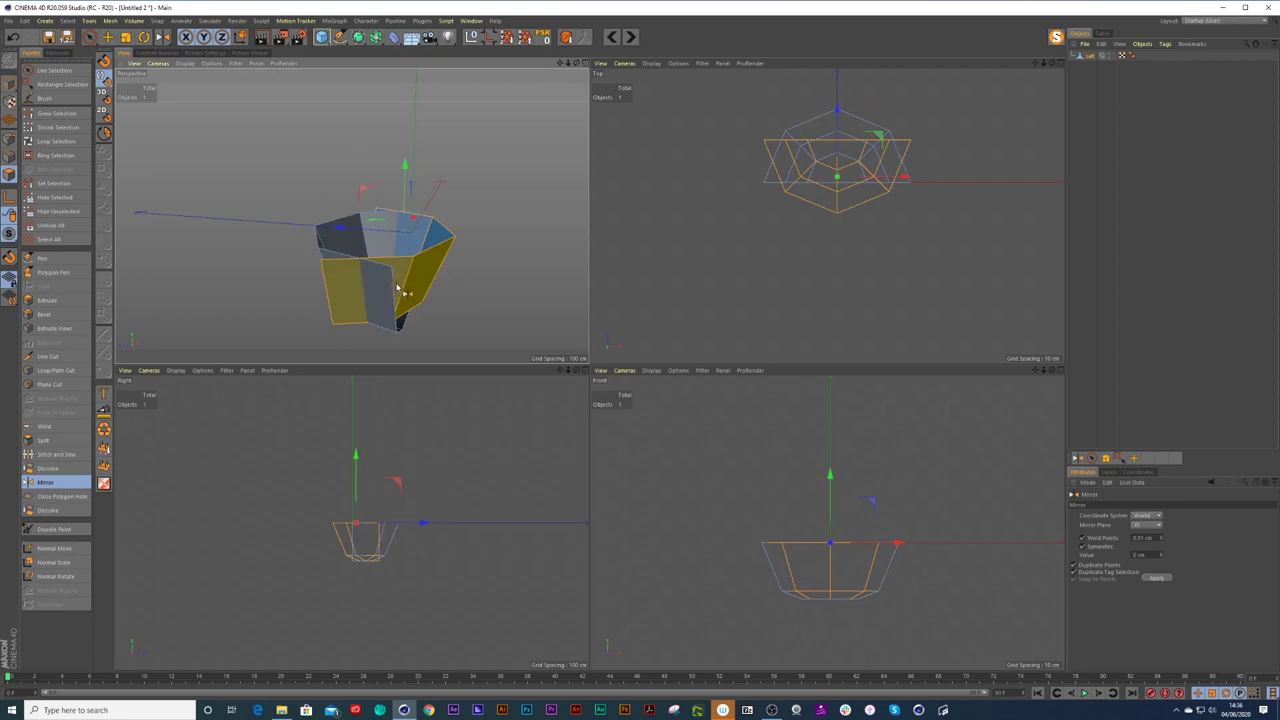
Change the mirror plane to ZY and try mirroring the salt half in the perspective view.
click(1142, 526)
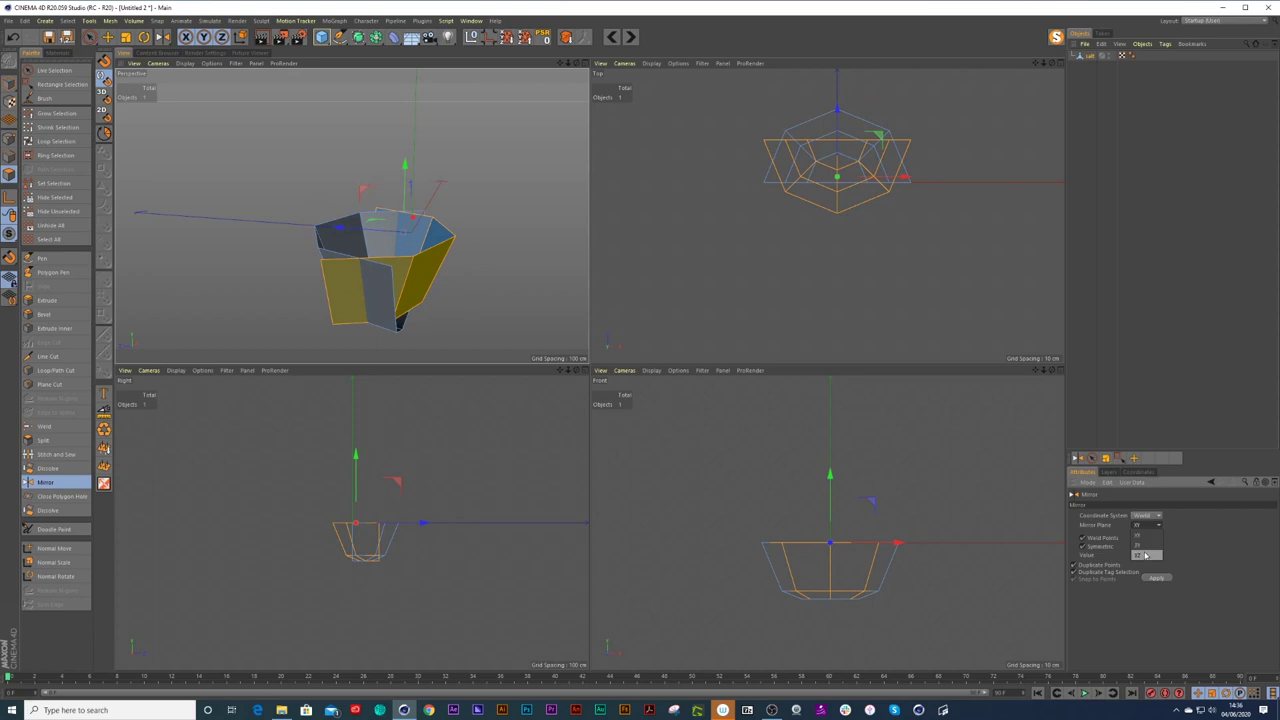
click(1148, 555)
click(436, 294)
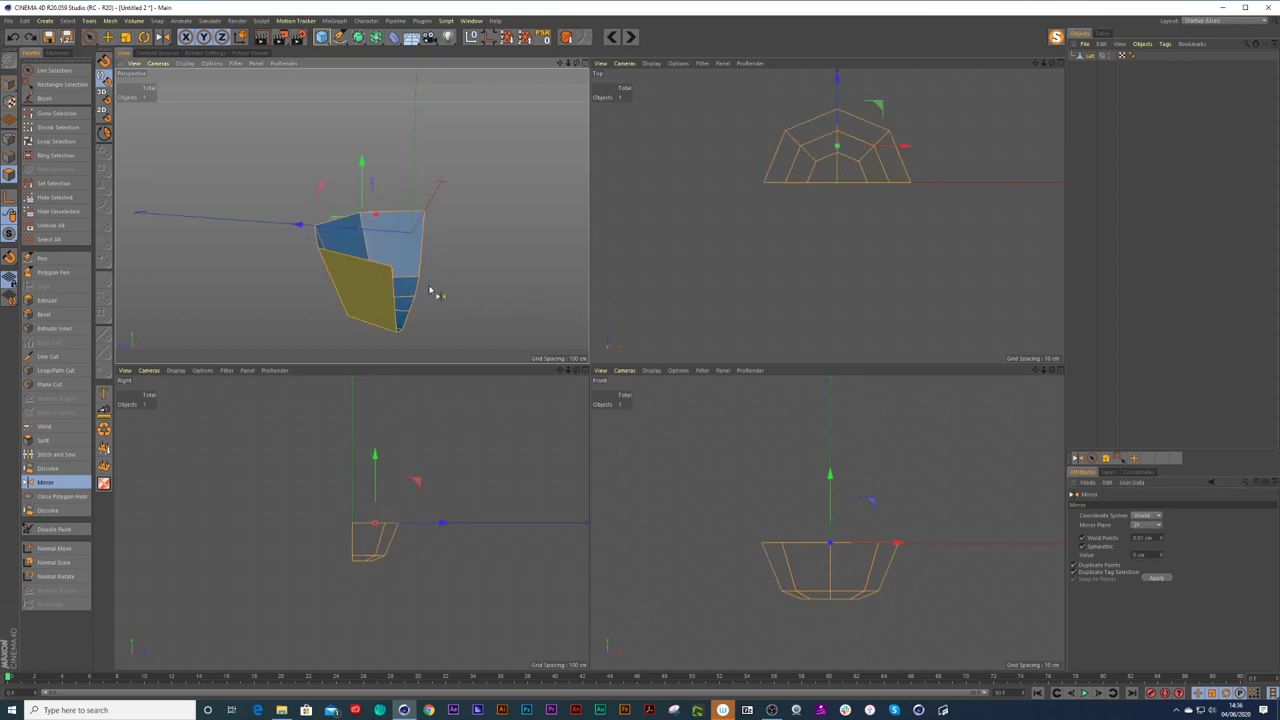
Change the mirror plane to XZ and try mirroring the salt half from several spots along its open edge.
click(1146, 525)
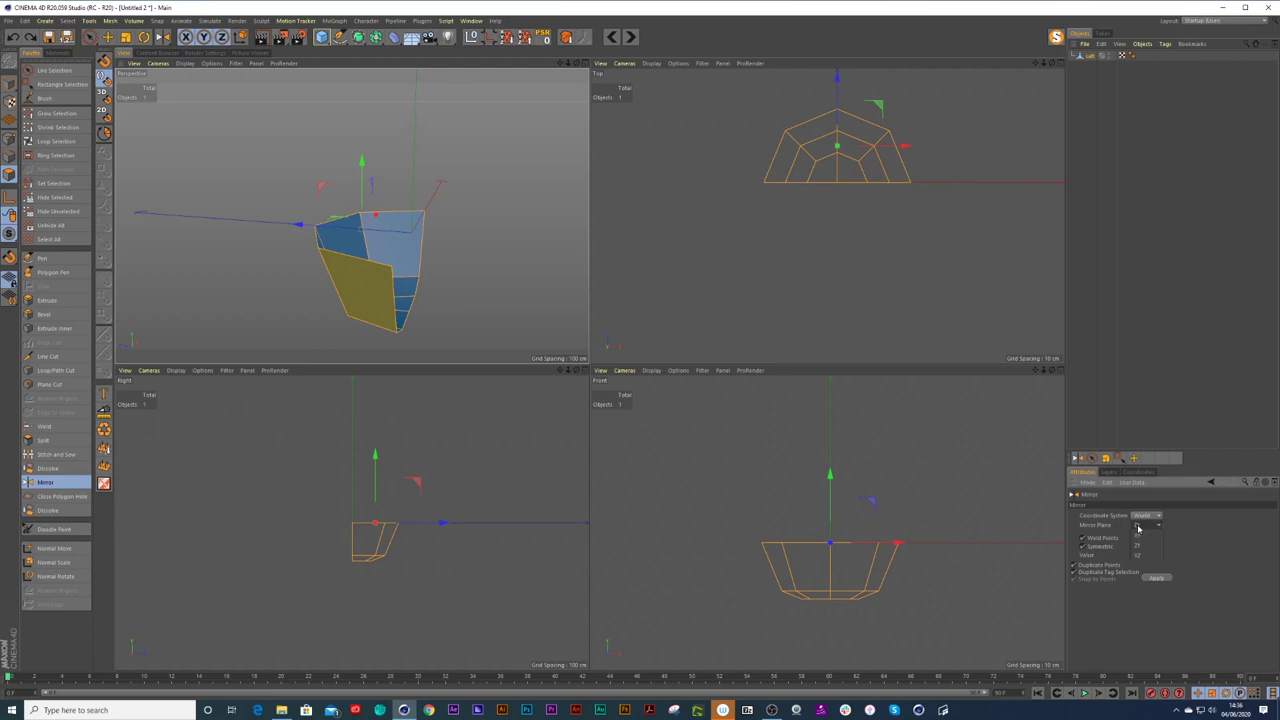
click(1143, 555)
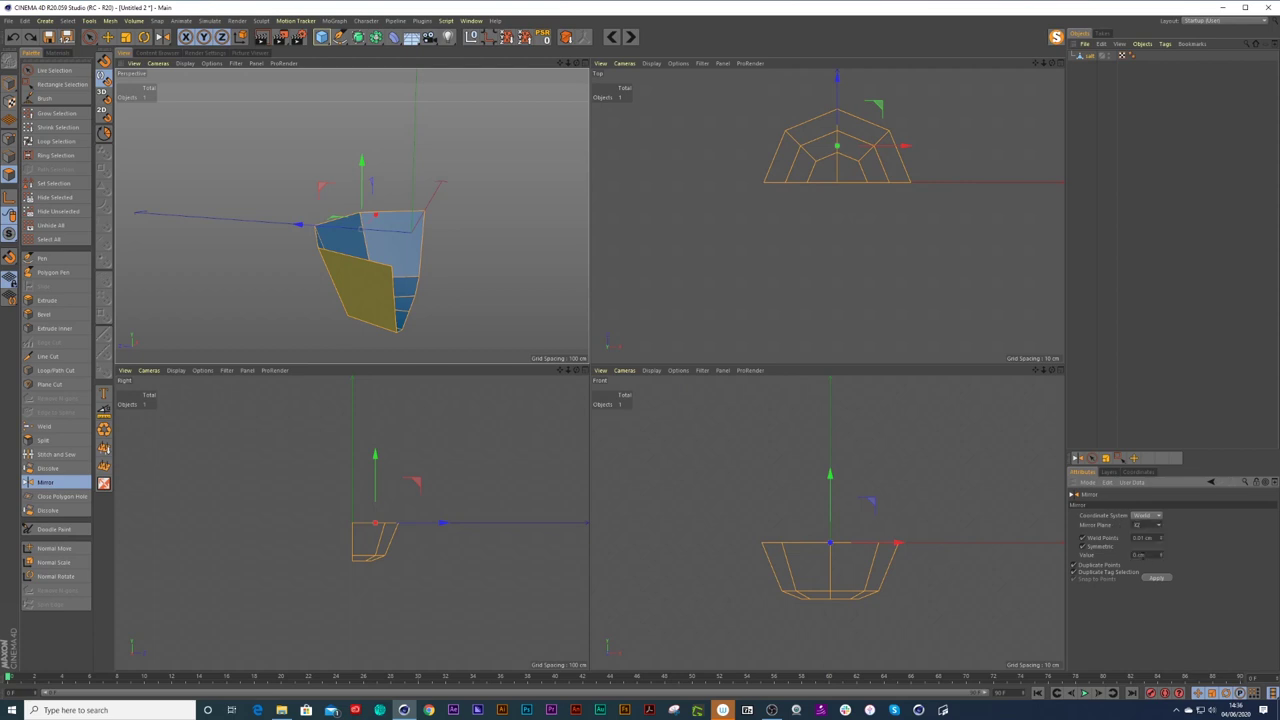
click(396, 307)
key(ctrl+z)
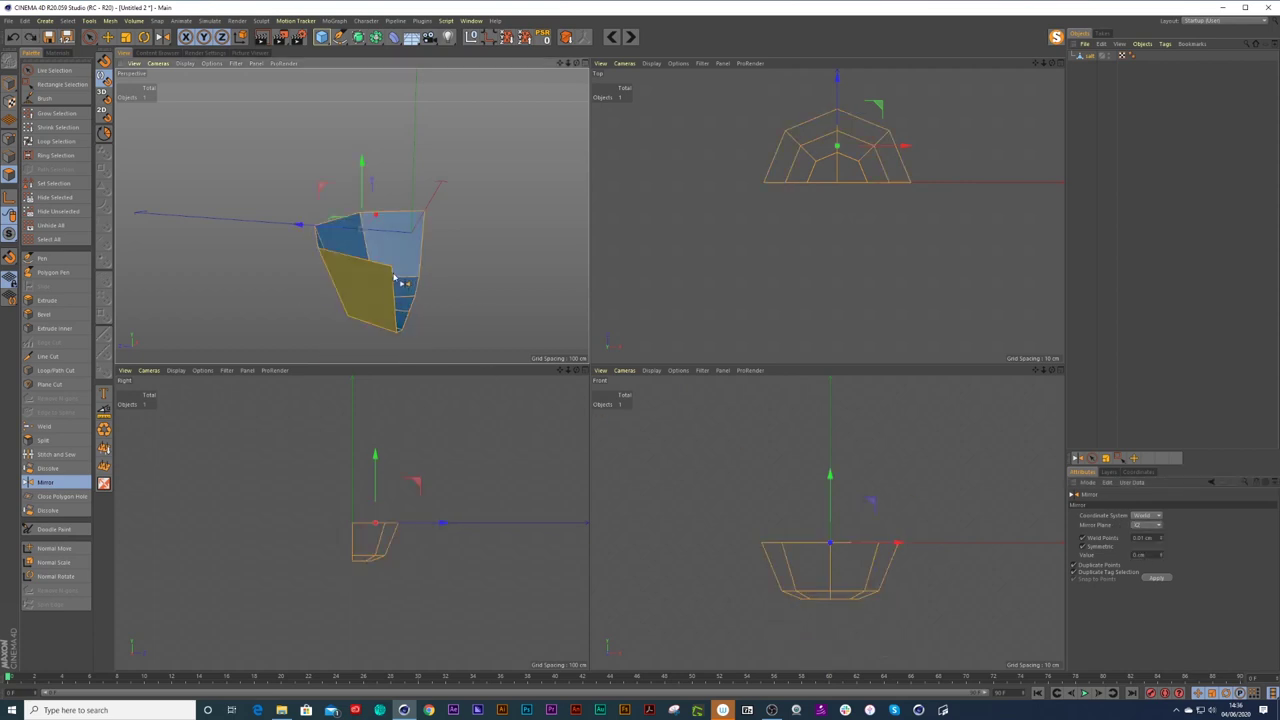
click(392, 275)
click(395, 268)
click(395, 270)
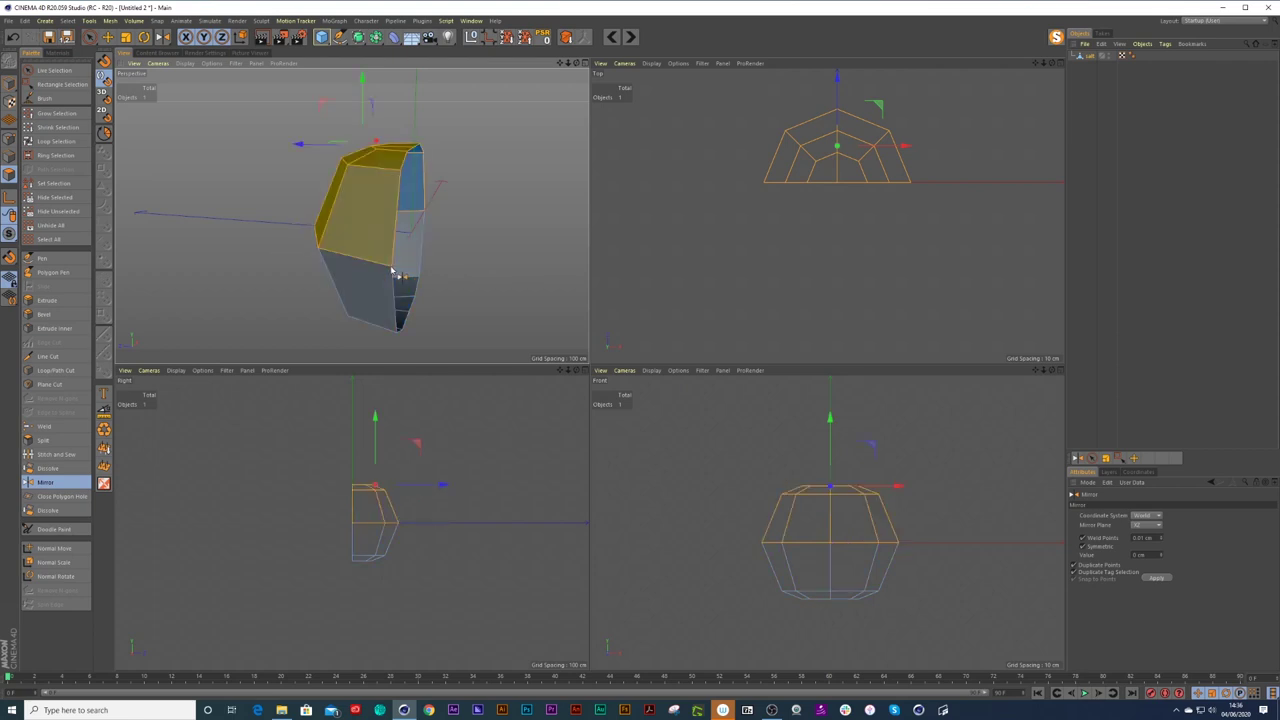
click(393, 270)
click(396, 272)
click(399, 276)
Set the mirror plane back to ZY and try mirroring from the open edge's front and rear corners.
click(1145, 545)
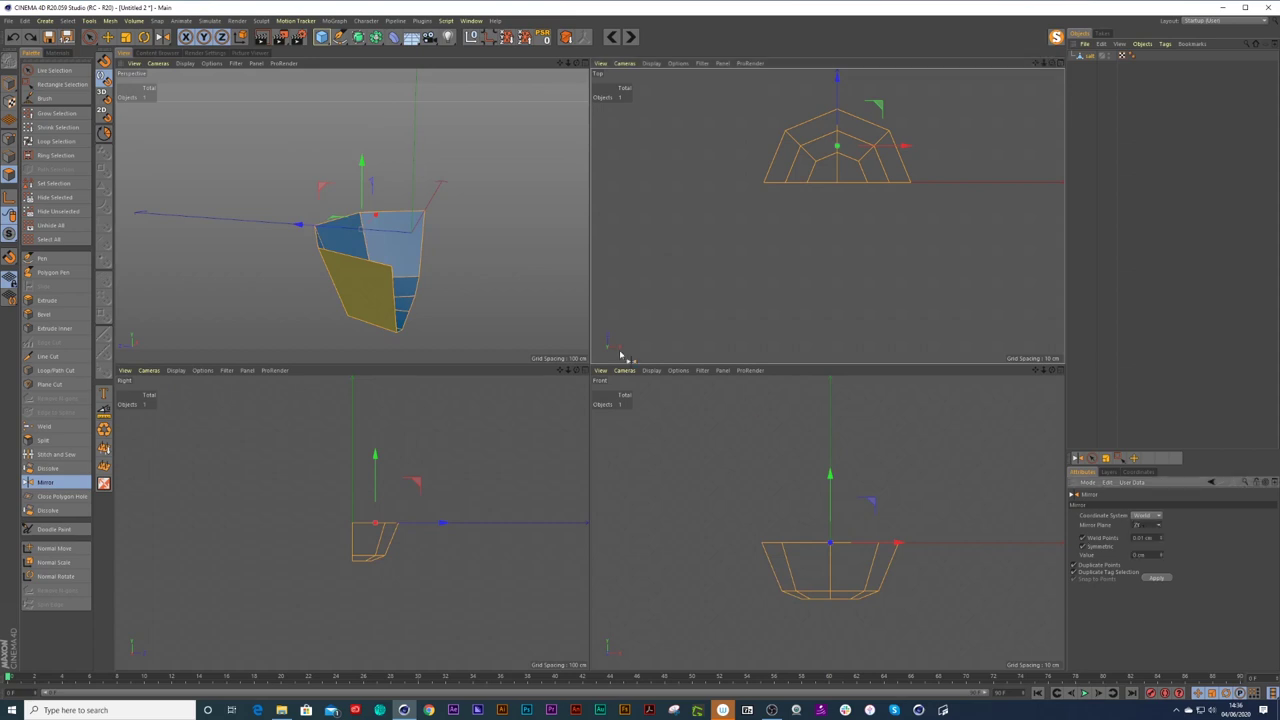
click(393, 270)
key(ctrl+z)
click(428, 214)
key(ctrl+z)
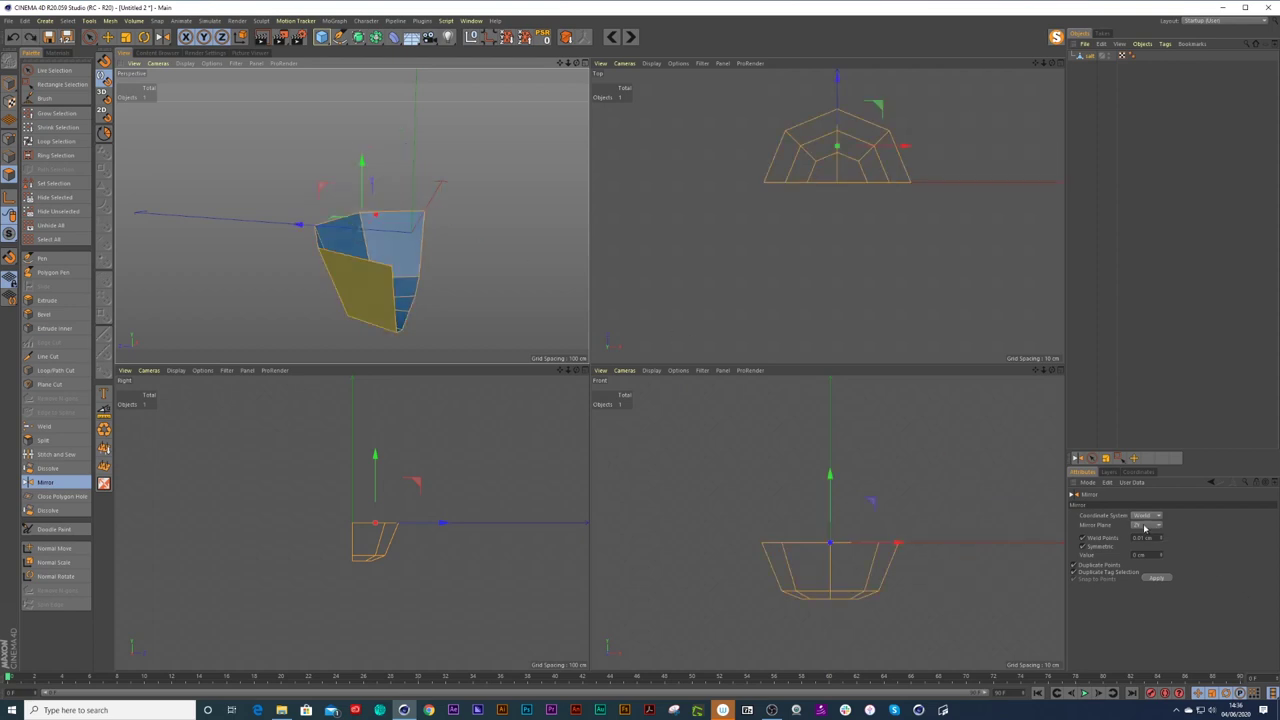
Set the mirror plane to XZ again and try mirroring in the perspective view and at the cut edge in the top view.
click(1145, 528)
click(1149, 557)
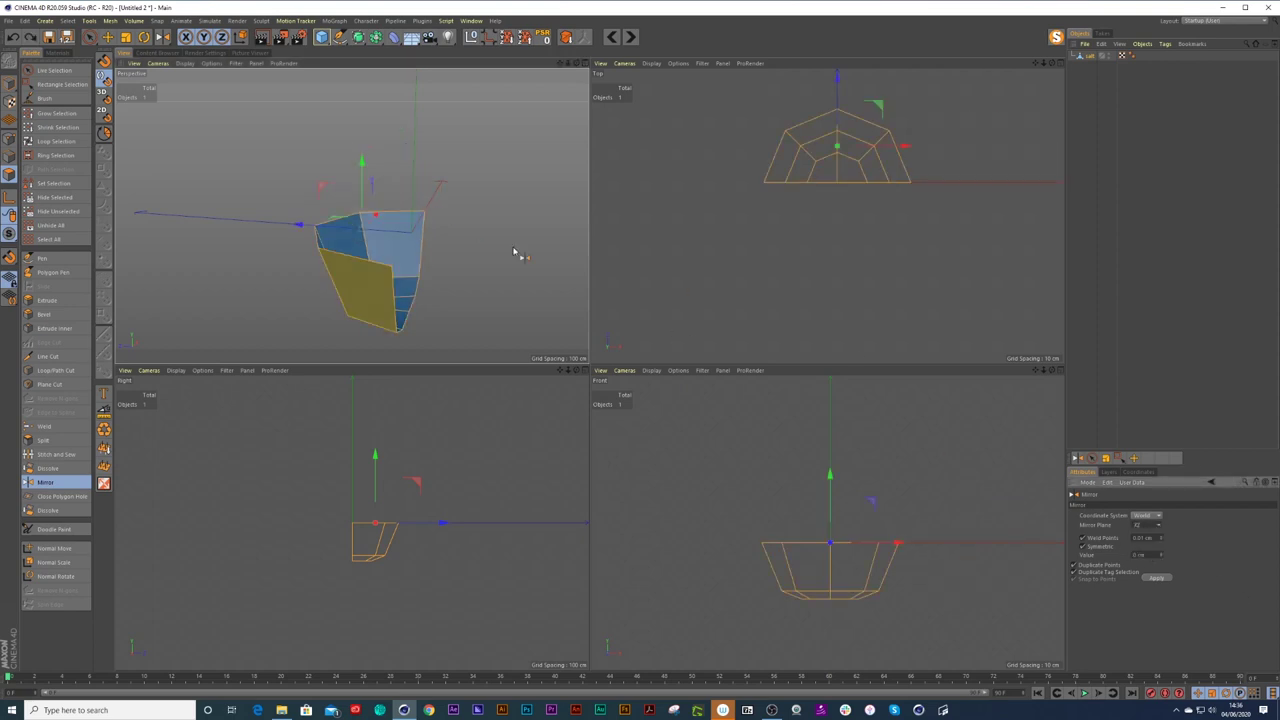
click(393, 270)
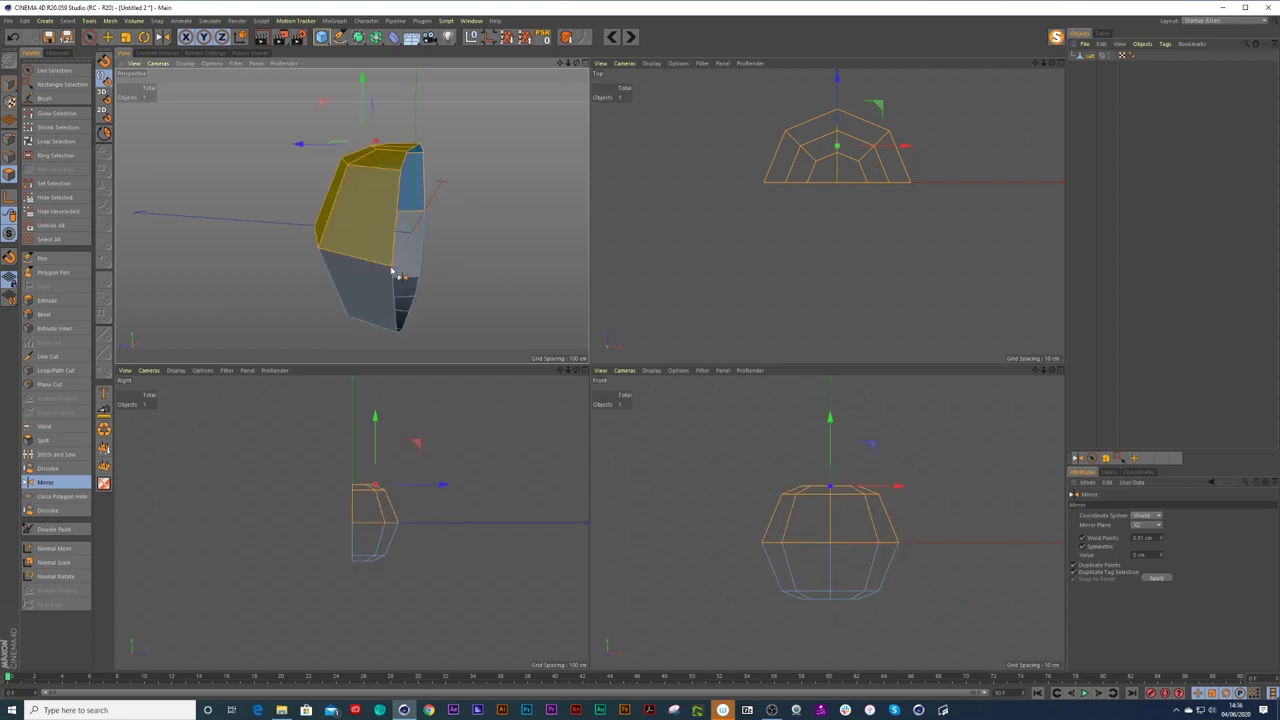
key(ctrl+z)
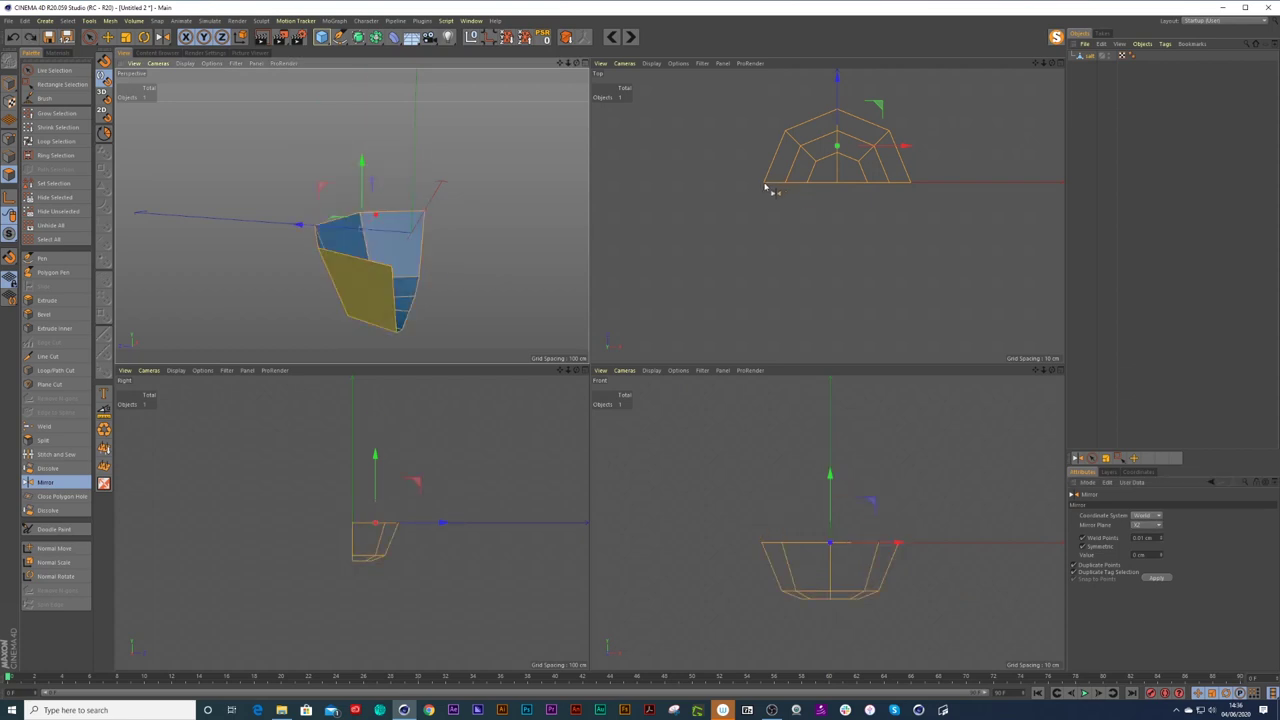
click(766, 187)
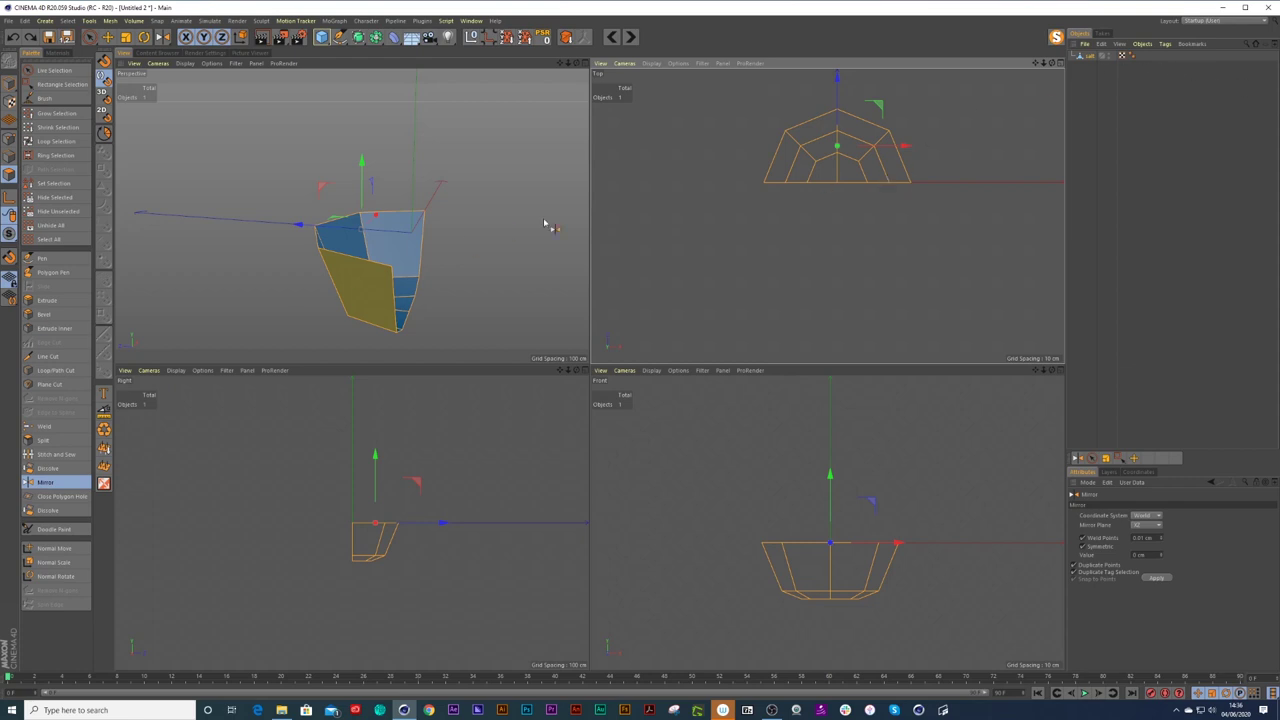
Leave the Mirror tool, reselect the salt object and enable axis editing on it.
key(space)
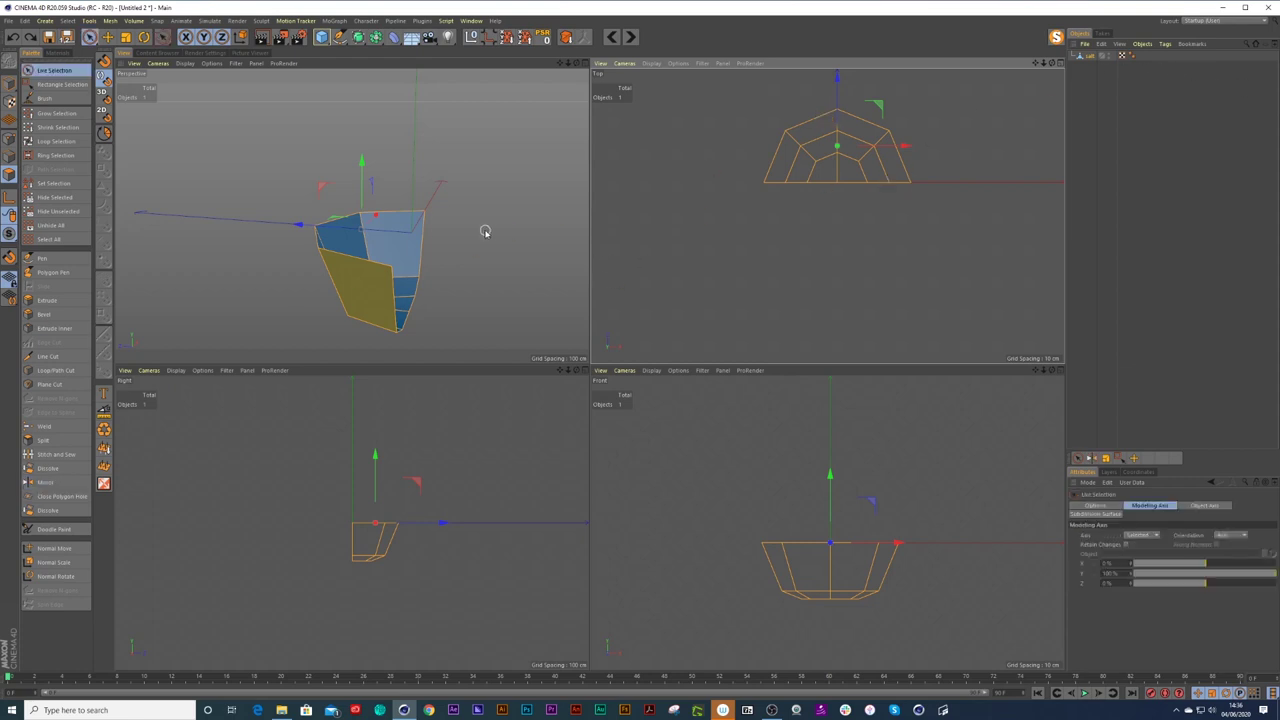
alt+drag(481, 236, 474, 253)
click(1090, 64)
click(1090, 57)
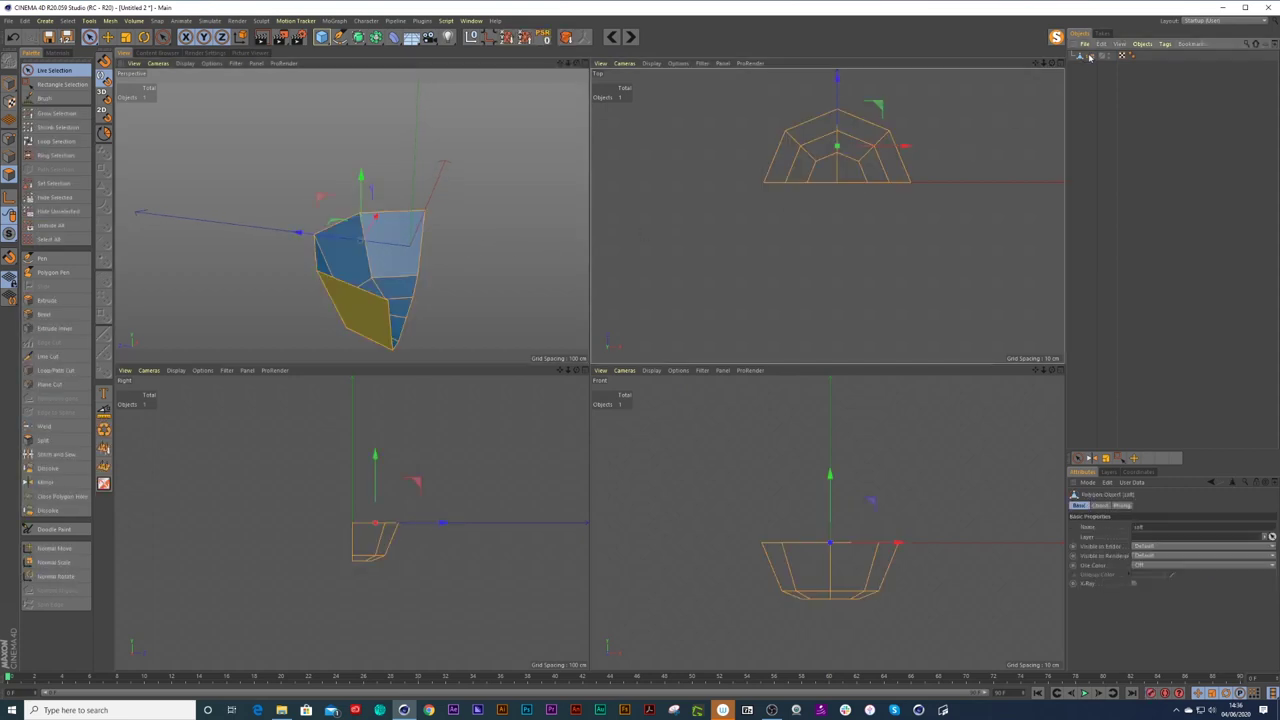
mouse_move(365, 281)
alt+mouse_down()
mouse_move(340, 270)
mouse_move(357, 266)
alt+mouse_up()
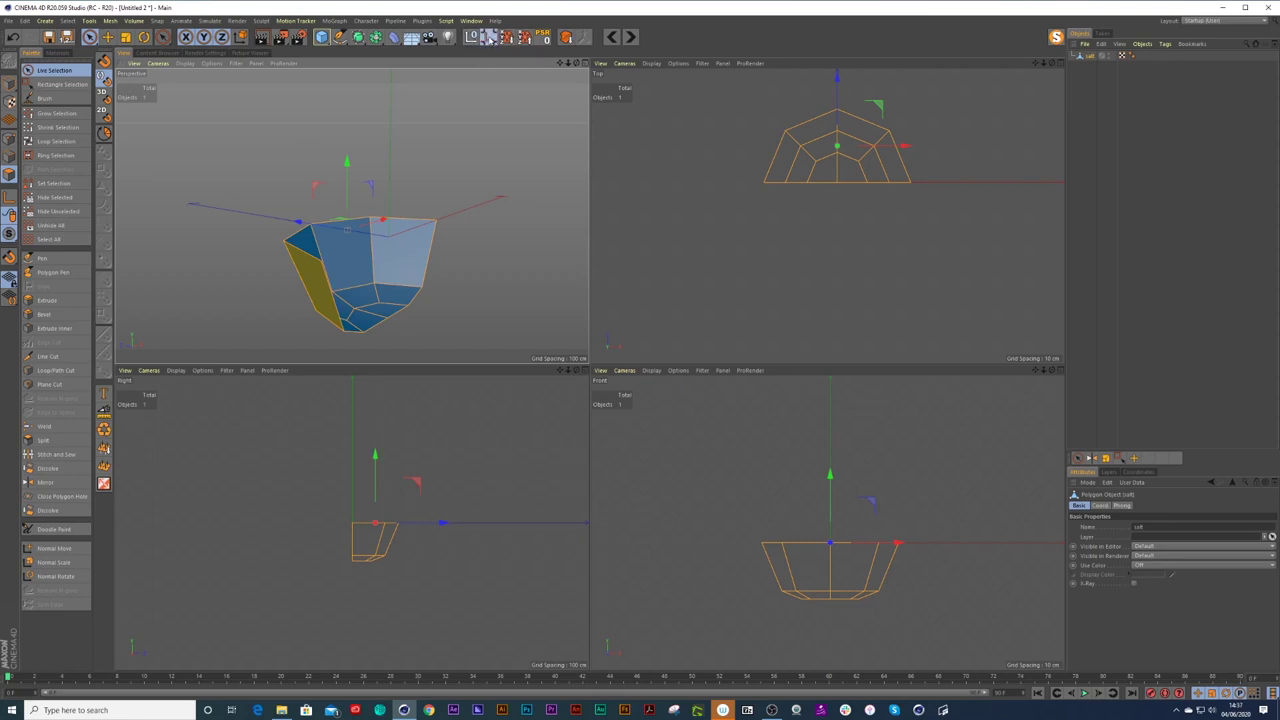
click(1090, 95)
click(1089, 57)
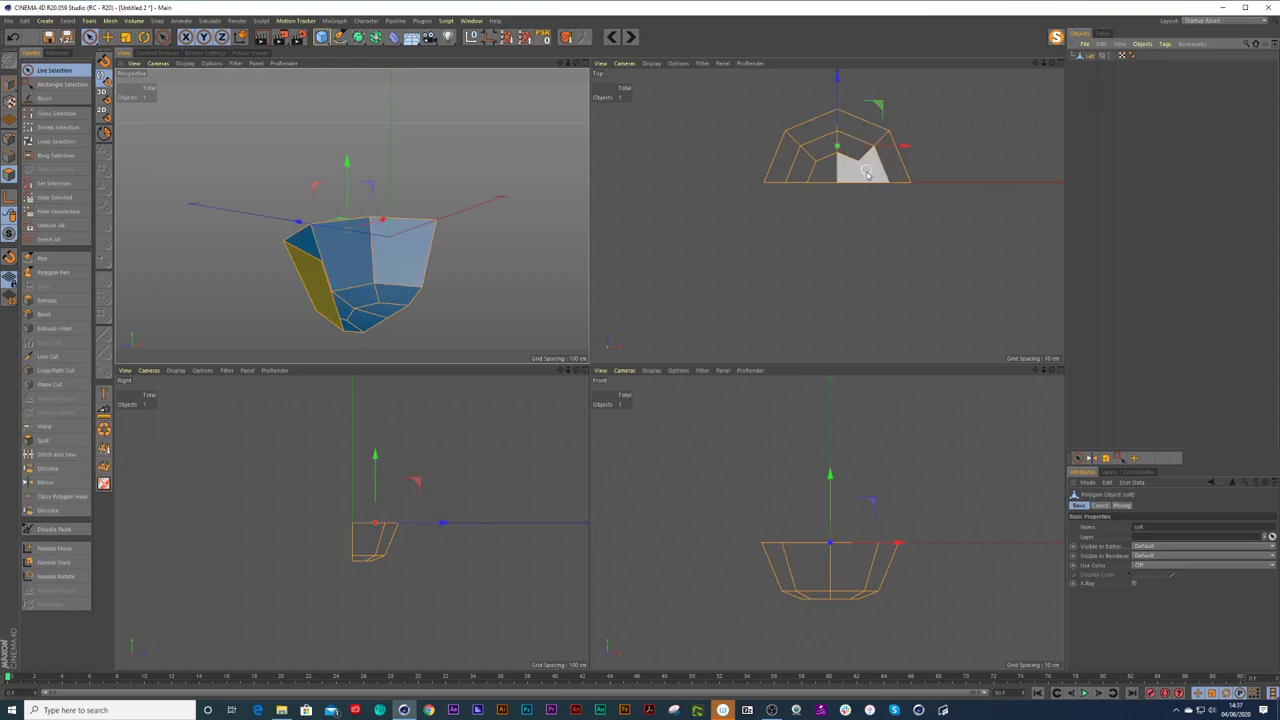
scroll(864, 186, down, 1)
alt+middle_drag(862, 174, 862, 197)
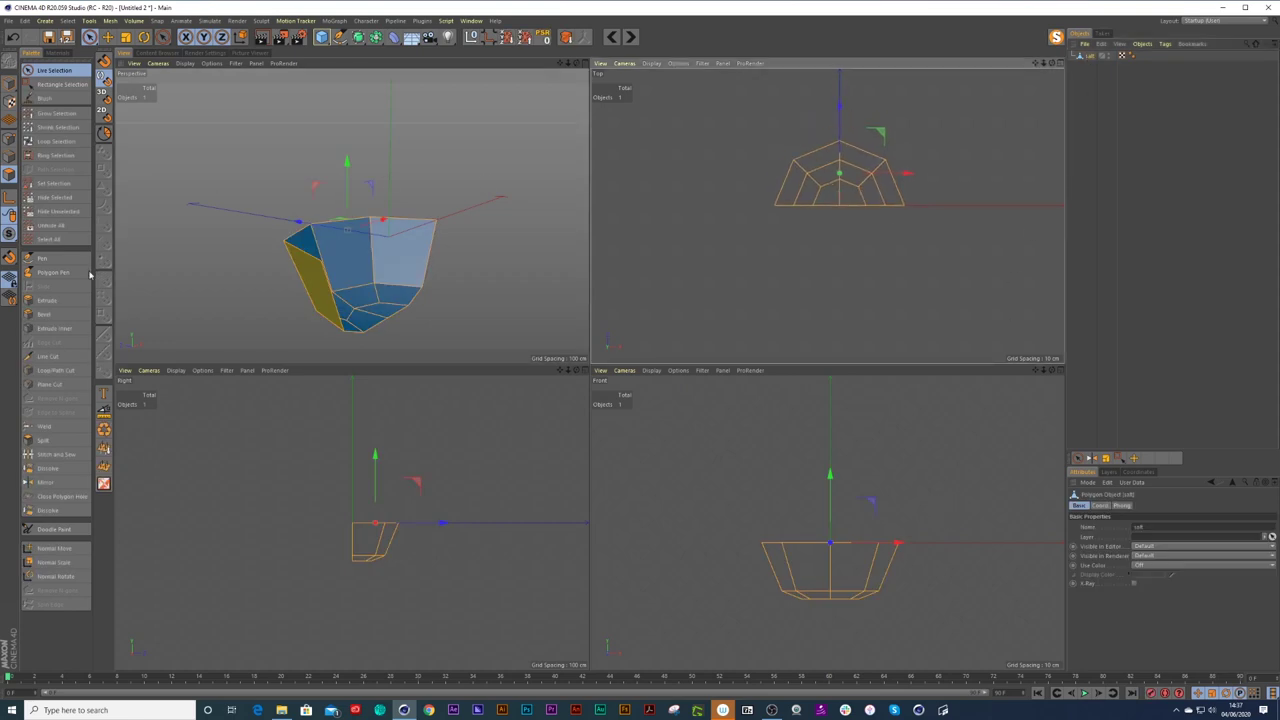
drag(838, 109, 838, 140)
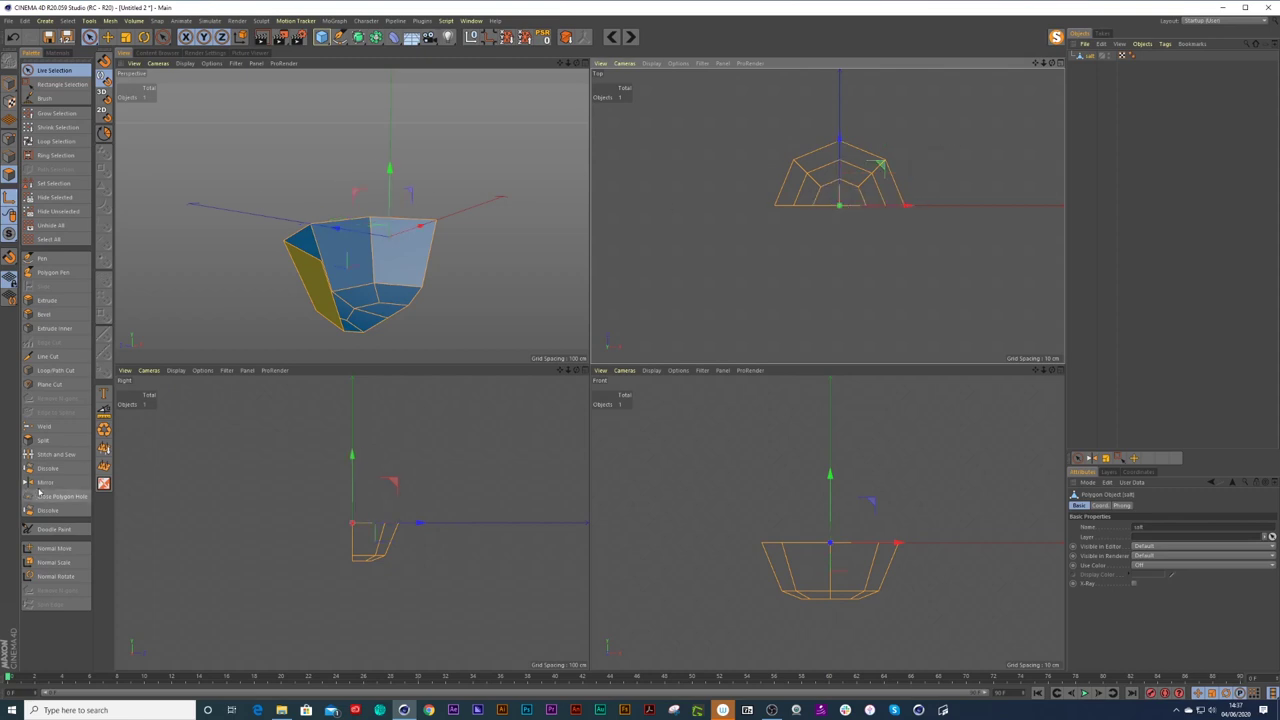
Try mirroring the salt half across the XZ plane from two points on its open edge in the top view.
click(48, 482)
click(800, 210)
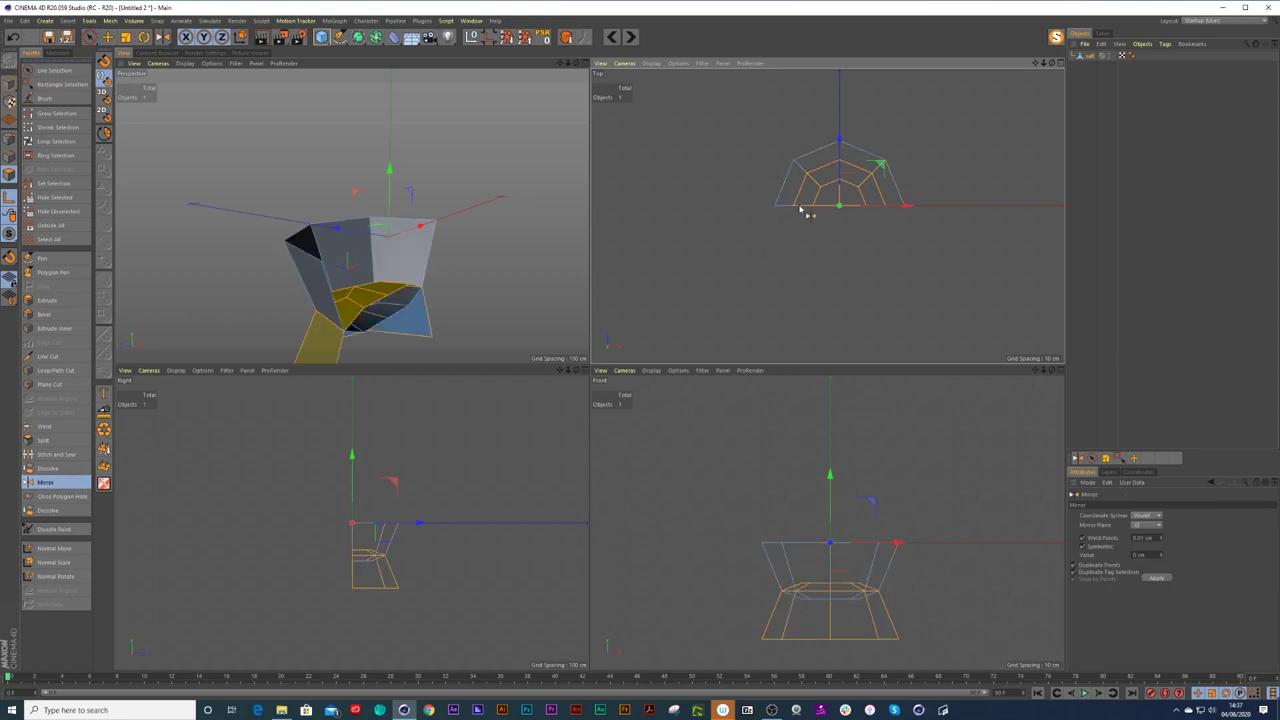
key(ctrl+z)
click(1146, 516)
click(1146, 544)
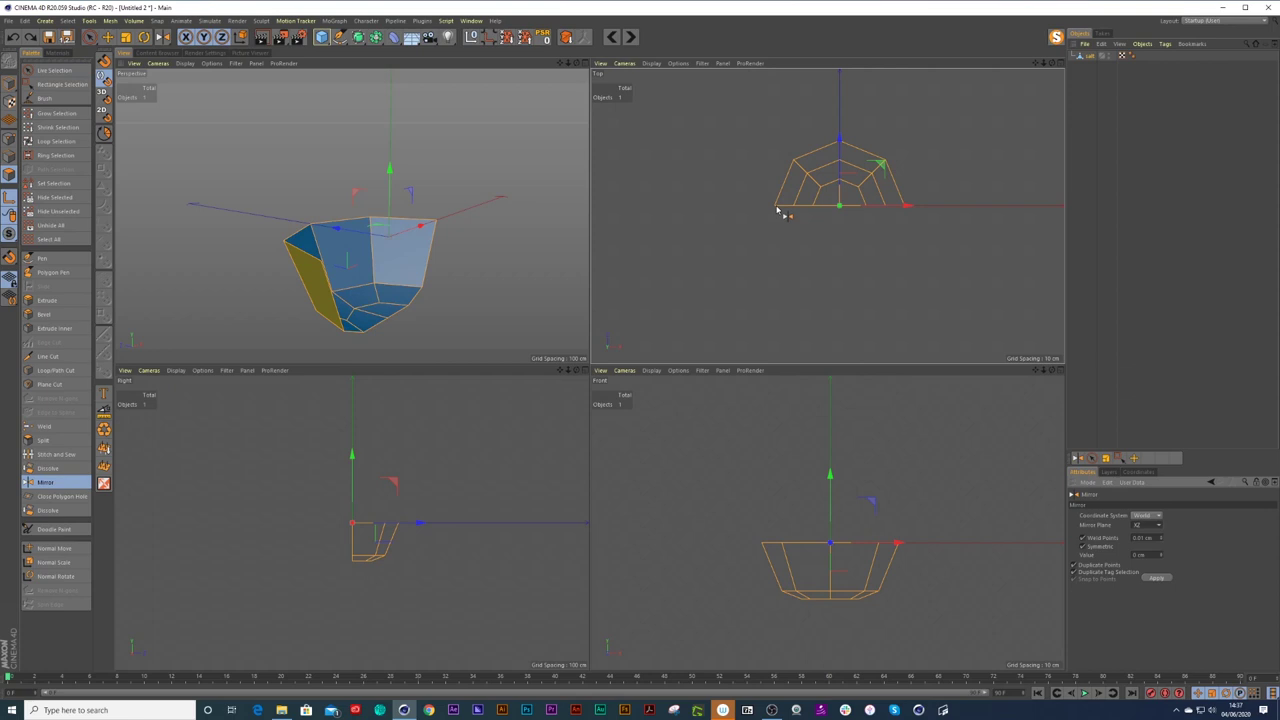
click(778, 210)
key(ctrl+z)
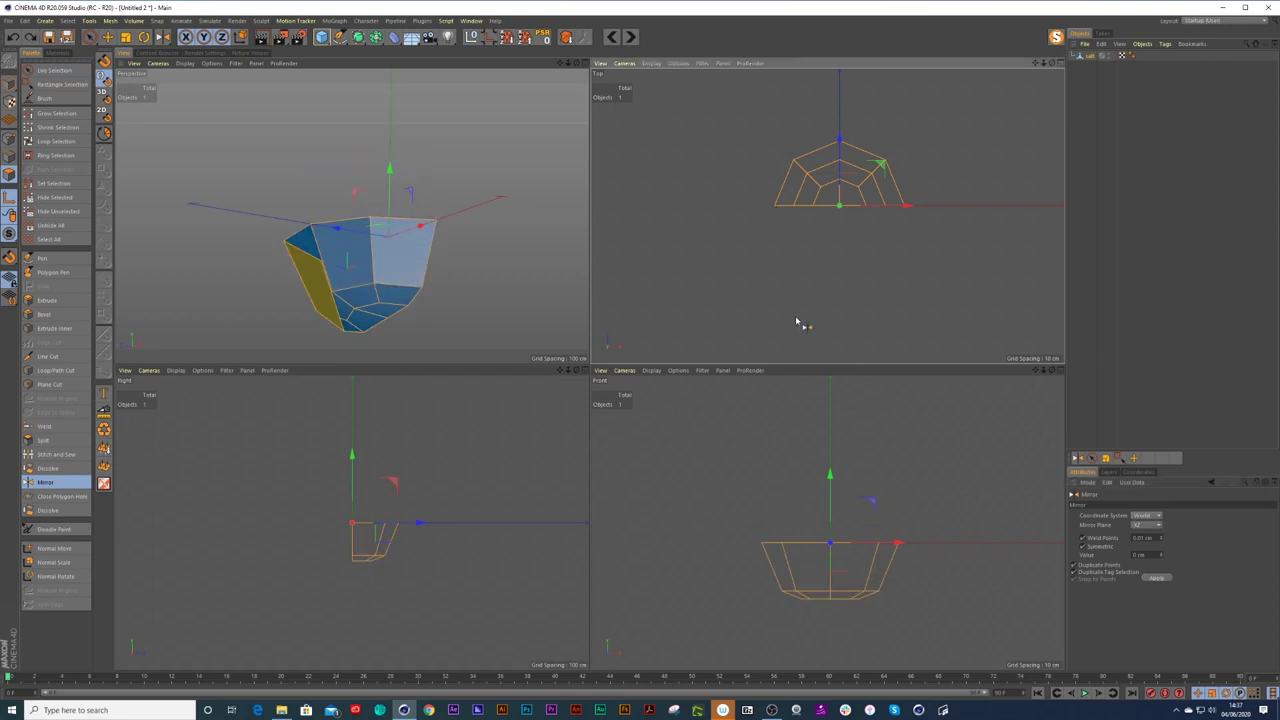
Set the mirror plane to ZY and try mirroring the salt half at its open edge in the top view.
click(1138, 527)
click(1142, 544)
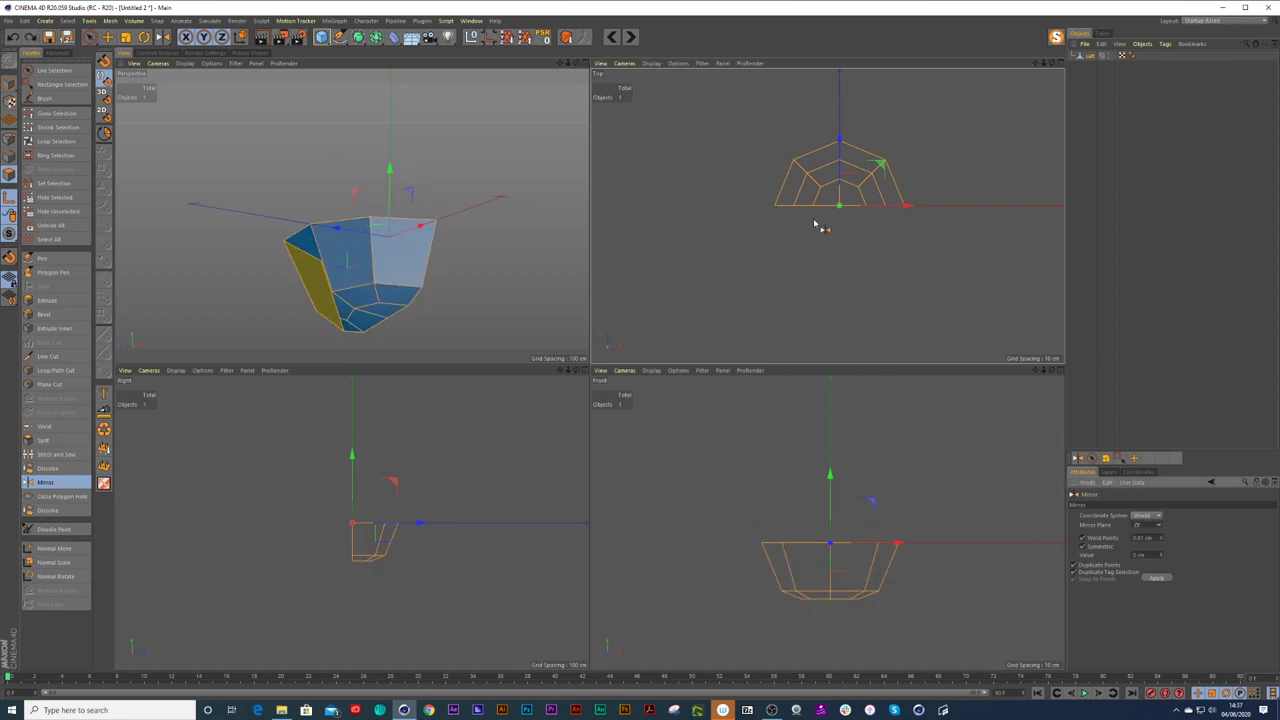
click(795, 212)
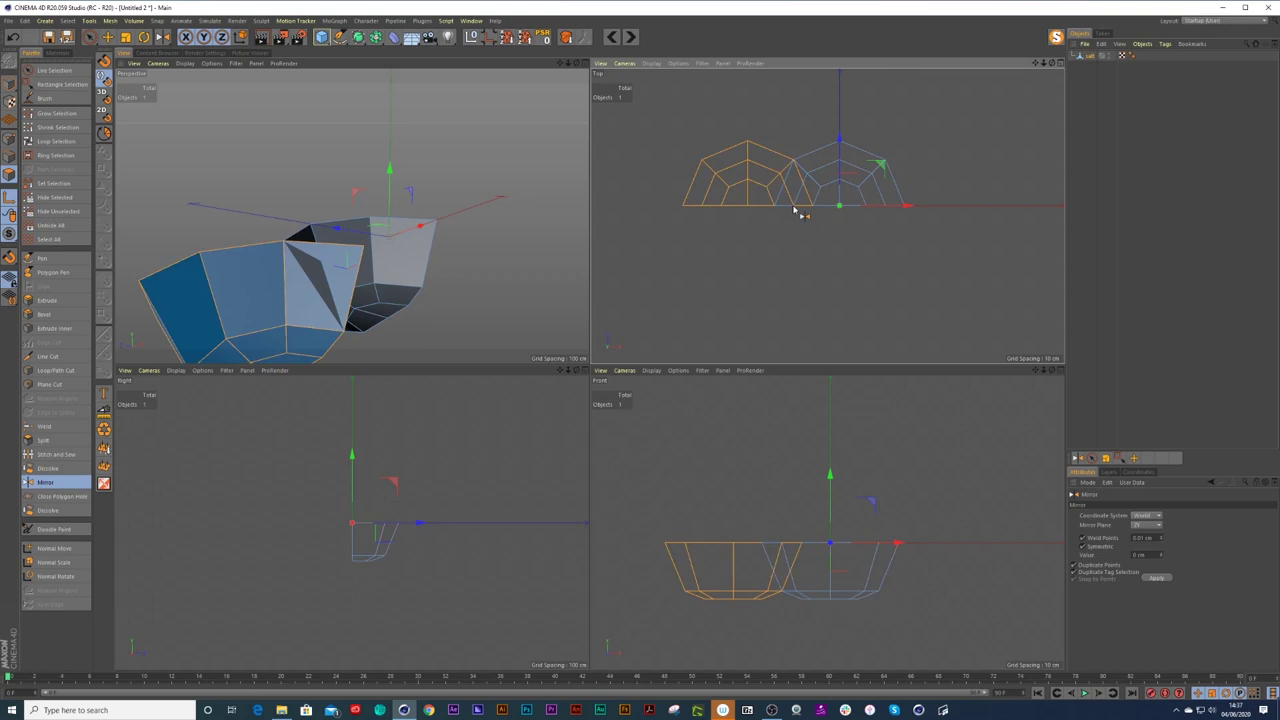
key(ctrl+z)
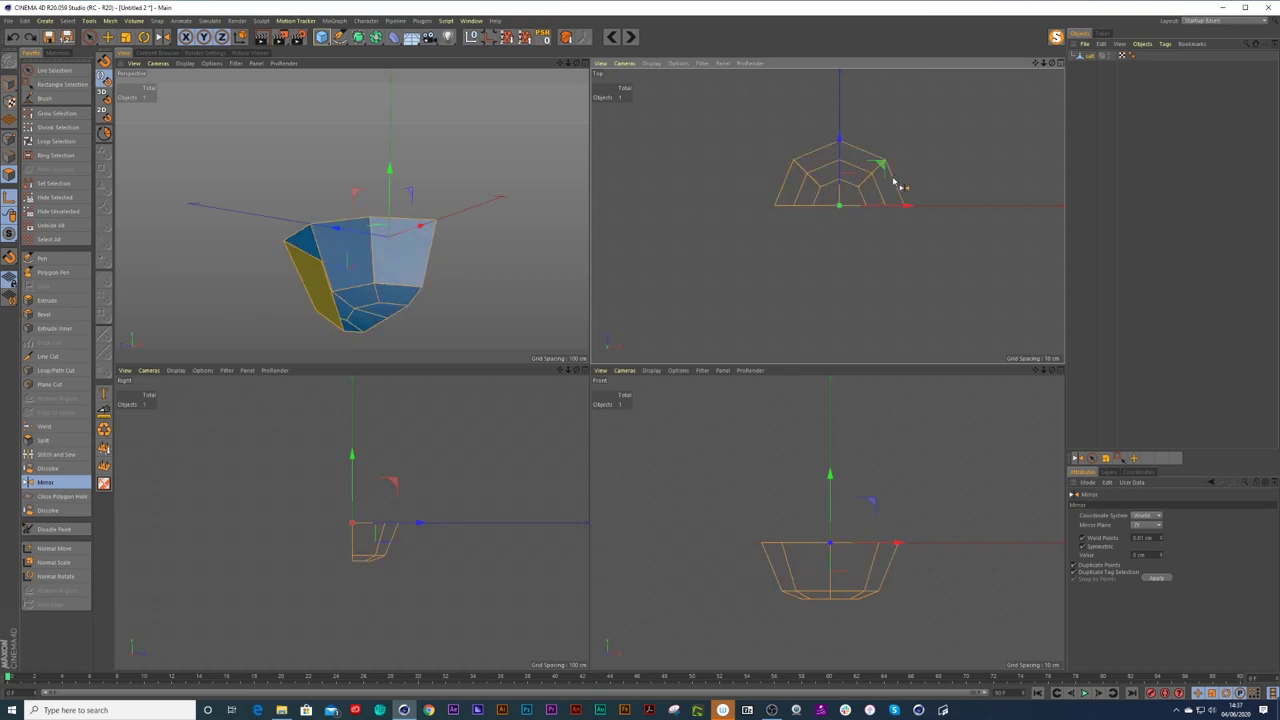
With axis editing off, rotate the salt half a quarter turn counterclockwise in the top view.
key(r)
drag(813, 233, 866, 257)
key(ctrl+z)
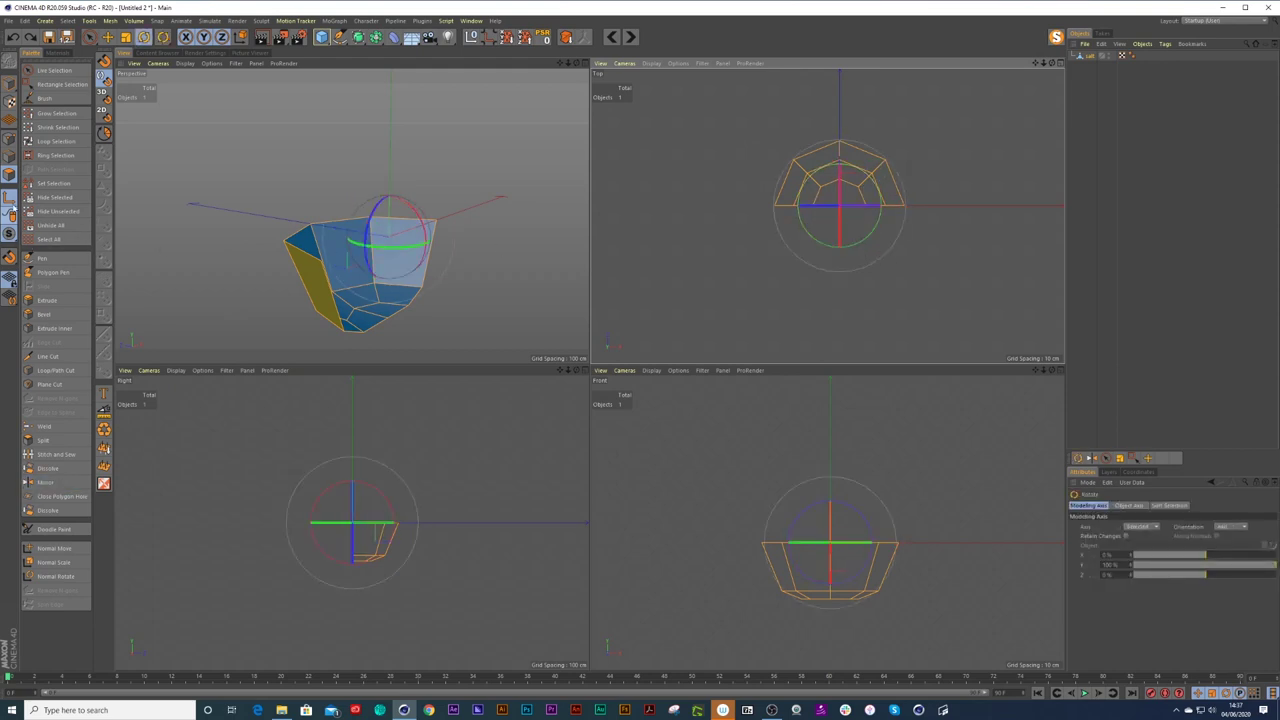
drag(778, 178, 857, 257)
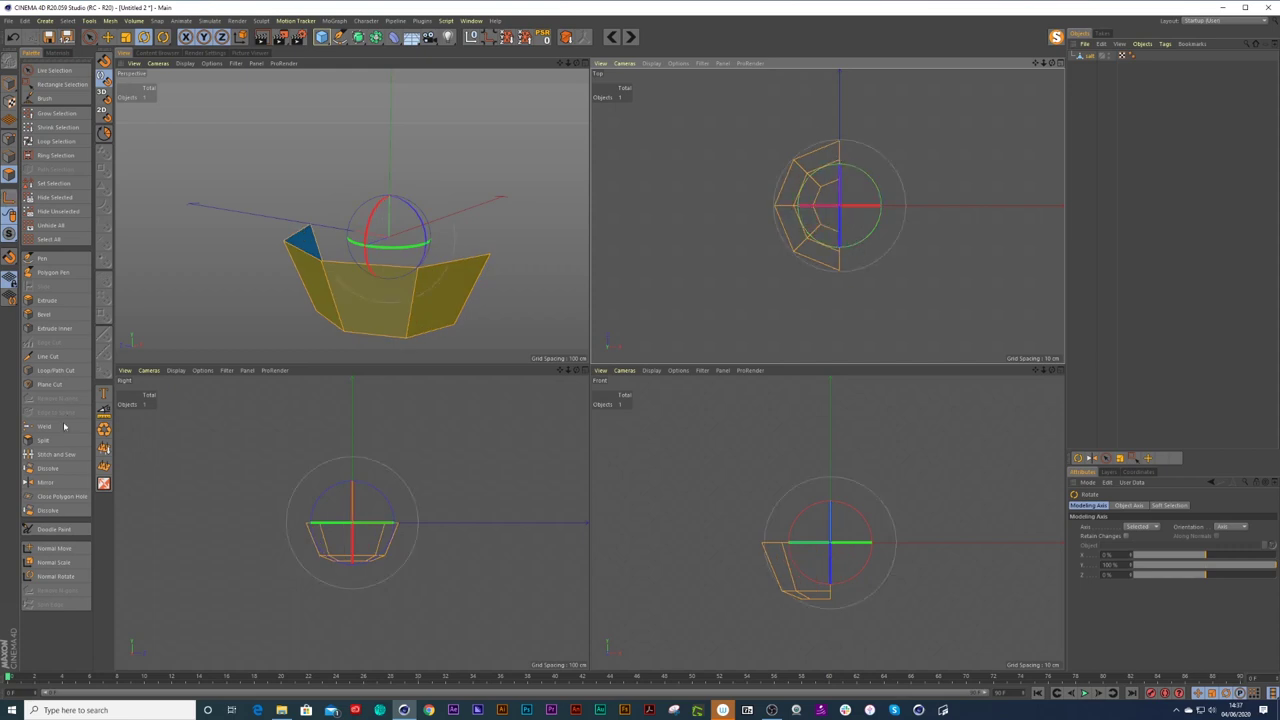
Mirror the rotated half across the ZY plane at its open edge to form a full bowl, and inspect it in the perspective view.
click(45, 482)
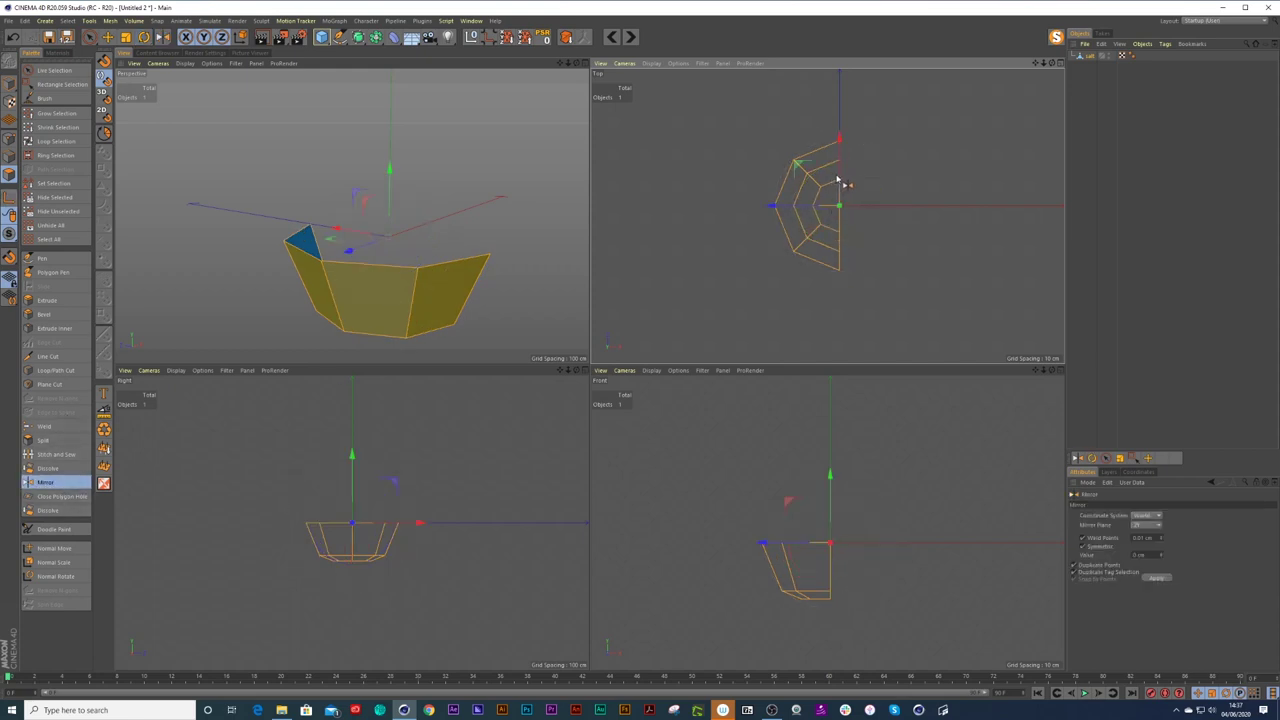
click(838, 180)
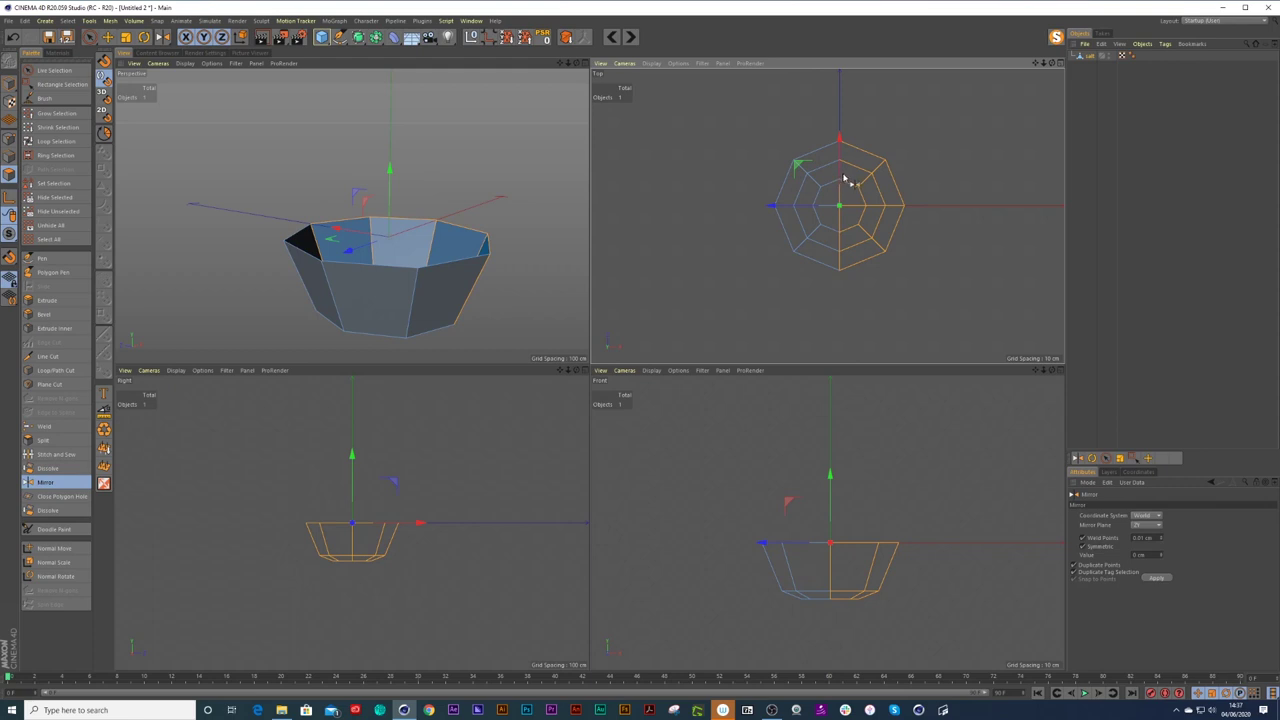
click(515, 222)
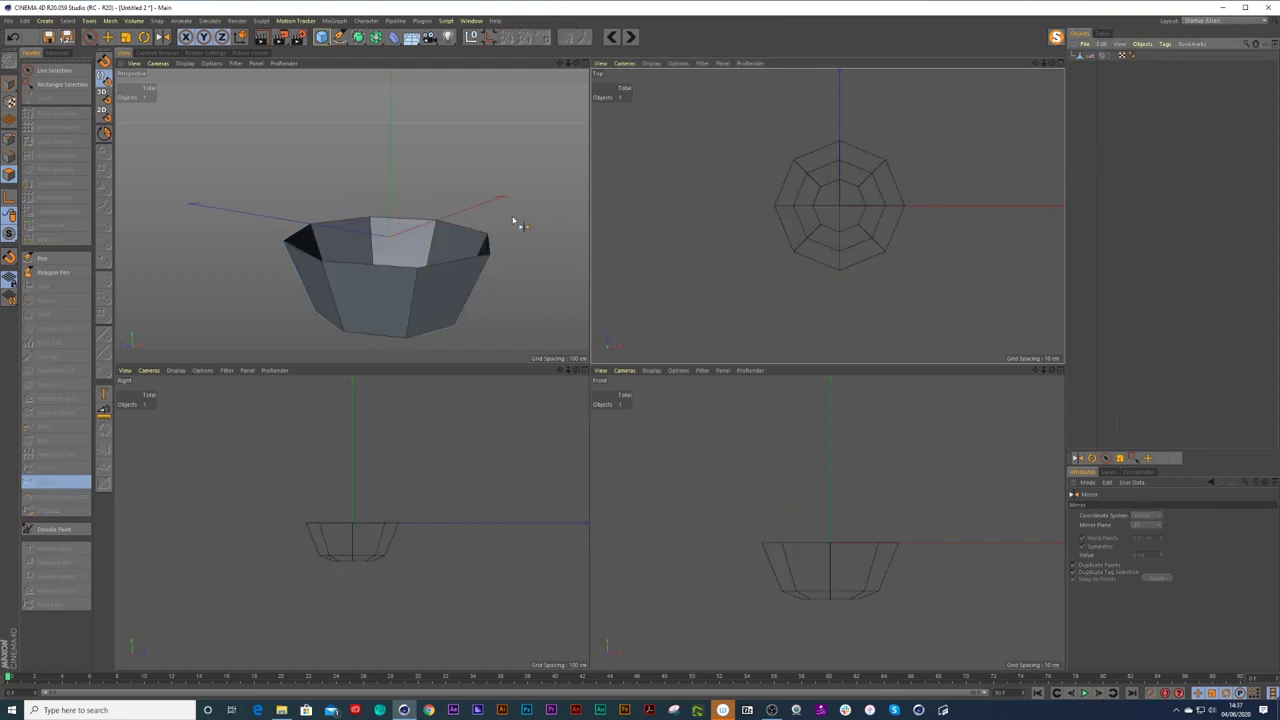
click(586, 64)
scroll(669, 431, down, 2)
alt+drag(641, 455, 580, 461)
alt+drag(815, 268, 694, 331)
click(734, 352)
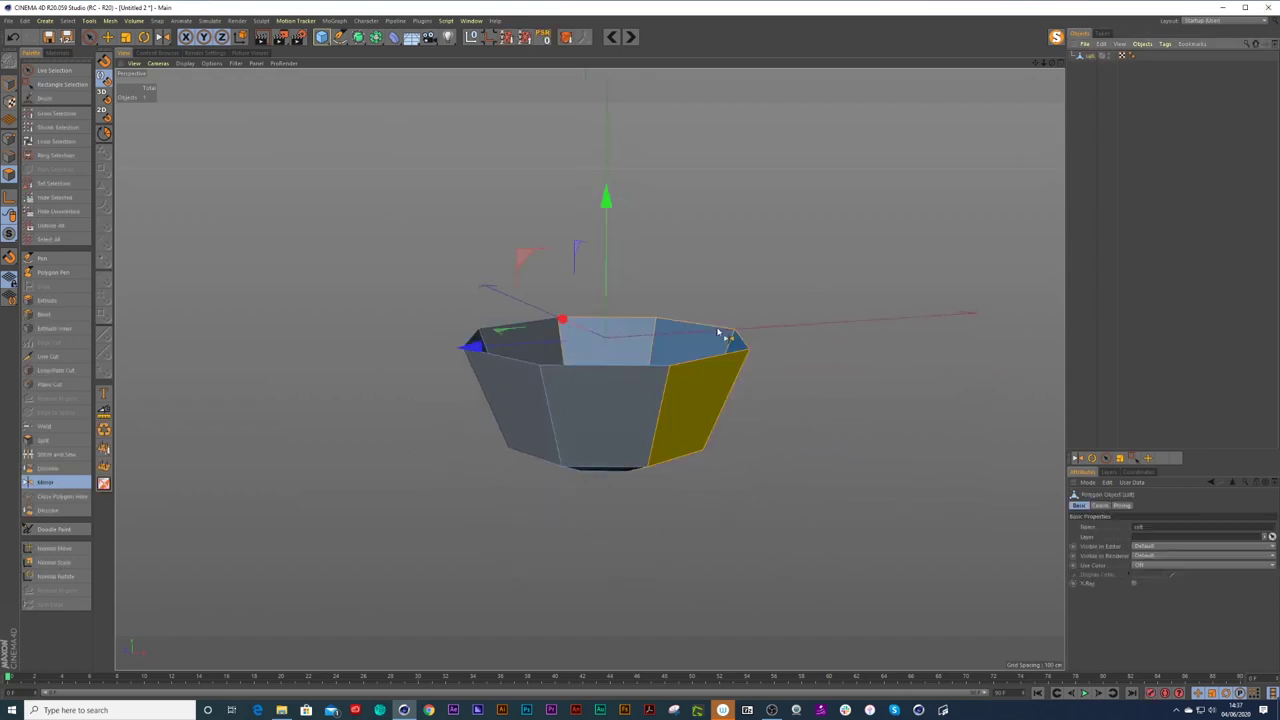
Cap the bowl's open rim with Close Polygon Hole.
key(space)
click(766, 381)
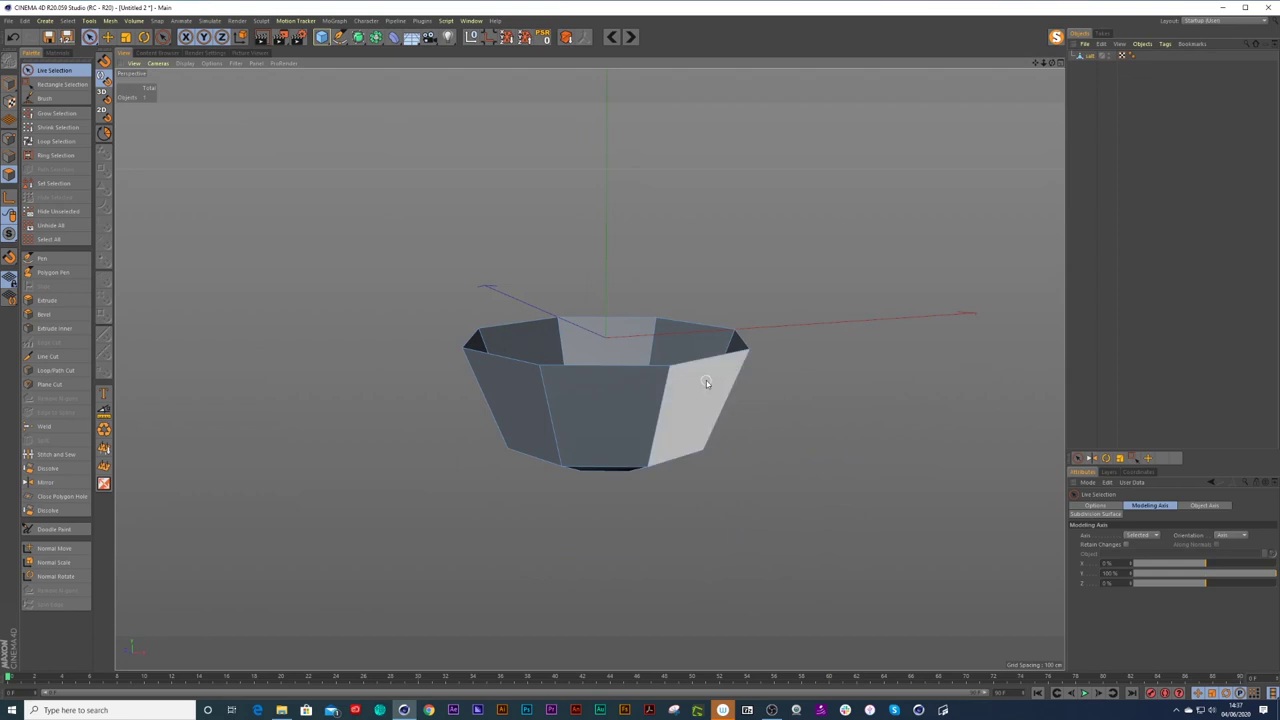
alt+drag(706, 380, 654, 408)
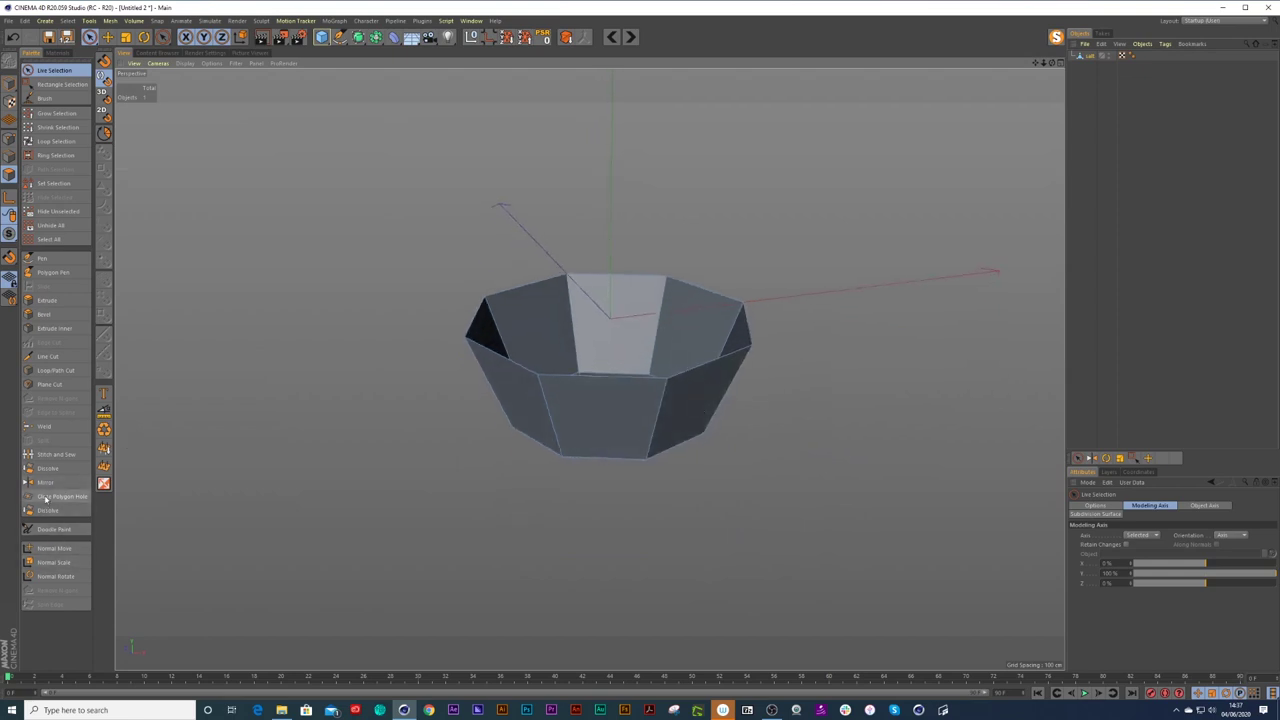
click(60, 496)
click(534, 375)
alt+drag(611, 314, 605, 350)
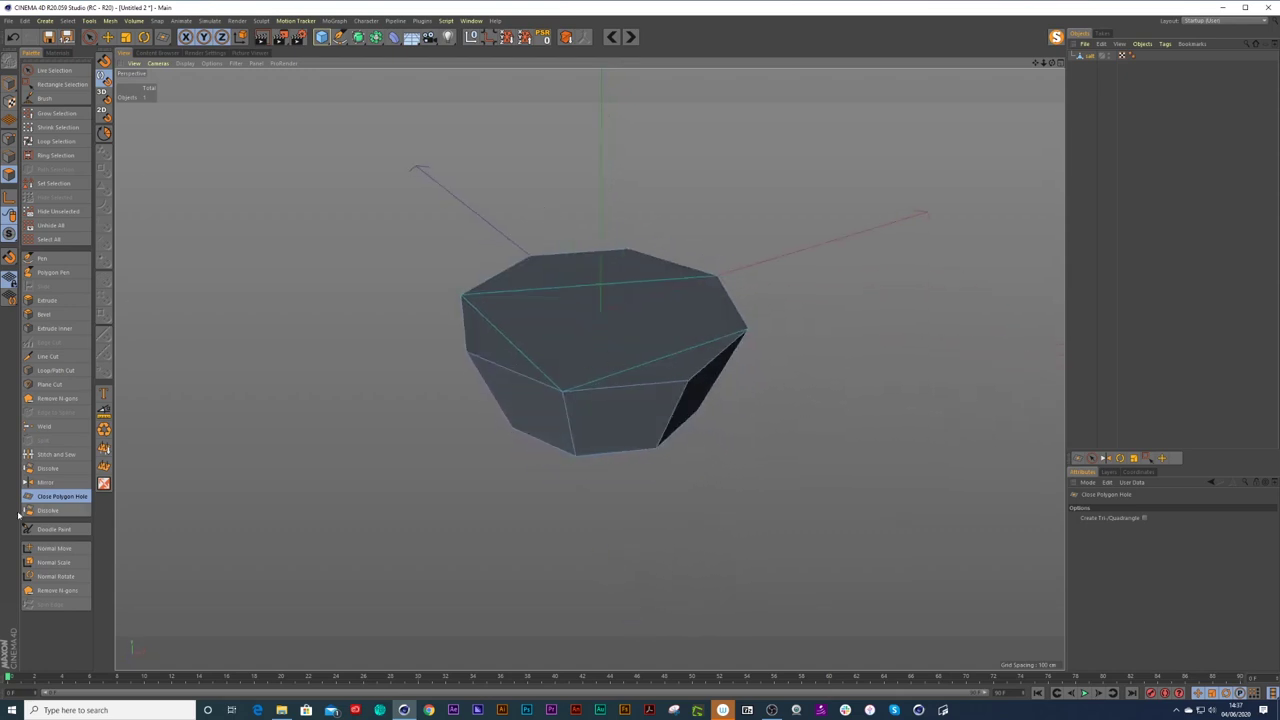
Line Cut the cap twice between opposite rim corners so the cuts cross in the middle.
click(47, 356)
click(466, 351)
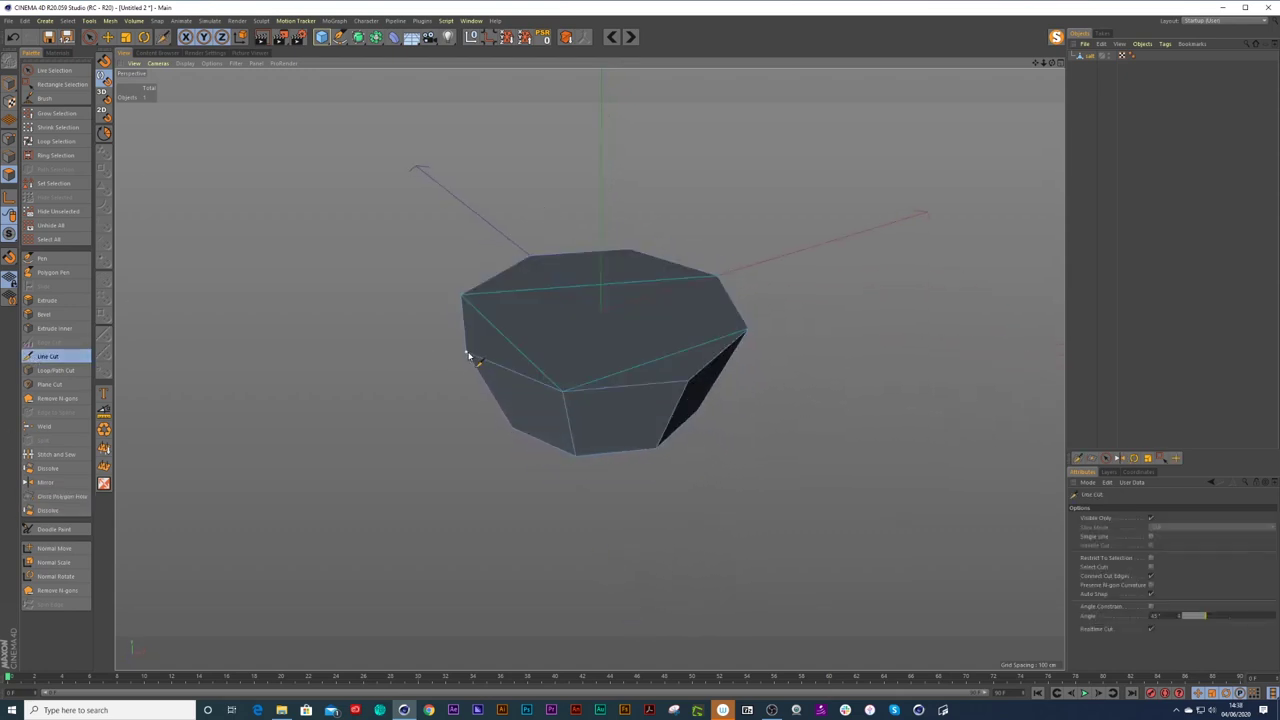
click(716, 278)
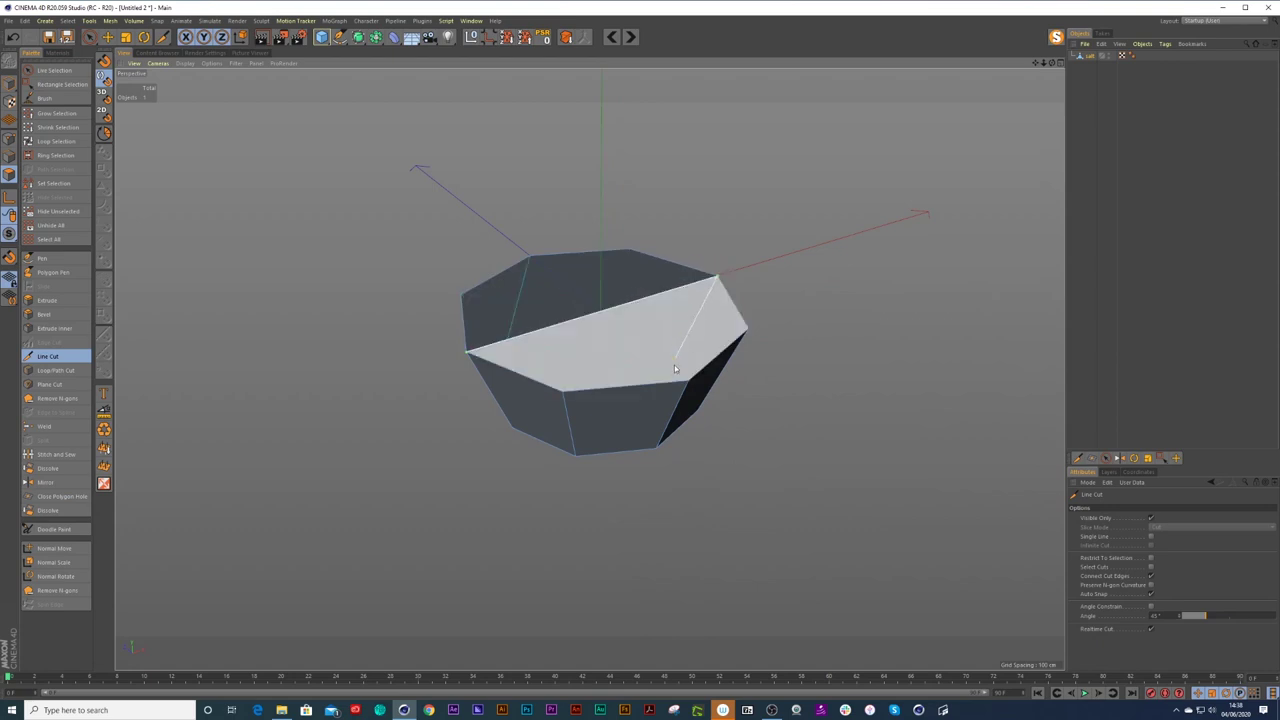
click(687, 380)
click(531, 257)
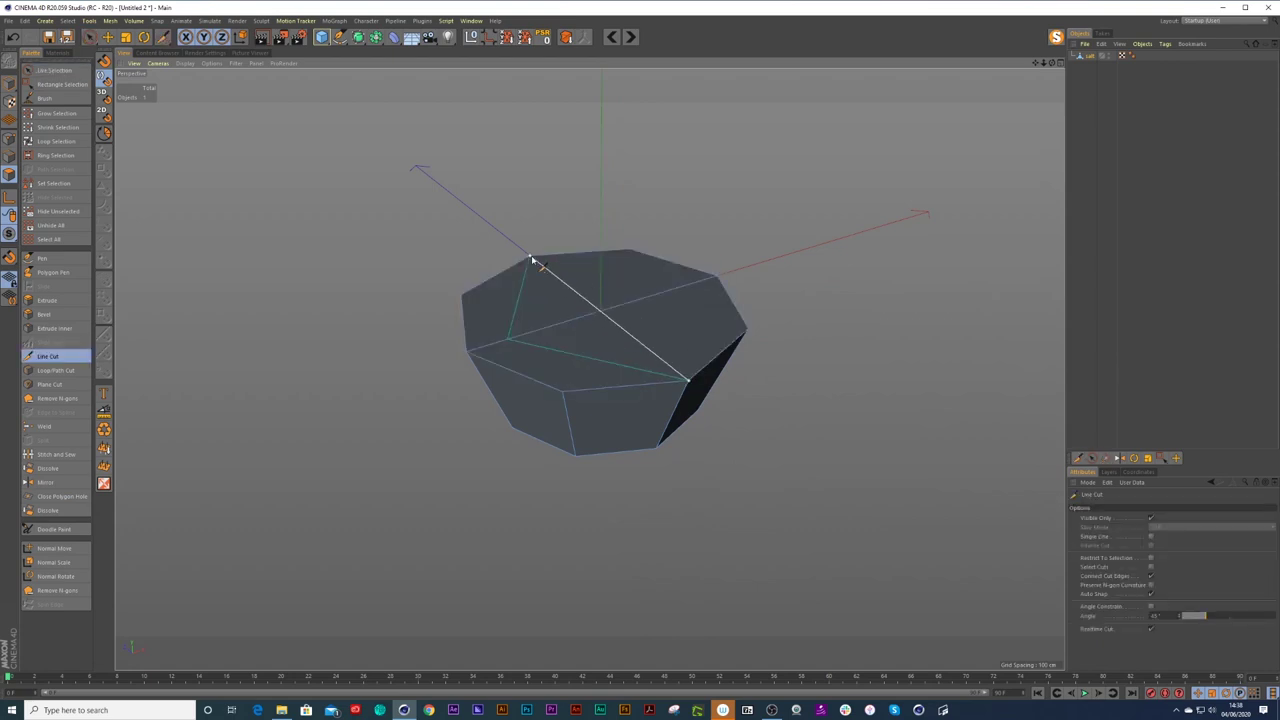
key(Escape)
key(space)
Undo the second cut and delete the cap polygons to reopen the bowl.
scroll(607, 376, down, 2)
mouse_move(606, 376)
alt+mouse_down()
mouse_move(583, 330)
mouse_move(583, 225)
mouse_move(591, 380)
mouse_move(554, 437)
mouse_move(535, 386)
mouse_move(552, 413)
mouse_move(594, 377)
alt+mouse_up()
key(ctrl+z)
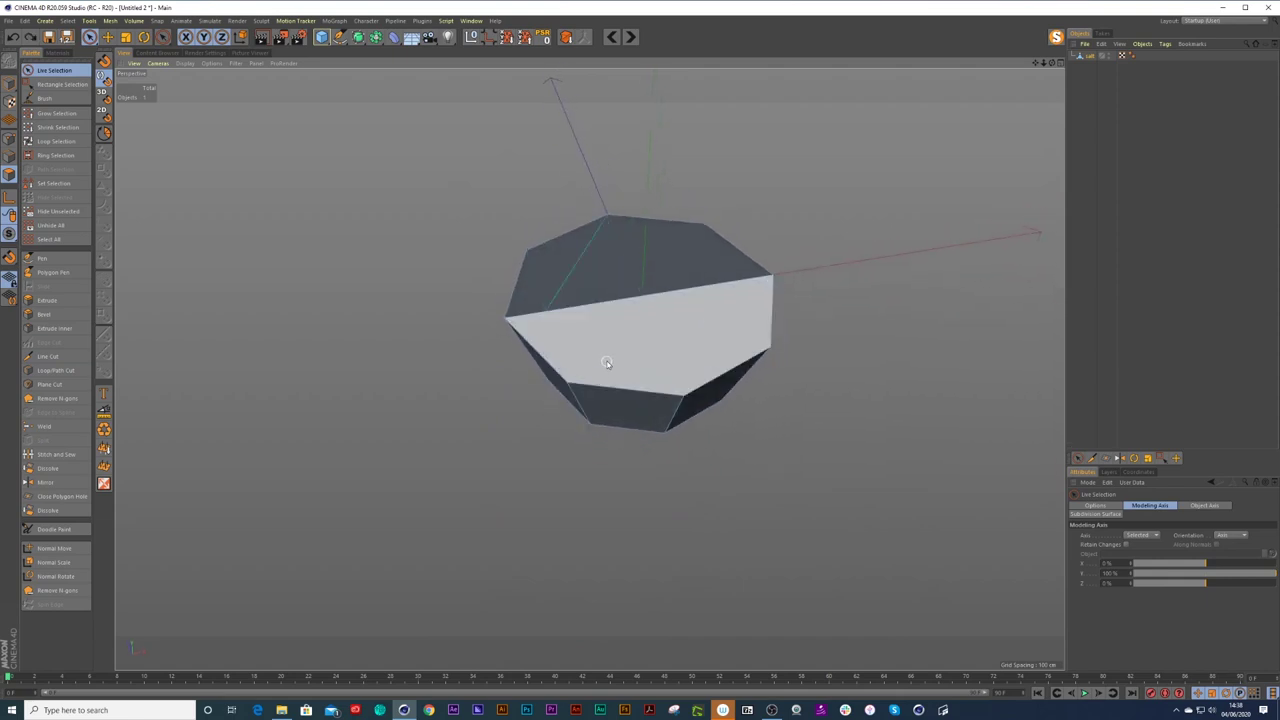
click(684, 291)
key(Delete)
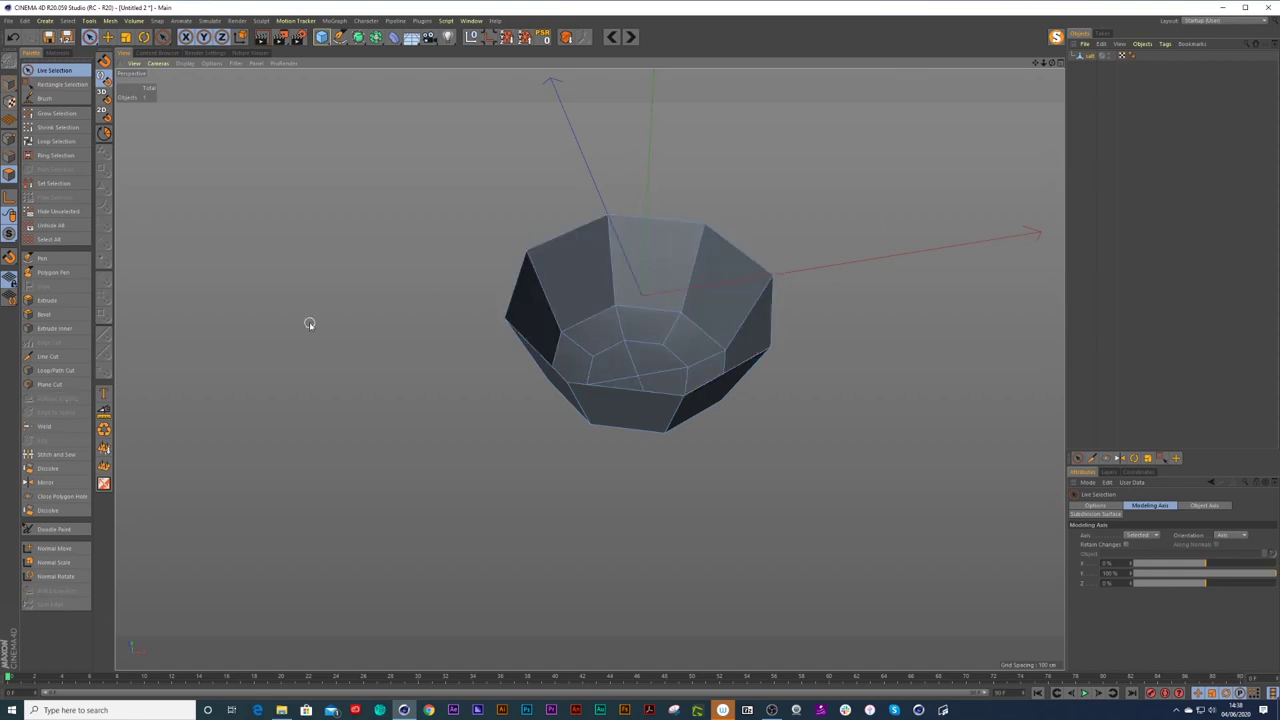
click(55, 370)
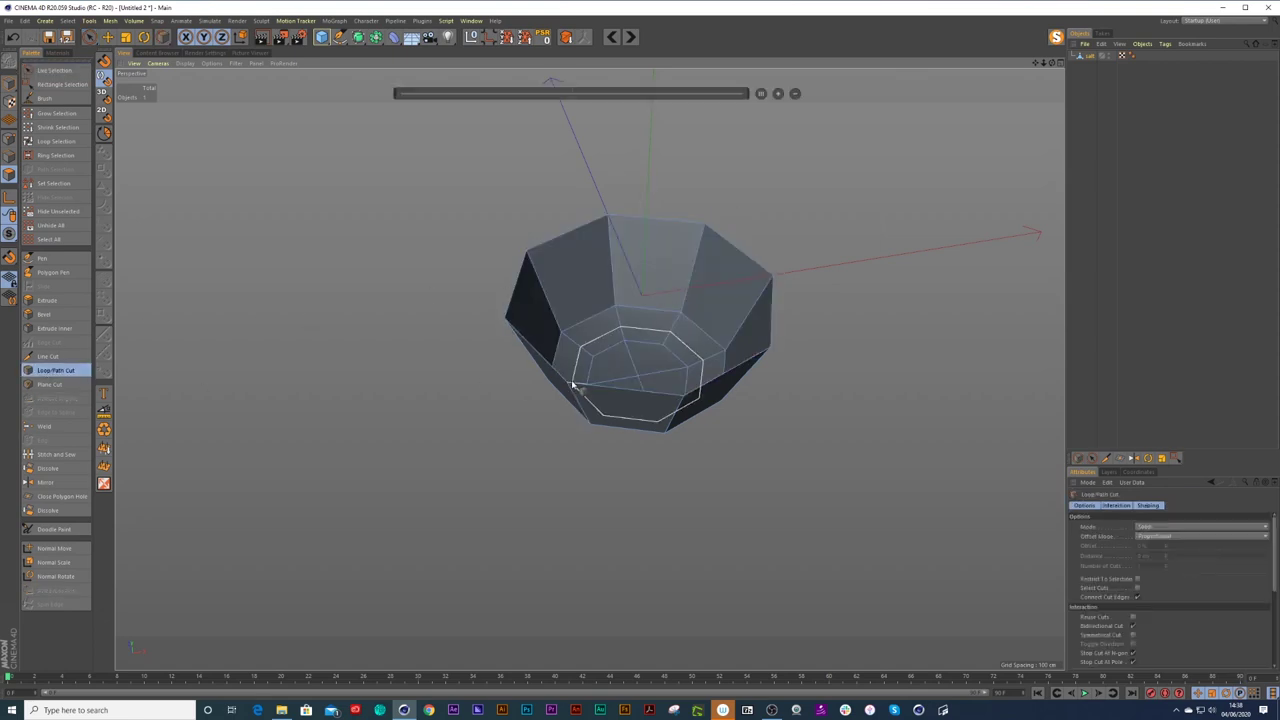
click(549, 362)
key(e)
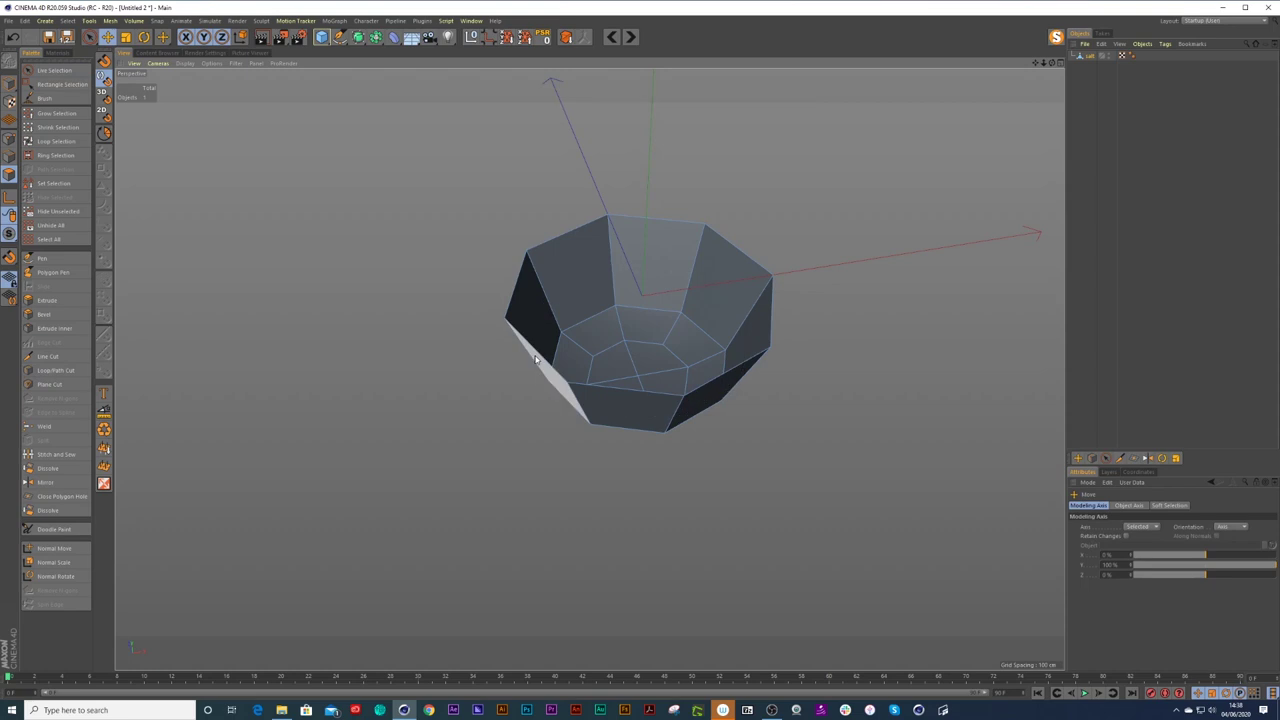
Extrude the bowl's rim edge loop inward by scaling it down, and raise the new inner loop slightly.
click(9, 155)
click(549, 370)
double_click(549, 370)
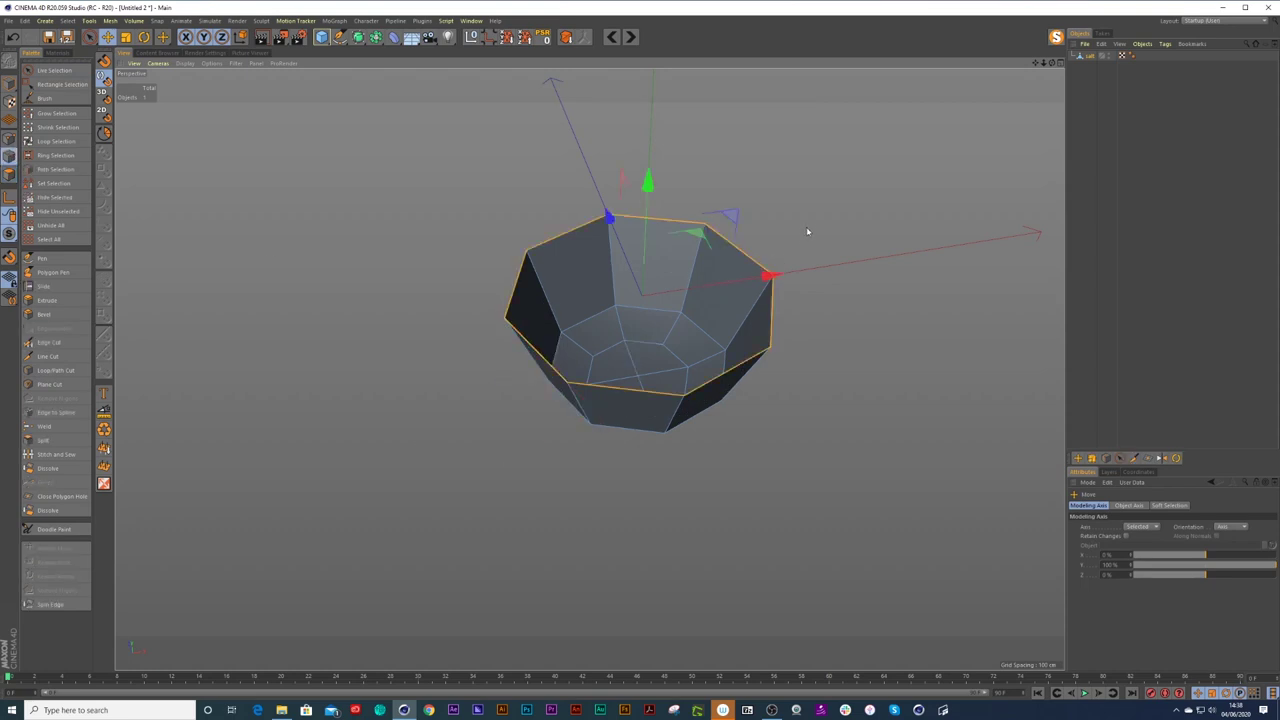
key(t)
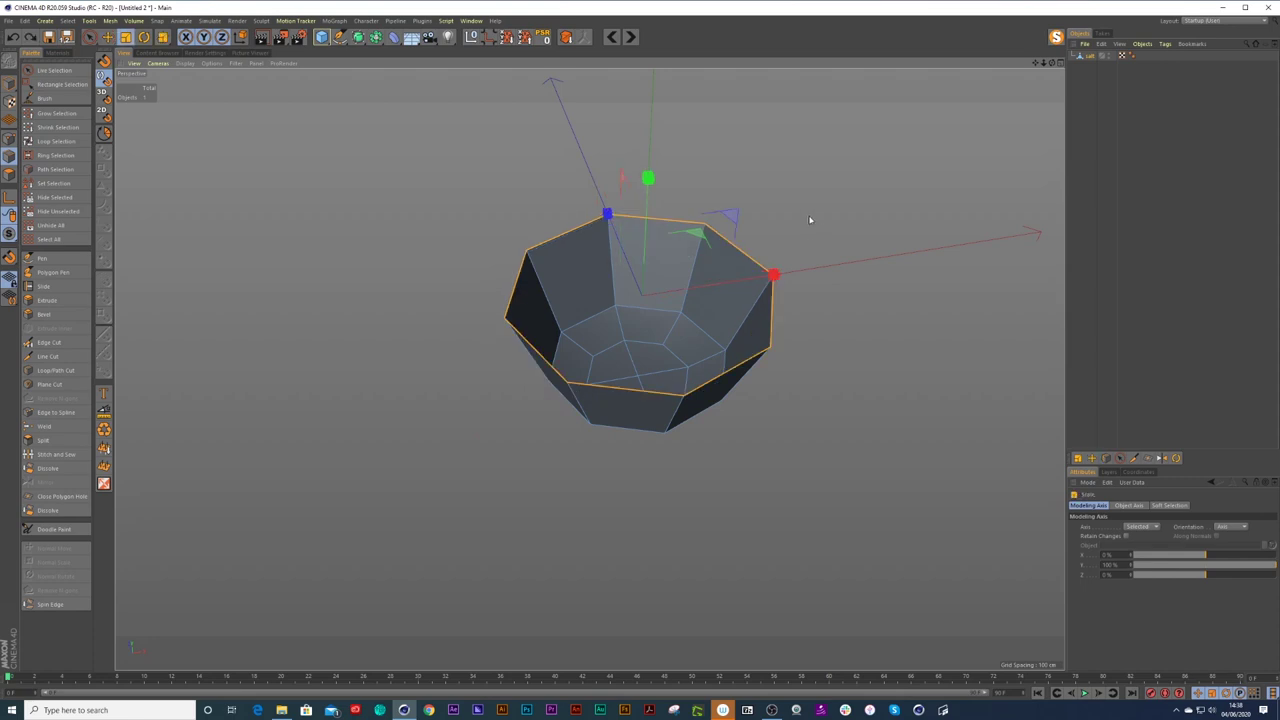
ctrl+drag(814, 206, 669, 290)
key(space)
drag(638, 137, 636, 122)
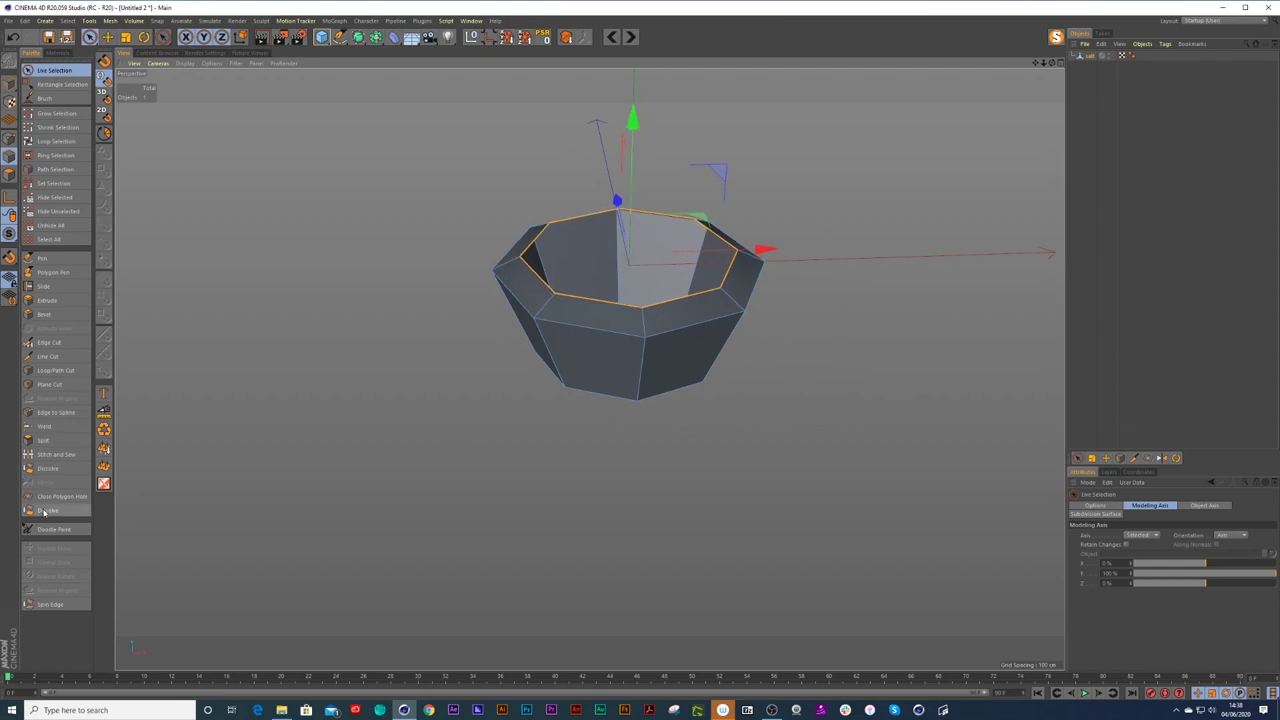
Fill the opening inside the new inner loop with Close Polygon Hole.
click(55, 496)
click(610, 305)
key(space)
alt+drag(640, 288, 641, 317)
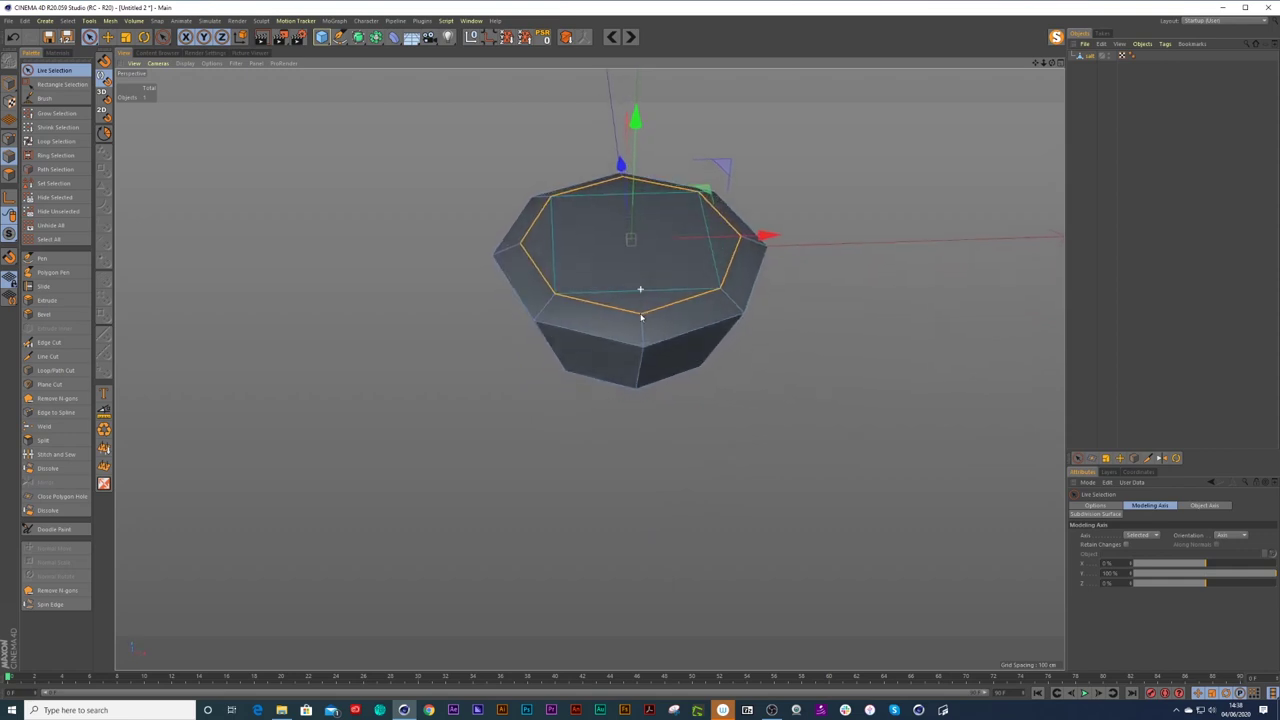
Divide the inner cap with two crossing Line Cuts between opposite corners and deselect the salt object.
click(48, 356)
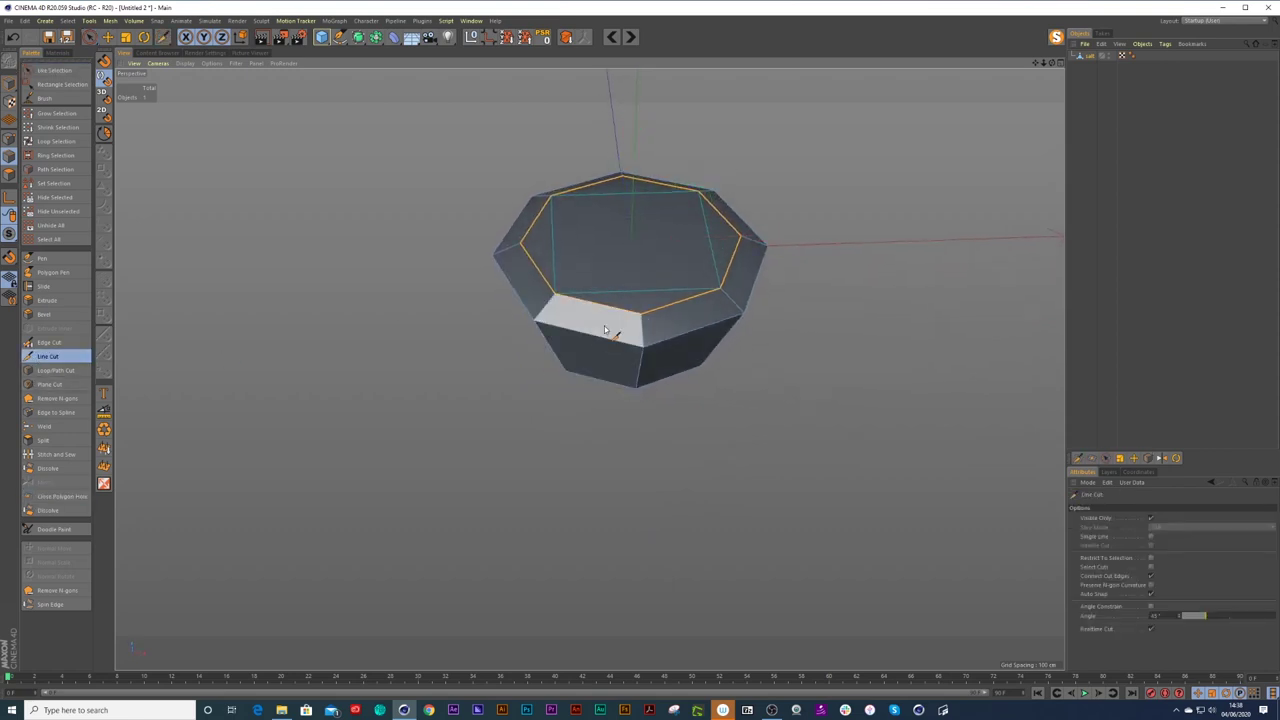
click(640, 313)
click(624, 177)
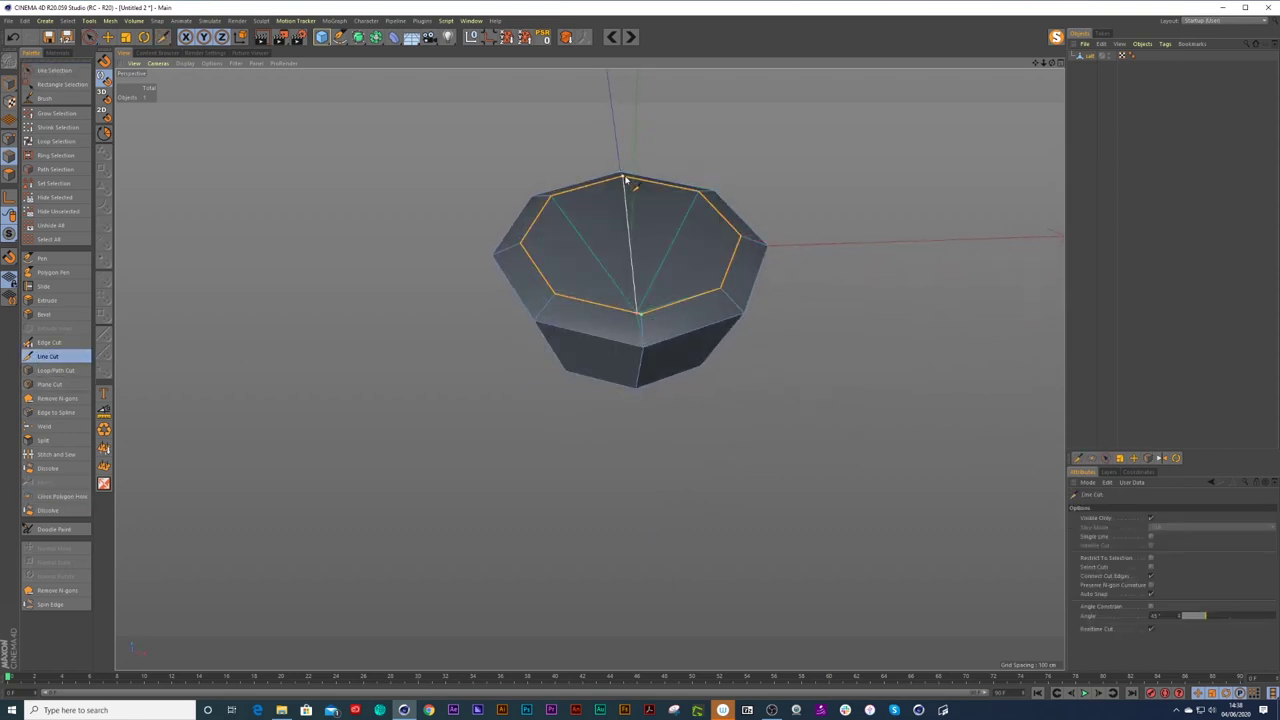
click(521, 243)
click(740, 237)
key(space)
alt+drag(683, 232, 651, 266)
click(1001, 263)
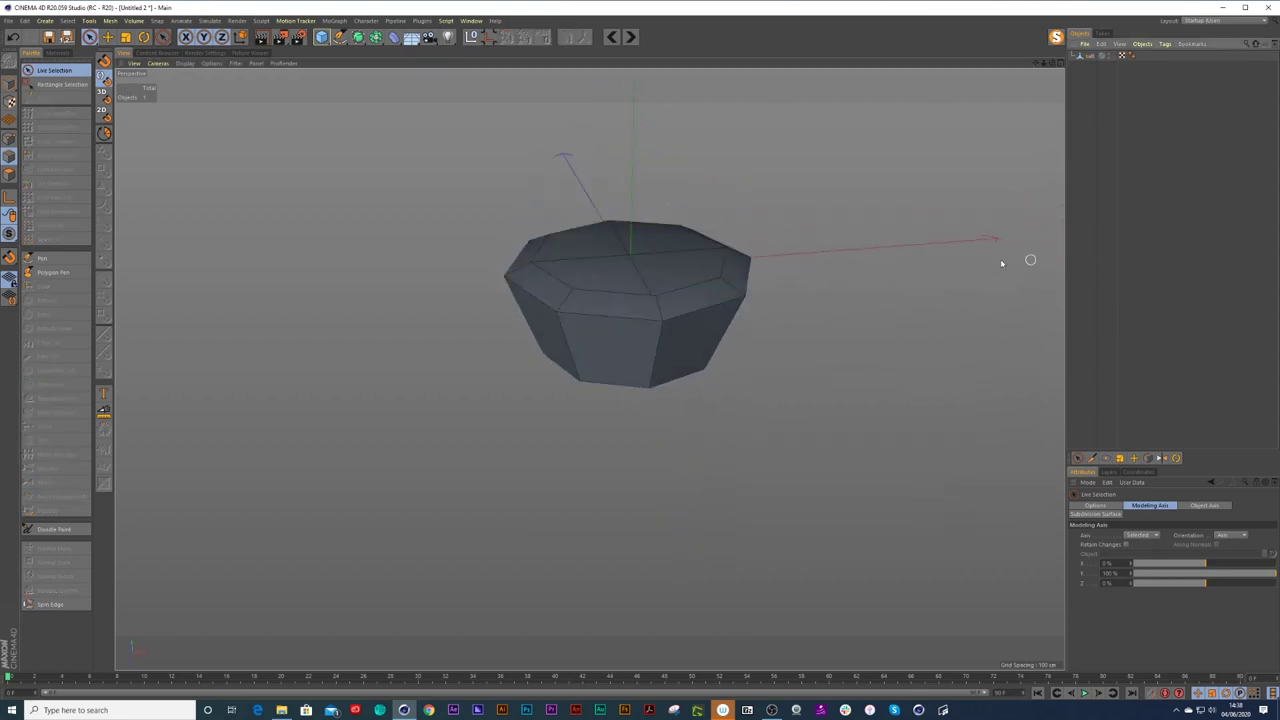
Select the salt object and place it under a new Subdivision Surface as its parent.
alt+drag(757, 243, 628, 354)
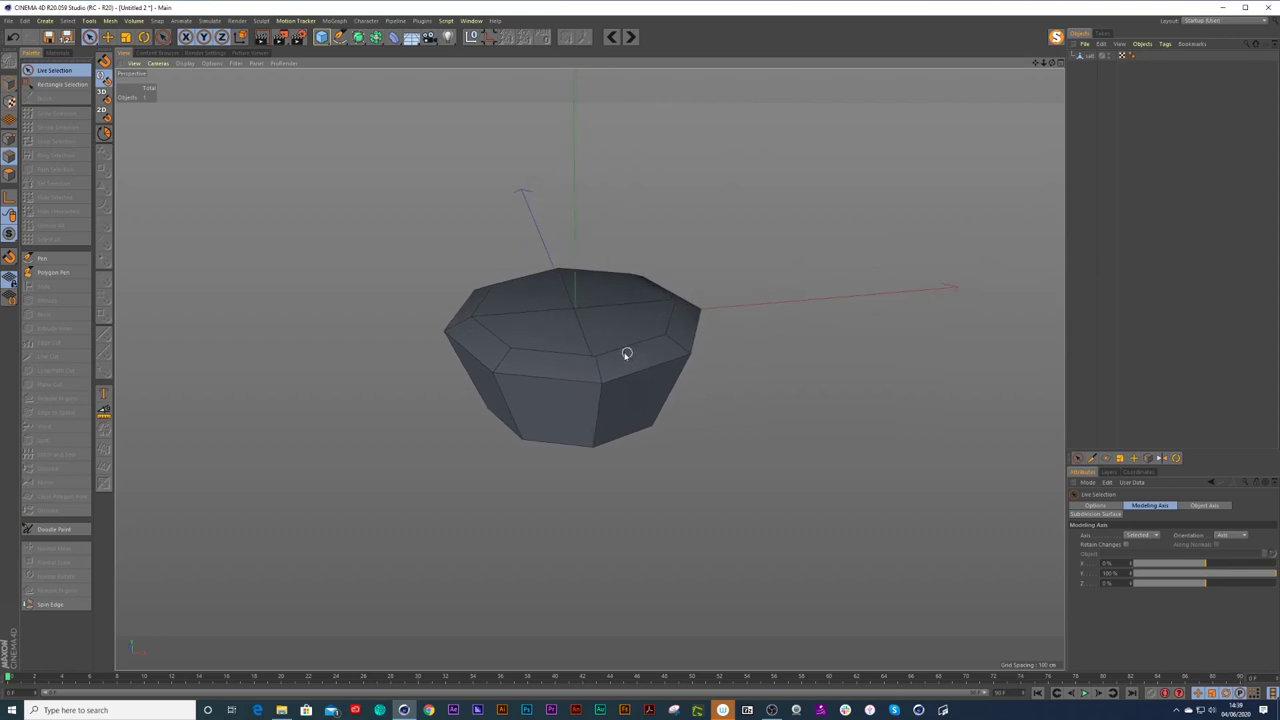
click(1089, 56)
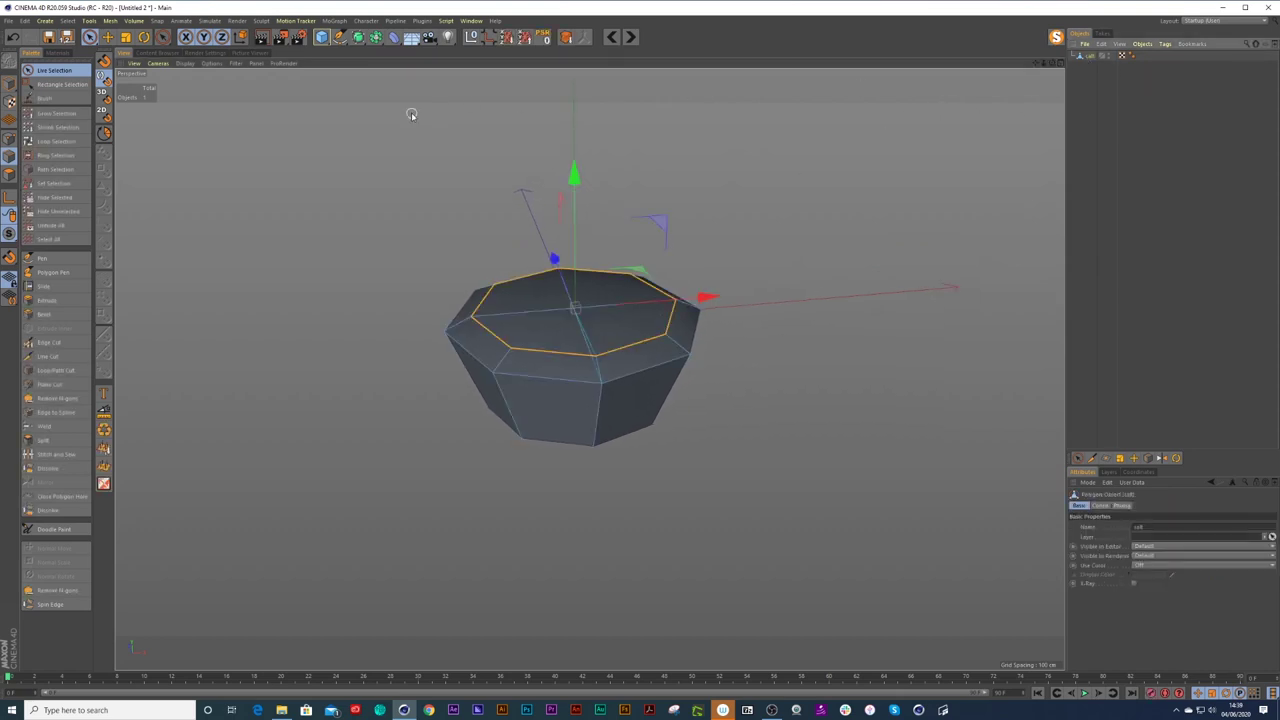
drag(378, 40, 395, 48)
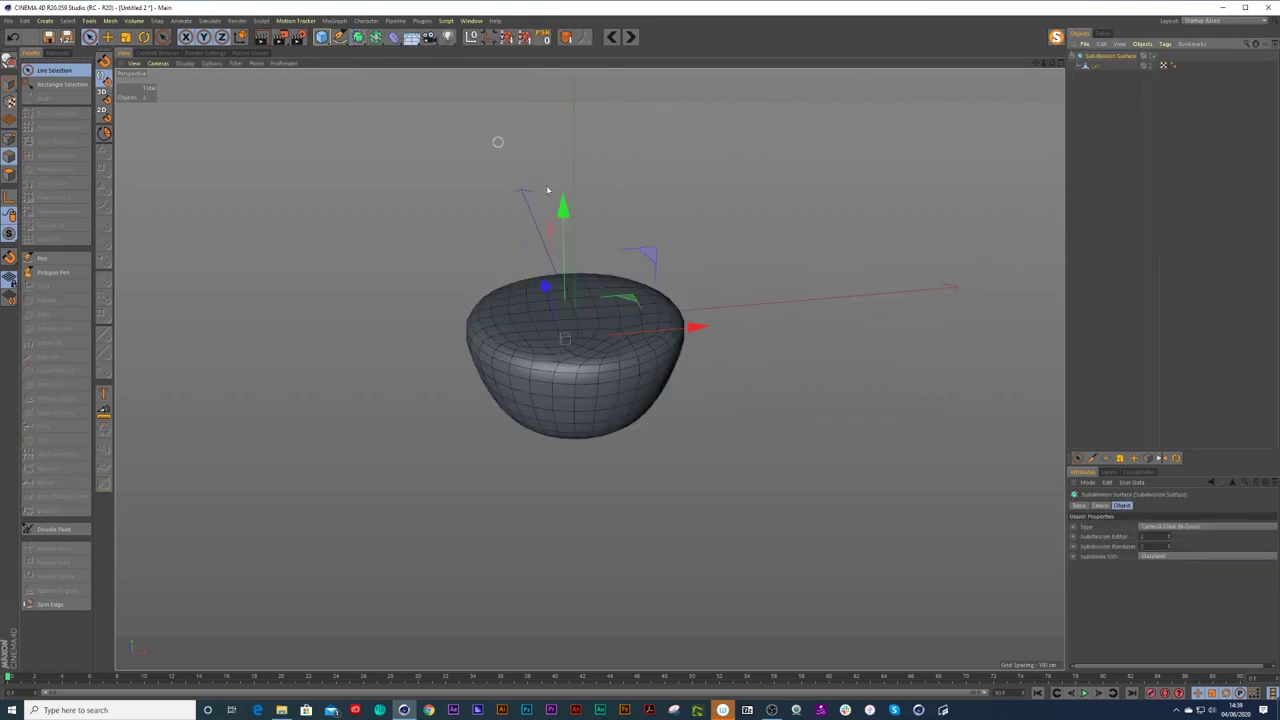
alt+drag(576, 381, 591, 354)
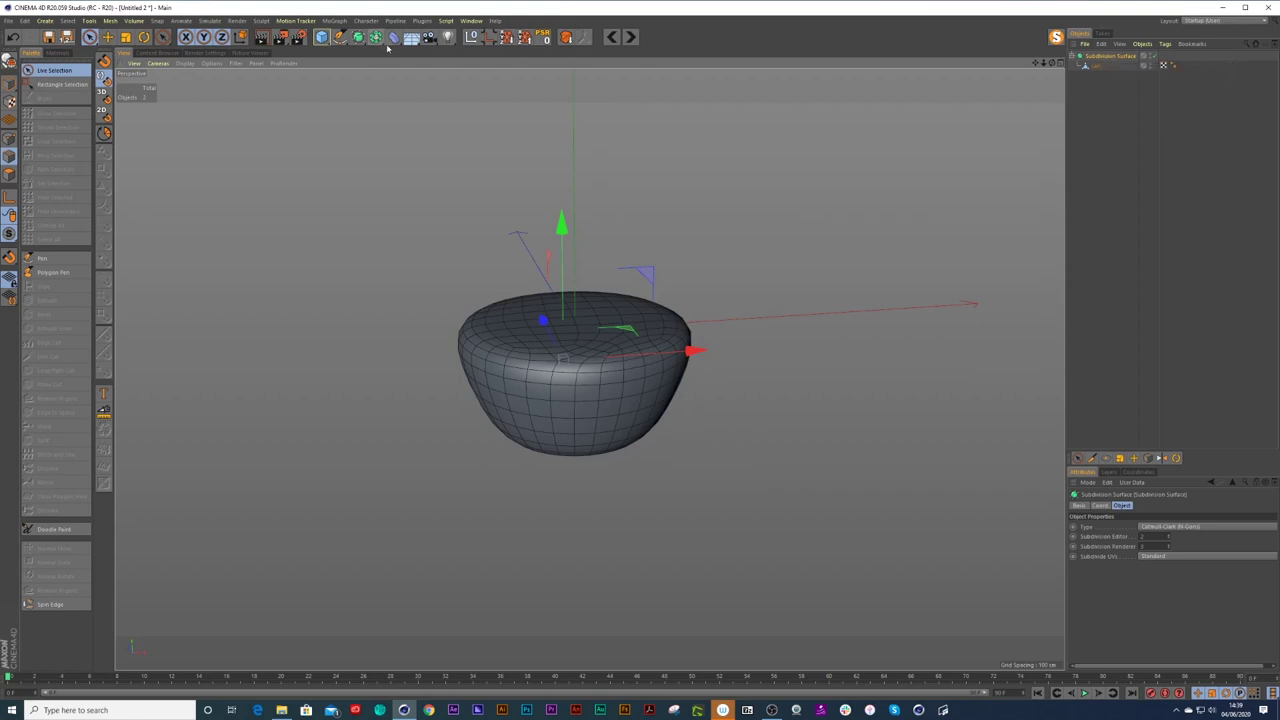
Put the Subdivision Surface inside a new parent null, and compare the salt mesh with smoothing switched off and on.
click(322, 40)
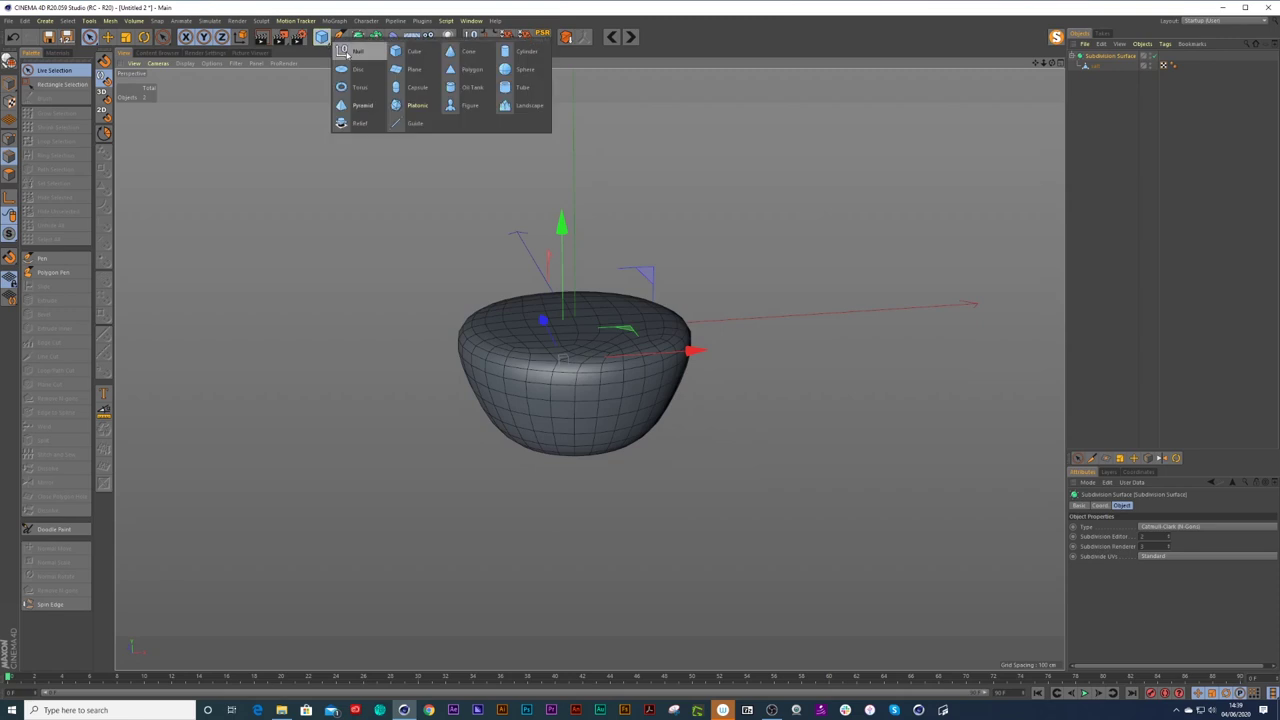
click(350, 51)
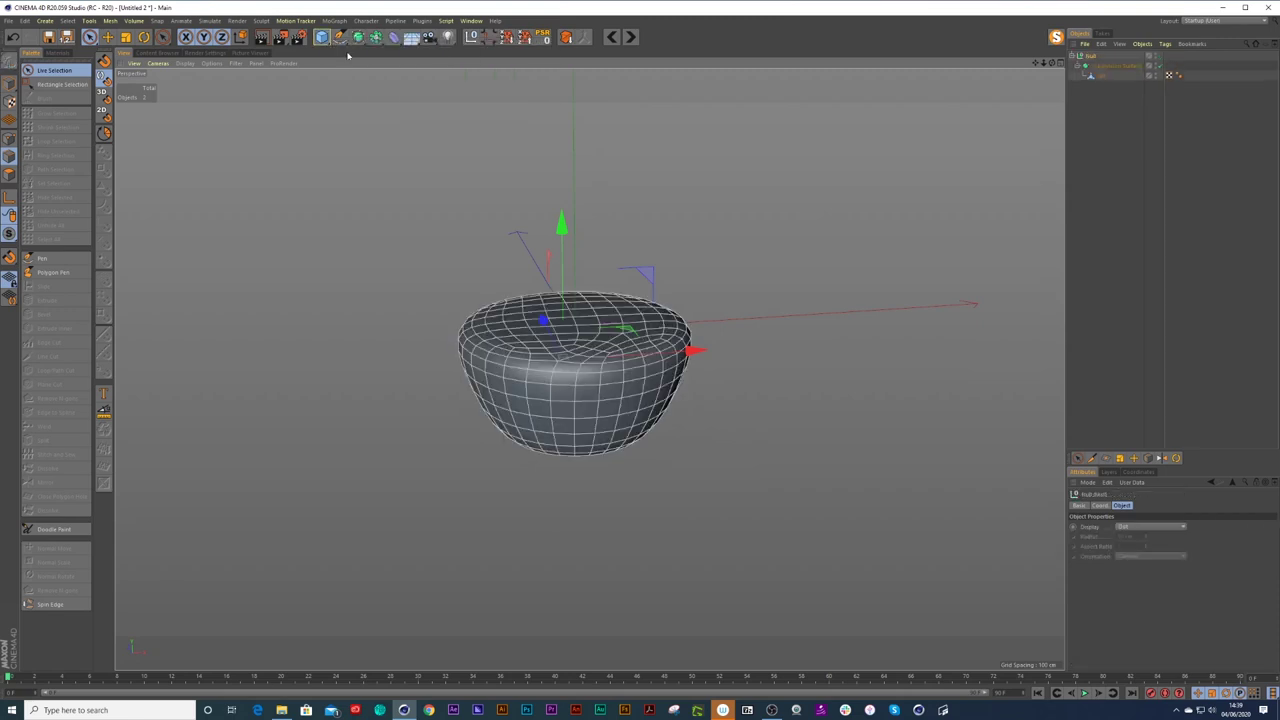
click(1100, 77)
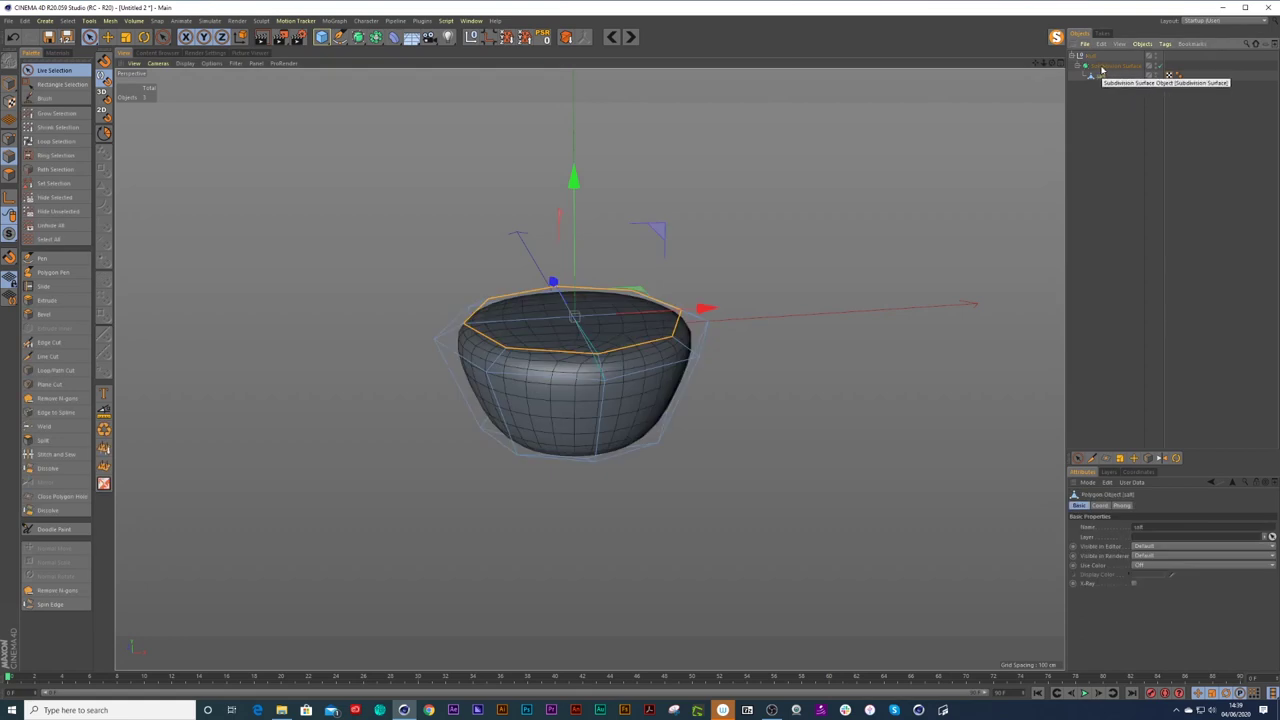
click(1100, 66)
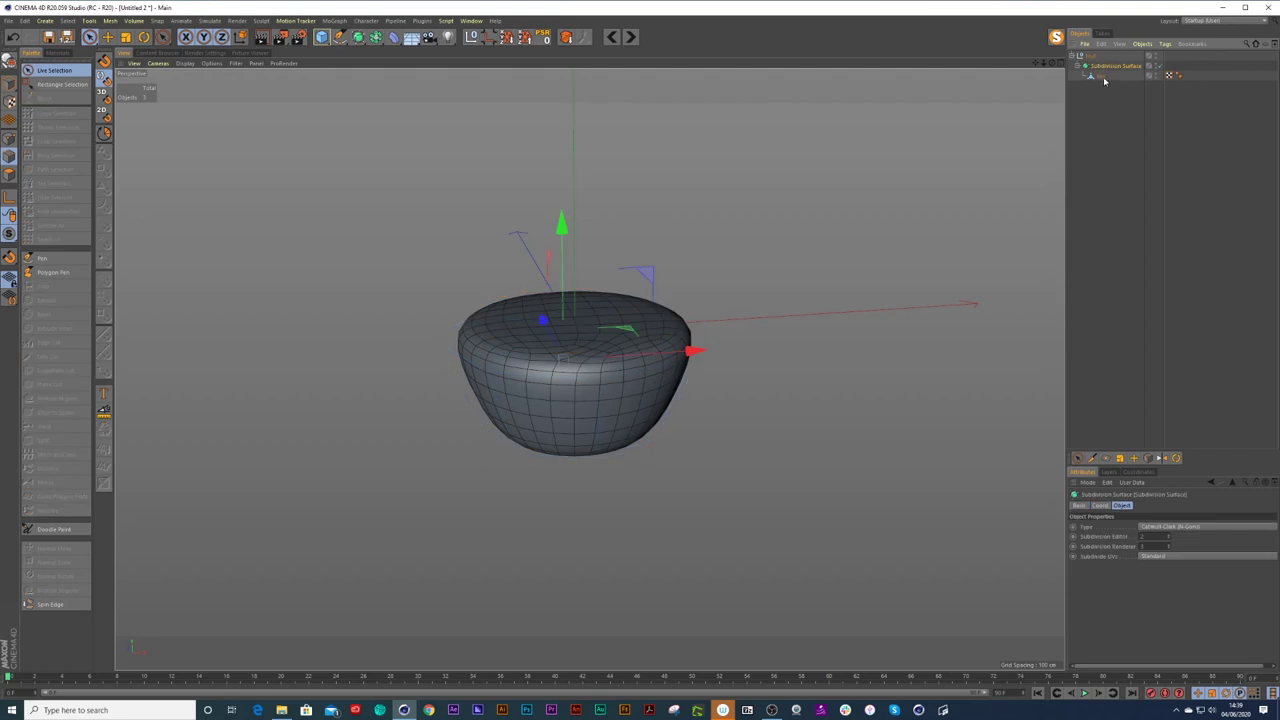
click(1160, 67)
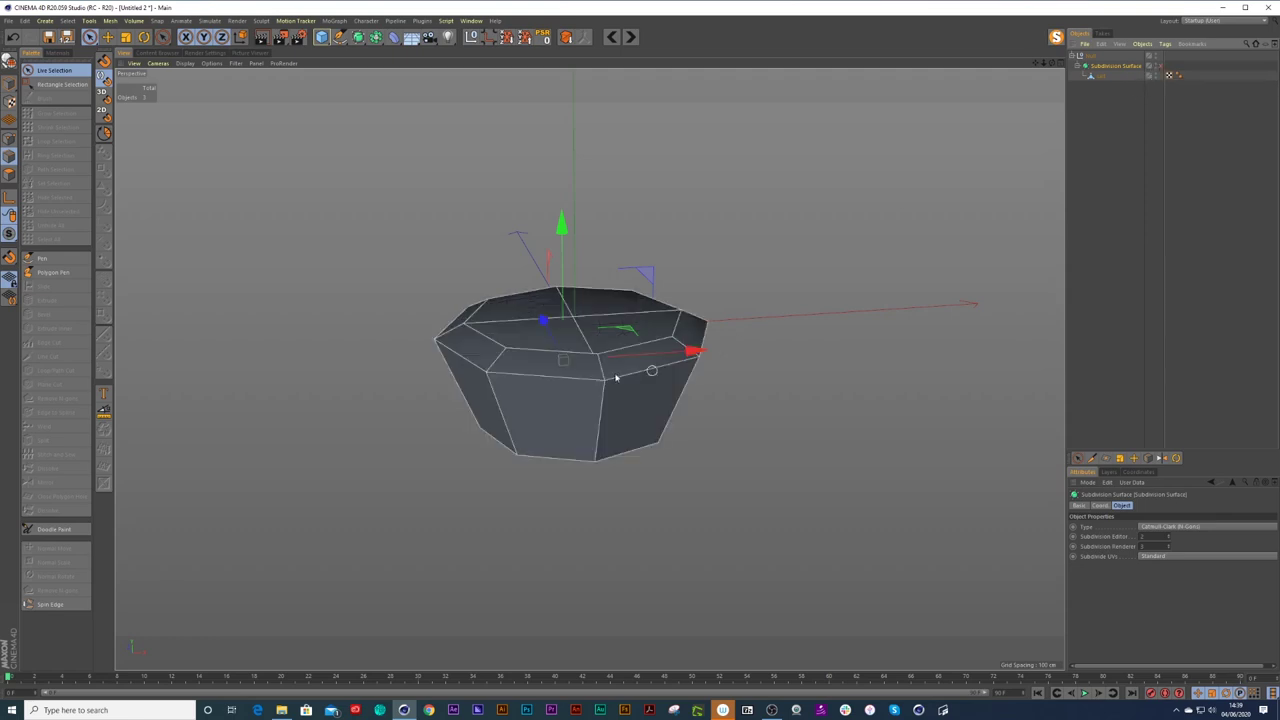
click(1160, 67)
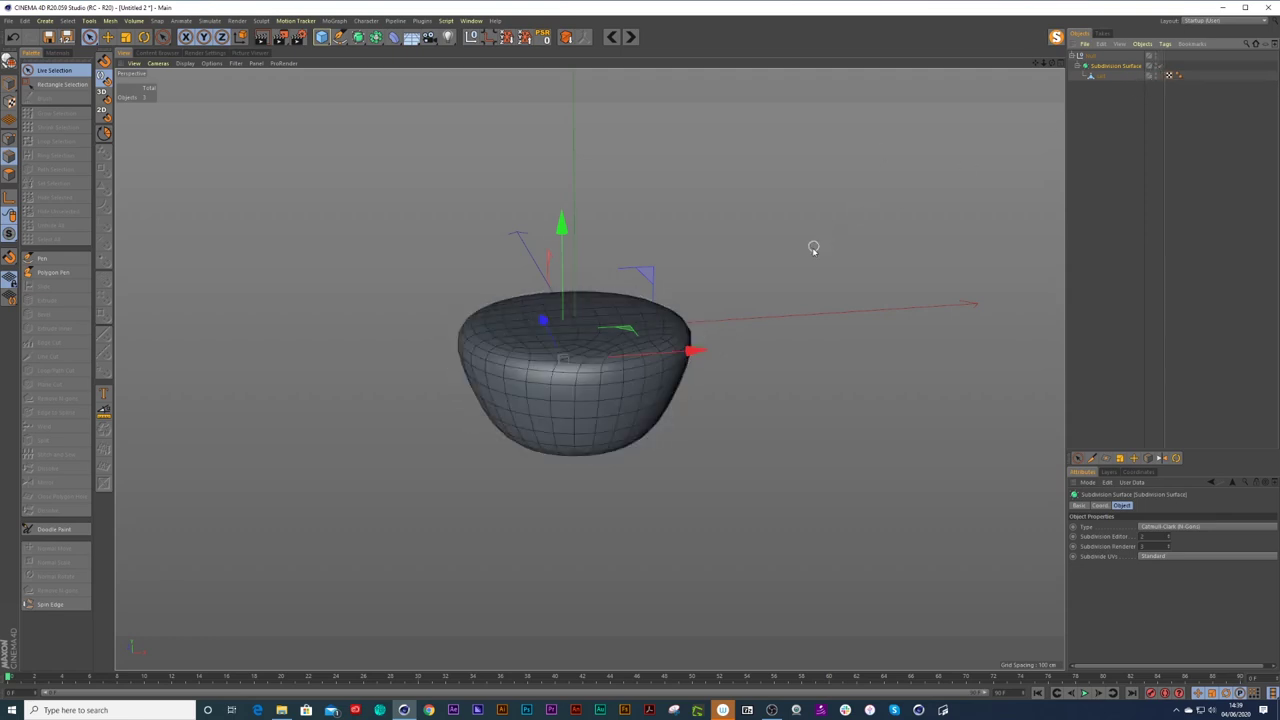
Add a Displacer deformer and place it inside the null, above the Subdivision Surface.
click(393, 37)
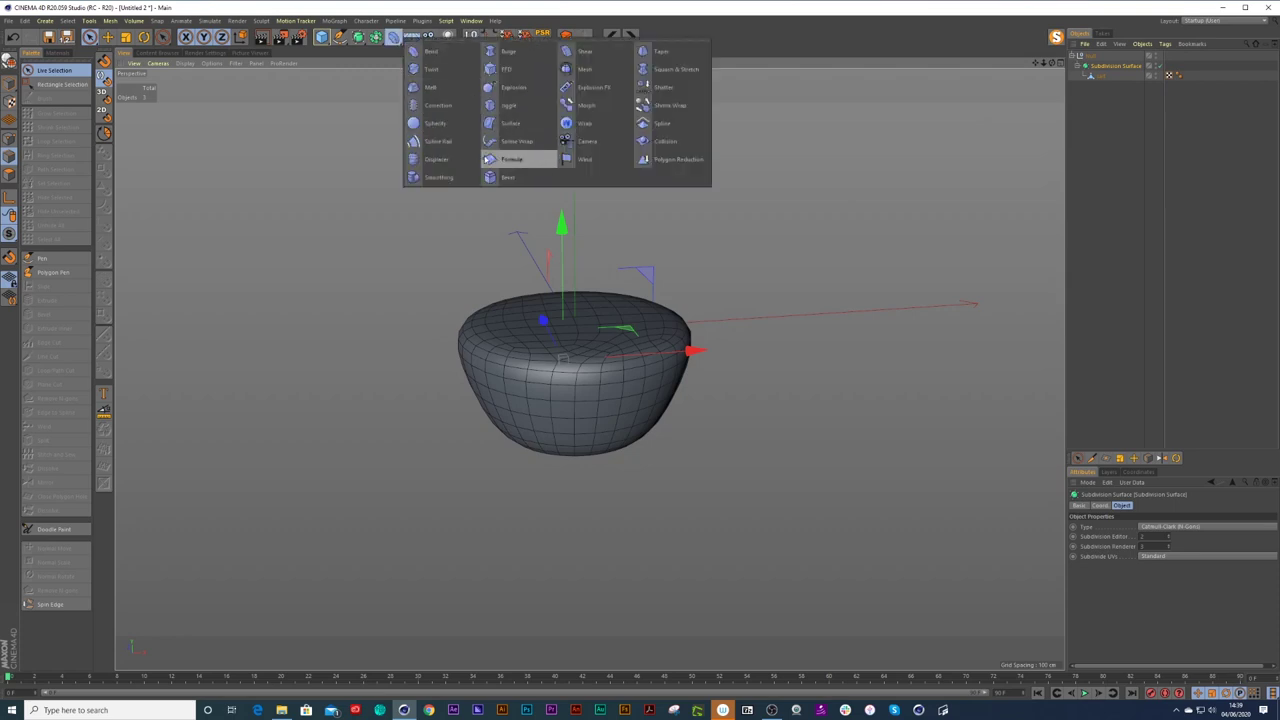
click(436, 160)
drag(1095, 57, 1095, 74)
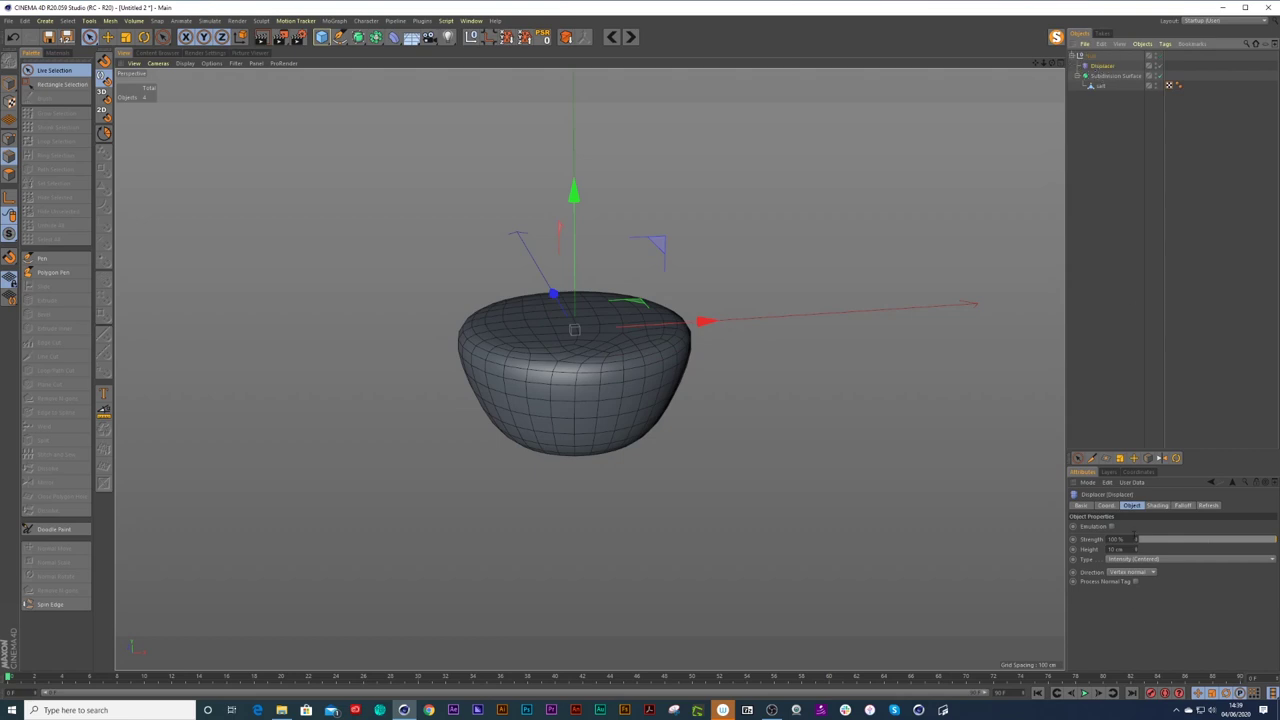
Assign a Noise shader to the Displacer's shading and inspect the roughened salt surface.
click(1156, 505)
click(1106, 537)
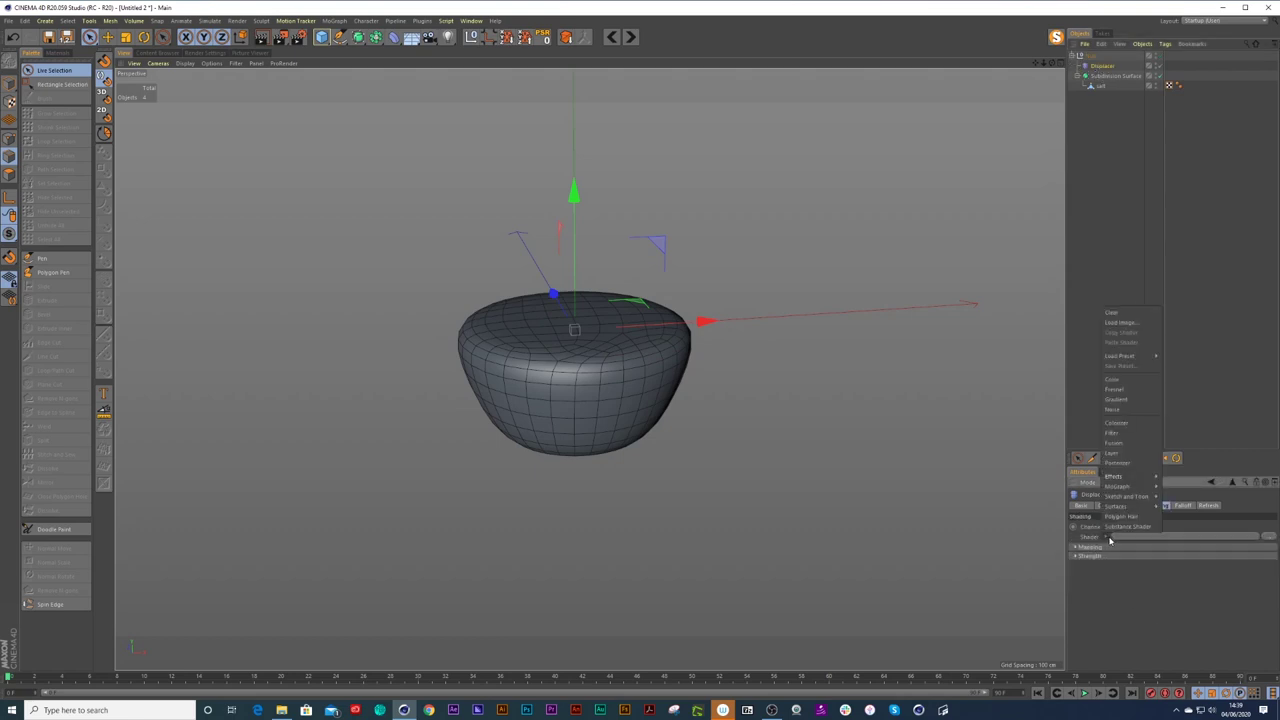
click(1119, 410)
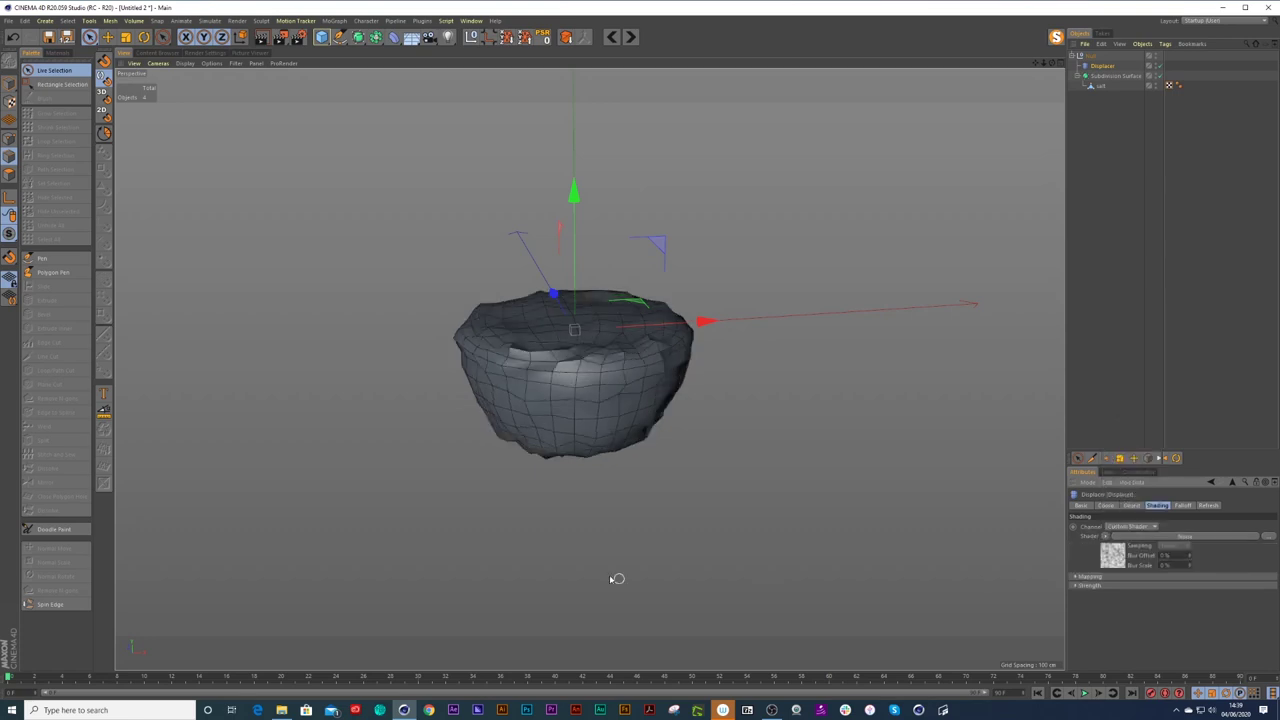
mouse_move(603, 426)
alt+mouse_down()
mouse_move(497, 347)
mouse_move(550, 416)
alt+mouse_up()
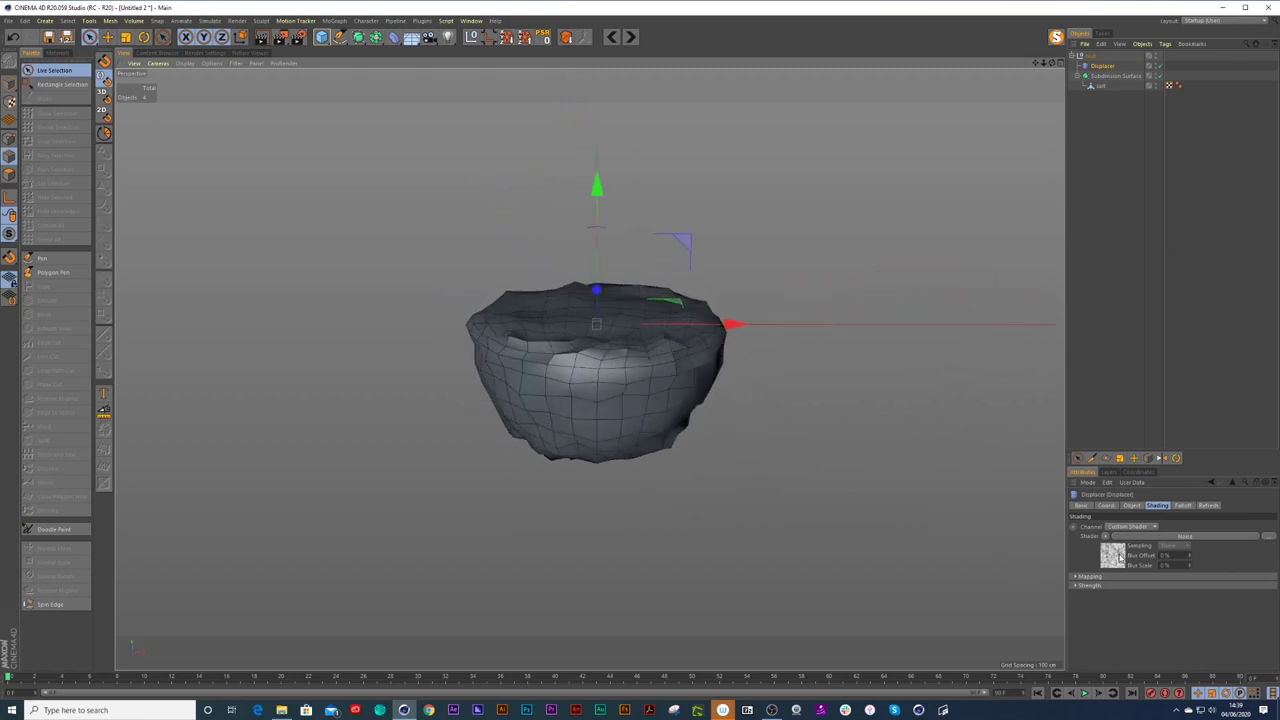
Open the Displacer's Noise shader and increase its Global Scale to about 421 % for broader bumps.
click(1113, 555)
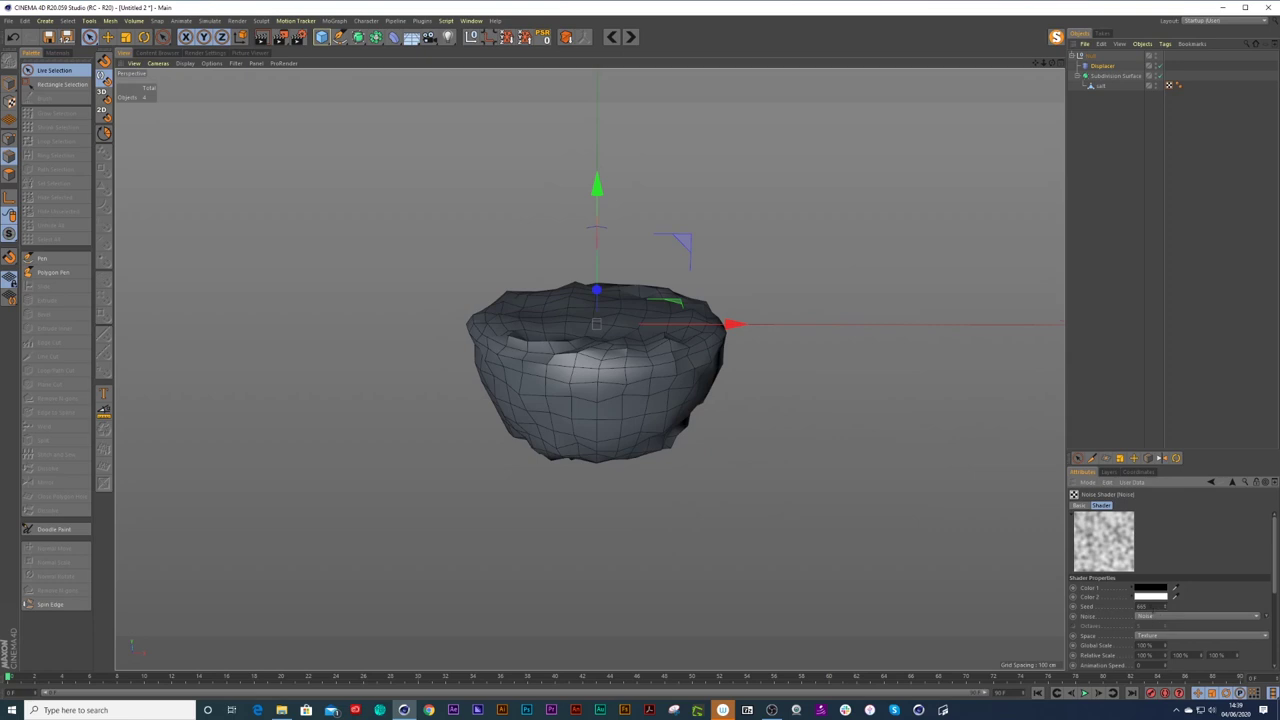
drag(1165, 650, 1149, 487)
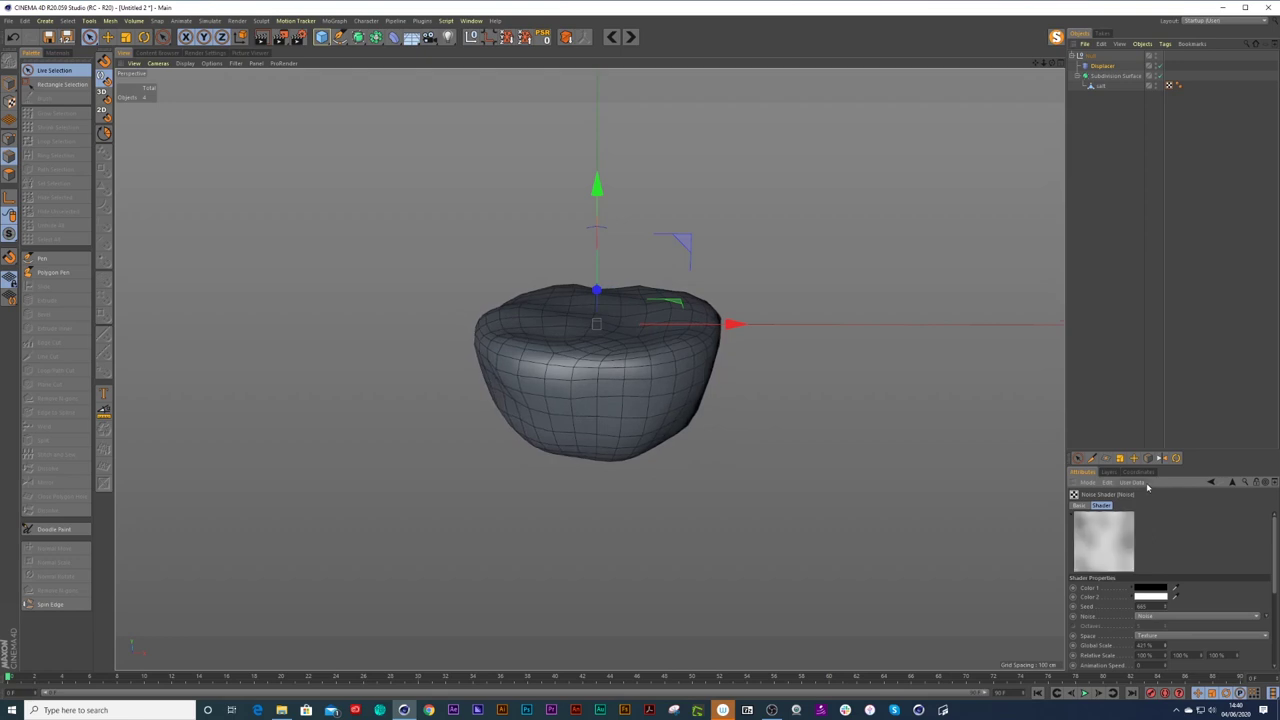
alt+drag(648, 374, 665, 375)
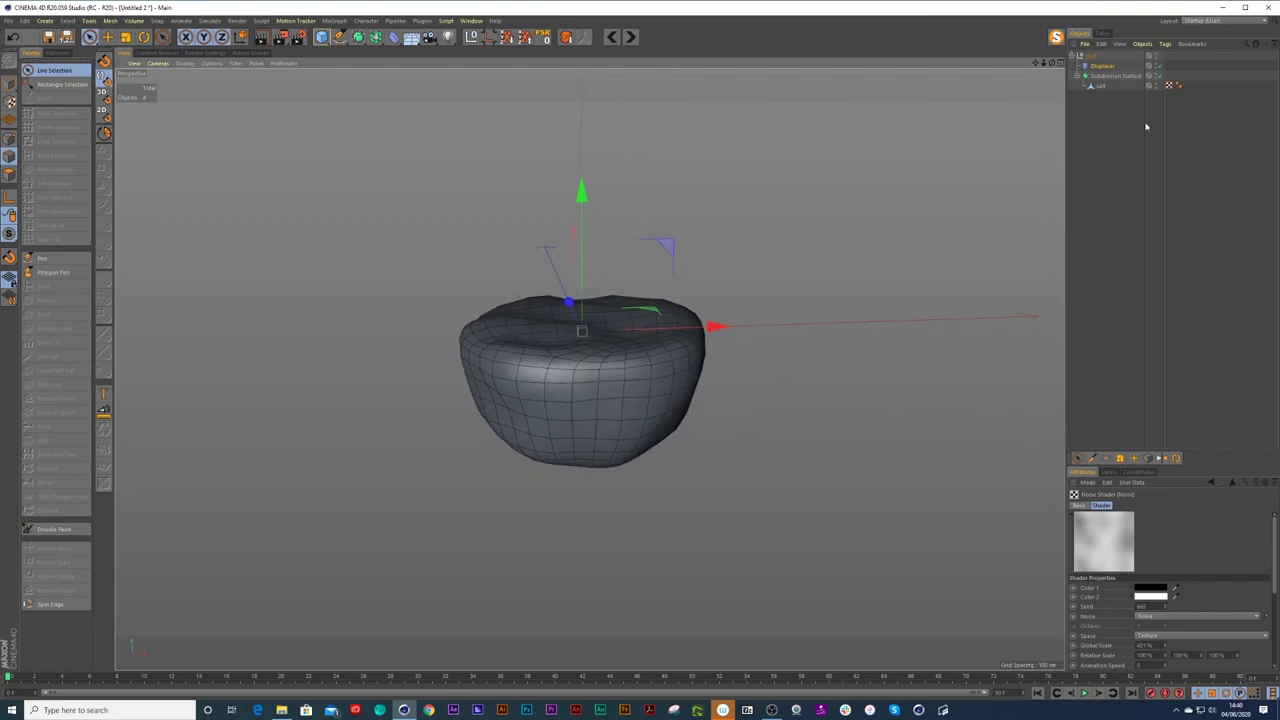
Increase the Displacer's Height to about 26 cm, inspect the salt from several angles, and collapse the parent null's hierarchy.
click(1110, 90)
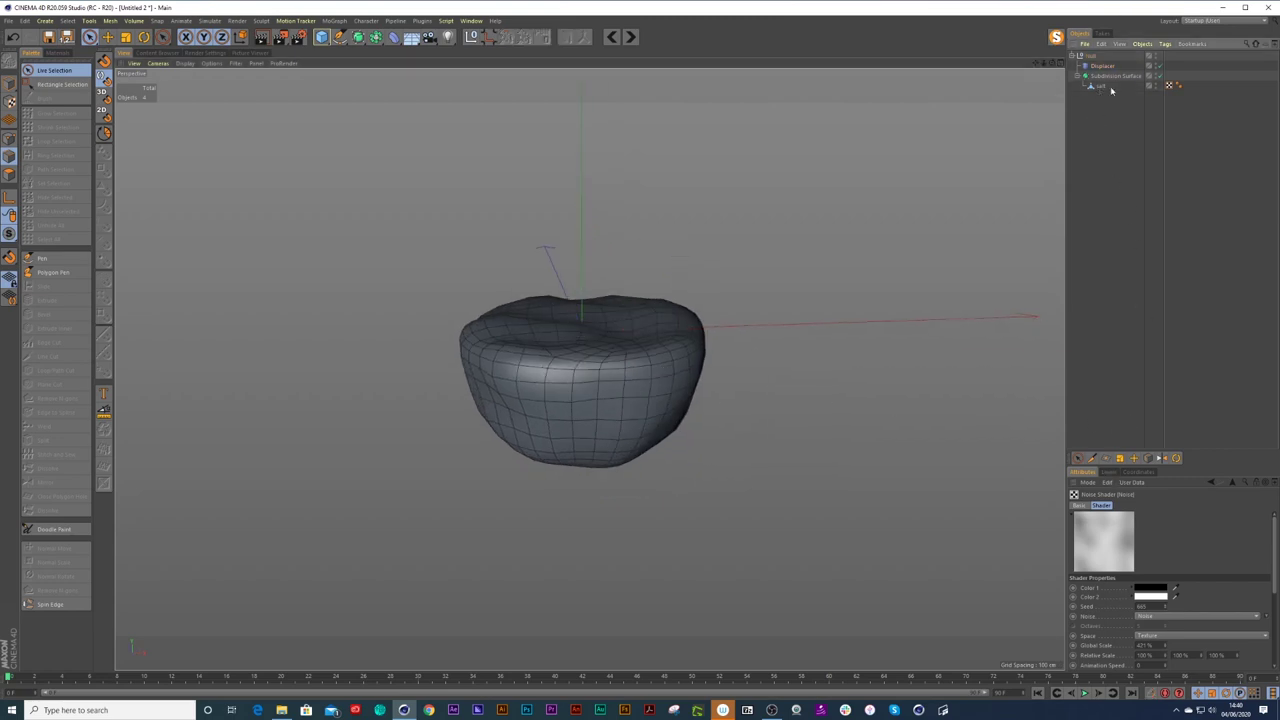
click(1100, 66)
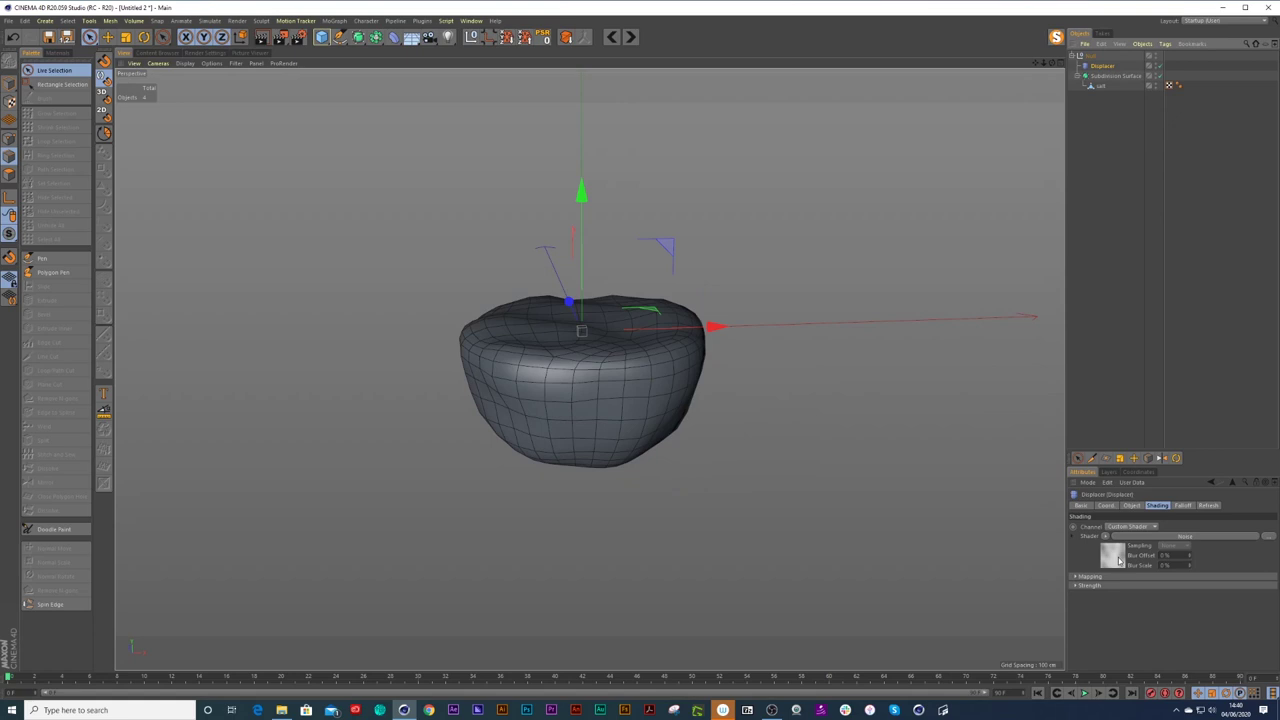
click(1131, 505)
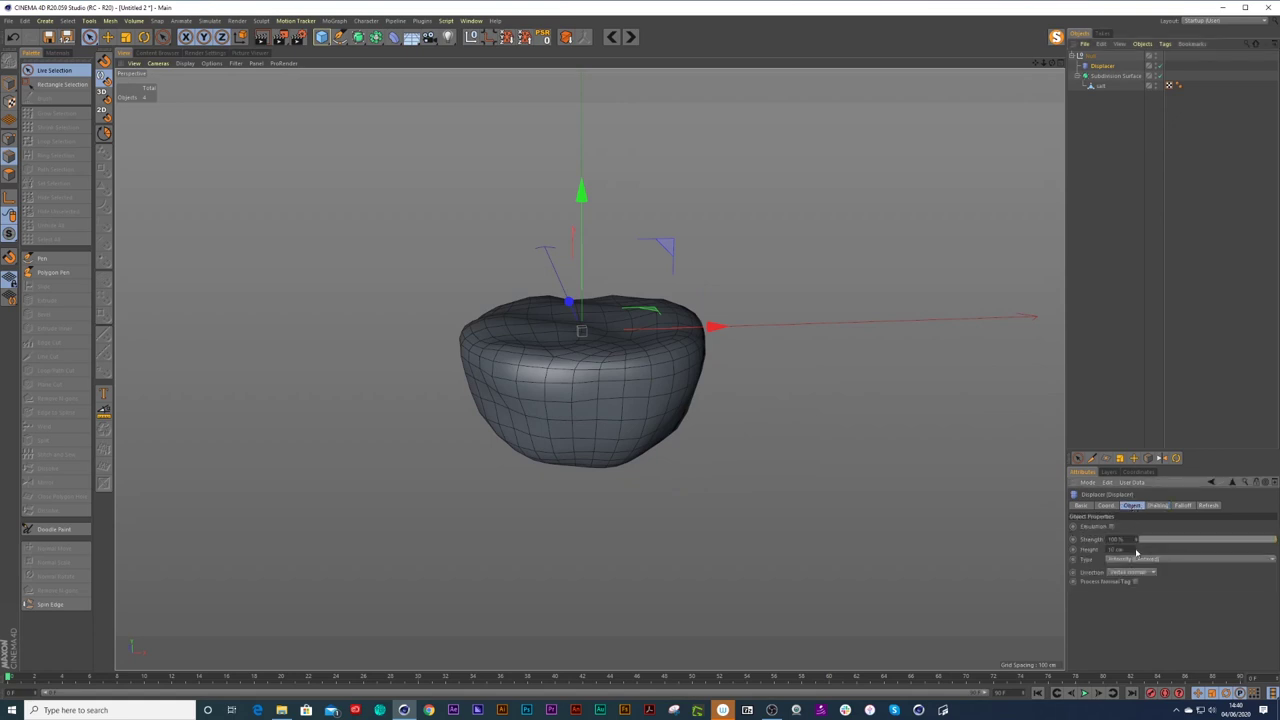
drag(1136, 552, 1130, 535)
mouse_move(709, 410)
alt+mouse_down()
mouse_move(694, 380)
mouse_move(677, 400)
mouse_move(694, 436)
mouse_move(676, 410)
mouse_move(700, 409)
alt+mouse_up()
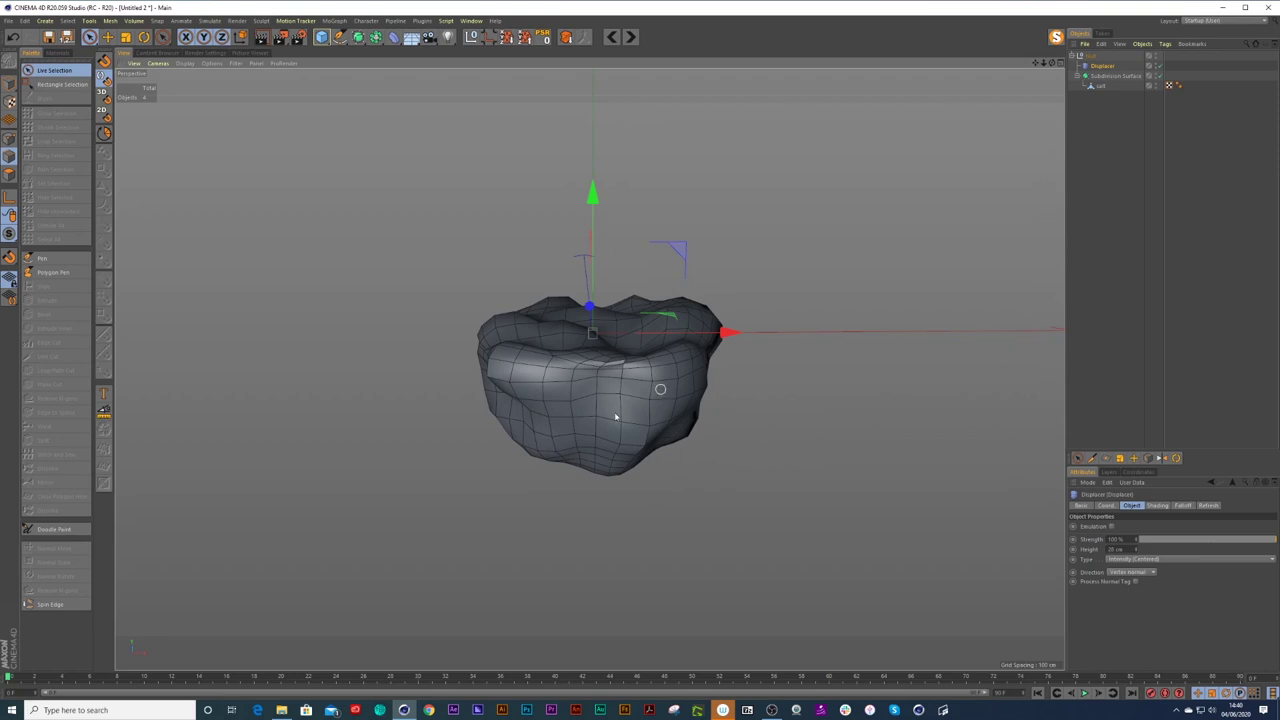
alt+drag(566, 443, 593, 420)
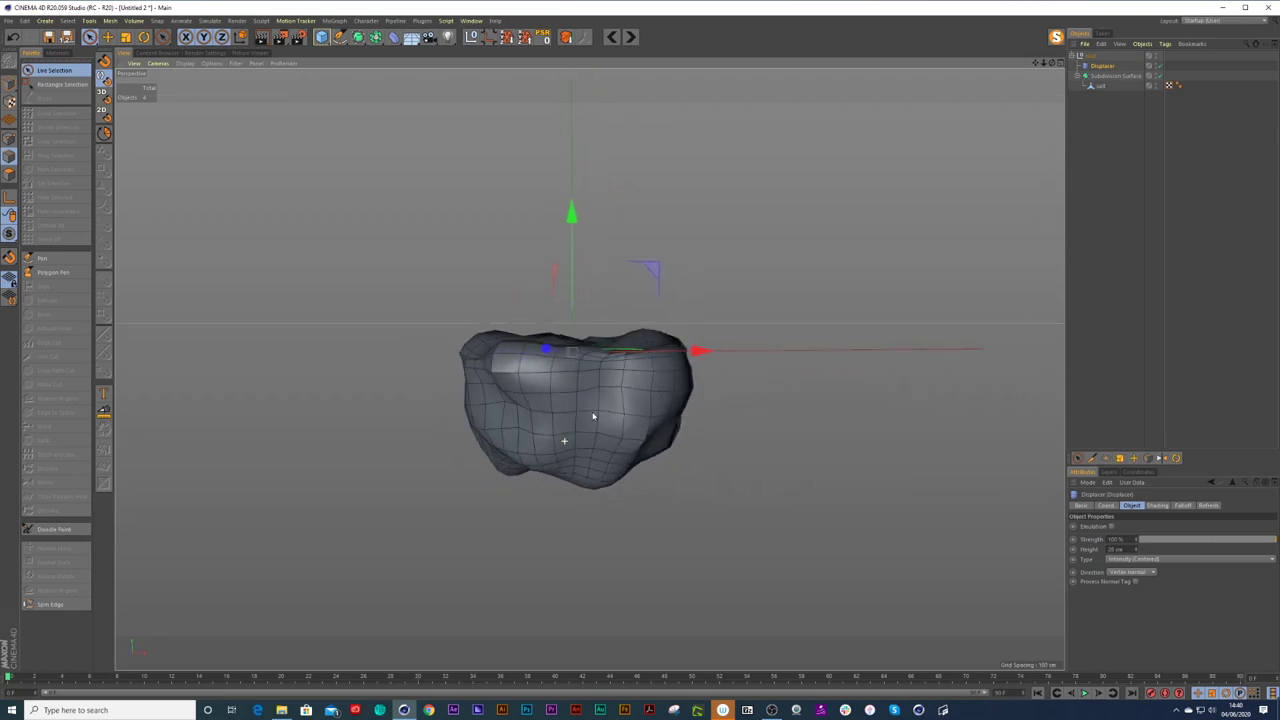
alt+drag(529, 374, 850, 176)
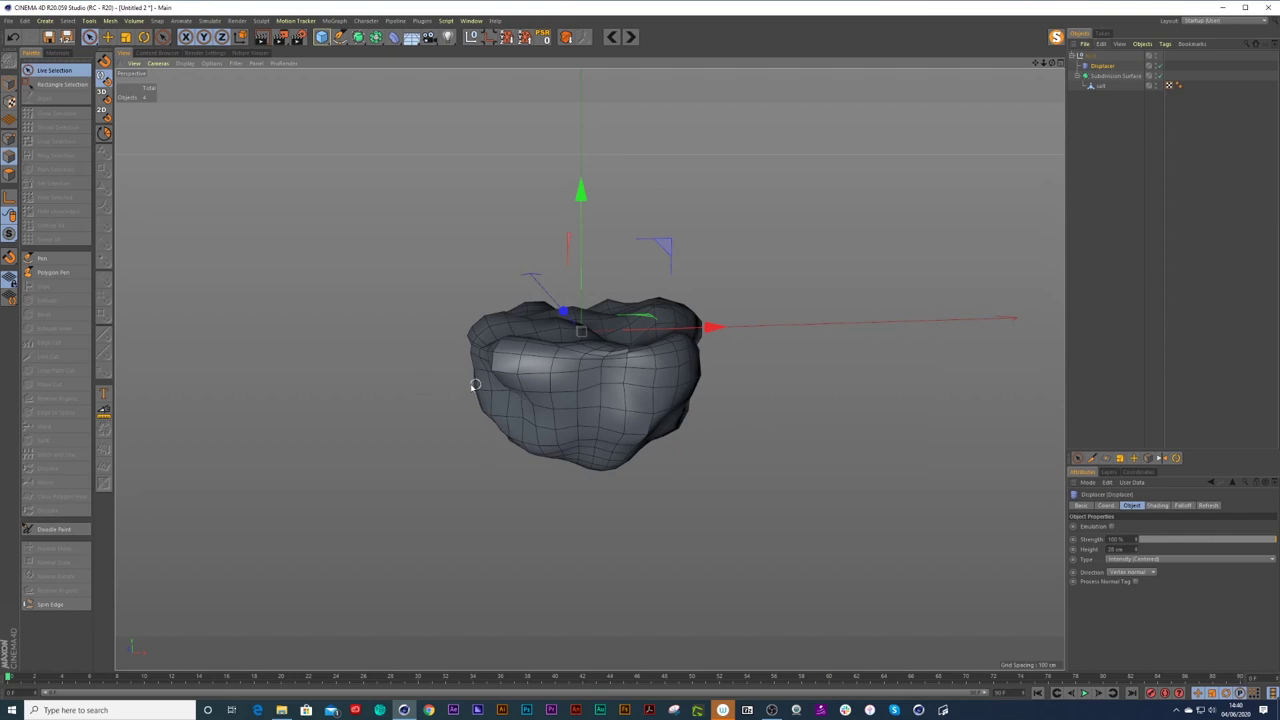
mouse_move(514, 371)
alt+mouse_down()
mouse_move(503, 377)
mouse_move(509, 366)
alt+mouse_up()
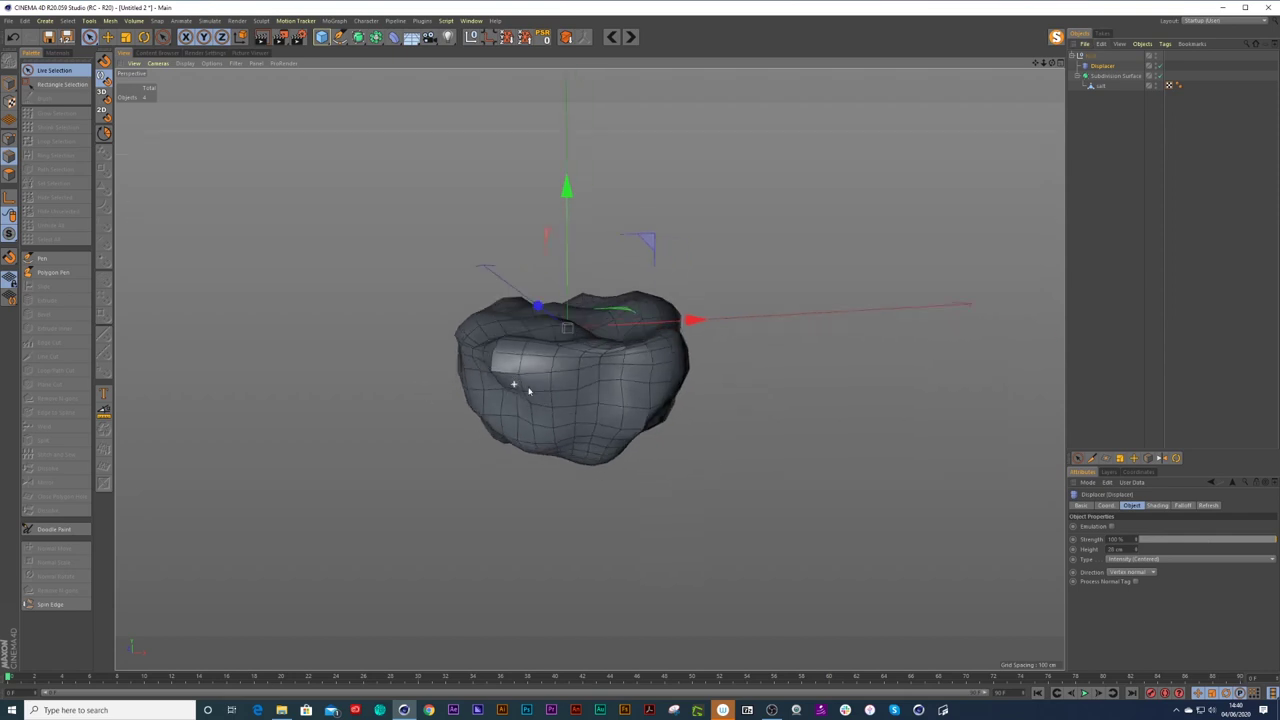
click(1093, 57)
click(1071, 56)
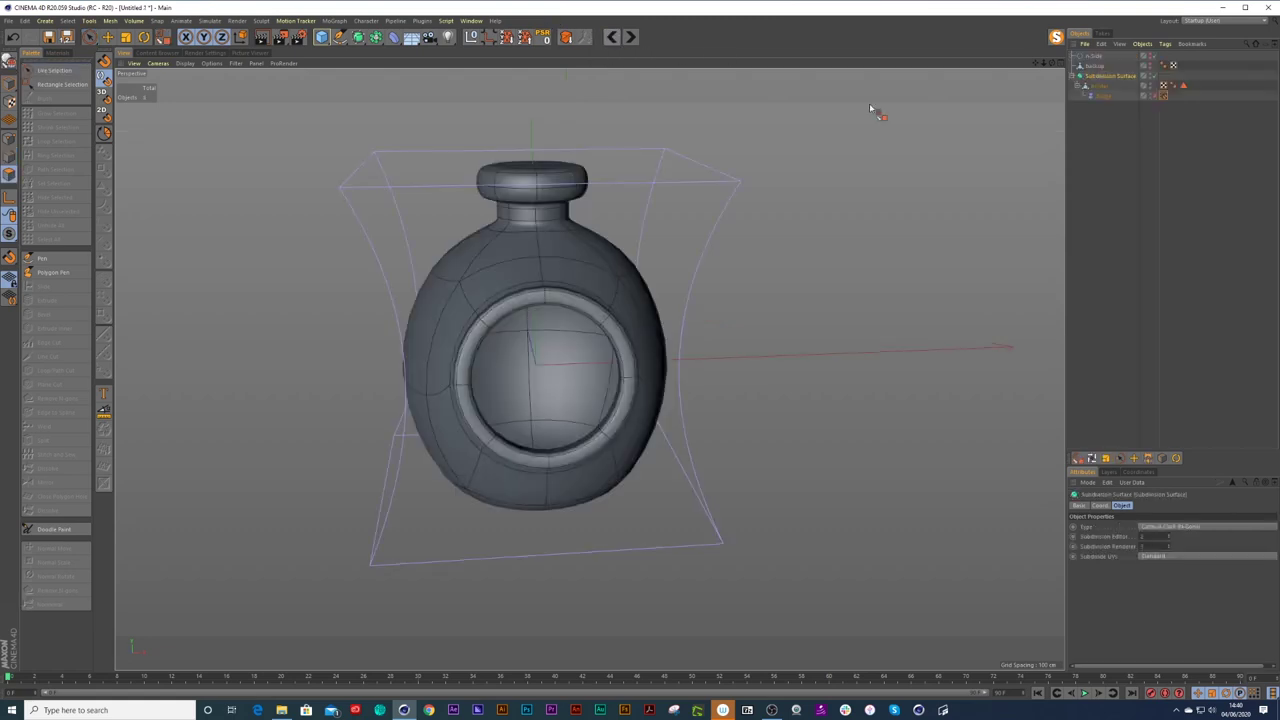
In the bottle document, group all of its objects under a null named holder.
click(1094, 57)
shift+click(1103, 97)
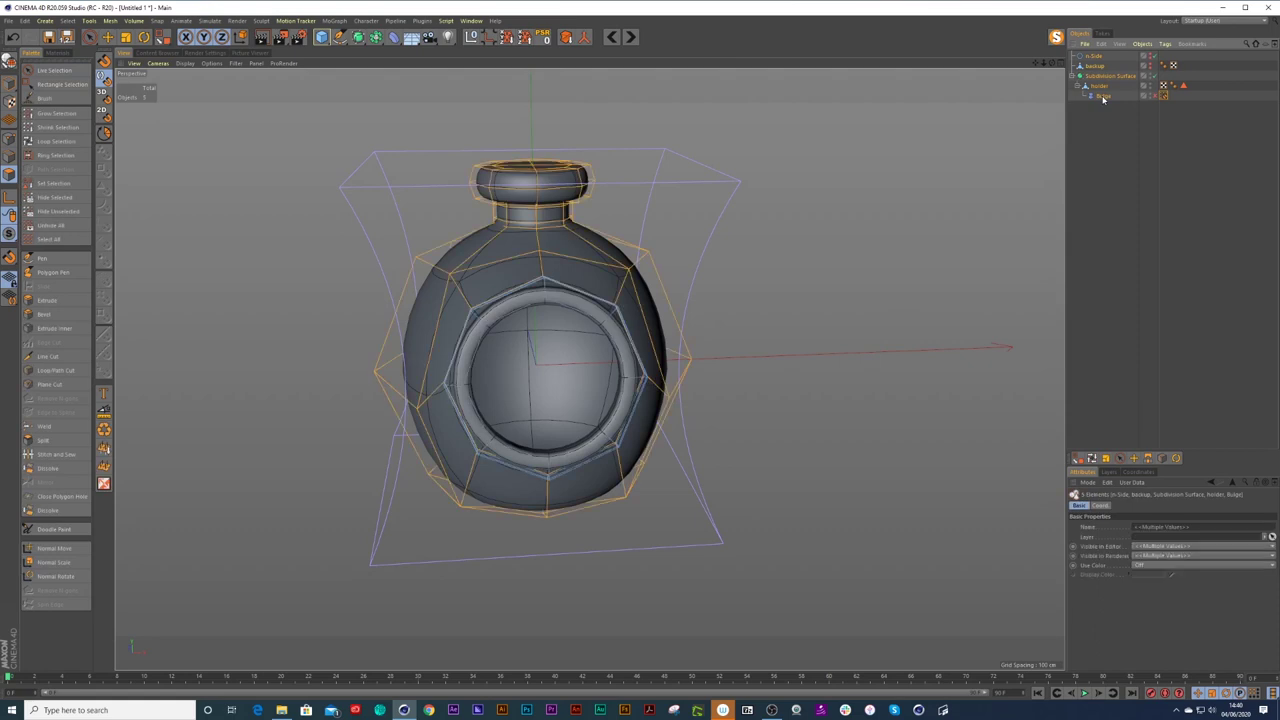
key(alt+g)
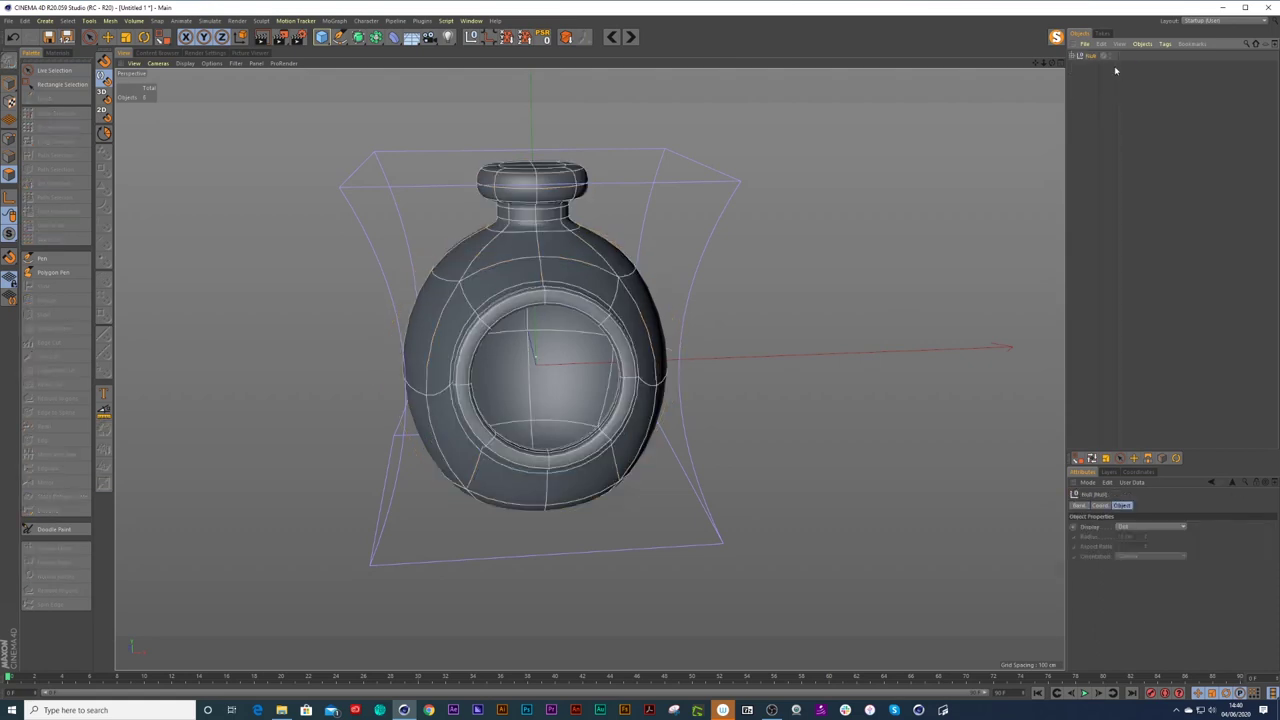
double_click(1093, 57)
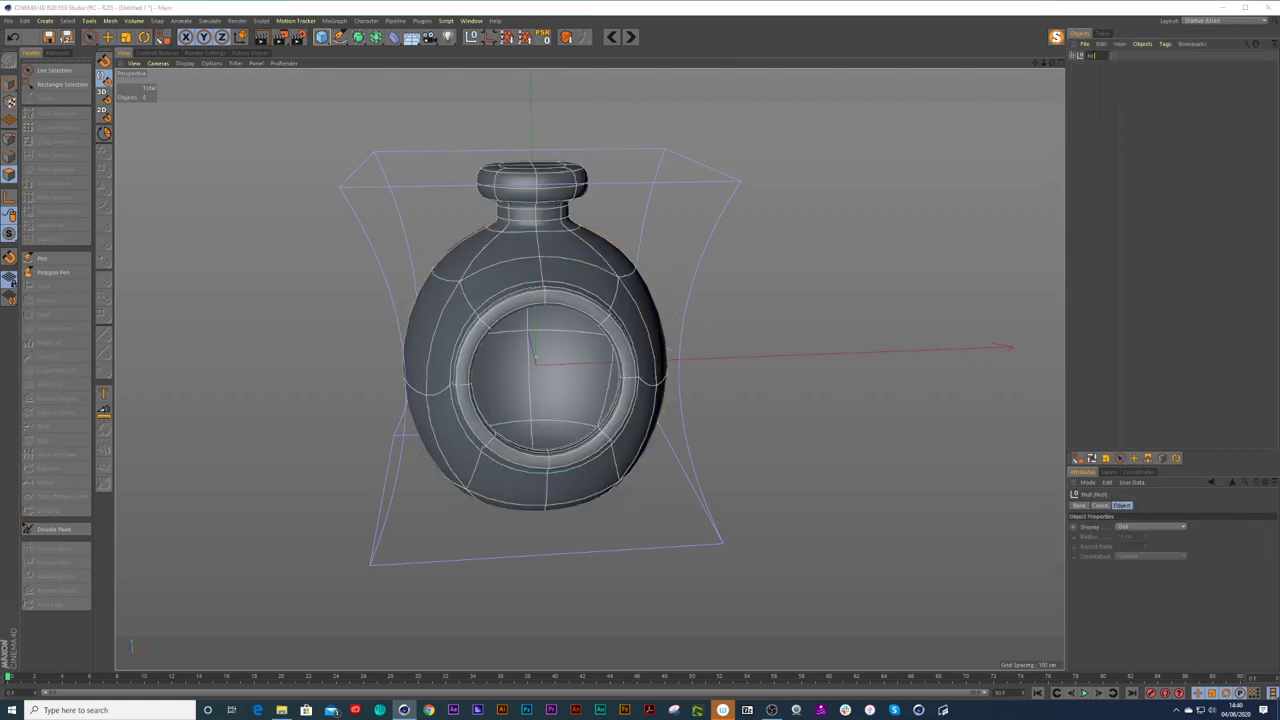
key(Return)
Paste a copy of the bottle's Subdivision Surface hierarchy and group it under a separate null named salt.
key(ctrl+v)
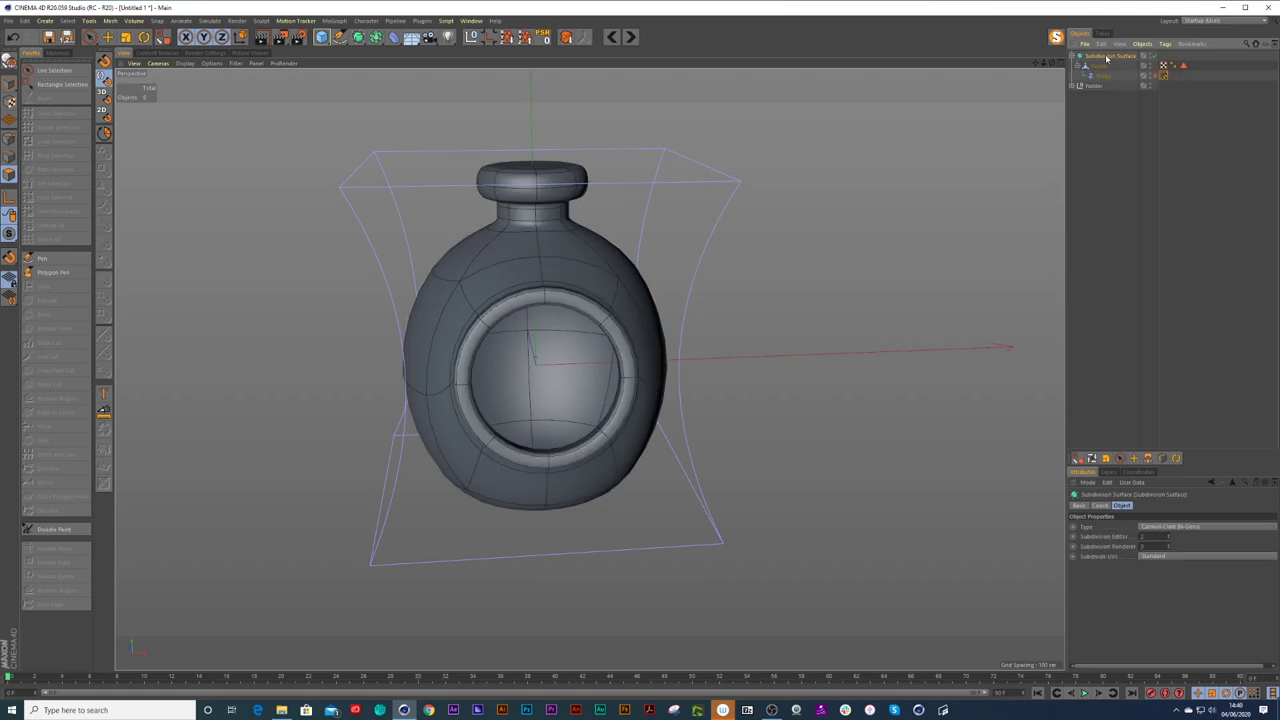
ctrl+click(1105, 77)
key(alt+g)
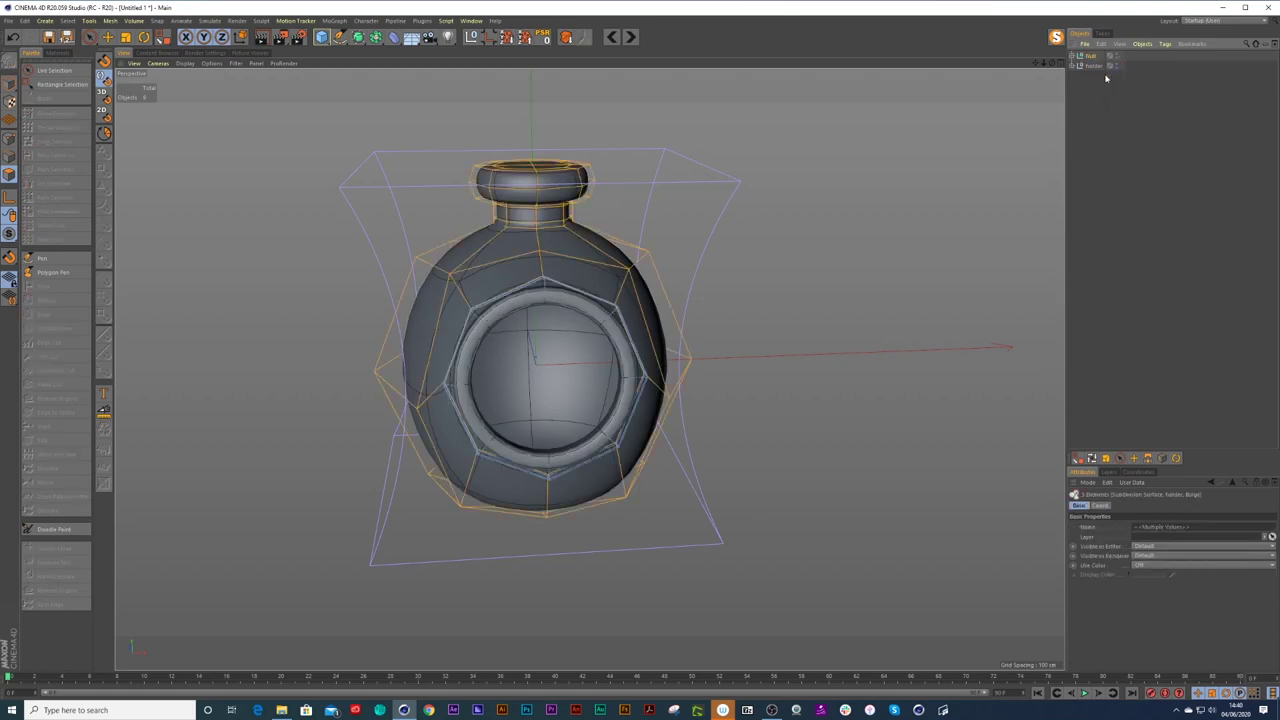
double_click(1093, 57)
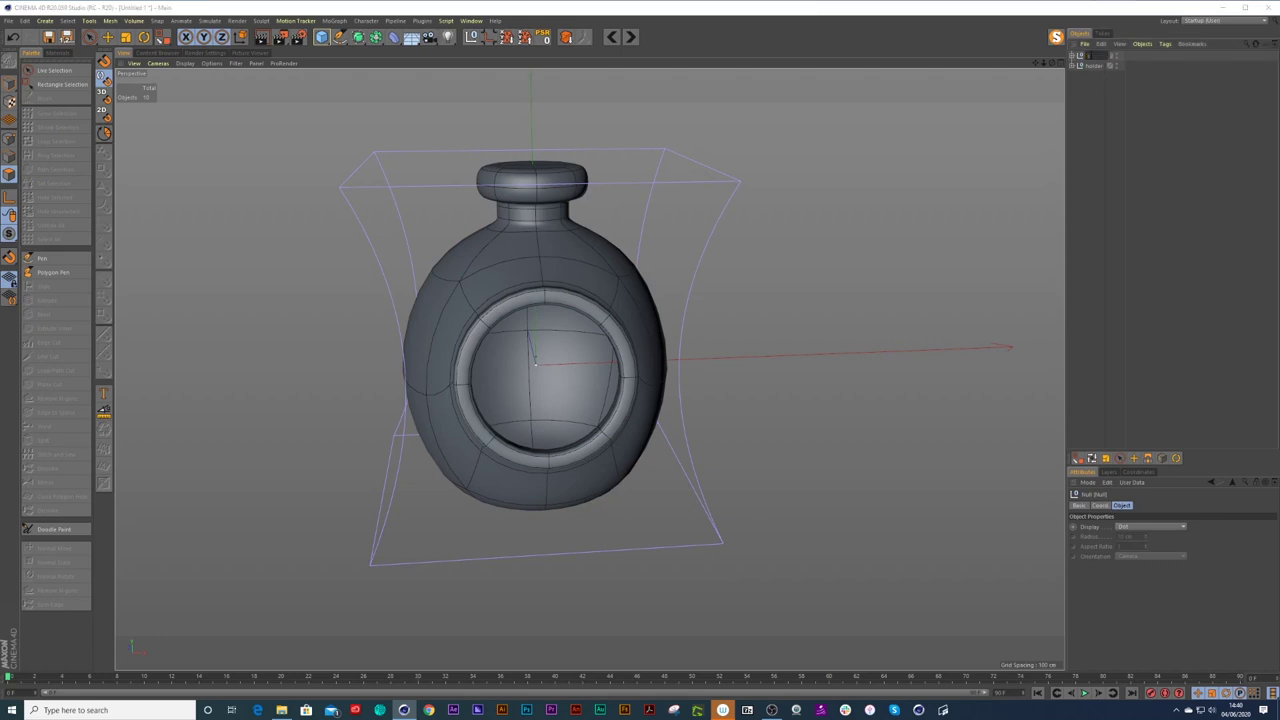
text(sal)
key(Return)
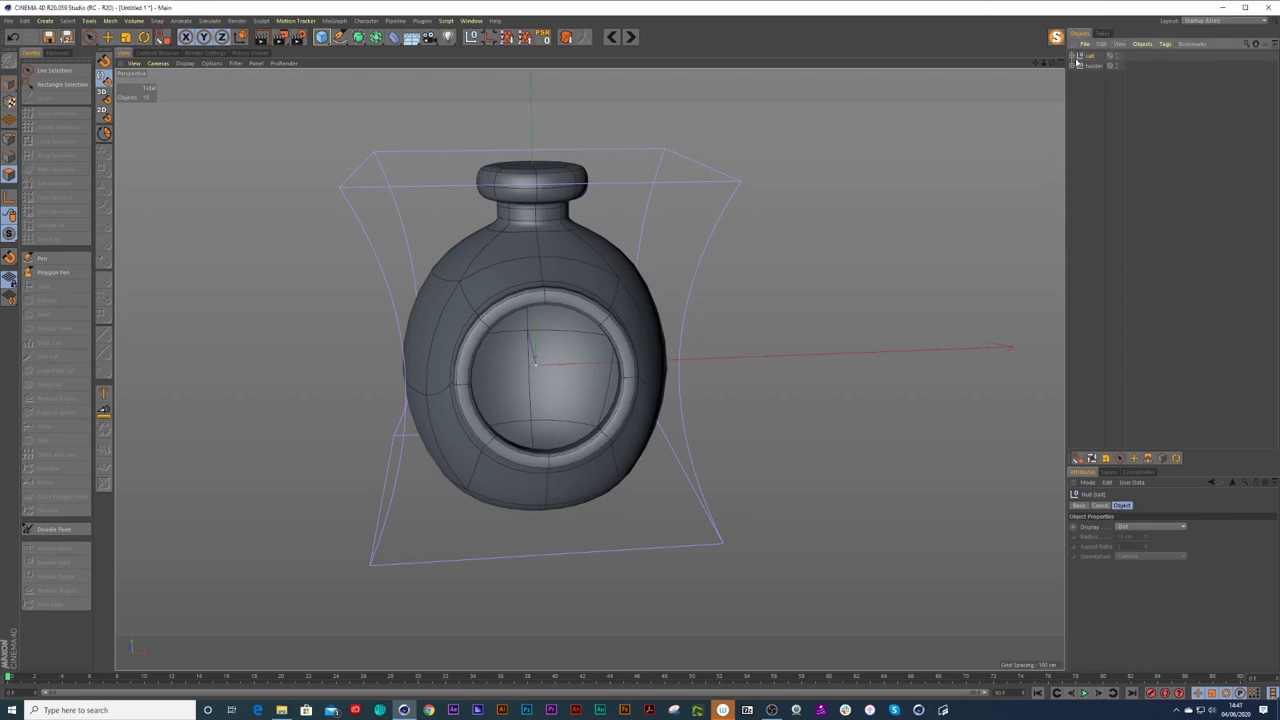
Expand the holder group and try to delete its Bulge deformer.
click(1074, 66)
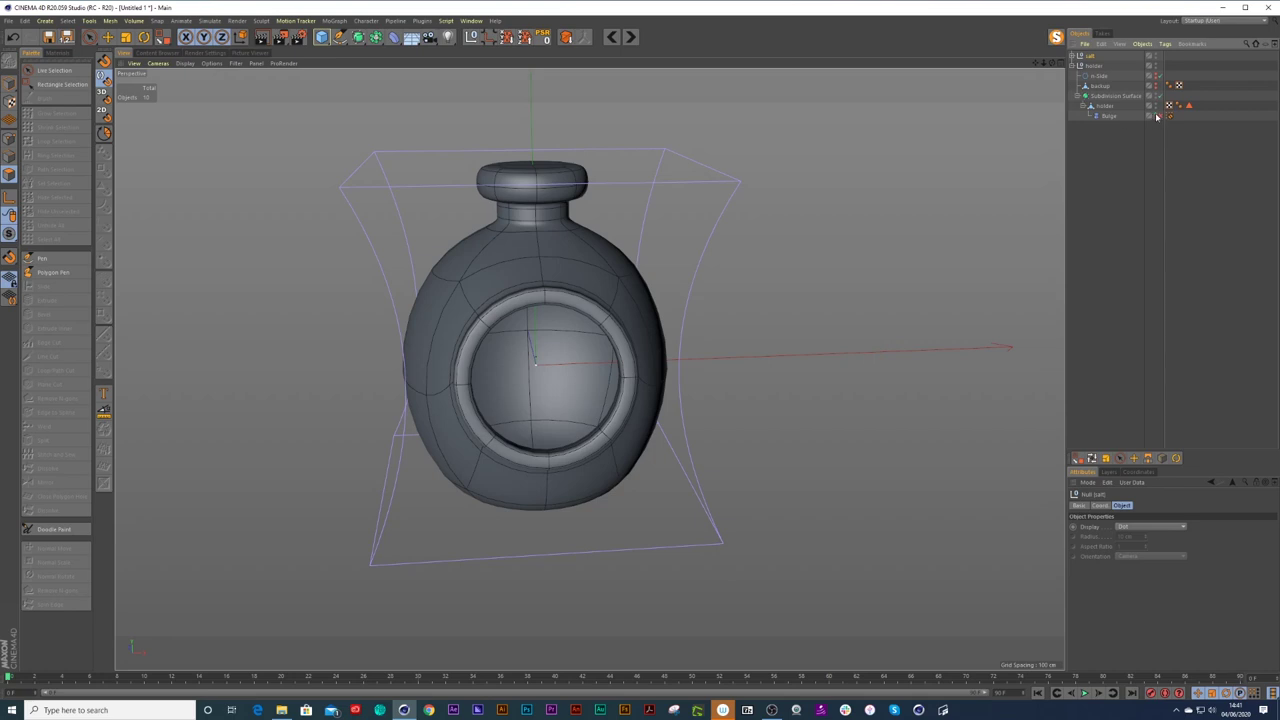
click(1159, 118)
click(1161, 118)
click(1110, 119)
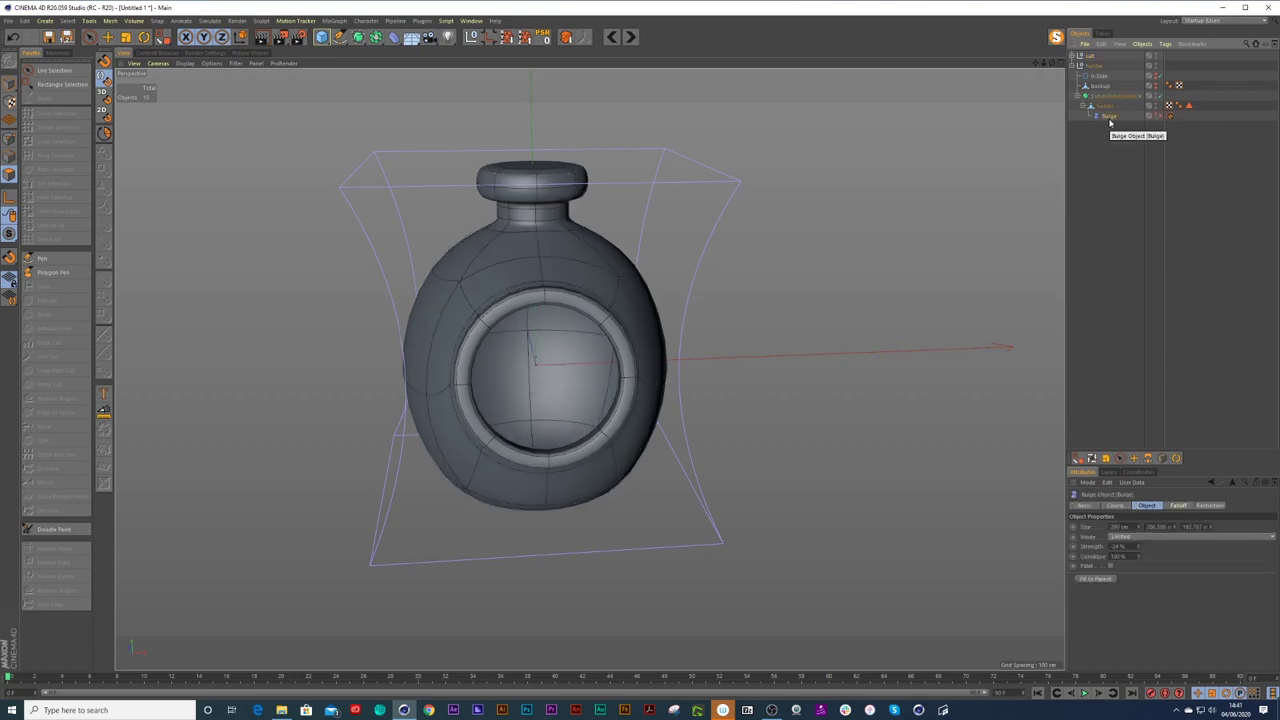
key(Delete)
key(ctrl+z)
Delete the Bulge deformer from the salt group and collapse the holder group.
click(1103, 155)
click(1073, 56)
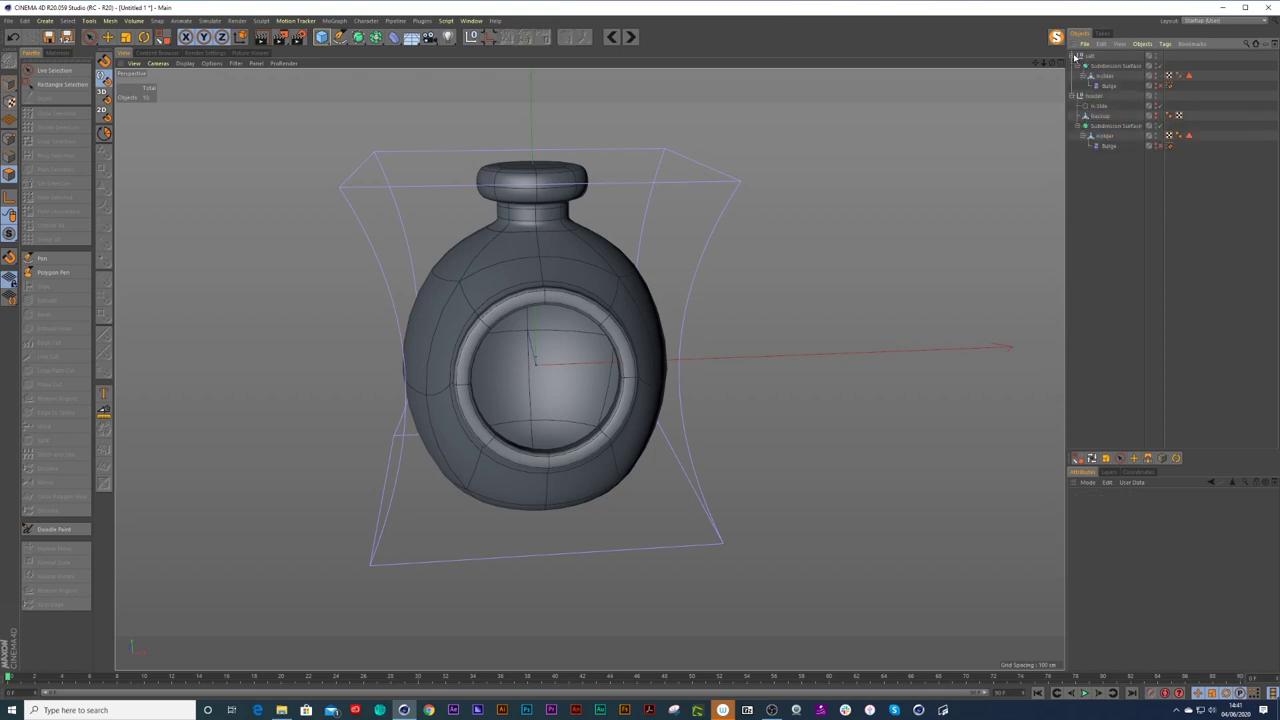
click(1109, 87)
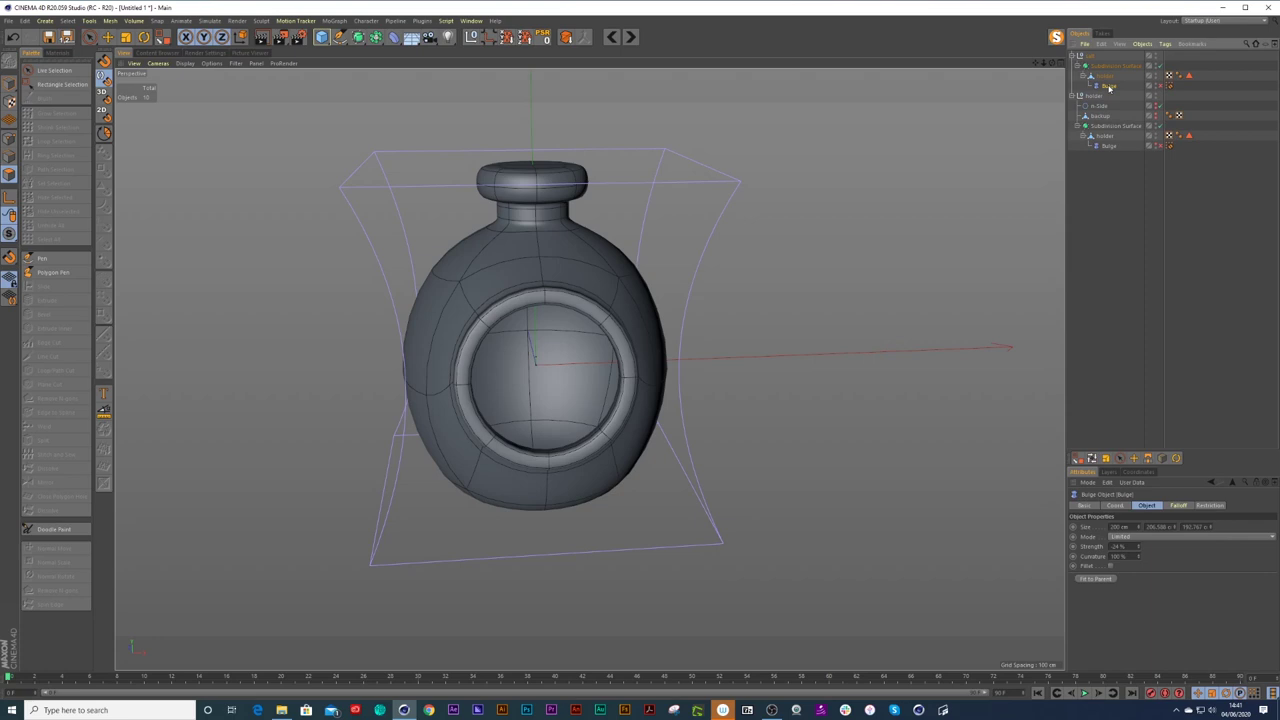
key(Delete)
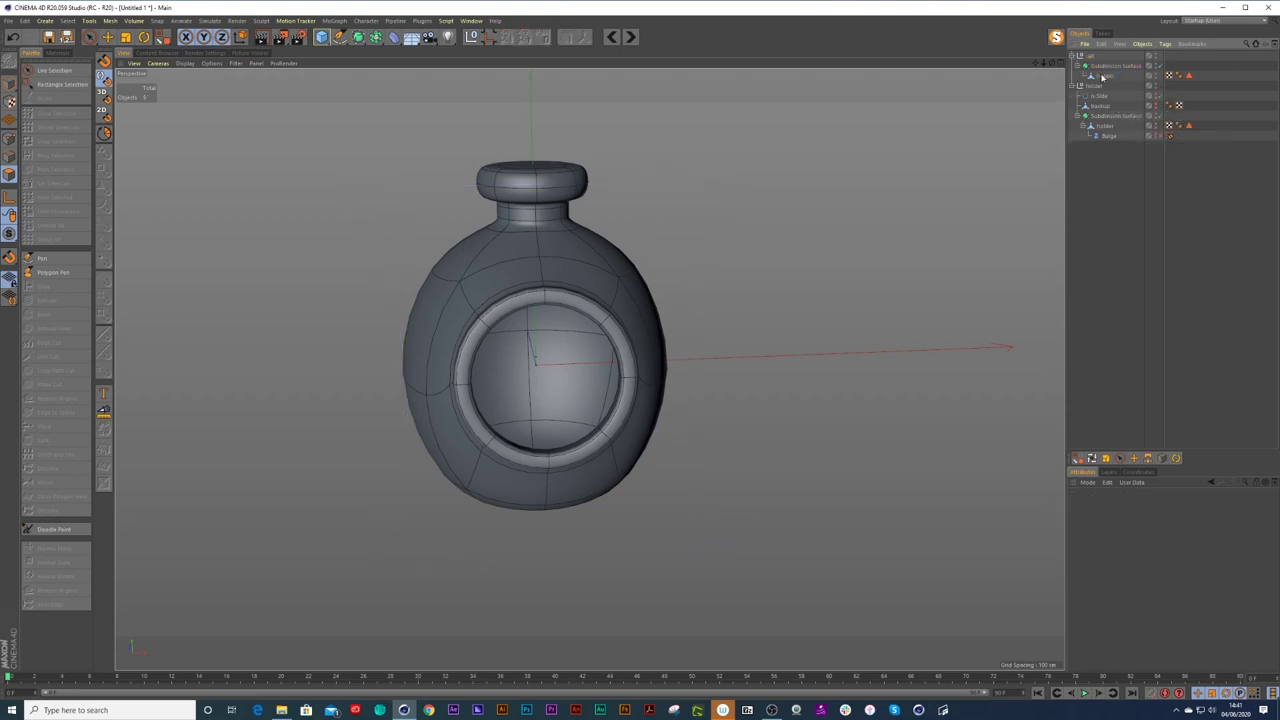
click(1074, 86)
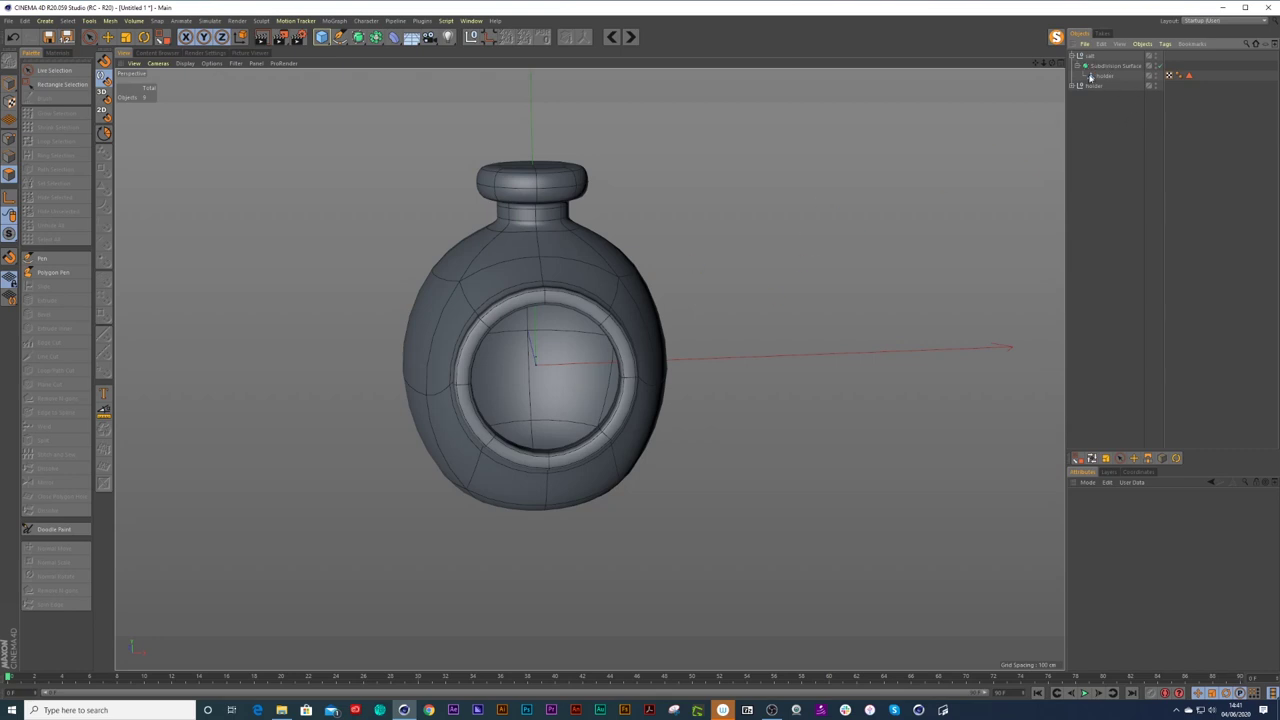
Replace the bottle document's salt group with a copy of the bumpy salt group from the Untitled 2 document.
click(1100, 76)
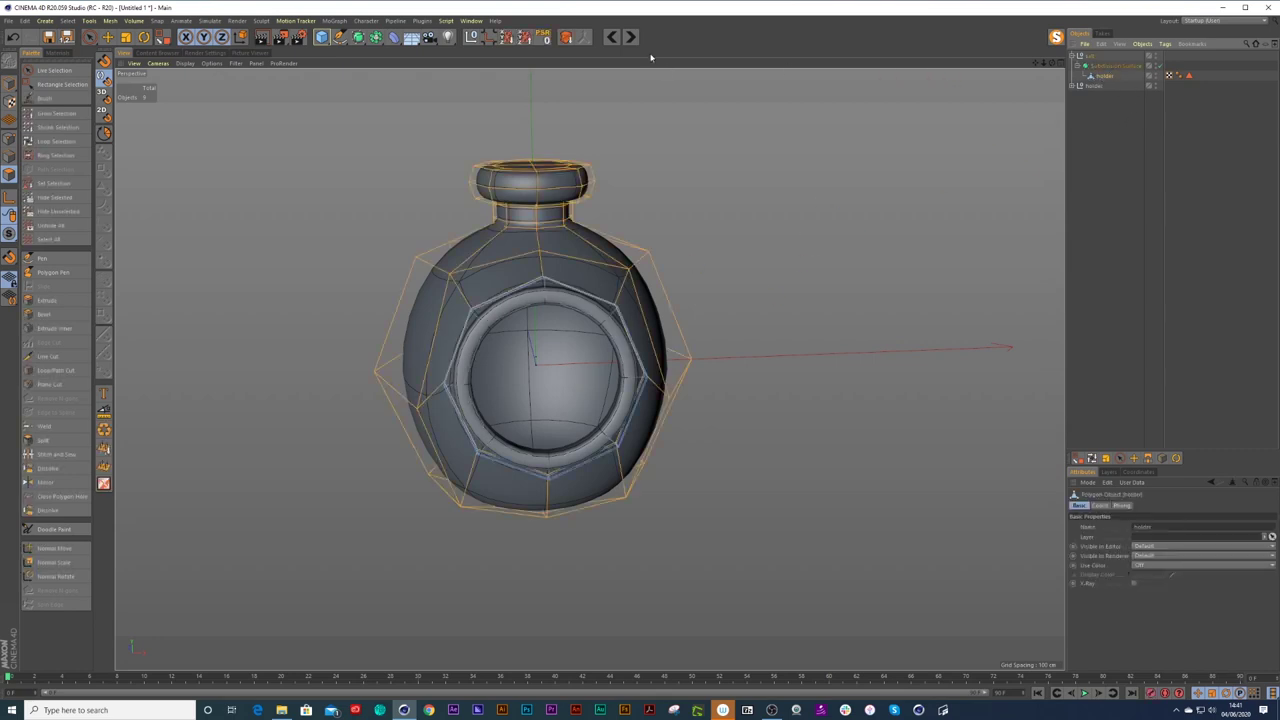
click(612, 37)
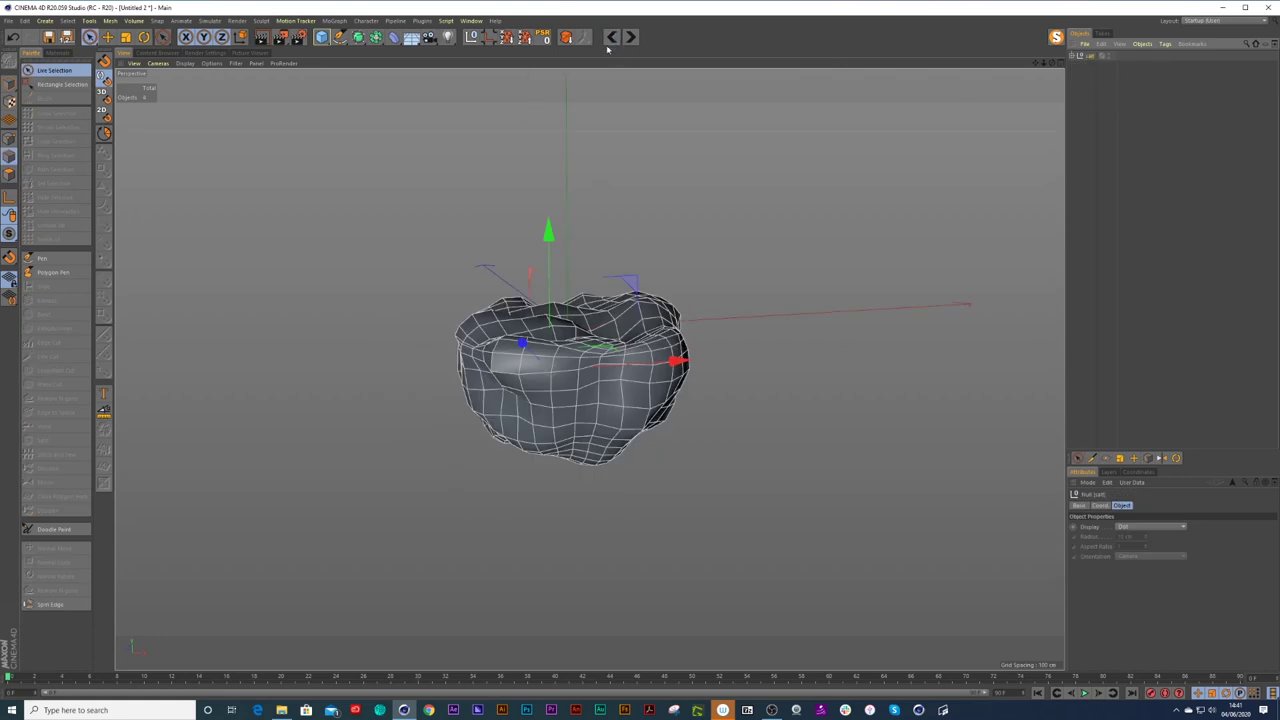
click(612, 37)
click(1088, 56)
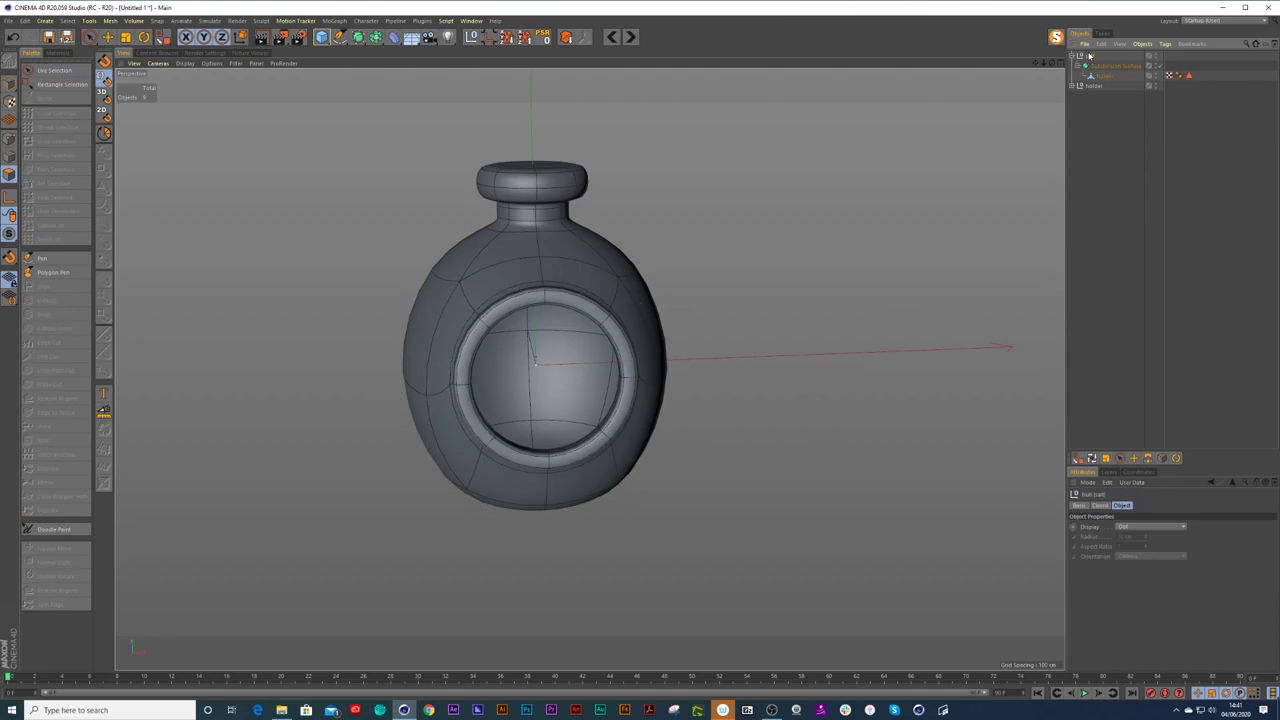
key(Delete)
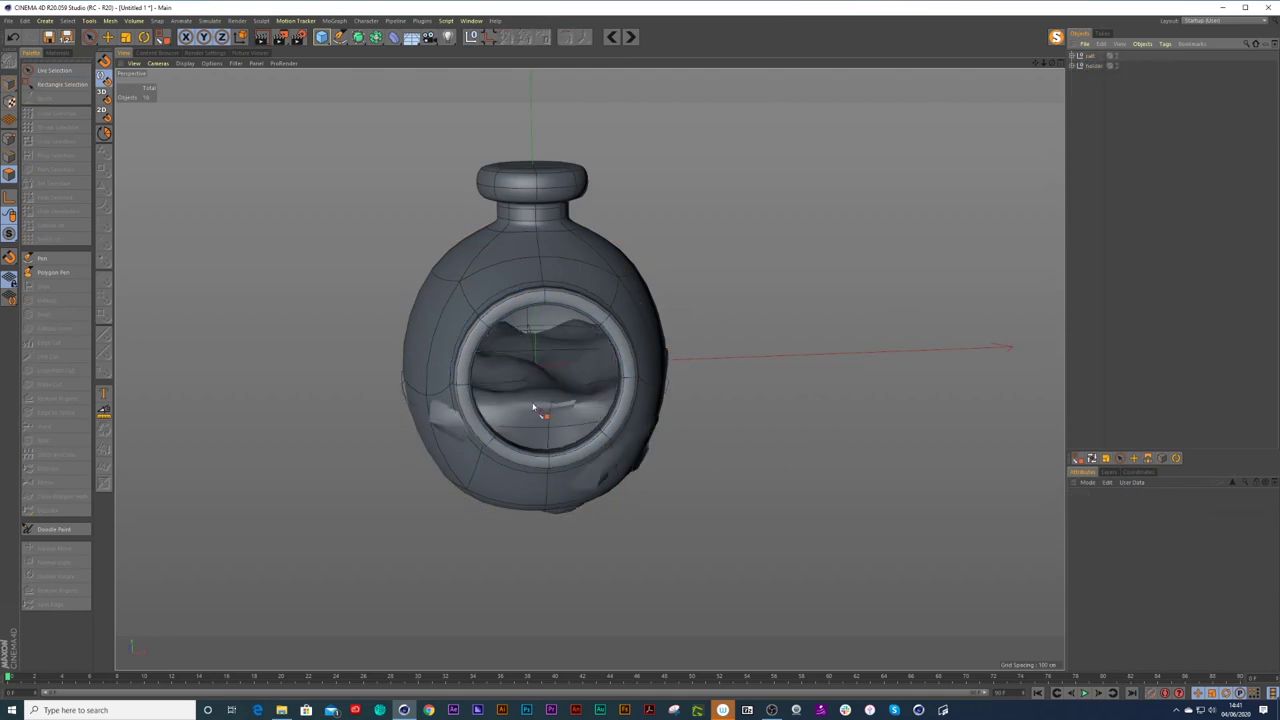
View the salt inside the bottle and select the salt mesh within the expanded salt group.
mouse_move(519, 416)
alt+mouse_down()
mouse_move(463, 357)
mouse_move(548, 423)
mouse_move(586, 386)
mouse_move(583, 337)
mouse_move(623, 354)
mouse_move(571, 397)
mouse_move(626, 360)
mouse_move(737, 337)
mouse_move(834, 340)
mouse_move(660, 363)
mouse_move(254, 367)
mouse_move(557, 363)
mouse_move(528, 363)
mouse_move(525, 376)
alt+mouse_up()
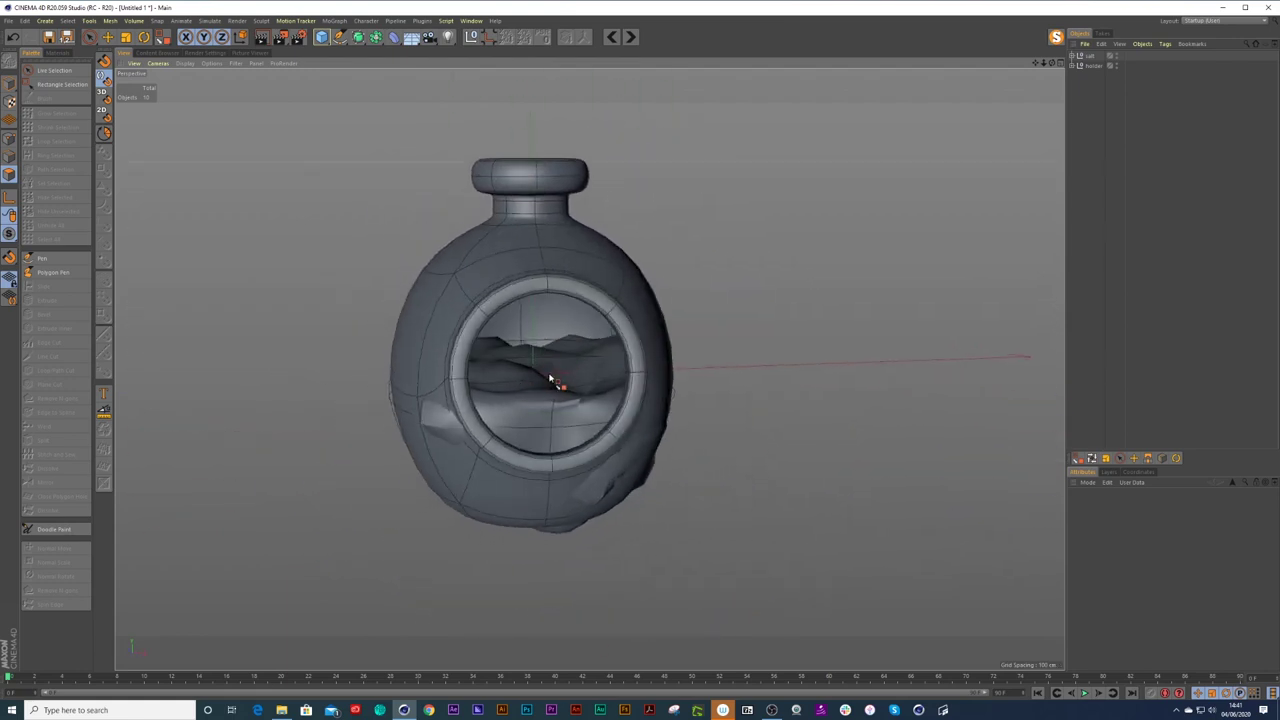
click(1074, 57)
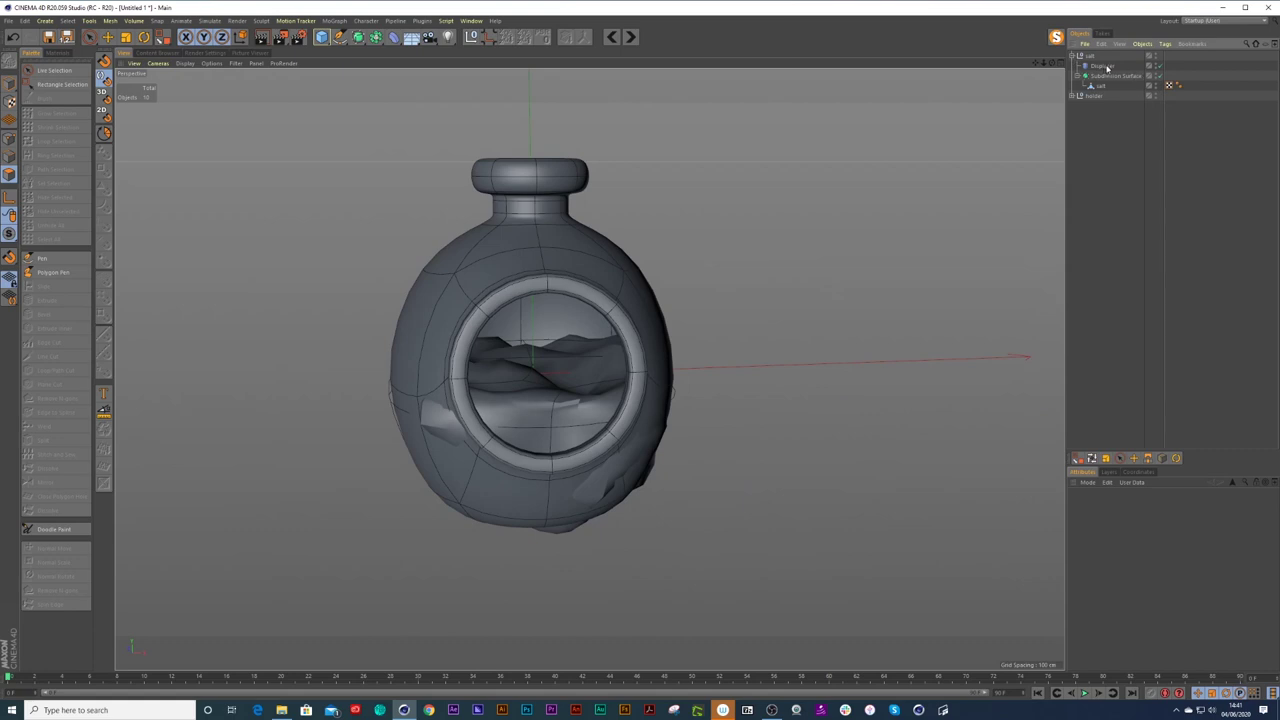
click(1100, 85)
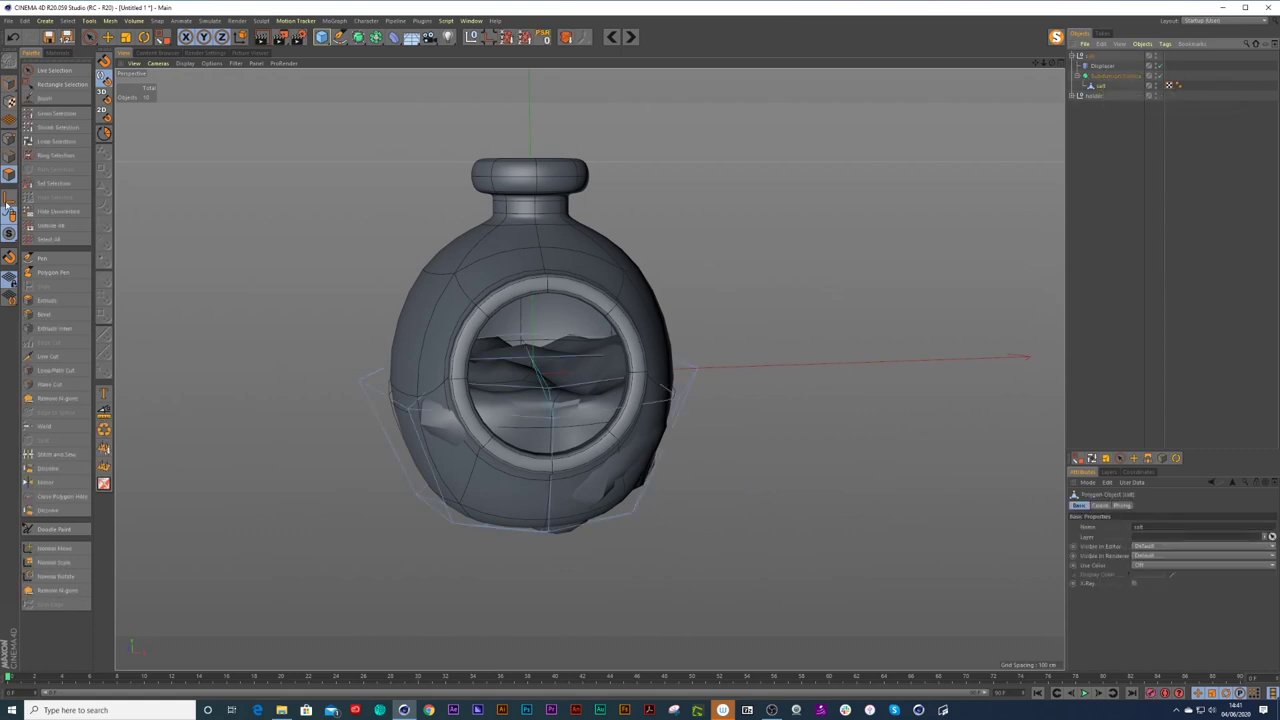
Try to paint-select polygons on the salt mesh with Live Selection.
click(381, 407)
key(9)
drag(378, 382, 460, 412)
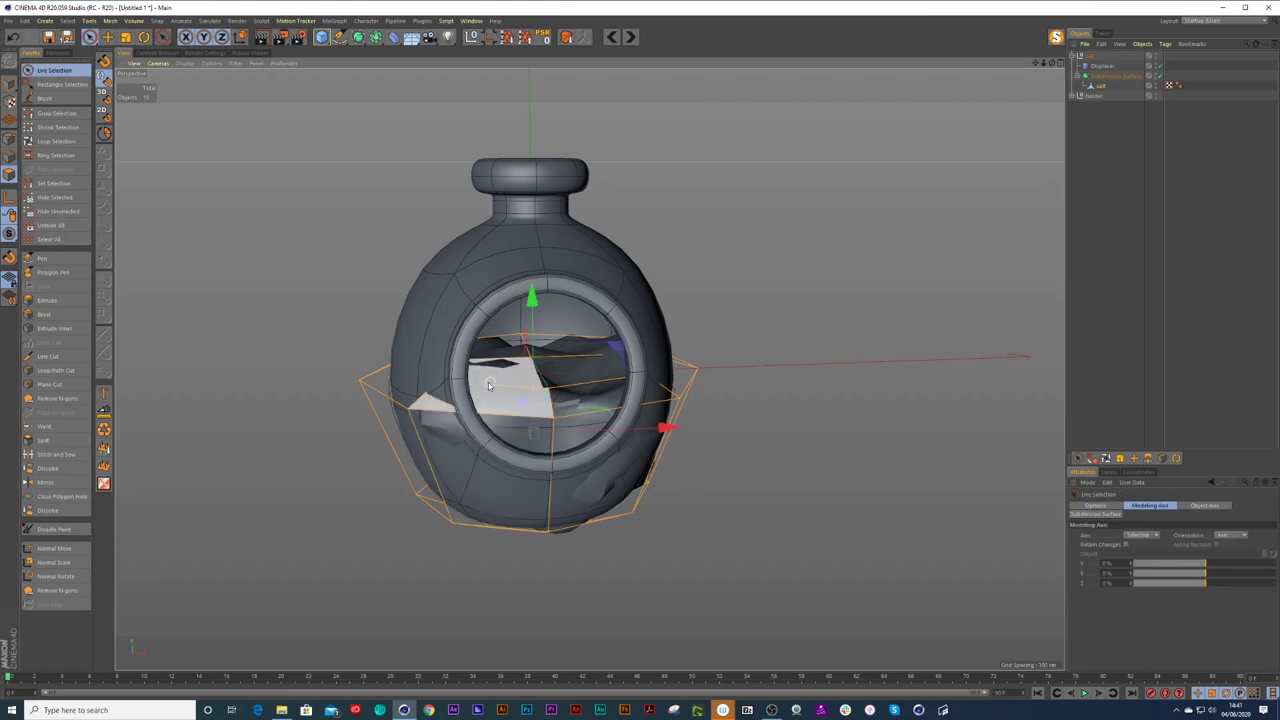
click(566, 381)
key(ctrl+z)
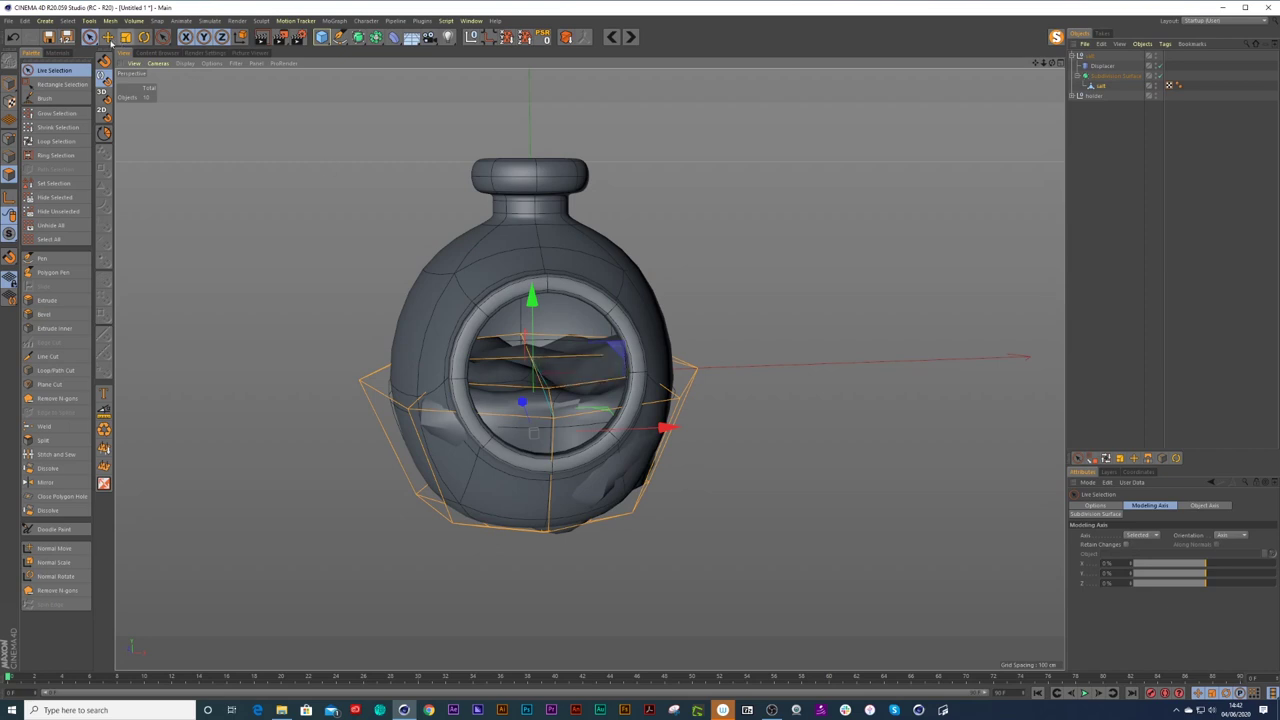
Create a vertex map on the whole salt mesh using Set Vertex Weight.
click(68, 21)
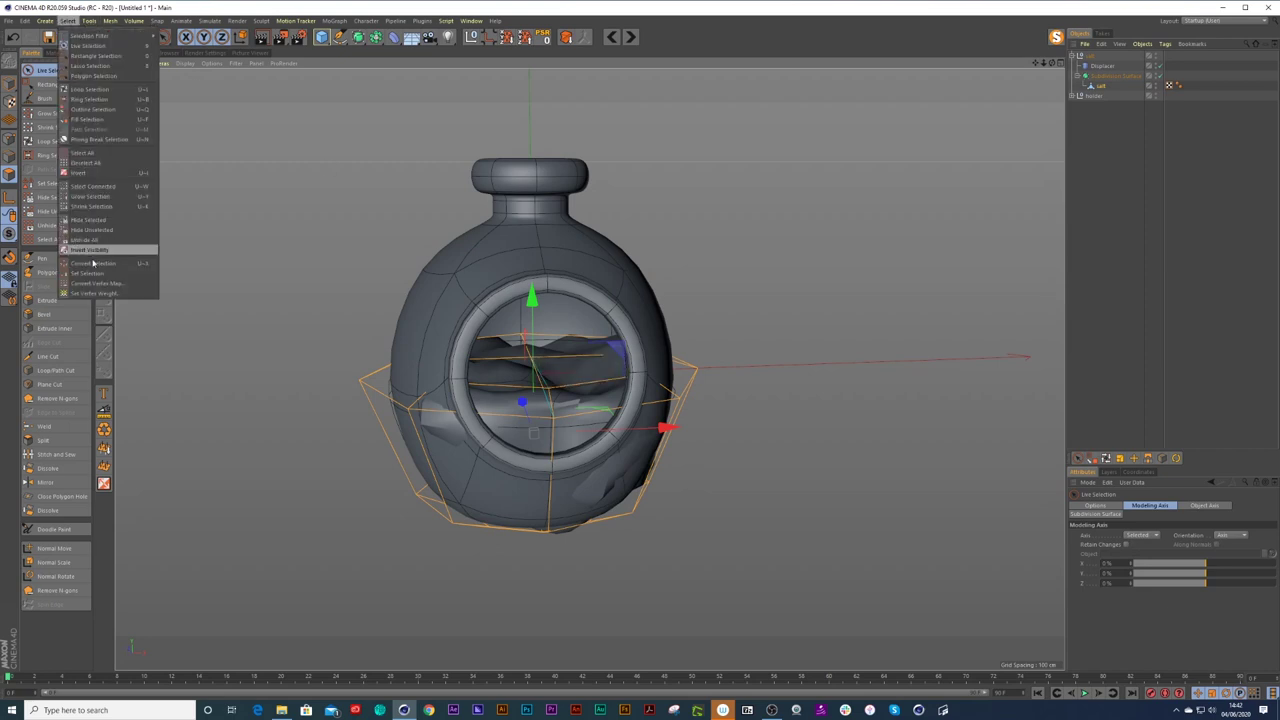
click(92, 293)
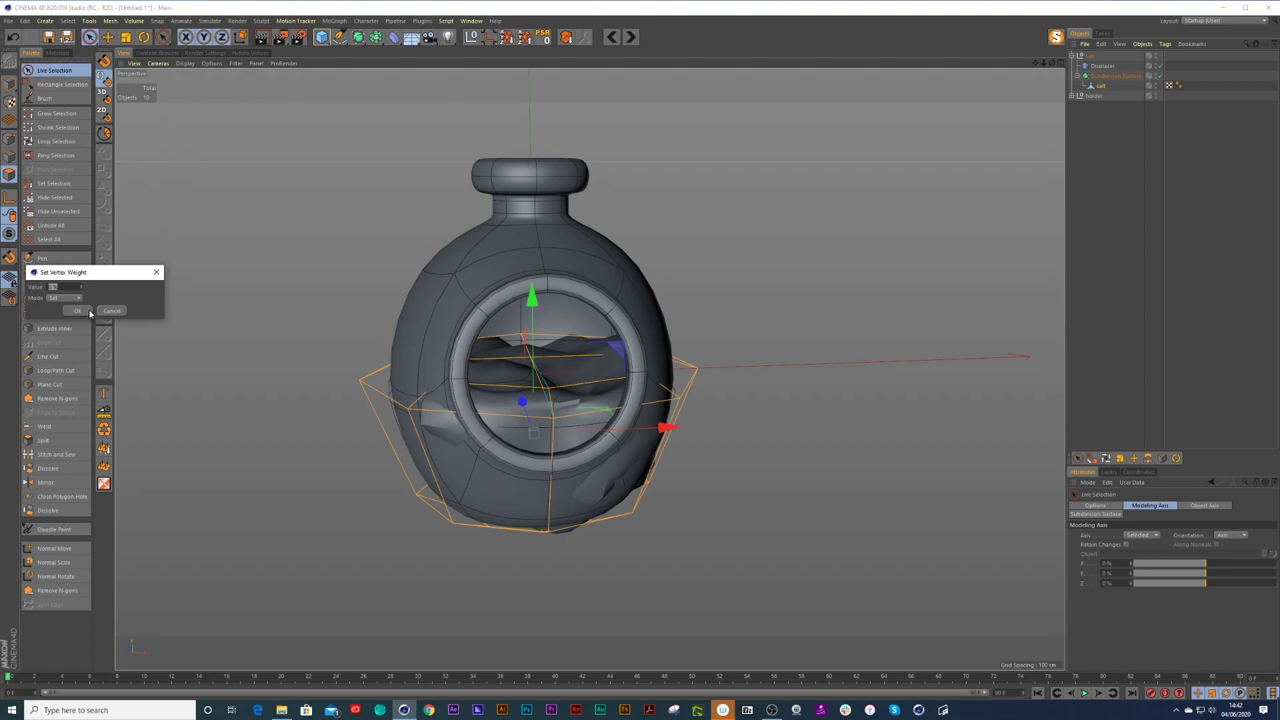
click(88, 312)
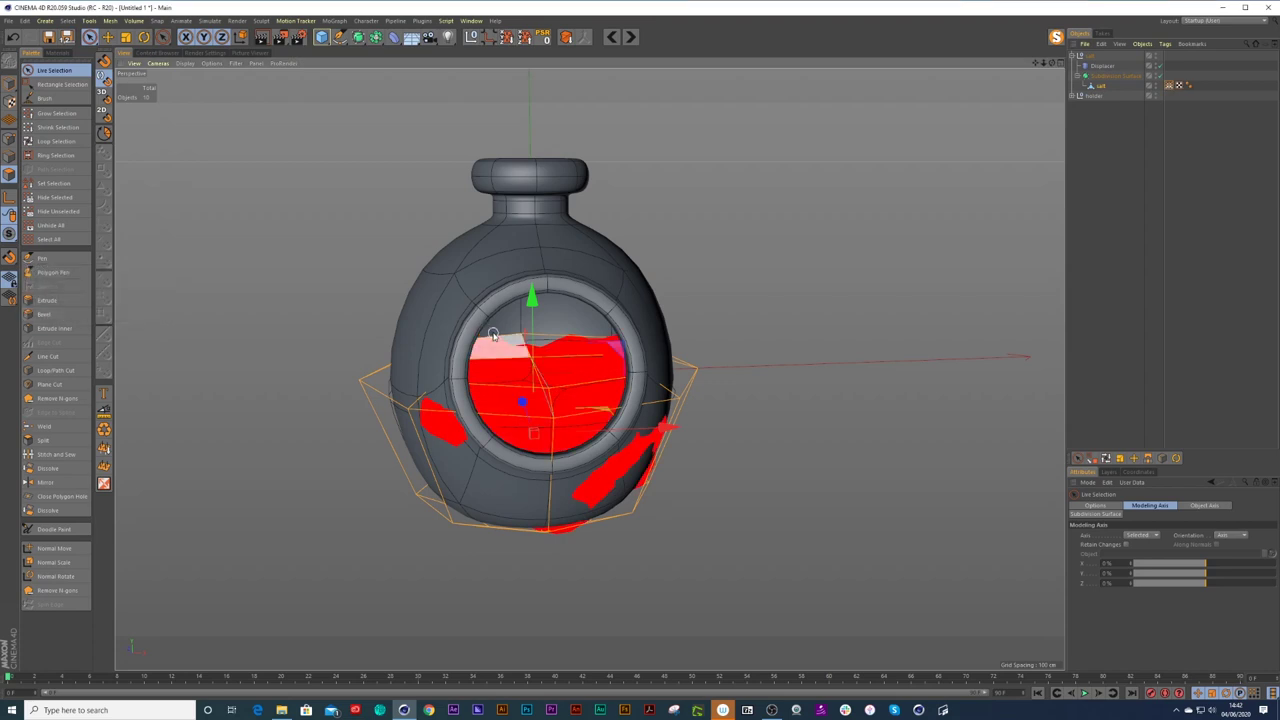
Enable Use Fields on the salt's vertex map and replace its Freeze layer with a Spherical Field.
click(1169, 86)
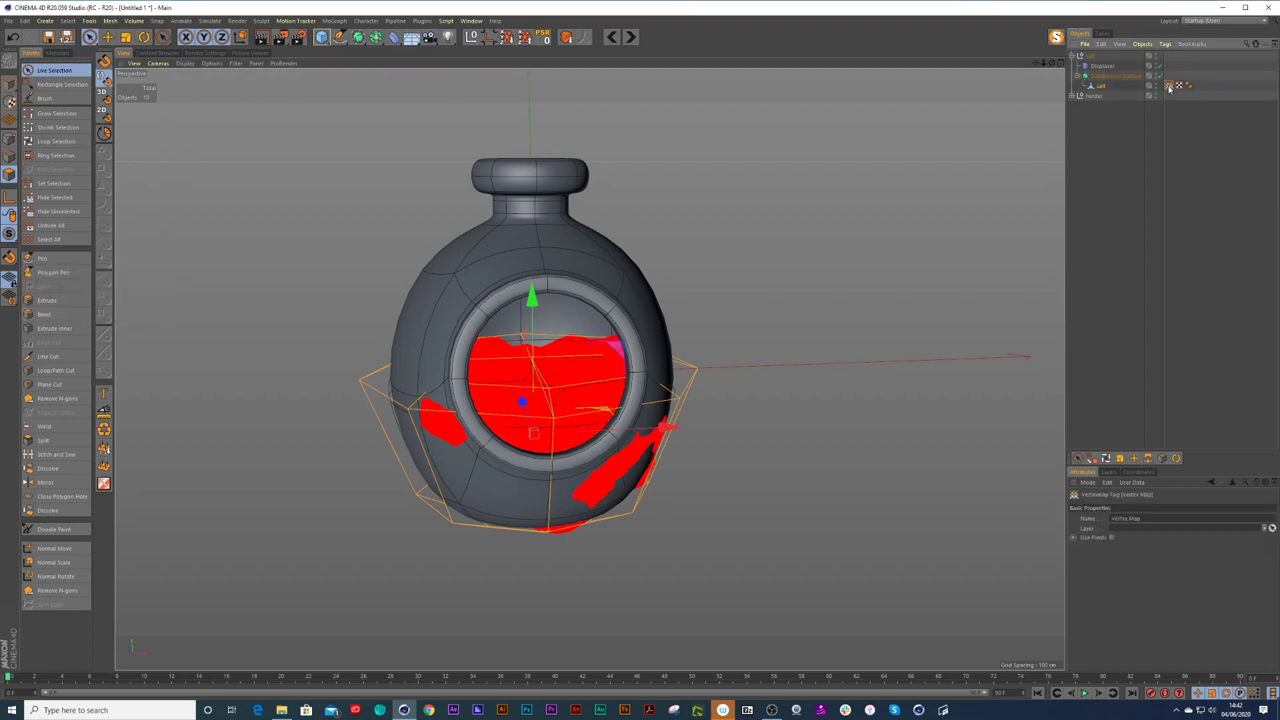
click(1112, 538)
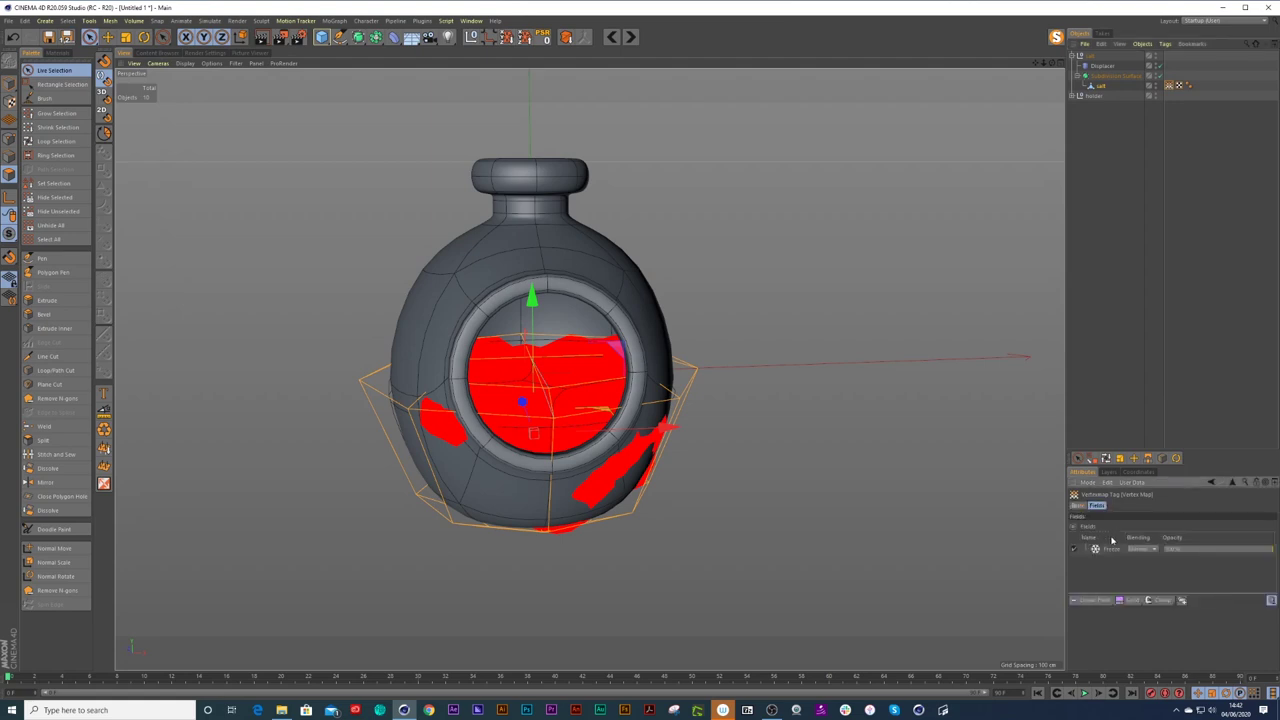
click(1108, 549)
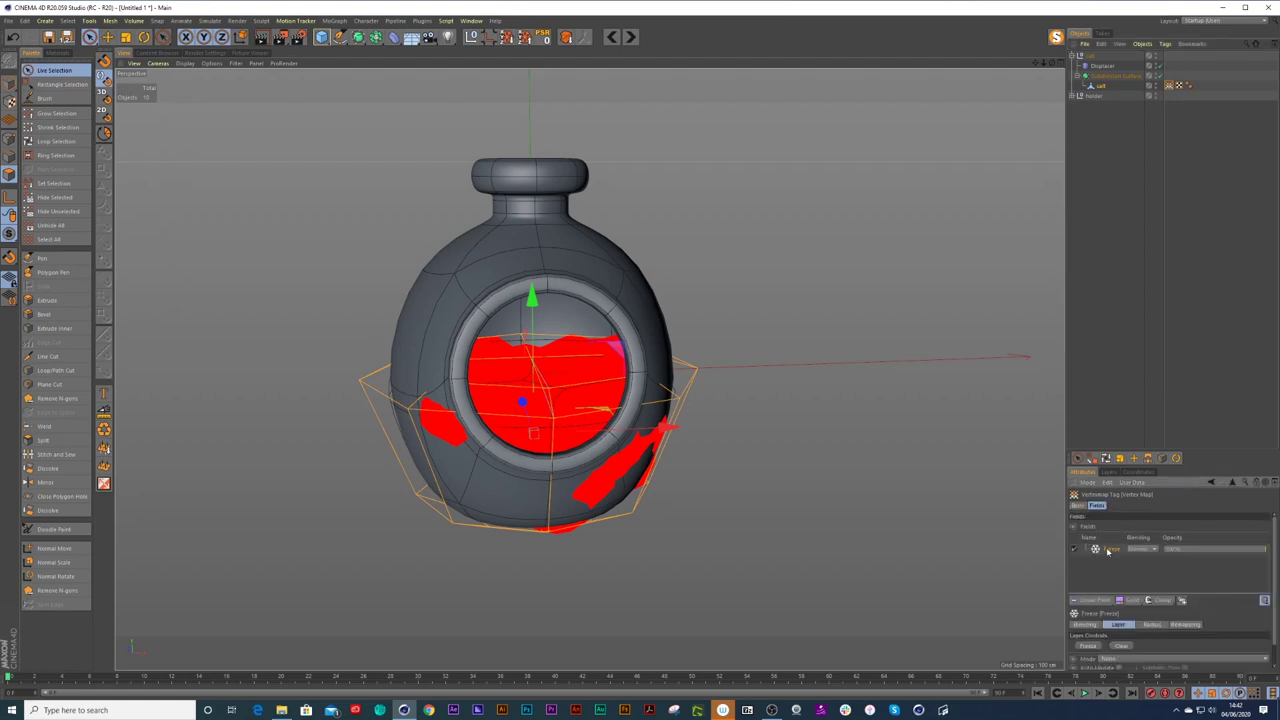
click(1093, 600)
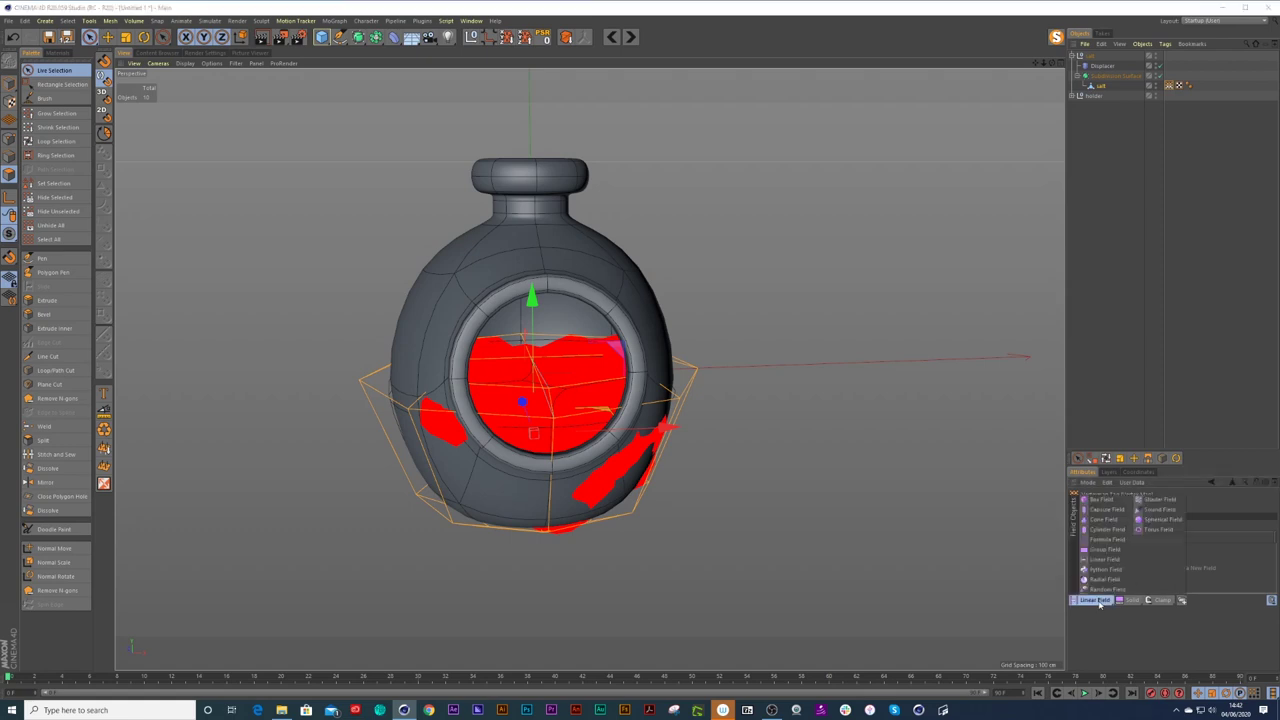
click(1153, 519)
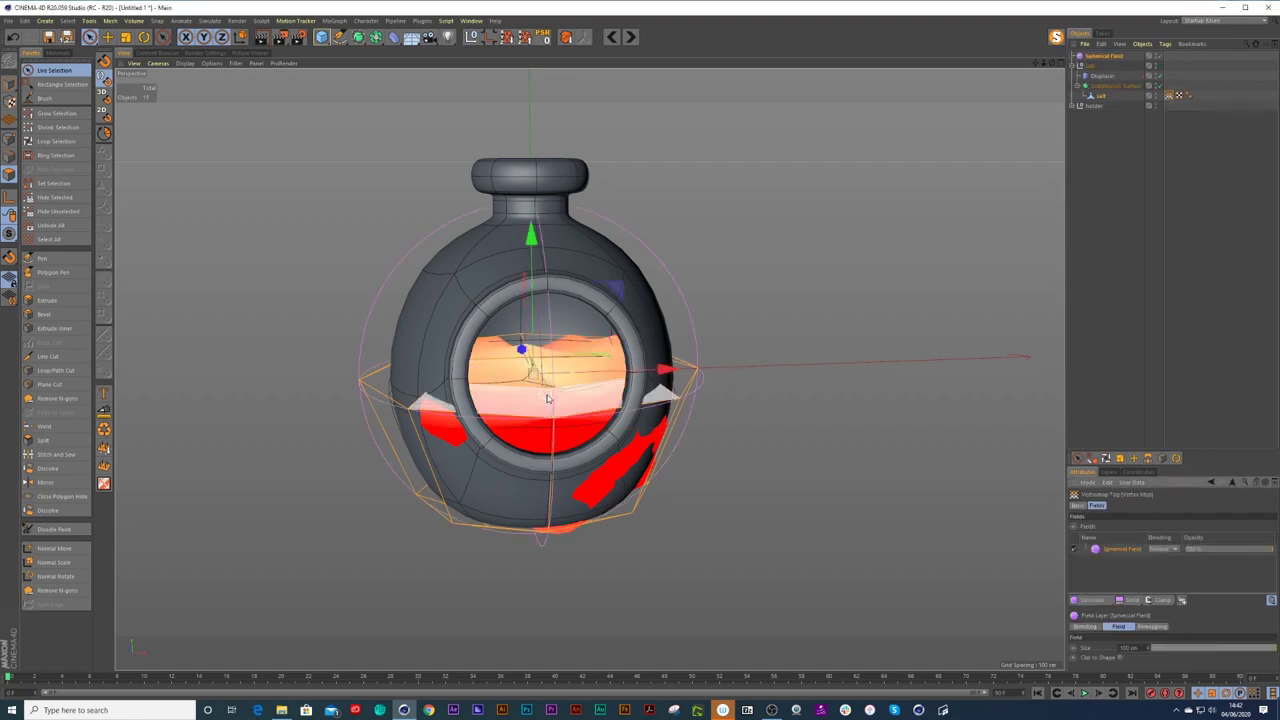
Examine how the Spherical Field weights the salt's vertex map, viewing the bottle with and without the map displayed.
drag(546, 470, 612, 425)
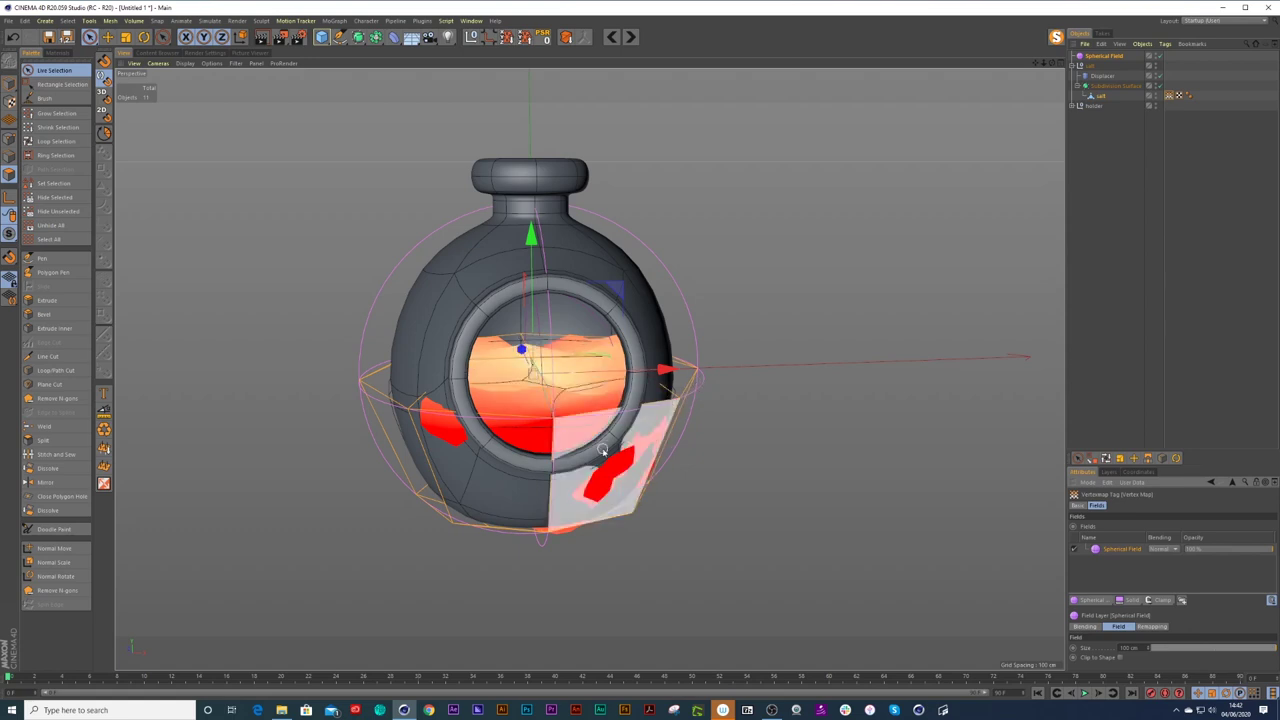
click(1118, 204)
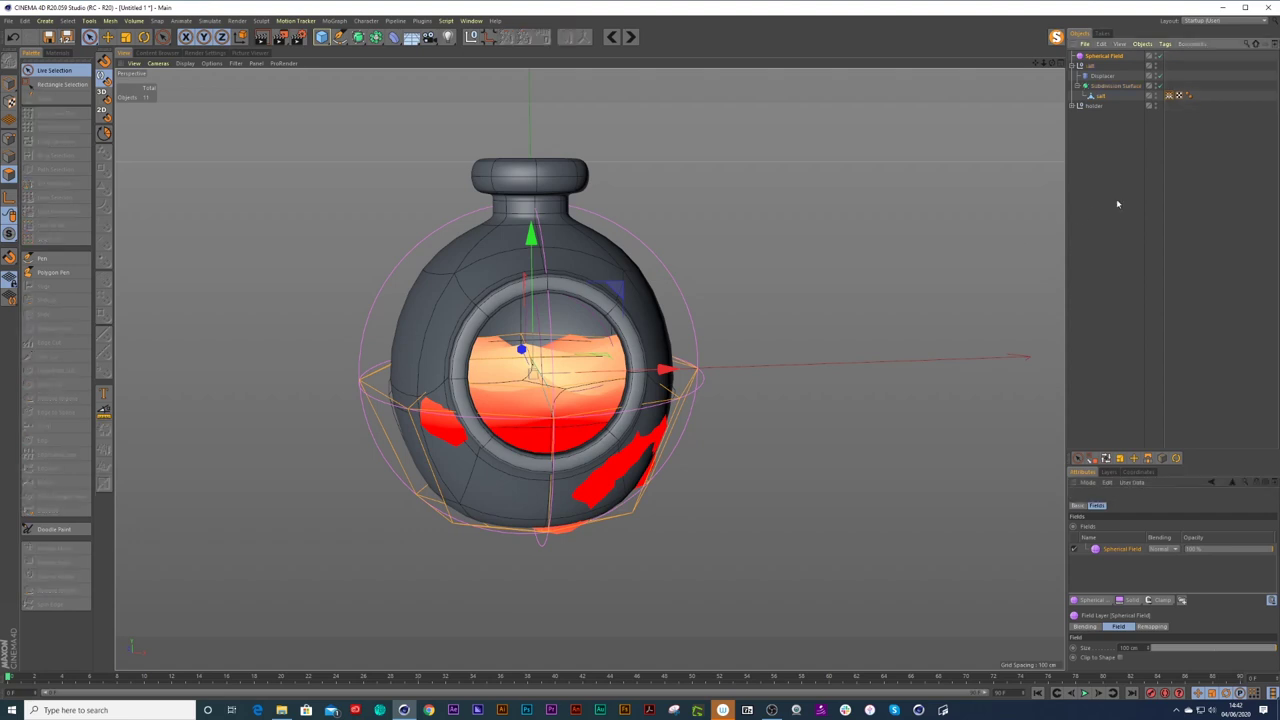
alt+drag(618, 391, 831, 221)
click(1095, 96)
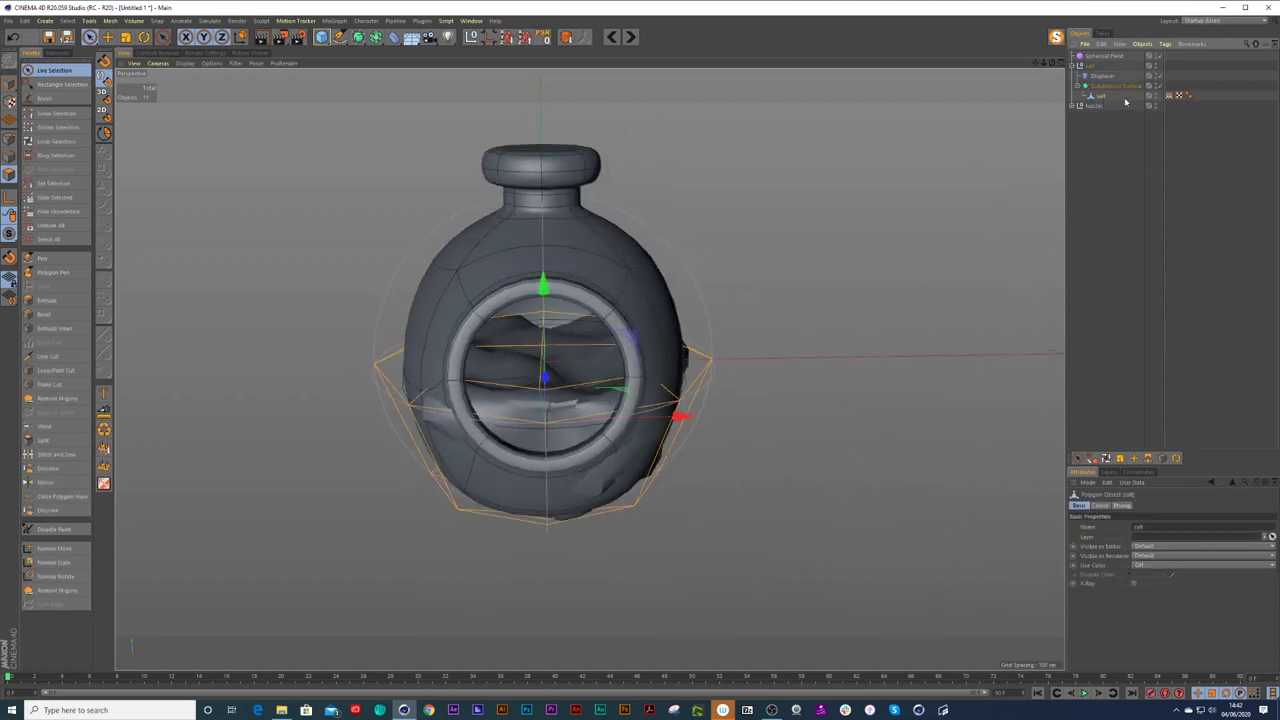
click(1169, 96)
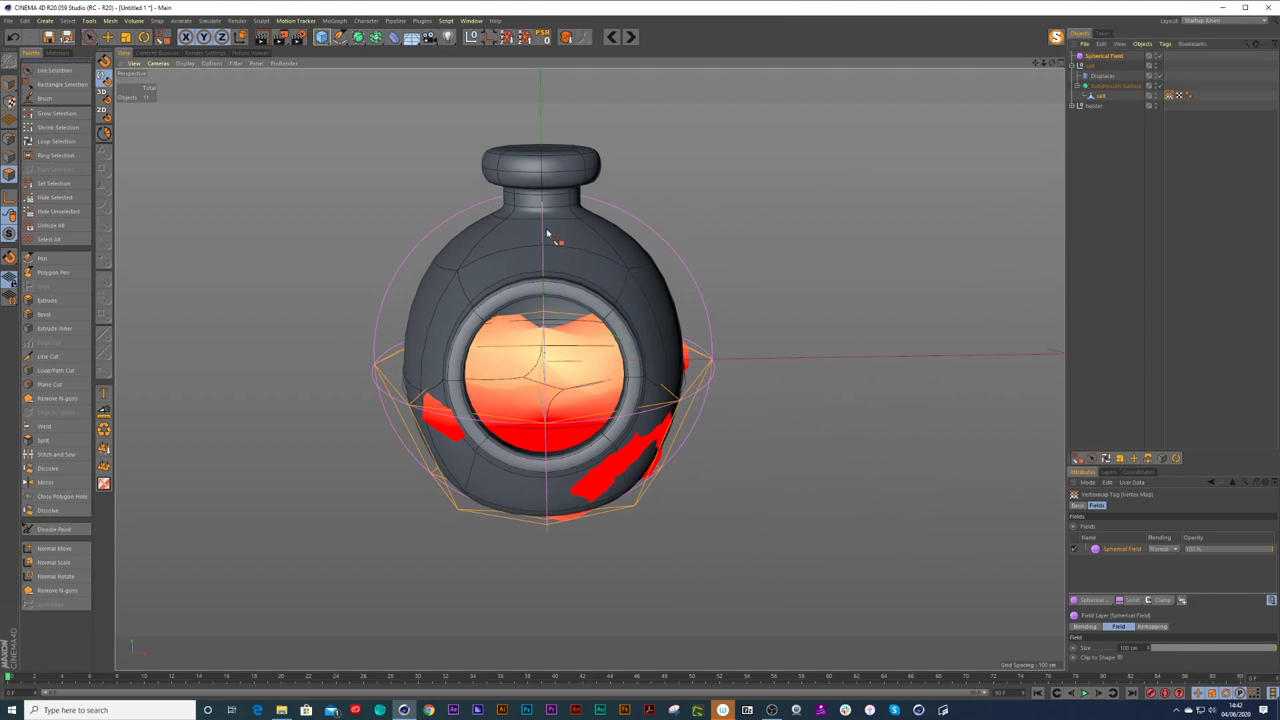
click(1100, 57)
key(e)
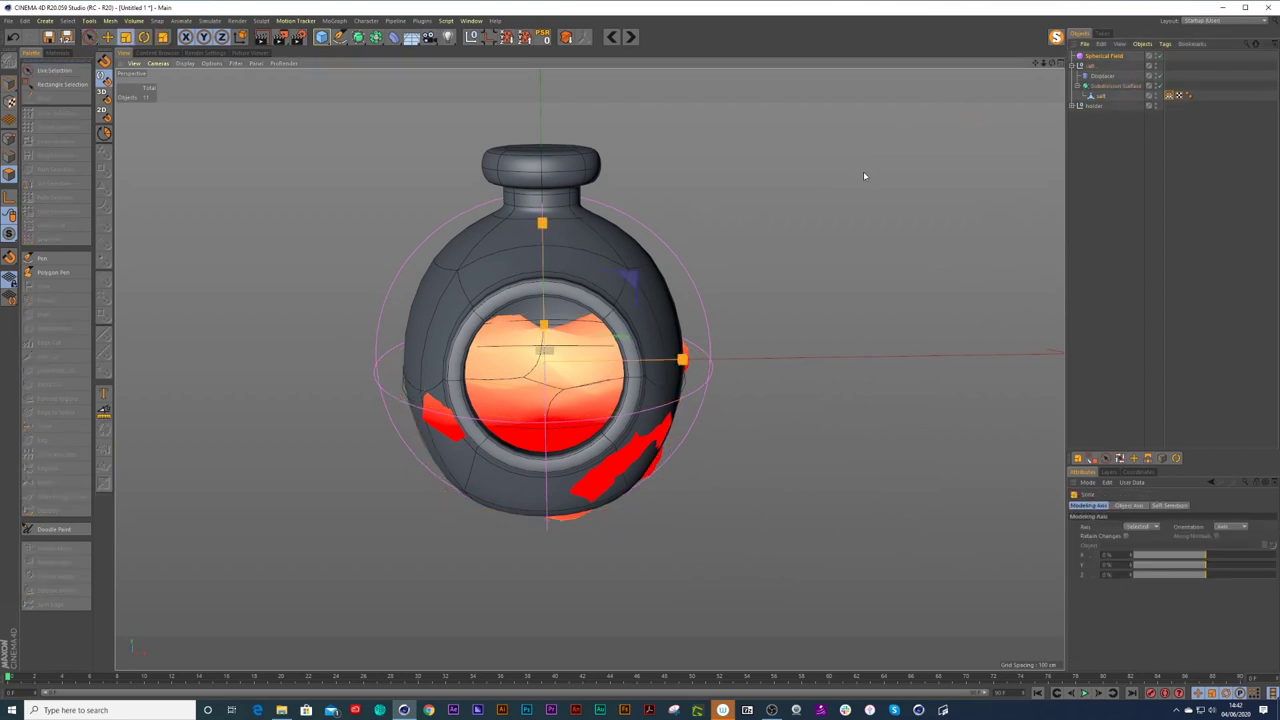
click(1084, 199)
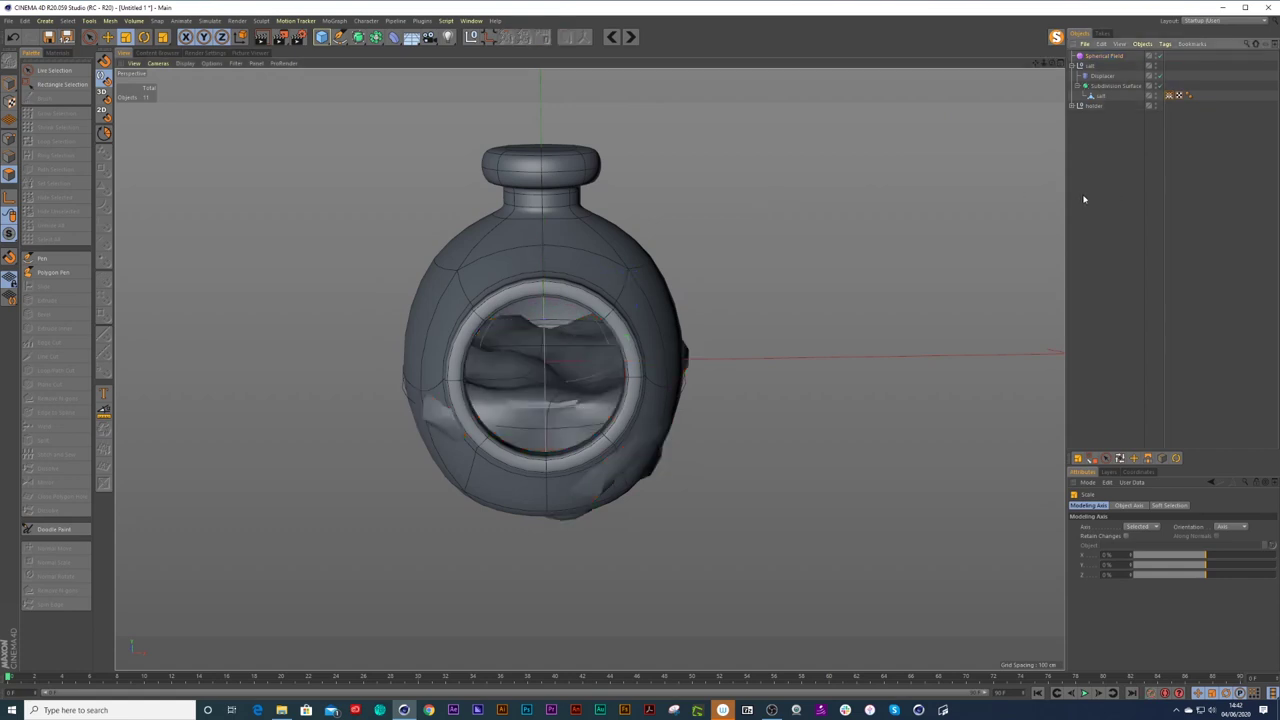
alt+drag(625, 398, 645, 366)
Switch to the Untitled 2 document that holds only the salt group.
click(1103, 96)
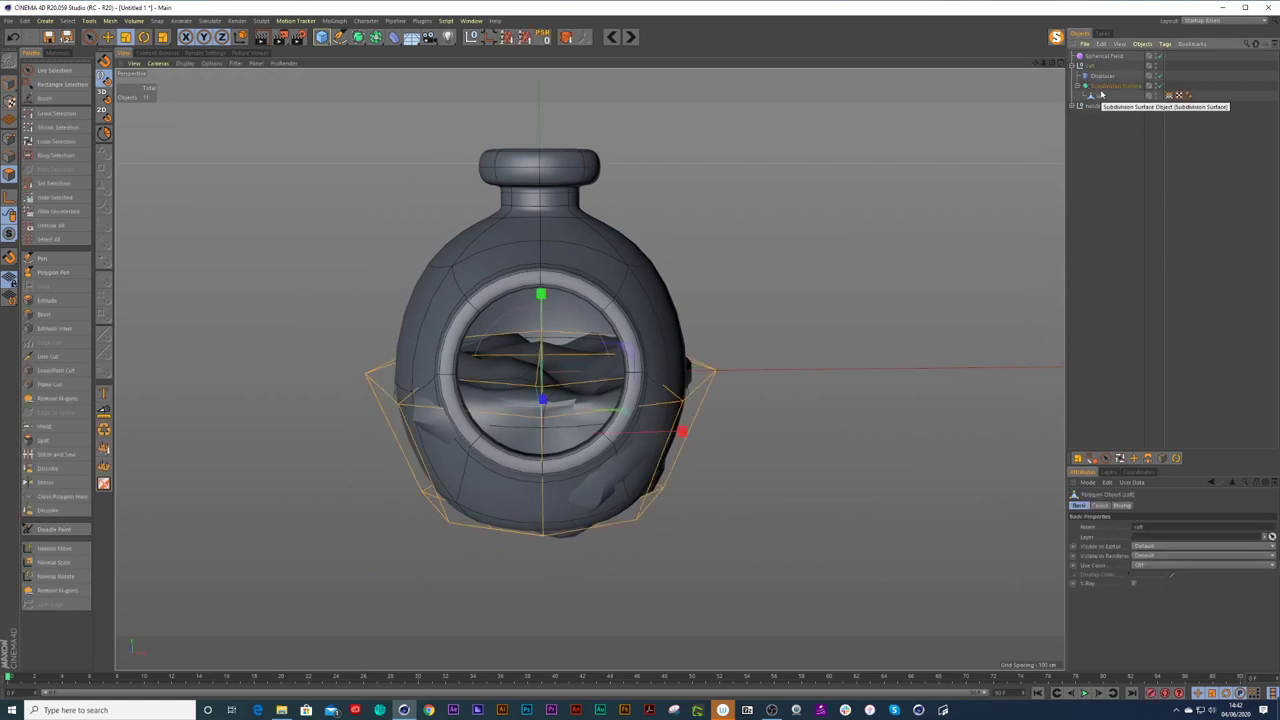
shift+click(1109, 57)
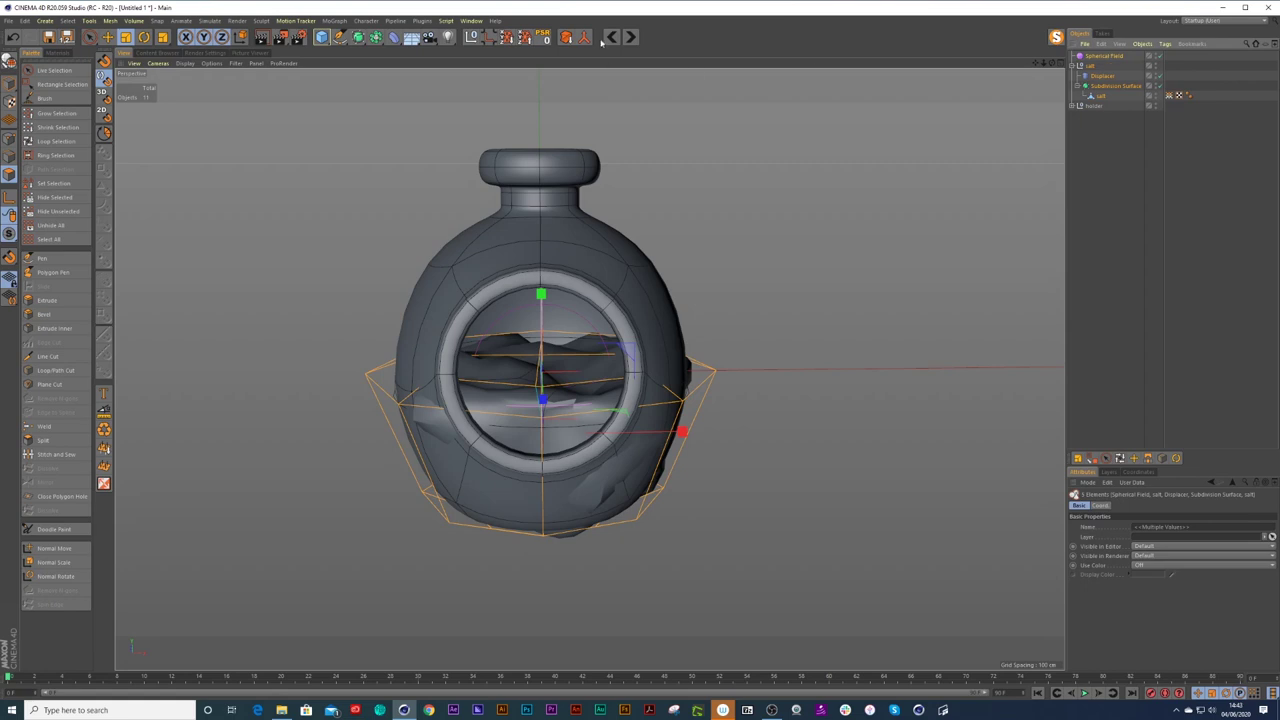
click(606, 38)
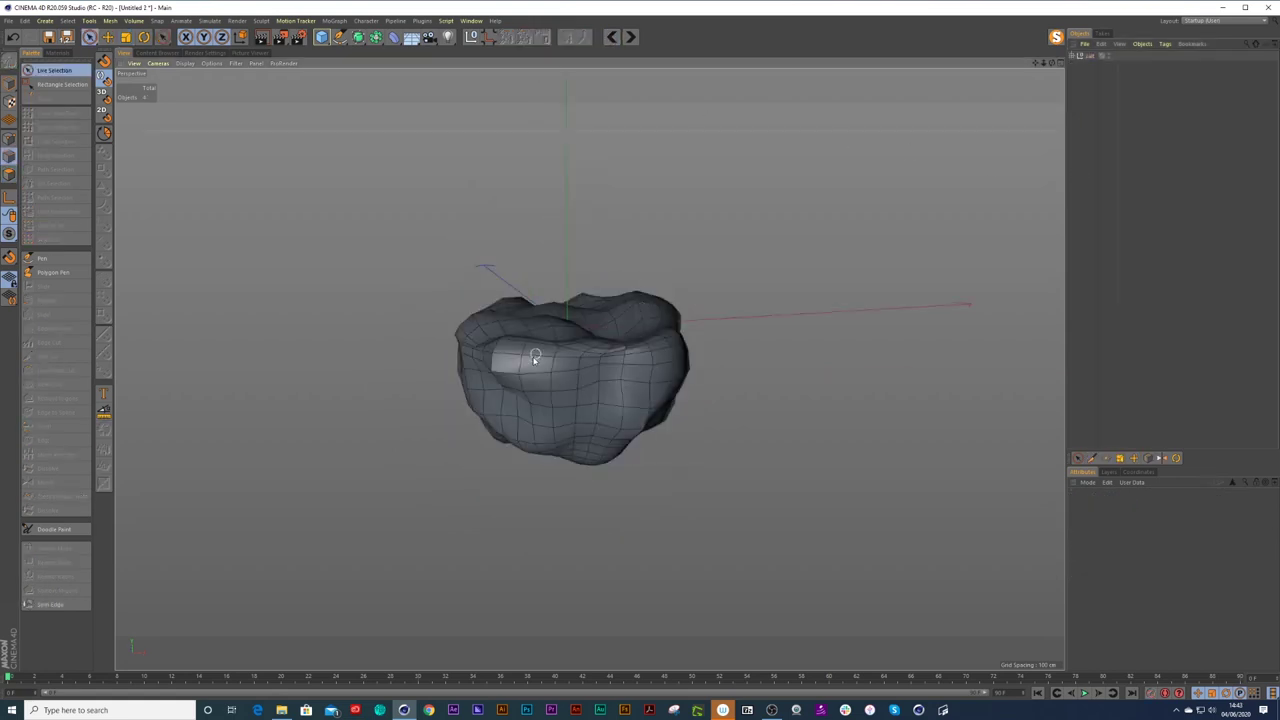
scroll(534, 360, up, 1)
Create a vertex map on the whole salt mesh using Set Vertex Weight.
click(1072, 56)
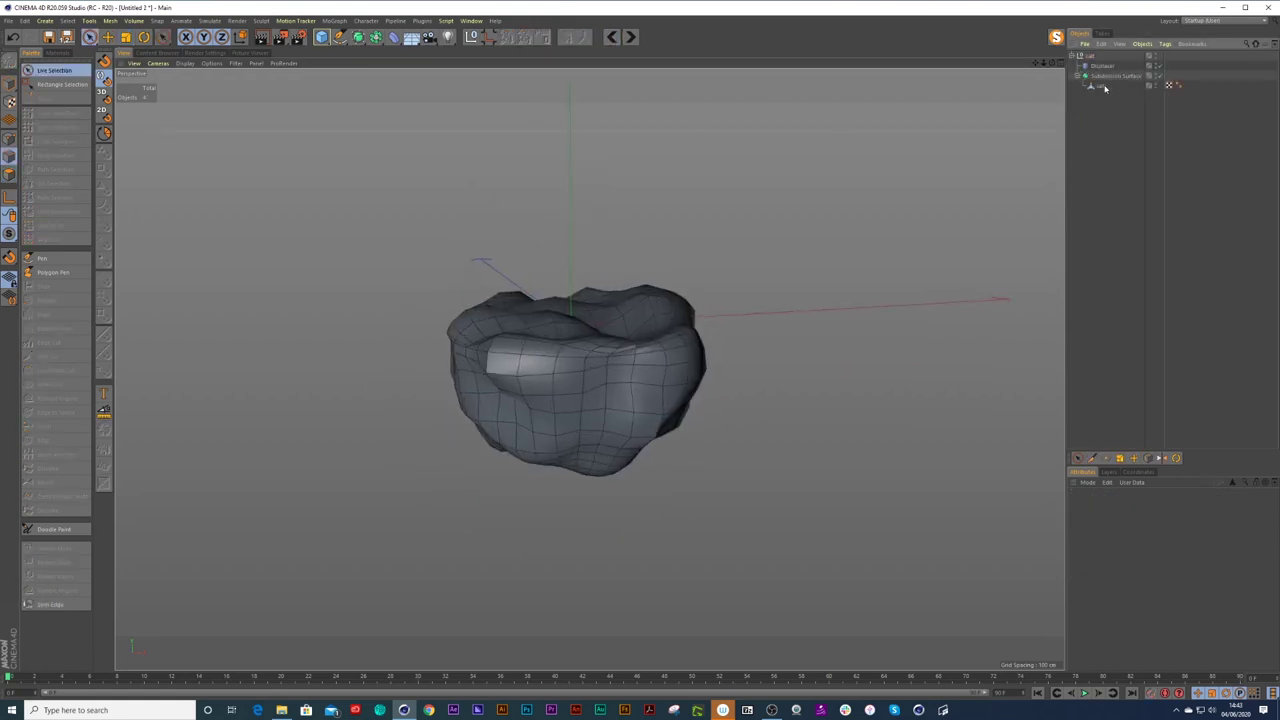
click(1100, 86)
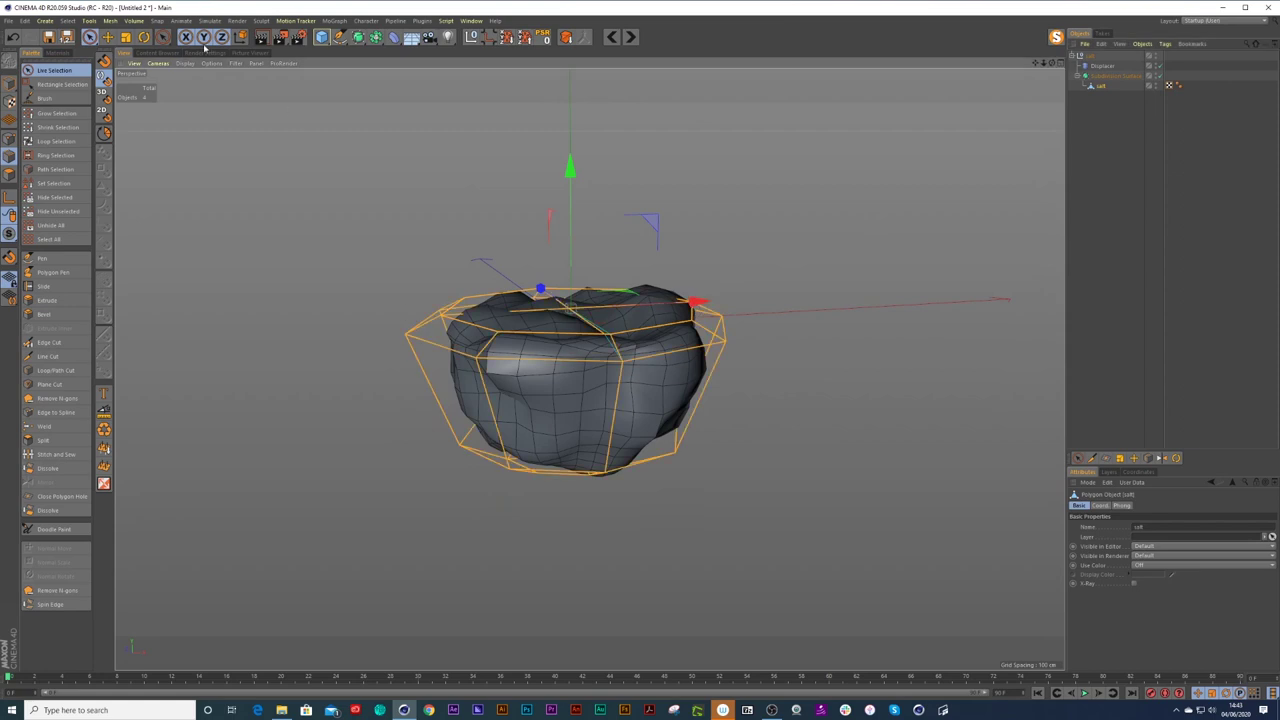
click(67, 20)
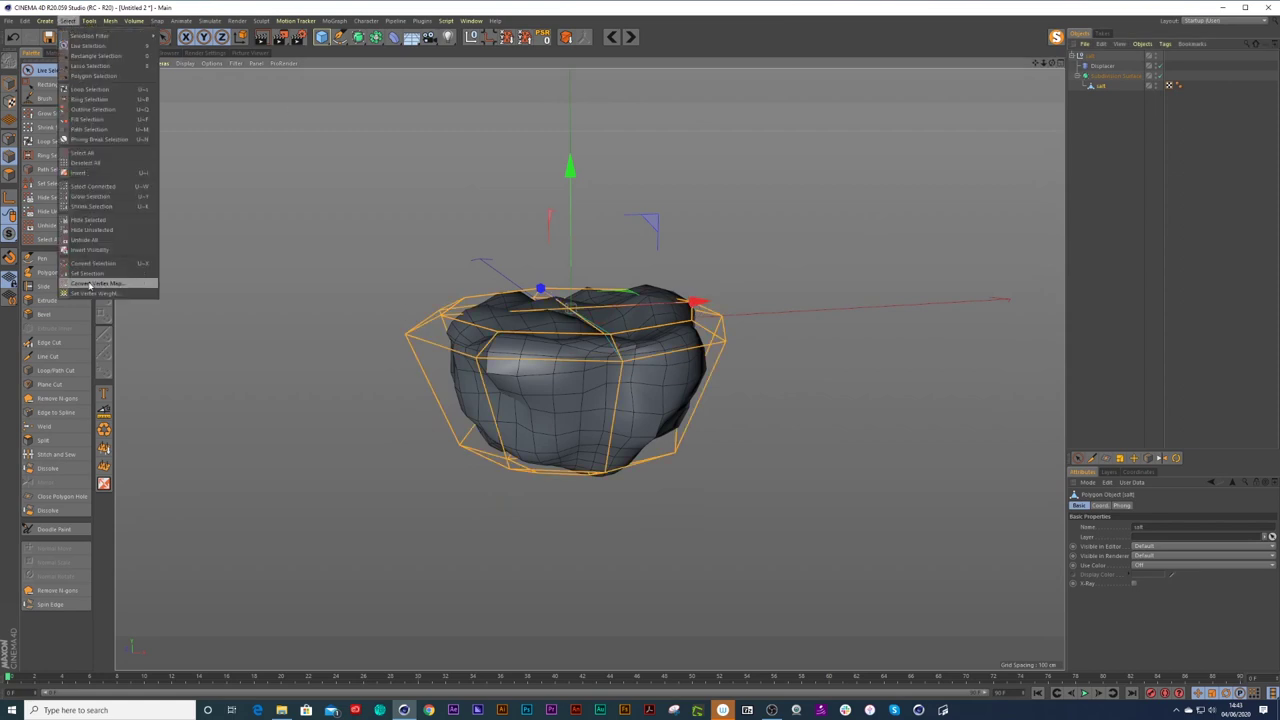
click(92, 293)
click(86, 306)
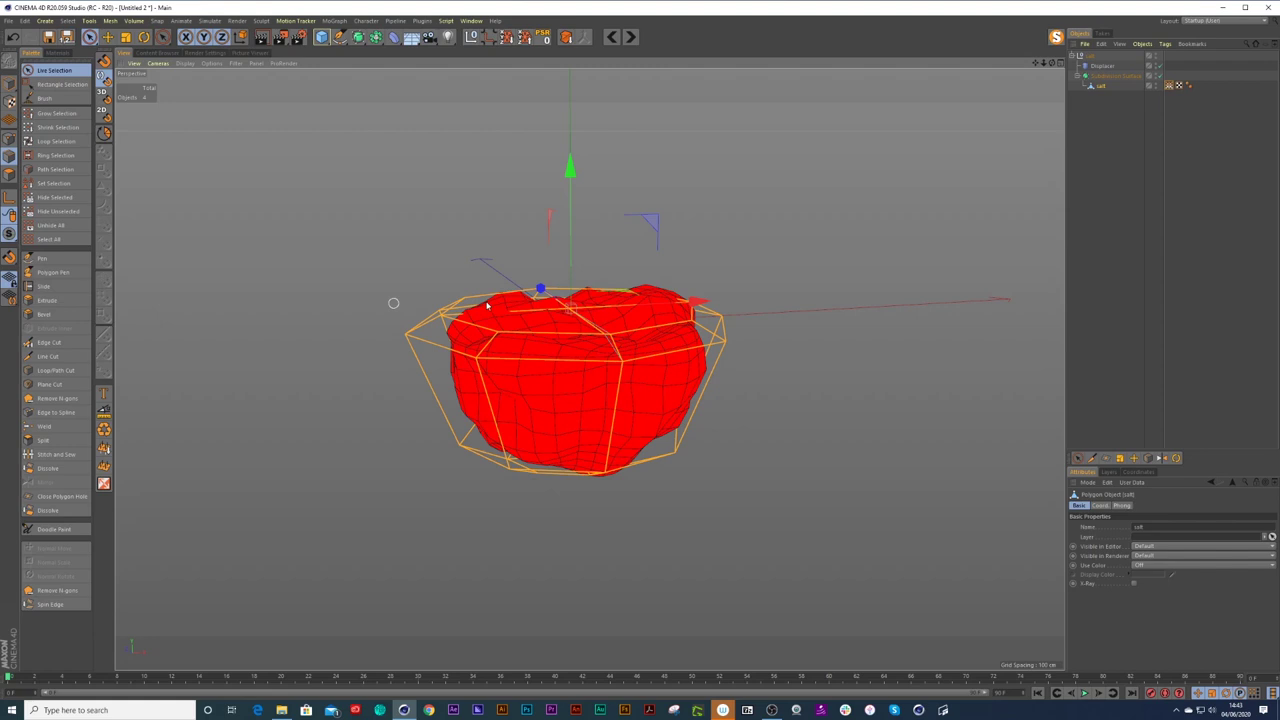
Enable Use Fields on the salt's vertex map and delete its Freeze layer.
click(1169, 86)
click(1112, 538)
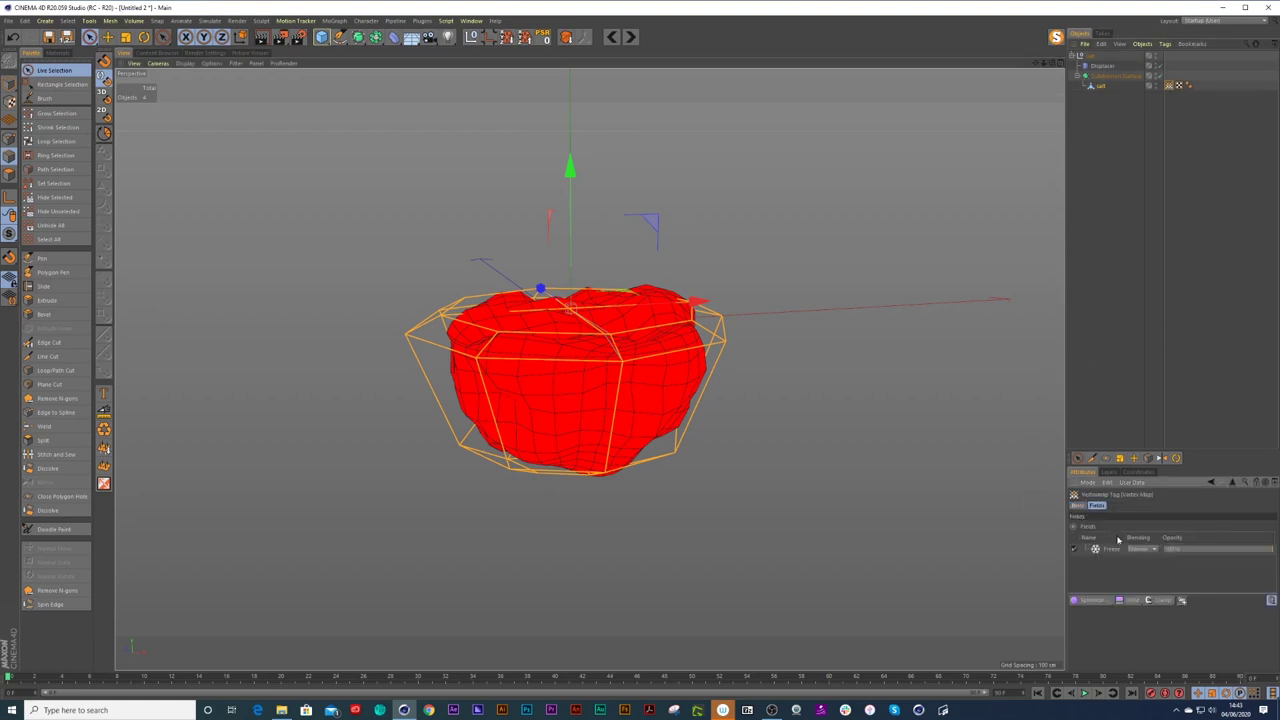
click(1103, 551)
key(Delete)
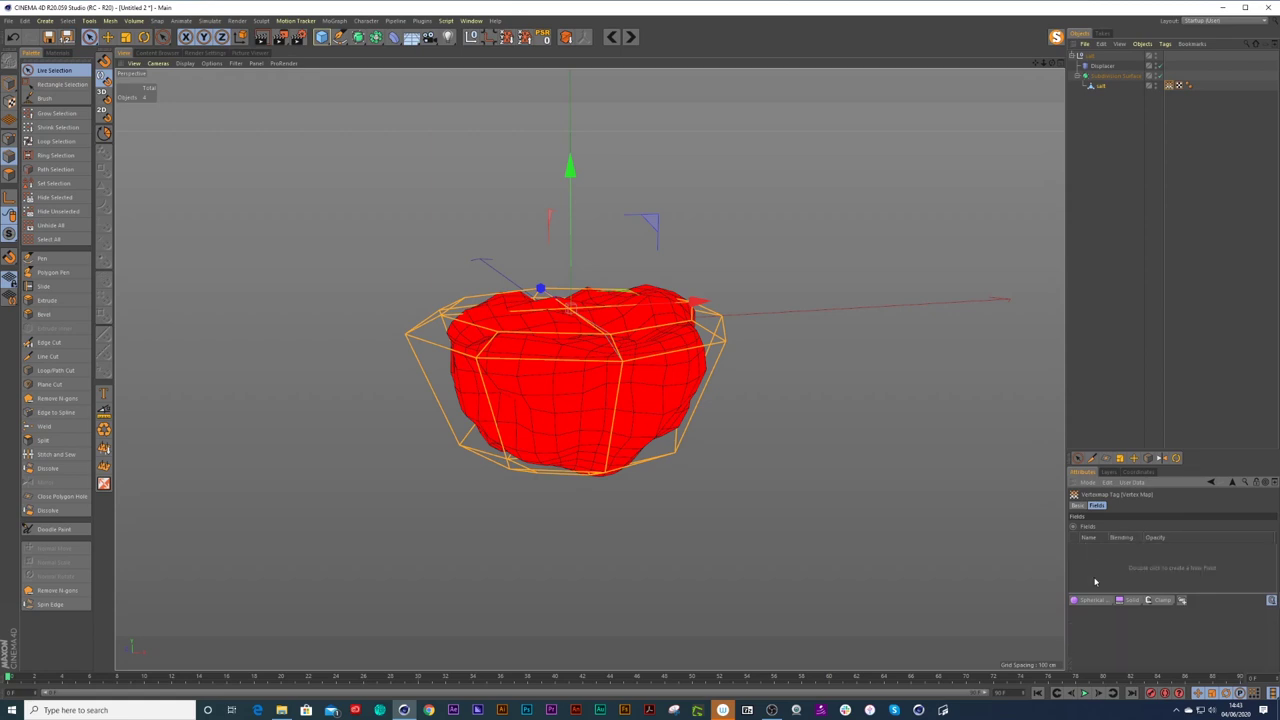
Add a Spherical Field to the salt's vertex map and try scaling it down around the mesh.
click(1091, 604)
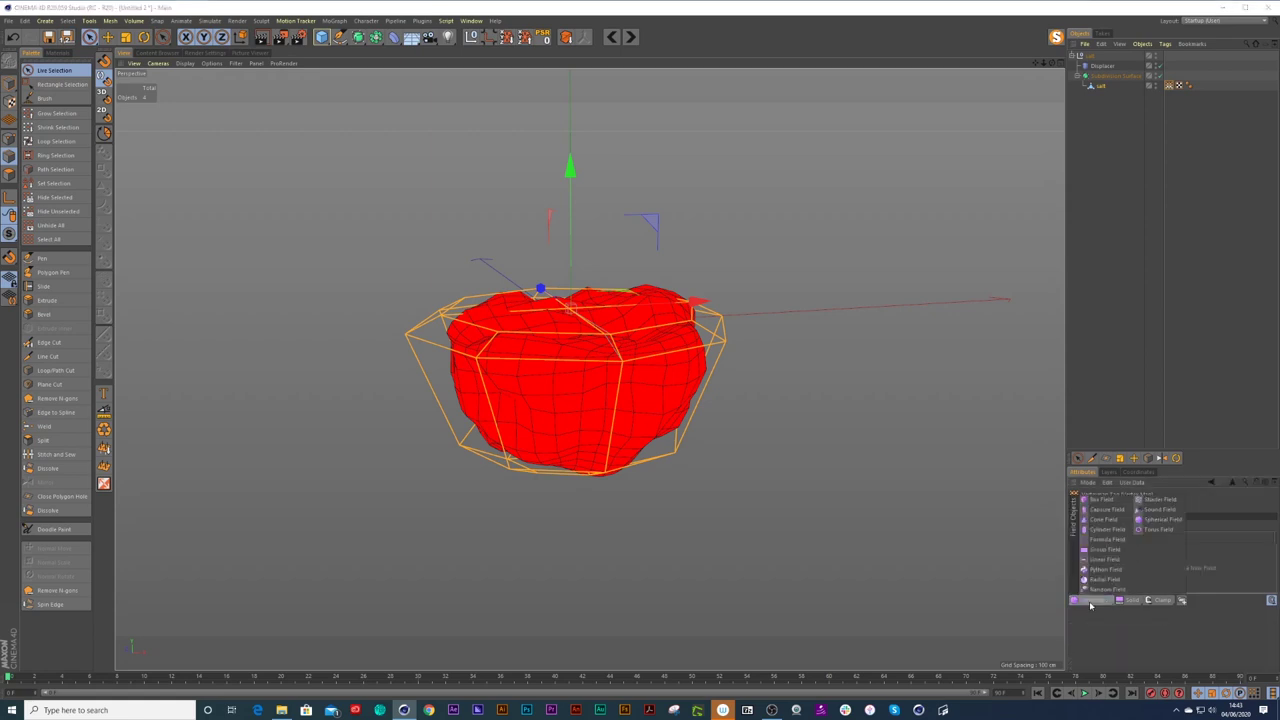
click(1153, 520)
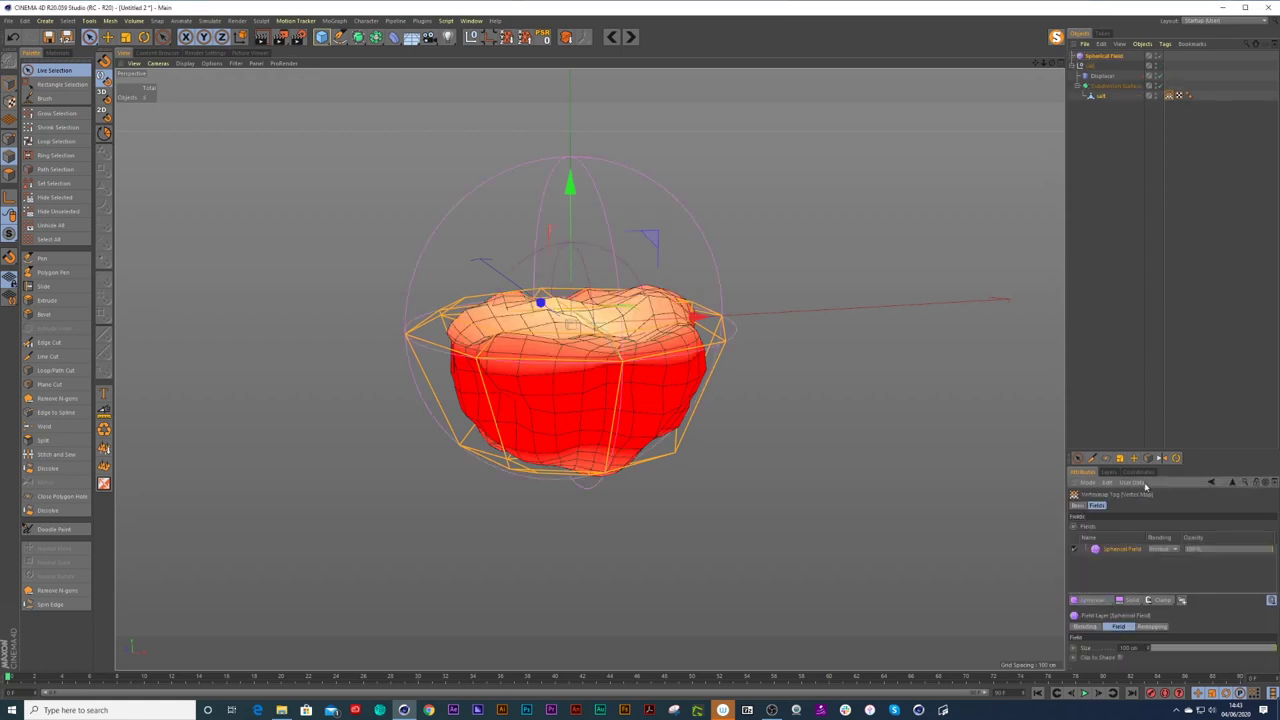
mouse_move(817, 346)
alt+mouse_down()
mouse_move(780, 351)
mouse_move(799, 352)
alt+mouse_up()
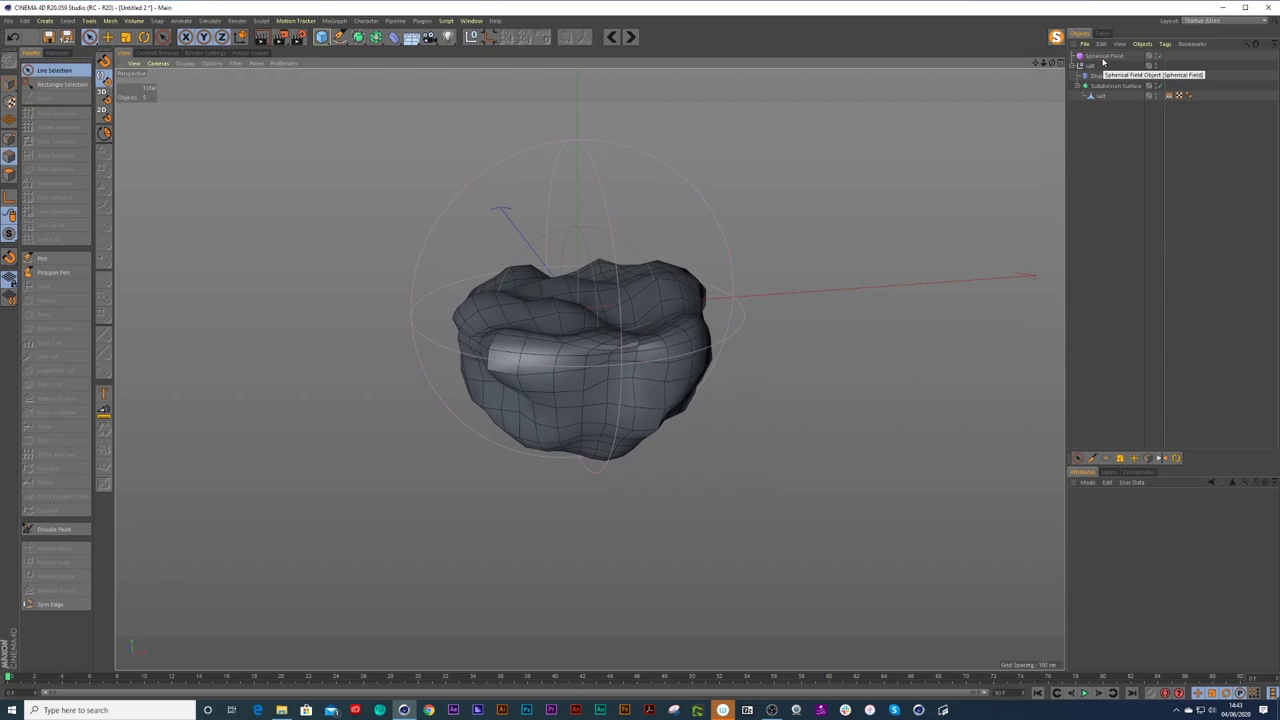
click(1103, 76)
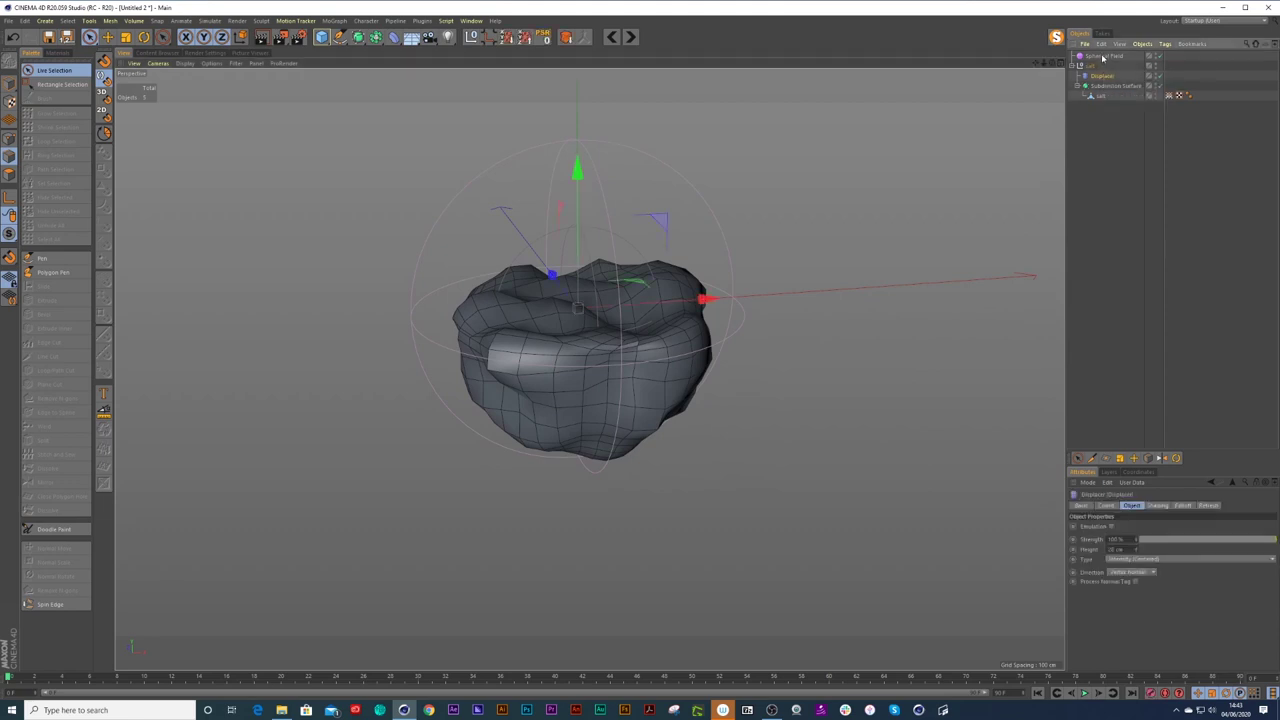
click(1103, 57)
key(t)
drag(640, 221, 820, 200)
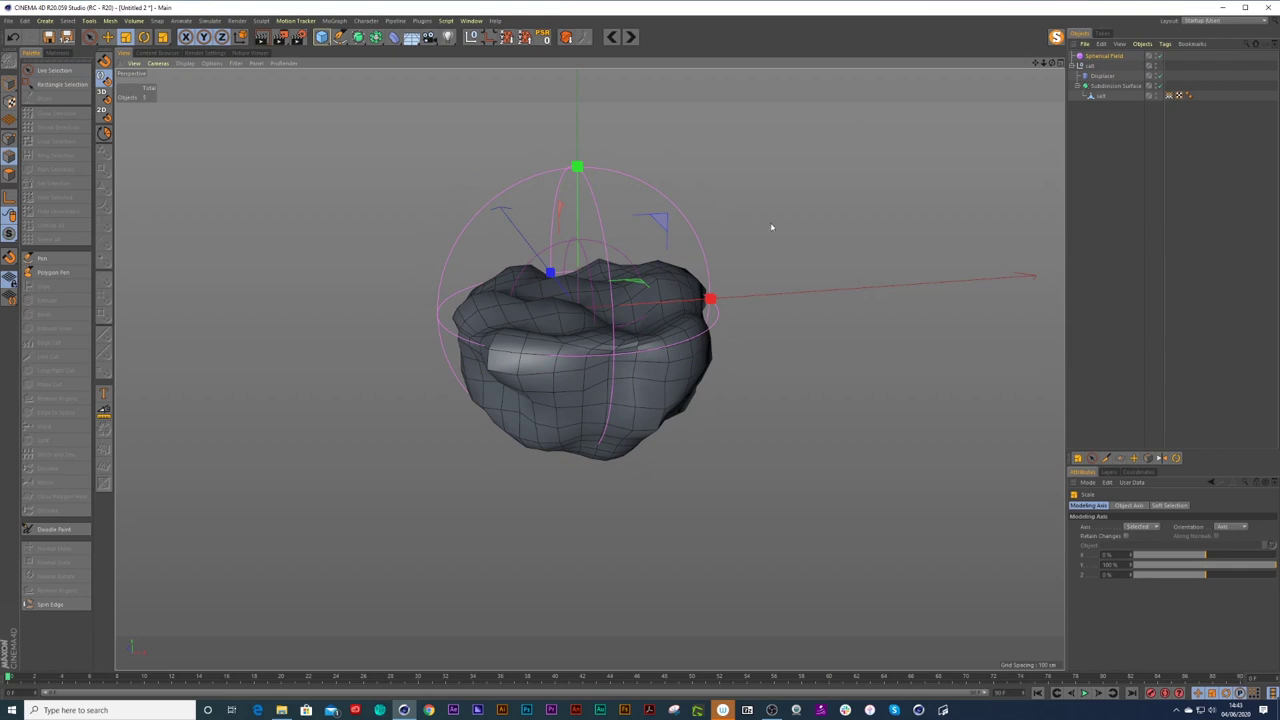
Replace the vertex map's Spherical Field with a Linear Field.
click(1107, 59)
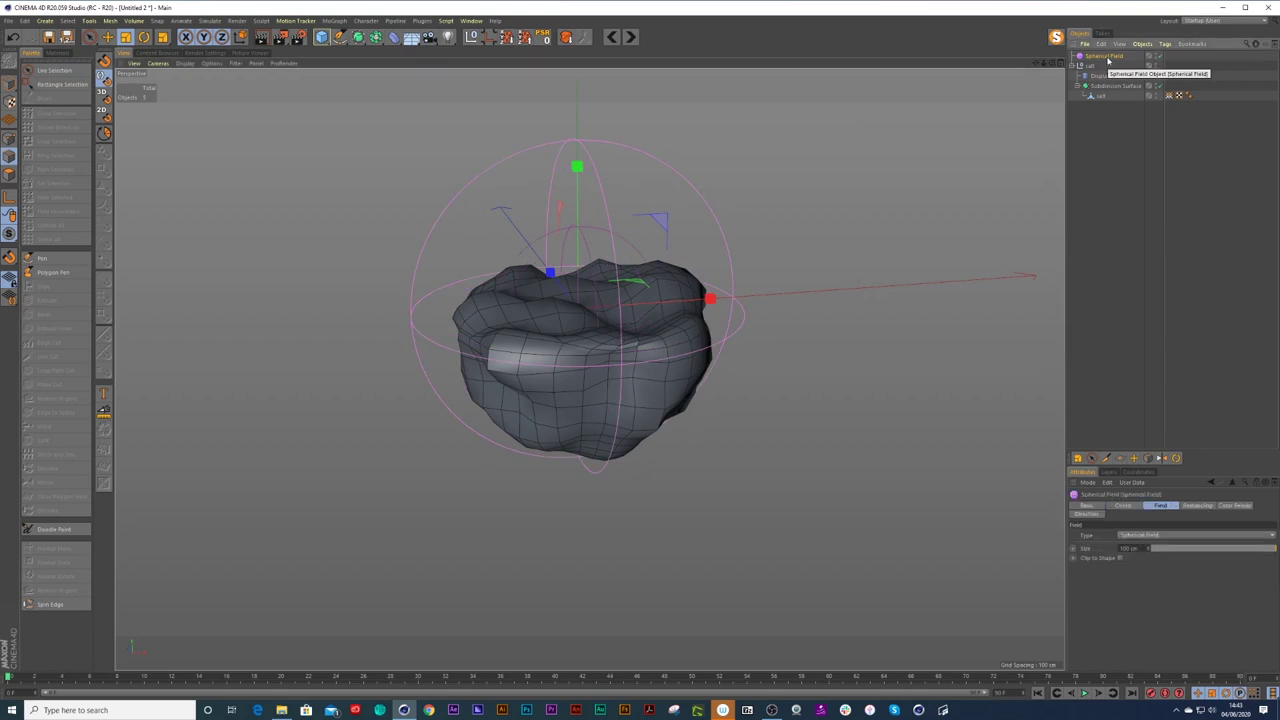
key(Delete)
click(1171, 86)
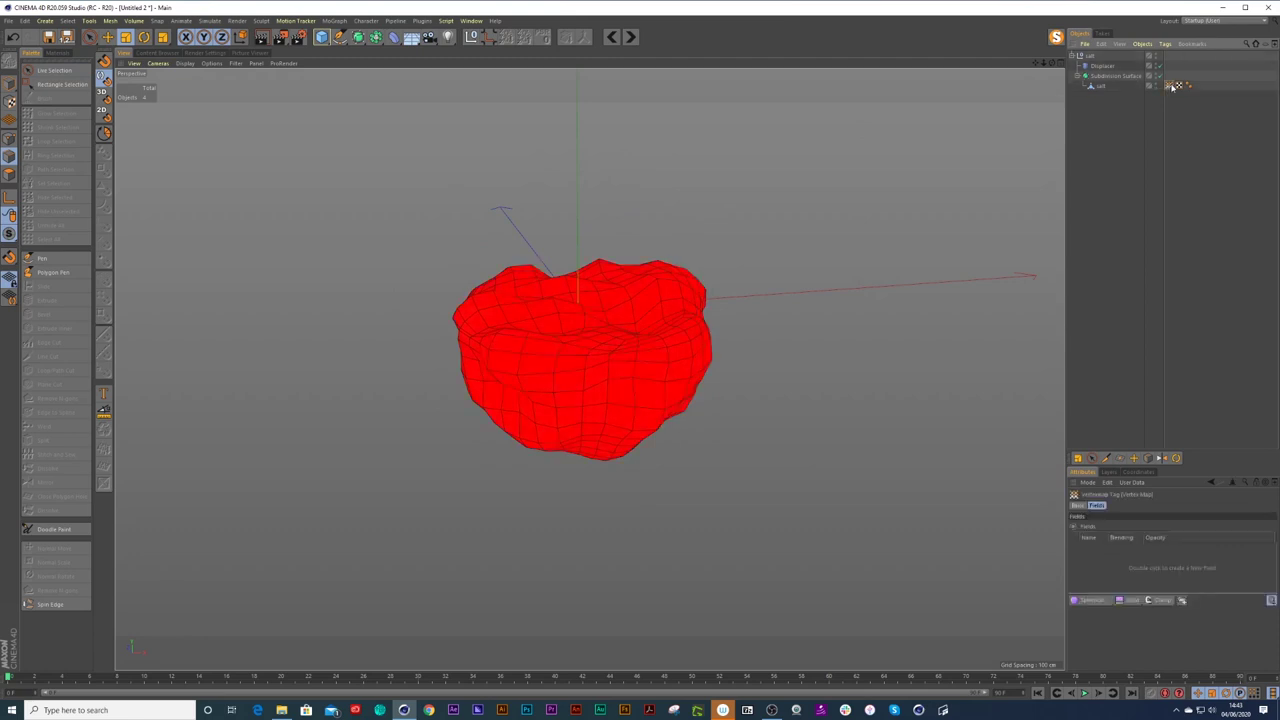
click(1091, 600)
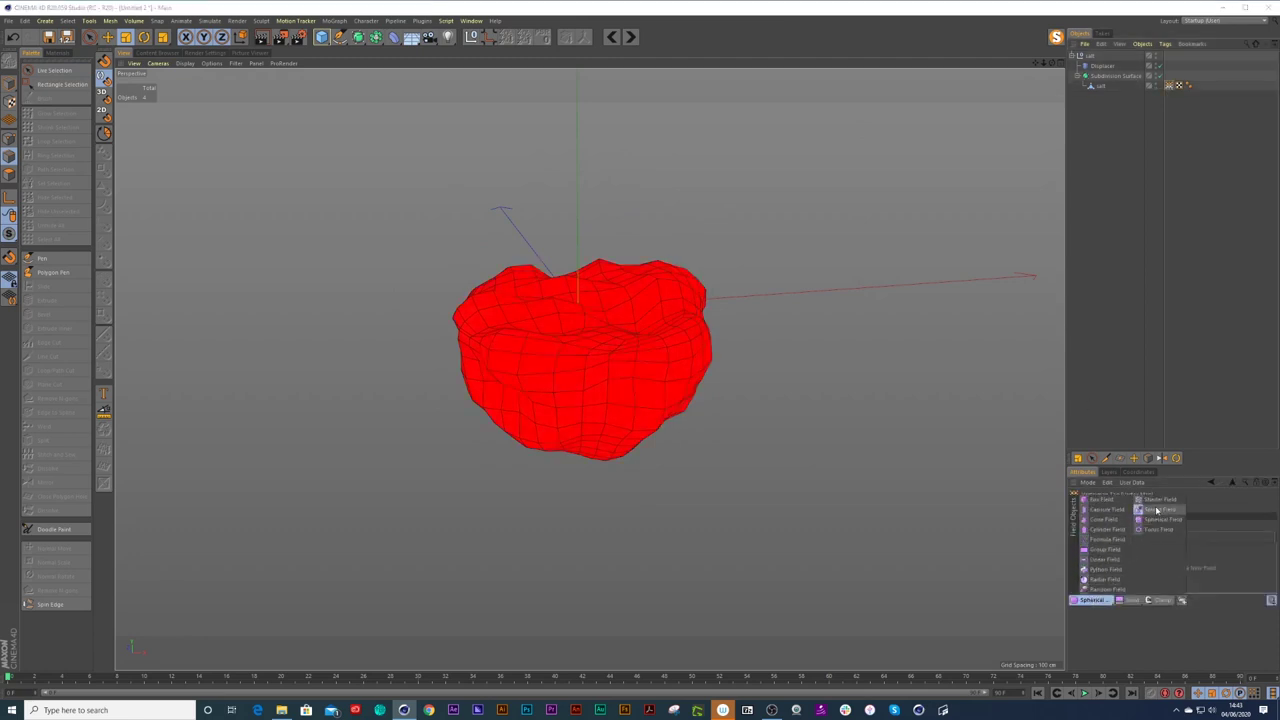
click(1109, 561)
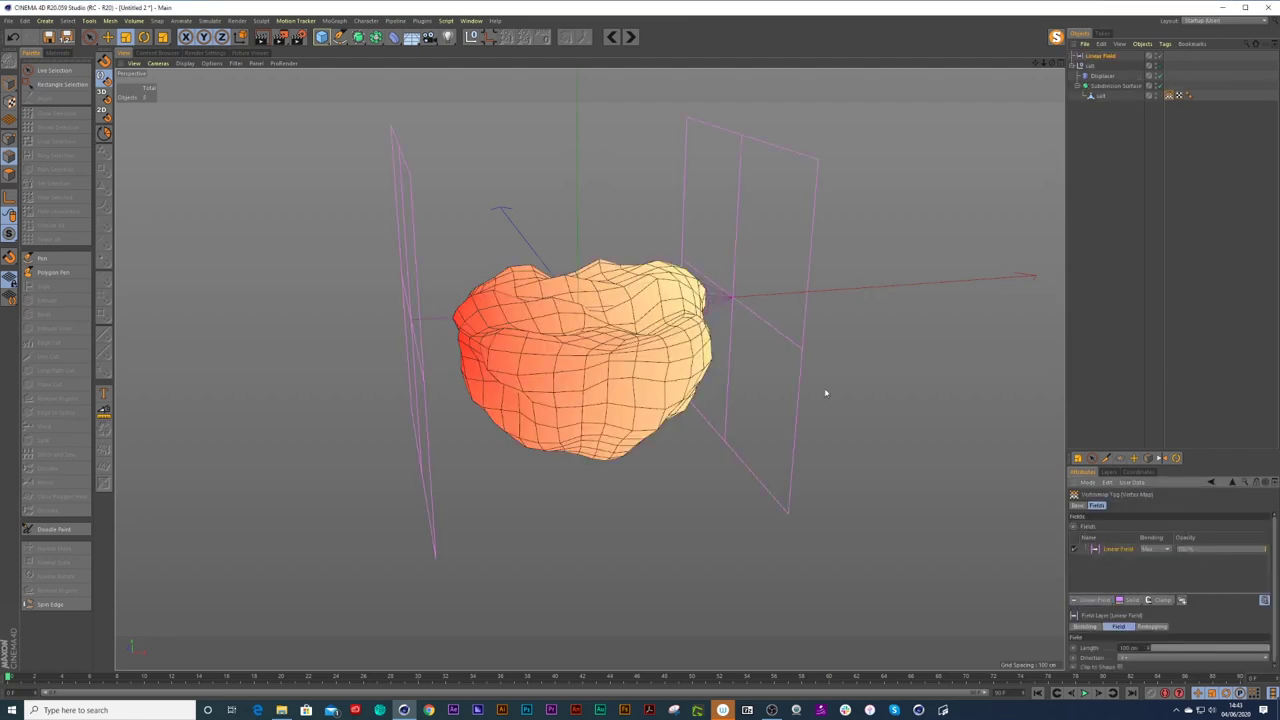
Scale the Linear Field down, rotate it to run vertically through the salt, and shorten its falloff length.
click(763, 359)
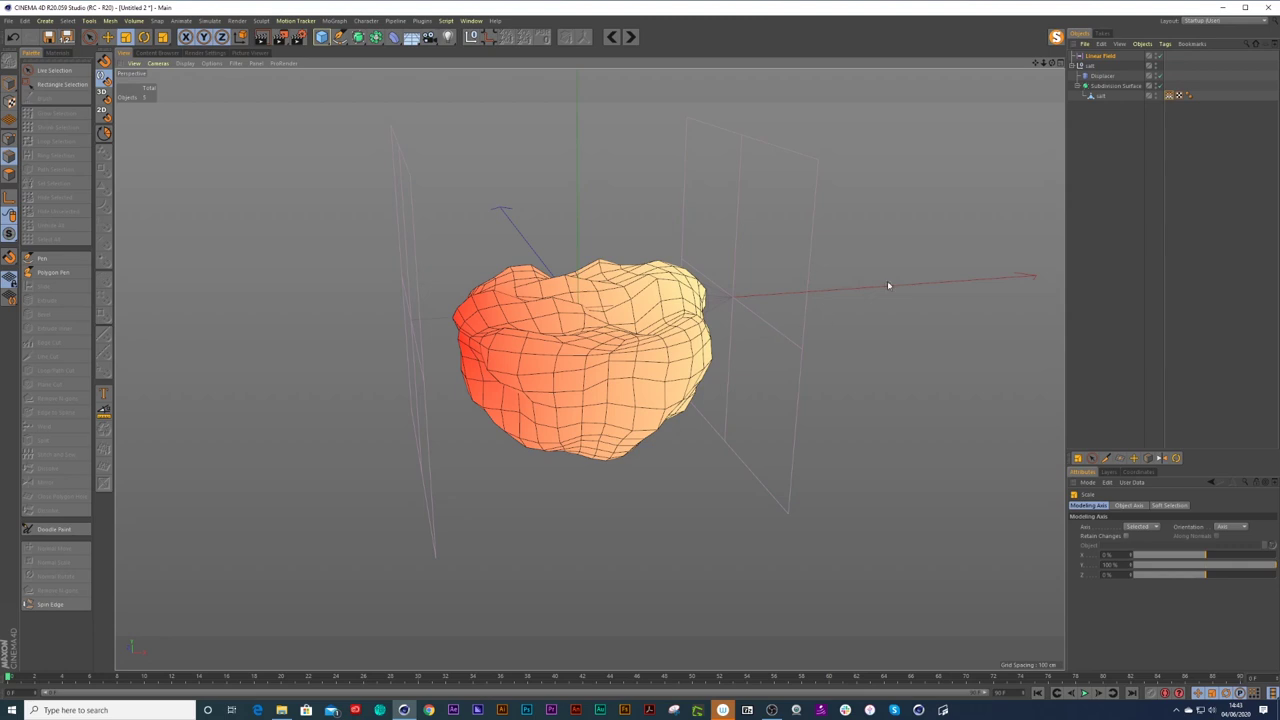
click(1100, 56)
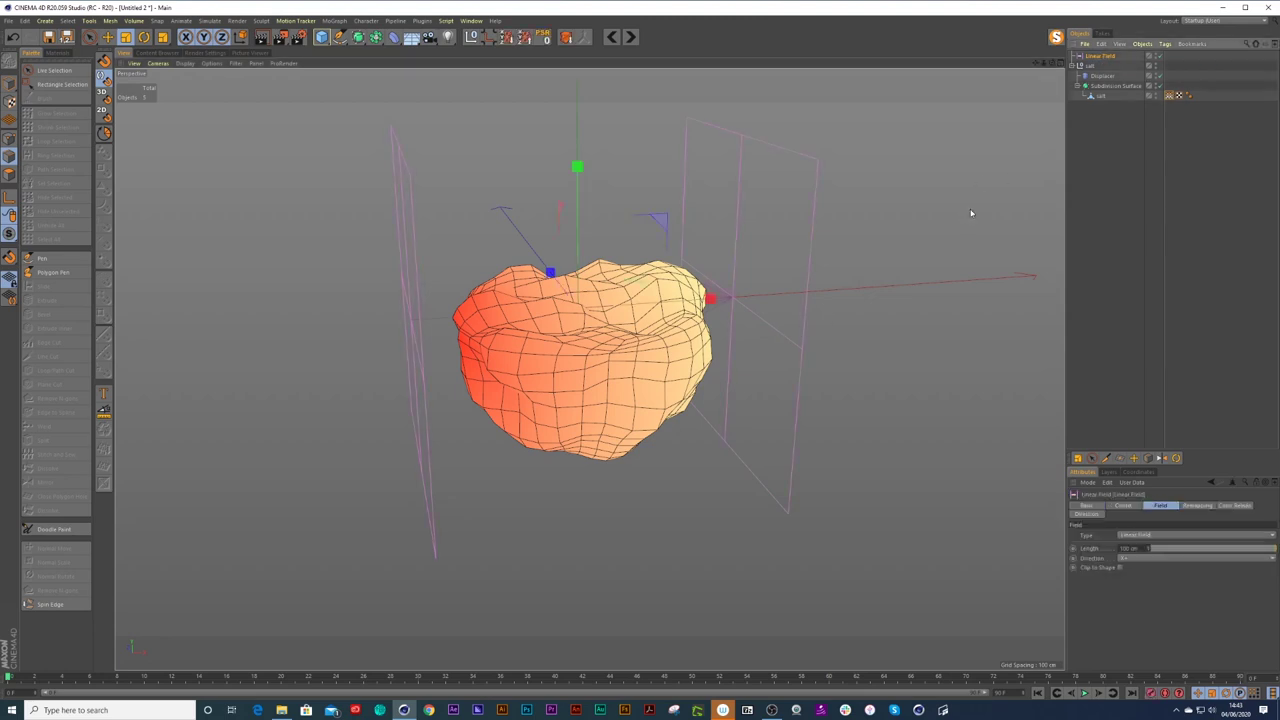
key(t)
drag(963, 200, 705, 287)
key(r)
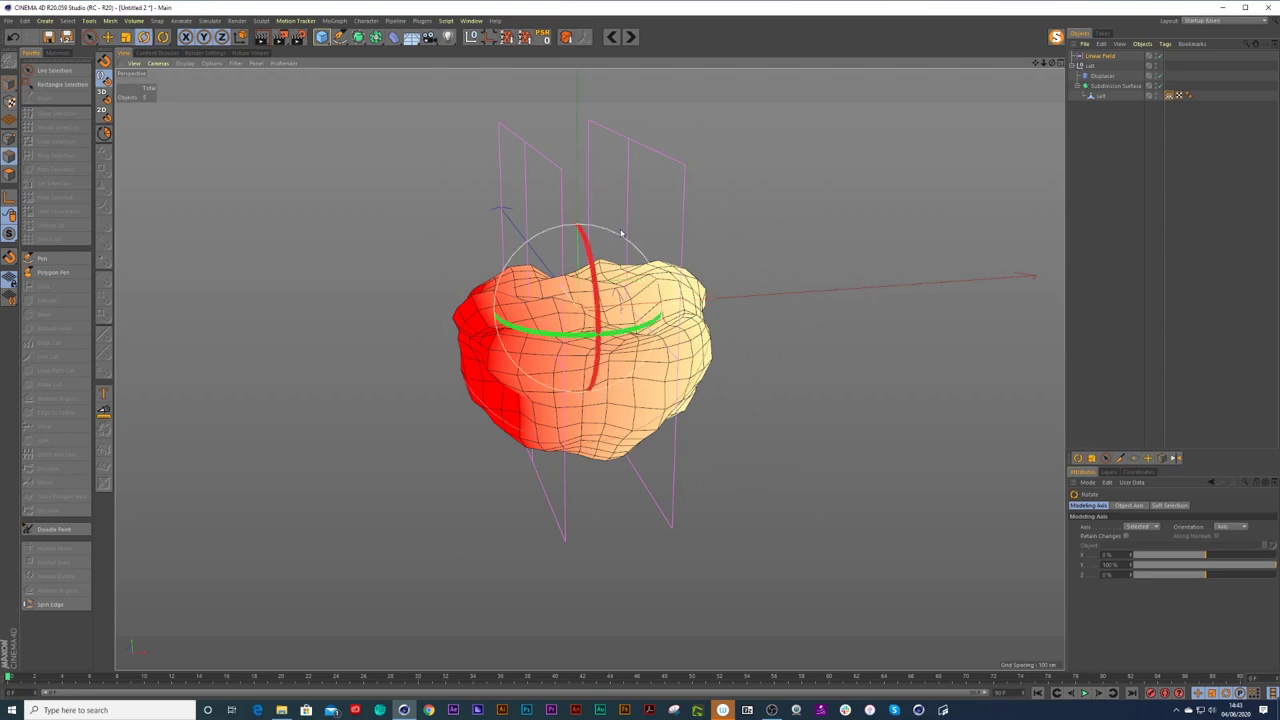
drag(617, 234, 675, 351)
key(space)
key(t)
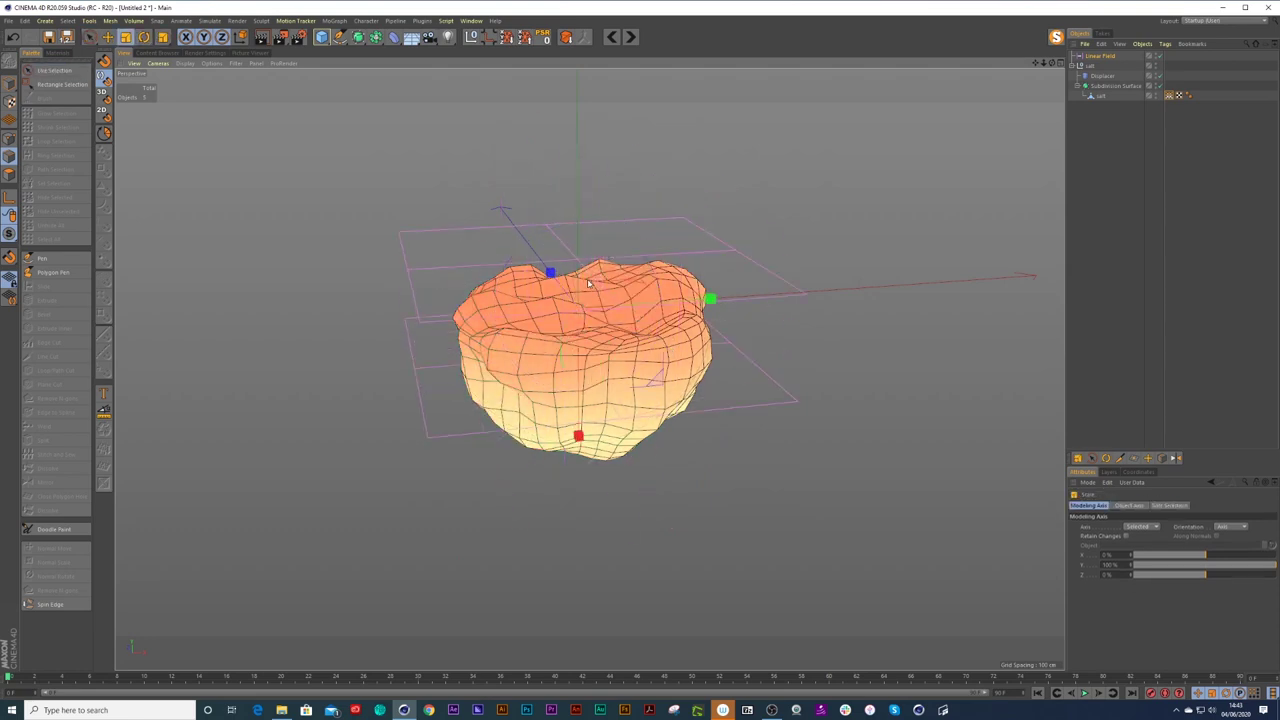
drag(578, 436, 583, 395)
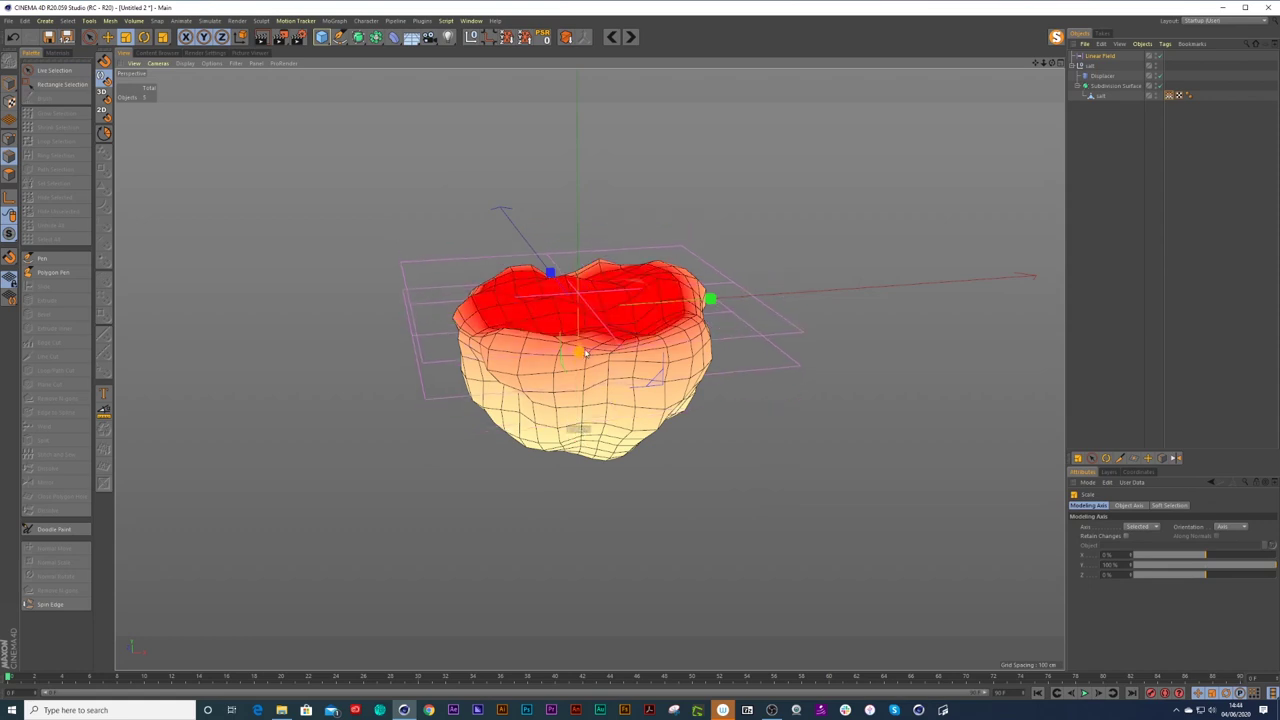
click(1142, 229)
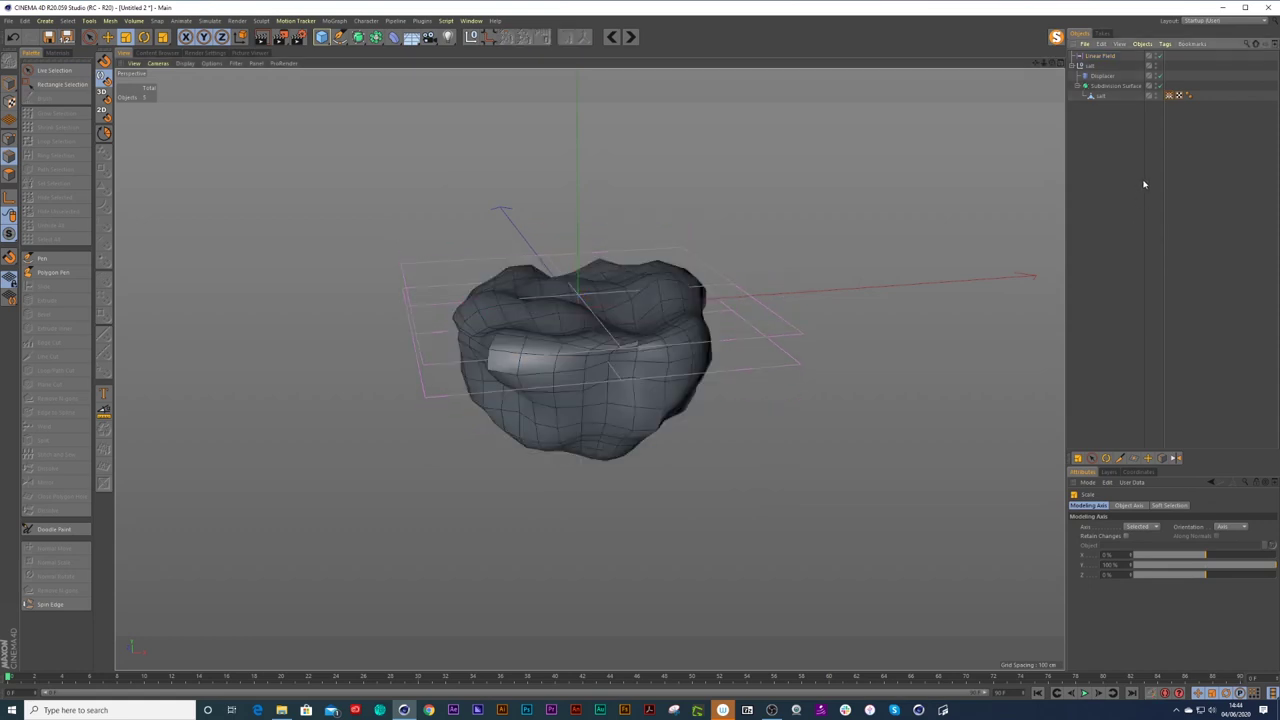
Move the Displacer down along the Y axis inside the salt mesh.
click(1103, 76)
key(9)
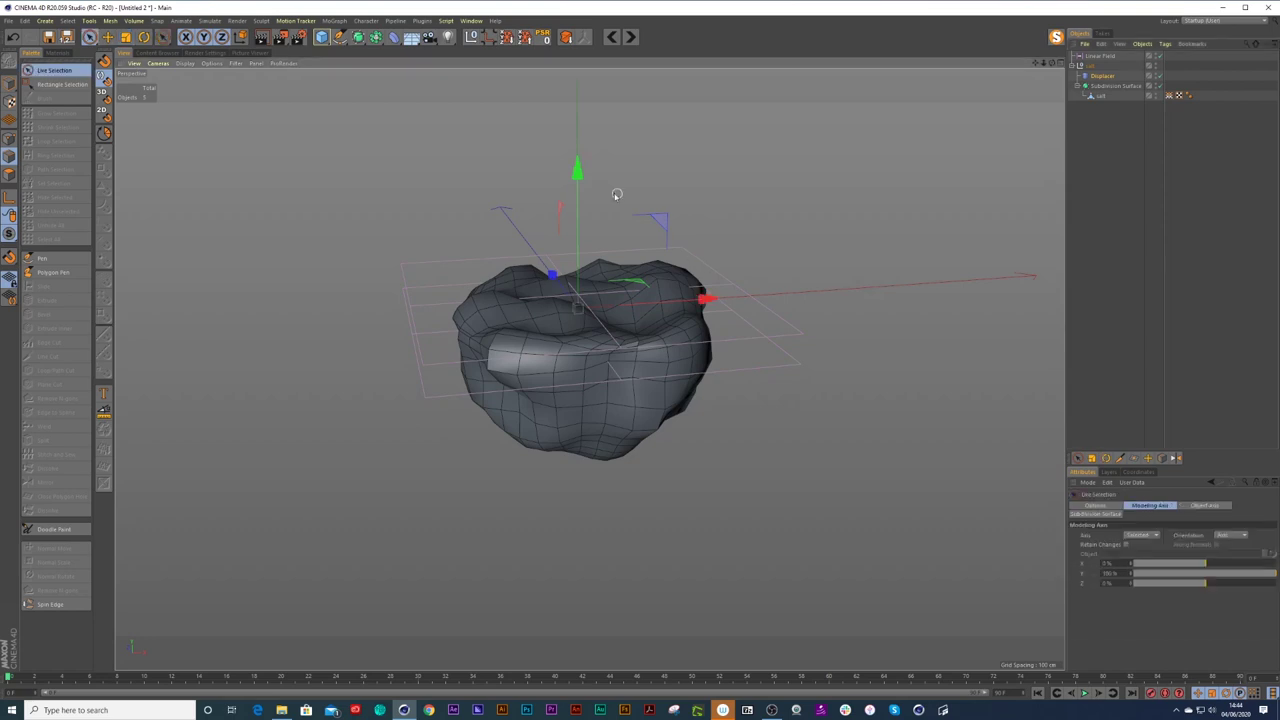
drag(582, 278, 583, 226)
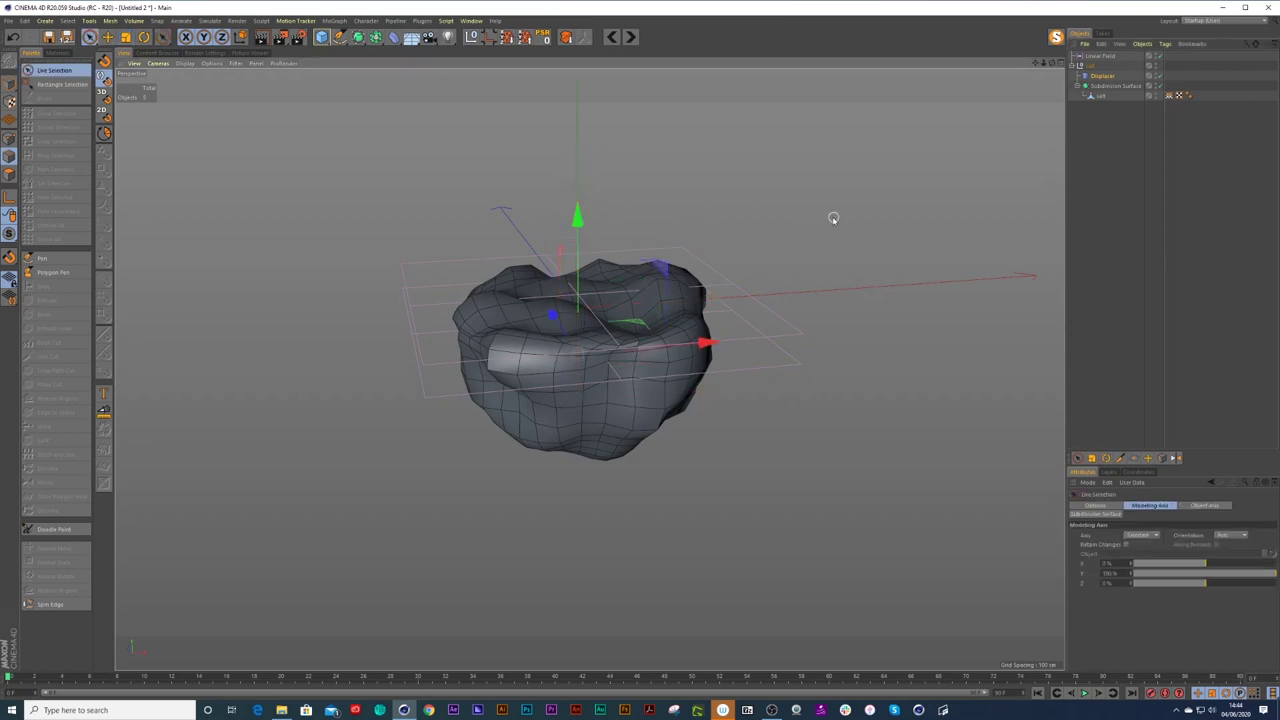
alt+drag(824, 214, 843, 212)
Add a Restriction tag to the Displacer.
click(1103, 76)
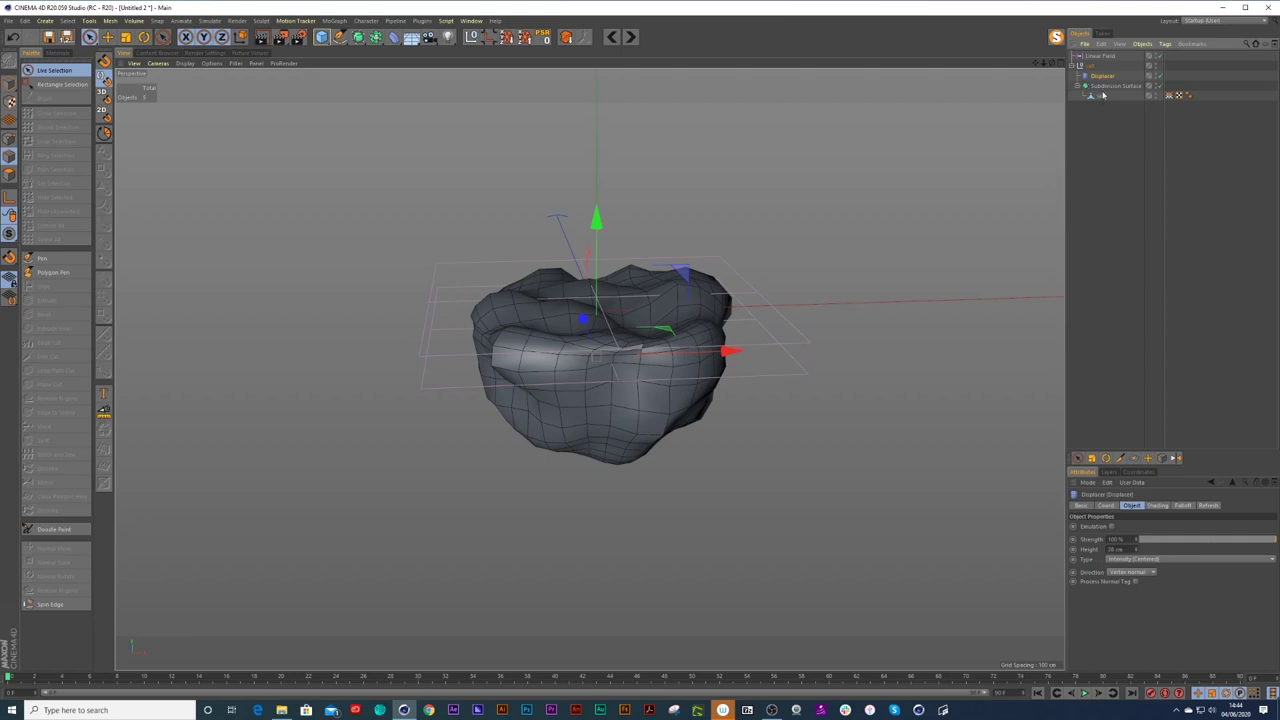
click(1165, 44)
mouse_move(1200, 59)
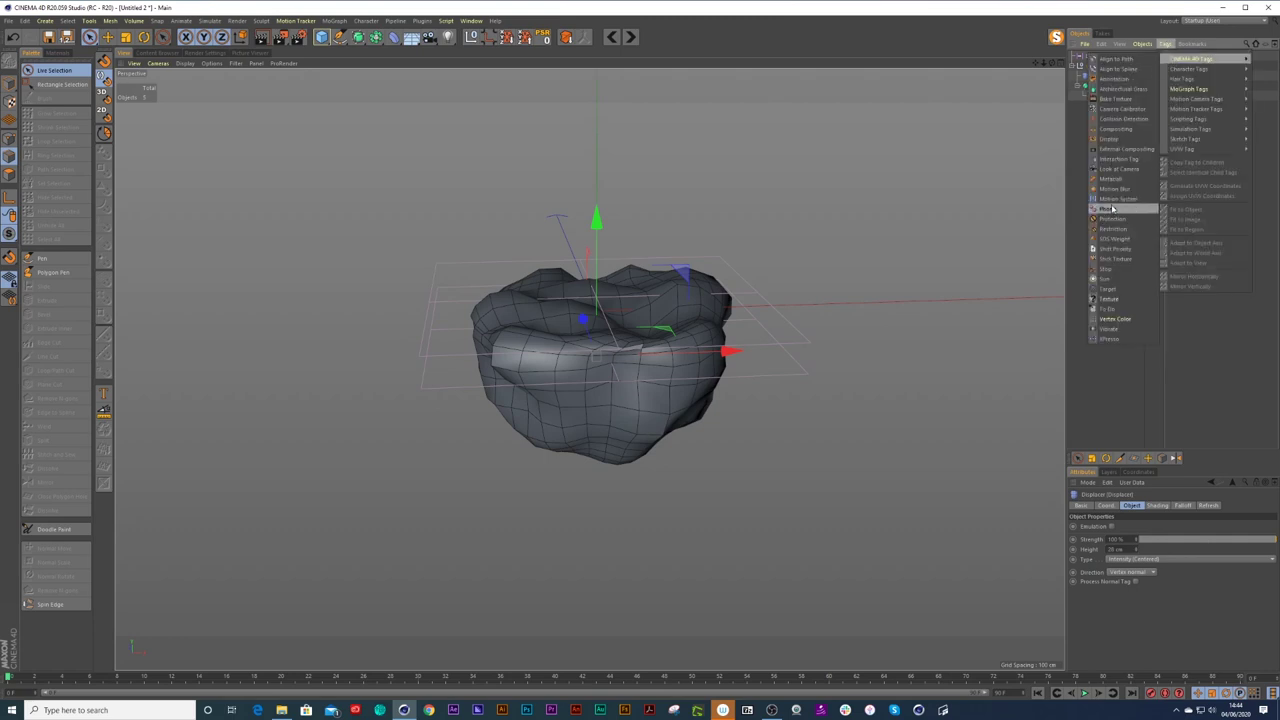
click(1112, 229)
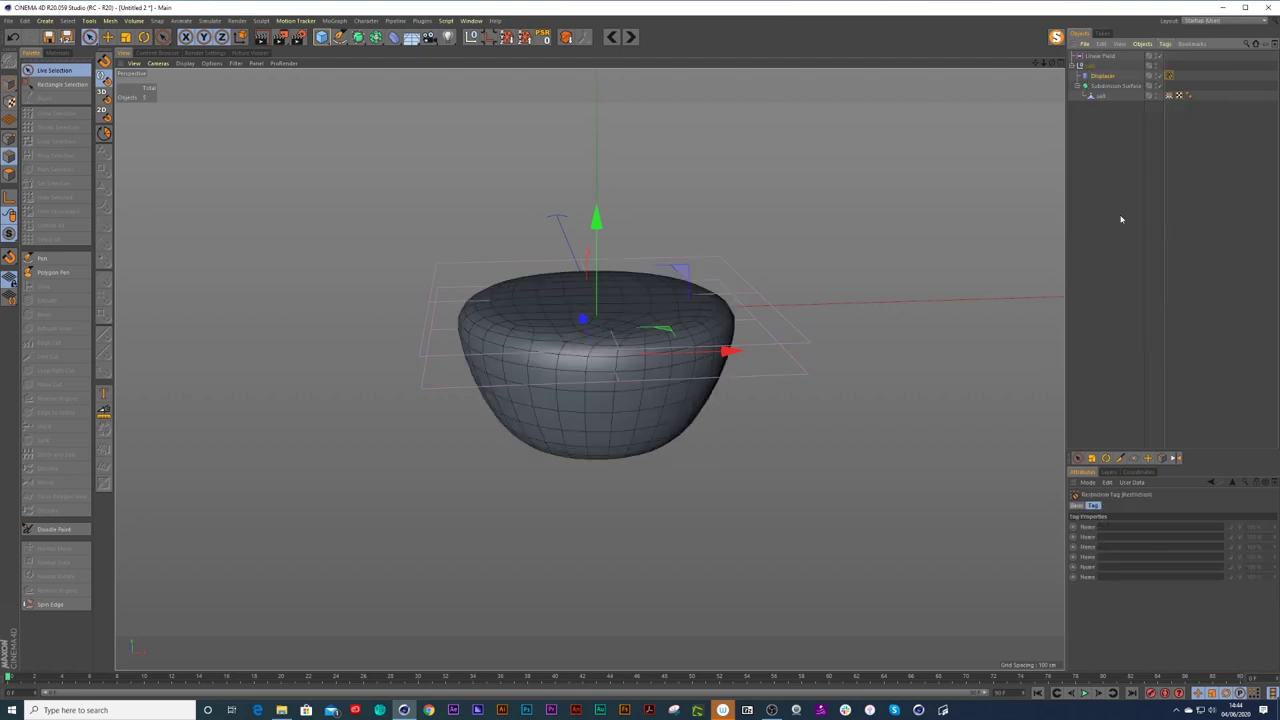
Assign the salt's vertex map to the first Name slot of the Displacer's Restriction tag.
click(1168, 95)
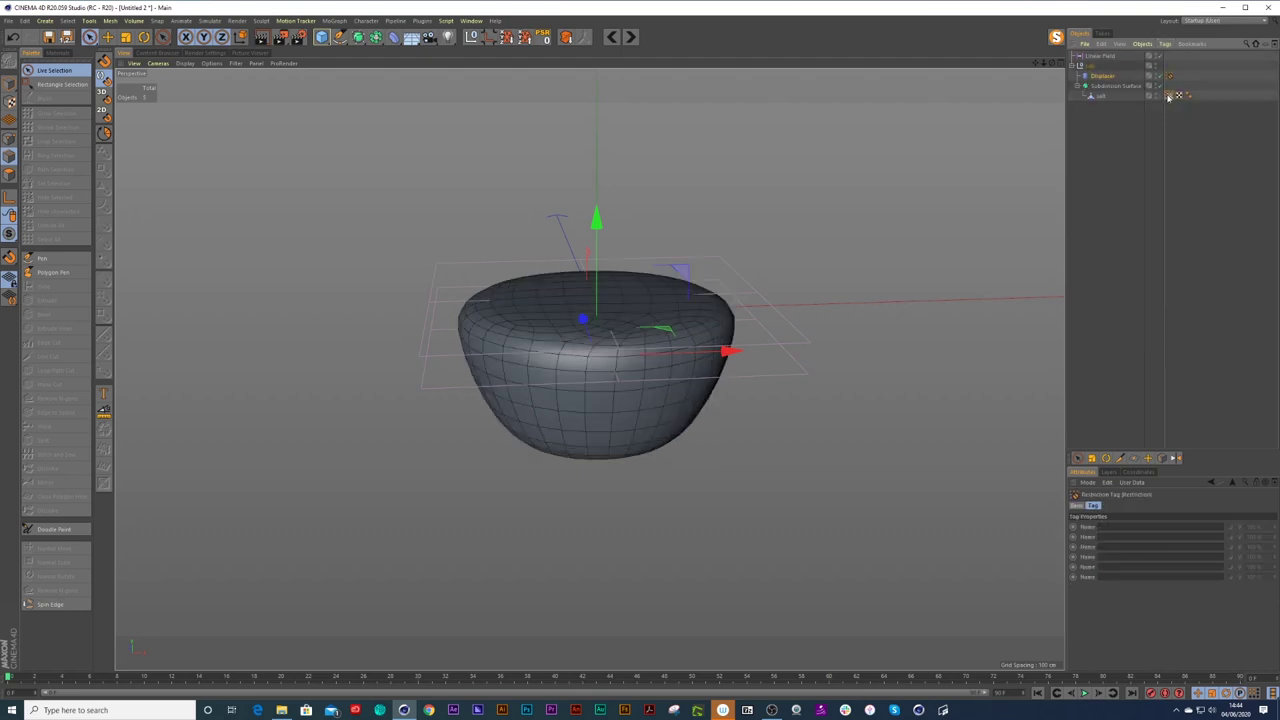
click(1114, 473)
click(1083, 473)
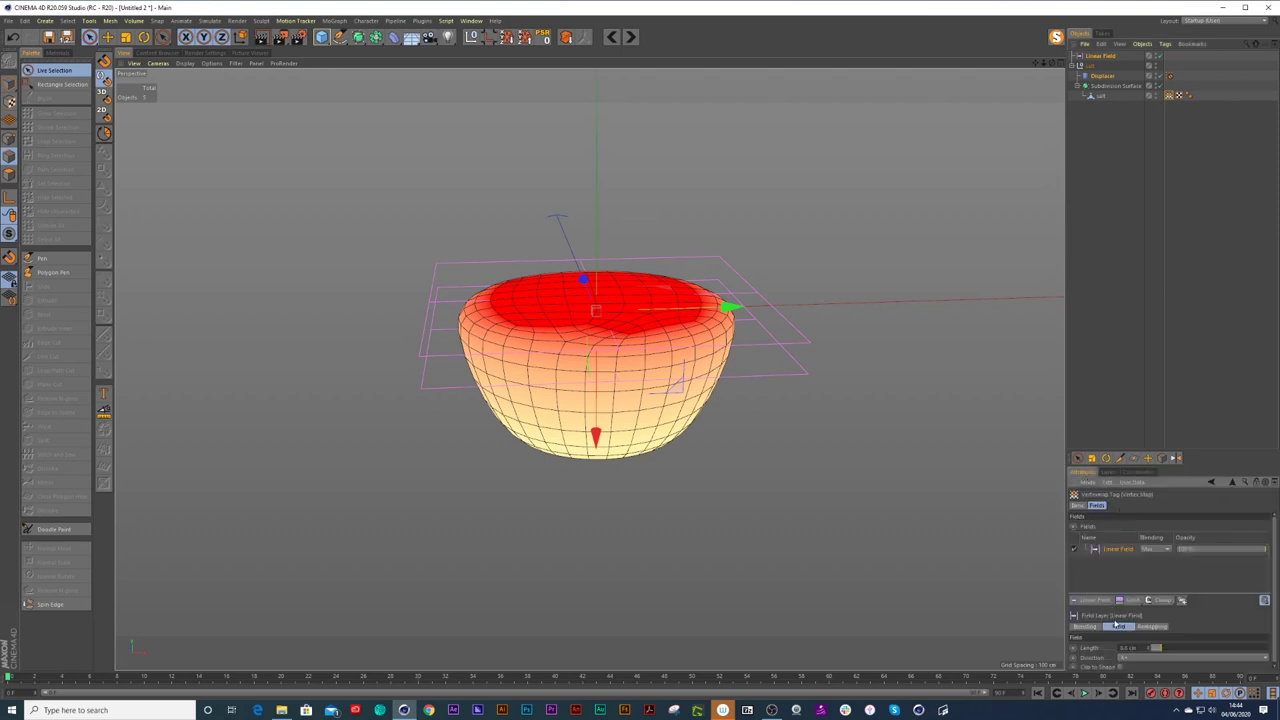
click(1169, 77)
drag(1172, 96, 1133, 530)
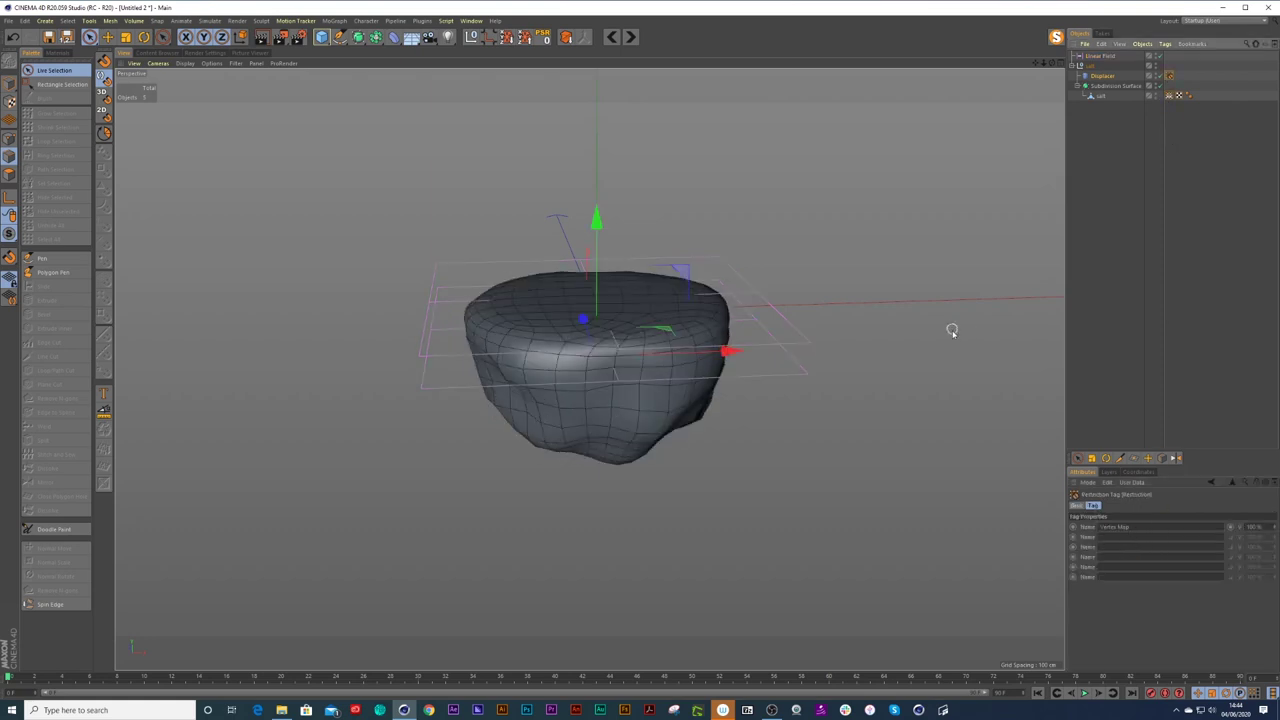
Delete the Linear Field and add a Spherical Field to the salt's vertex map tag instead.
mouse_move(640, 400)
alt+mouse_down()
mouse_move(628, 322)
mouse_move(651, 291)
mouse_move(640, 390)
mouse_move(654, 380)
alt+mouse_up()
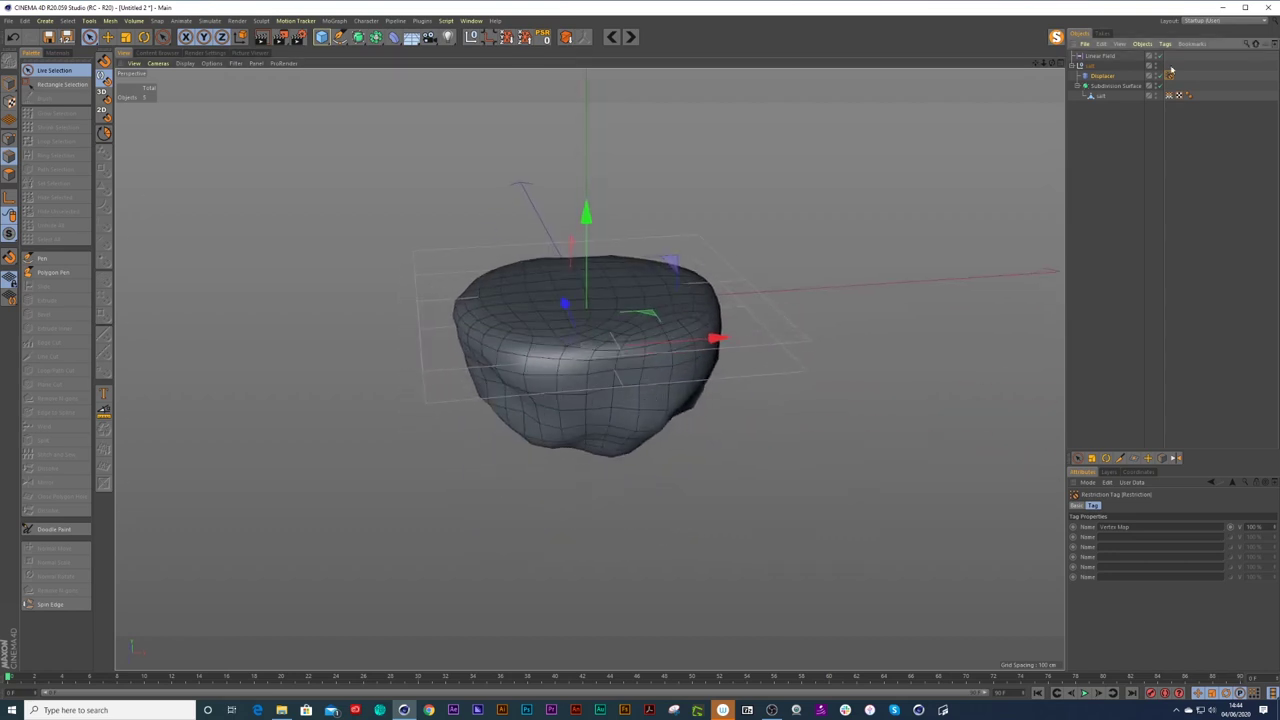
click(1101, 62)
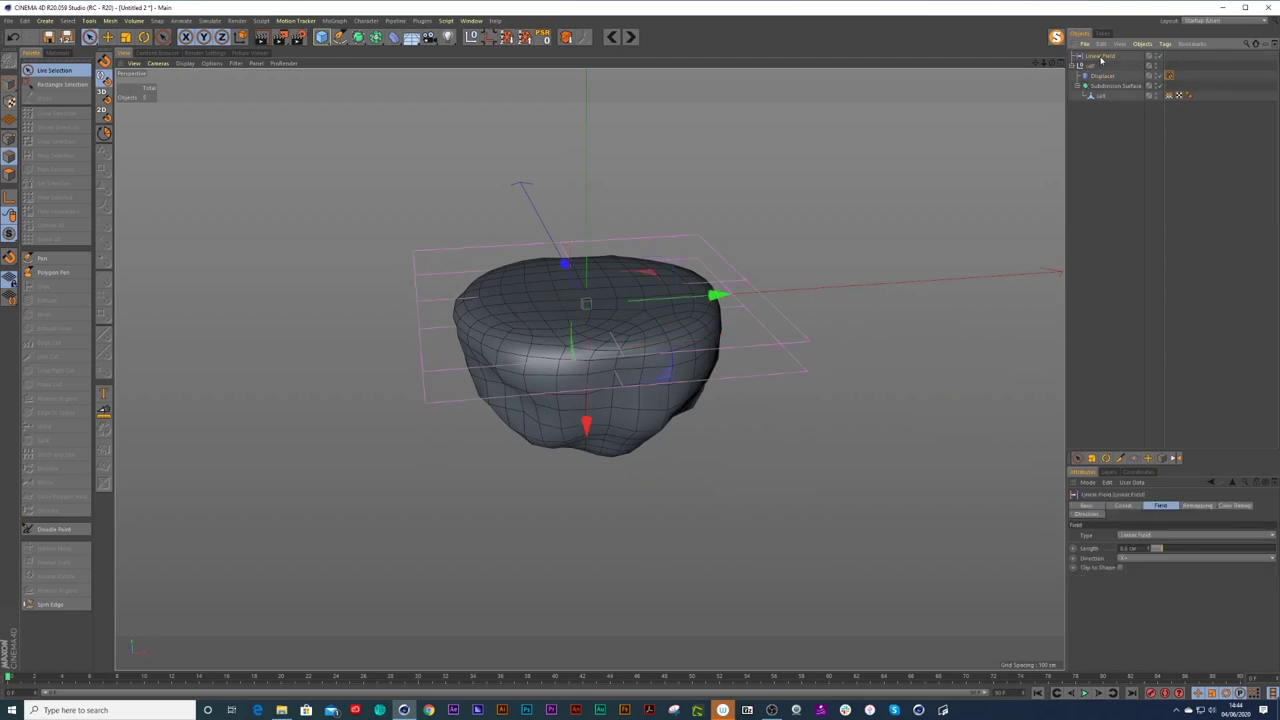
key(Delete)
click(1169, 86)
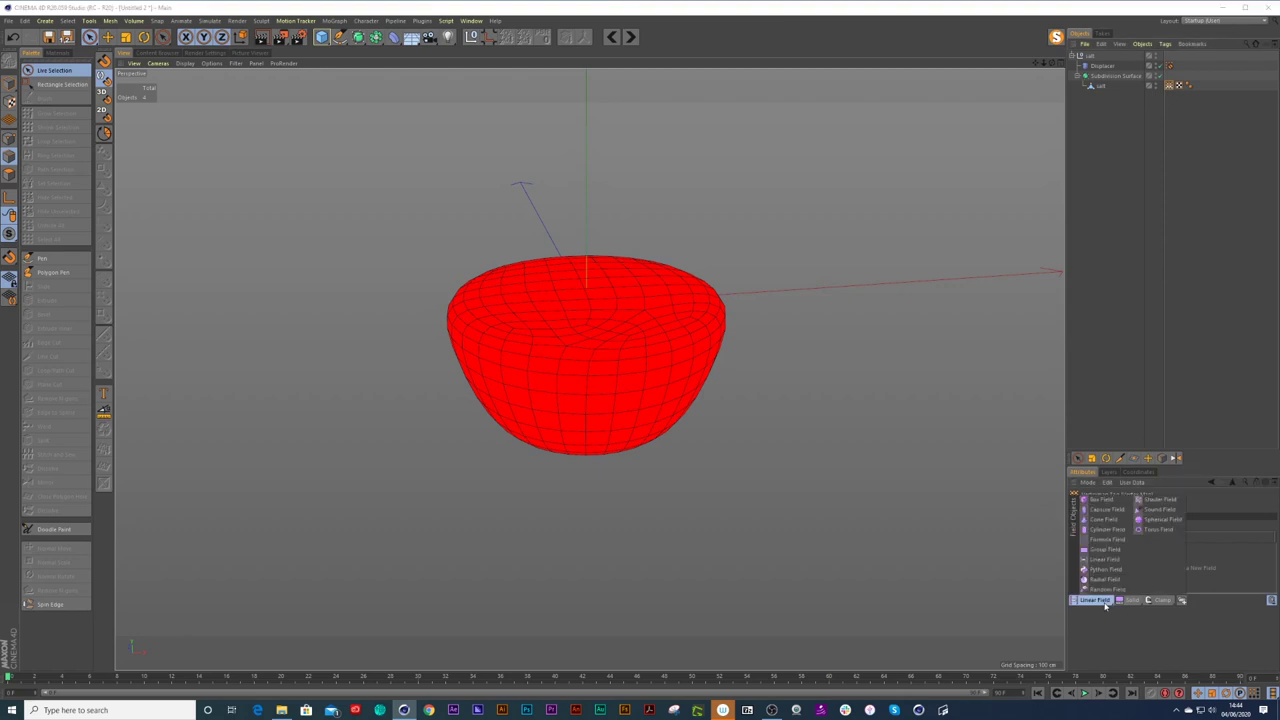
click(1128, 601)
click(1108, 587)
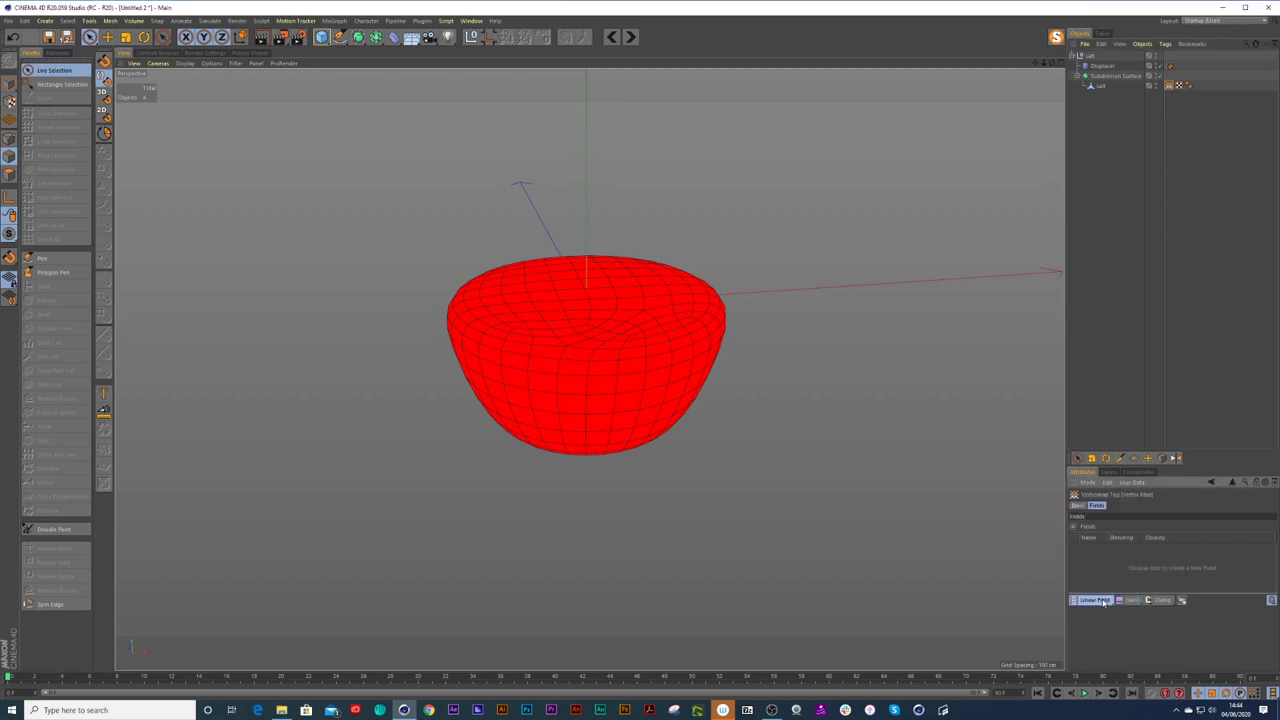
click(1094, 600)
click(1157, 520)
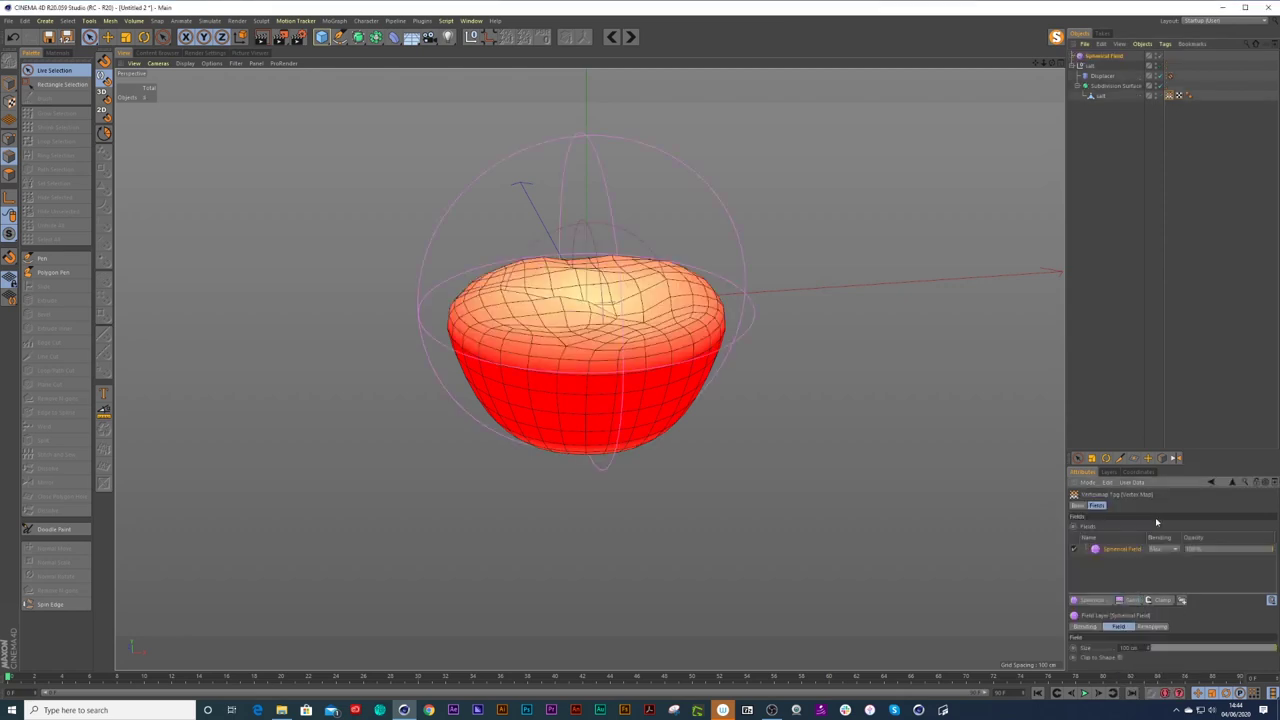
Place the Spherical Field inside the salt null, above the Displacer.
mouse_move(752, 268)
alt+mouse_down()
mouse_move(740, 245)
mouse_move(743, 257)
alt+mouse_up()
key(t)
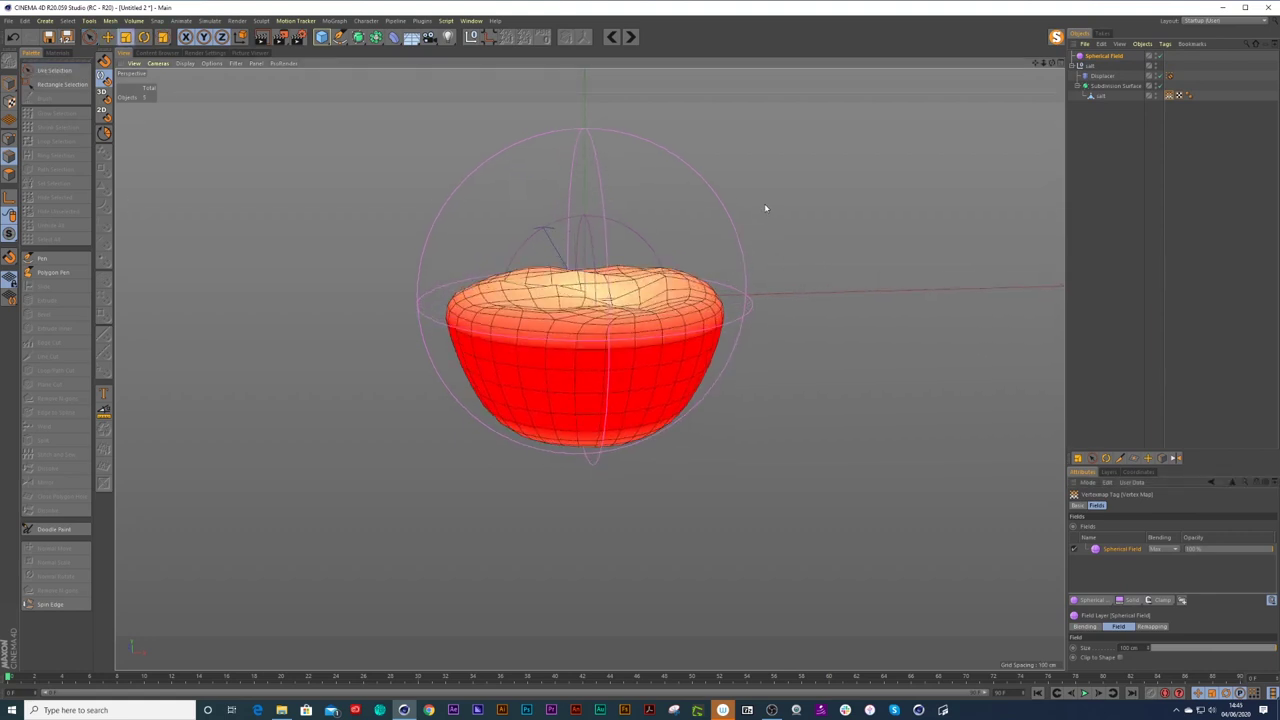
click(773, 204)
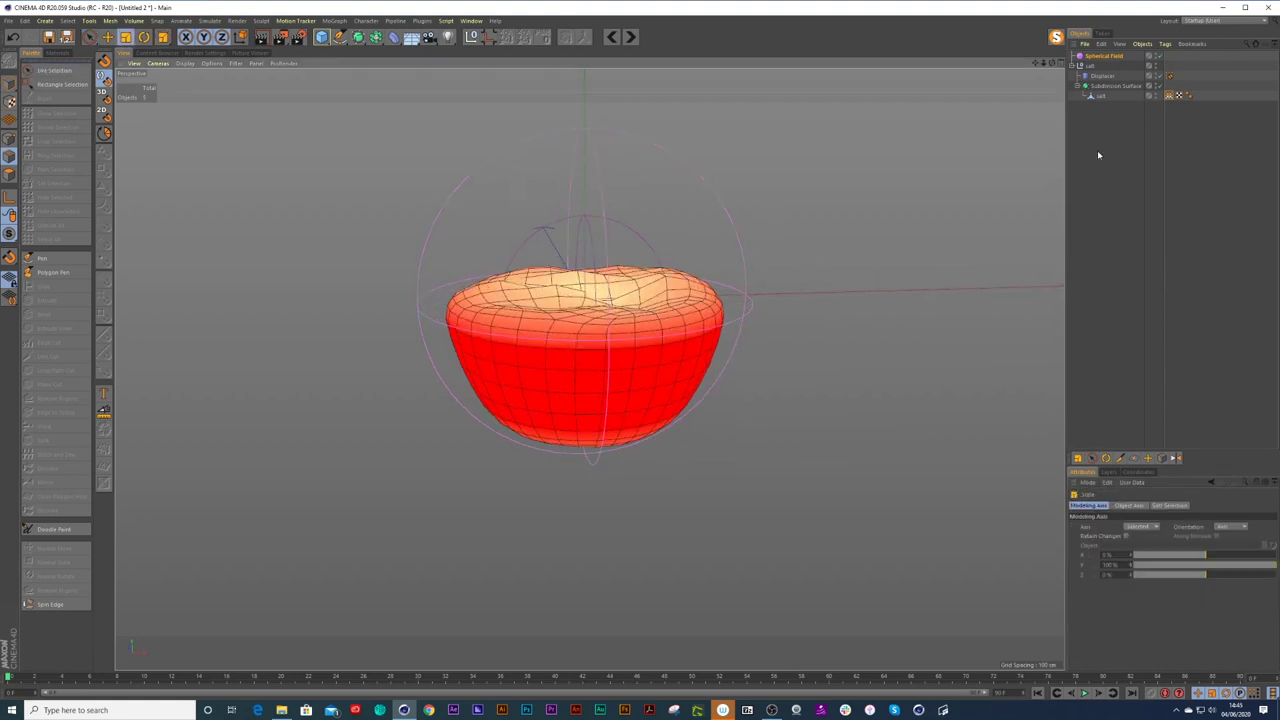
drag(1093, 58, 1090, 69)
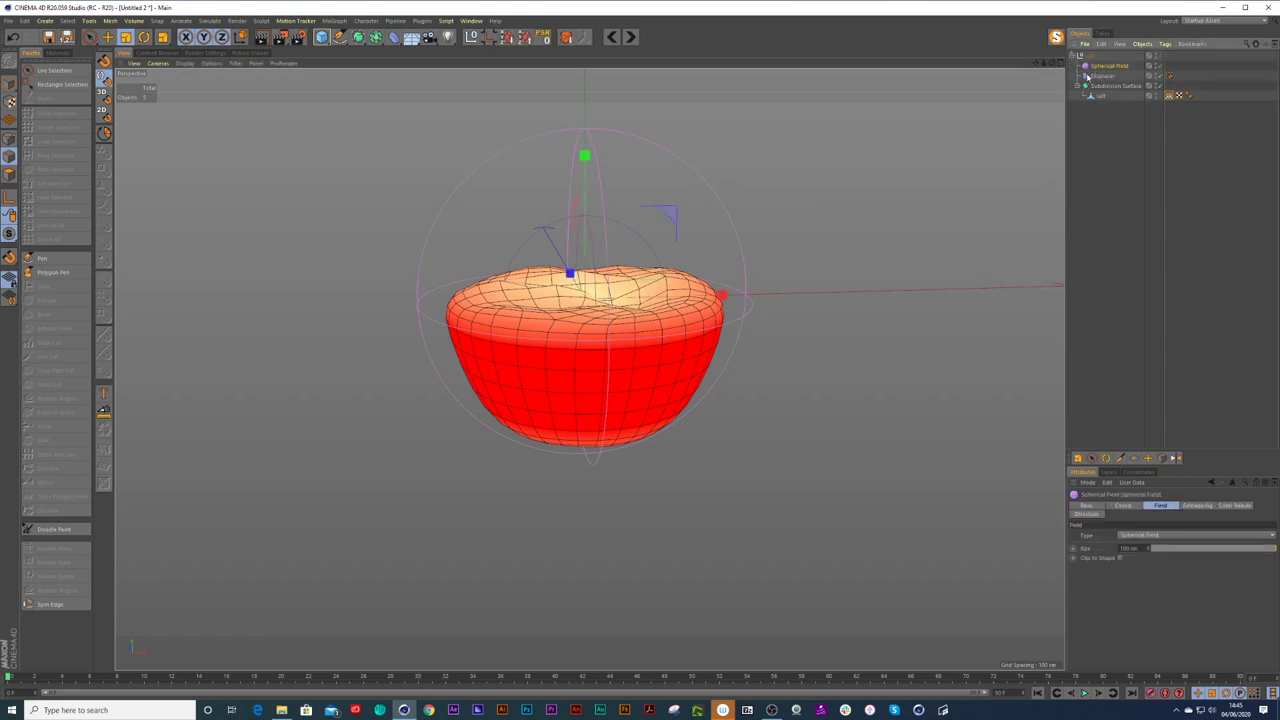
Scale the Spherical Field up slightly and raise it along the Y axis so it centres above the salt's surface.
mouse_move(794, 247)
mouse_down()
mouse_move(826, 231)
mouse_move(737, 271)
mouse_move(807, 242)
mouse_up()
key(space)
drag(587, 152, 594, 122)
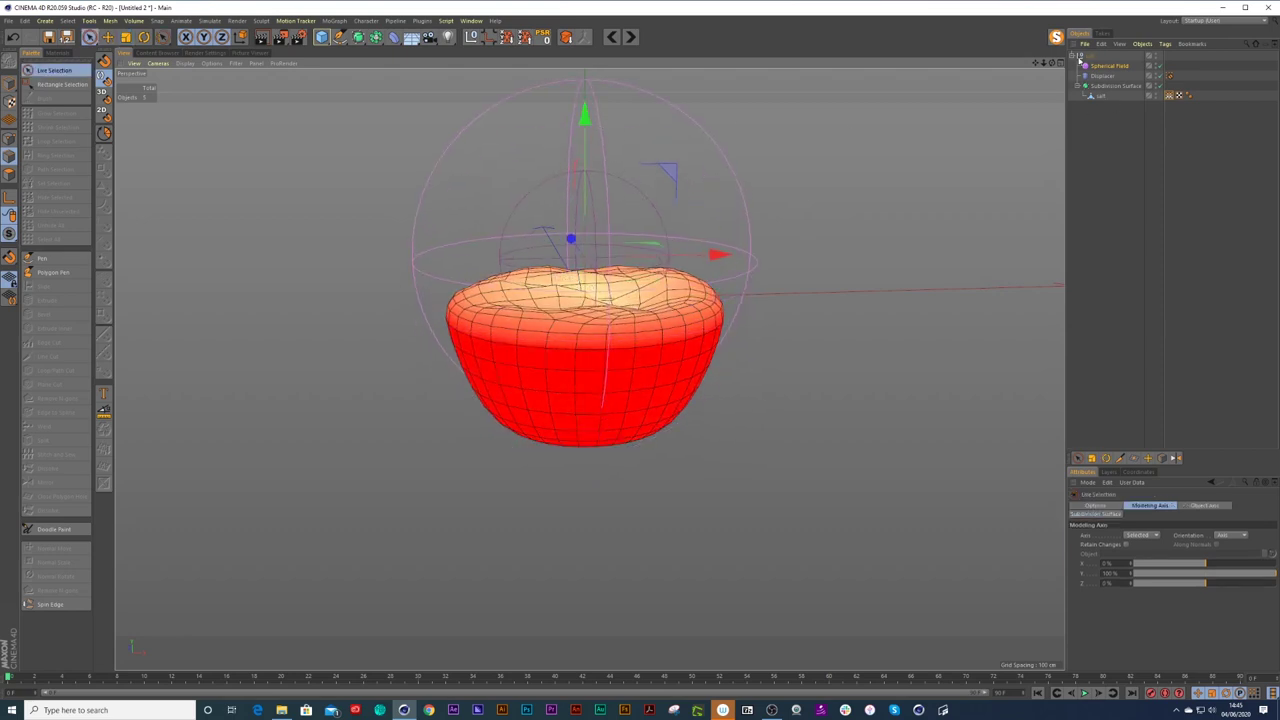
Replace the old salt objects in the bottle document with a copy of the reworked salt group.
key(alt+g)
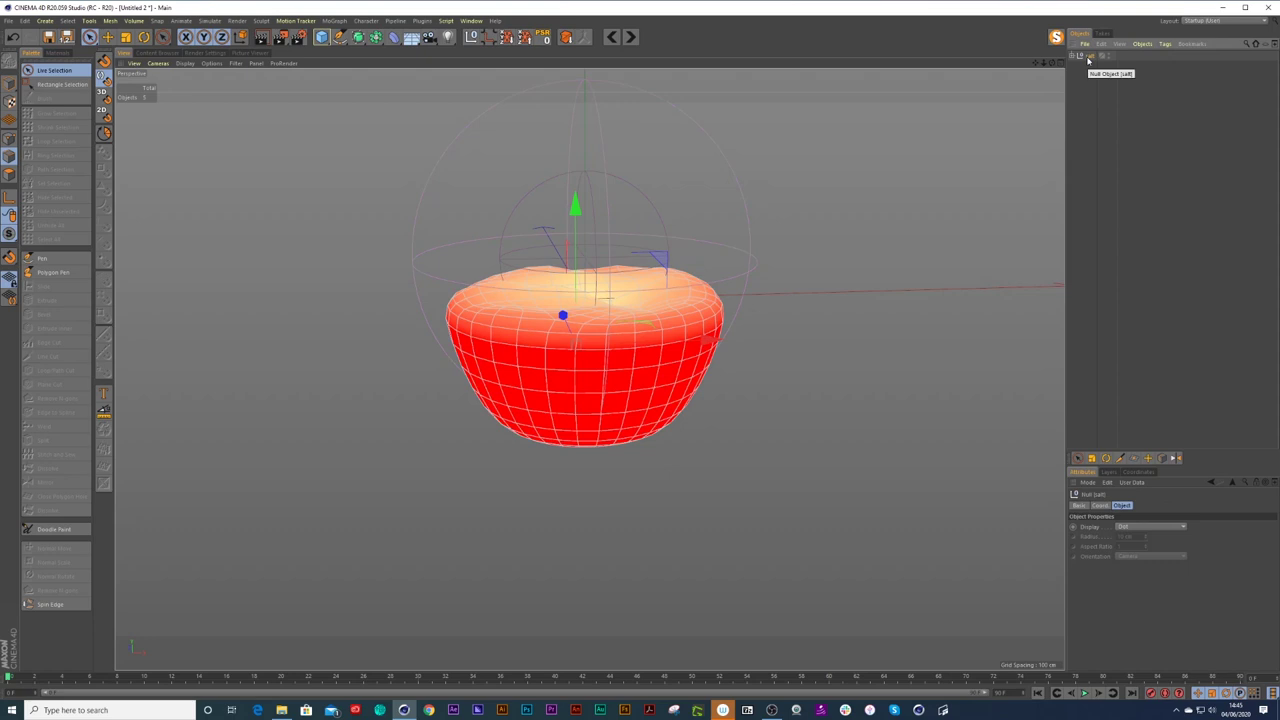
click(631, 37)
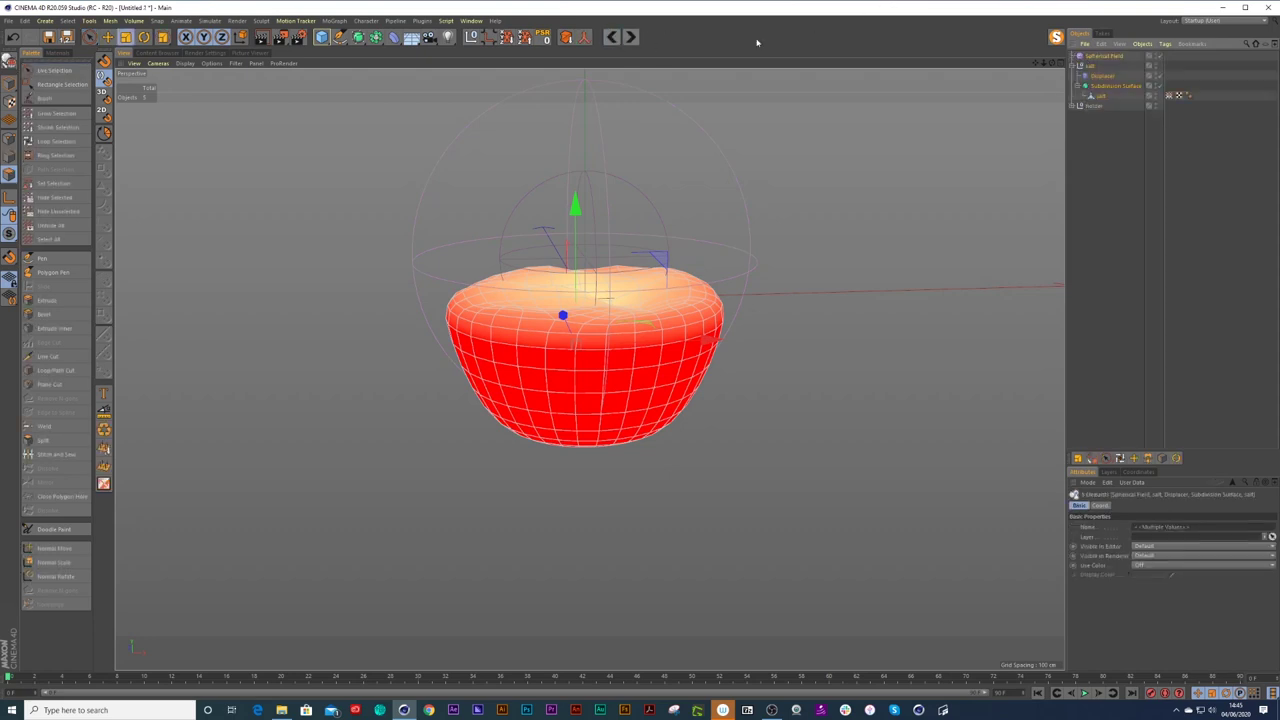
shift+click(1100, 97)
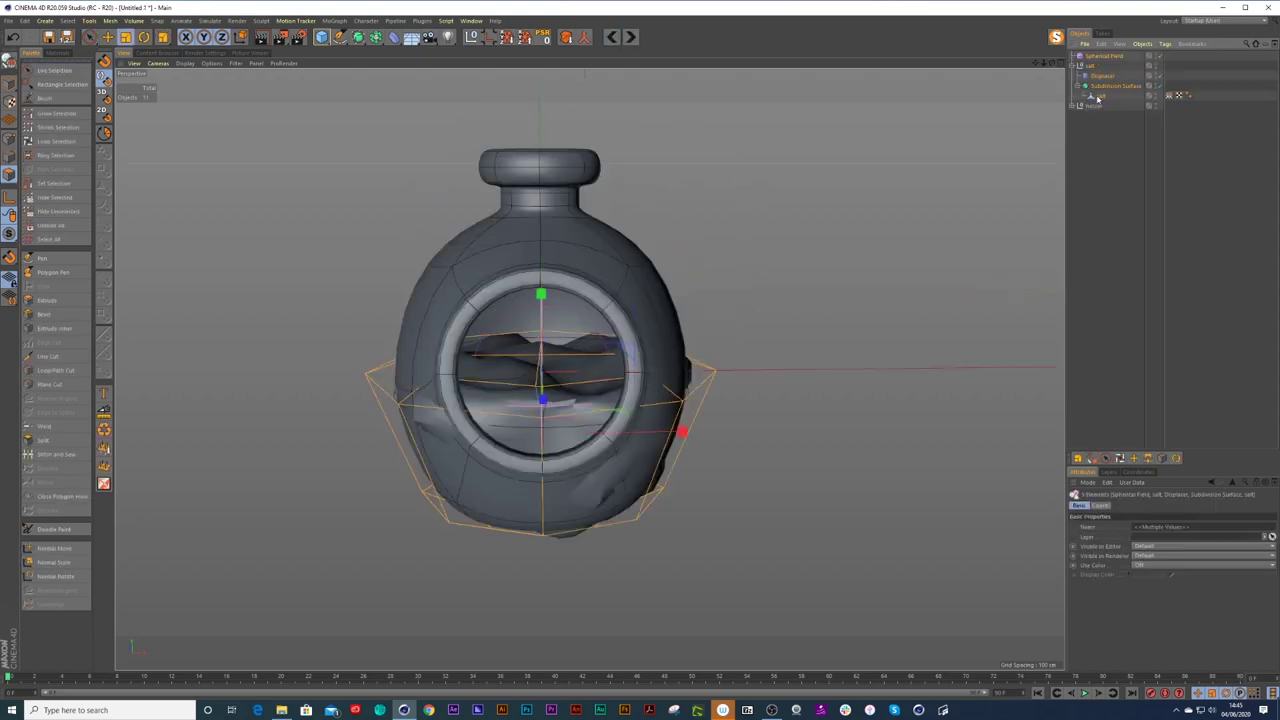
key(Delete)
key(ctrl+v)
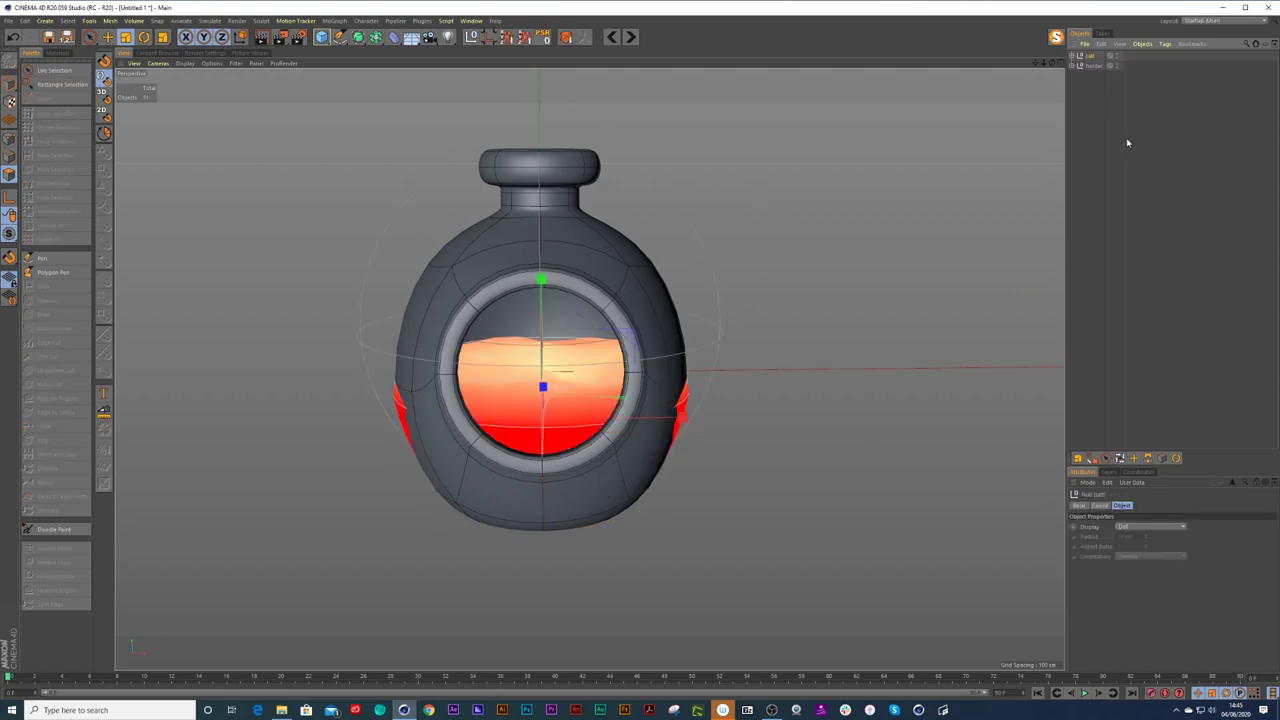
click(1081, 145)
mouse_move(578, 404)
alt+mouse_down()
mouse_move(560, 418)
mouse_move(717, 400)
mouse_move(797, 374)
mouse_move(814, 394)
mouse_move(621, 418)
mouse_move(574, 380)
mouse_move(400, 383)
mouse_move(551, 399)
mouse_move(586, 420)
mouse_move(663, 371)
mouse_move(766, 386)
mouse_move(586, 406)
mouse_move(449, 380)
mouse_move(586, 389)
mouse_move(584, 404)
alt+mouse_up()
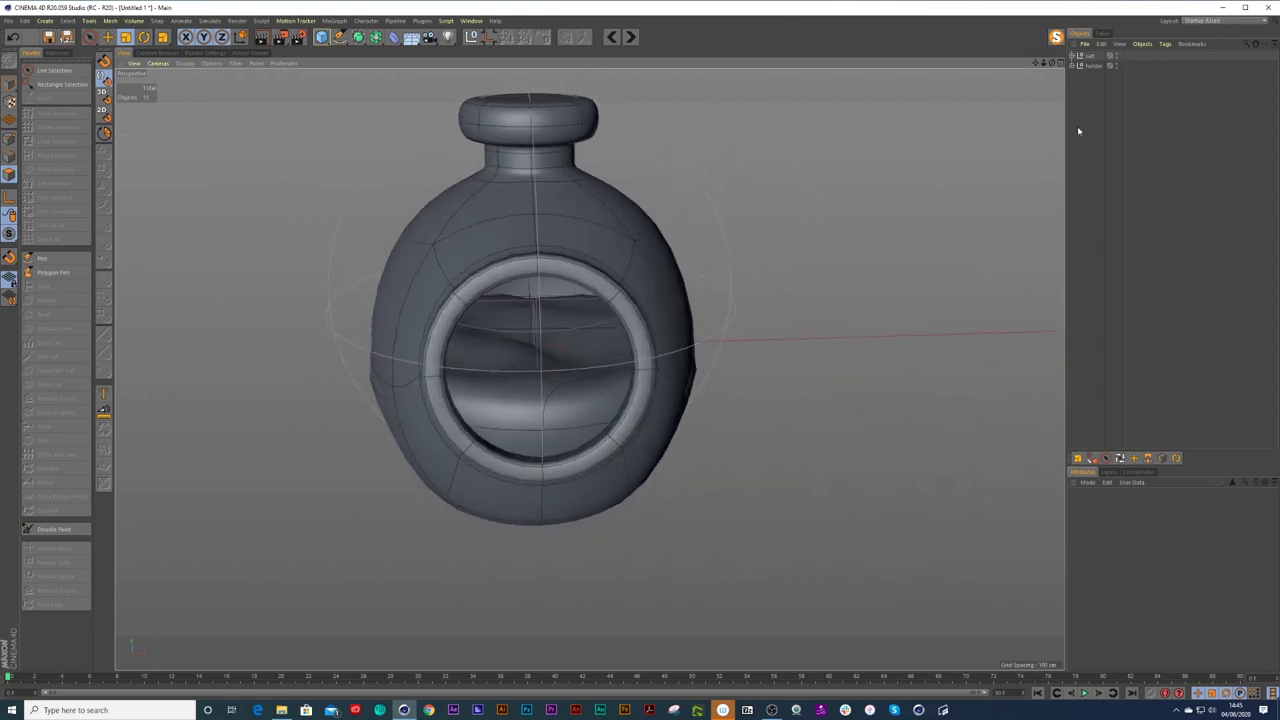
Reduce the salt polygon object's X scale slightly to pull its sides inside the bottle.
click(1072, 56)
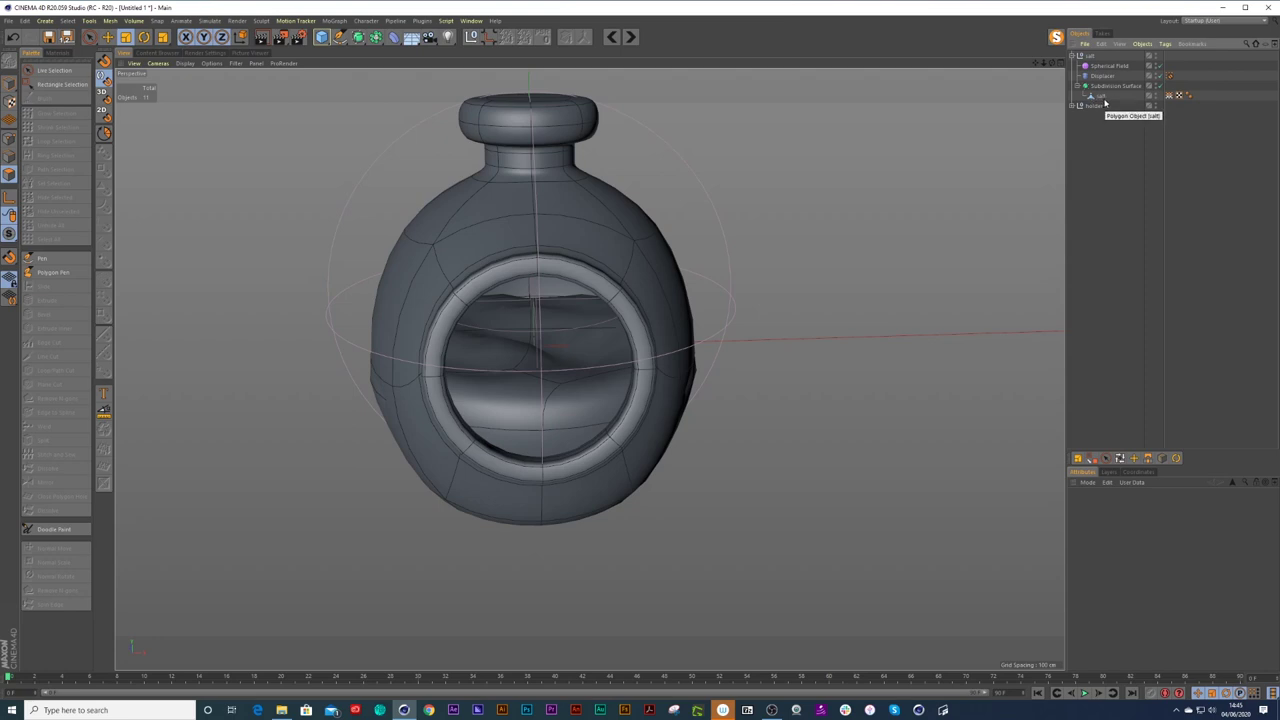
click(1104, 100)
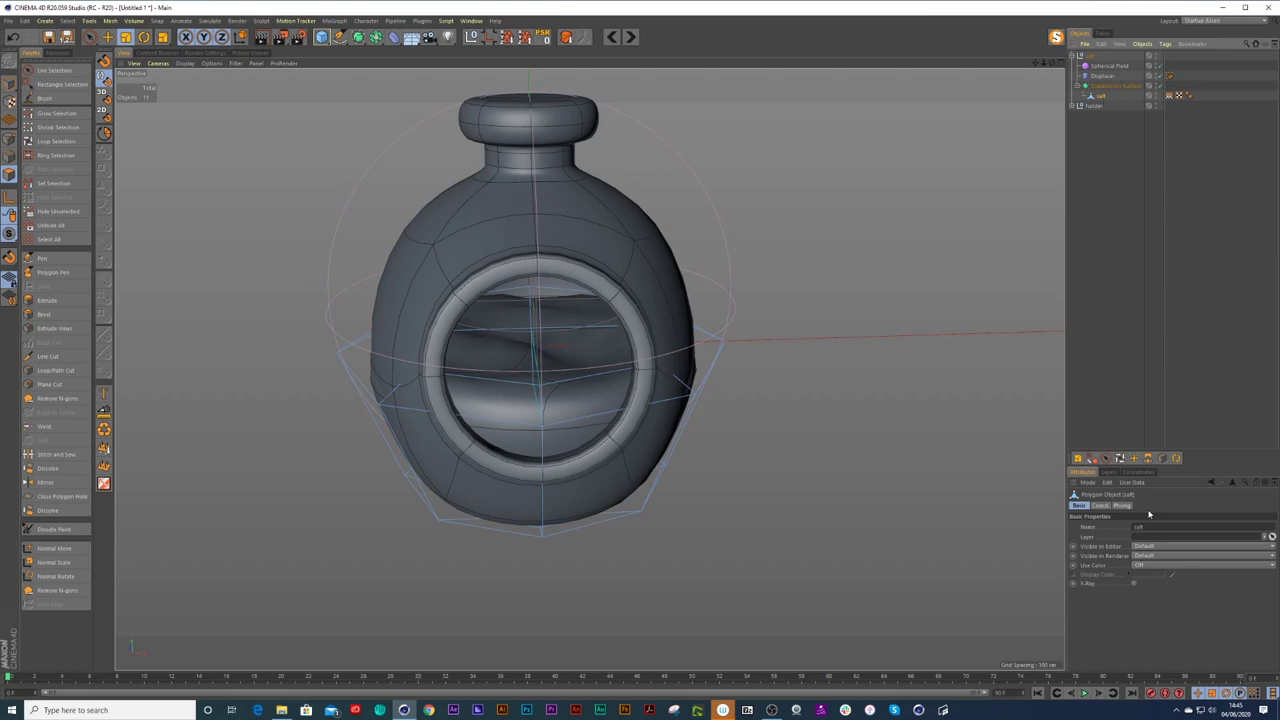
click(1130, 472)
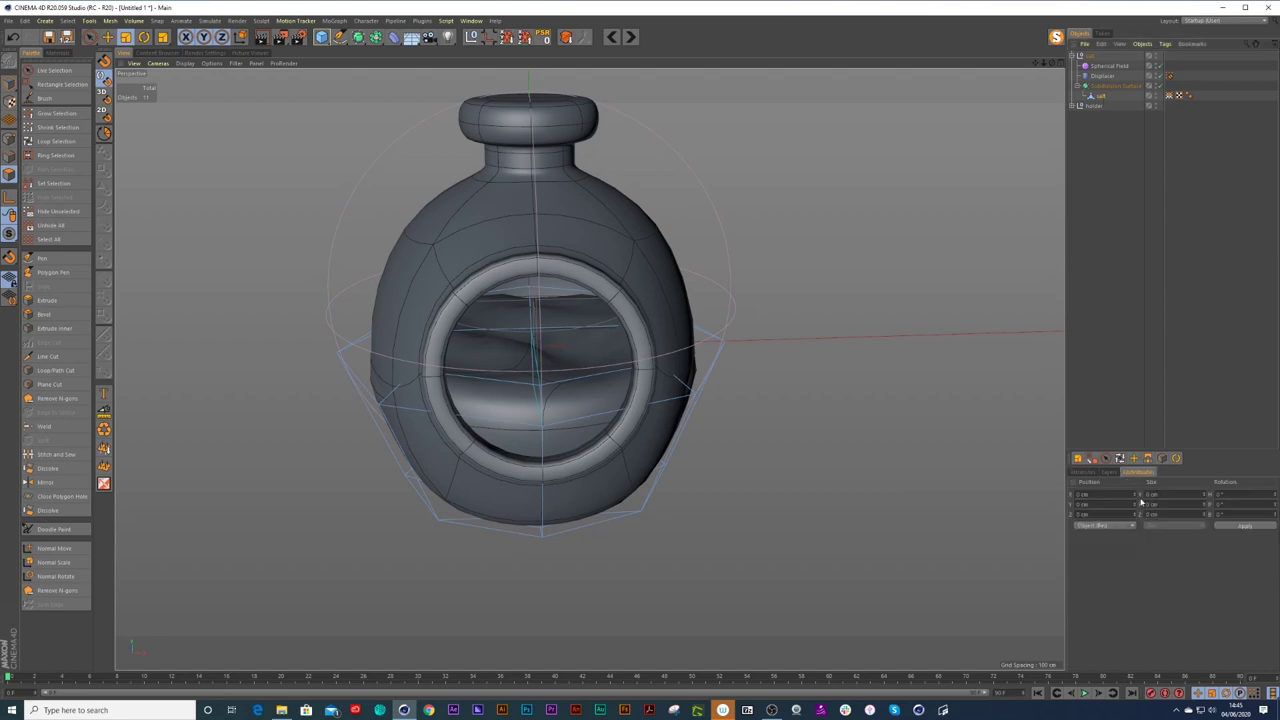
click(1085, 473)
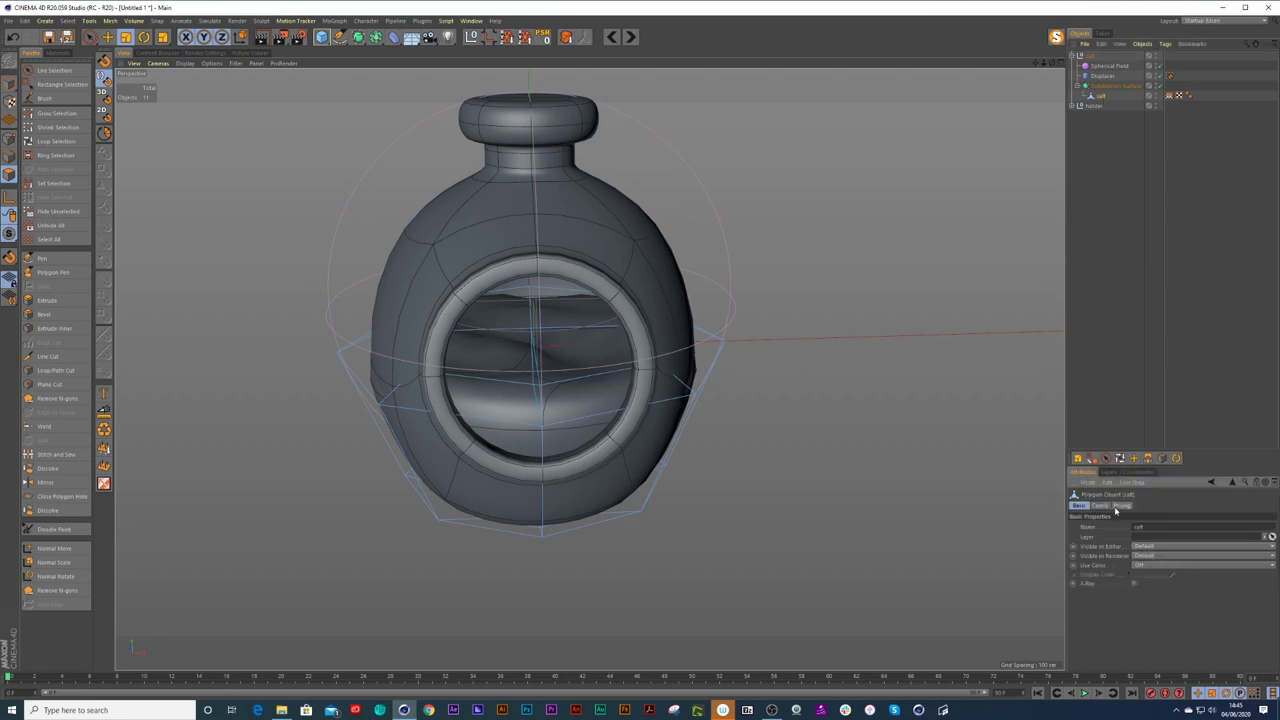
click(1100, 505)
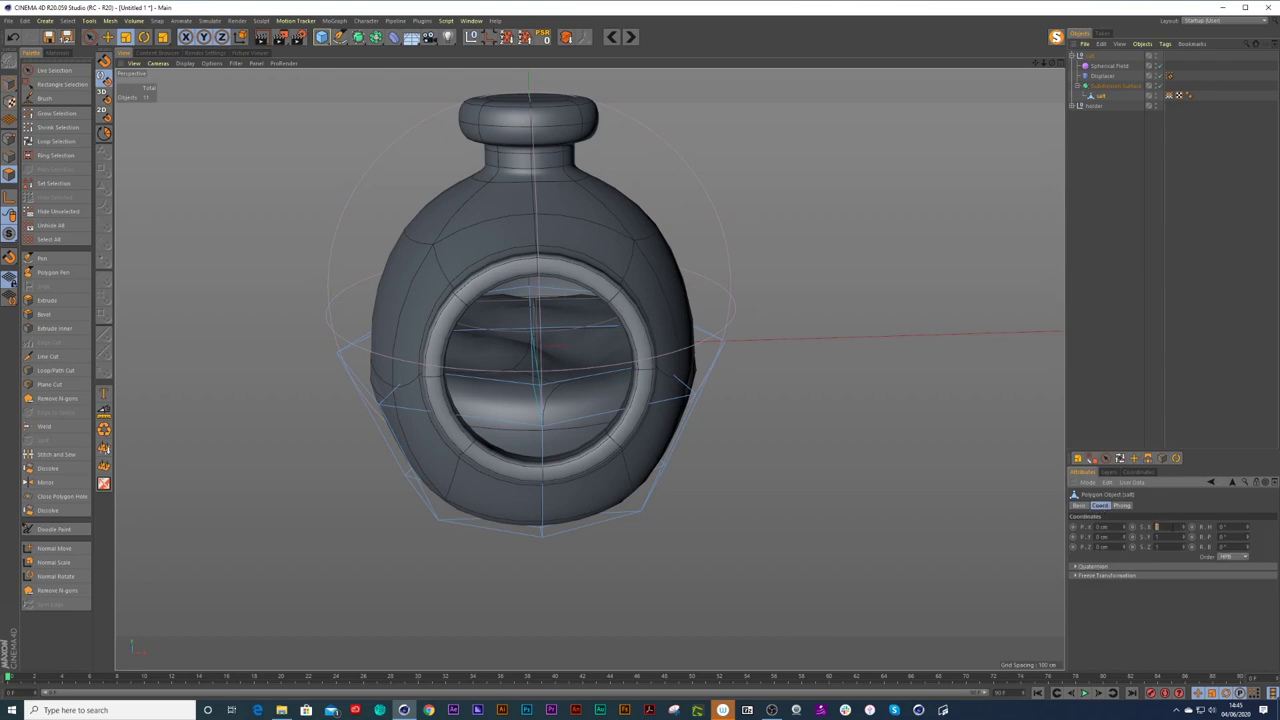
drag(1184, 528, 1184, 530)
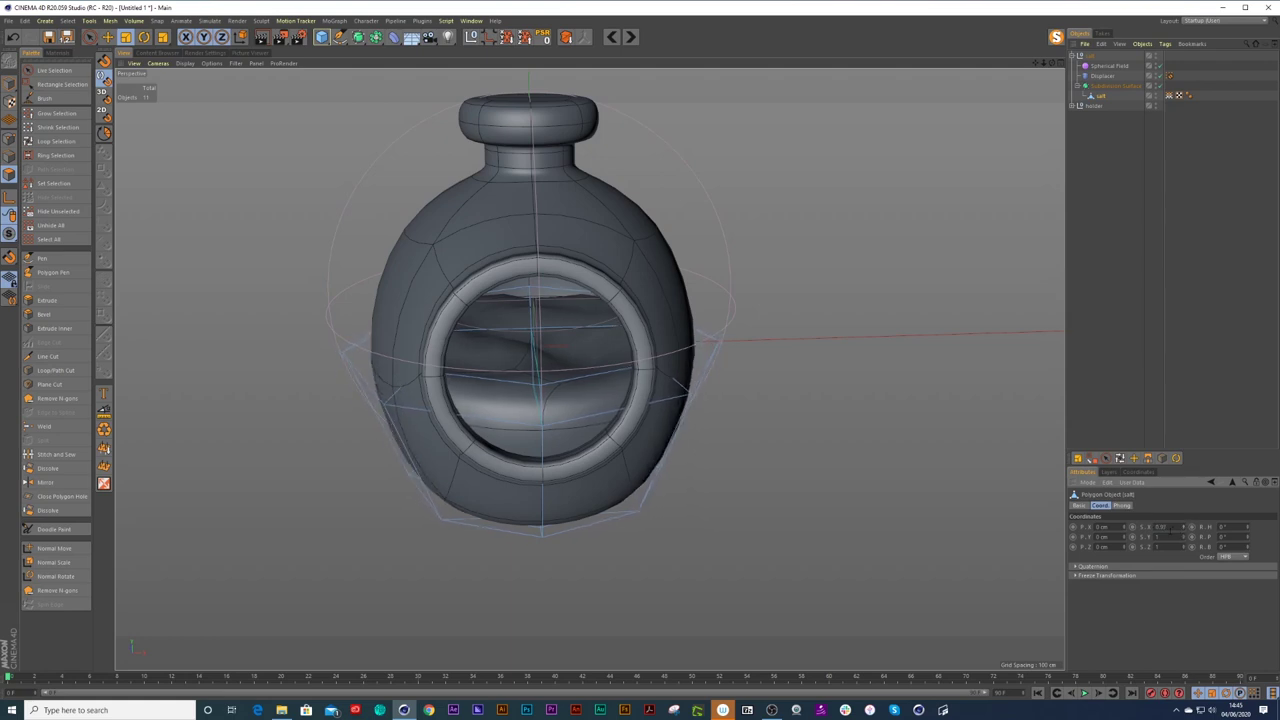
alt+drag(519, 383, 785, 358)
alt+right_drag(531, 394, 360, 470)
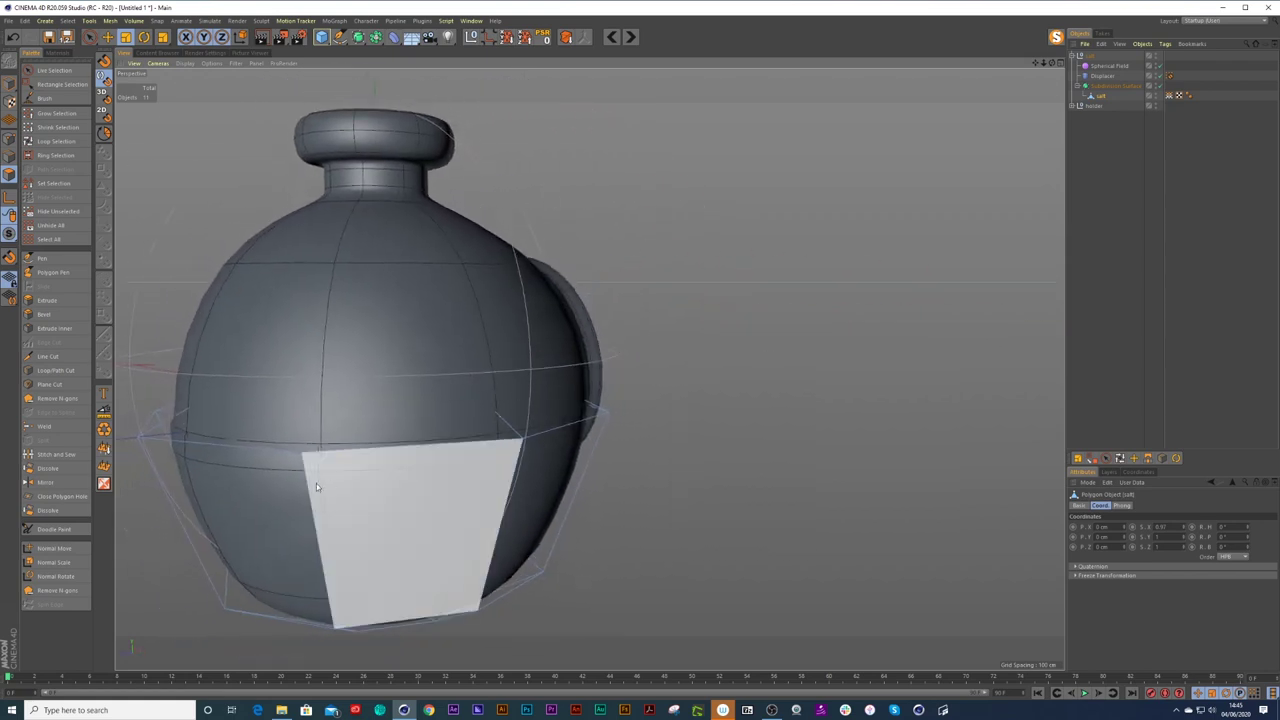
Fine-tune the salt mesh's X and Z scale to about 0.93 so it no longer pokes through the bottle wall.
drag(1186, 548, 1185, 540)
alt+drag(770, 531, 594, 525)
click(1184, 530)
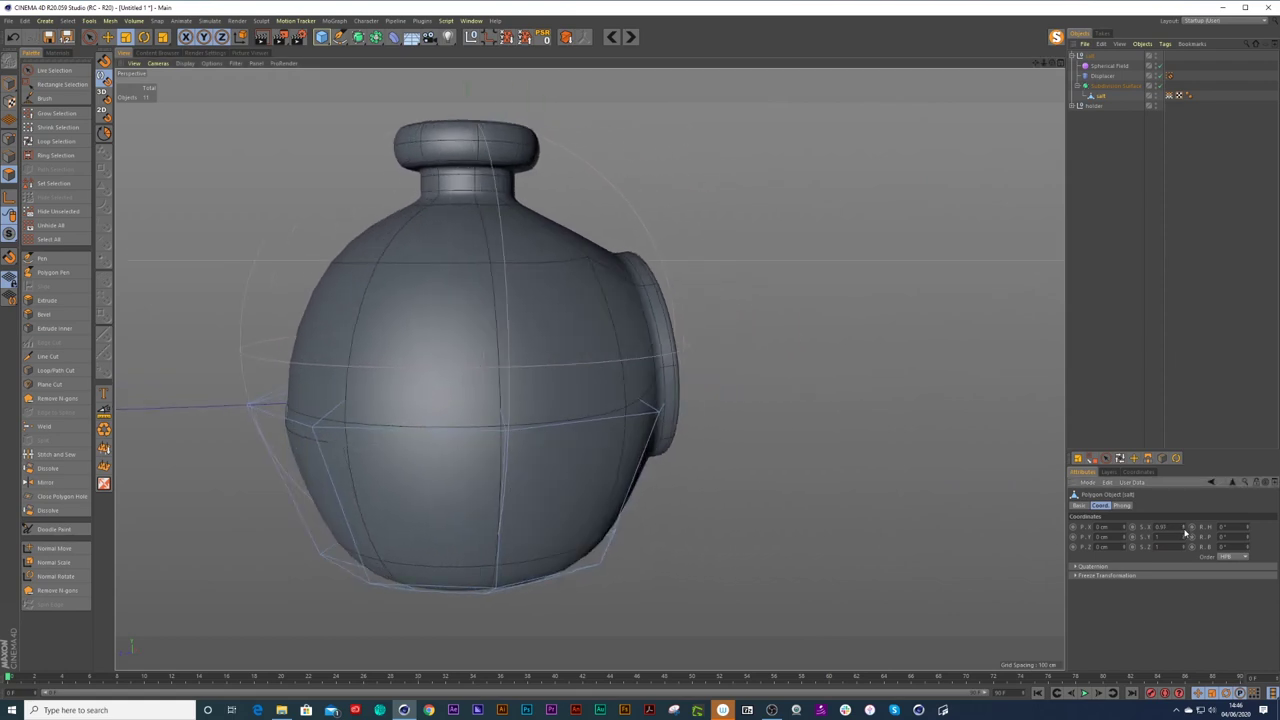
alt+drag(828, 529, 803, 374)
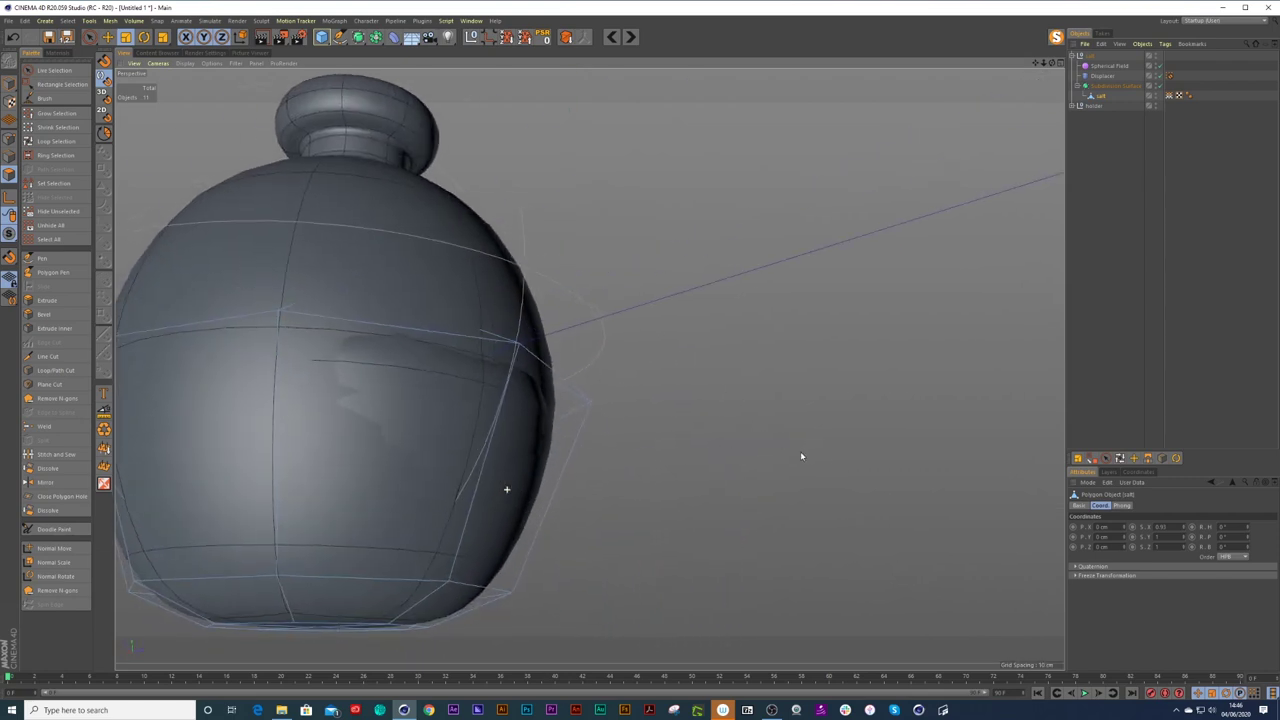
drag(1186, 540, 1183, 553)
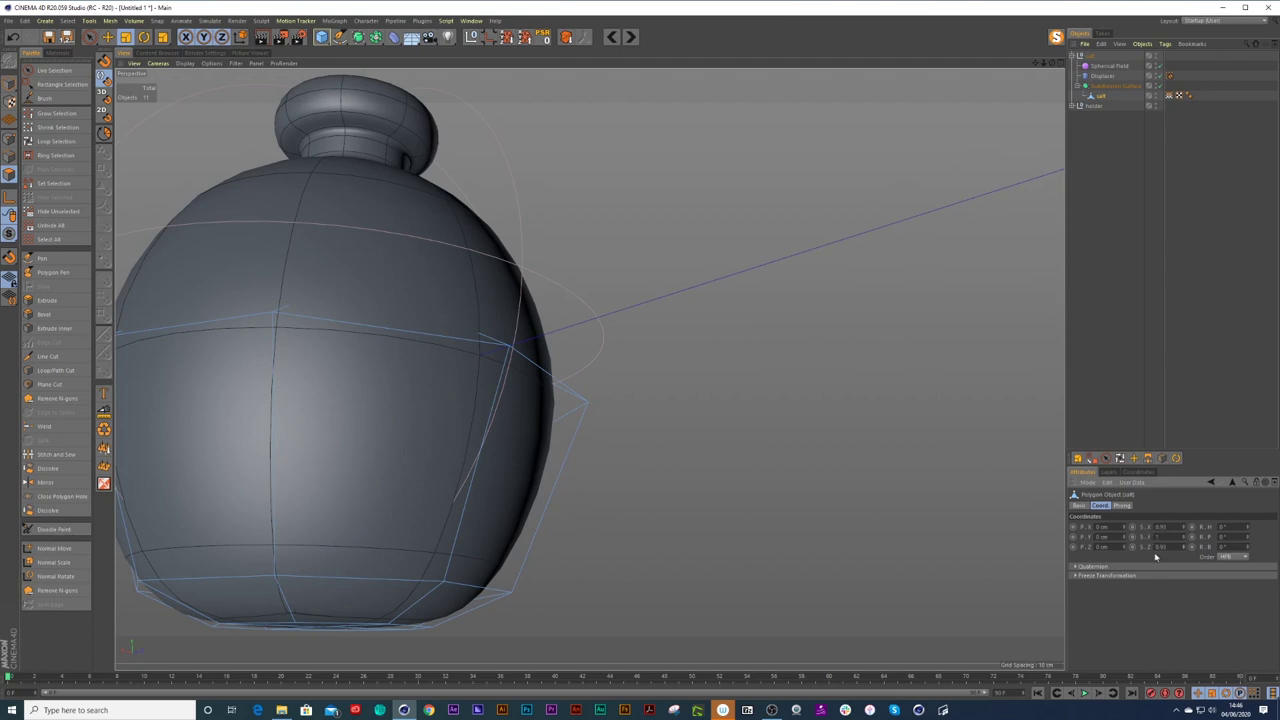
alt+drag(752, 433, 1124, 402)
click(1120, 402)
Hide the Spherical Field in the viewport.
scroll(828, 474, down, 3)
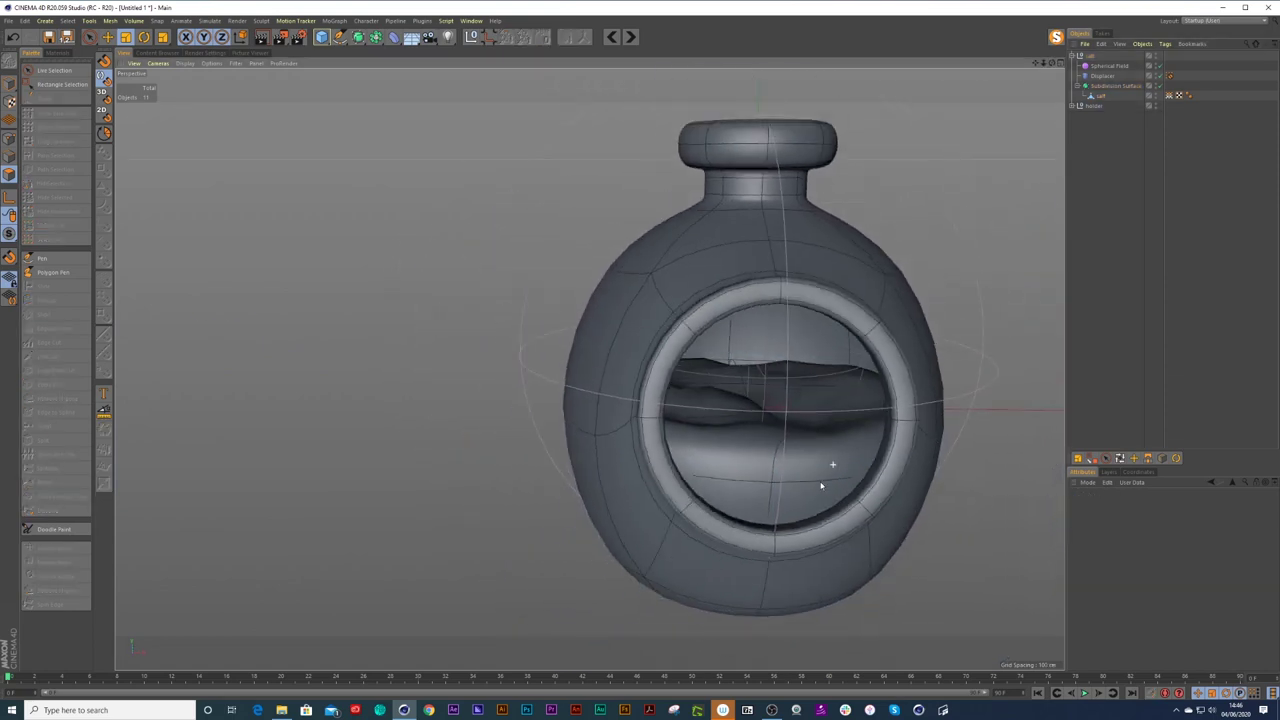
alt+middle_drag(827, 477, 758, 461)
mouse_move(759, 461)
alt+mouse_down()
mouse_move(749, 480)
mouse_move(768, 476)
alt+mouse_up()
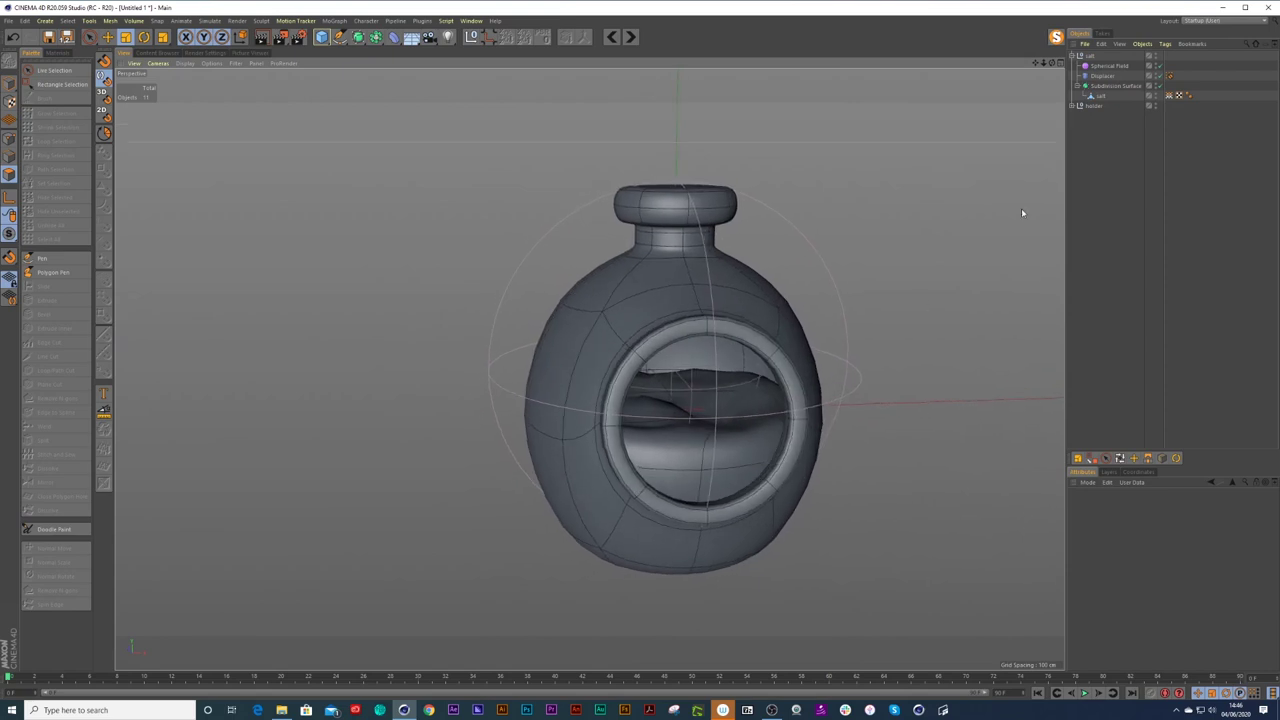
click(1157, 66)
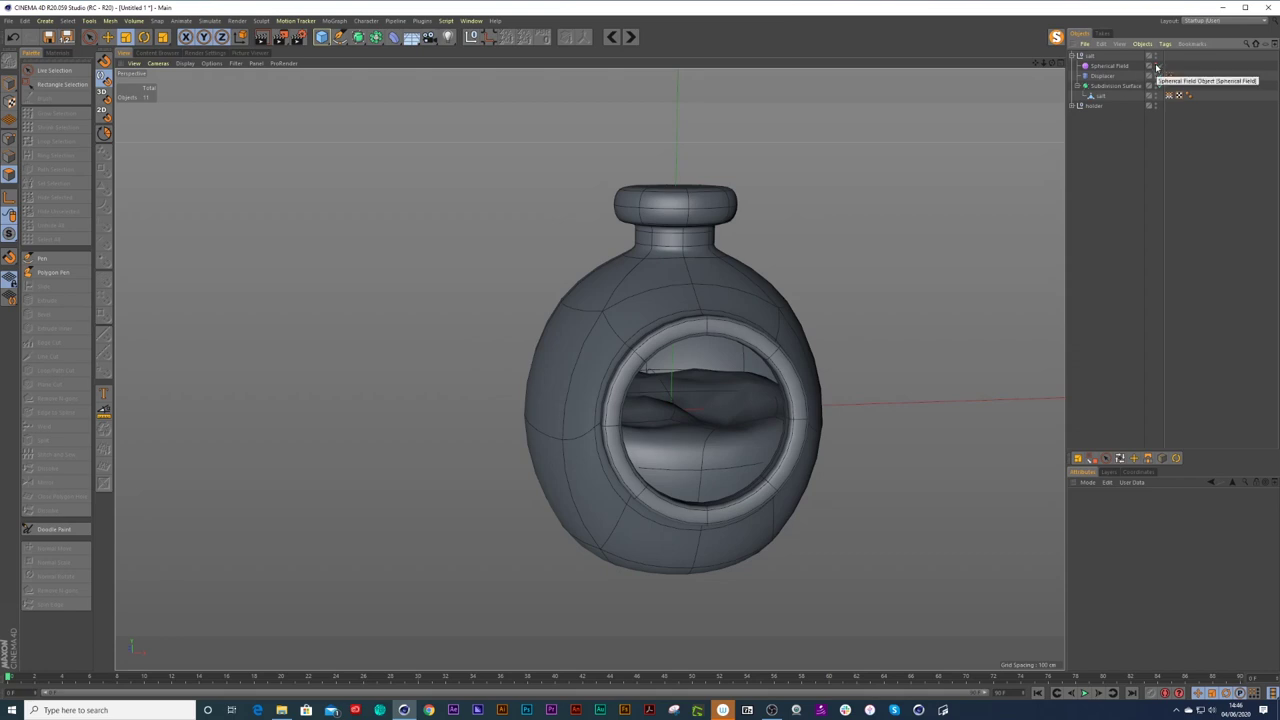
Switch the viewport display to Gouraud shading without wireframe lines.
alt+middle_drag(700, 428, 556, 455)
key(n)
key(a)
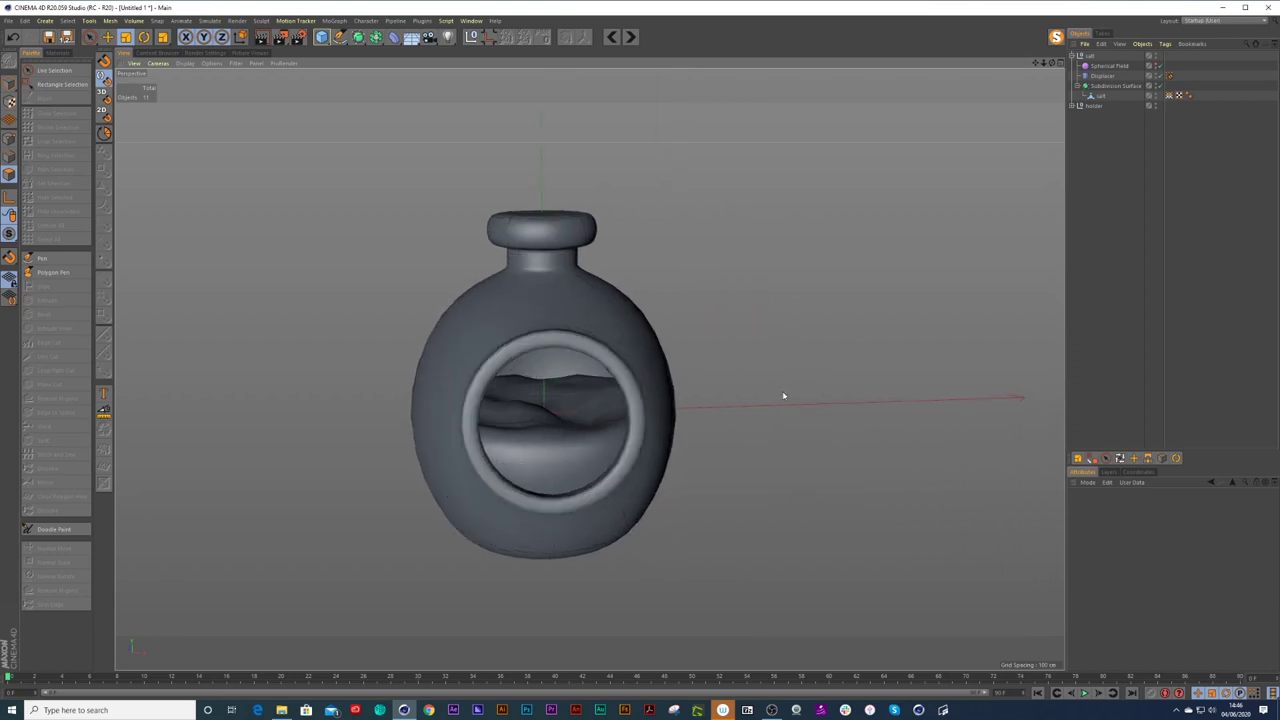
alt+drag(675, 454, 625, 458)
Raise the editor subdivision level of the holder's Subdivision Surface.
click(1076, 106)
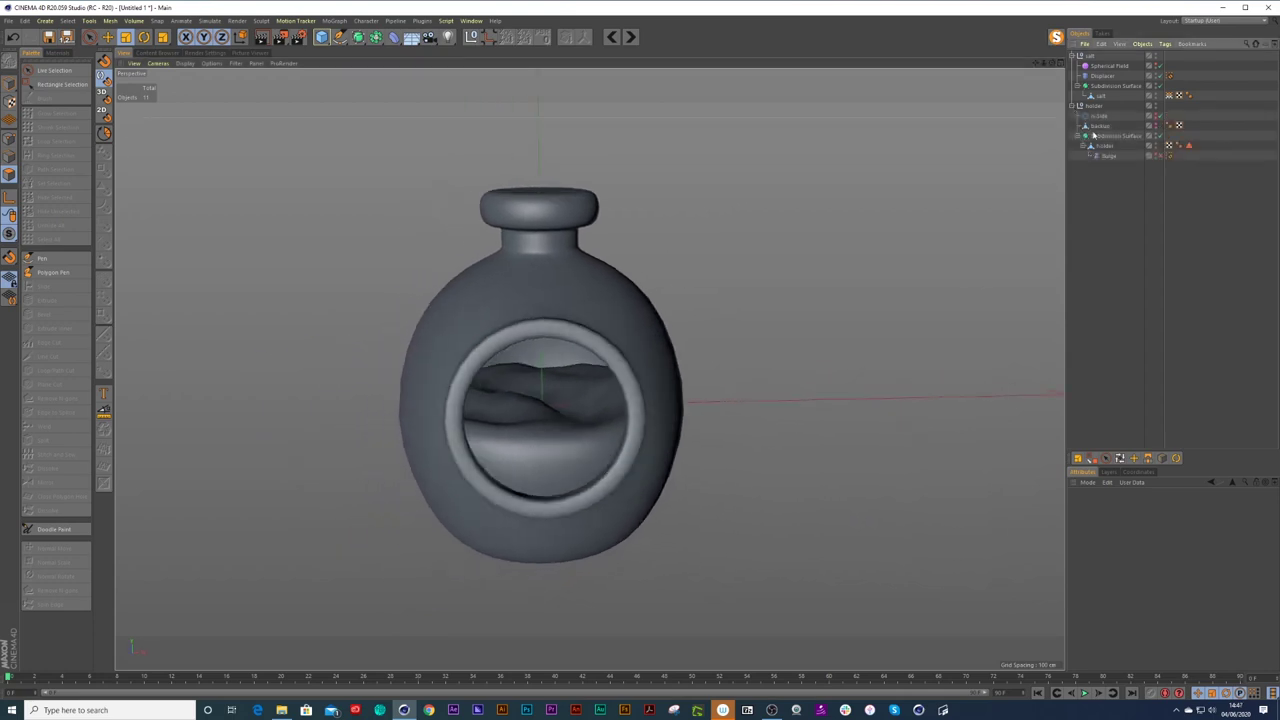
click(1098, 136)
click(1144, 605)
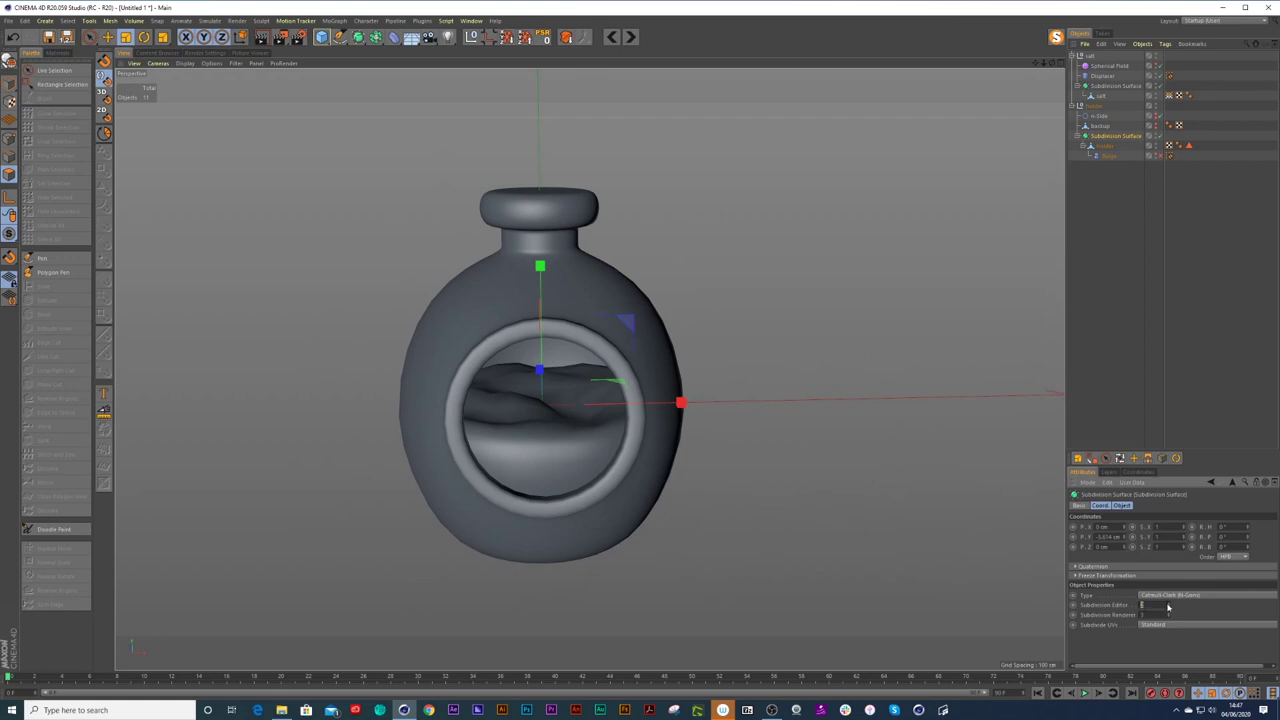
alt+drag(580, 371, 547, 333)
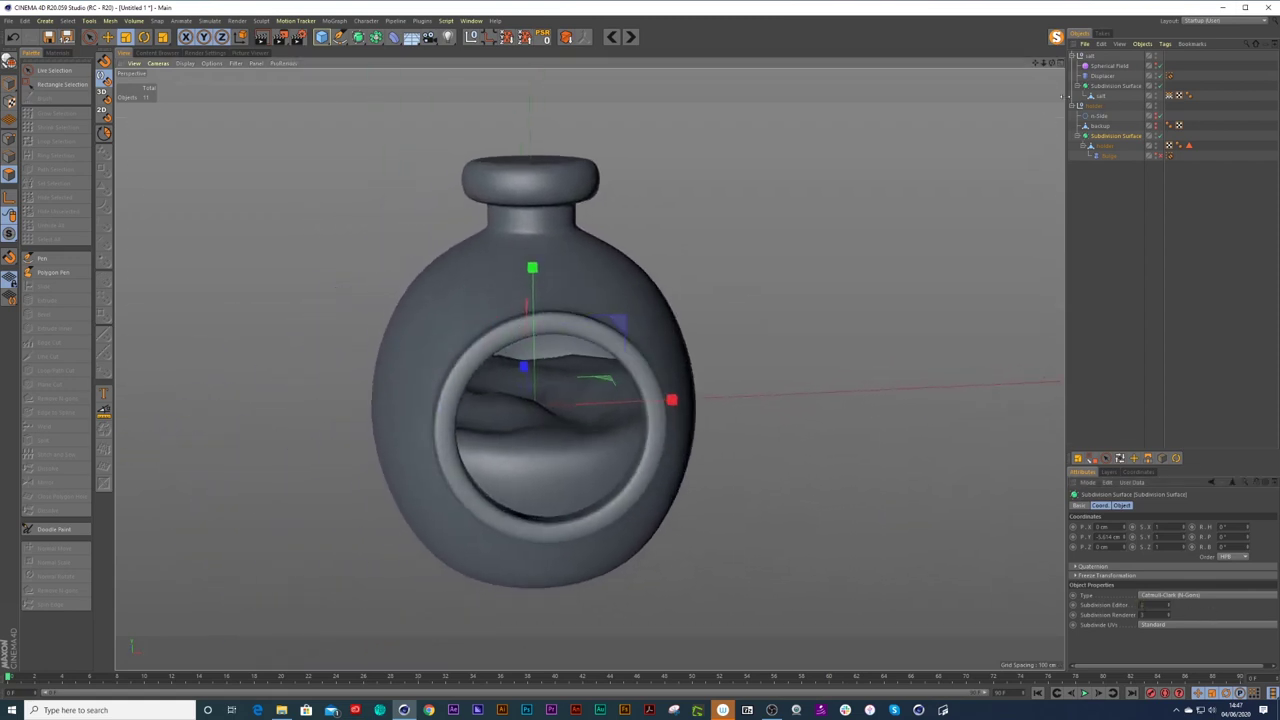
Raise the editor subdivision level of the salt's Subdivision Surface and inspect the filling through the bottle's opening.
click(1106, 88)
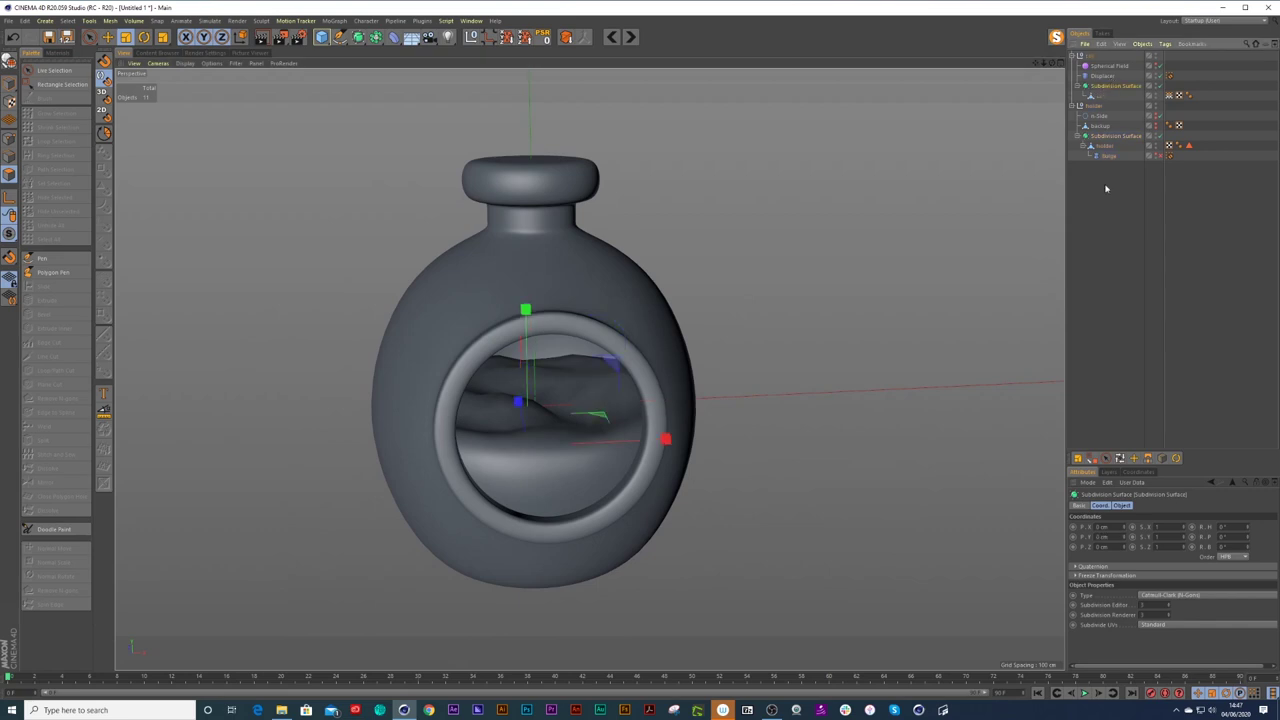
text(2)
key(Return)
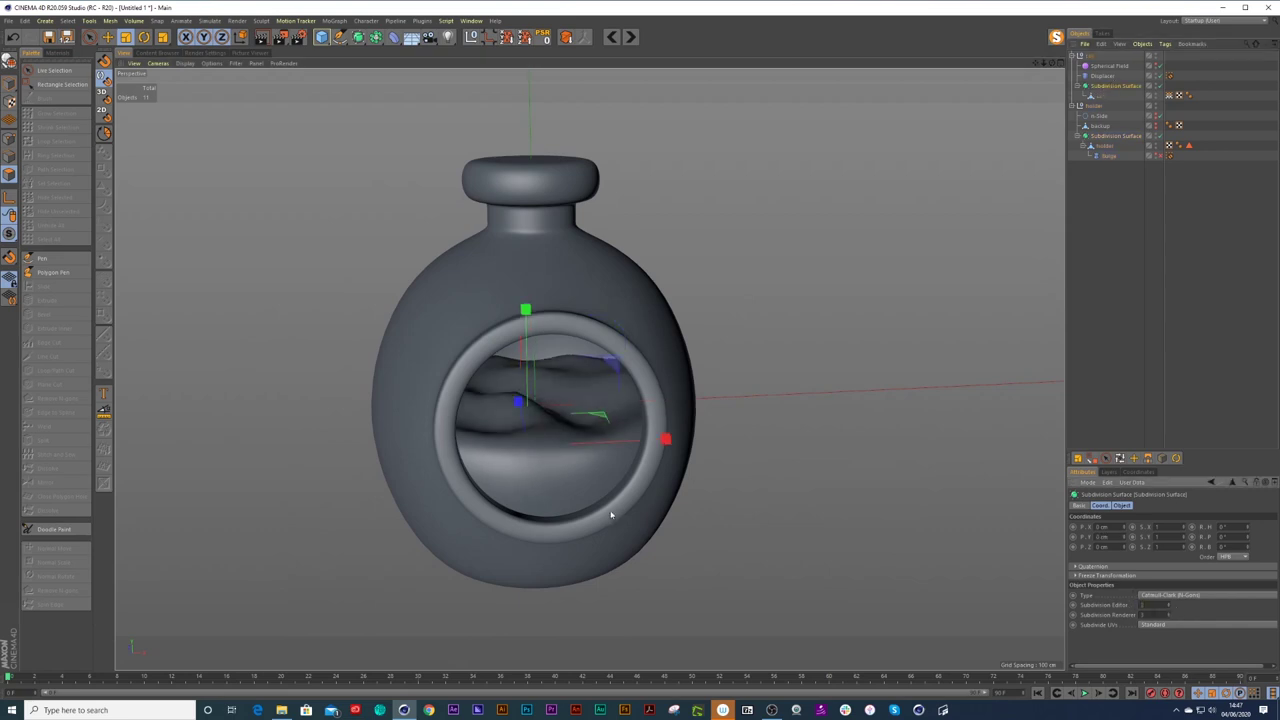
alt+drag(603, 486, 585, 446)
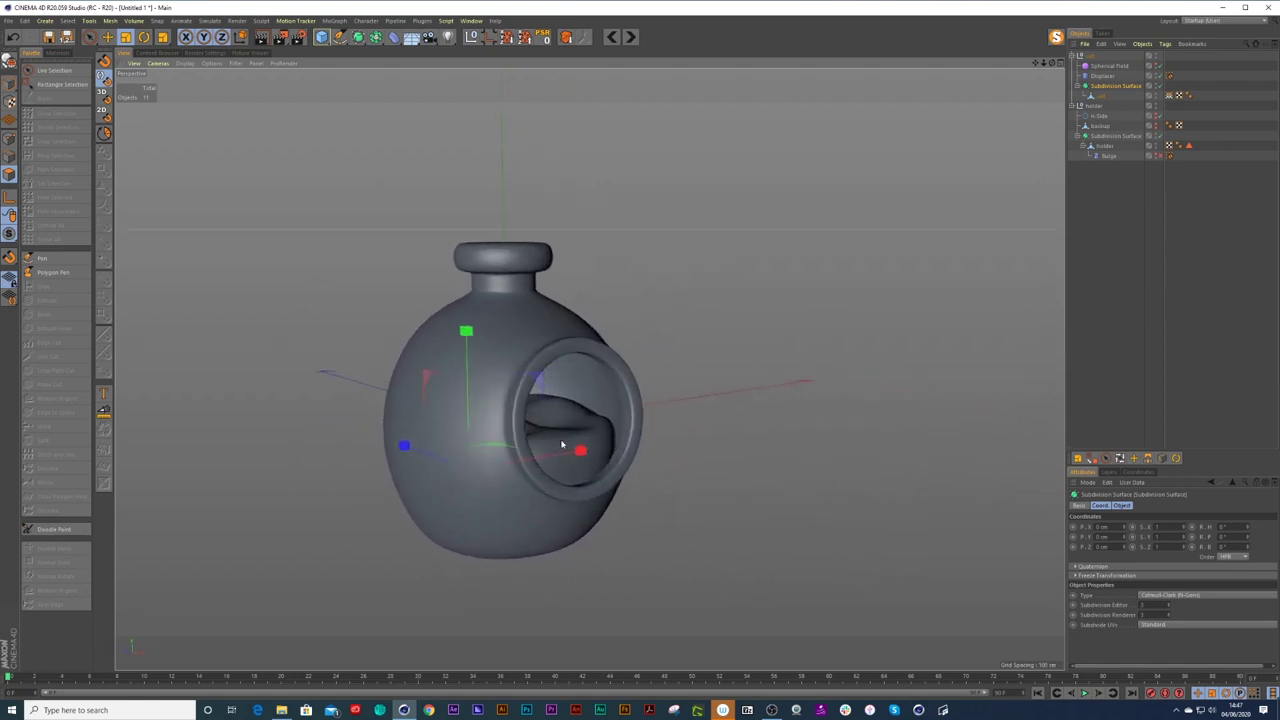
alt+drag(657, 470, 569, 481)
scroll(577, 464, up, 2)
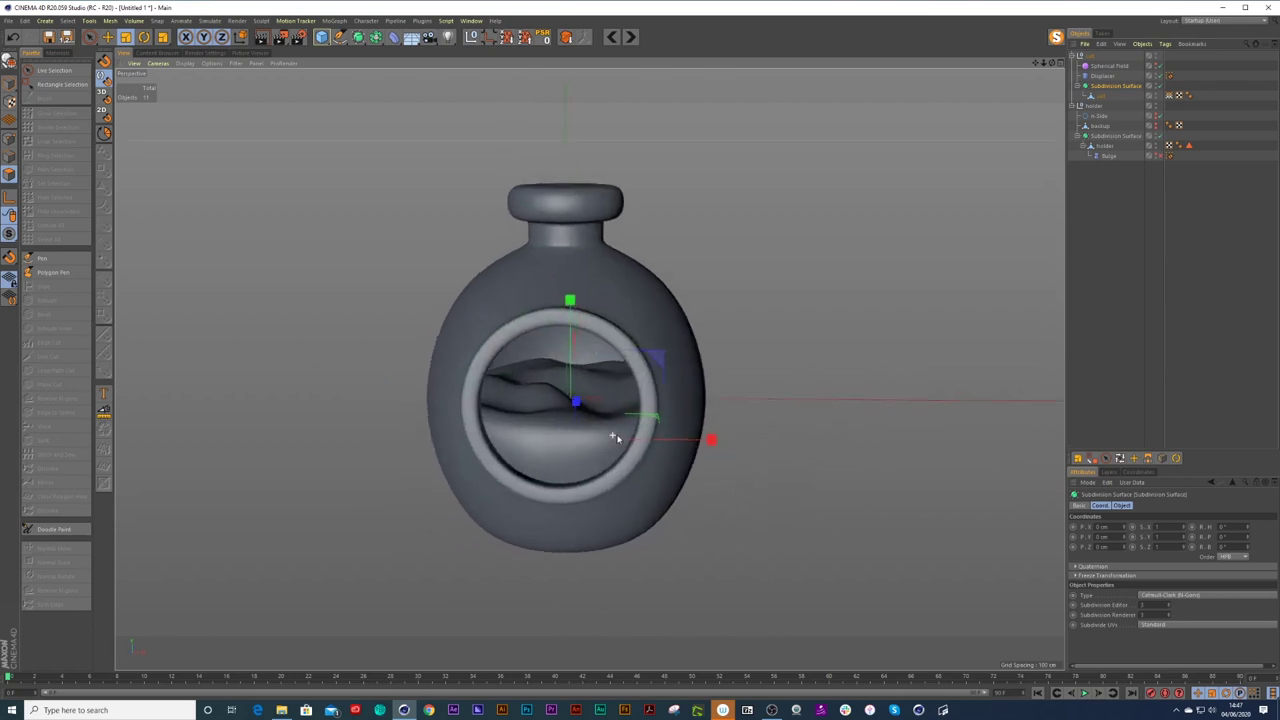
Select the three points along the middle of the salt's top surface and lower them to make a dip in the filling.
alt+drag(613, 439, 665, 439)
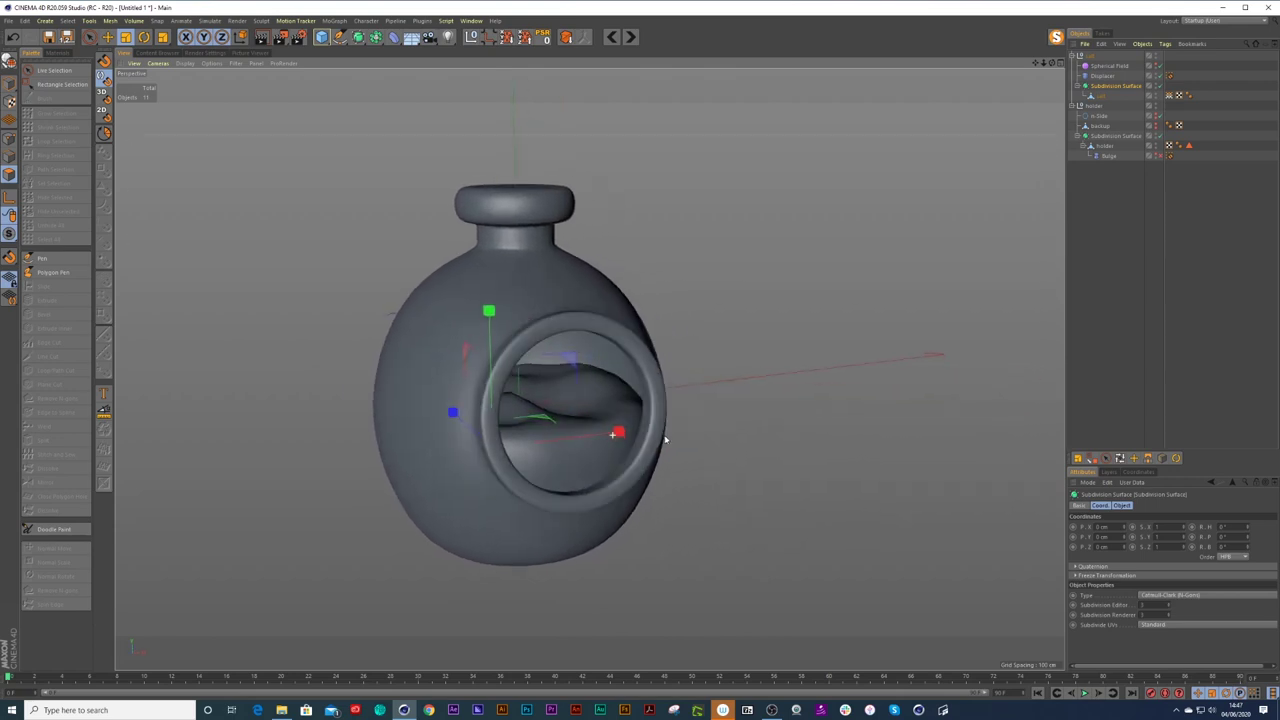
click(1102, 125)
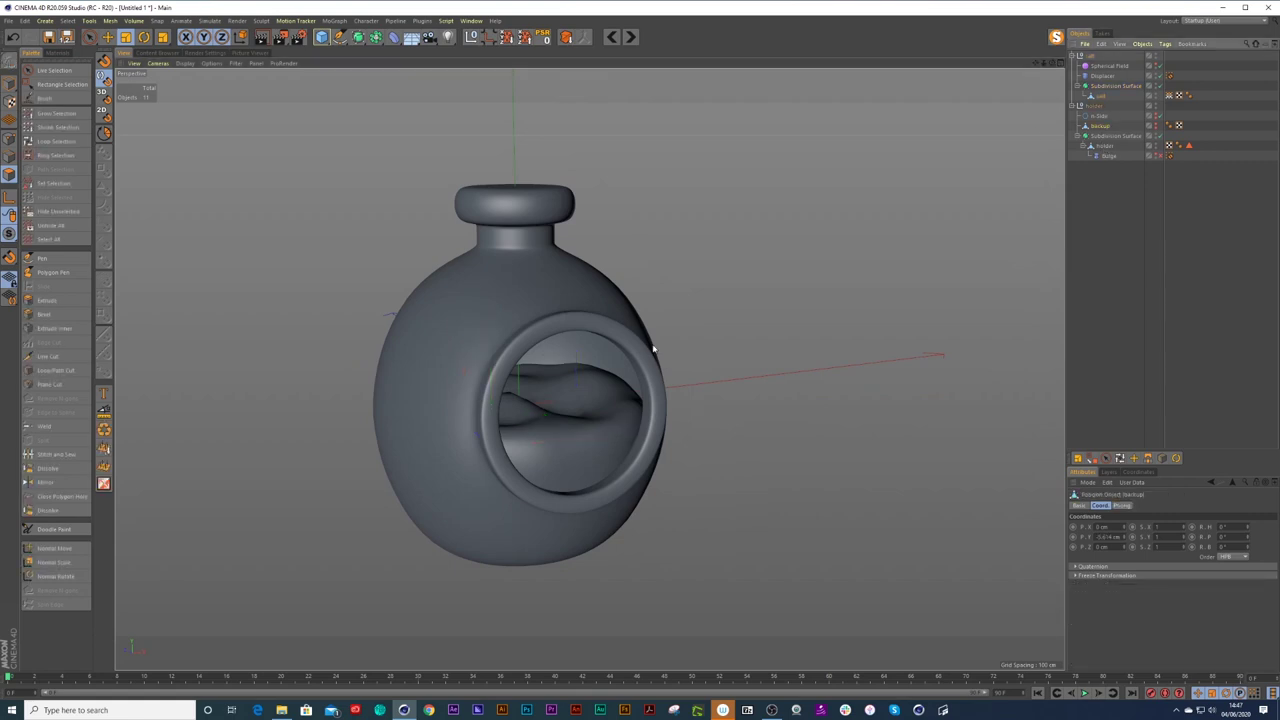
click(1101, 95)
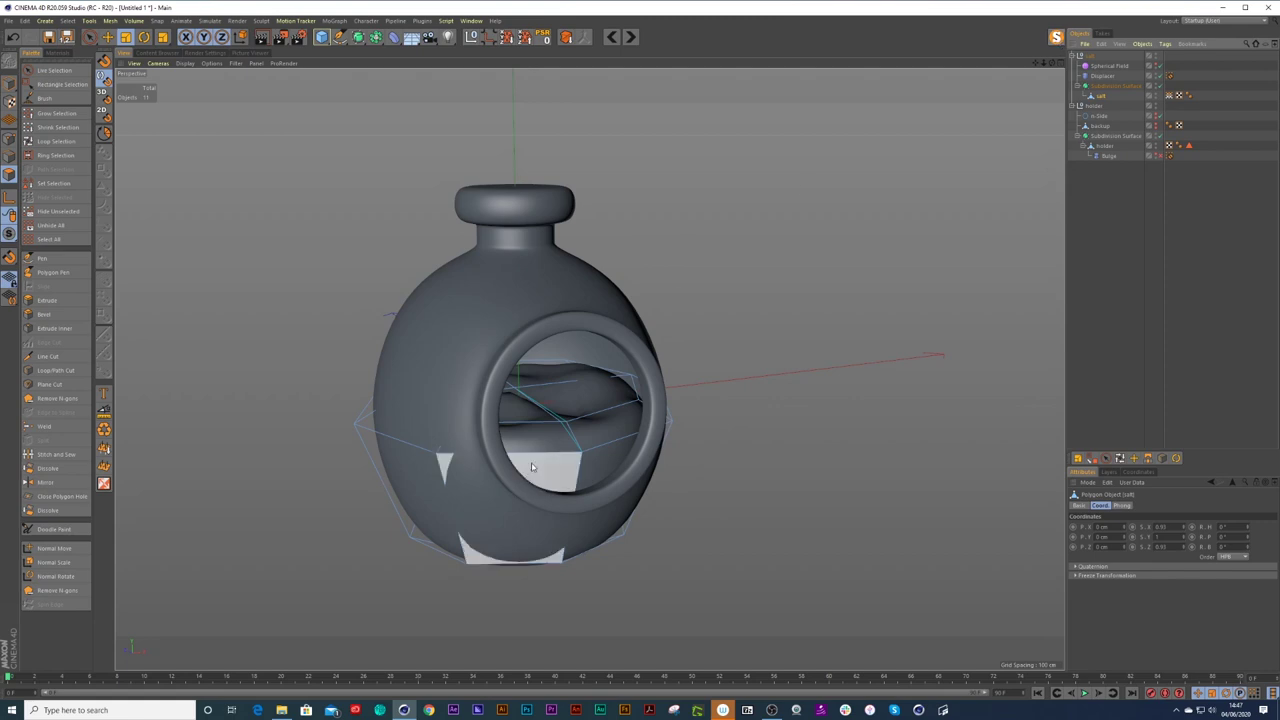
click(7, 143)
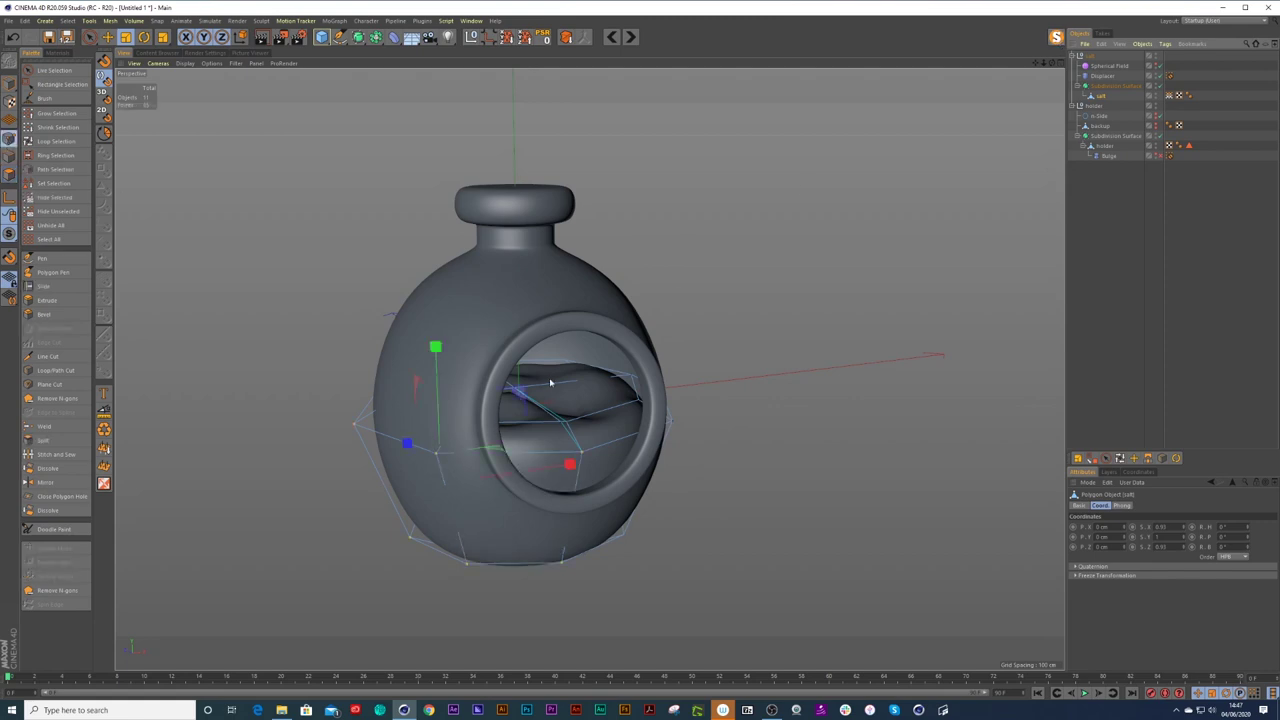
click(579, 440)
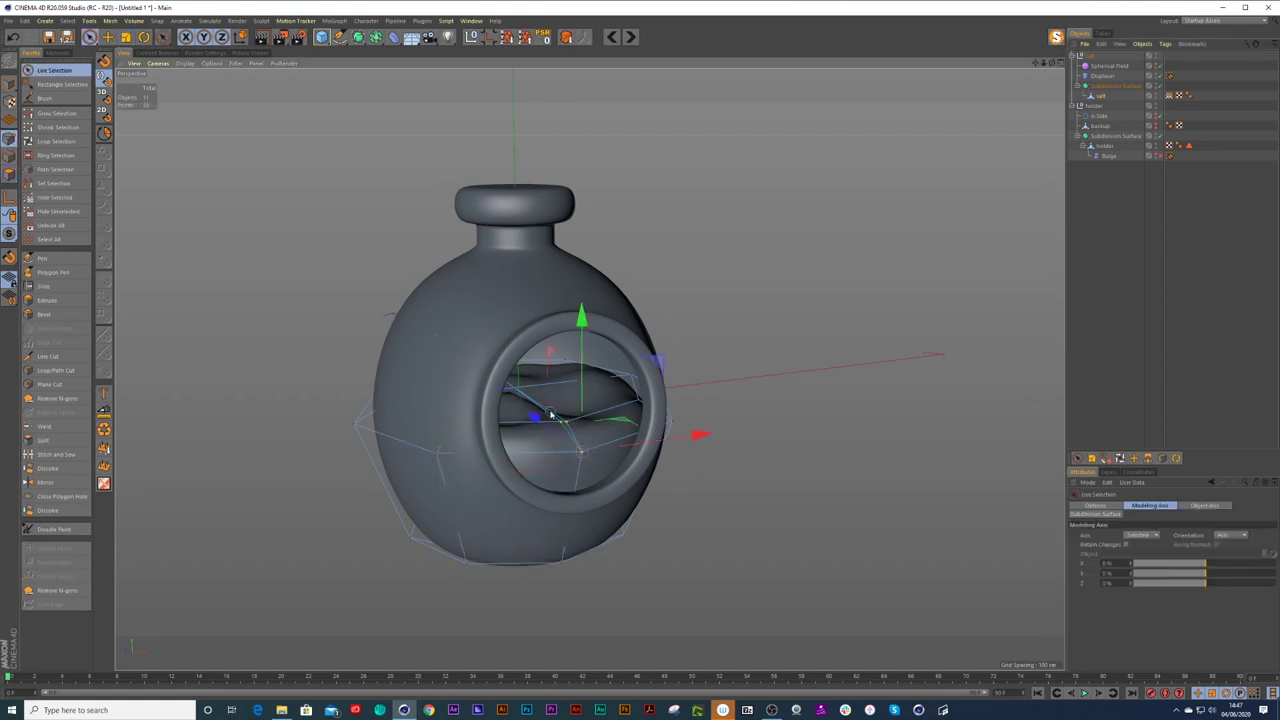
click(516, 392)
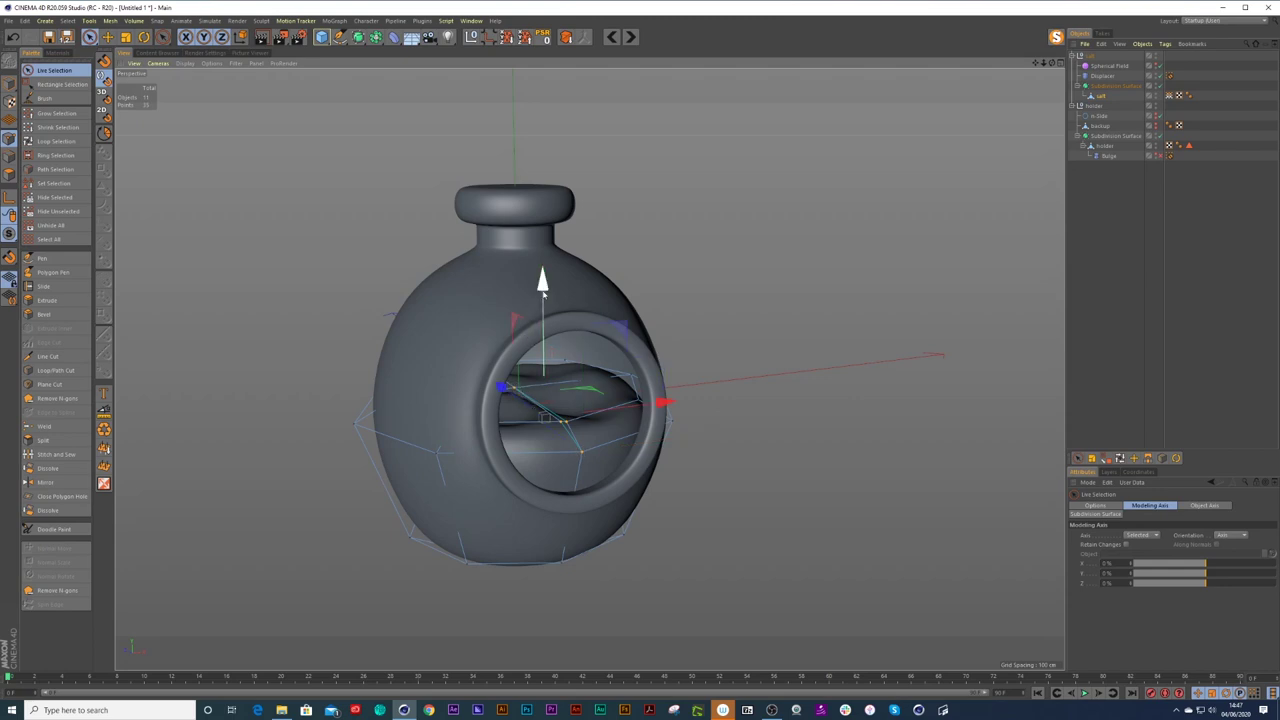
drag(543, 292, 545, 358)
mouse_move(551, 403)
alt+mouse_down()
mouse_move(462, 410)
mouse_move(280, 377)
mouse_move(610, 435)
mouse_move(528, 471)
mouse_move(553, 411)
alt+mouse_up()
mouse_move(545, 351)
mouse_down()
mouse_move(545, 338)
mouse_move(558, 371)
mouse_up()
alt+drag(558, 423, 550, 456)
click(1120, 412)
Switch the viewport display to Gouraud shading with lines.
alt+right_drag(618, 444, 550, 490)
alt+drag(548, 497, 591, 355)
right_click(787, 306)
key(Escape)
key(n)
key(b)
scroll(563, 512, up, 2)
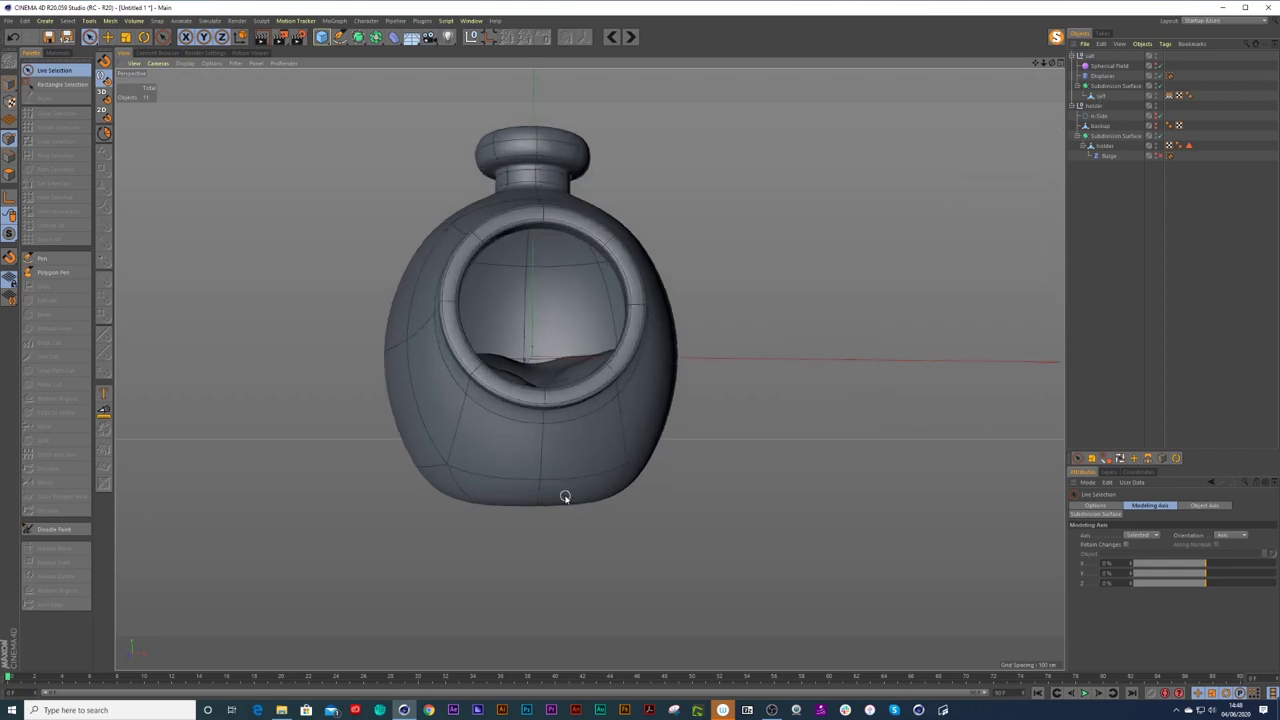
Add a Melt deformer and nest it under the holder mesh, above the Bulge.
click(1102, 96)
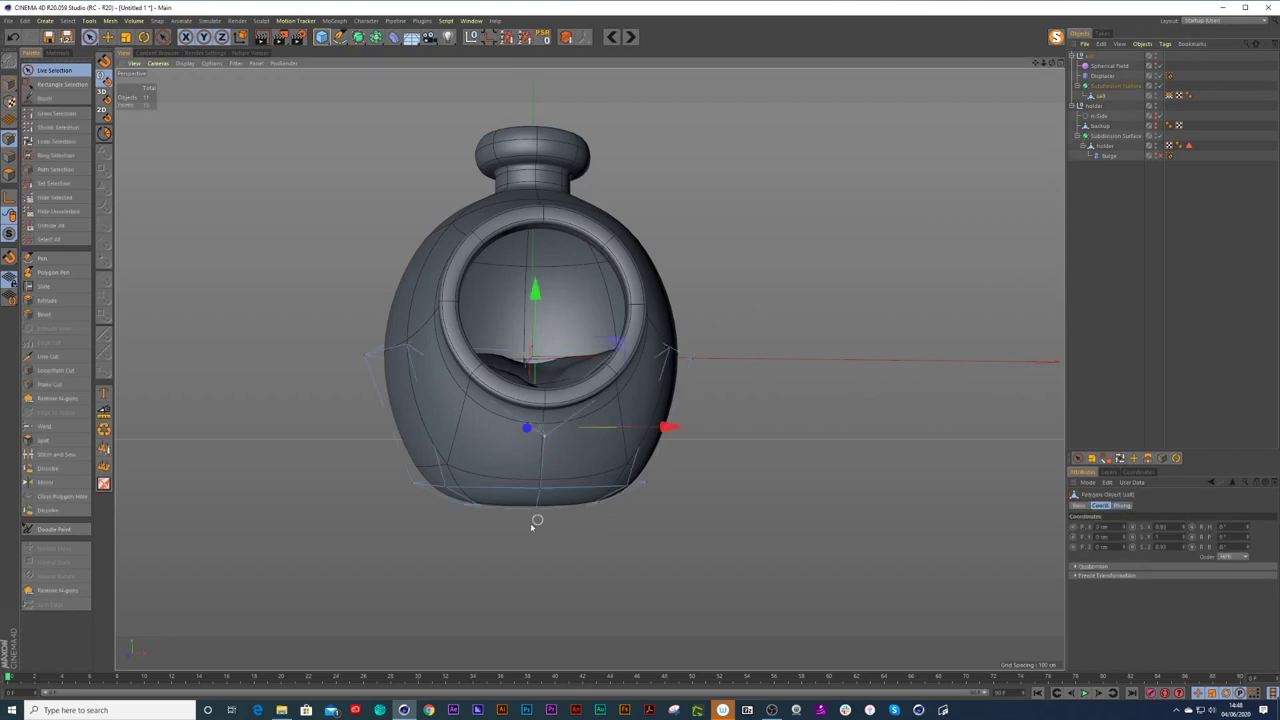
alt+drag(513, 516, 515, 470)
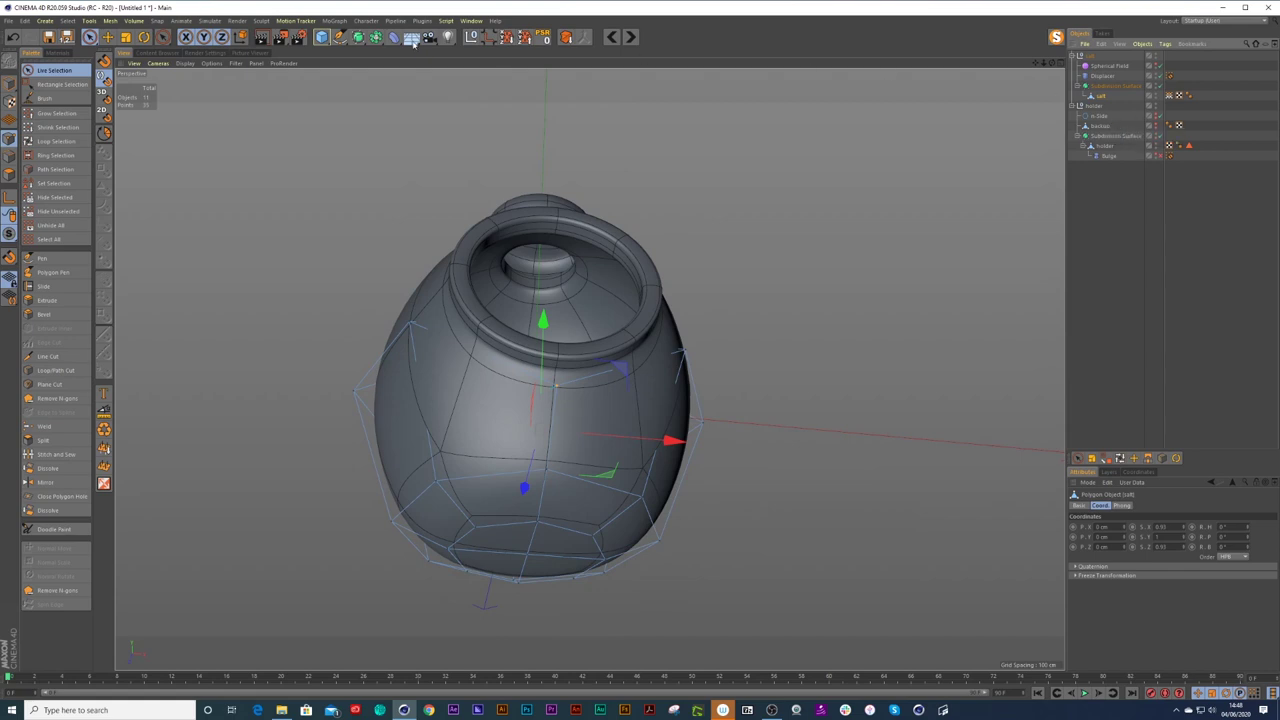
alt+drag(534, 512, 524, 536)
click(394, 37)
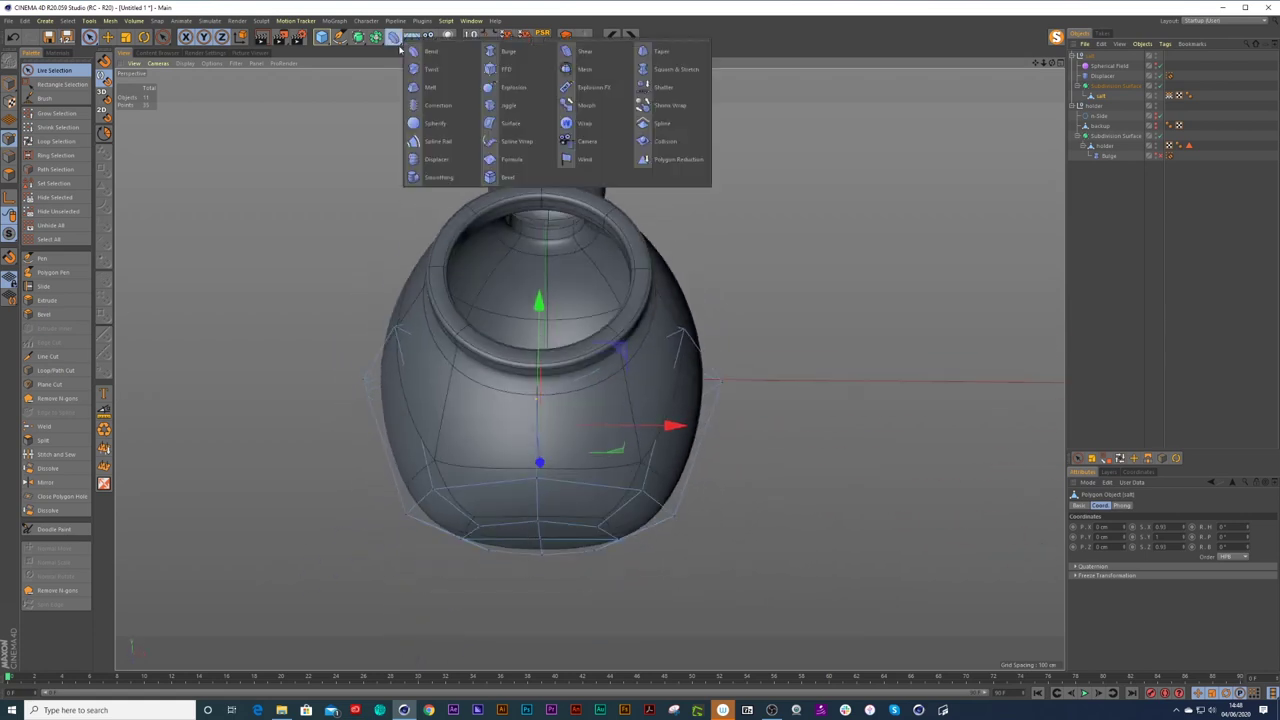
click(421, 87)
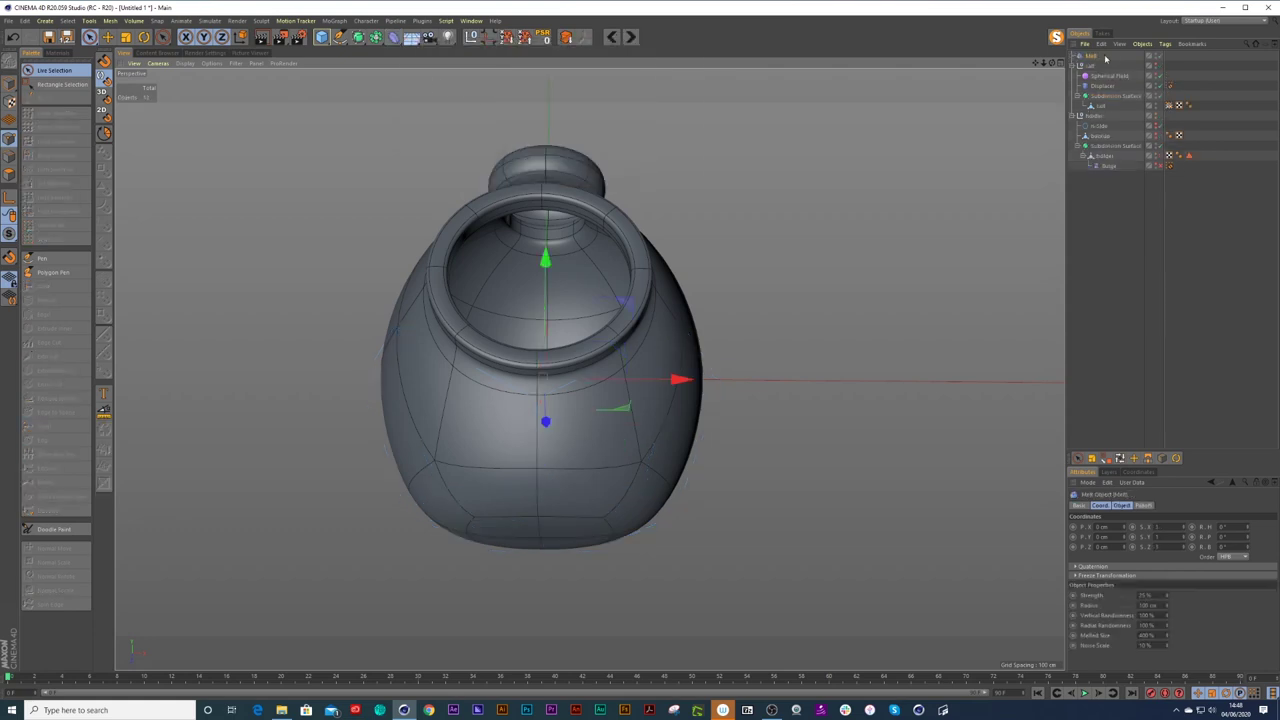
drag(1090, 56, 1100, 105)
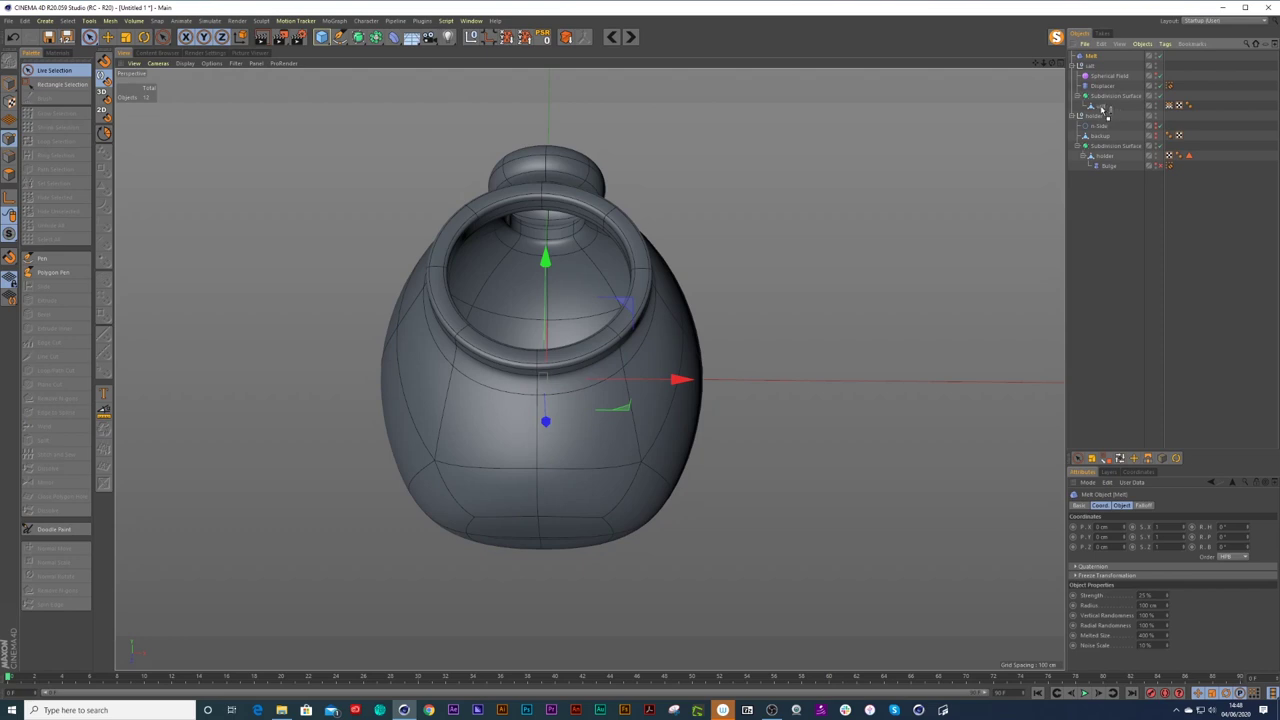
drag(1108, 165, 1106, 162)
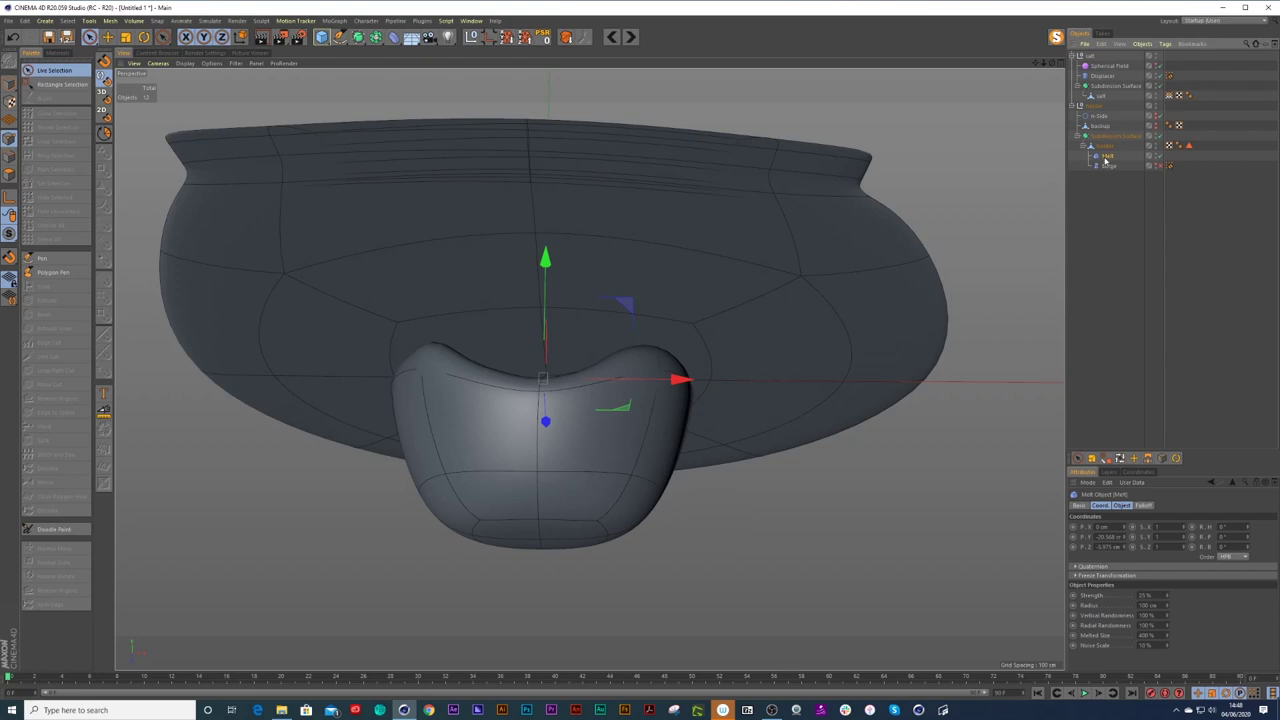
Set the Melt deformer's Strength to 0% and lower the deformer to the base of the bottle.
click(1081, 505)
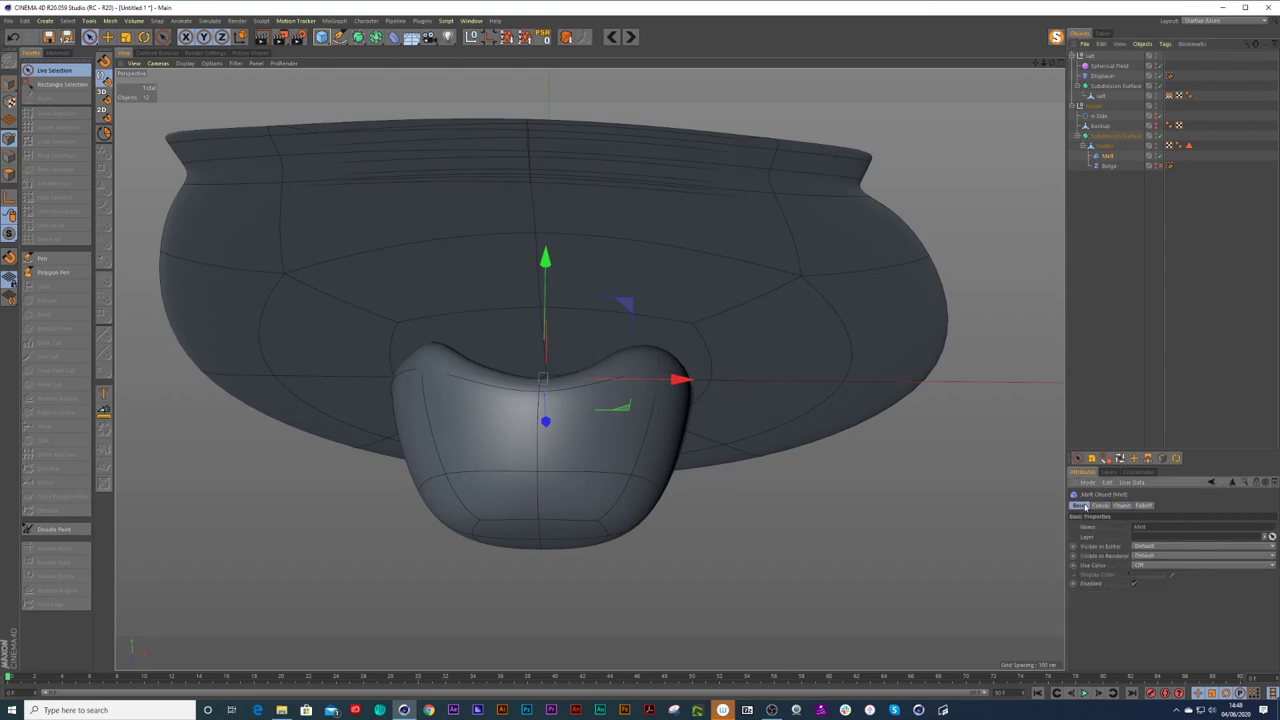
click(1103, 506)
click(1122, 506)
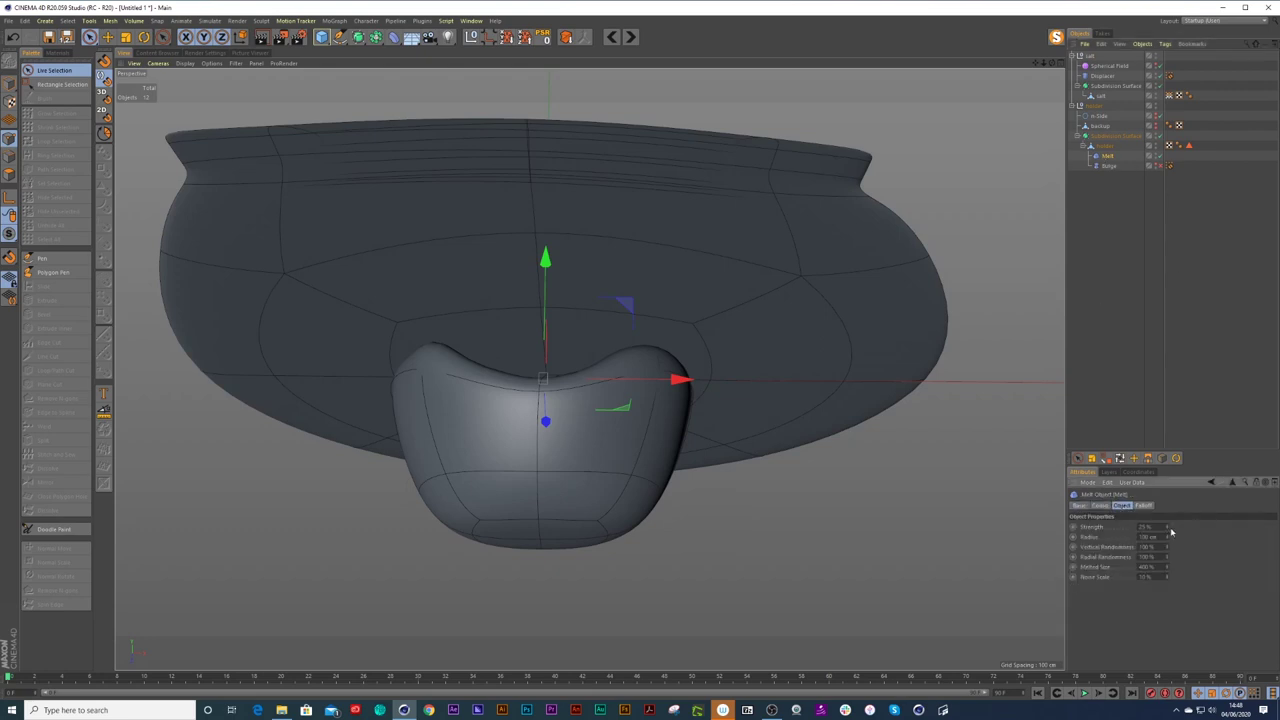
drag(1168, 530, 1165, 546)
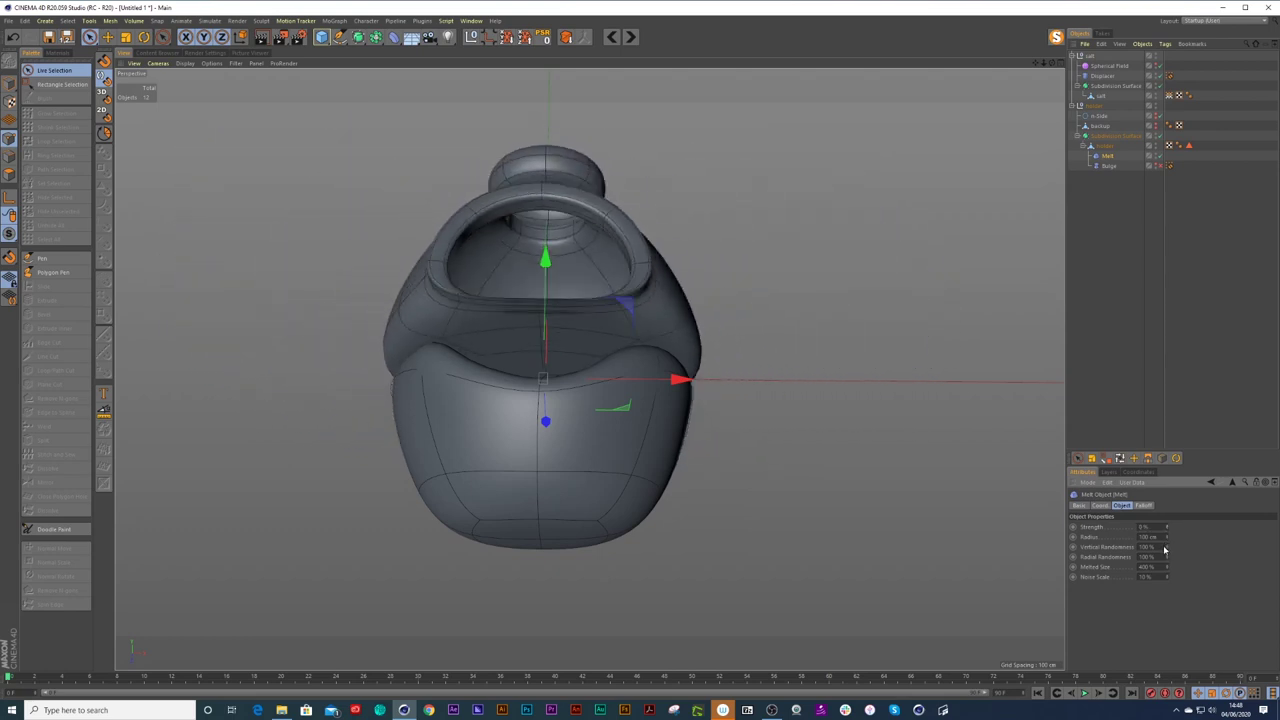
alt+drag(967, 458, 821, 408)
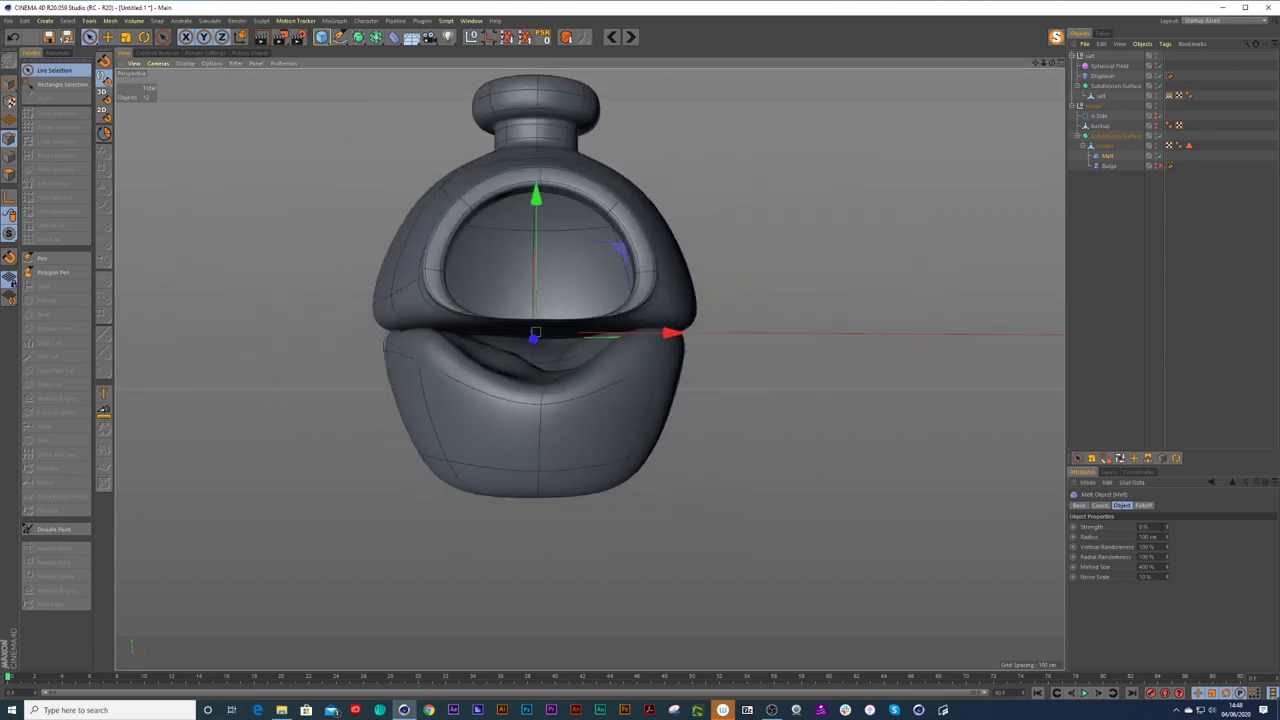
drag(552, 213, 528, 366)
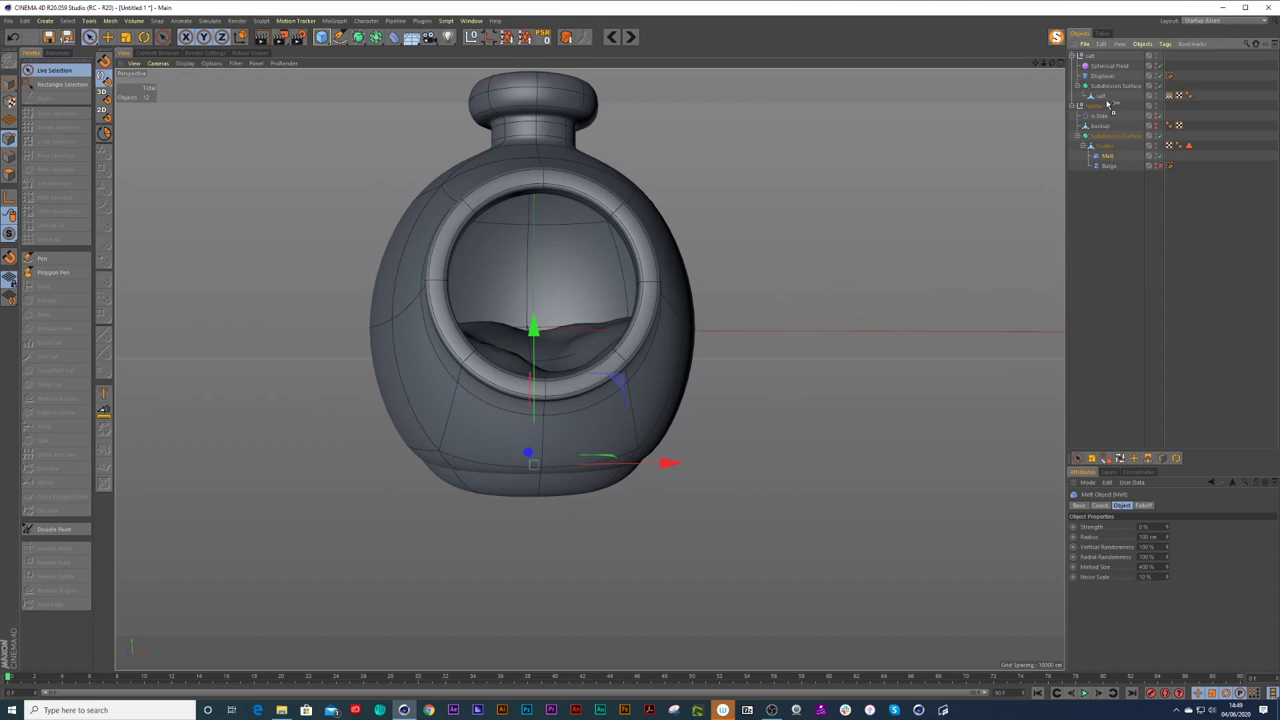
Copy the holder's Melt deformer under the salt mesh and inspect the bottle's base and filling.
ctrl+drag(1107, 99, 1107, 99)
alt+drag(592, 437, 566, 347)
alt+drag(578, 344, 508, 381)
click(1149, 434)
scroll(606, 432, down, 2)
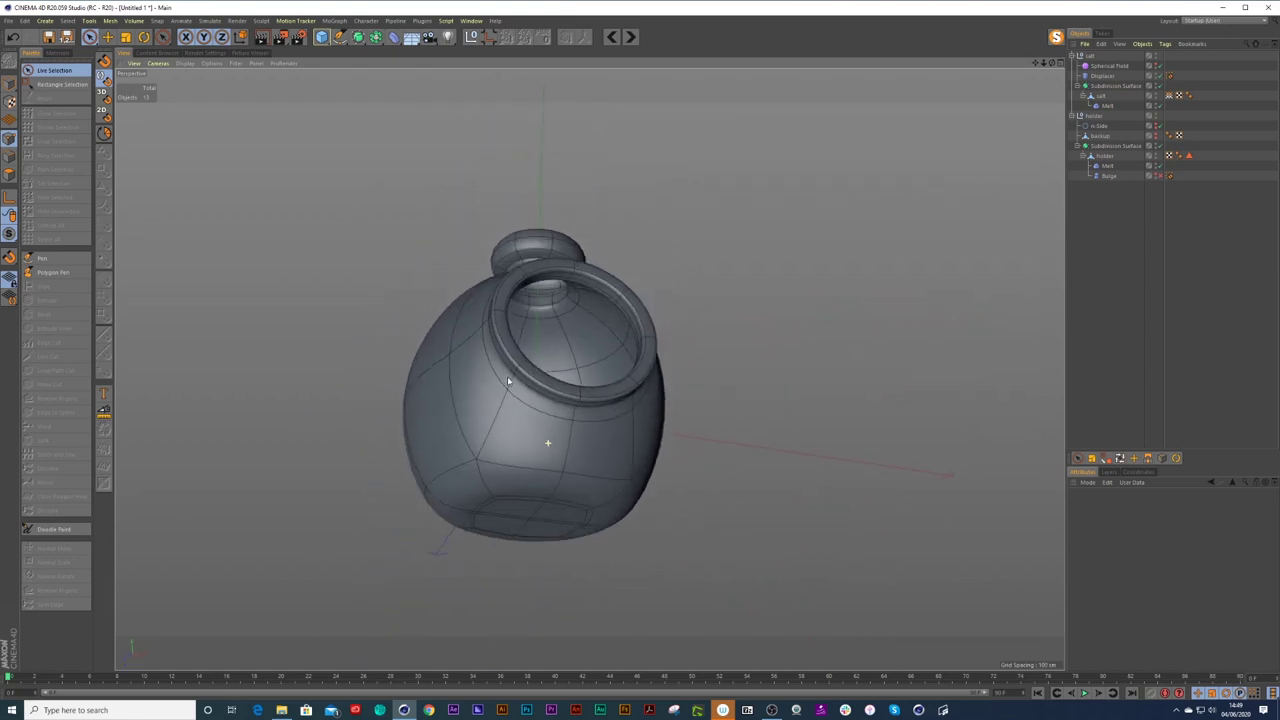
alt+drag(590, 451, 551, 546)
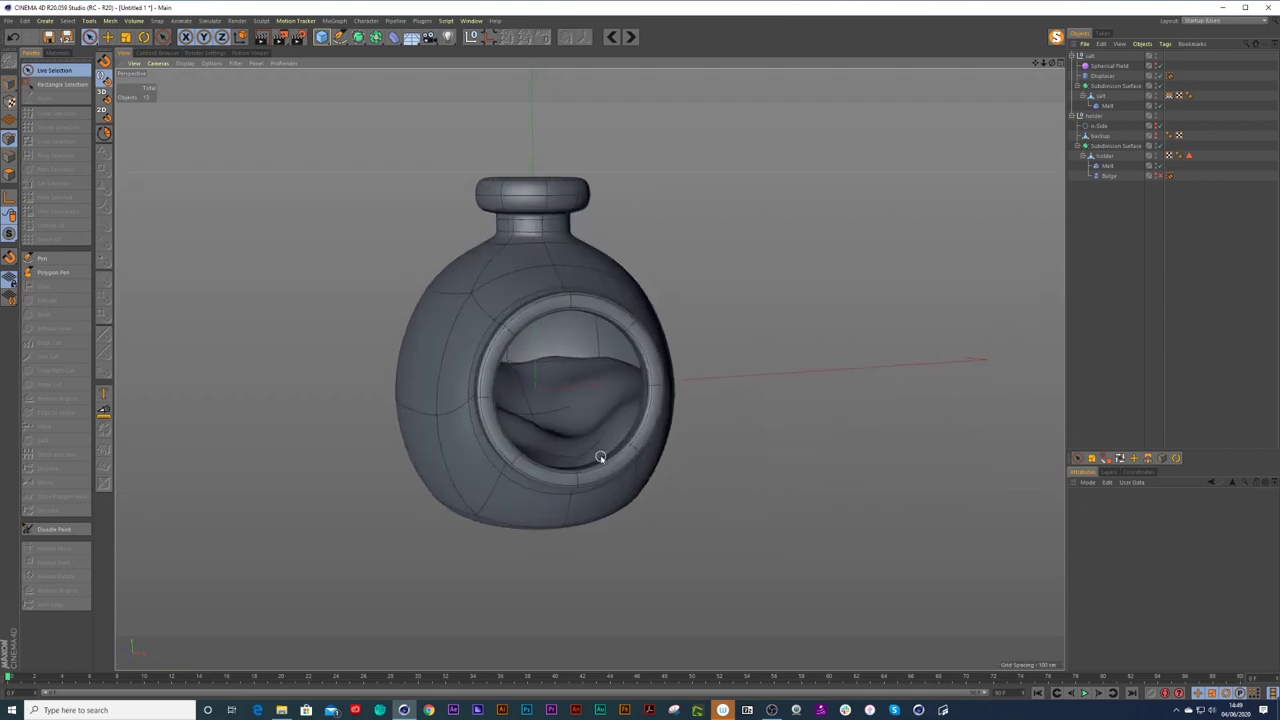
alt+right_drag(599, 458, 569, 485)
alt+drag(569, 486, 585, 402)
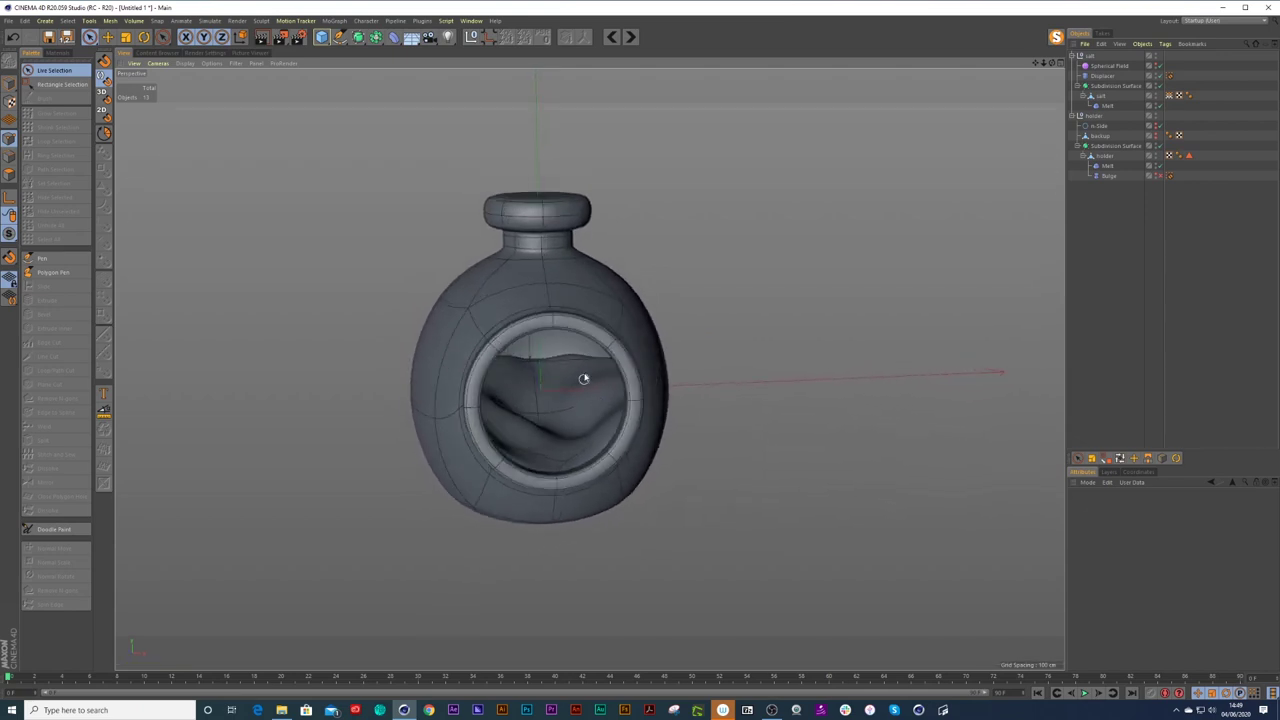
scroll(540, 235, up, 1)
mouse_move(548, 283)
alt+mouse_down()
mouse_move(583, 243)
mouse_move(525, 222)
mouse_move(639, 213)
alt+mouse_up()
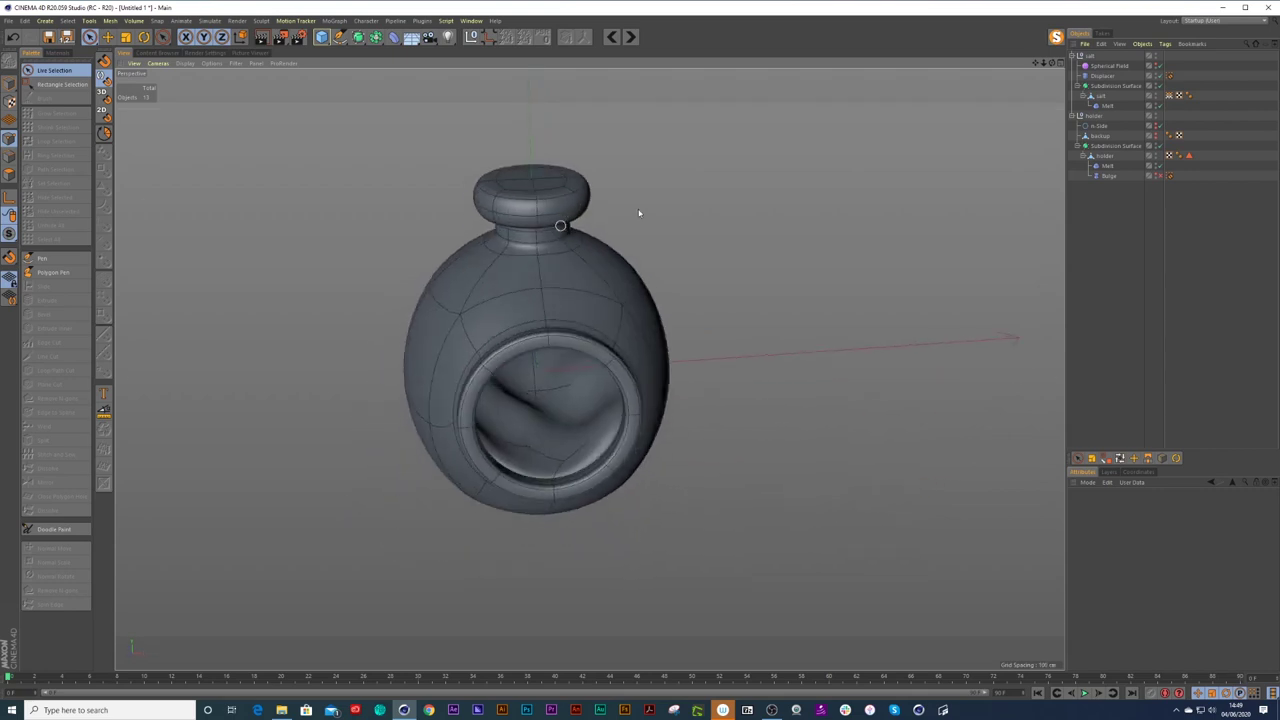
Select the polygons on the top face of the holder's bottle rim in polygon mode.
click(1103, 97)
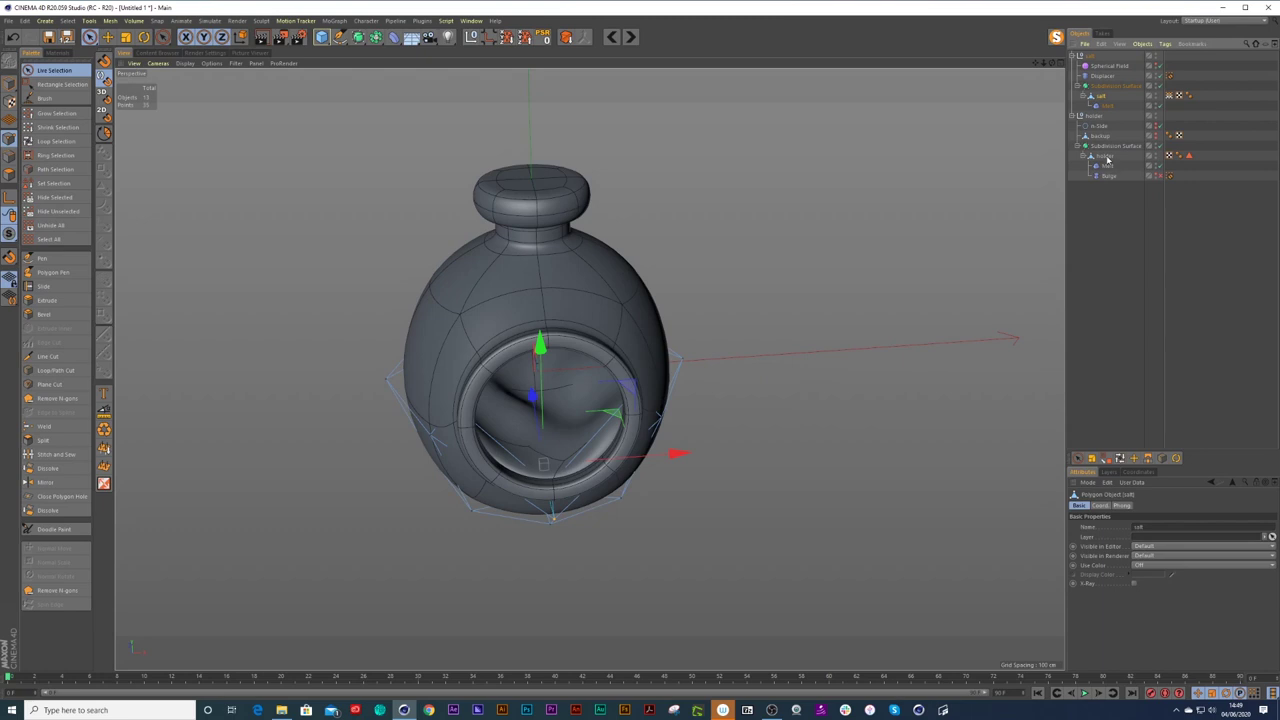
click(1105, 157)
click(8, 172)
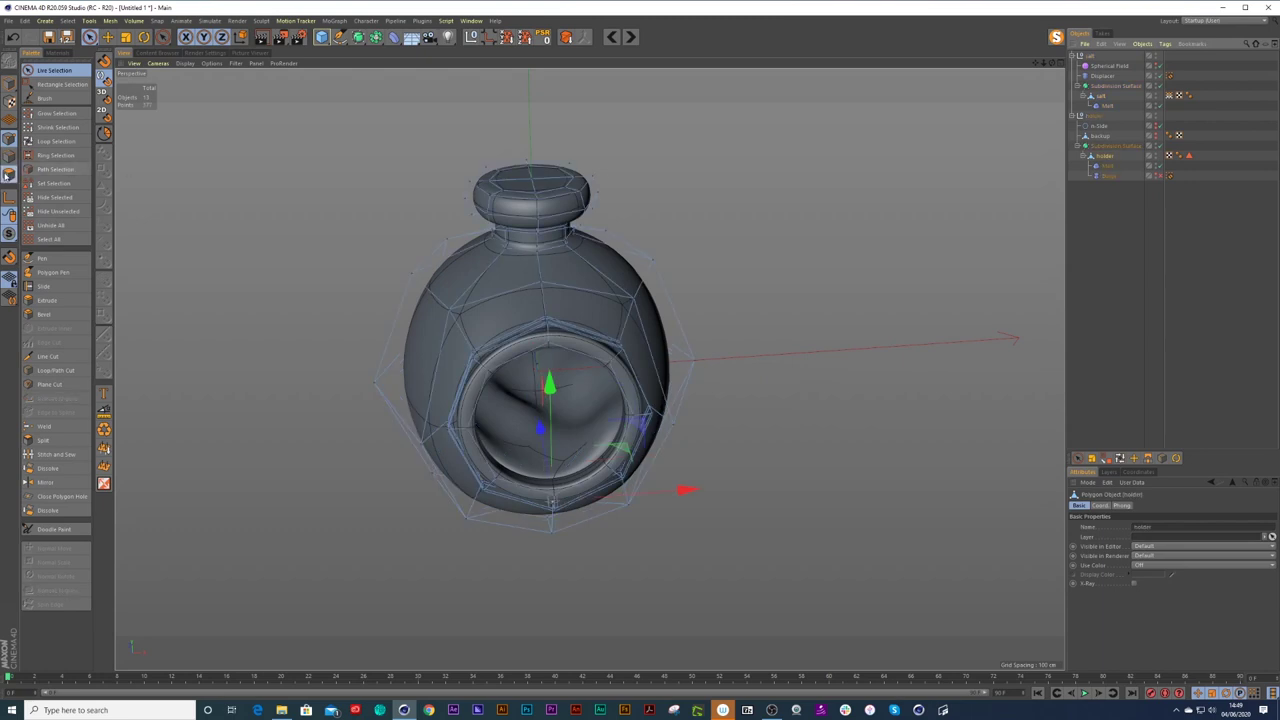
click(535, 183)
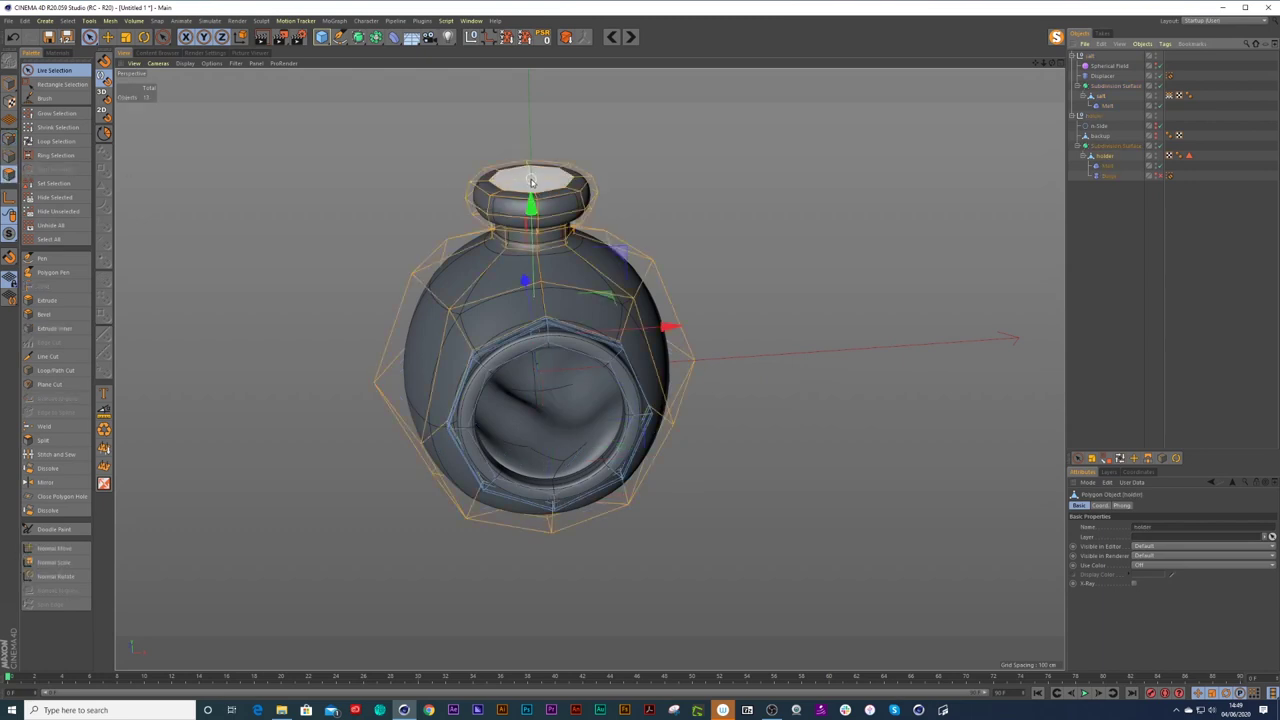
scroll(595, 165, up, 5)
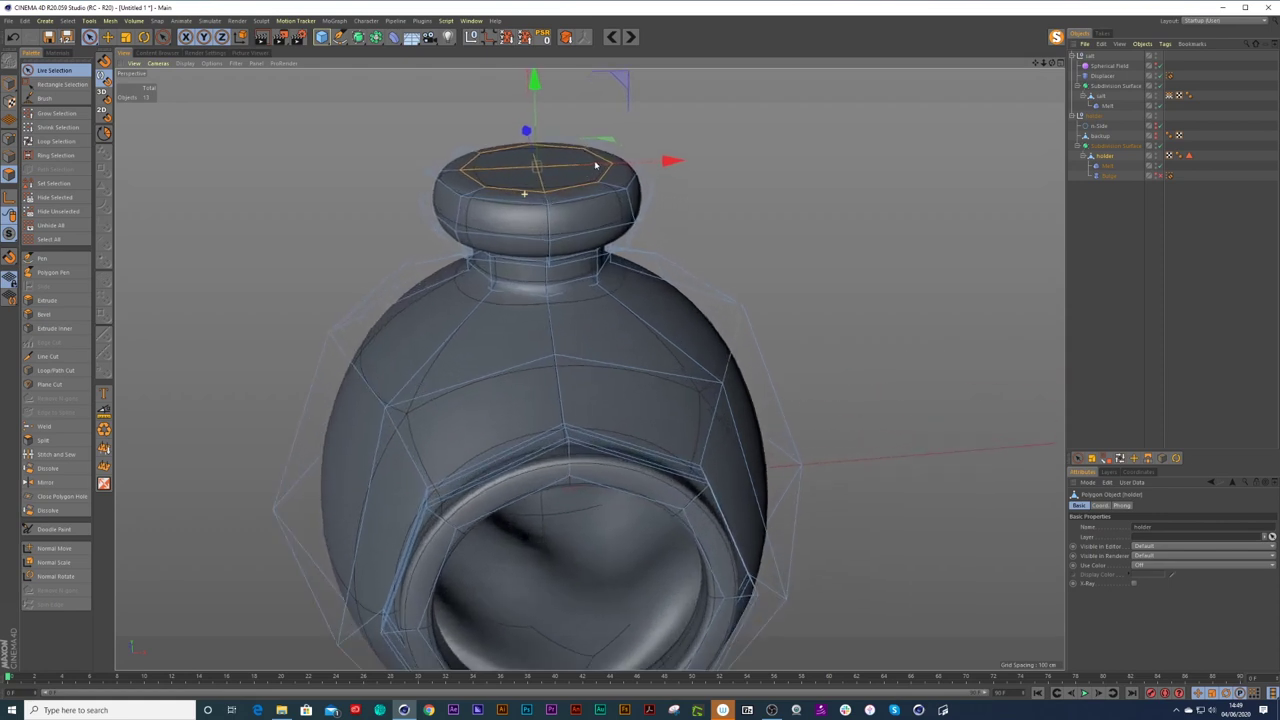
scroll(595, 165, up, 1)
alt+drag(563, 223, 551, 203)
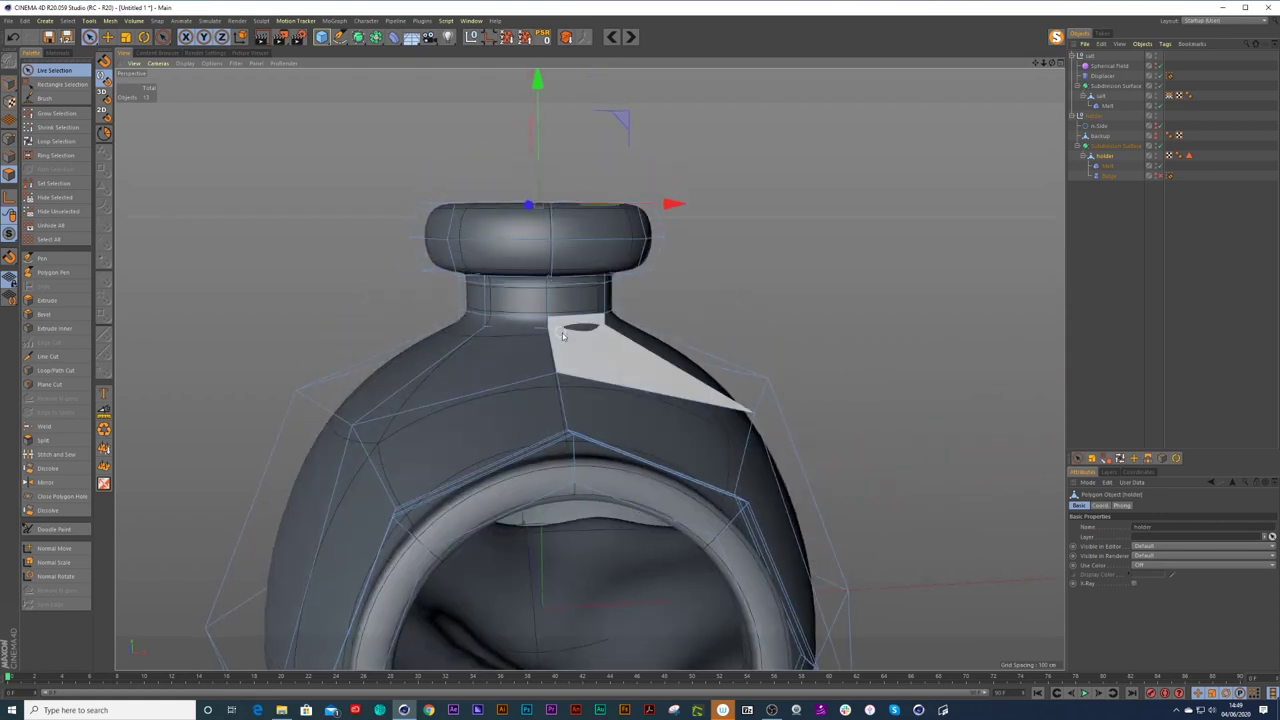
Select the holder's whole neck and rim using a loop selection at the neck's base and a Fill Selection.
key(u)
key(l)
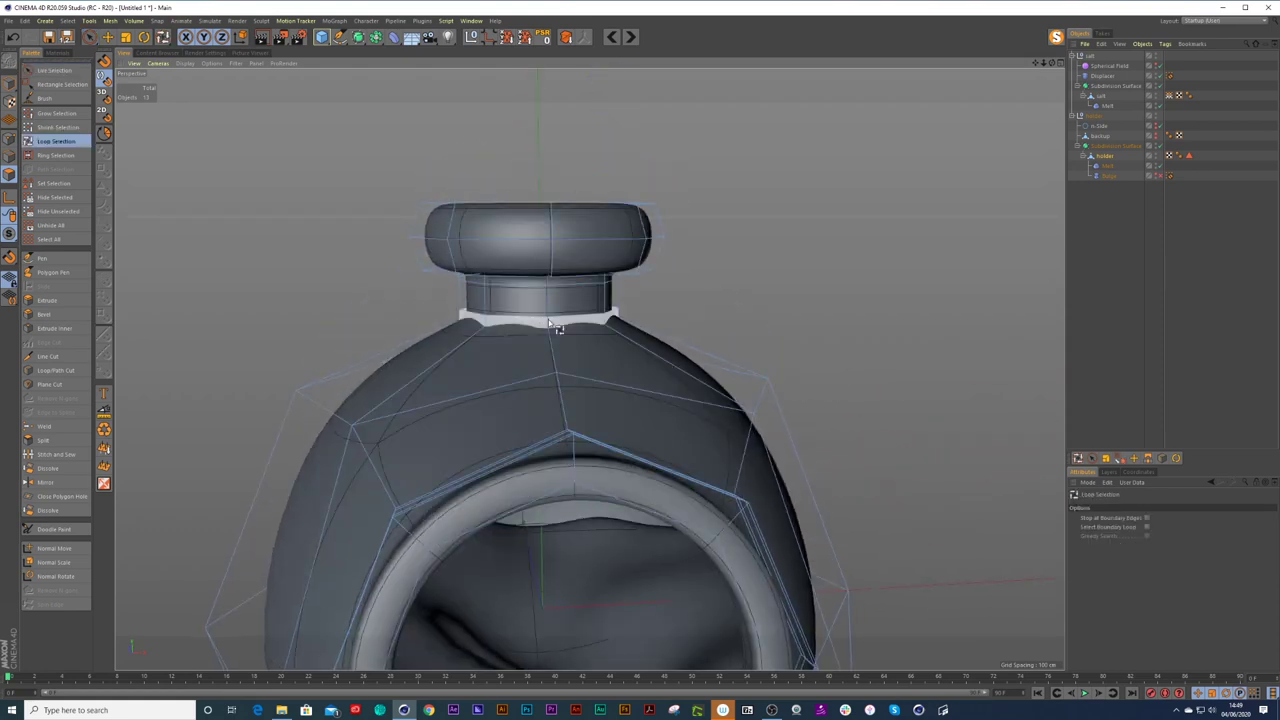
click(549, 323)
alt+drag(576, 270, 578, 310)
key(u)
key(f)
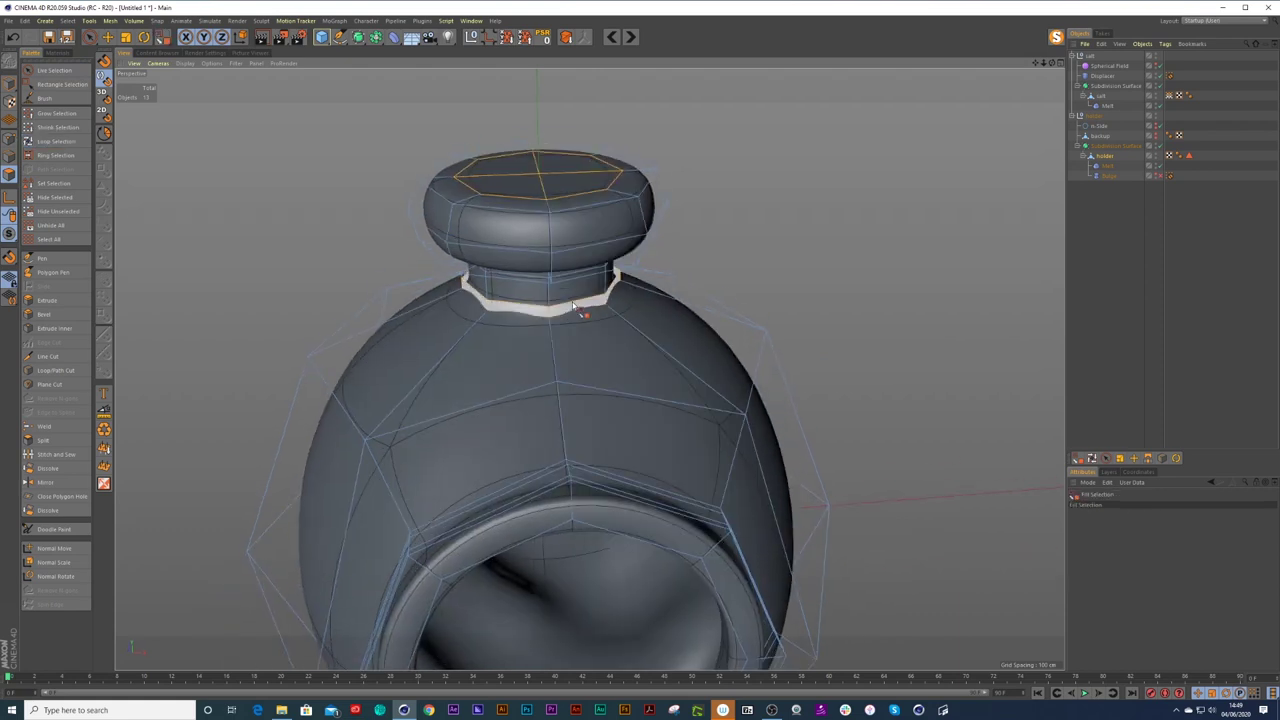
click(545, 284)
Scale the selected neck and rim polygons of the holder.
alt+drag(566, 263, 552, 241)
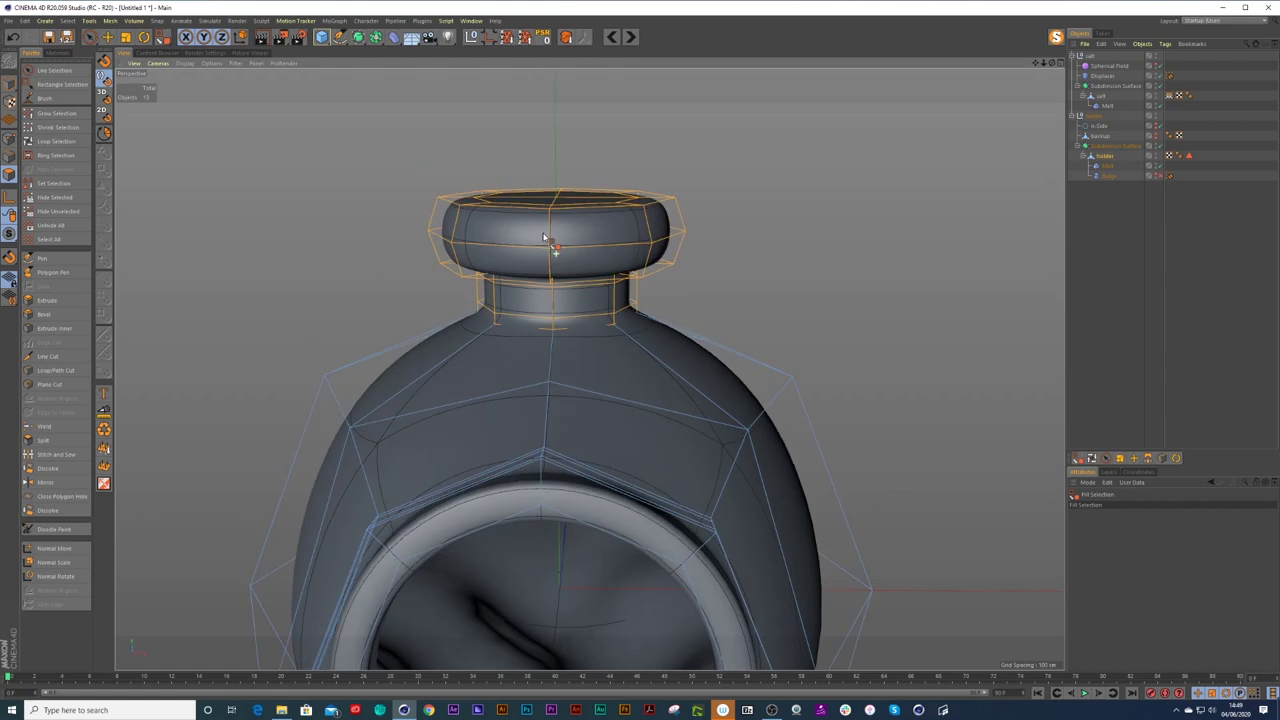
scroll(560, 236, down, 3)
key(t)
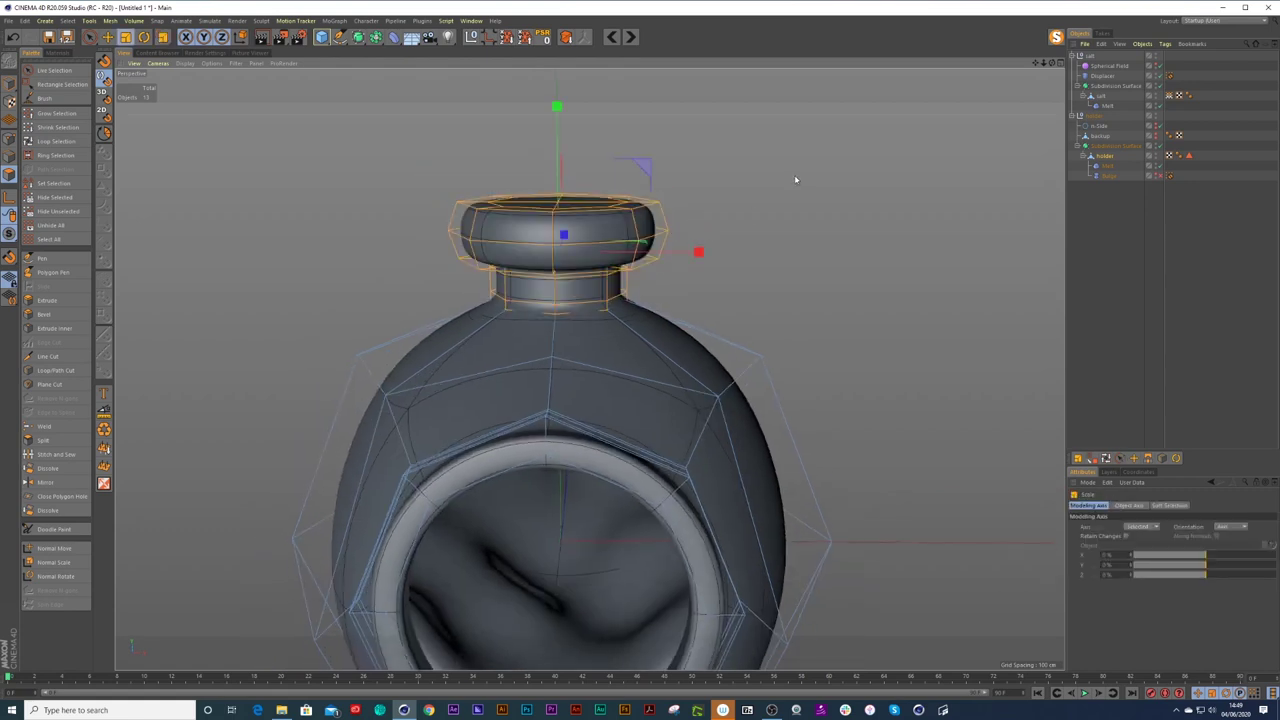